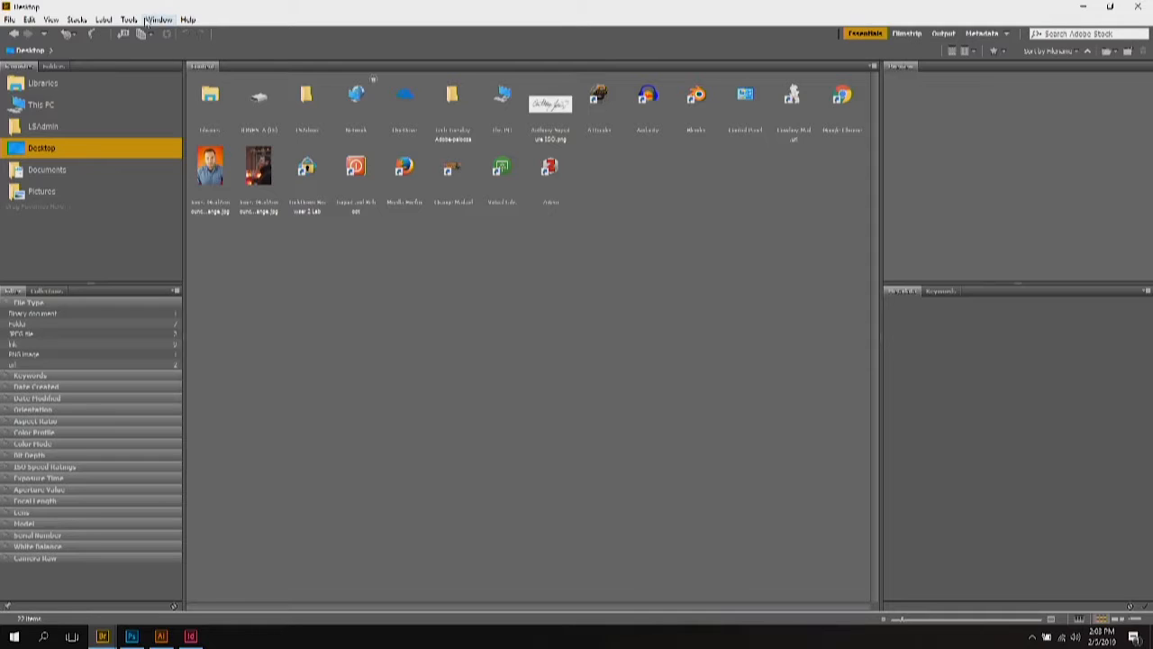
Step: Start a camera photo import with the D: drive as the source
left_click(10, 20)
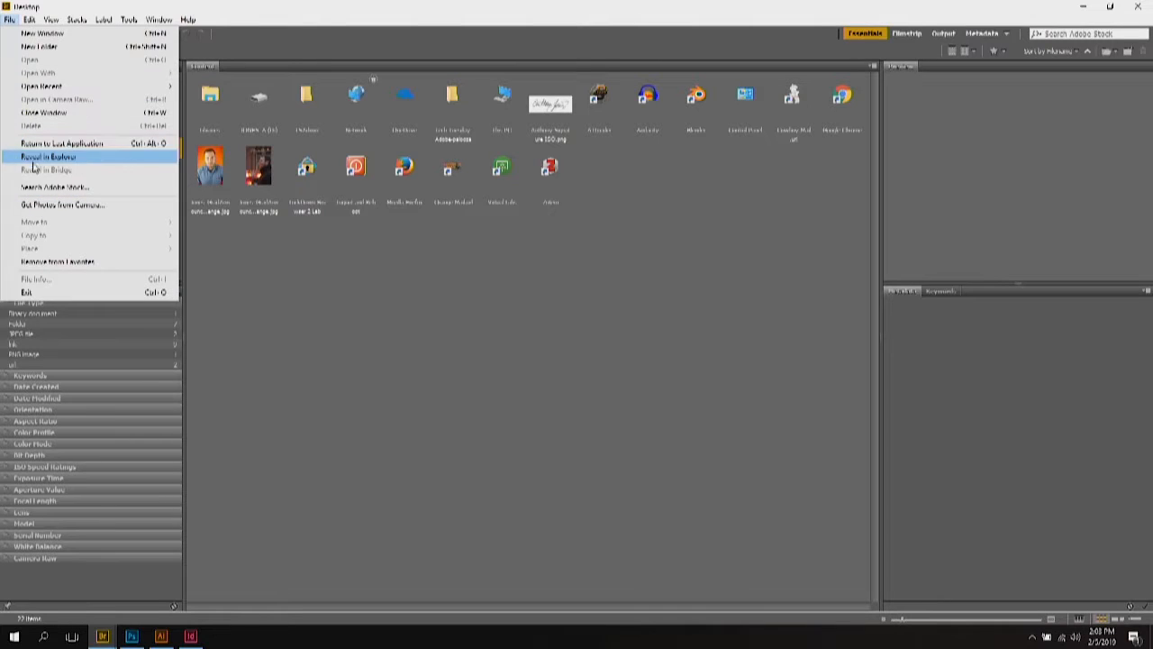
left_click(237, 54)
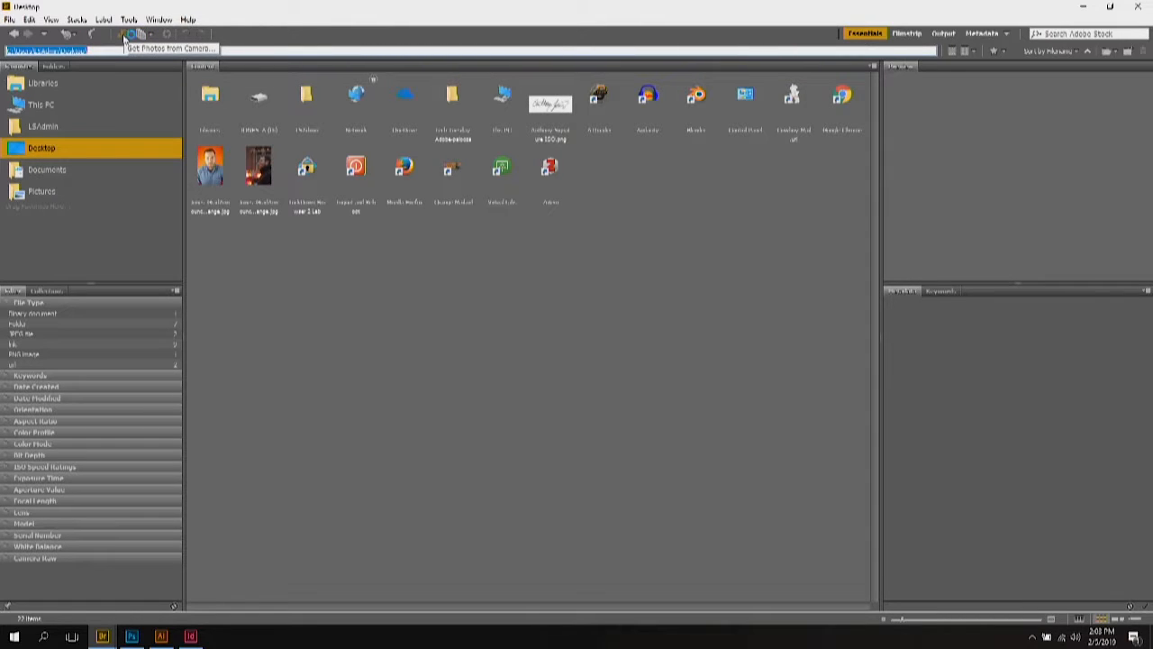
left_click(123, 34)
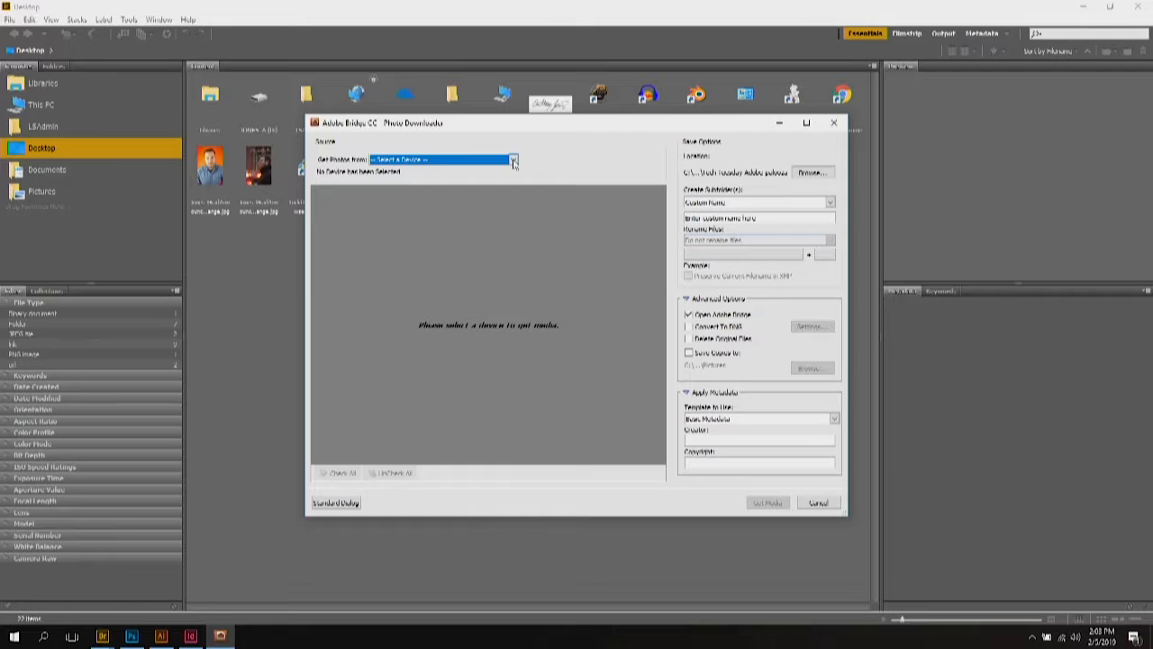
left_click(513, 159)
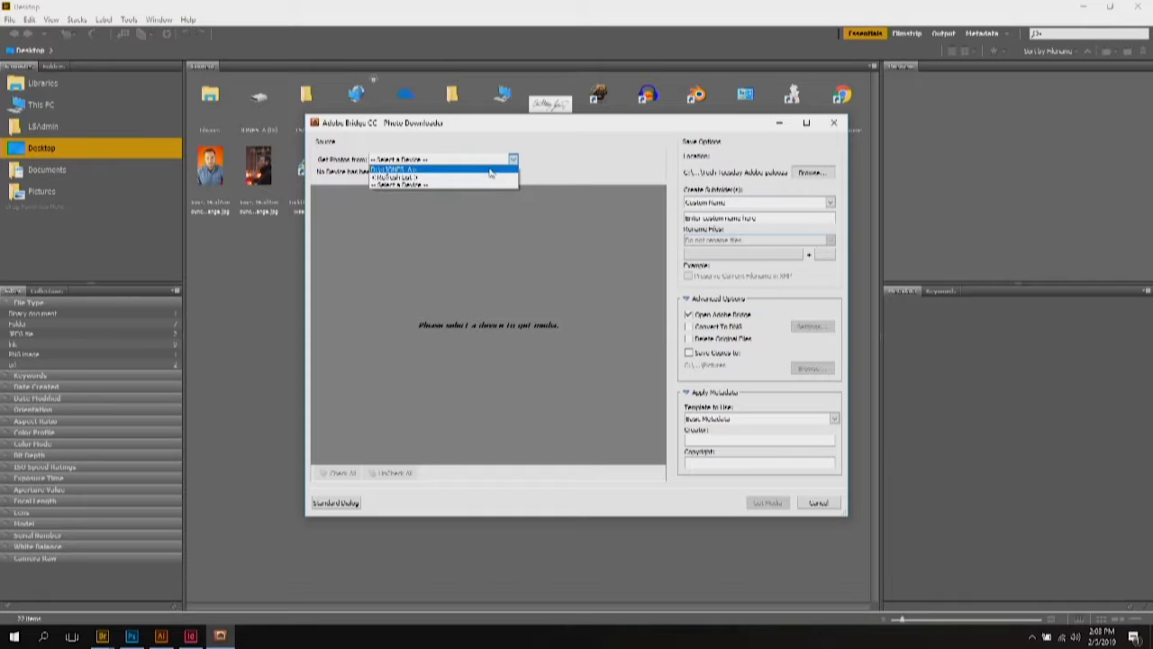
left_click(490, 171)
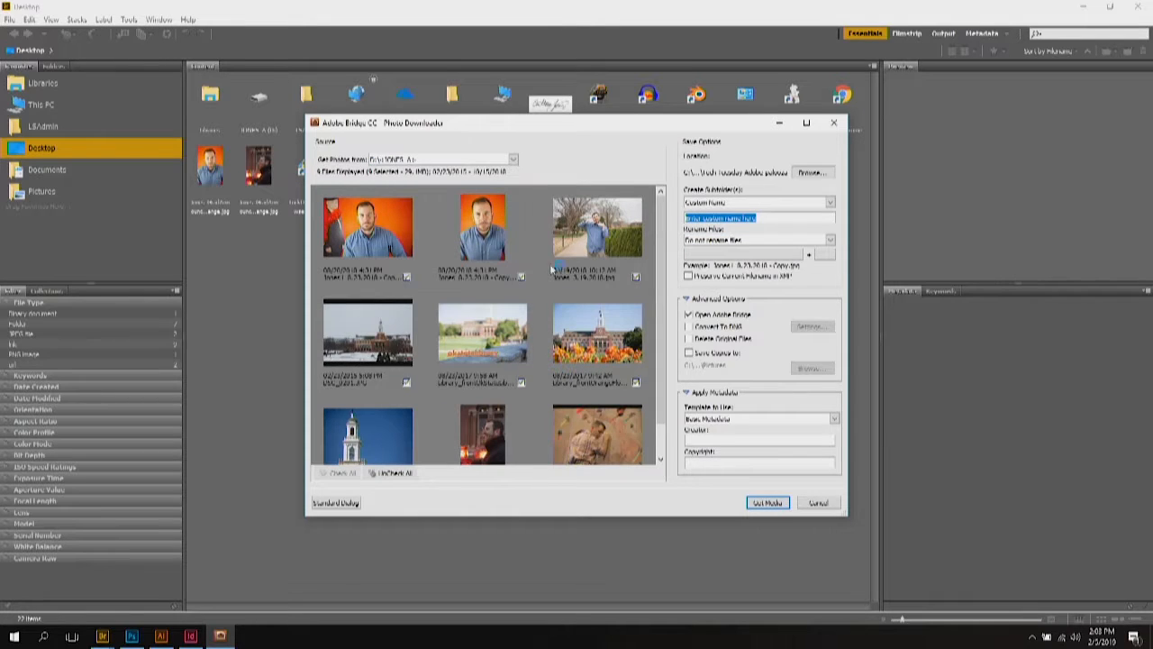
Step: Set the import save location to the Tech Tuesday Adobe-palooza folder
scroll(519, 385, "down", 1)
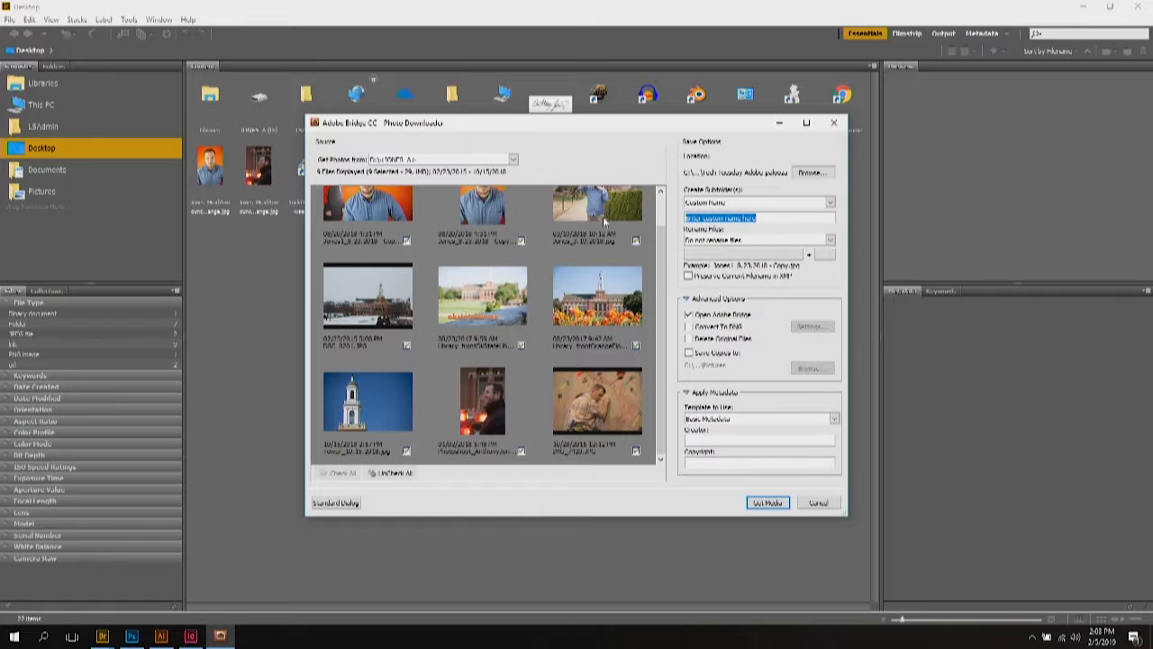
left_click(800, 174)
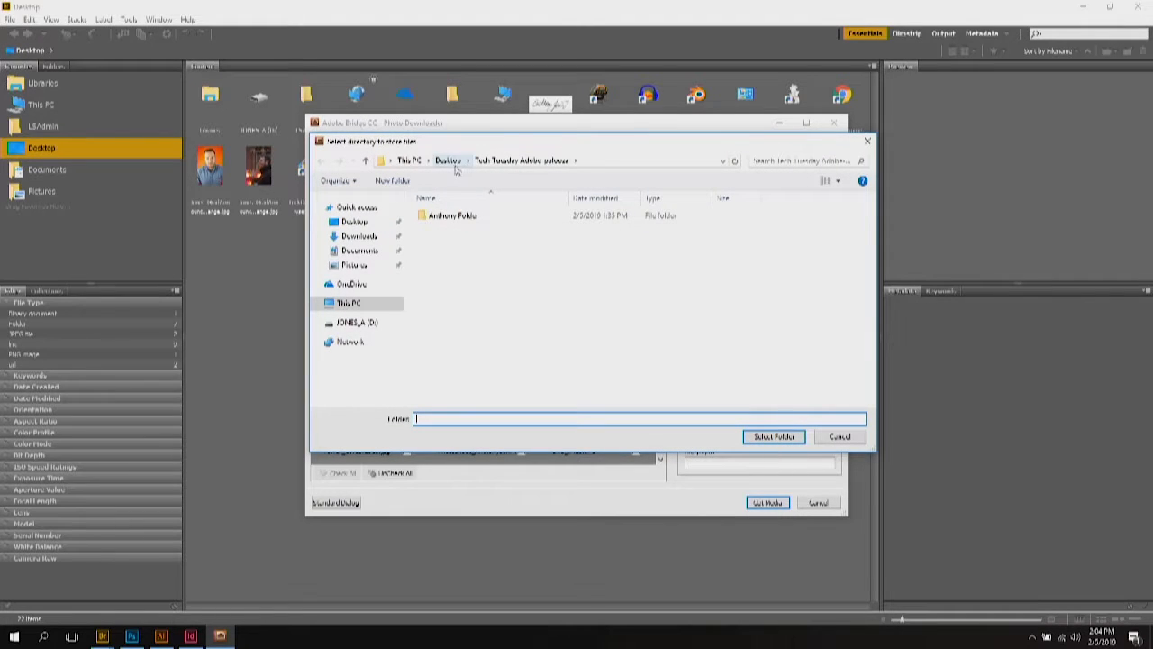
left_click(506, 162)
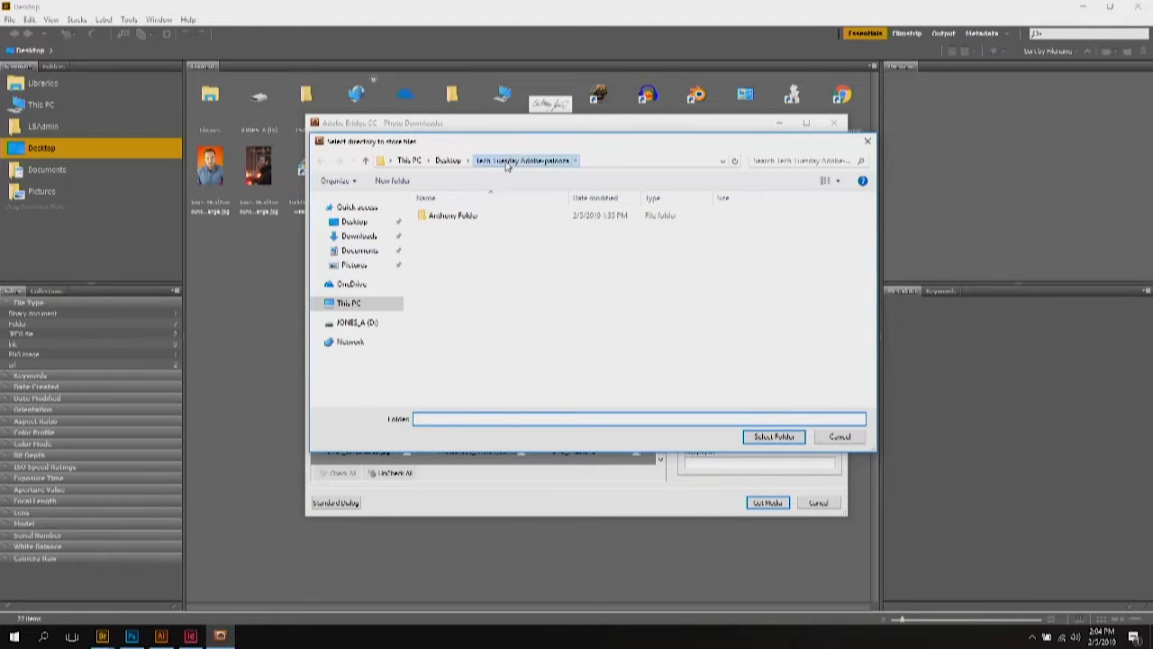
left_click(774, 436)
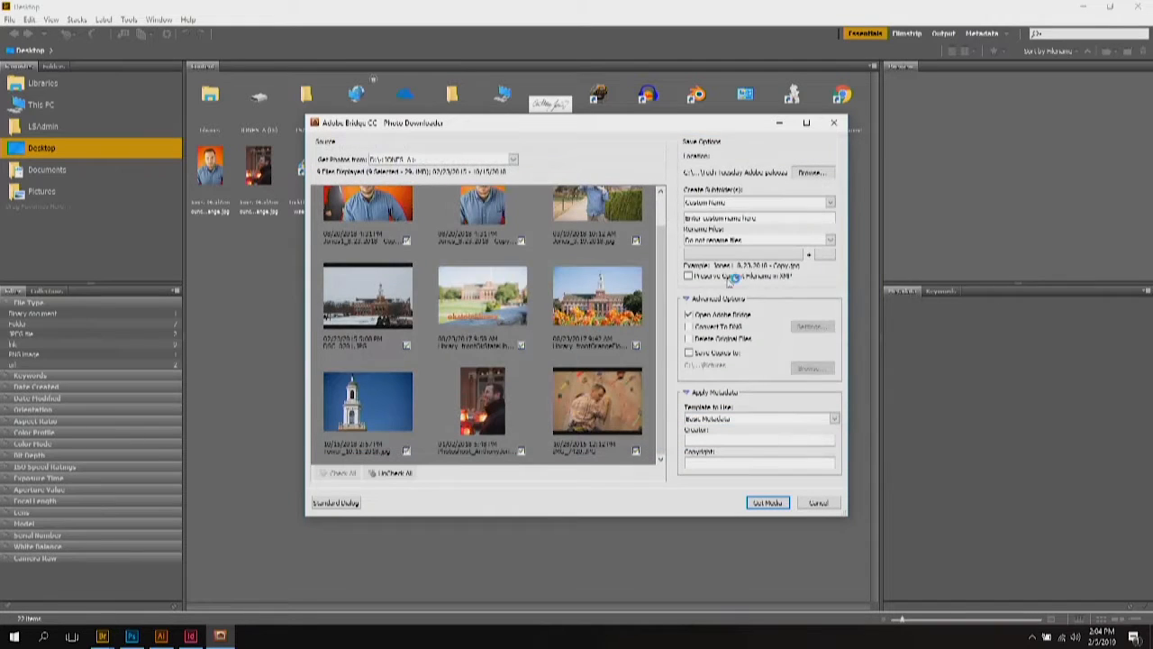
Step: Import the photos with no subfolder, renamed with the custom name 'Grad Card'
left_click(829, 203)
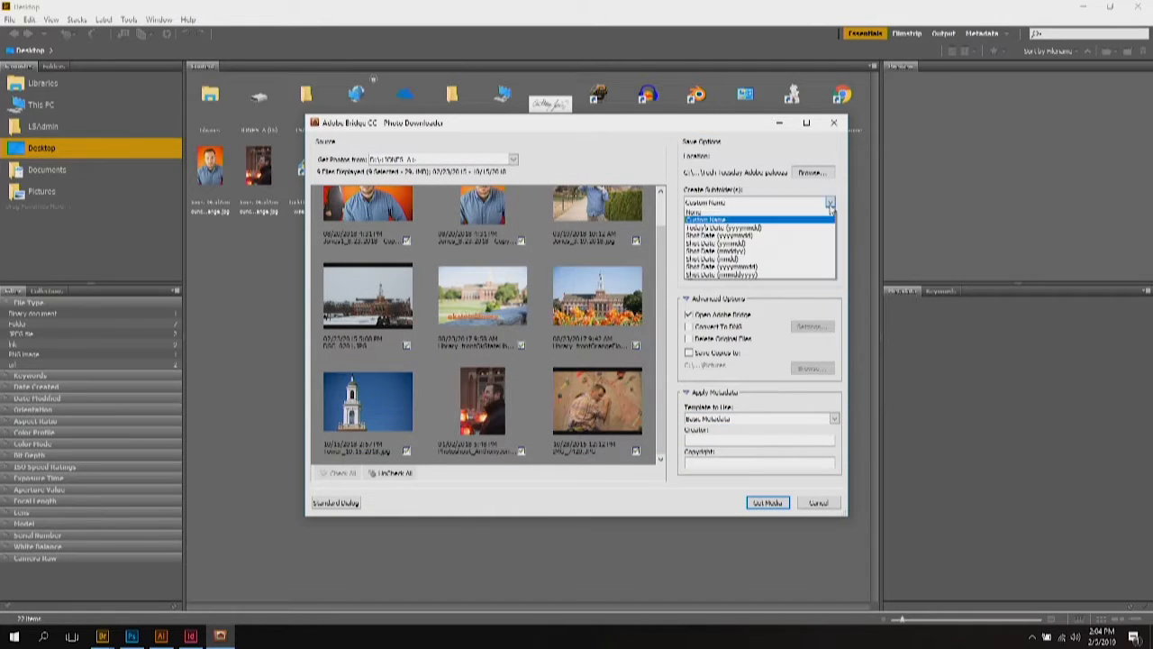
left_click(786, 214)
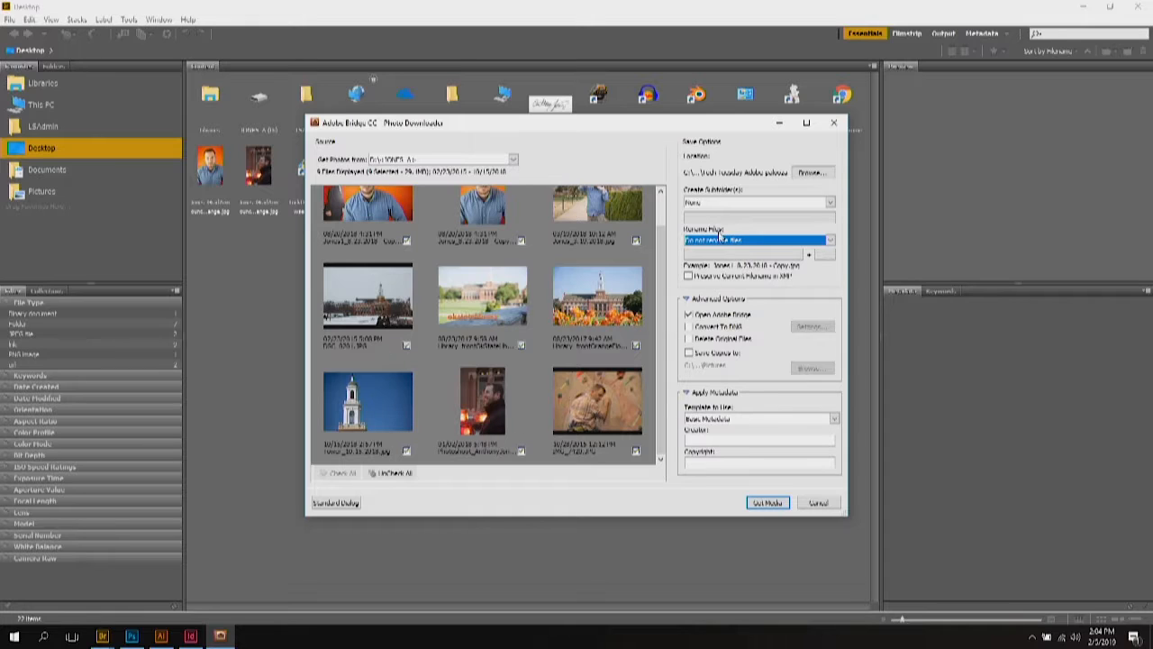
left_click(829, 241)
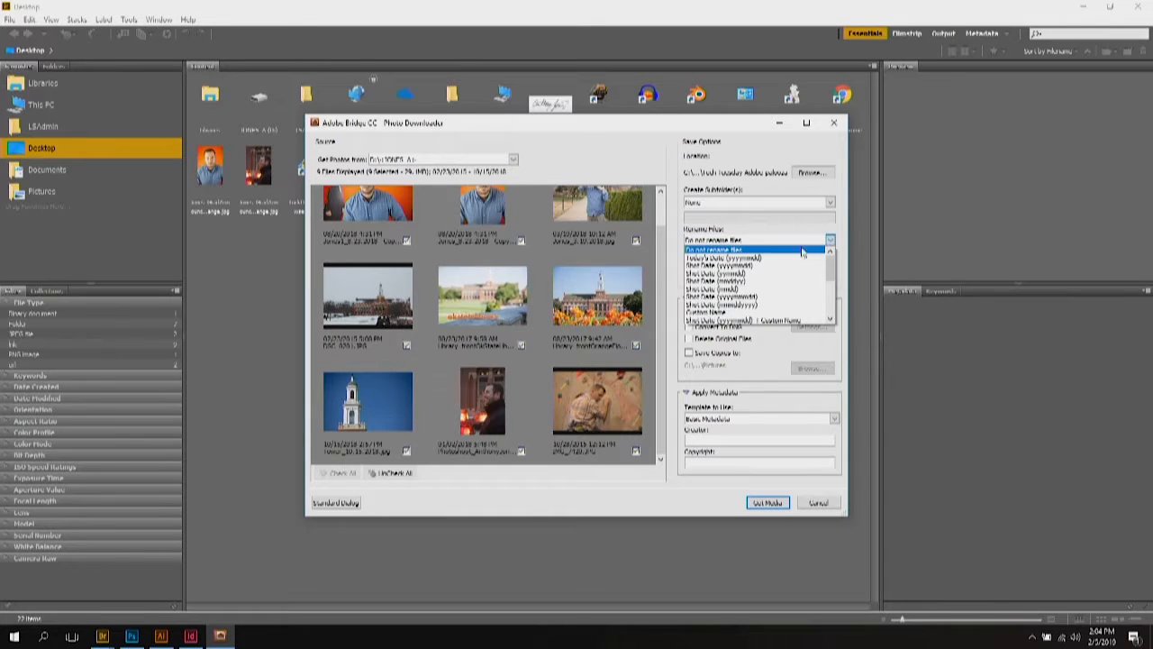
left_click(743, 316)
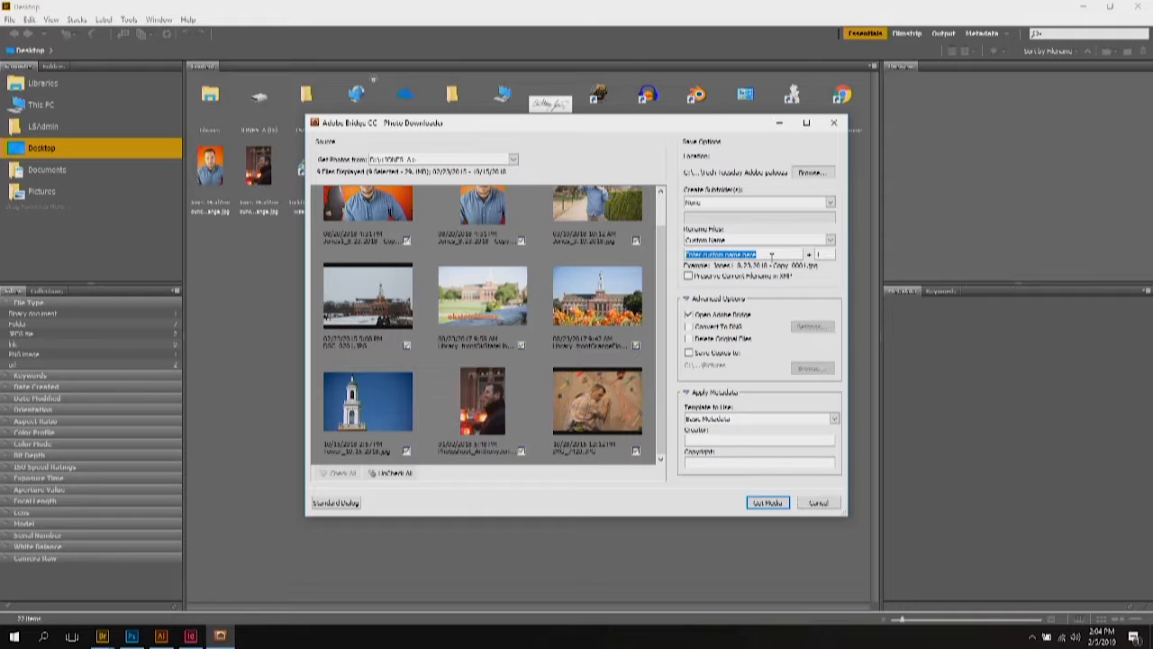
type("Gra")
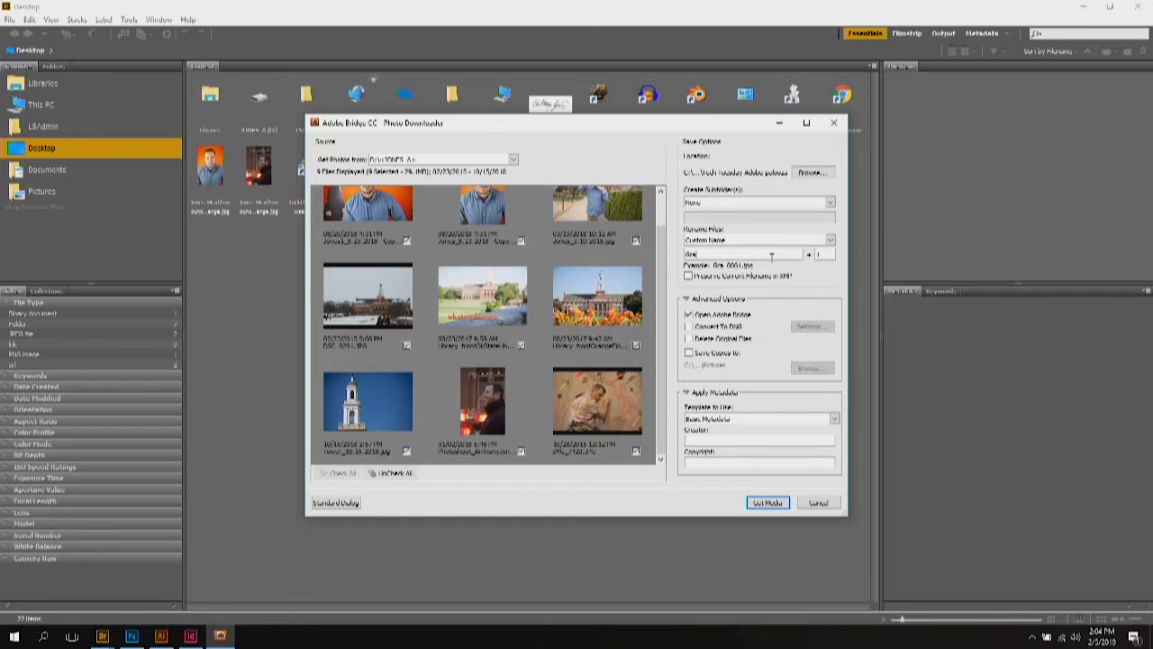
type("d Card")
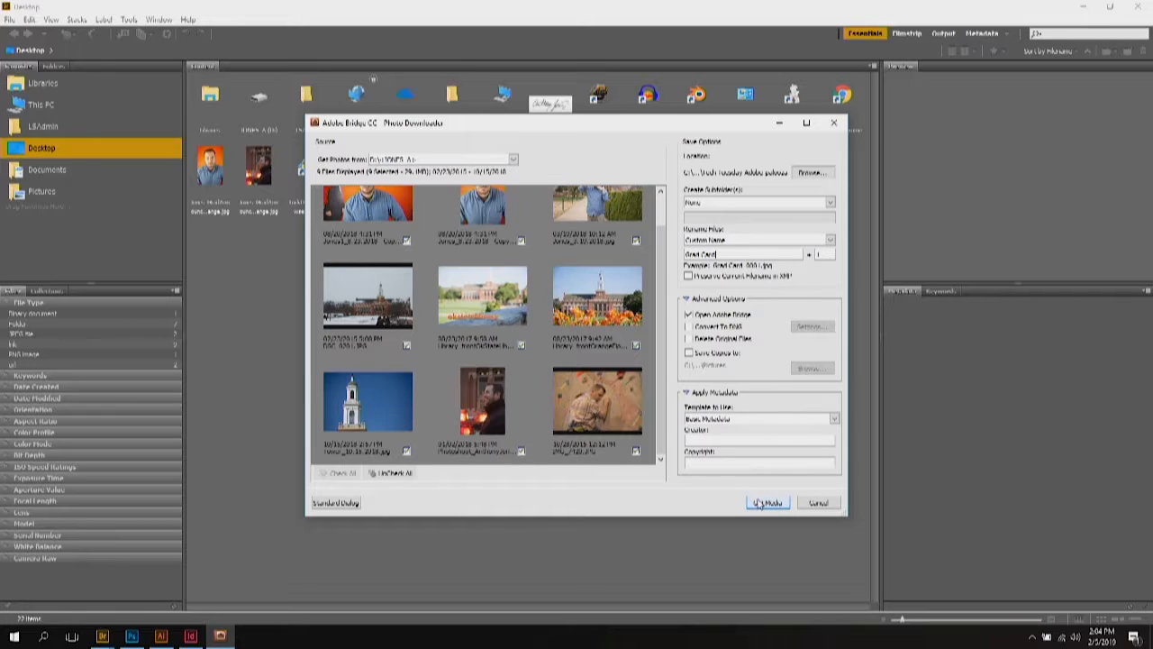
left_click(764, 503)
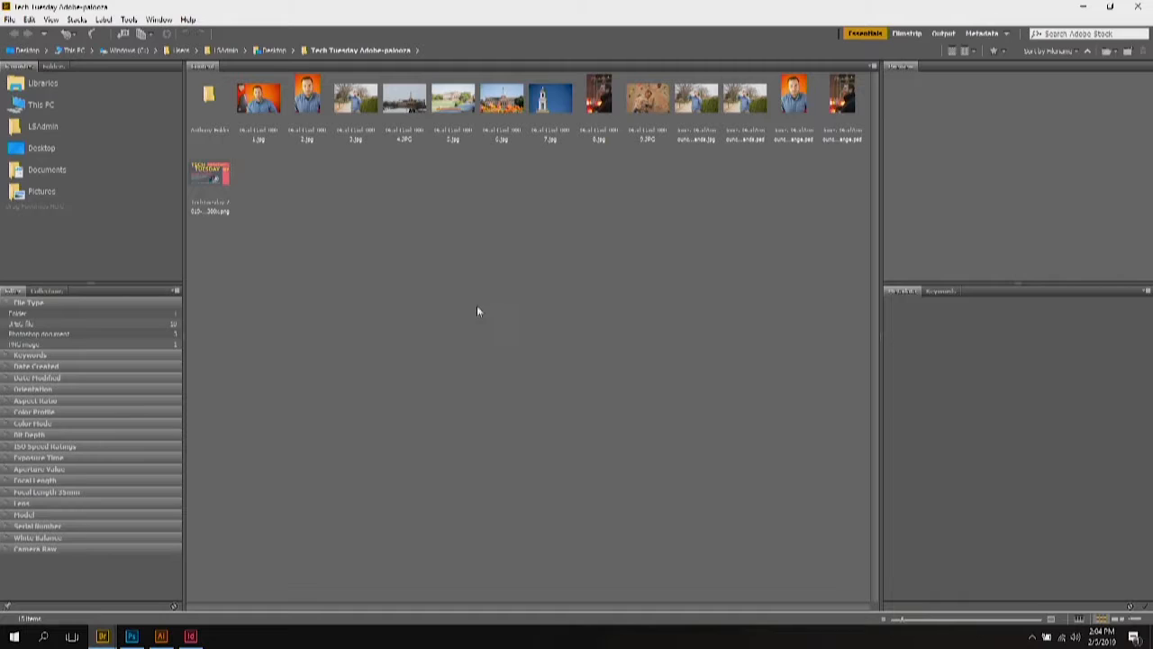
Step: Select all thirteen Grad Card images, from Grad Card_0001 through the last one
left_click(266, 110)
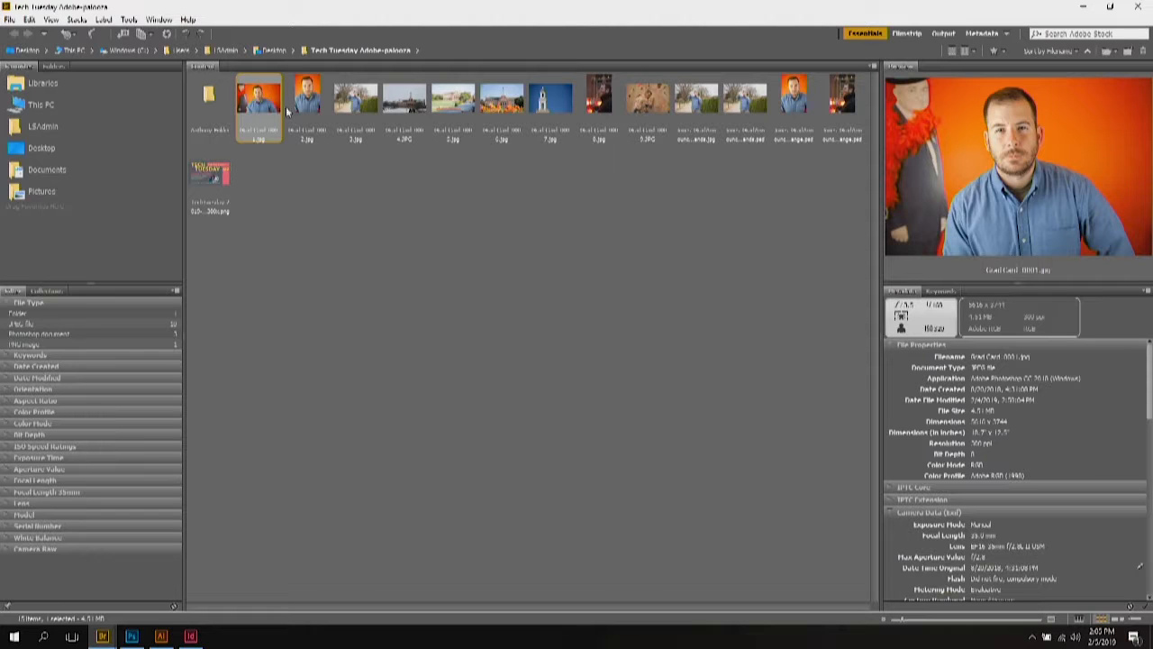
left_click(840, 101, "shift")
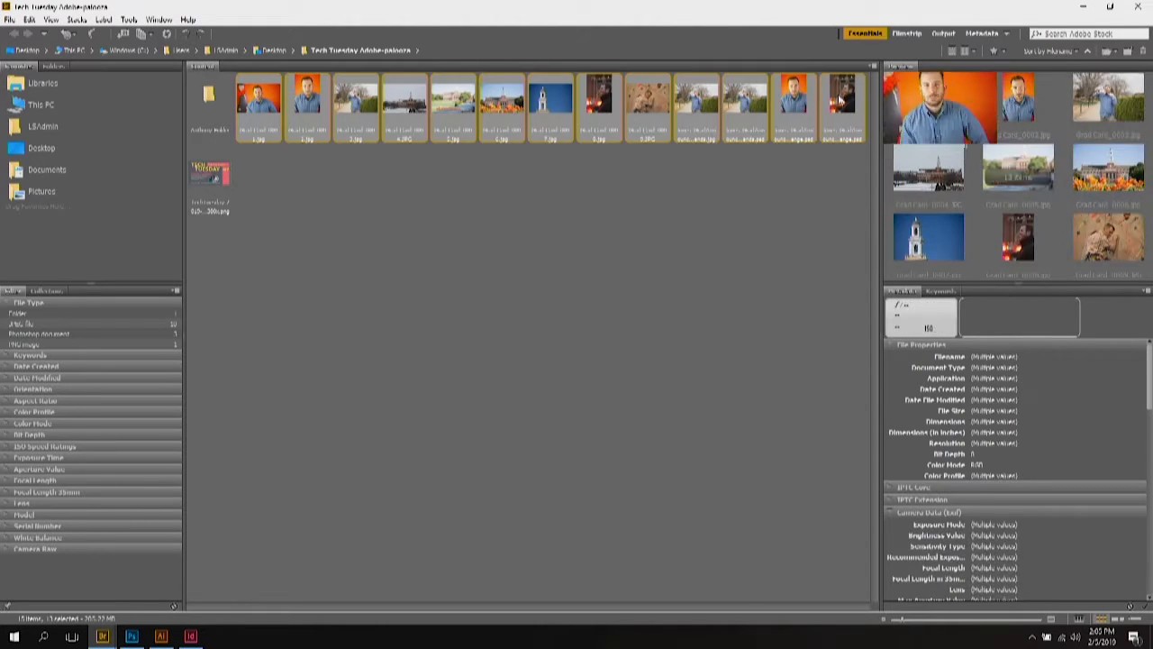
left_click(9, 20)
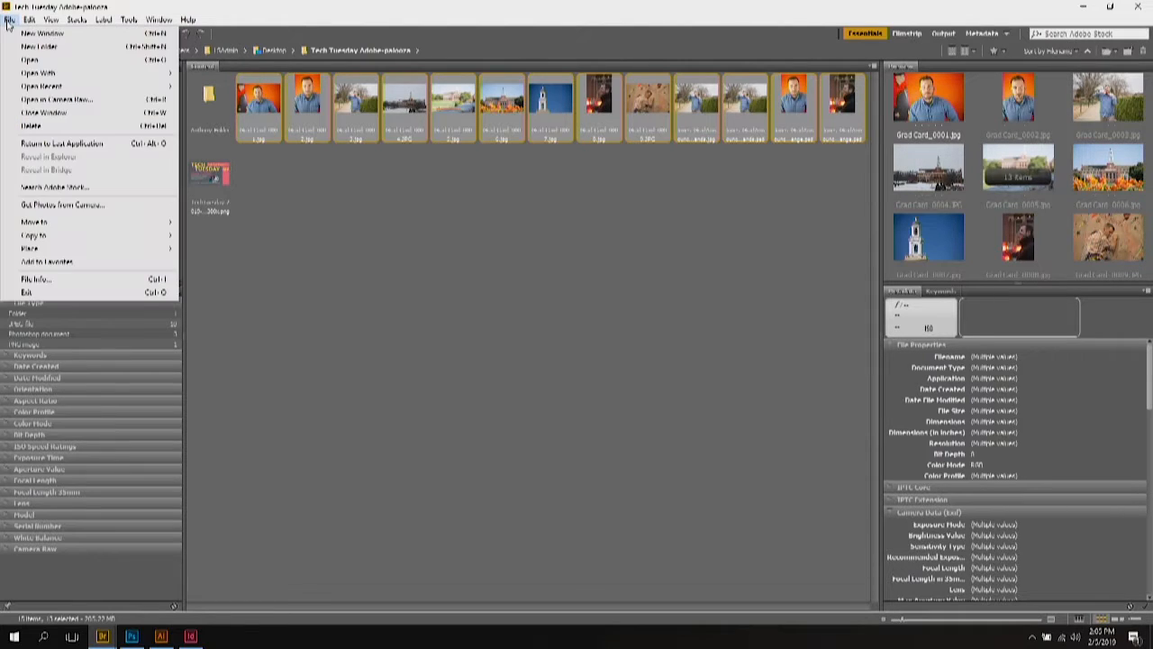
Step: Add the keyword 'Cord G' to the IPTC Keywords of all thirteen photos
left_click(34, 280)
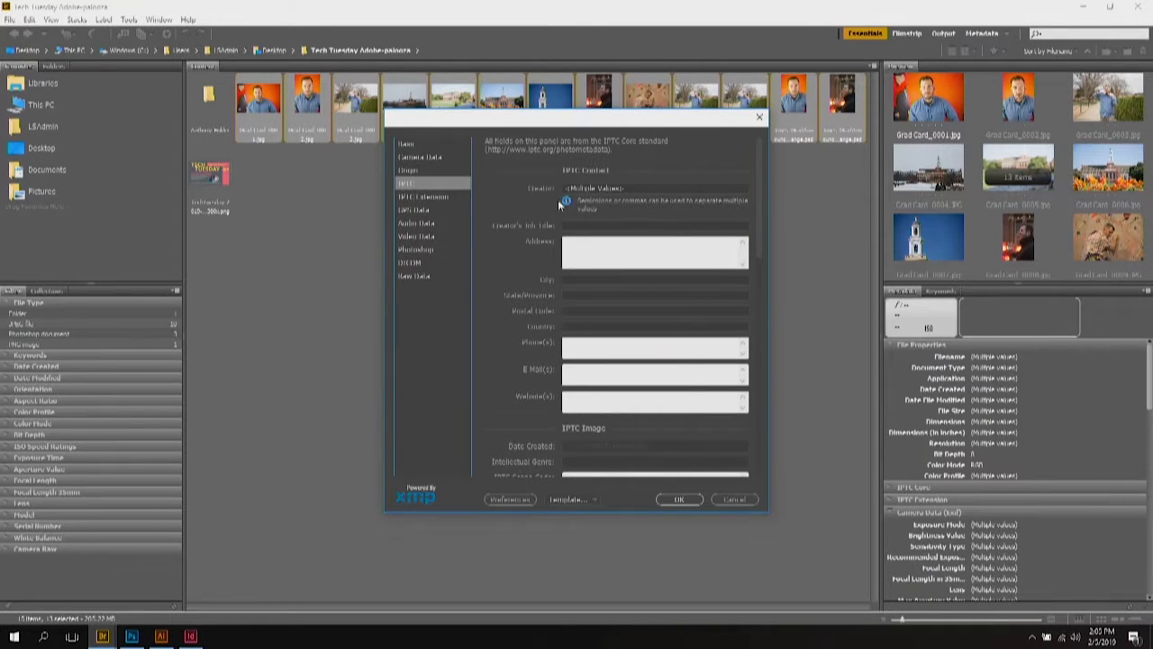
scroll(553, 243, "down", 3)
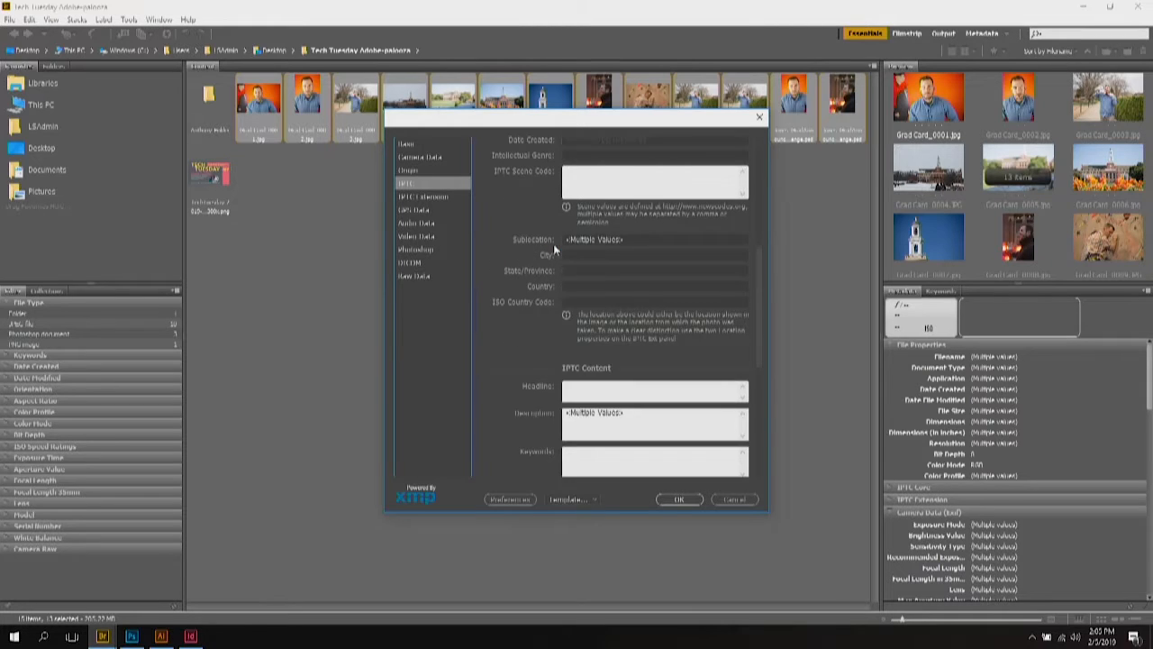
scroll(553, 243, "up", 2)
scroll(554, 243, "up", 2)
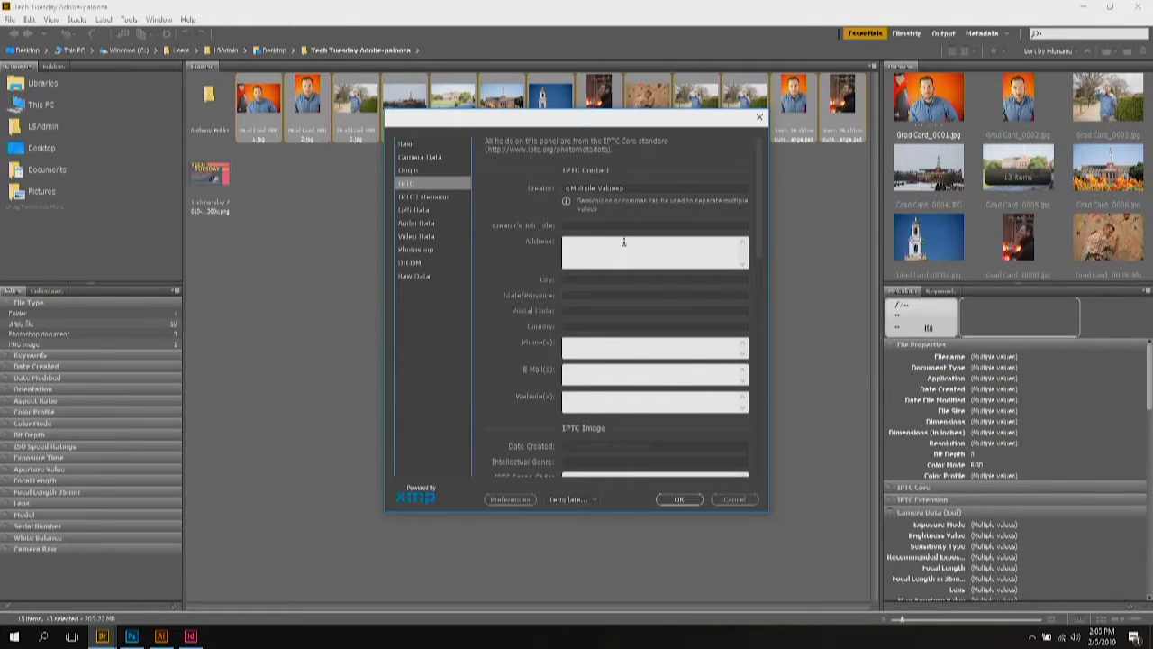
scroll(563, 290, "down", 5)
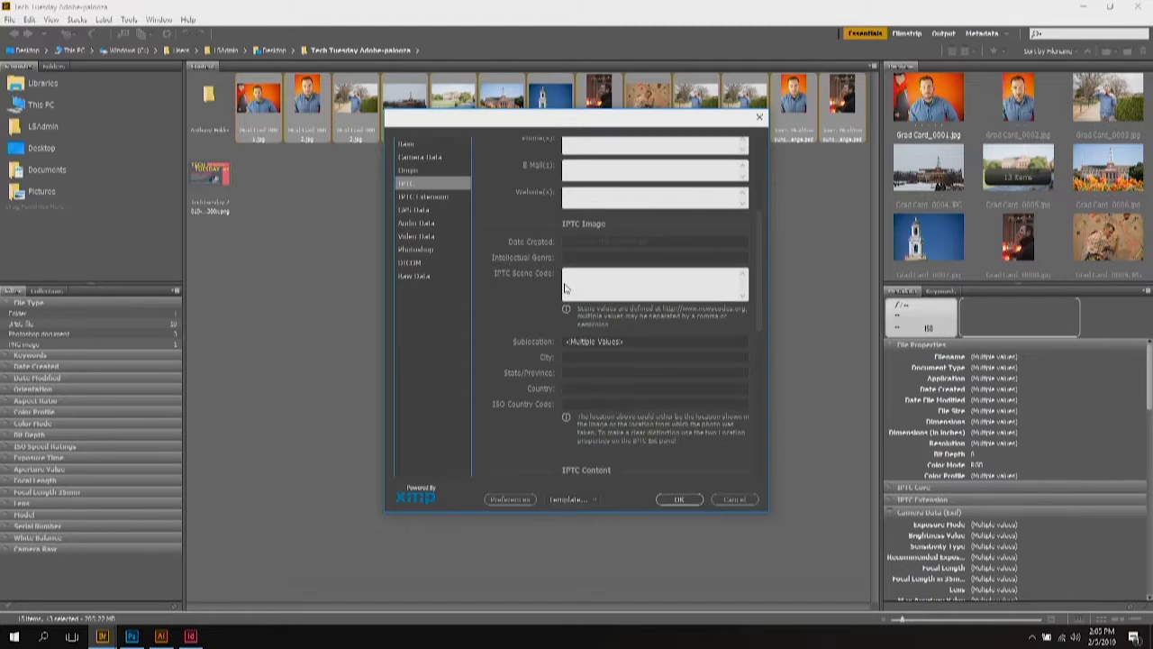
scroll(562, 286, "down", 4)
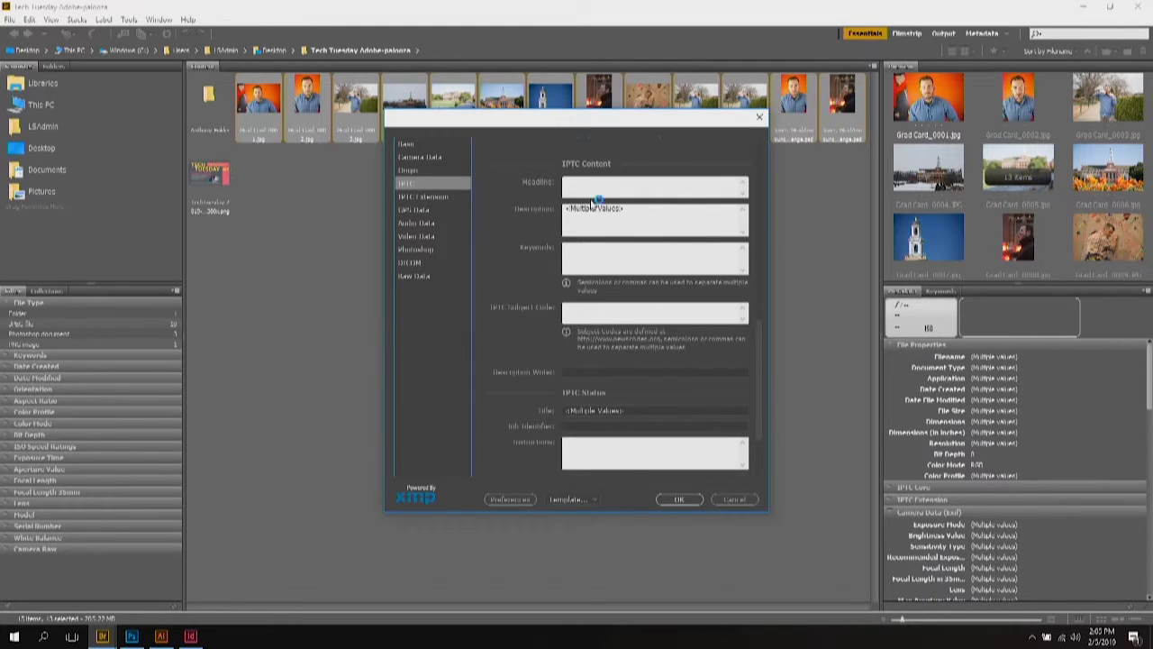
left_click(591, 261)
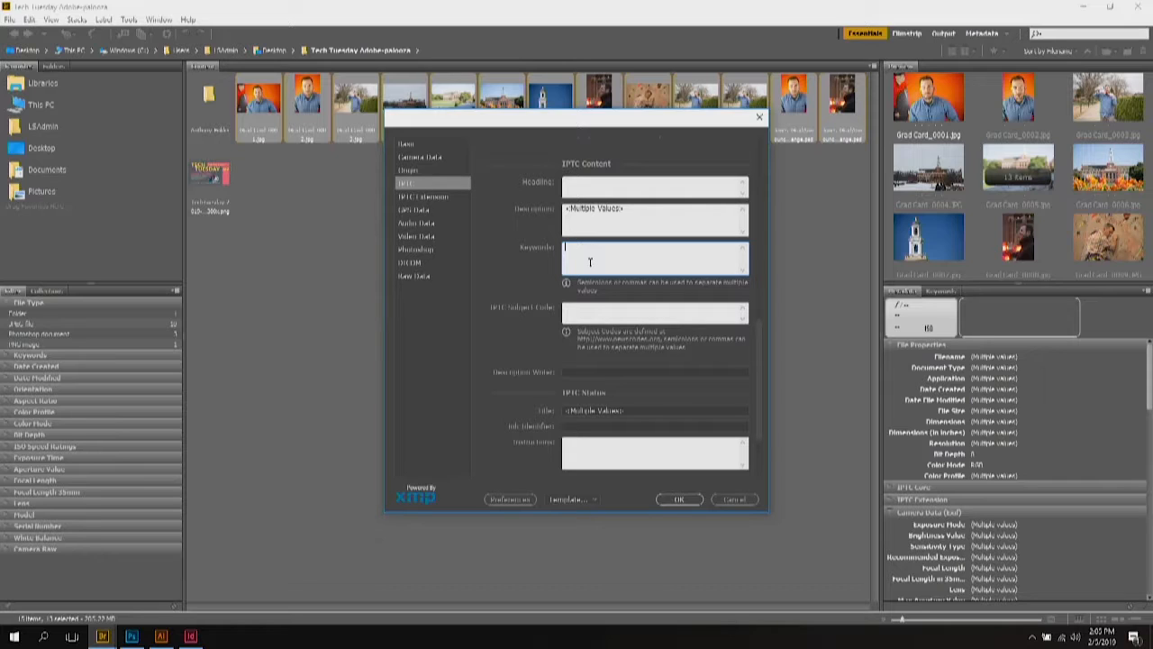
type("Cord G")
left_click(682, 500)
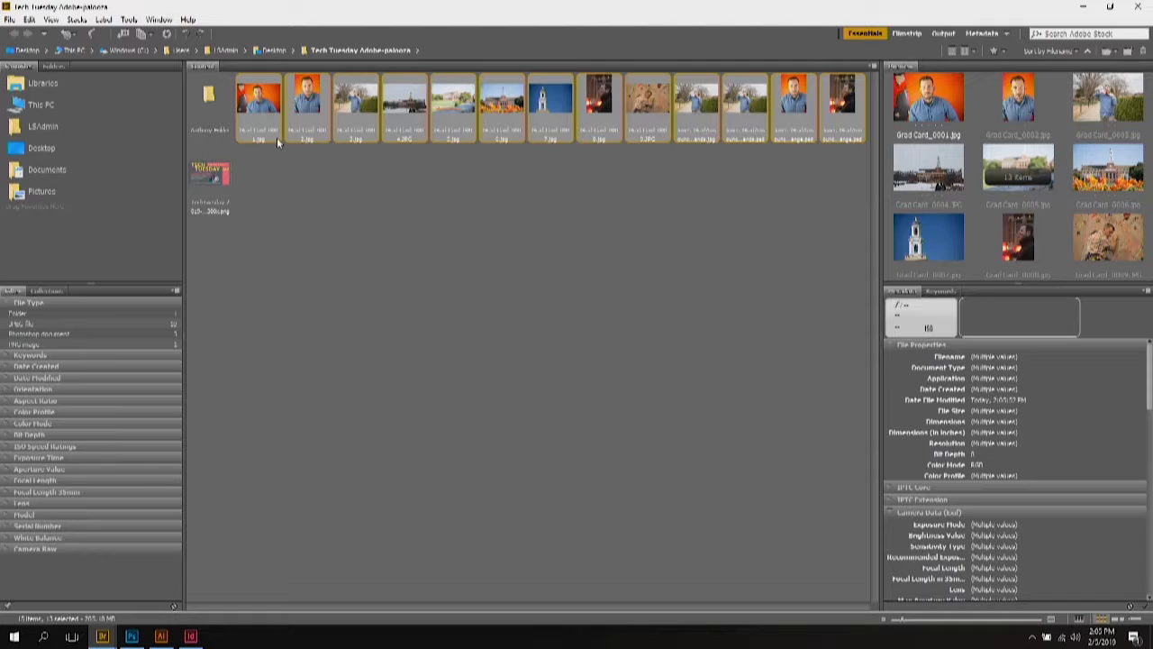
Step: Search the current folder for 'grad card', listing the nine matching photos
left_click(734, 246)
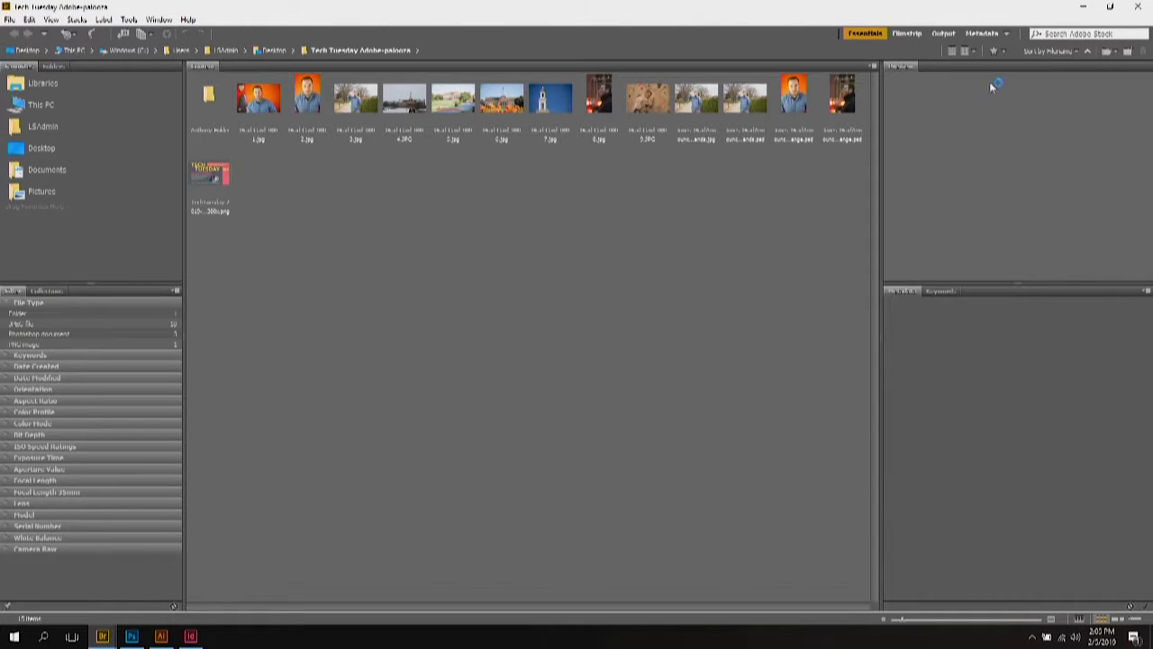
left_click(1054, 34)
left_click(1038, 33)
left_click(1036, 47)
type("grad card")
key("Return")
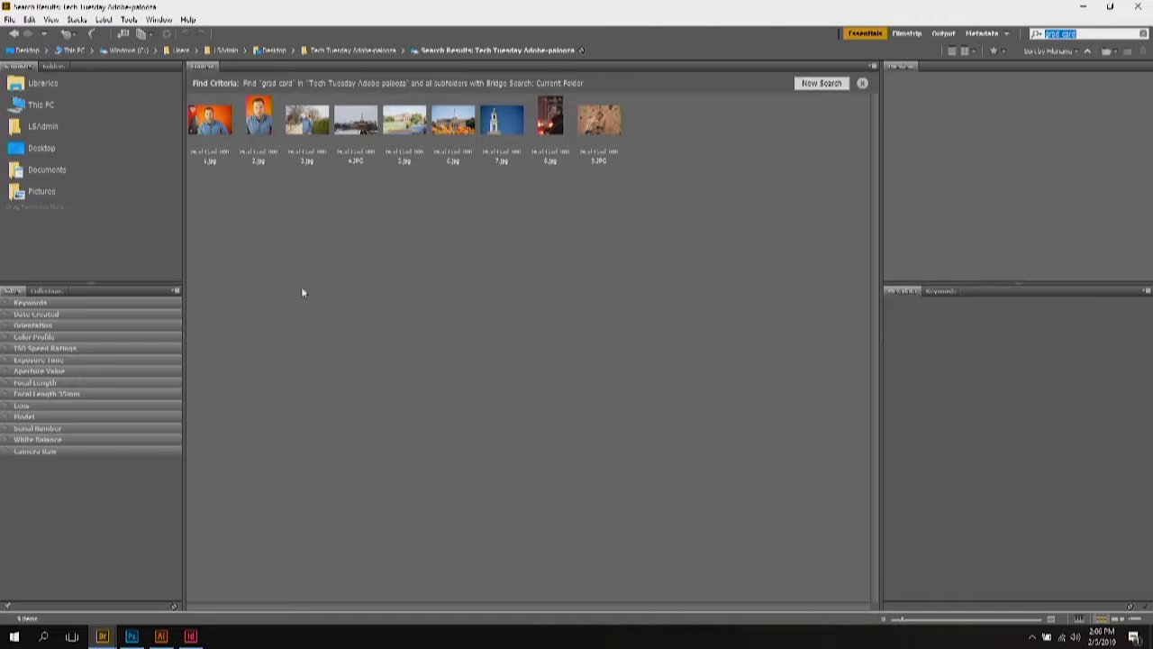
Step: Append the keyword 'mo' to the File Info keywords of the selected Grad Card photos
left_click(209, 122)
left_click(259, 122, "ctrl")
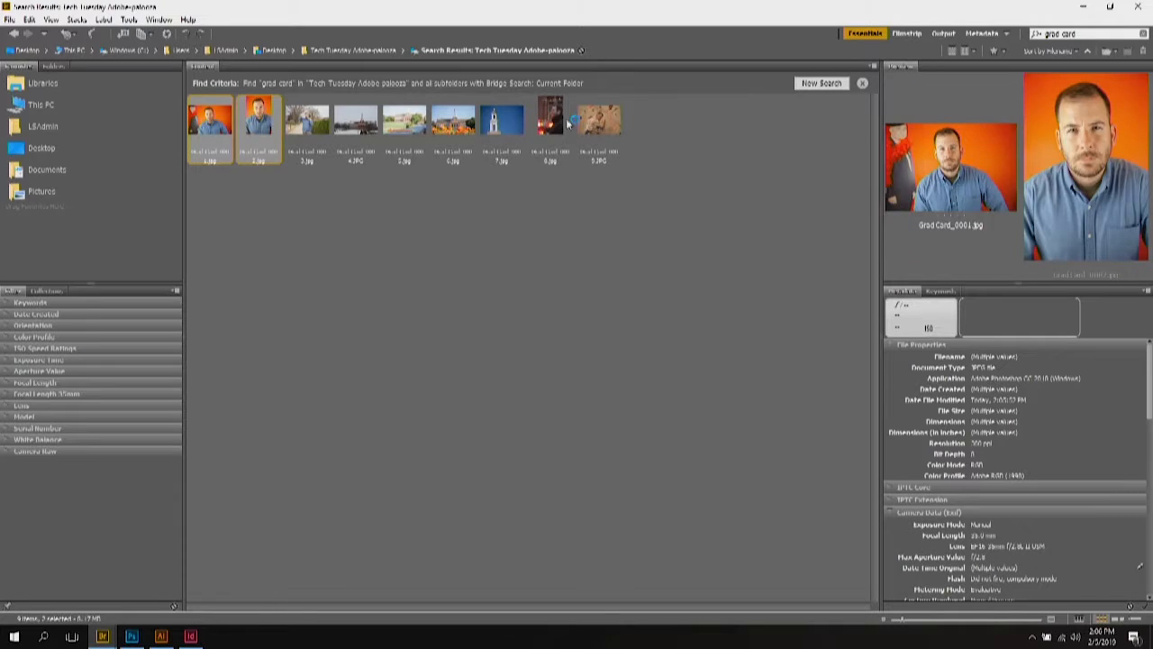
left_click(551, 122, "ctrl")
left_click(600, 126, "ctrl")
left_click(310, 129, "ctrl")
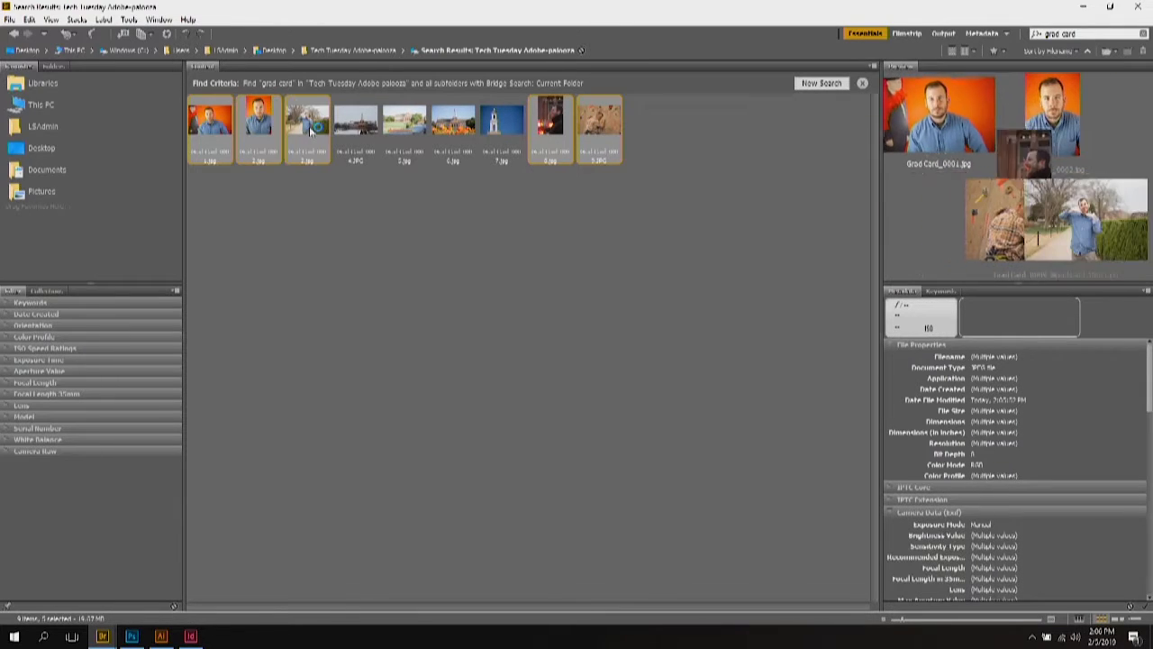
left_click(11, 19)
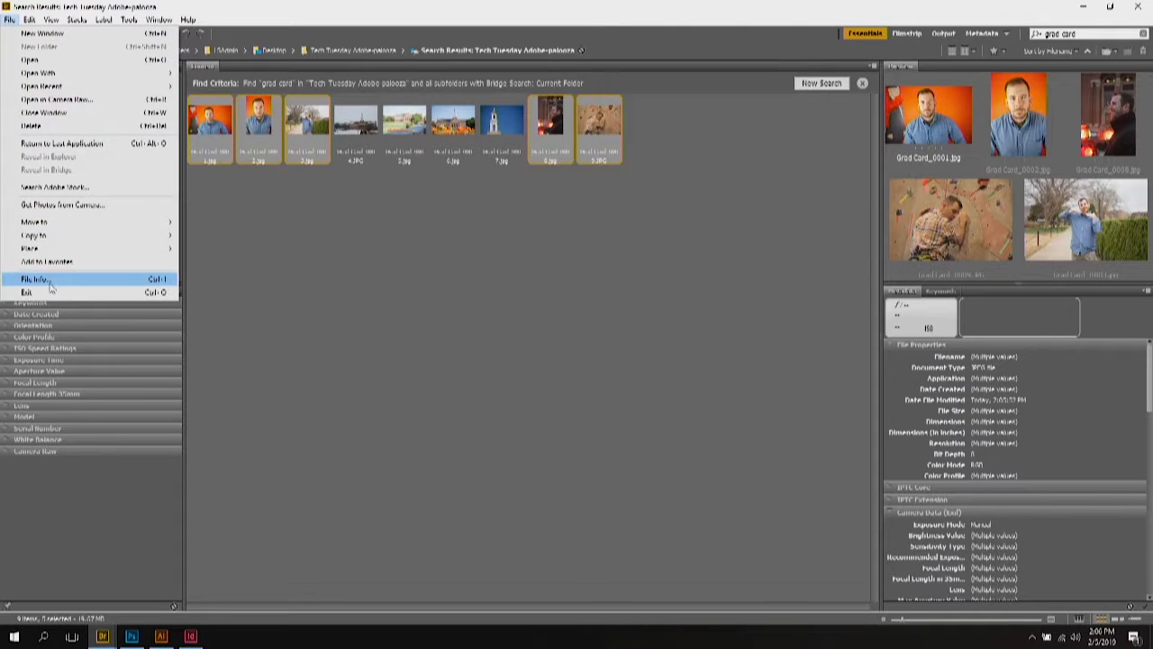
left_click(173, 278)
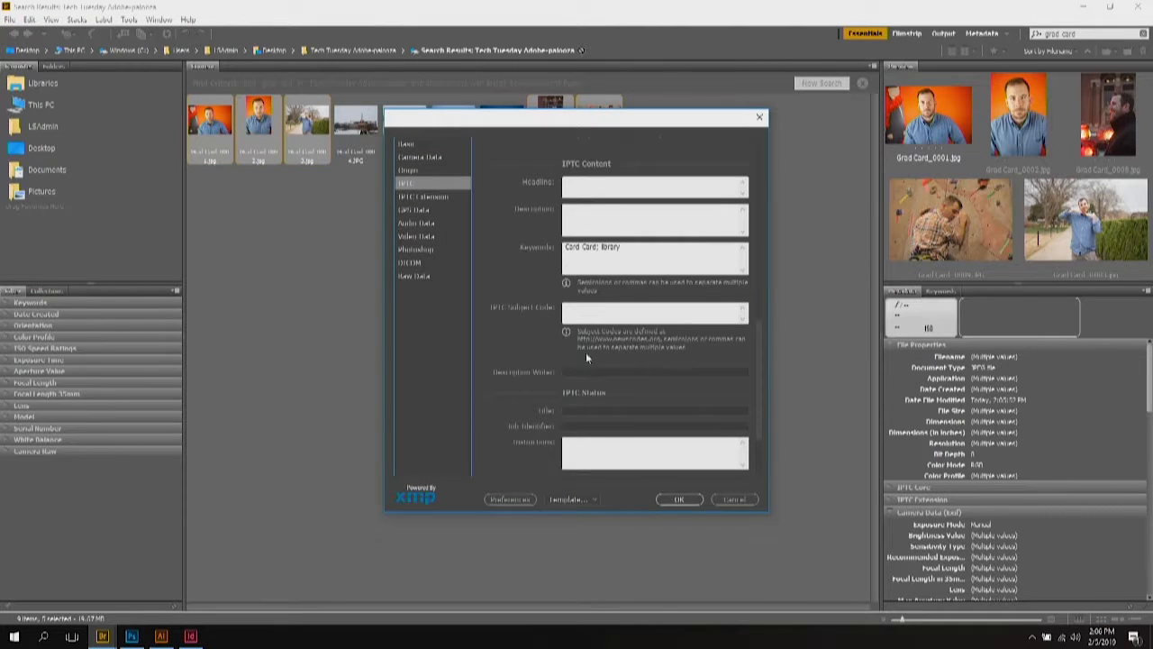
left_click(640, 251)
type("; mo")
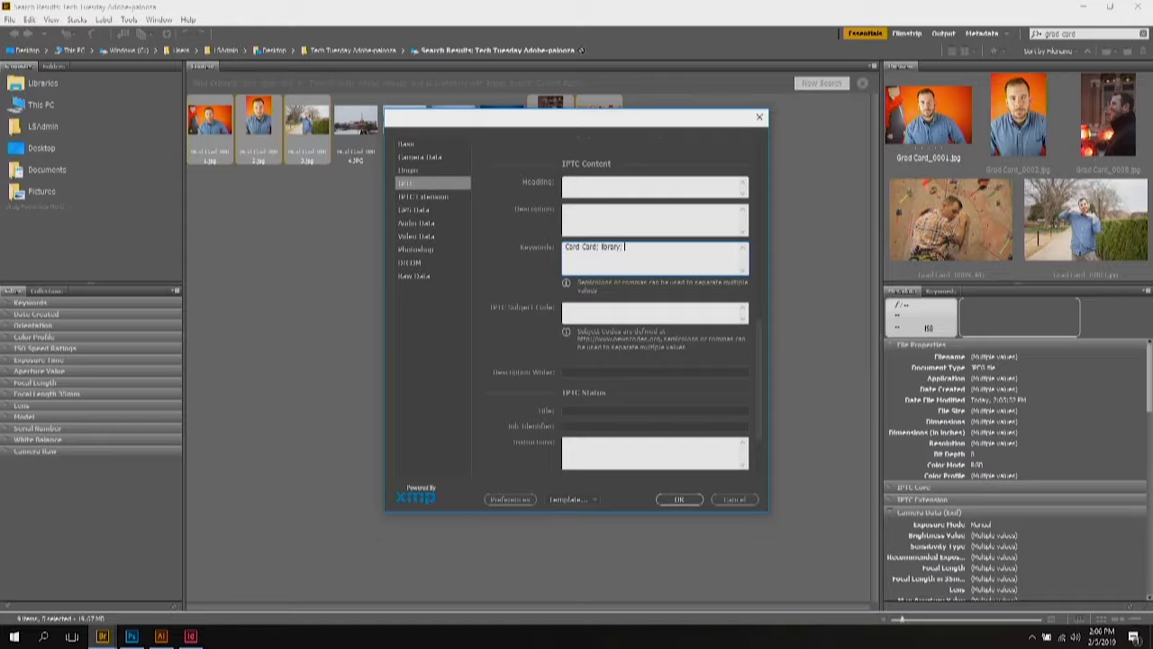
left_click(681, 499)
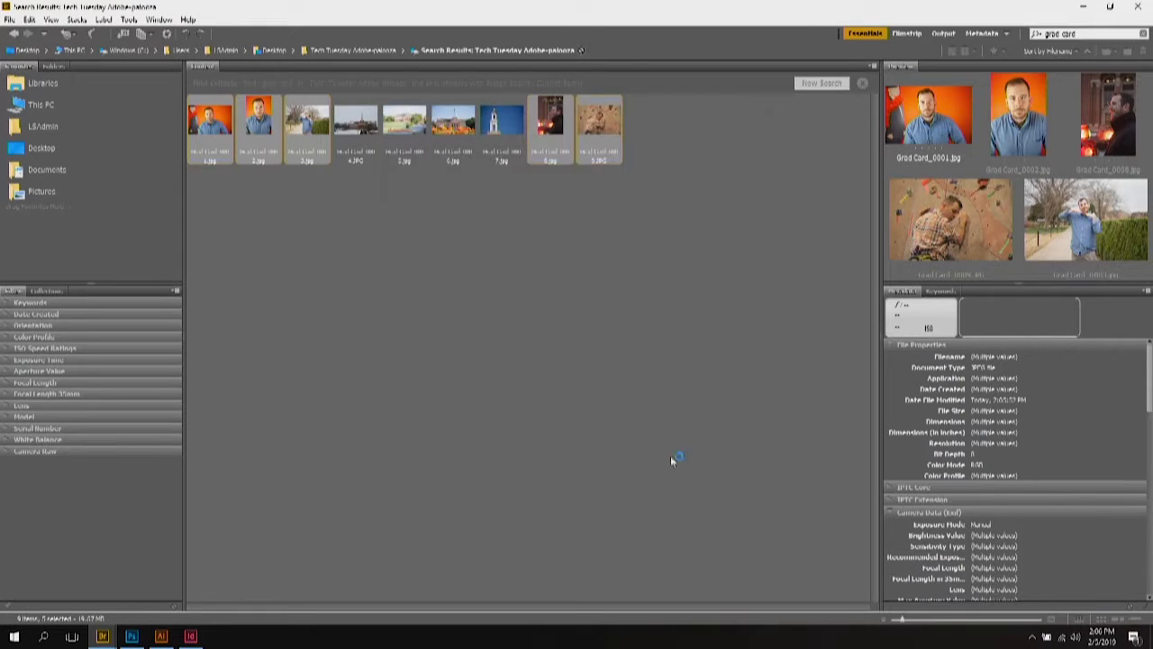
Step: Search the folder for 'mo'
triple_click(1084, 33)
type("mo")
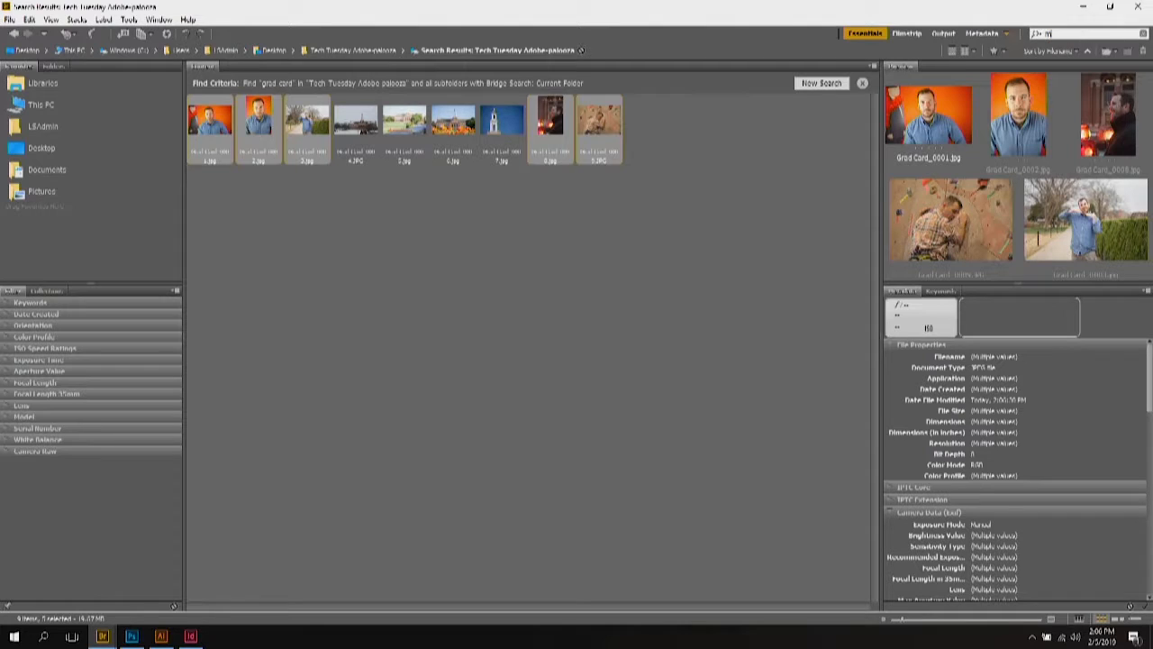
key("Return")
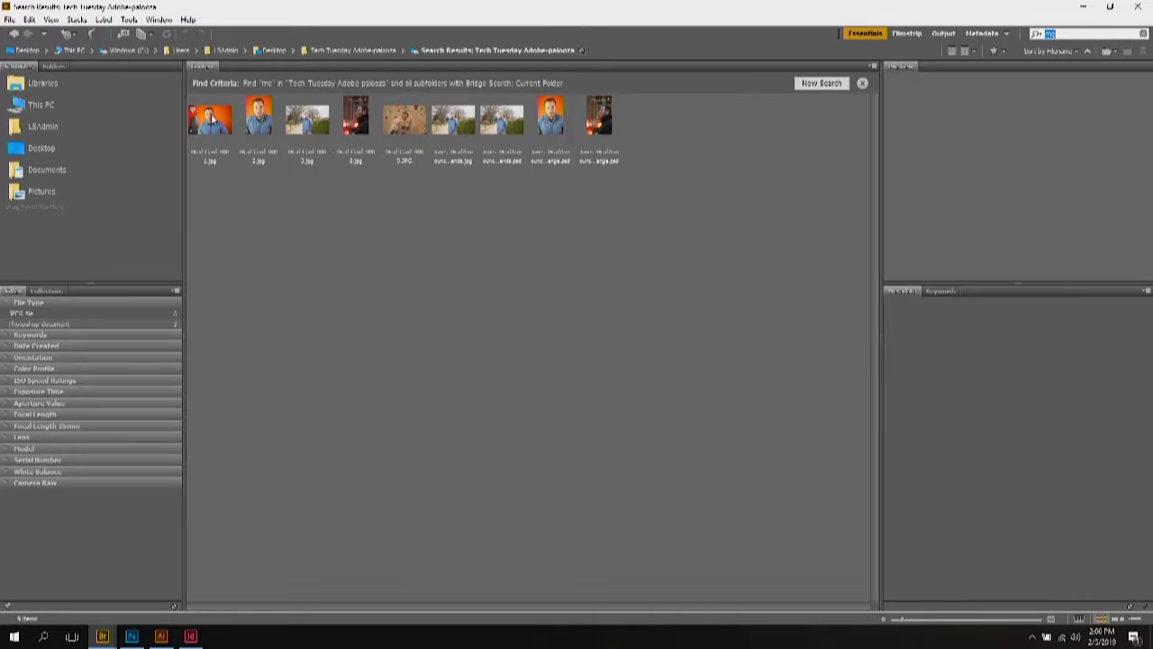
Step: Preview Grad Card_0001 from the search results and bring up the Window > Workspace choices
left_click(213, 119)
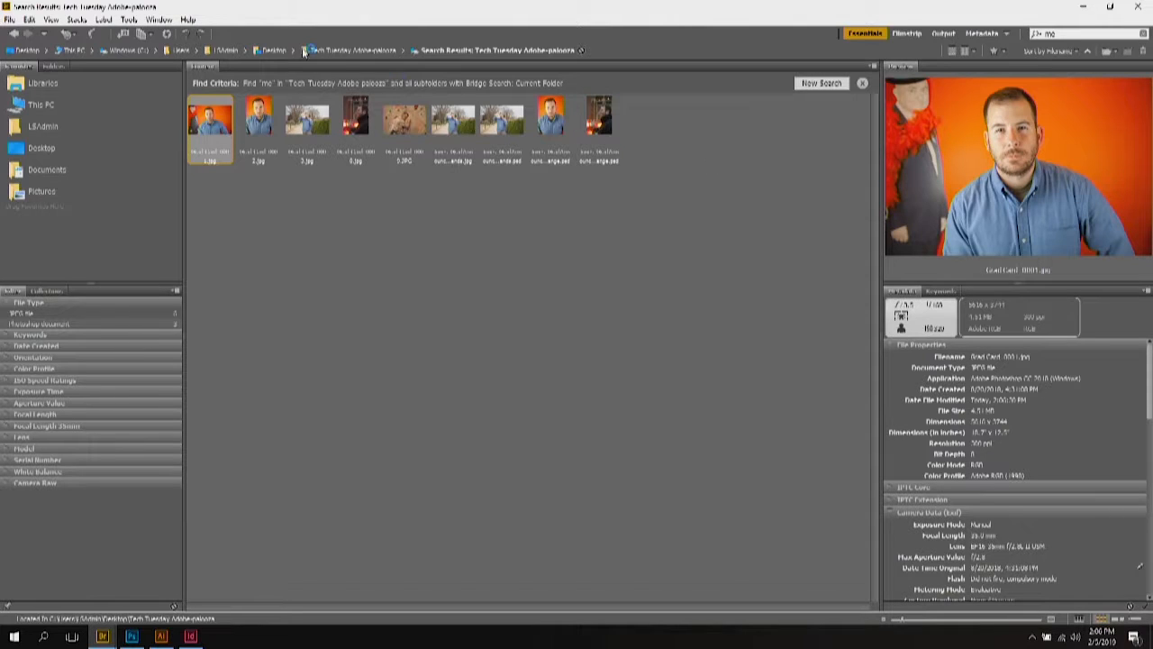
left_click(172, 20)
mouse_move(169, 36)
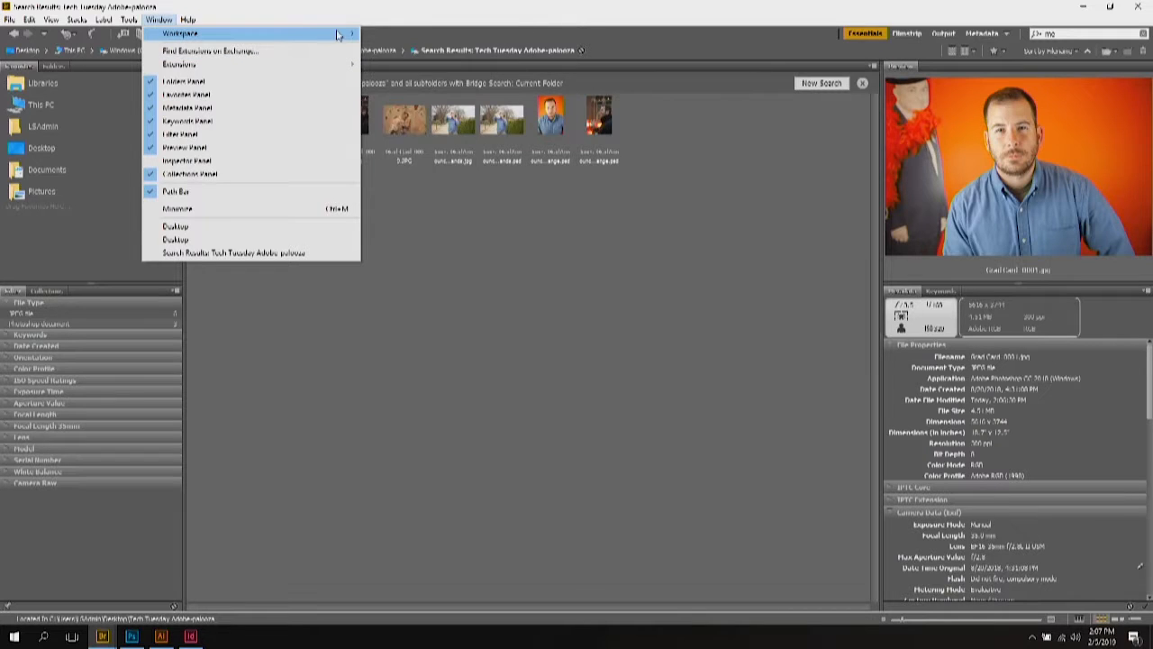
Step: Switch to the Filmstrip workspace, browse the photos, and close the loupe on Grad Card_0002
left_click(420, 107)
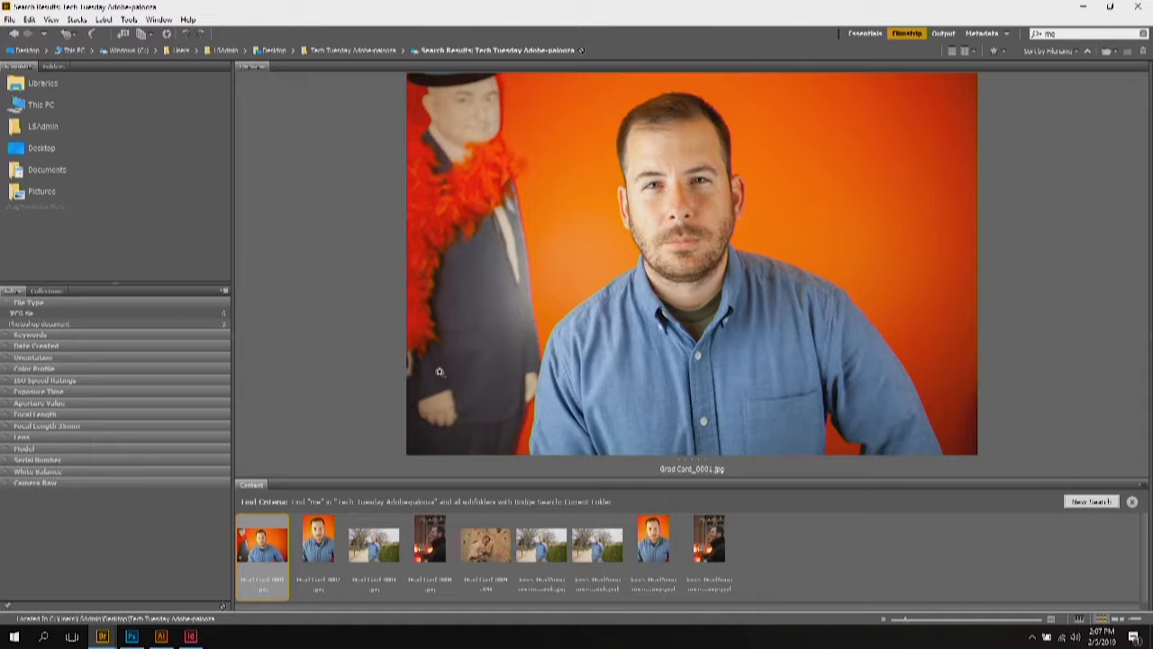
key("Right")
key("Right")
key("Right")
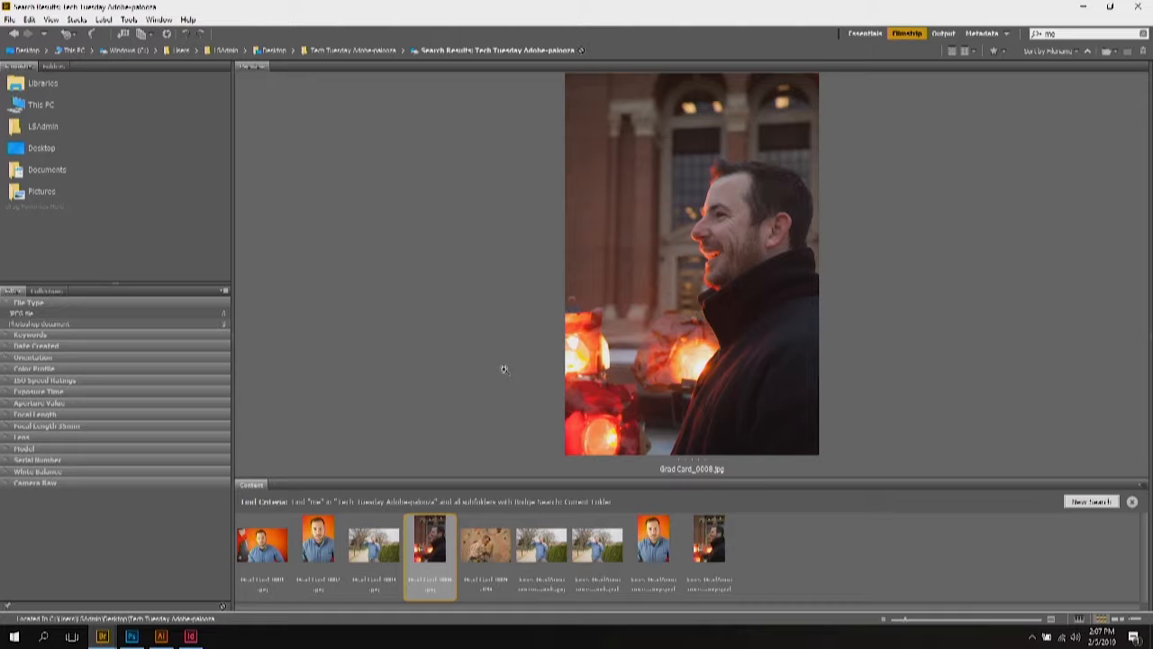
key("Right")
key("Right")
key("Left")
key("Left")
key("Left")
key("Left")
key("Left")
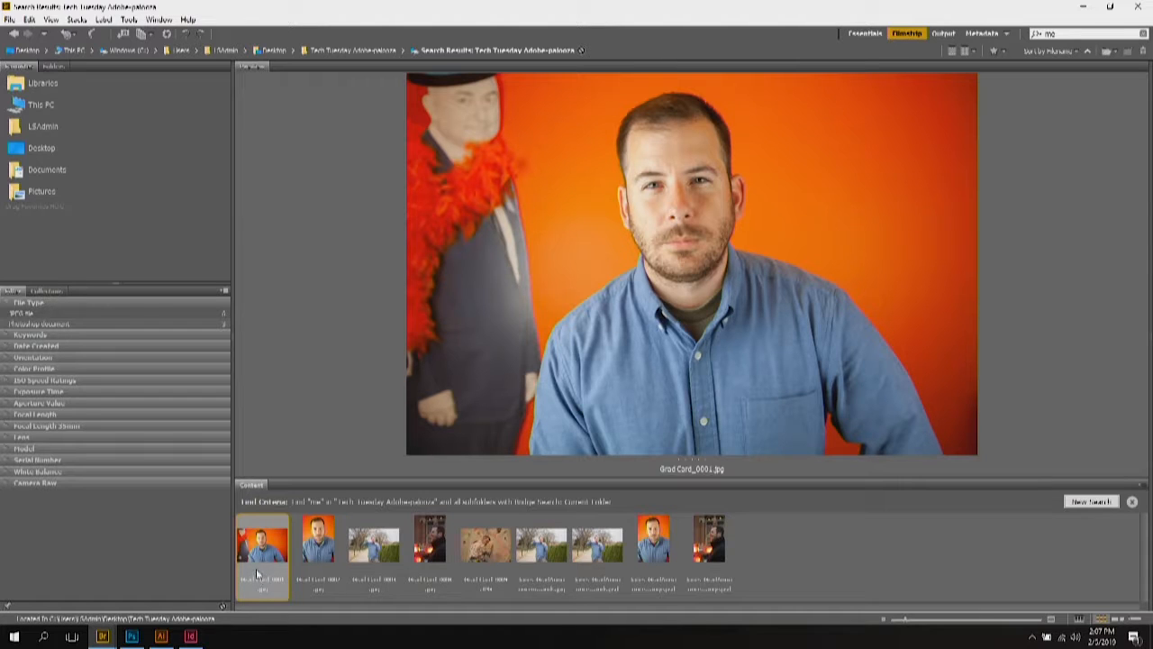
left_click(327, 539)
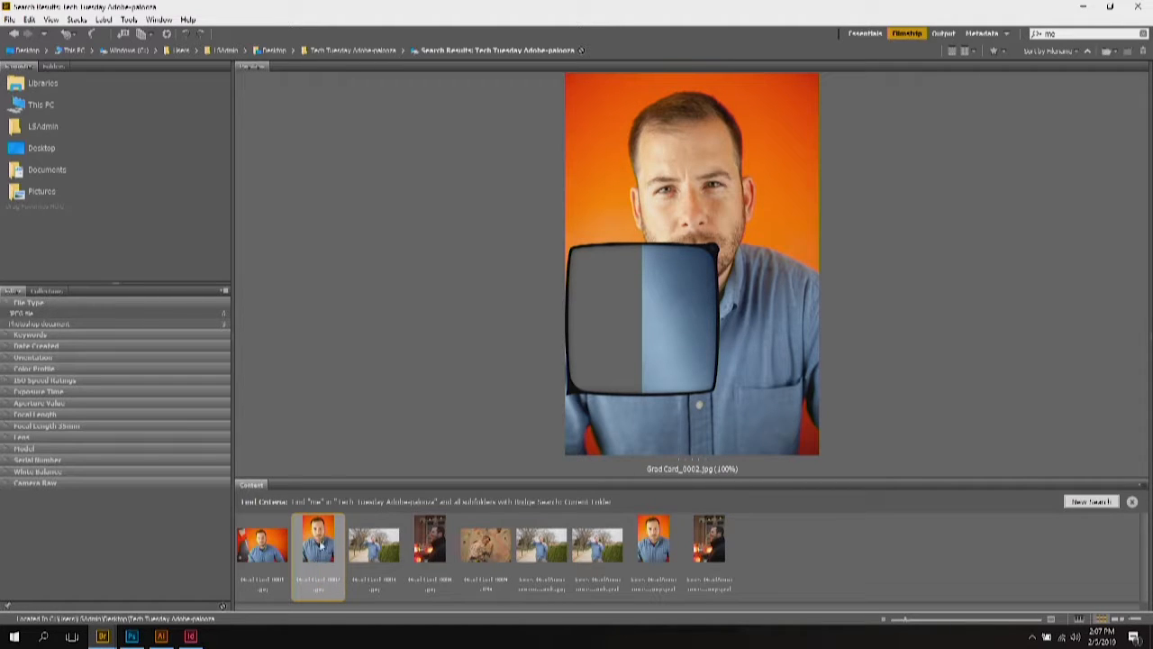
left_click(711, 250)
Step: Resize the filmstrip and preview panels and give Grad Card_0001 a star rating
left_click(270, 551)
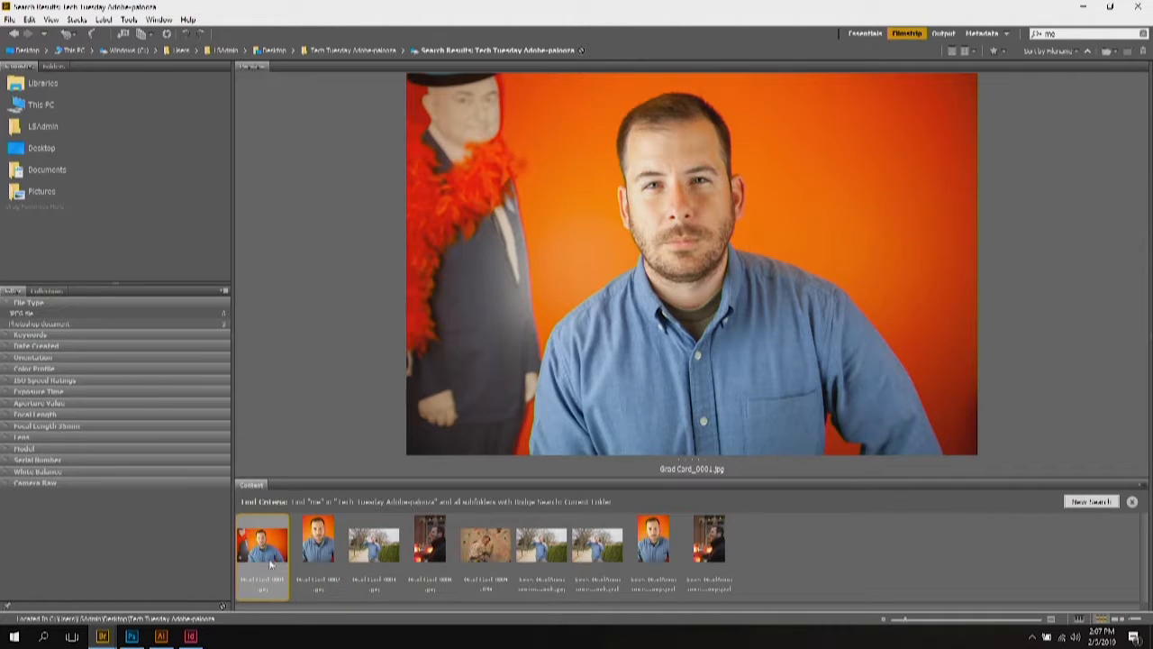
left_click(318, 586)
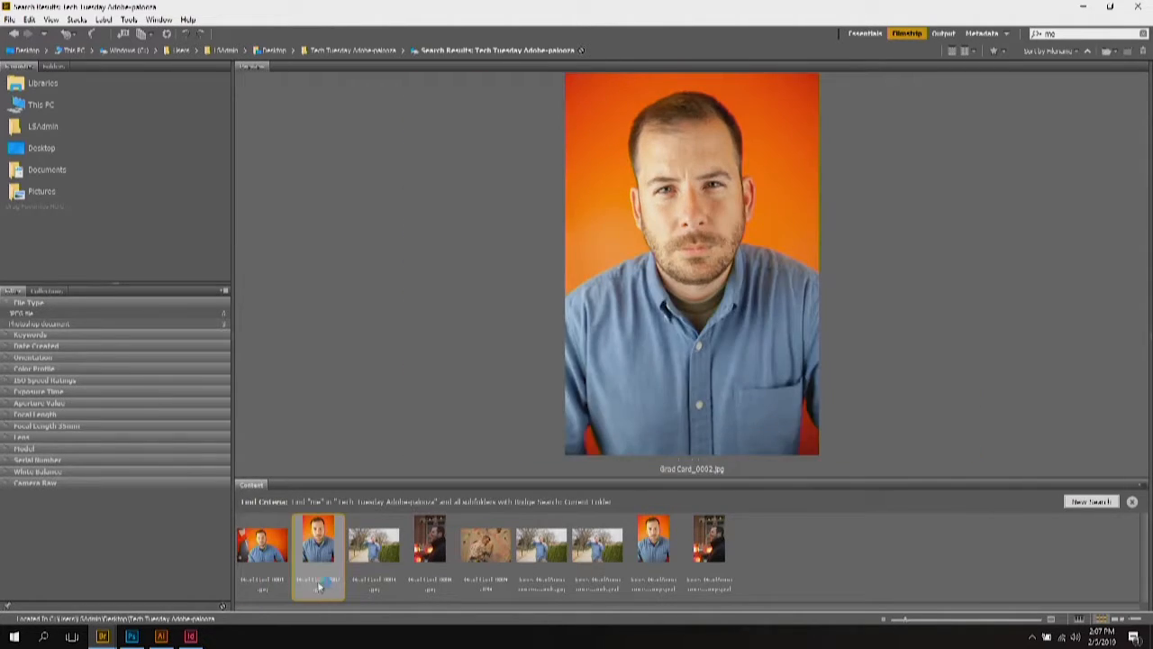
left_click_drag(695, 477, 695, 400)
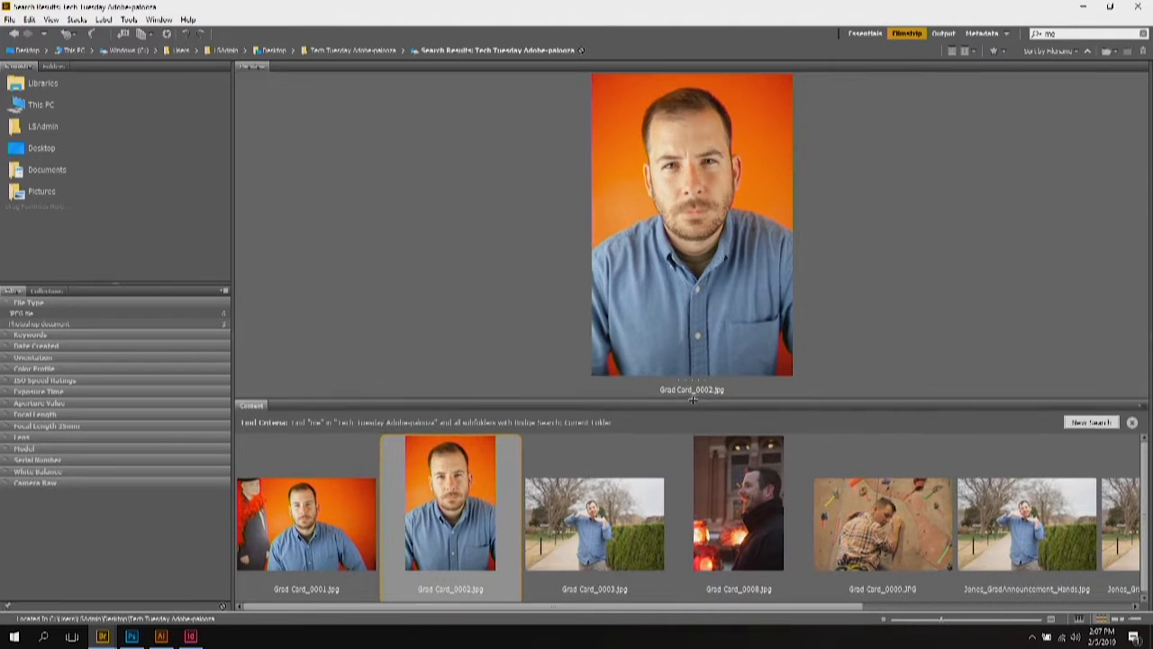
left_click(348, 520)
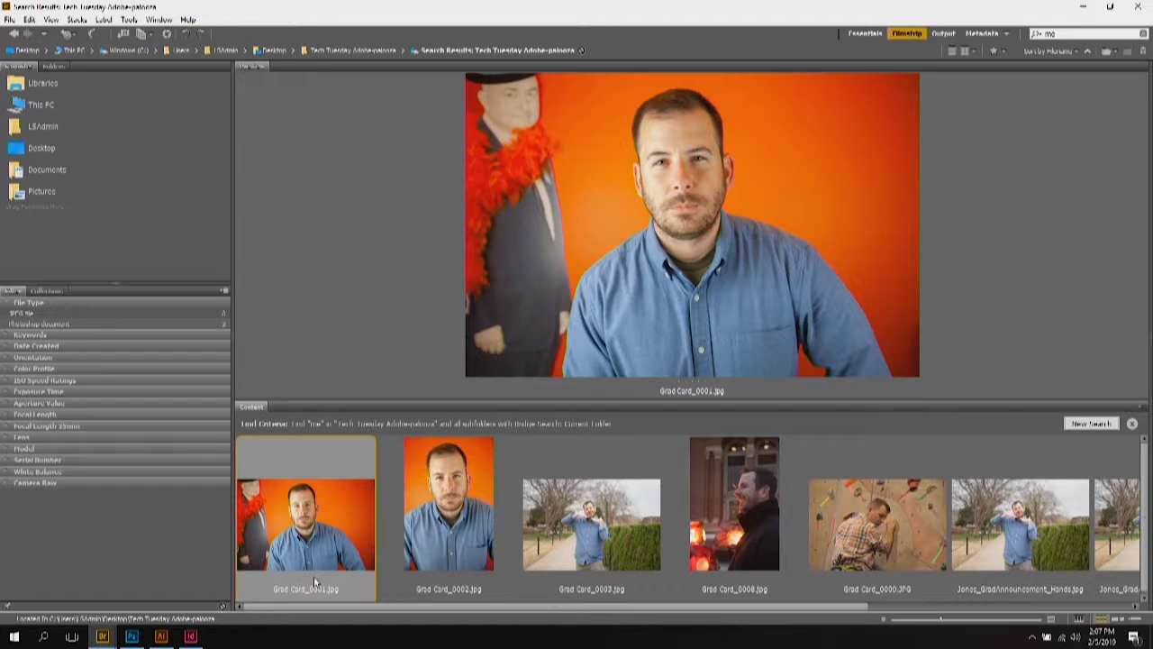
left_click(314, 580)
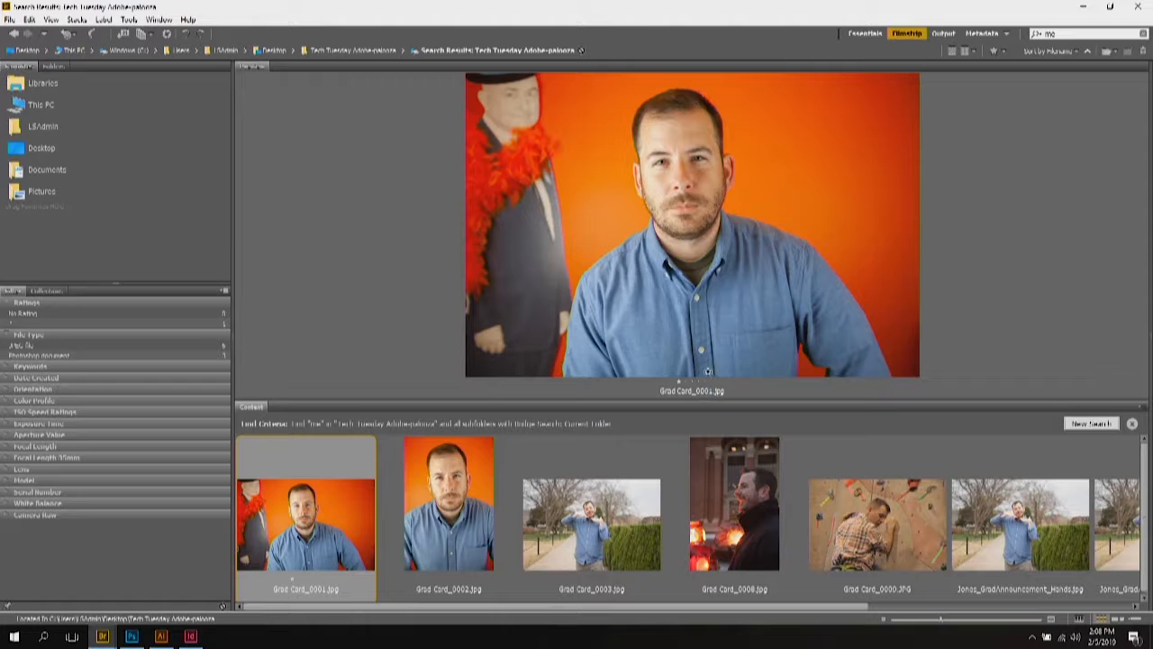
left_click_drag(709, 406, 709, 420)
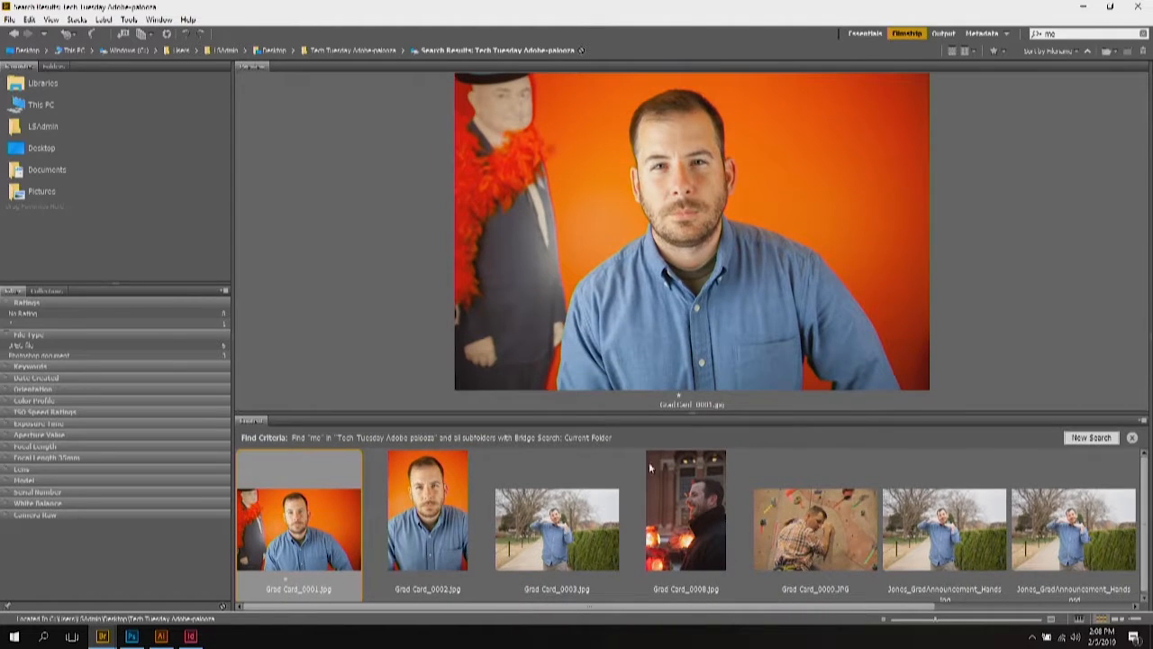
left_click(392, 515)
left_click(348, 512)
Step: Rate Grad Card_0002 four stars and give Grad Card_0003 a star rating
left_click(427, 495)
left_click(318, 509)
left_click(423, 497)
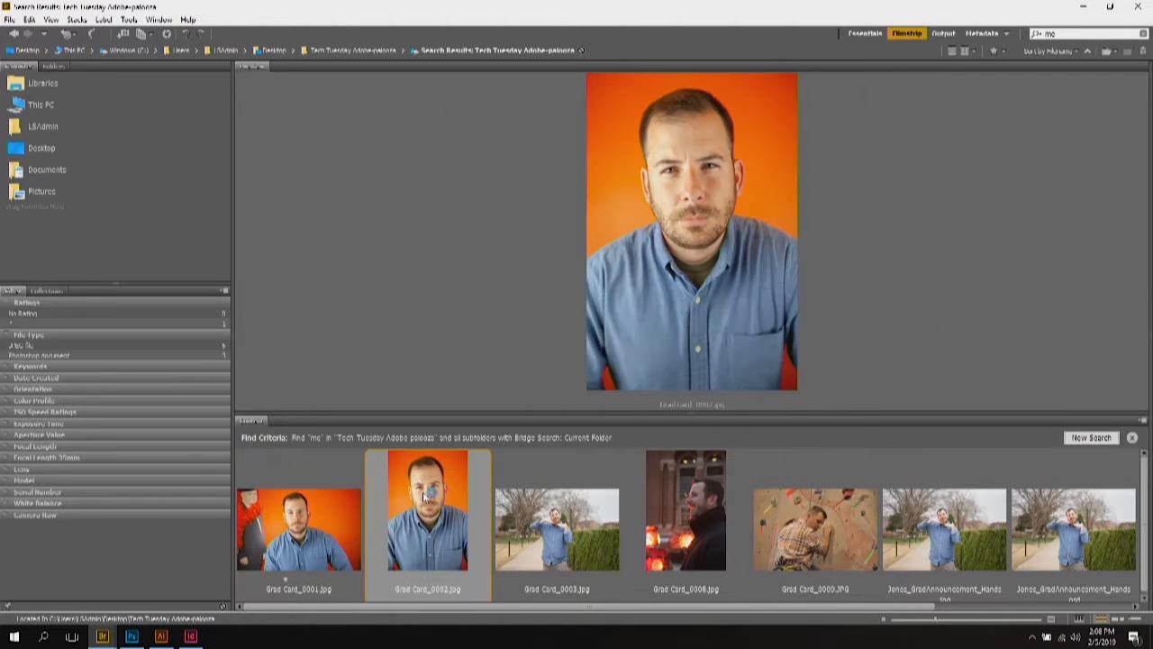
left_click(433, 579)
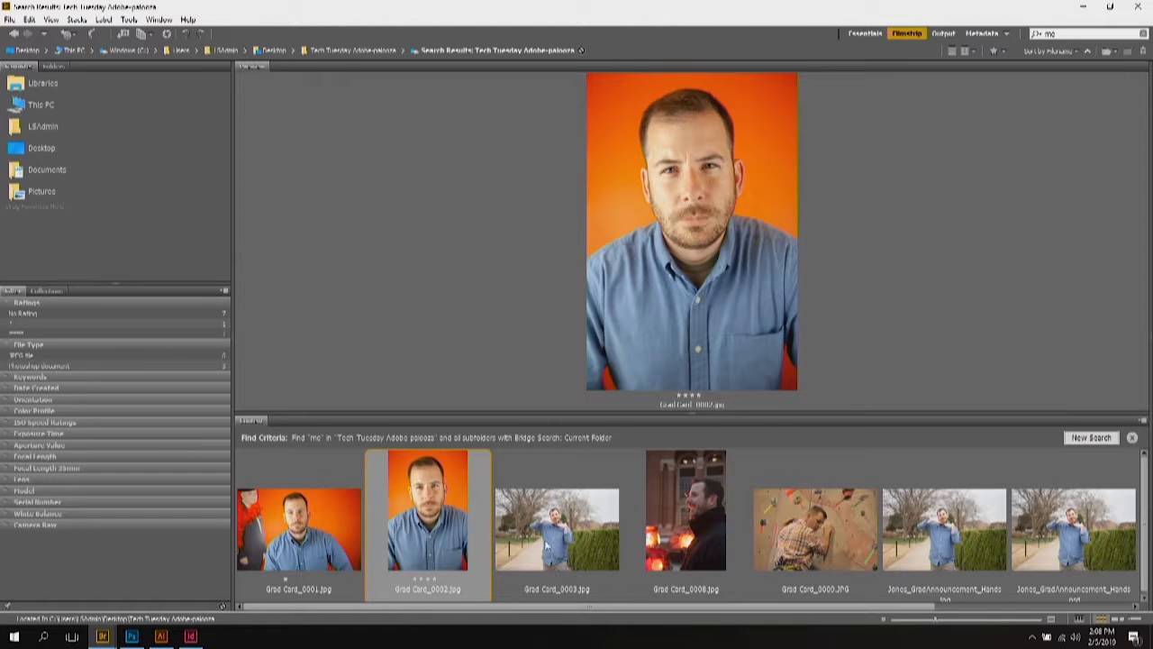
left_click(545, 544)
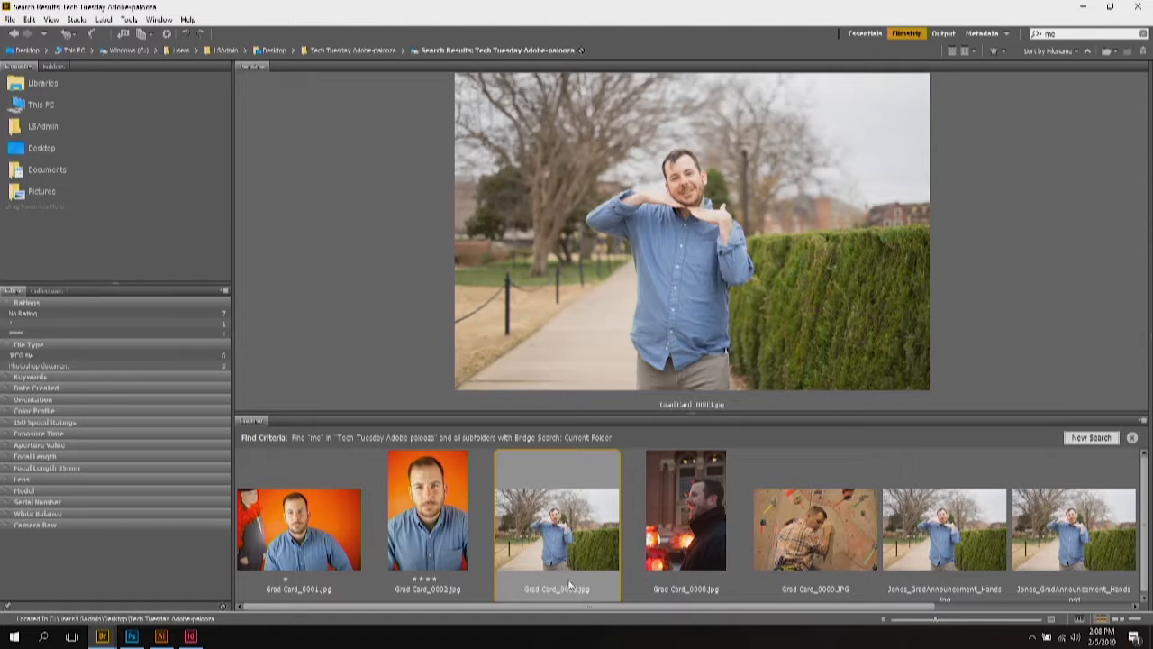
left_click(568, 581)
Step: Browse the evening and climbing-wall photos, then return to Grad Card_0003
left_click(672, 543)
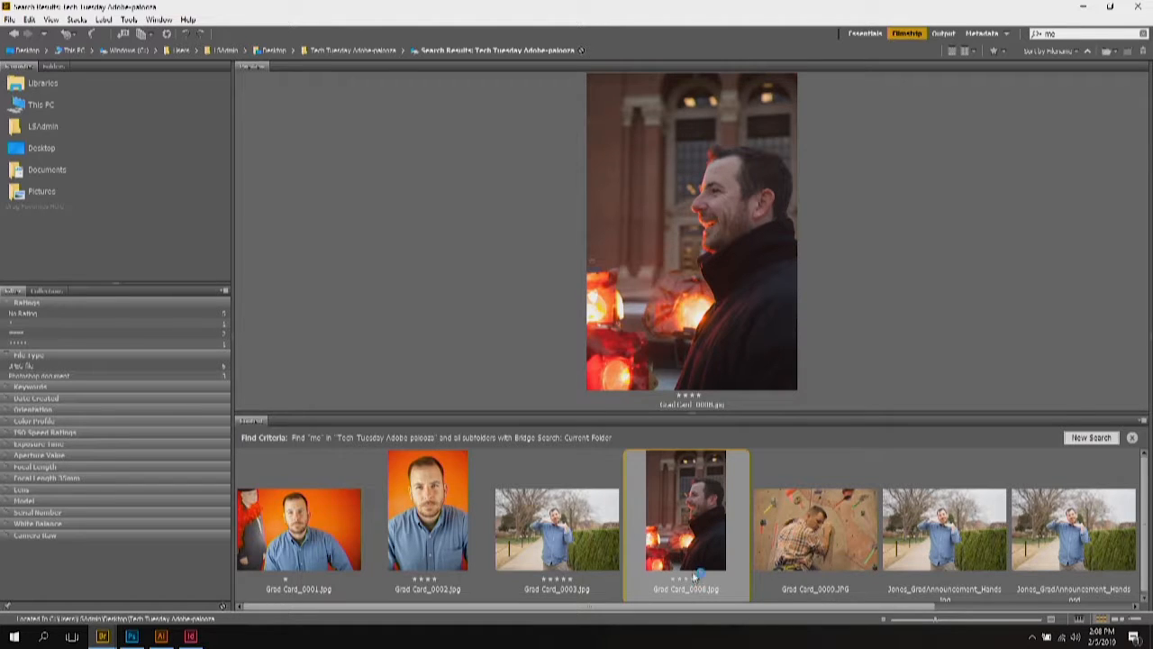
left_click(776, 536)
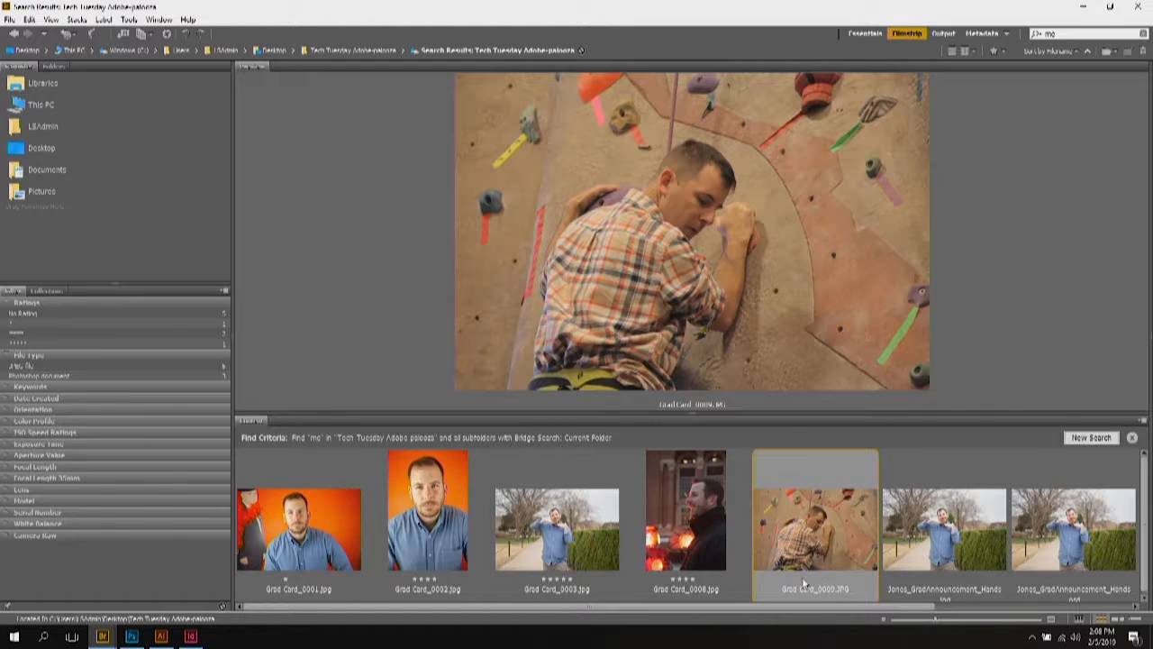
left_click_drag(883, 606, 993, 605)
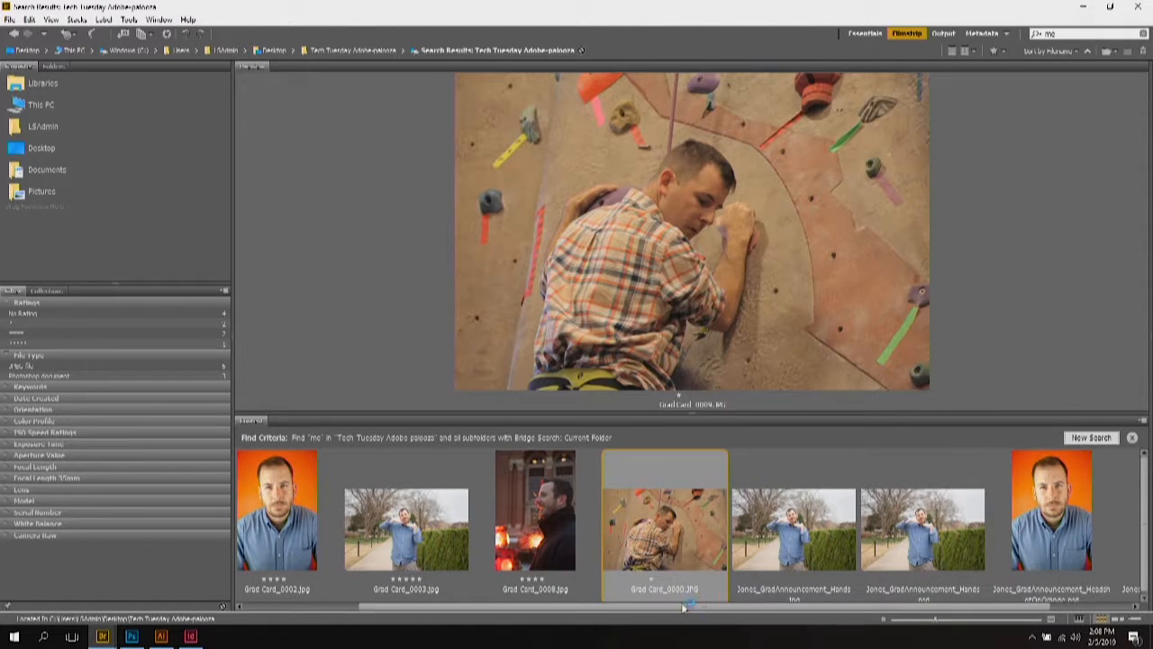
left_click_drag(684, 606, 572, 607)
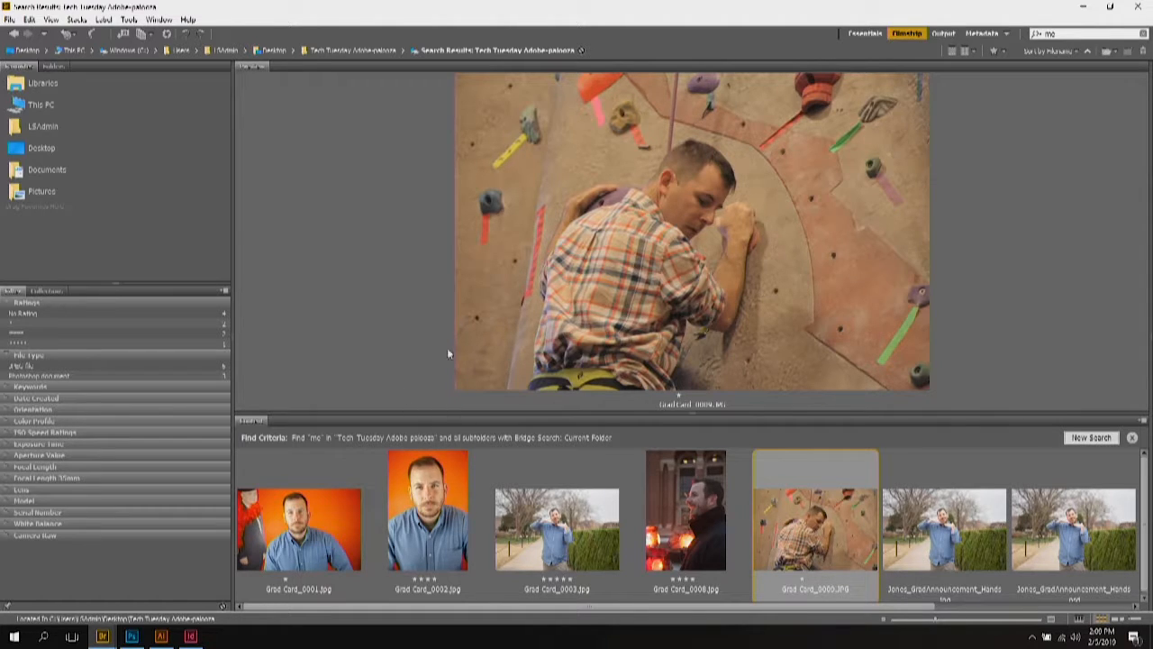
left_click(447, 501)
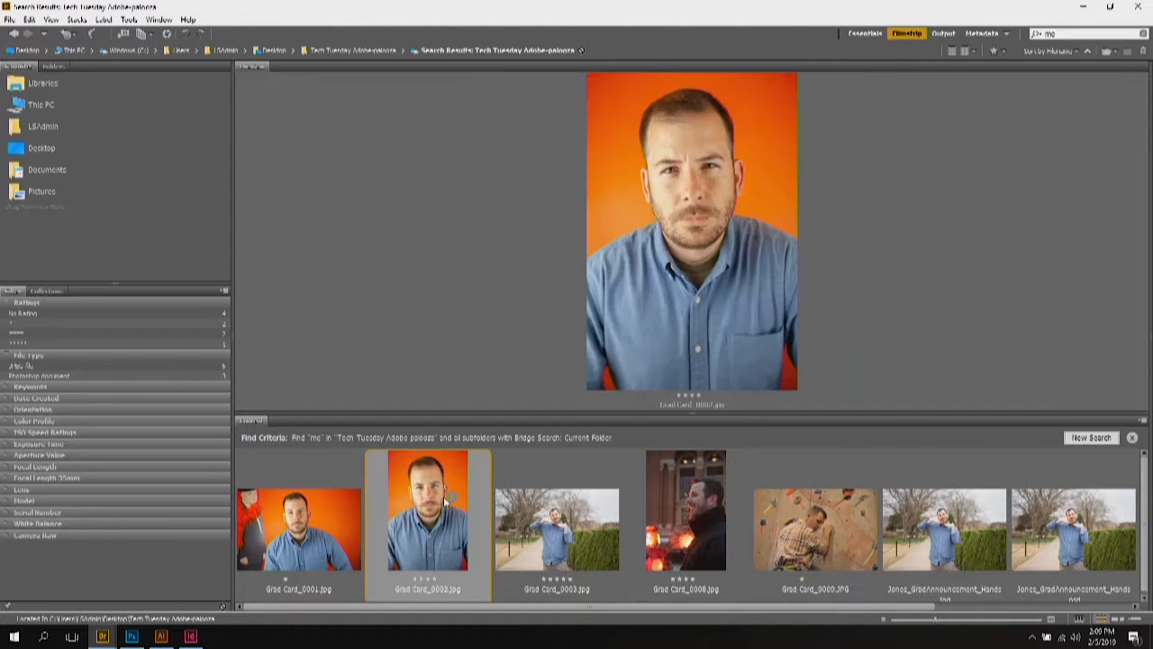
left_click(574, 517)
left_click(683, 511)
left_click(581, 520)
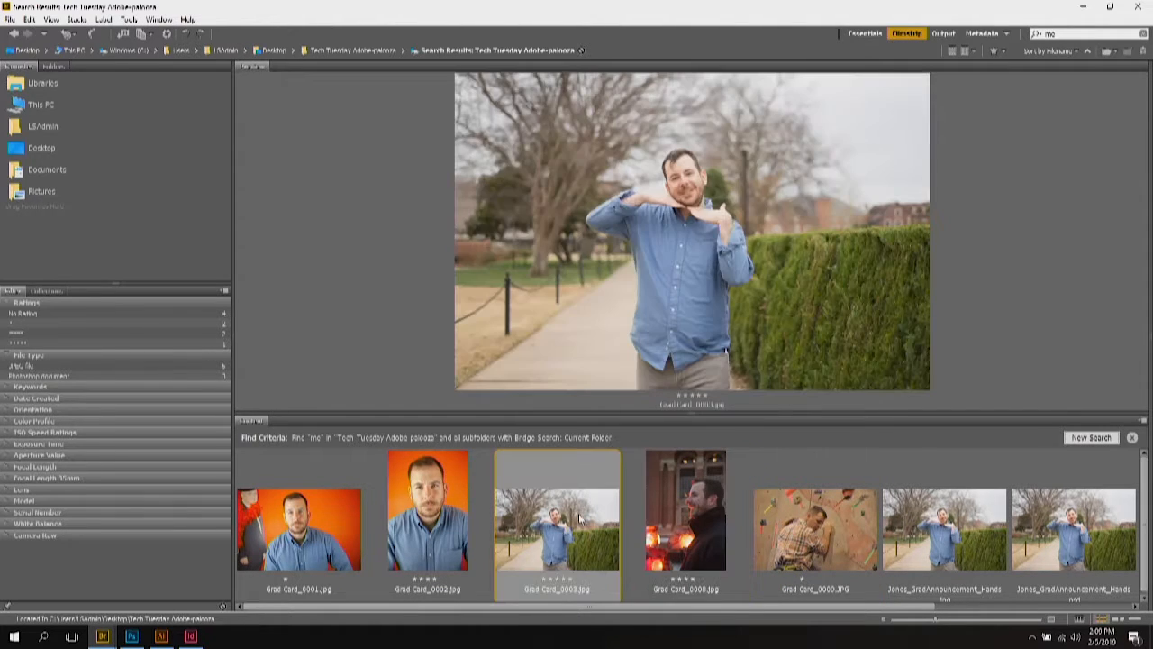
Step: Open Grad Card_0003.jpg from Bridge in Photoshop
double_click(581, 520)
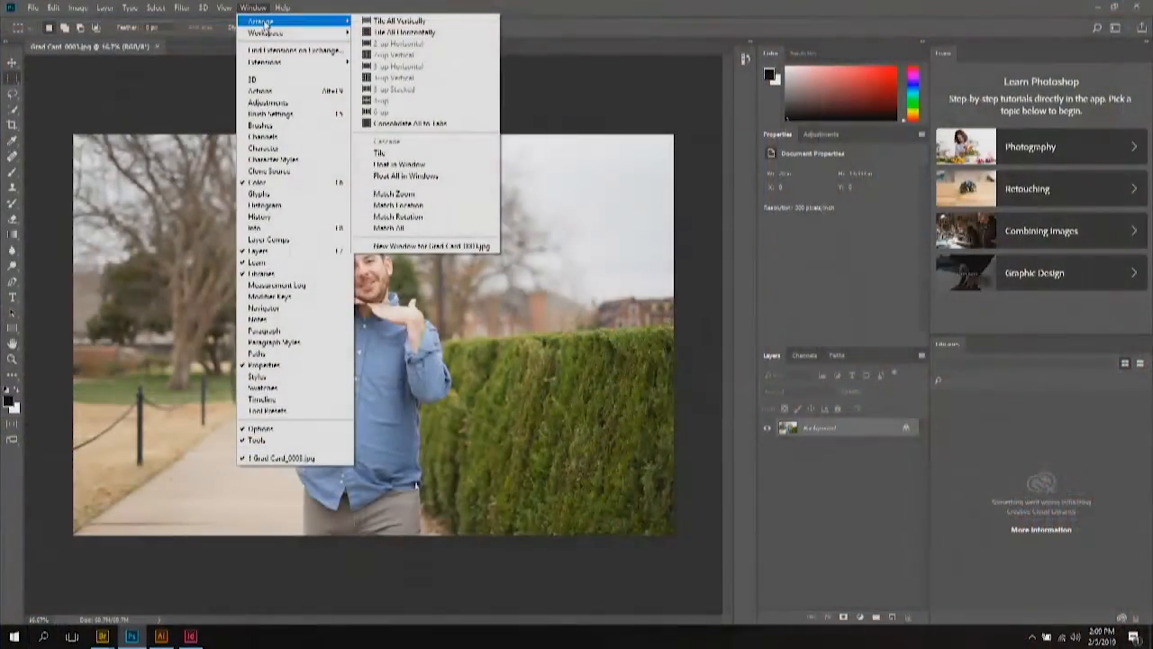
Step: Show the Adjustments, History and Info panels, then collapse Info and History back into the dock
left_click(261, 103)
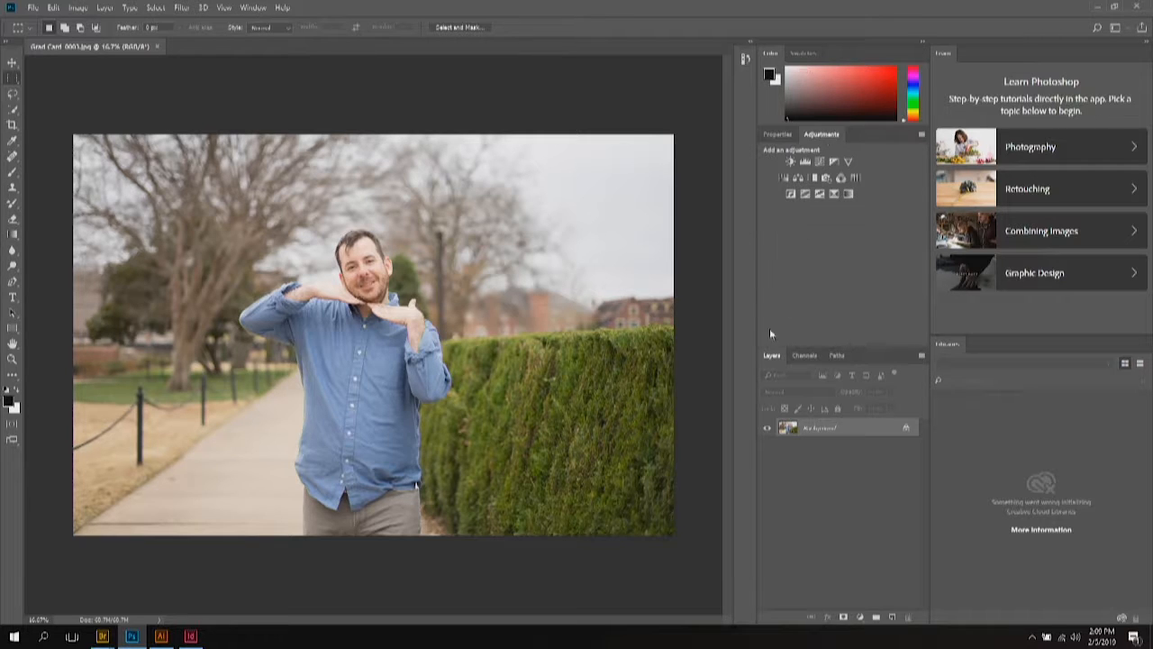
left_click(253, 8)
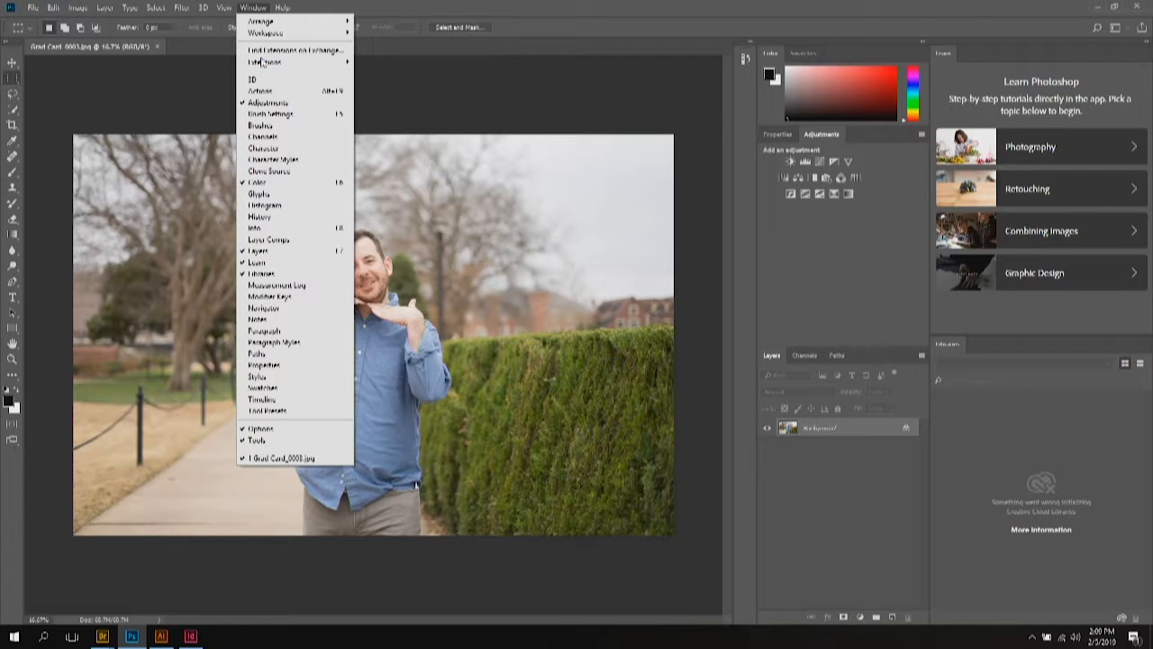
left_click(266, 218)
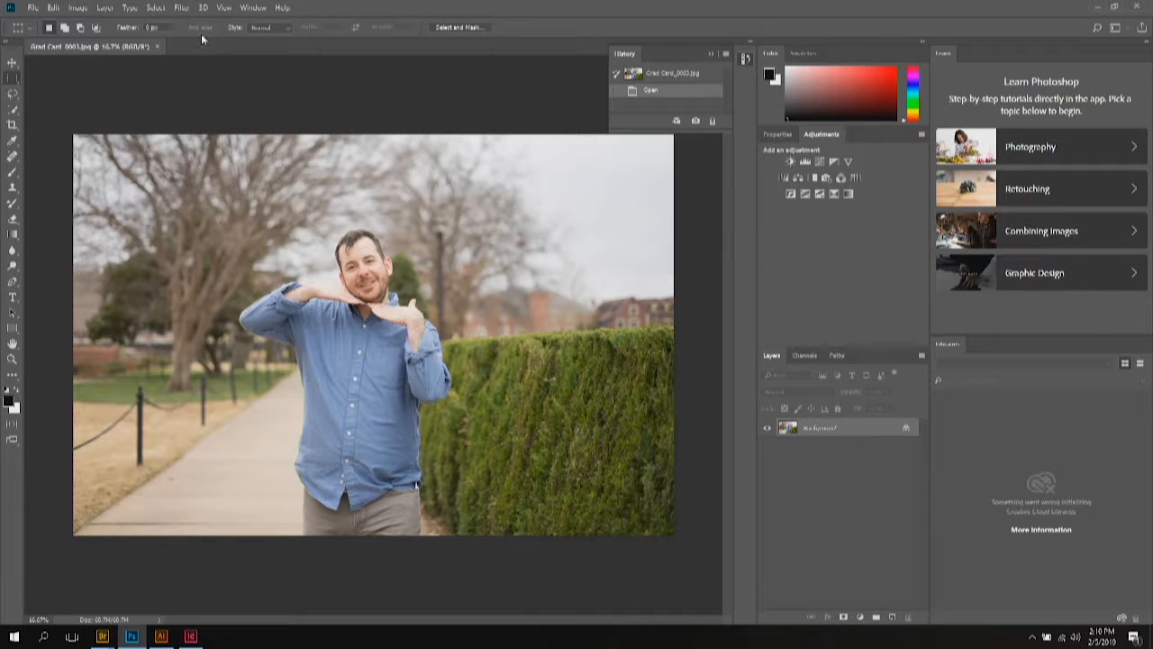
left_click(254, 9)
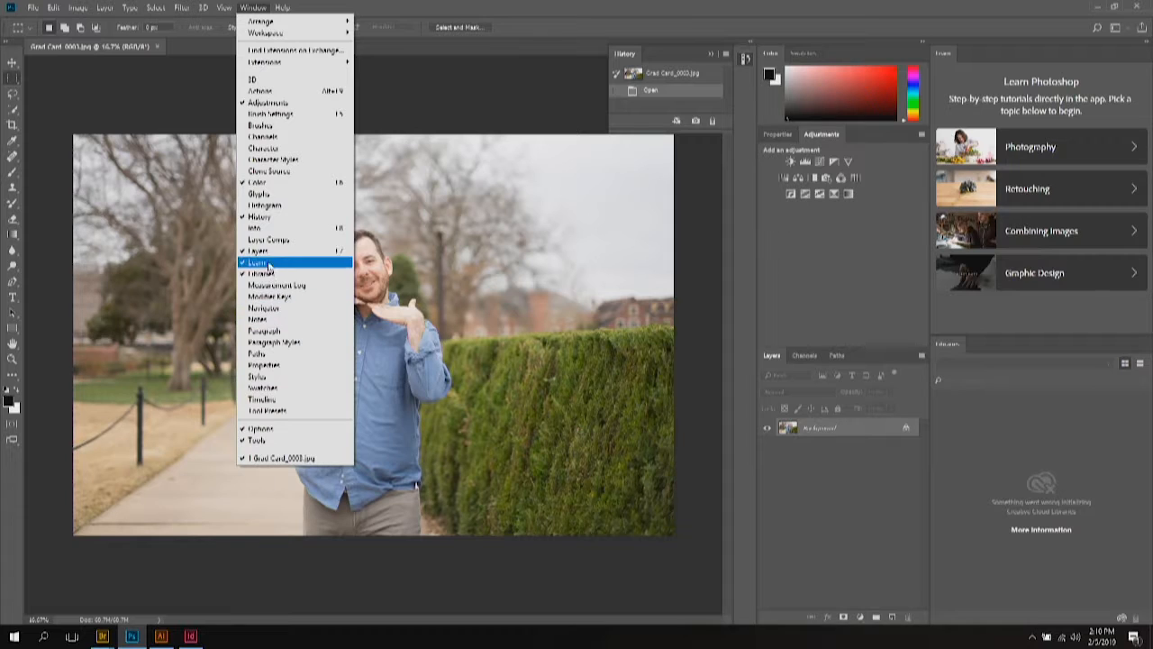
left_click(267, 229)
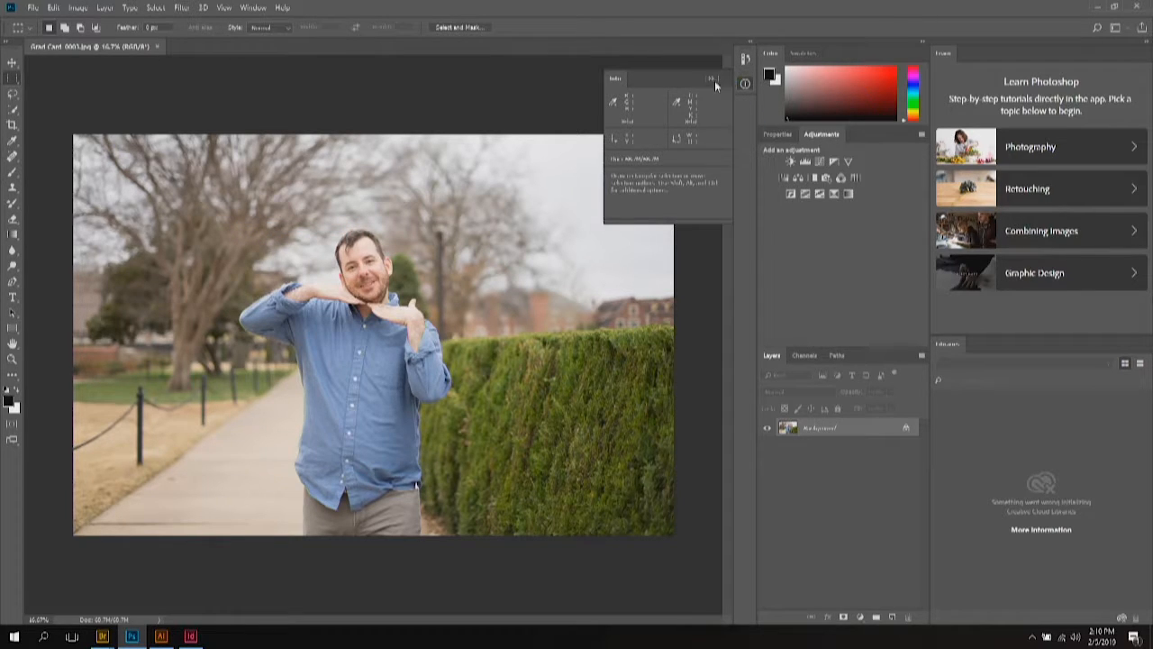
left_click(710, 79)
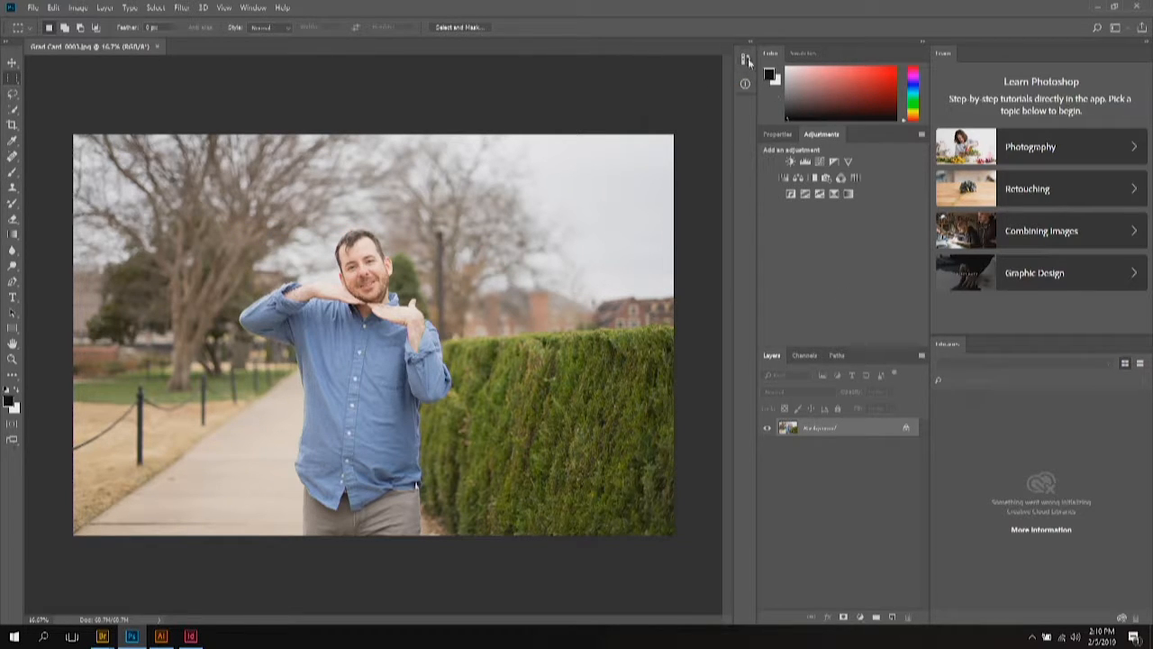
left_click(748, 58)
left_click(748, 80)
left_click(747, 58)
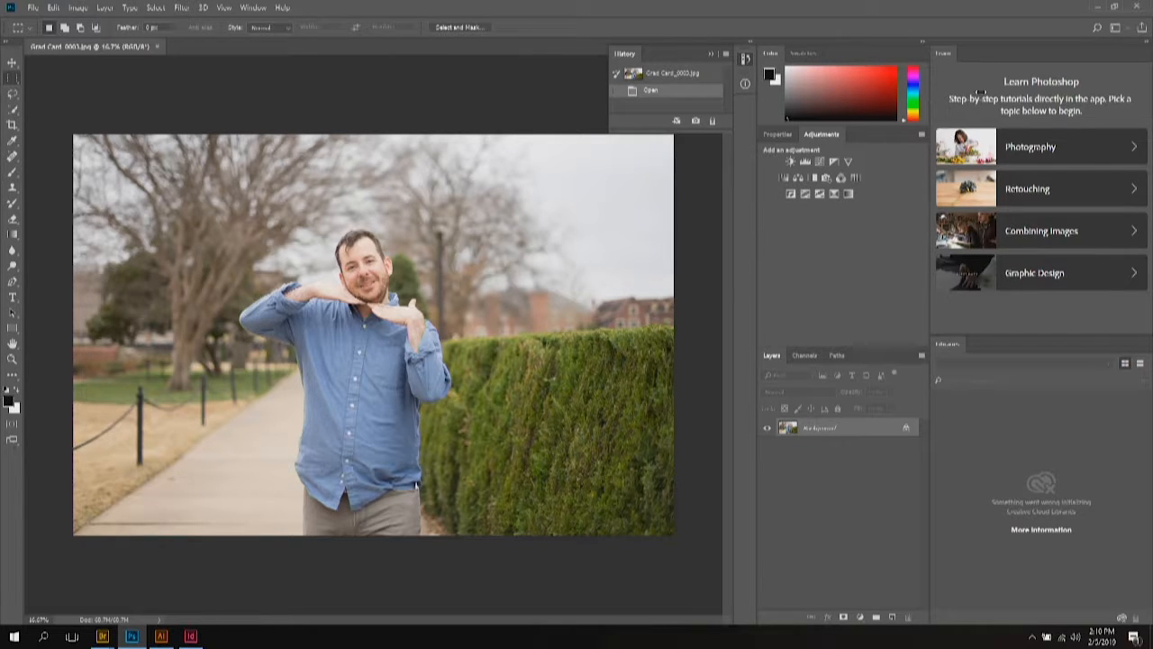
left_click(1133, 53)
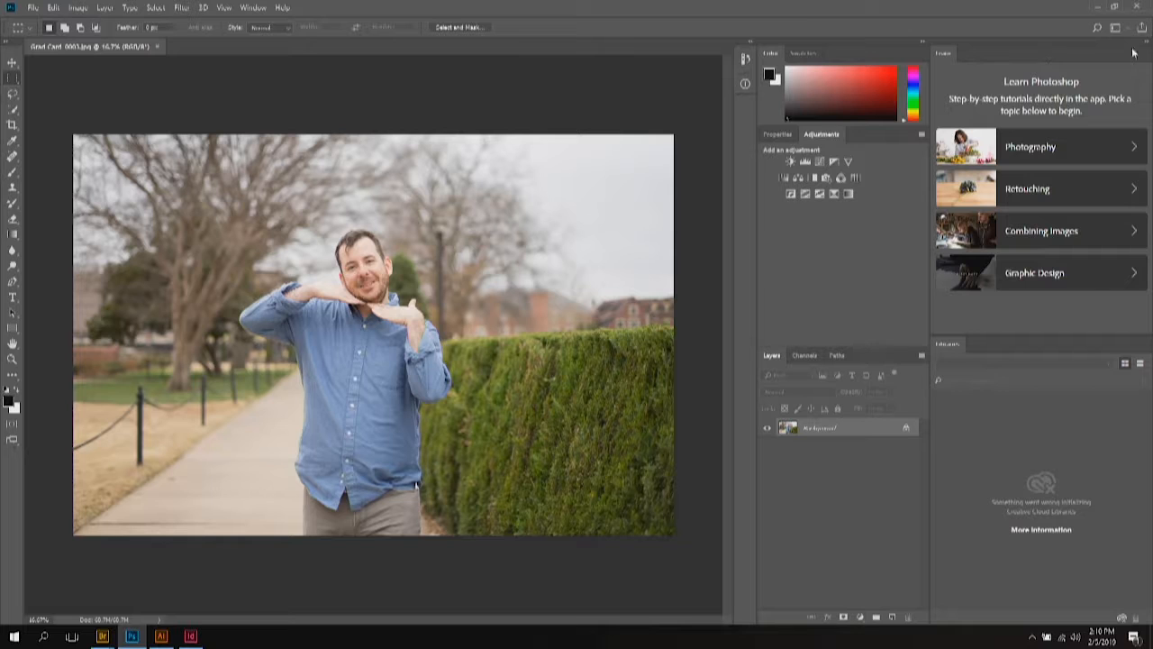
Step: Close the Learn panel, narrow the Libraries panel, and dismiss the reopen-Learn tip
left_click(1146, 52)
left_click(1112, 56)
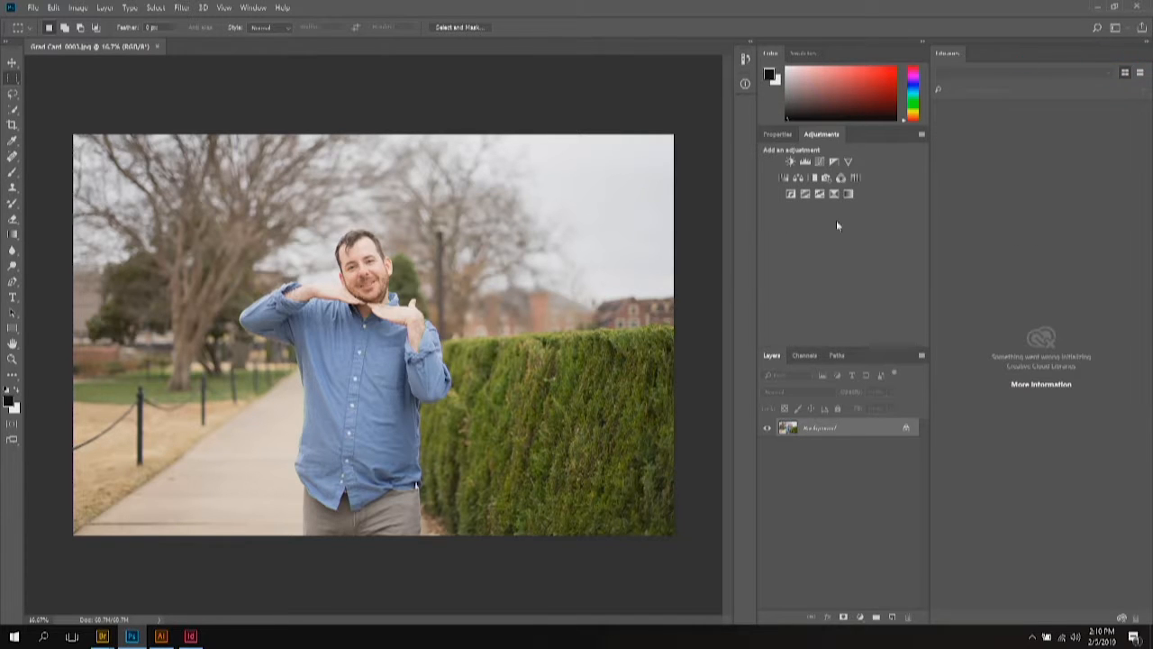
left_click_drag(931, 253, 1012, 252)
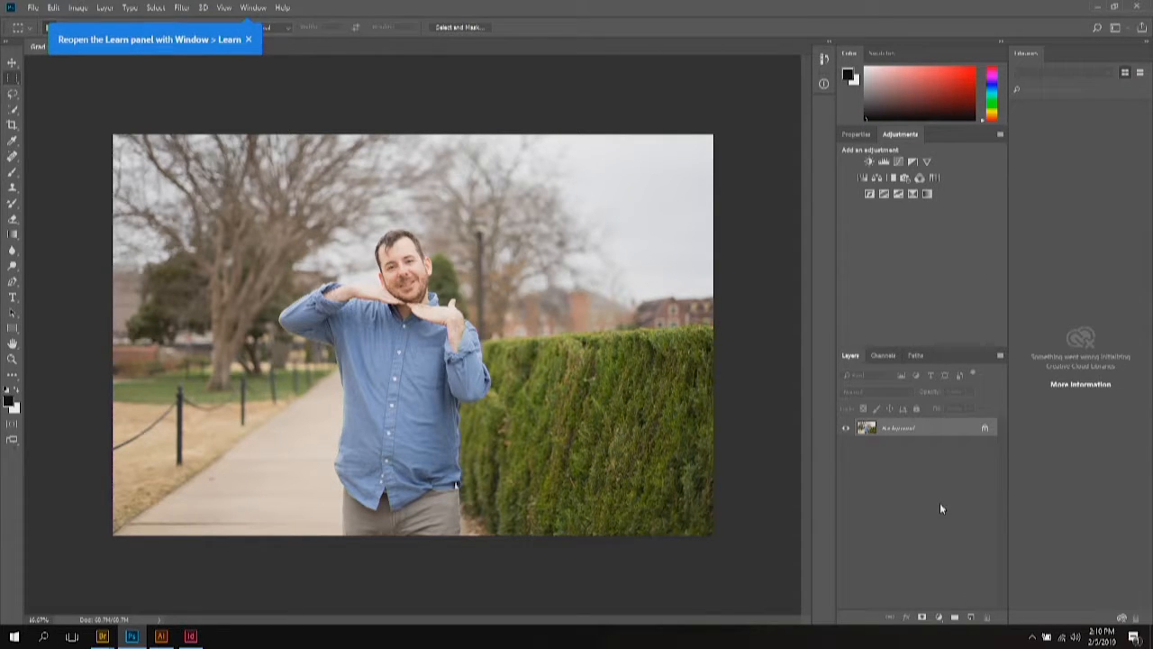
left_click(248, 40)
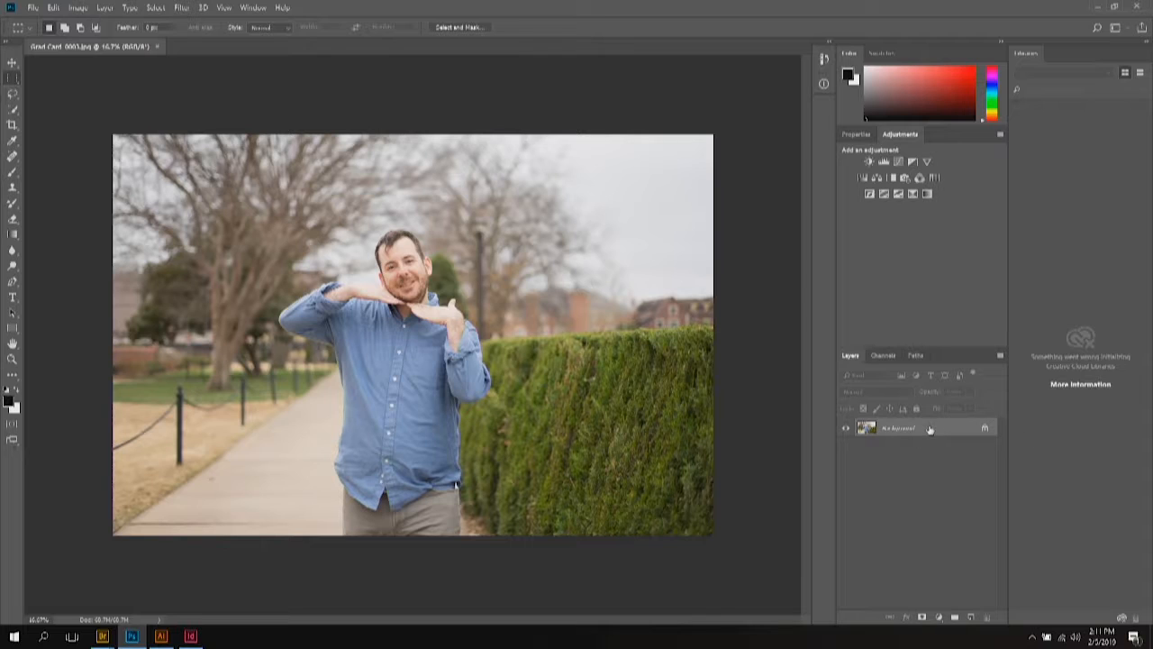
Step: Drag the Background layer onto Create New Layer to make a Background copy above it
left_click_drag(929, 428, 972, 617)
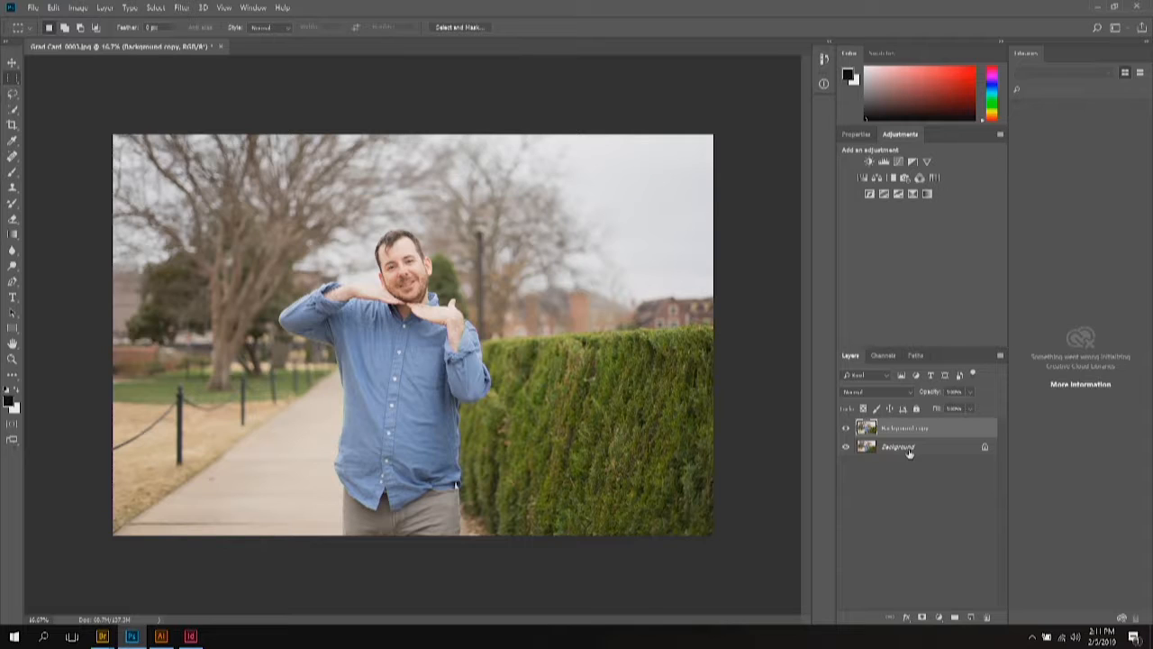
Step: Turn off the Background layer's visibility and deselect the Background copy layer
left_click(845, 447)
left_click(932, 477)
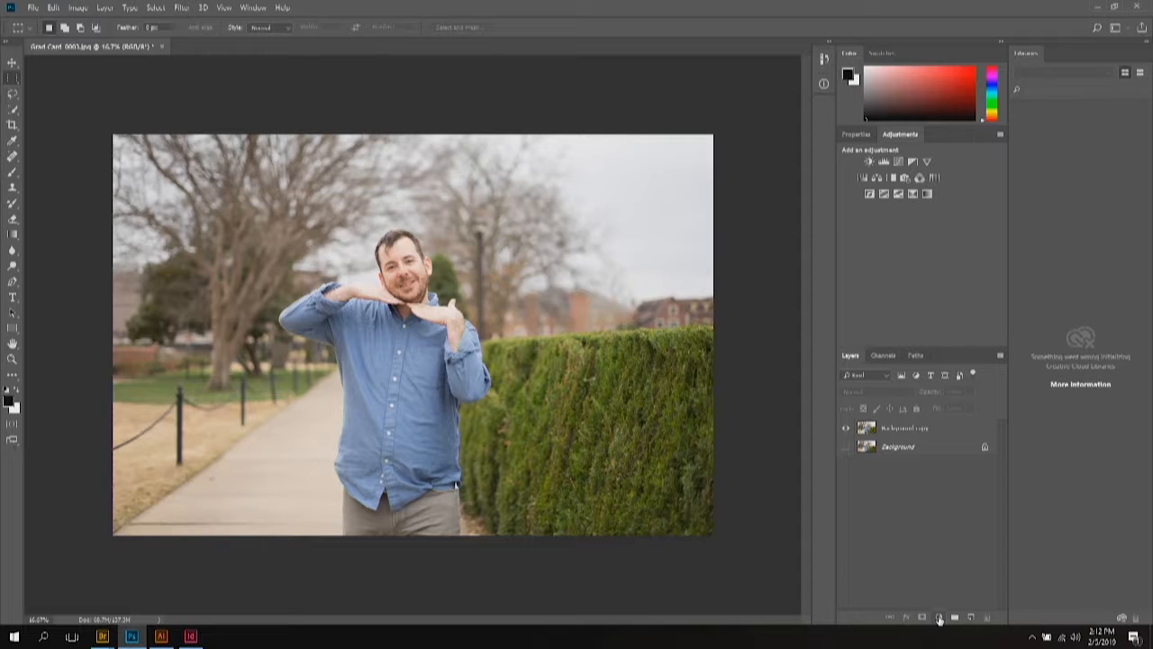
Step: Expand the History panel from the dock and bring up the adjustment layer types menu
left_click(939, 619)
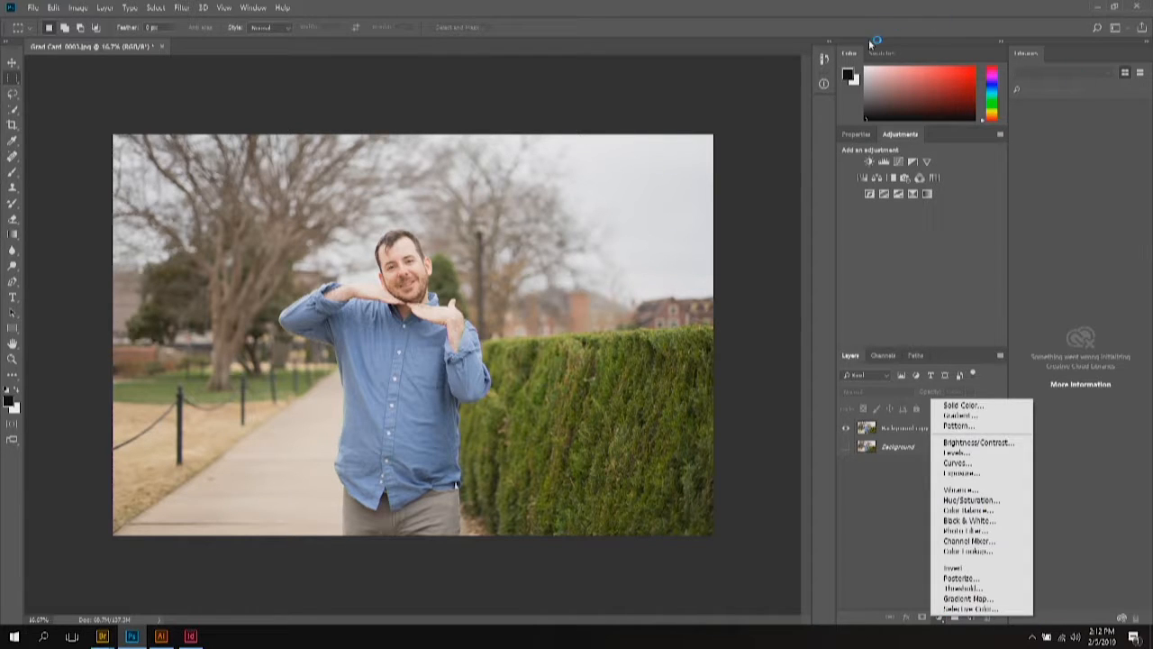
left_click(825, 61)
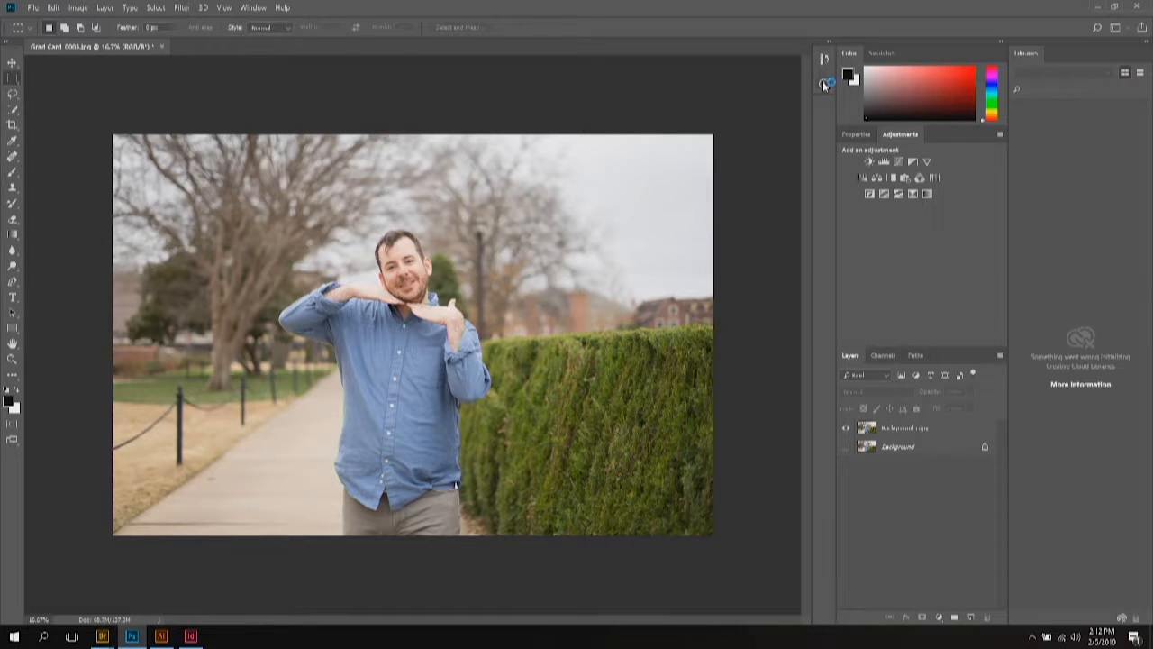
left_click(825, 60)
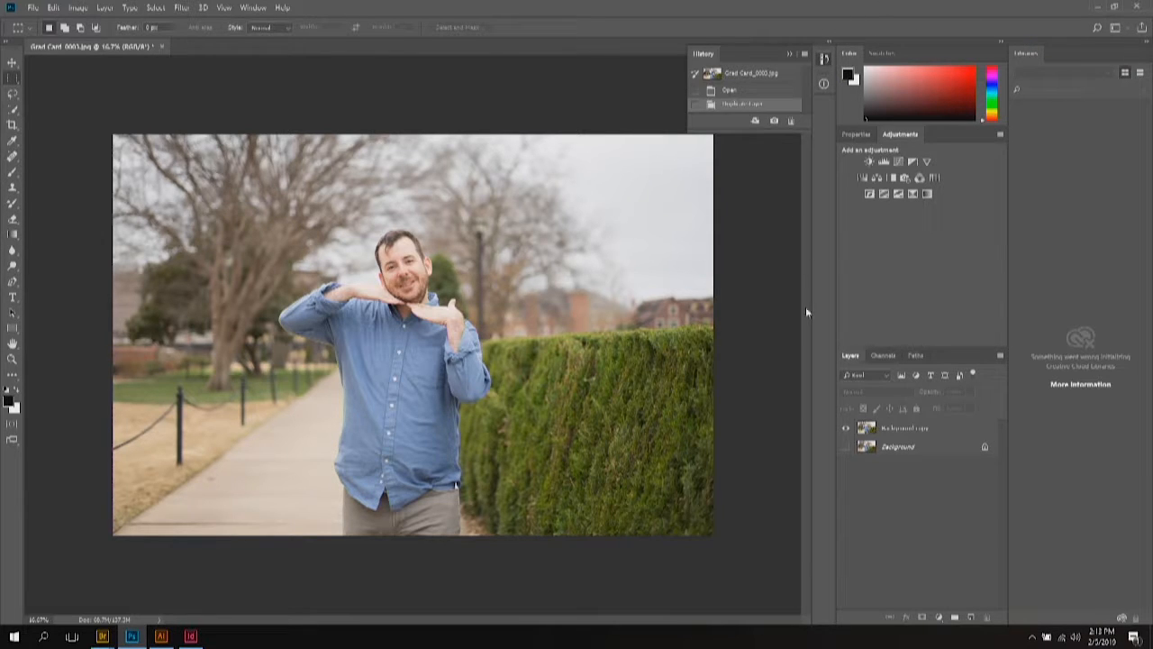
left_click(260, 8)
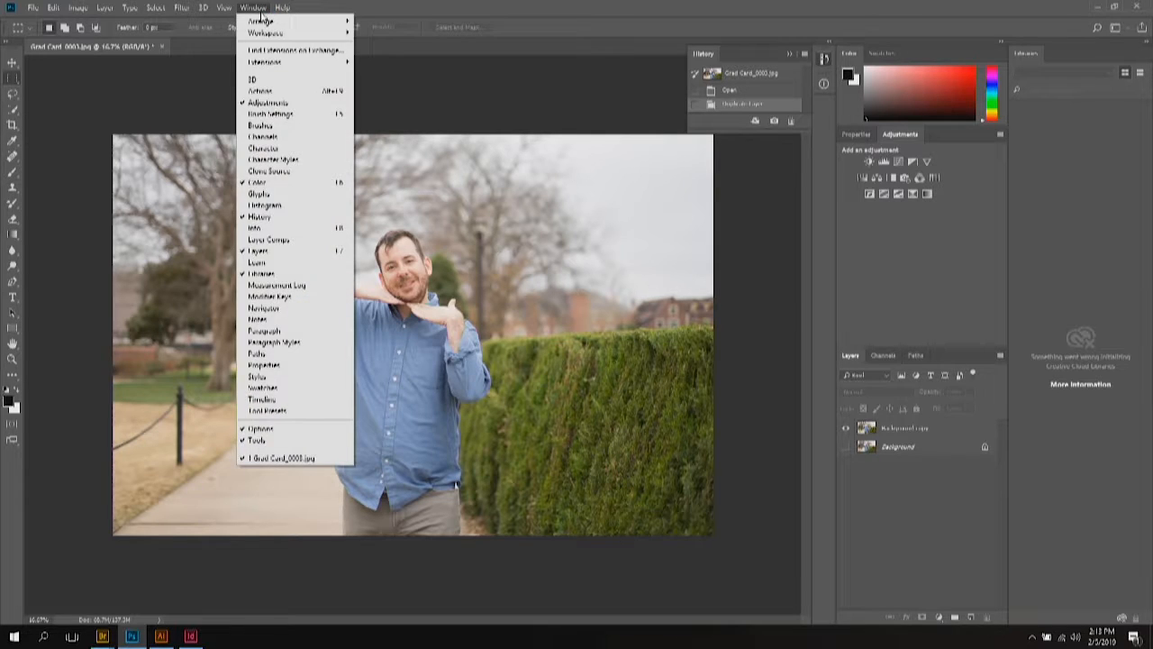
left_click(261, 8)
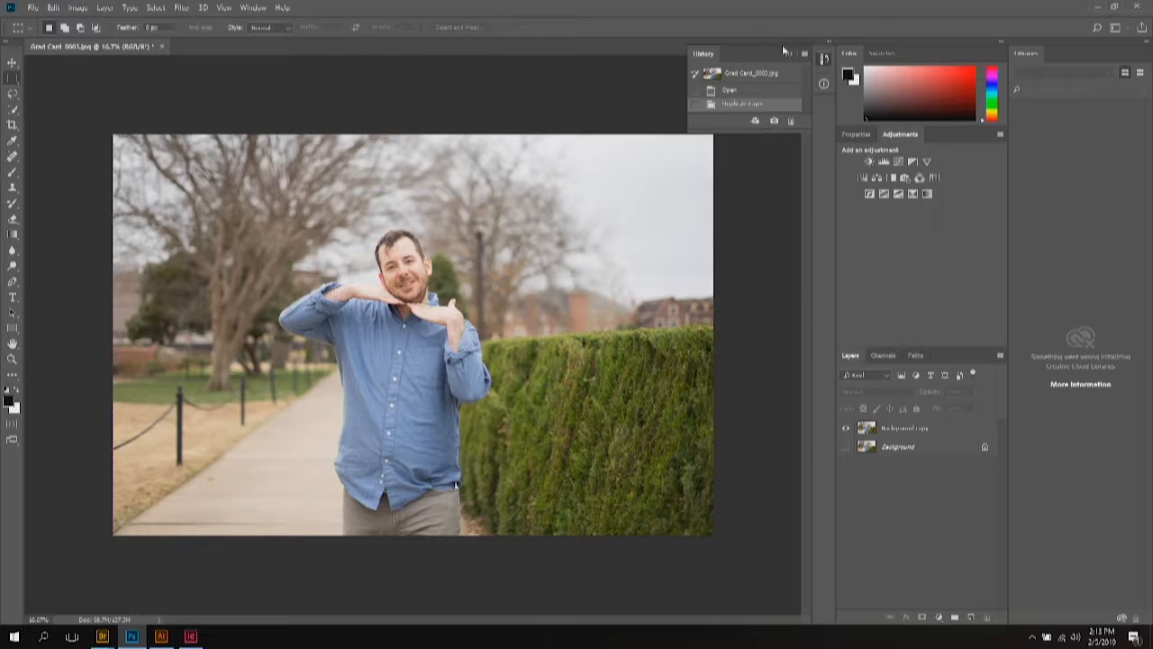
left_click(939, 618)
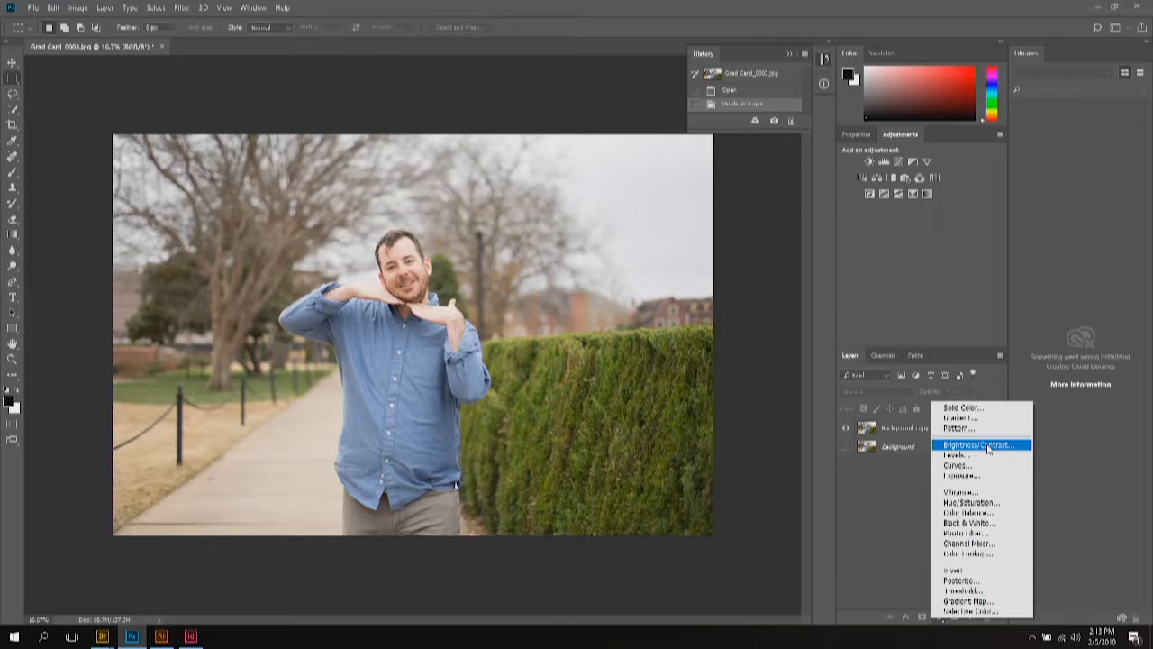
Step: Add a Brightness/Contrast layer above Background copy with brightness 41 and contrast 0
left_click(989, 445)
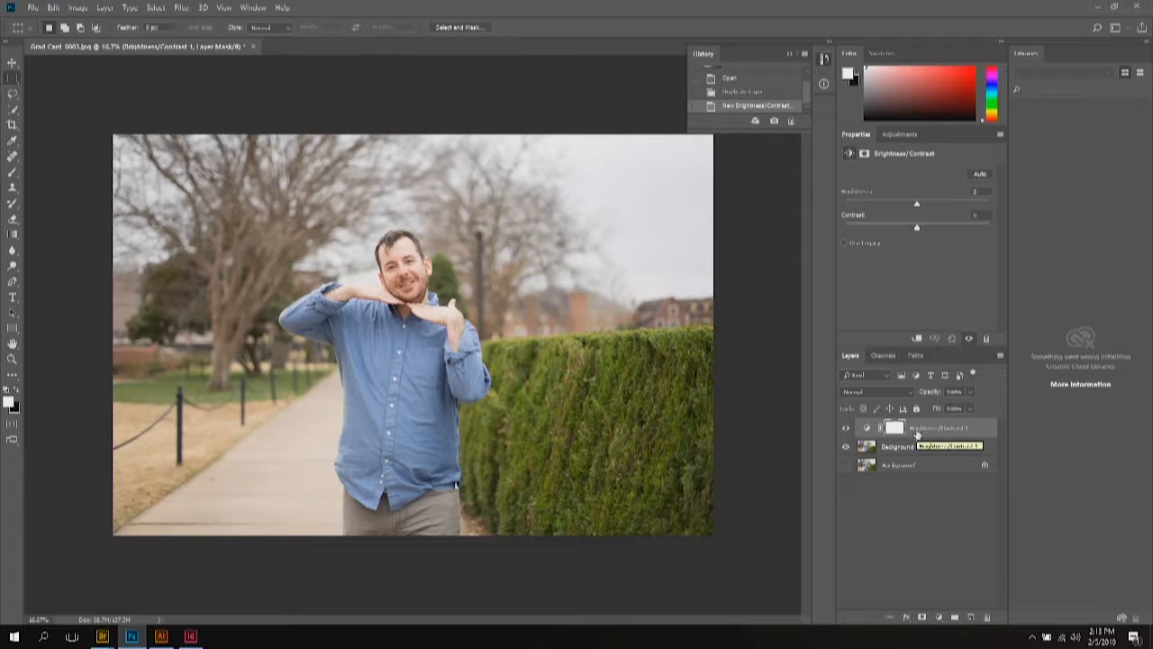
left_click(869, 429)
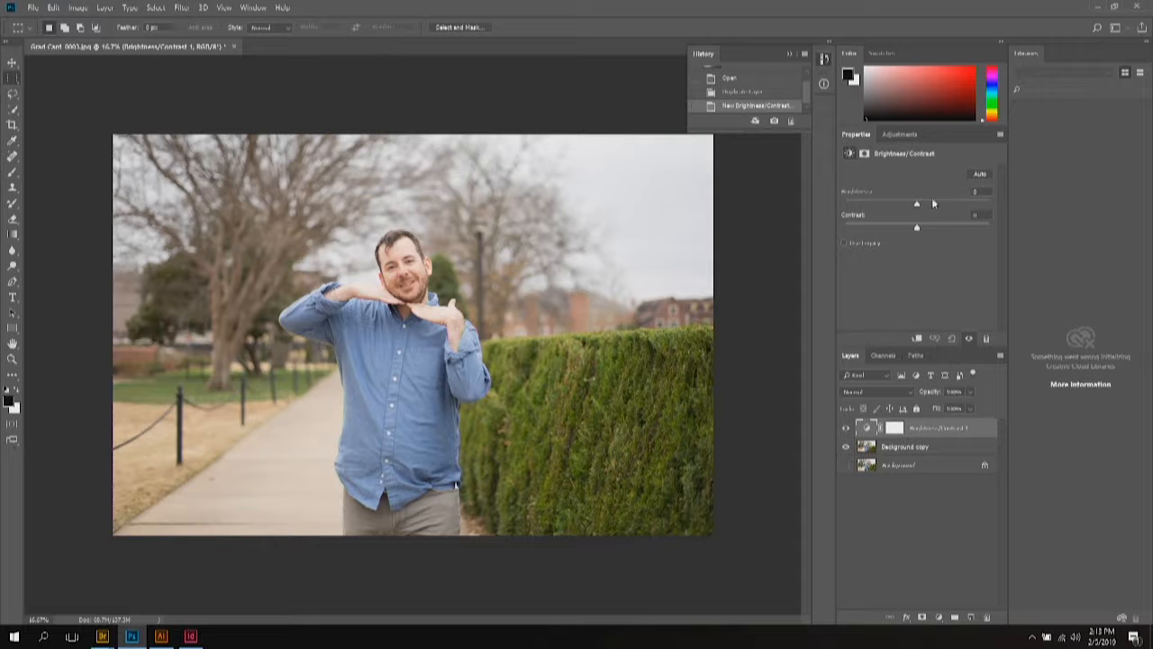
left_click_drag(917, 205, 897, 209)
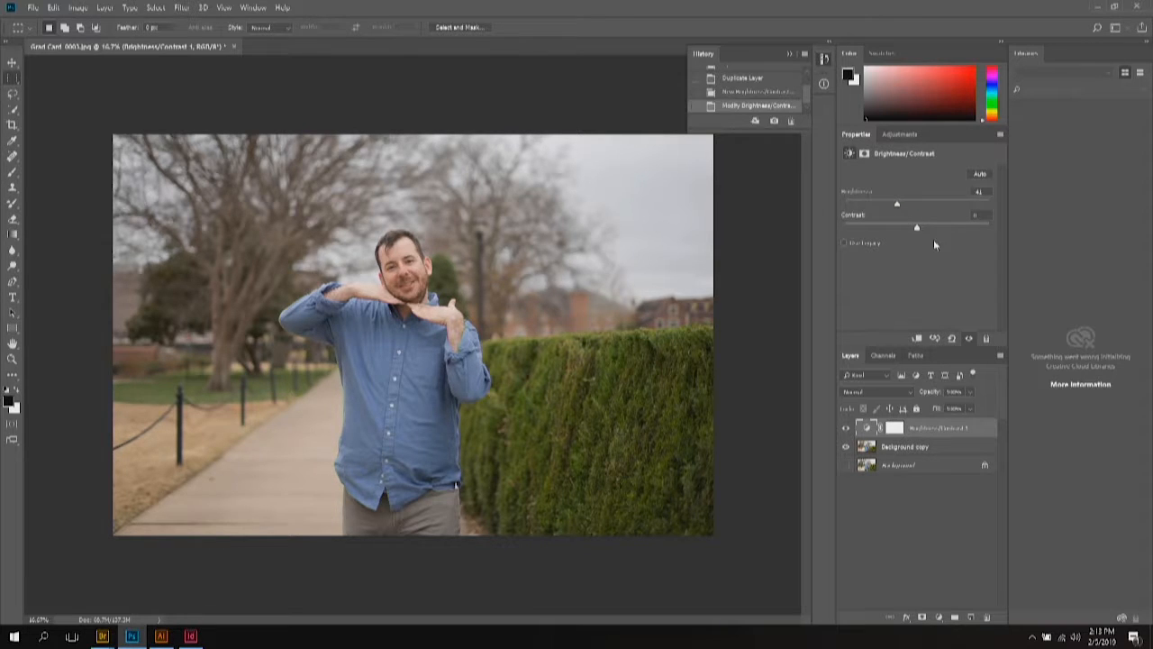
left_click(928, 488)
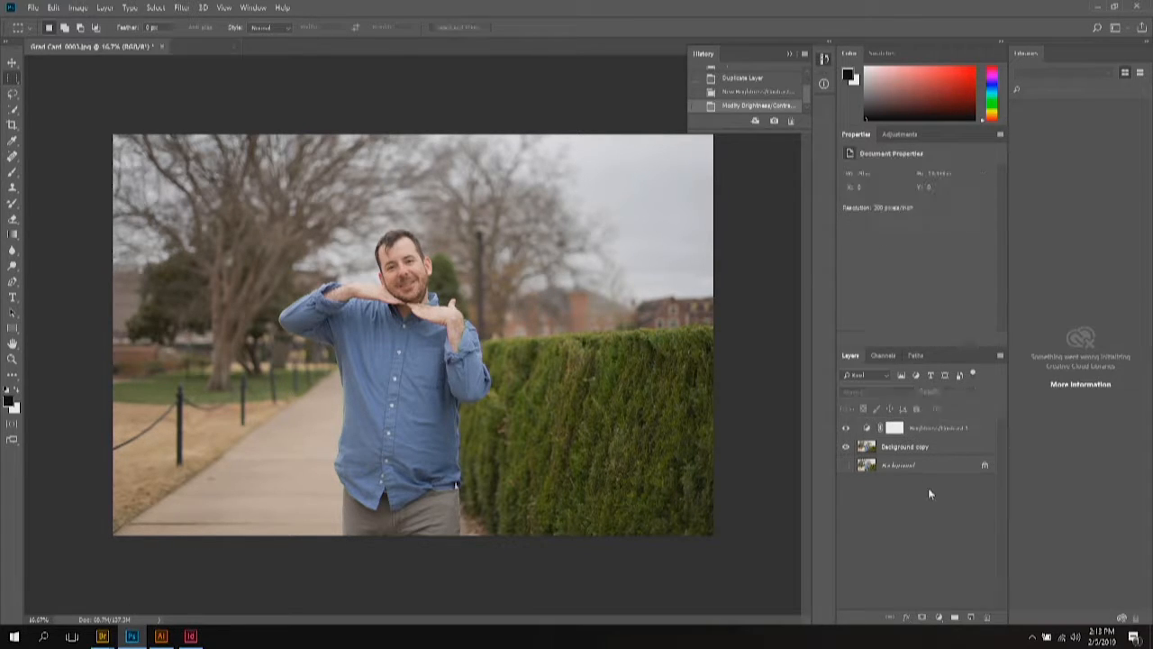
left_click(915, 429)
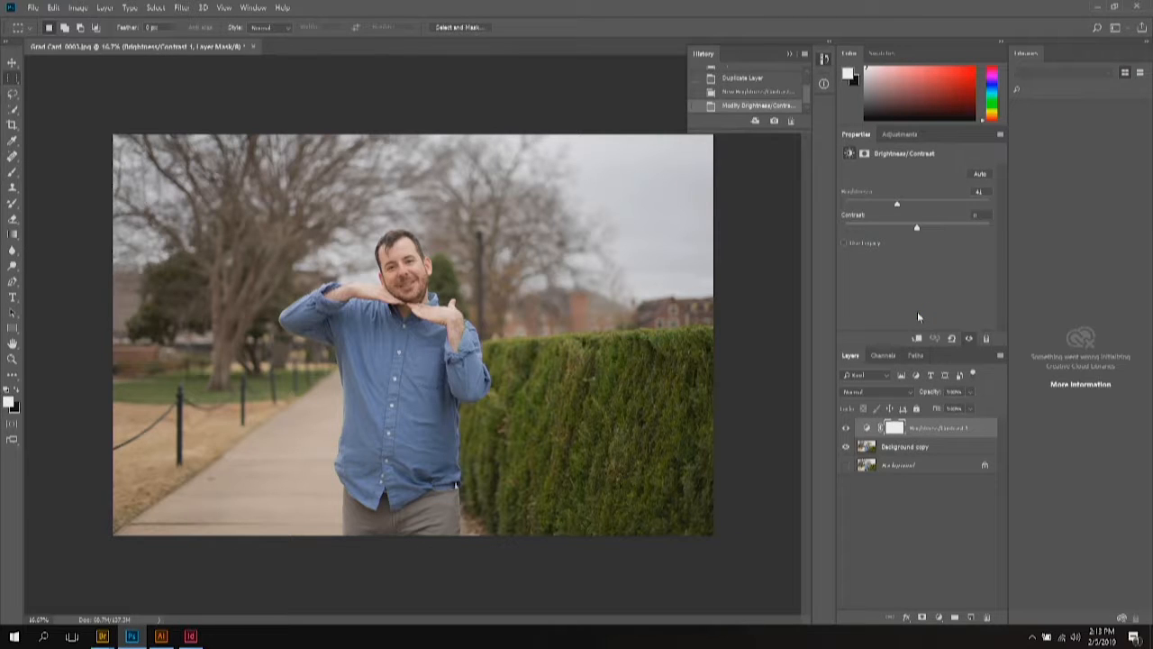
left_click(940, 617)
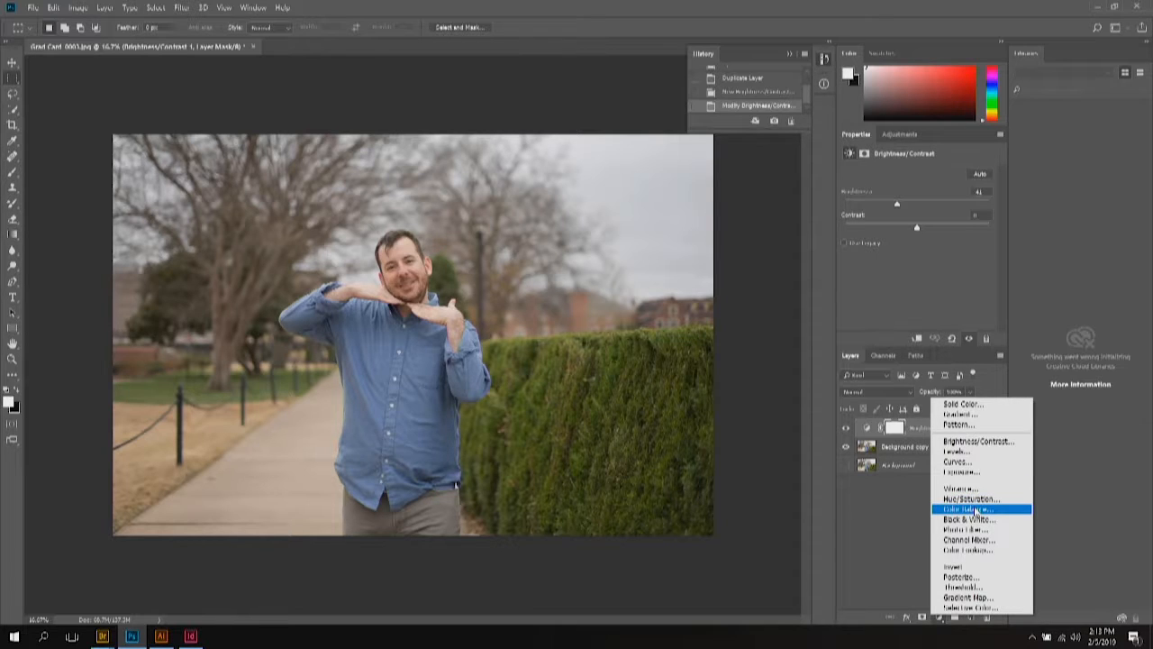
Step: Add a Color Balance 1 adjustment layer above Brightness/Contrast 1
left_click(975, 509)
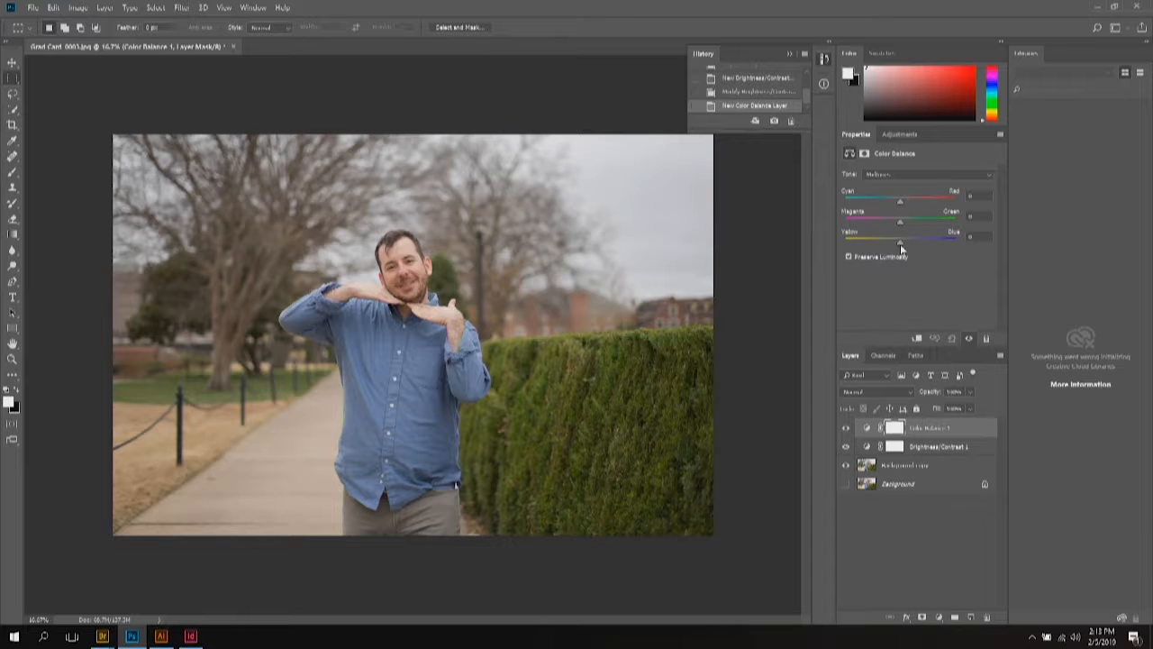
Step: Set the Color Balance 1 midtones Yellow–Blue value to +11 and keep that layer selected
left_click(937, 240)
left_click_drag(900, 243, 893, 245)
left_click(856, 547)
left_click(933, 429)
left_click(12, 175)
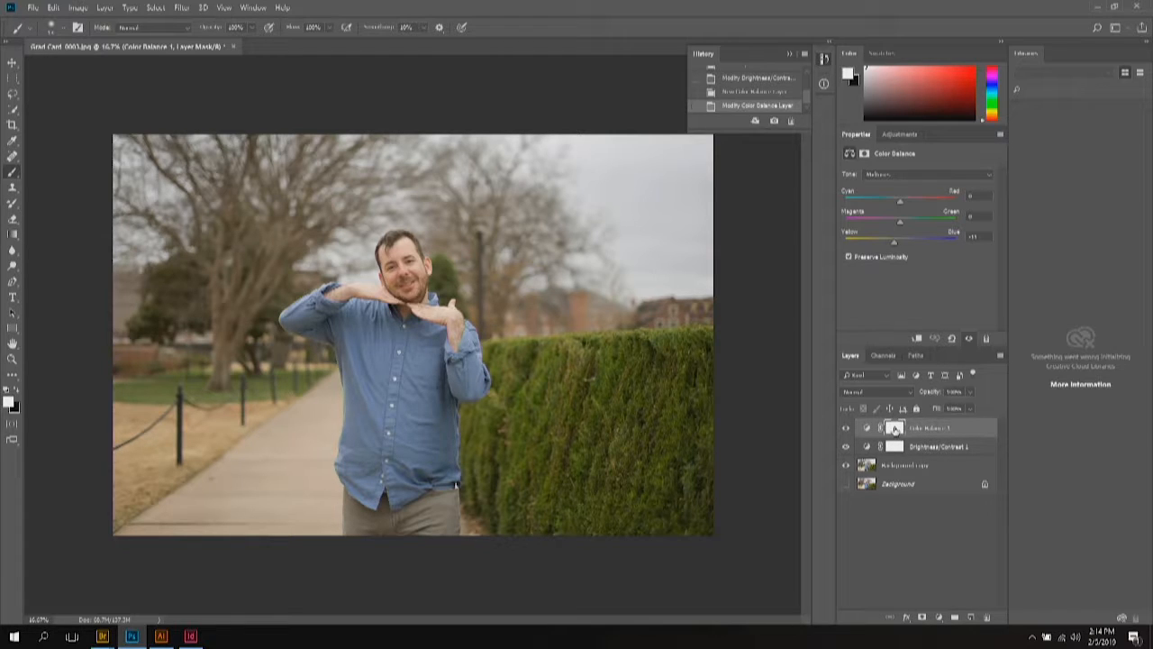
Step: Show the Color Balance 1 mask settings (100% density, 0.0 px feather) in the normal workspace
double_click(894, 429)
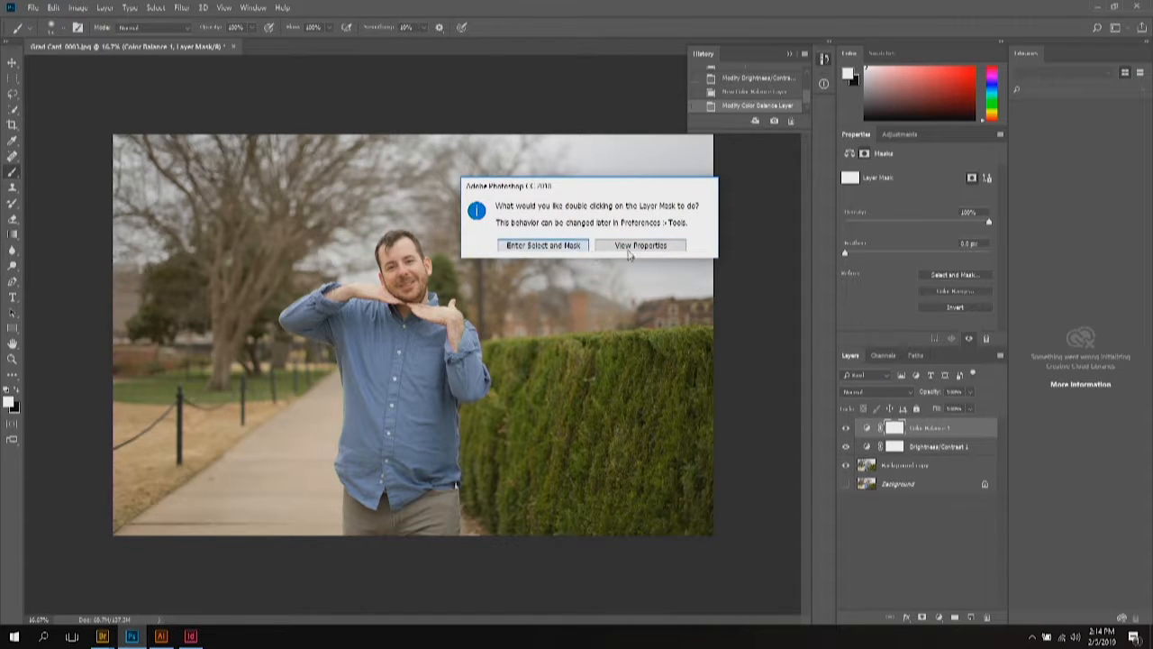
left_click(581, 248)
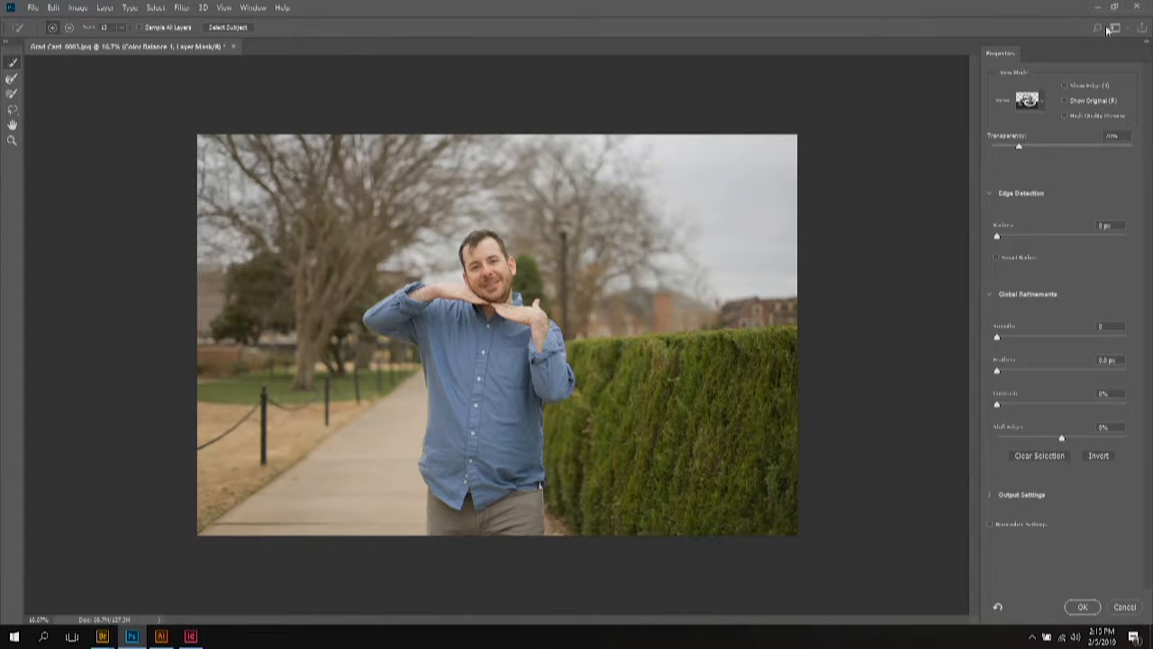
left_click(251, 9)
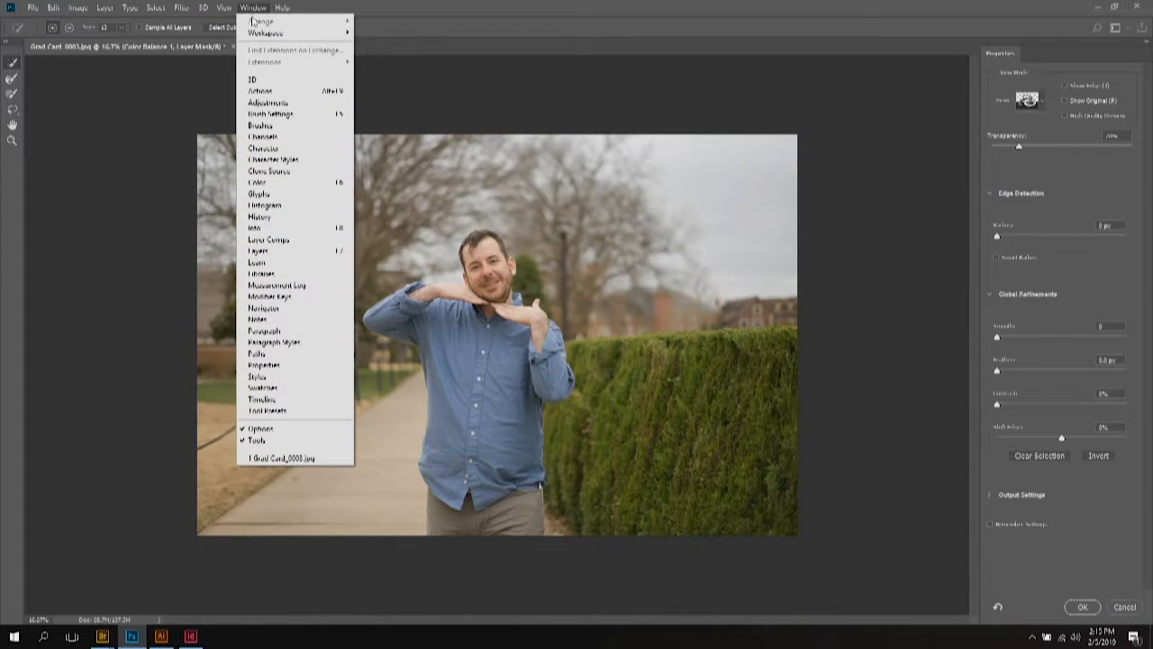
mouse_move(254, 34)
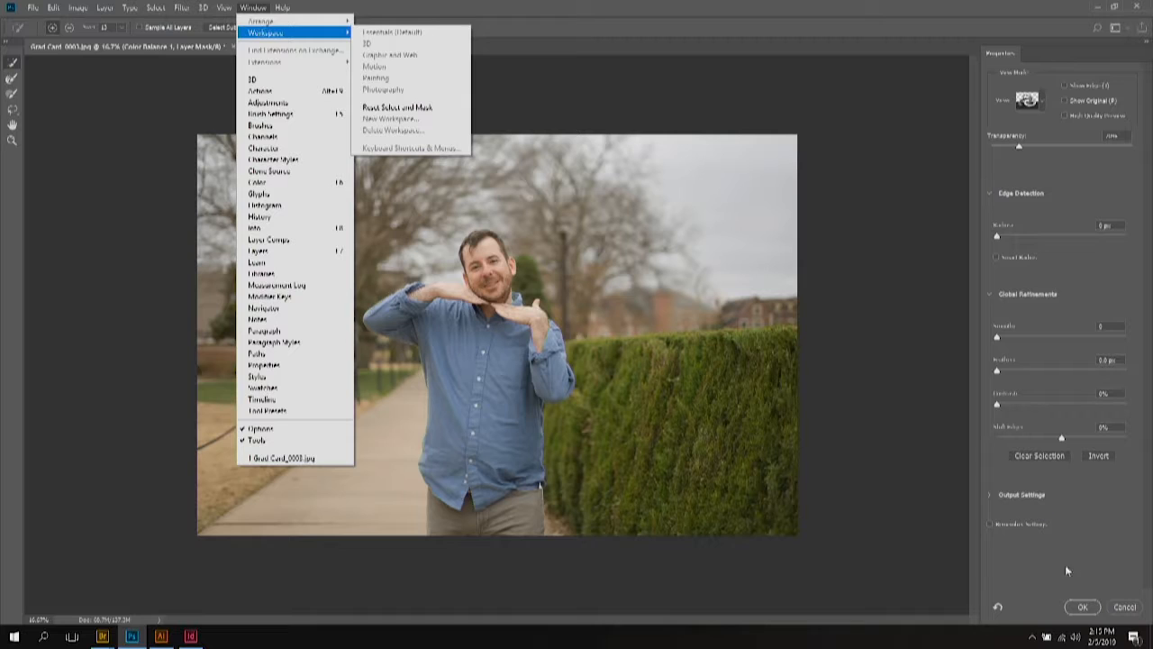
left_click(1124, 606)
left_click(1124, 606)
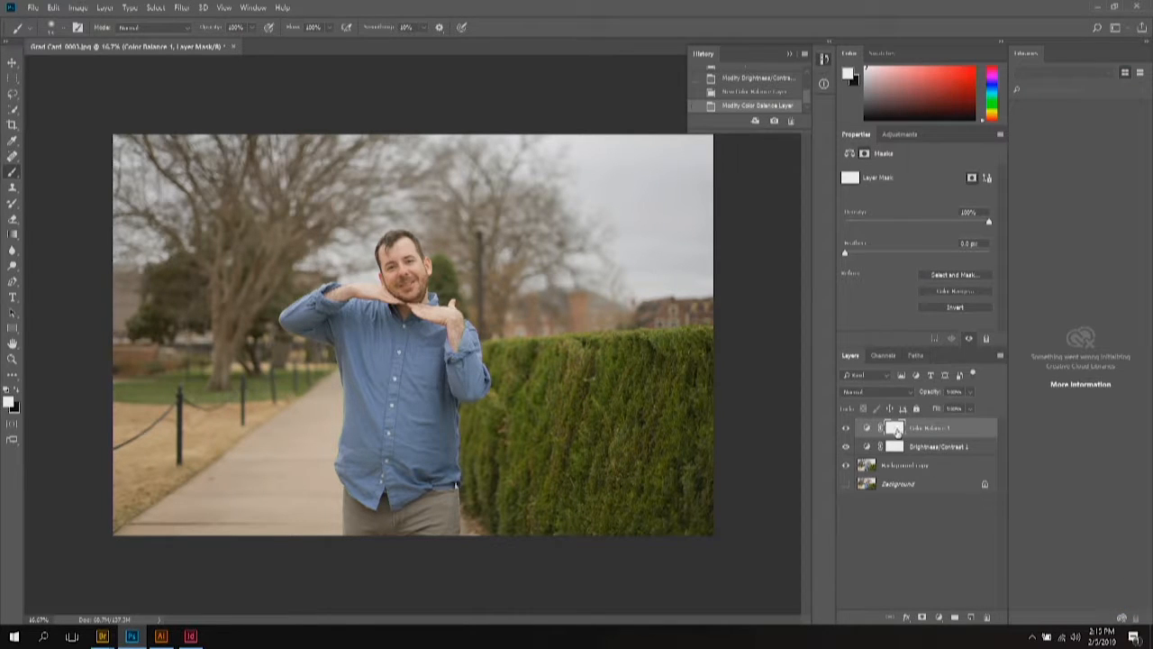
Step: Paint black with an enlarged brush on the Color Balance 1 mask over the sky near the buildings
left_click(898, 446)
left_click(899, 429)
left_click(18, 394)
key("bracketright")
key("bracketright")
key("bracketright")
key("bracketright")
key("bracketright")
key("bracketright")
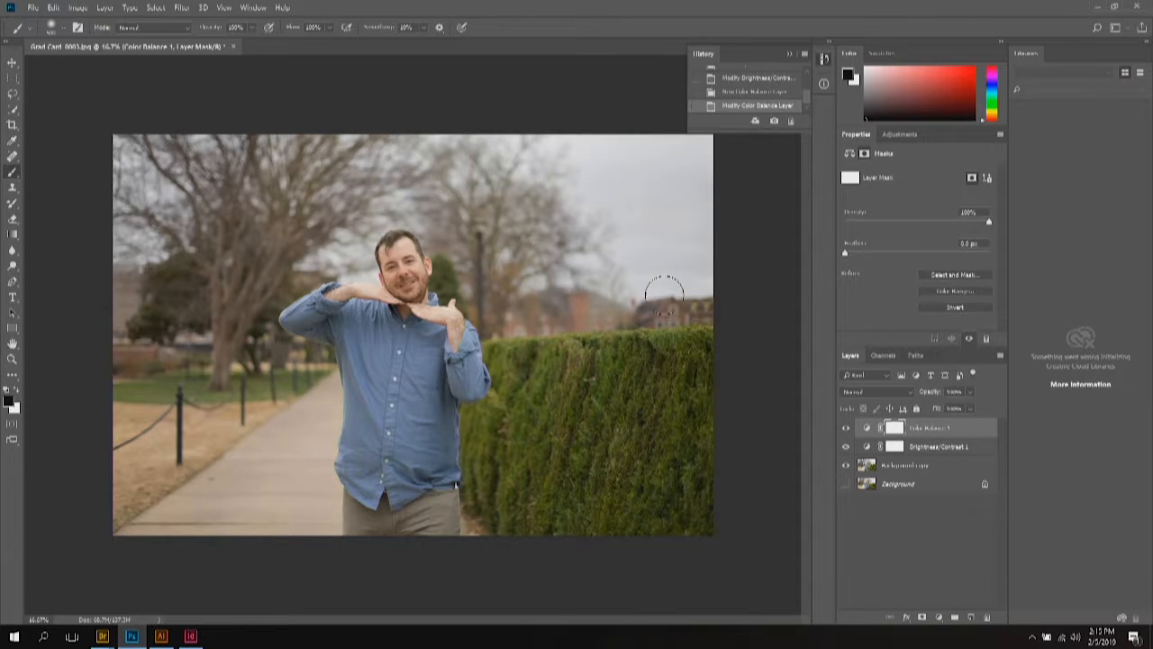
mouse_move(630, 179)
left_mouse_down()
mouse_move(576, 172)
mouse_move(598, 106)
left_mouse_up()
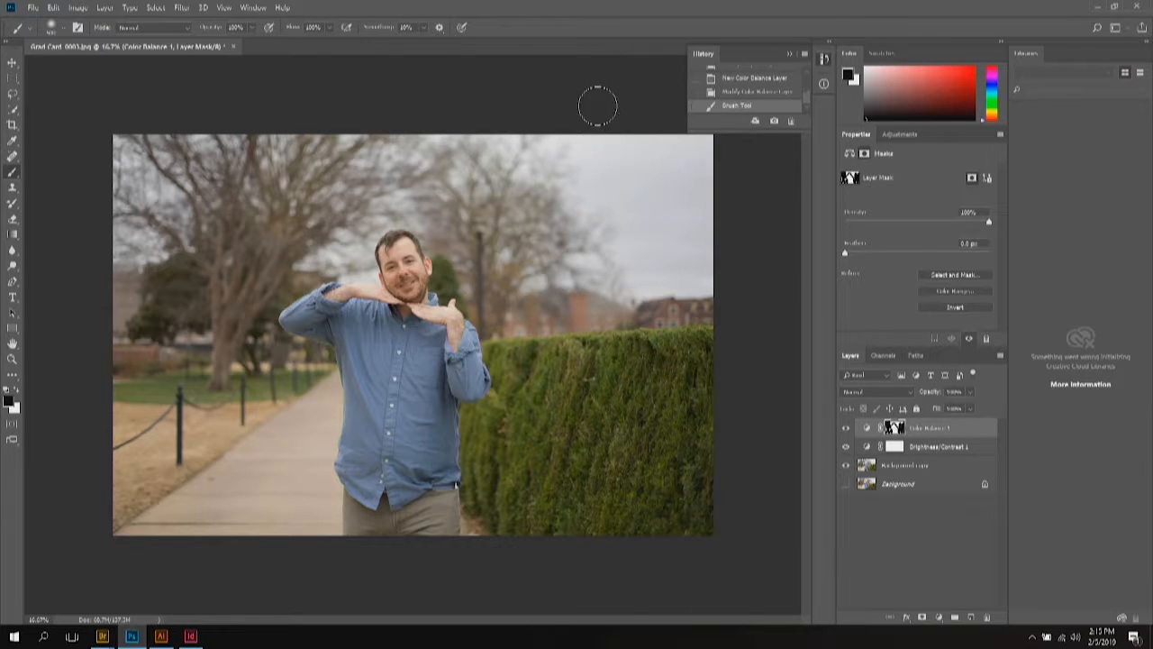
Step: Push the Color Balance Cyan–Red and Magenta–Green sliders to -100
left_click(869, 431)
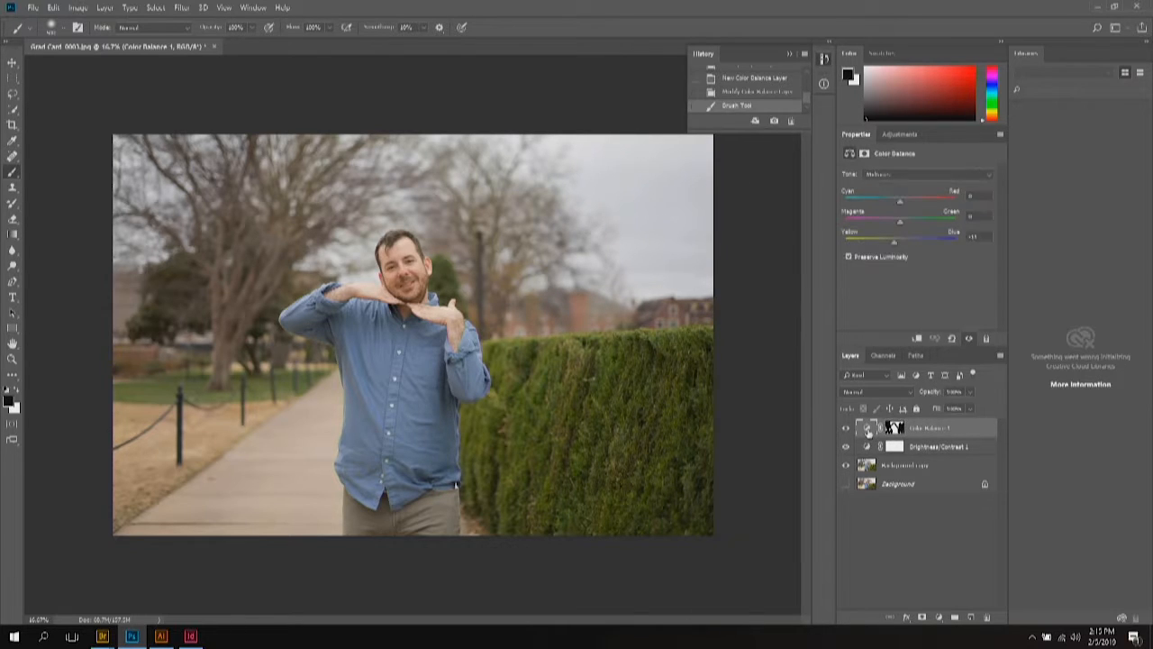
left_click(899, 205)
left_click_drag(899, 205, 815, 209)
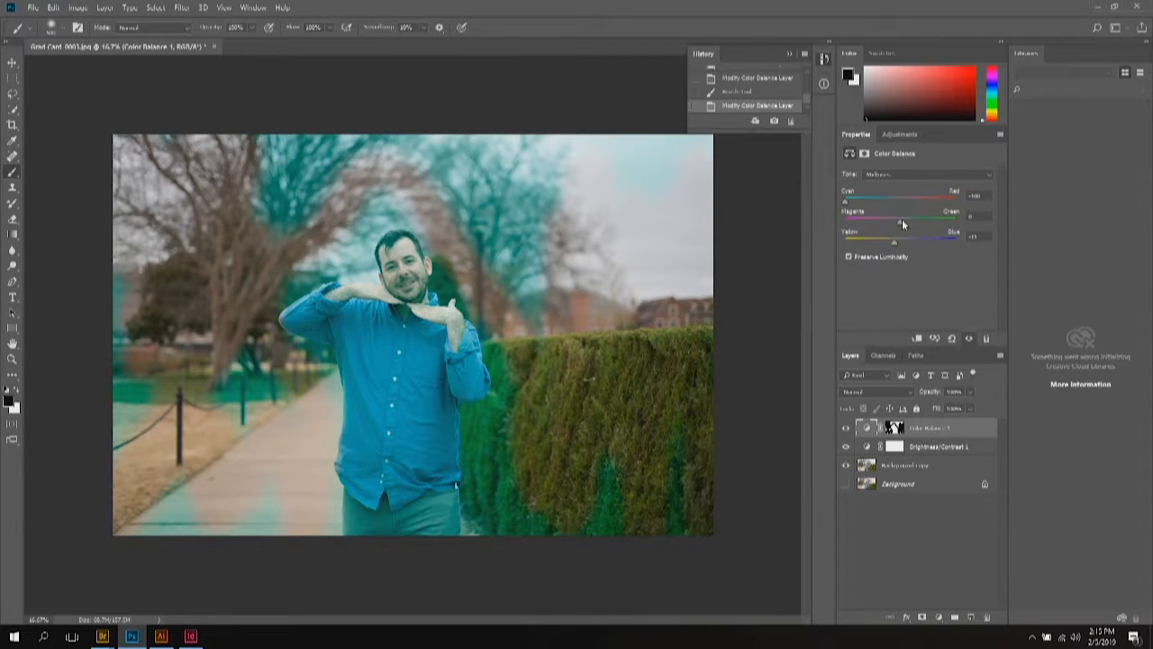
left_click_drag(899, 221, 851, 223)
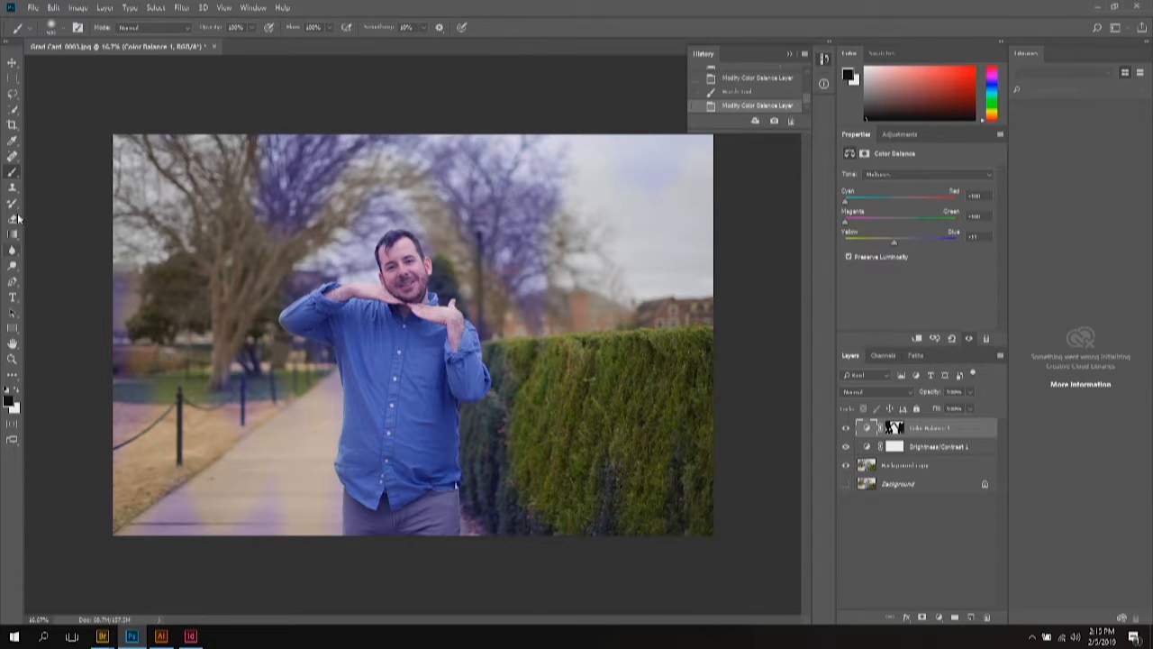
Step: Brush the mask over the upper-left trees, then undo and redo the stroke to compare
left_click(13, 173)
left_click(899, 431)
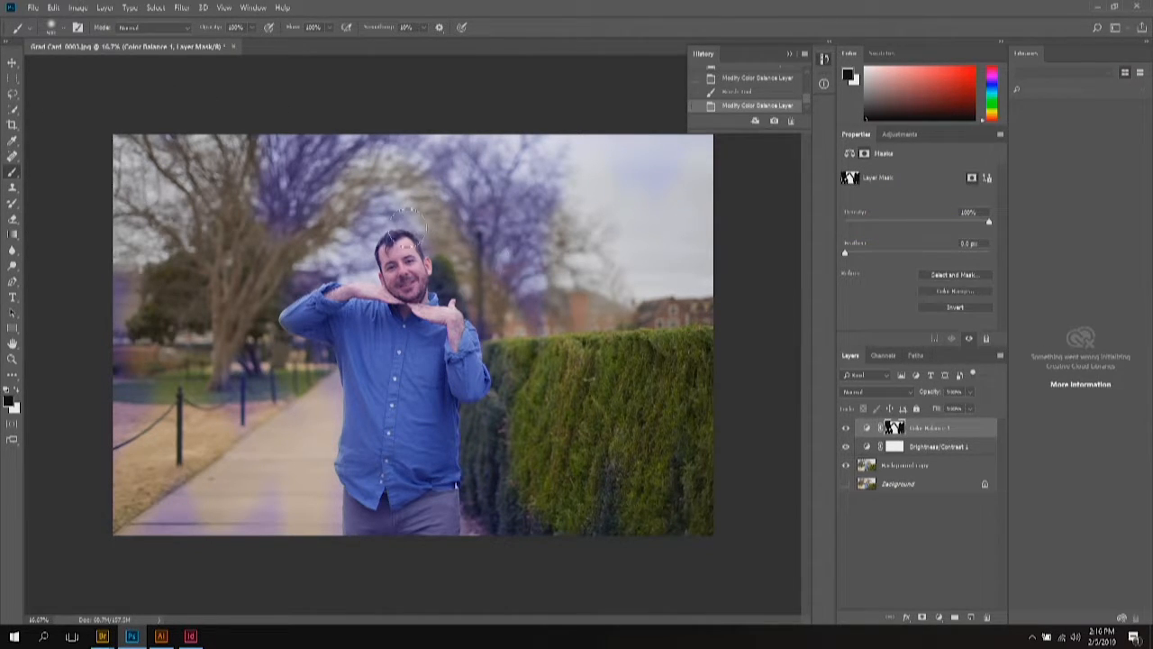
mouse_move(356, 133)
left_mouse_down()
mouse_move(313, 132)
mouse_move(277, 162)
mouse_move(258, 193)
mouse_move(265, 185)
mouse_move(262, 231)
mouse_move(305, 211)
mouse_move(304, 231)
mouse_move(327, 239)
mouse_move(396, 193)
mouse_move(489, 267)
mouse_move(548, 285)
mouse_move(457, 132)
mouse_move(396, 119)
mouse_move(456, 189)
mouse_move(402, 142)
mouse_move(518, 261)
mouse_move(476, 122)
mouse_move(538, 225)
mouse_move(564, 138)
mouse_move(567, 332)
mouse_move(569, 270)
mouse_move(406, 121)
left_mouse_up()
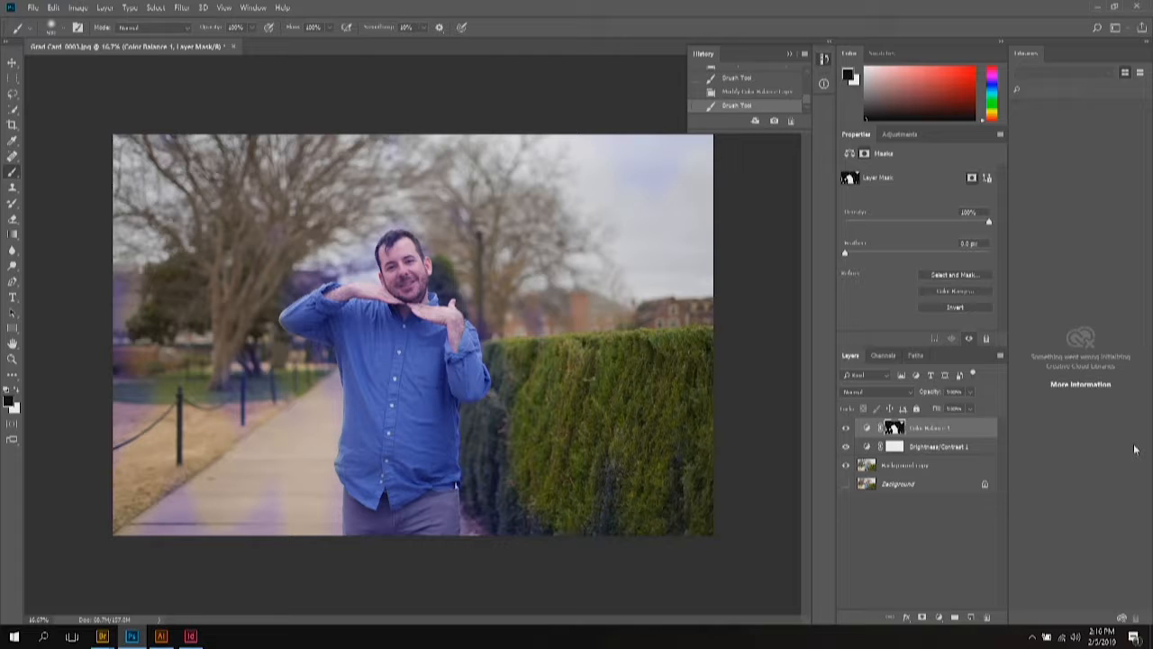
key("ctrl+z")
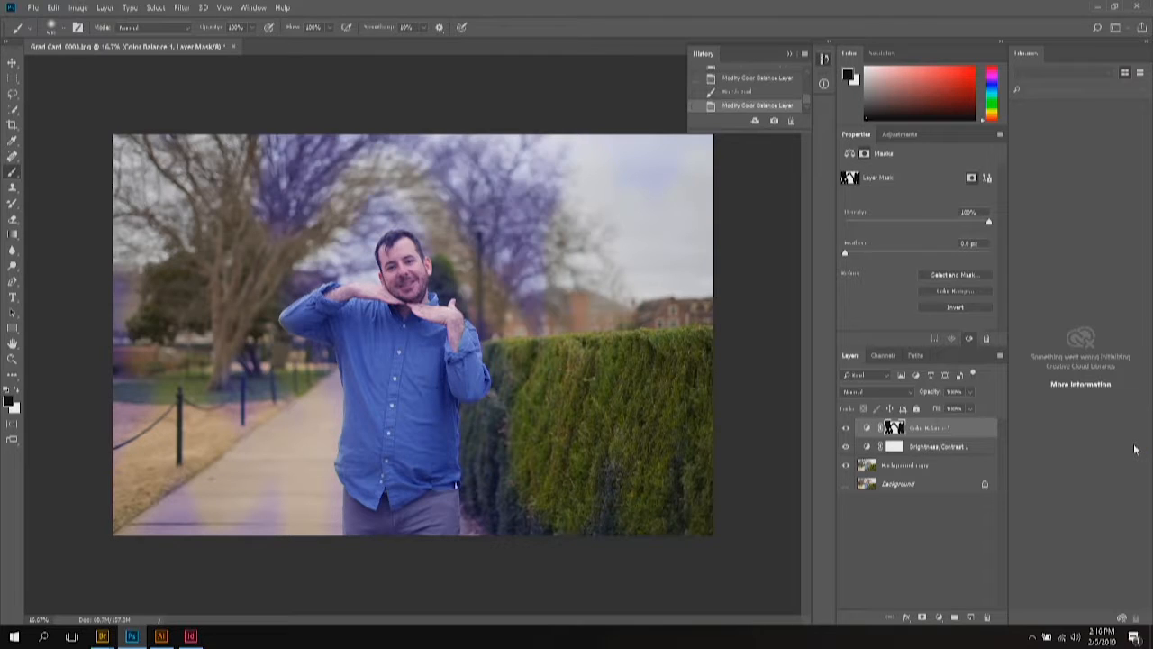
key("ctrl+shift+z")
key("ctrl+z")
key("ctrl+shift+z")
key("ctrl+z")
key("ctrl+z")
key("ctrl+z")
key("ctrl+z")
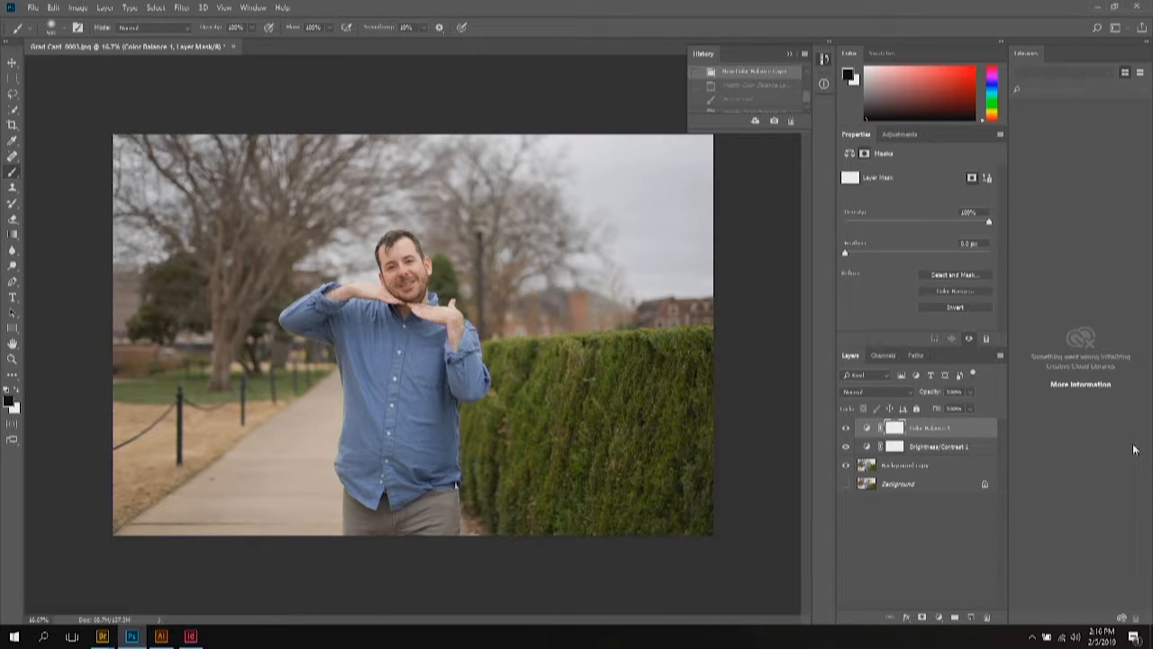
Step: Deselect the Color Balance layer and switch to the Healing Brush Tool from the healing tools group
left_click(855, 540)
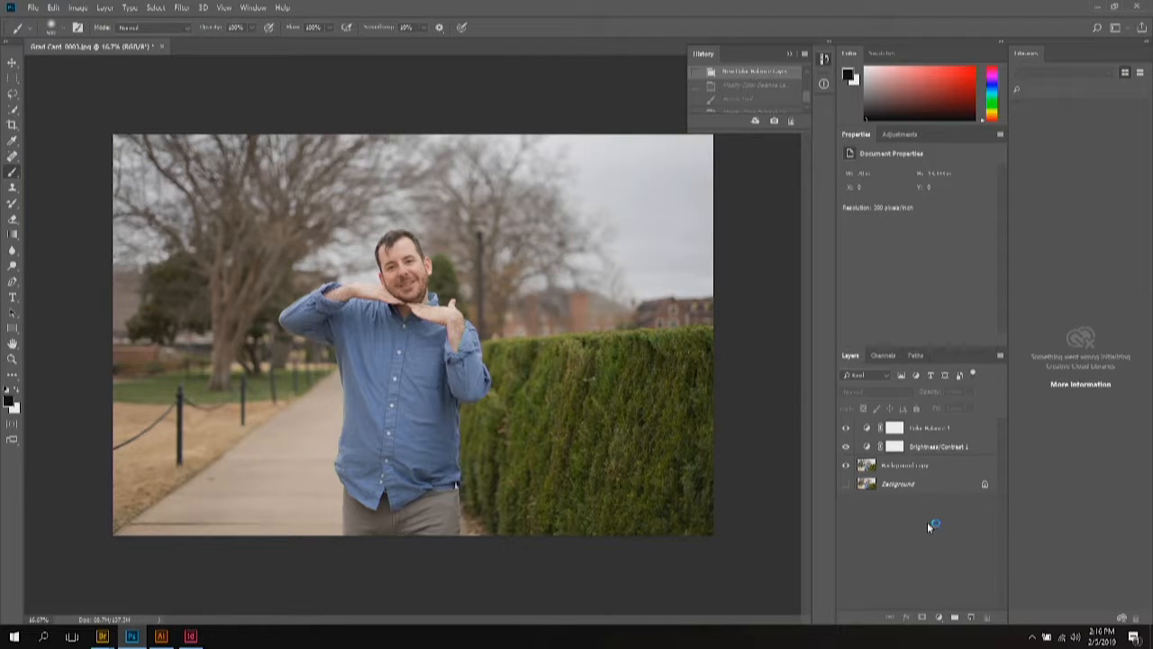
left_click(12, 64)
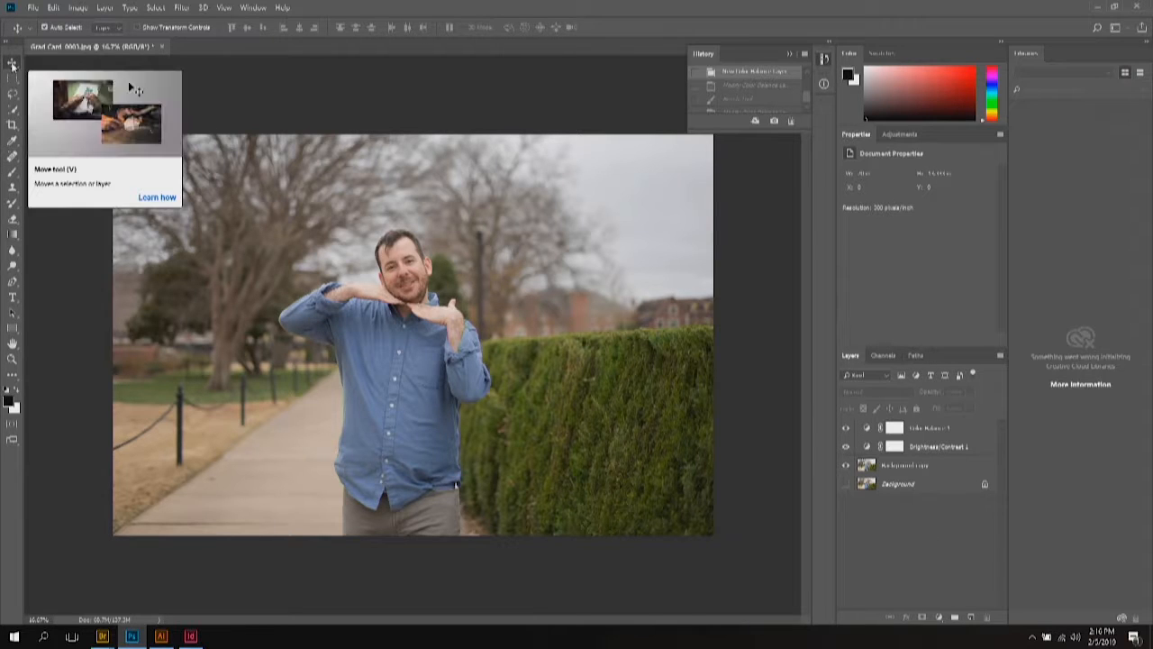
left_click(11, 159)
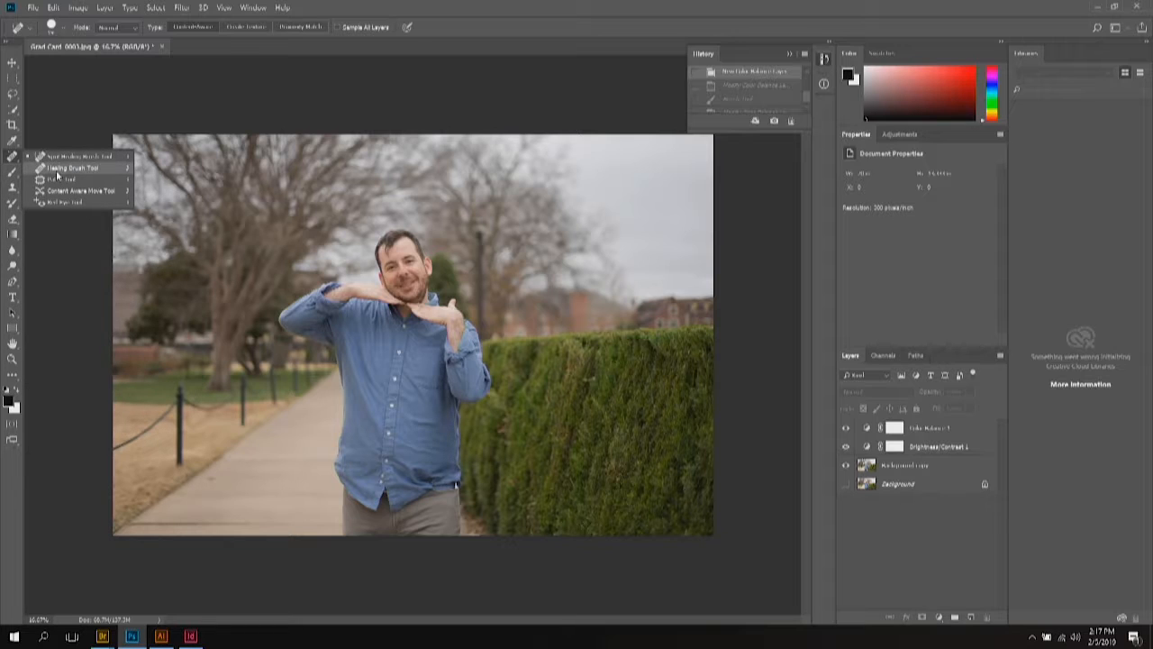
left_click(12, 193)
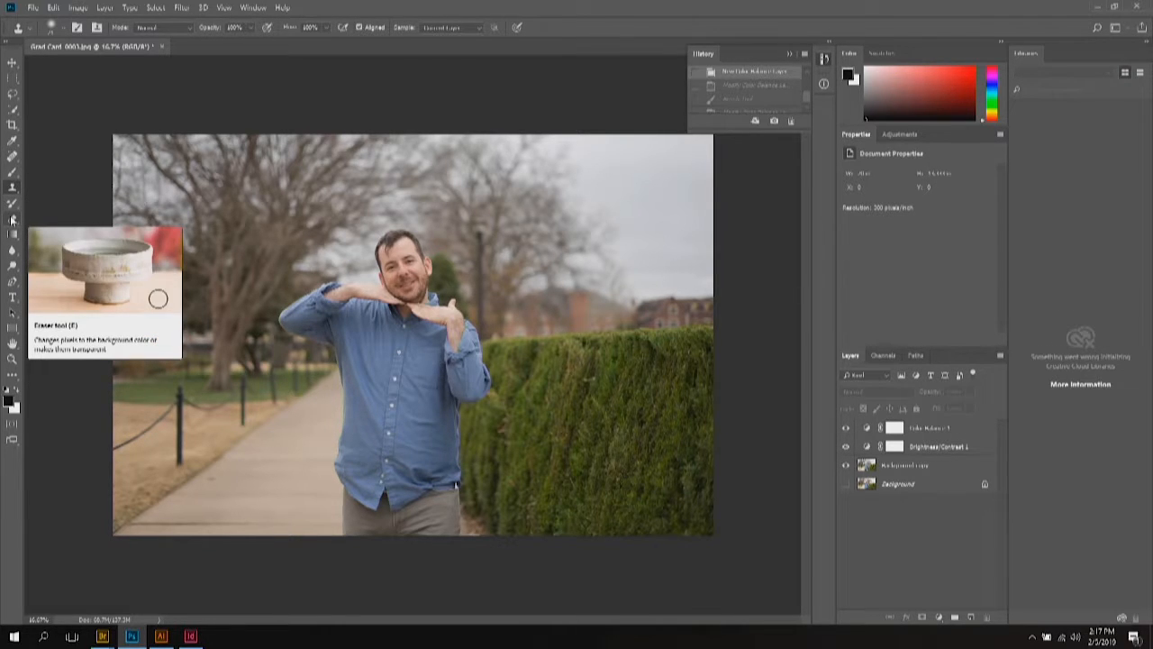
left_click(15, 158)
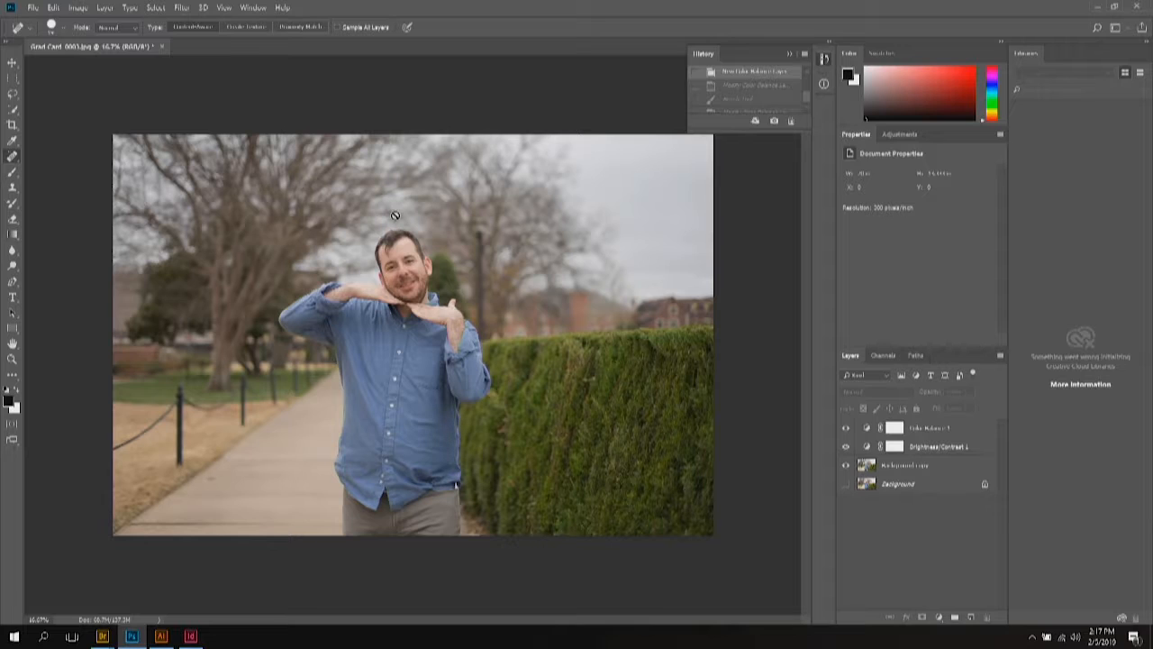
right_click(11, 158)
left_click(42, 170)
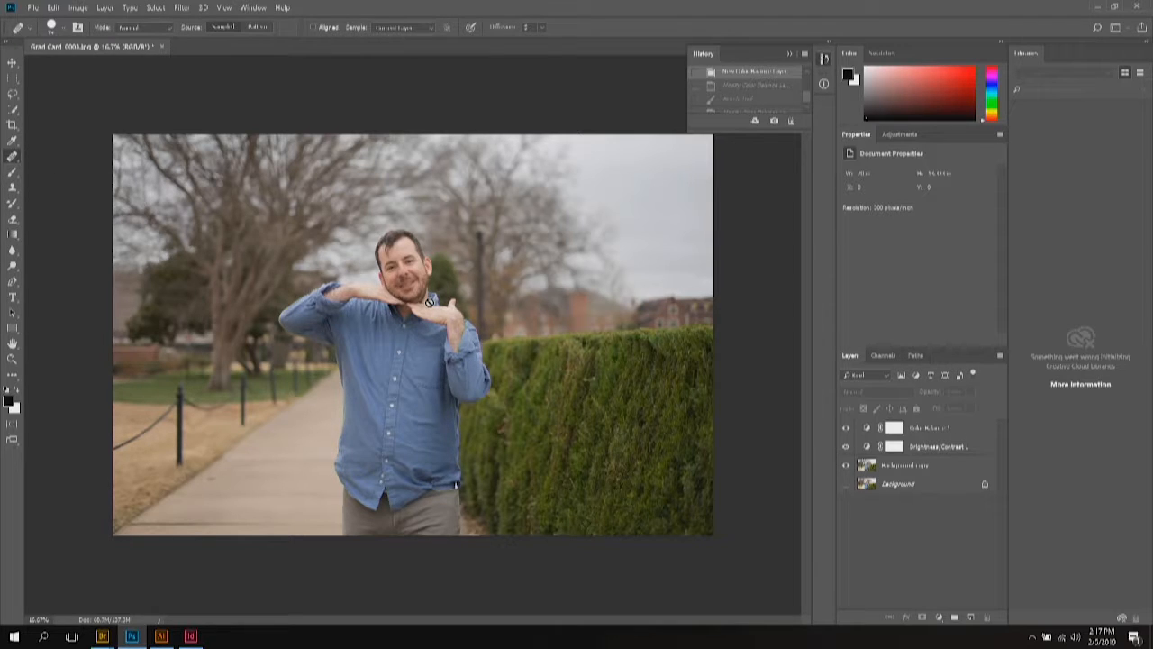
Step: Zoom in, dismiss the no-layers-selected error, and bring the man's face and forehead into view
scroll(430, 304, "up", 3)
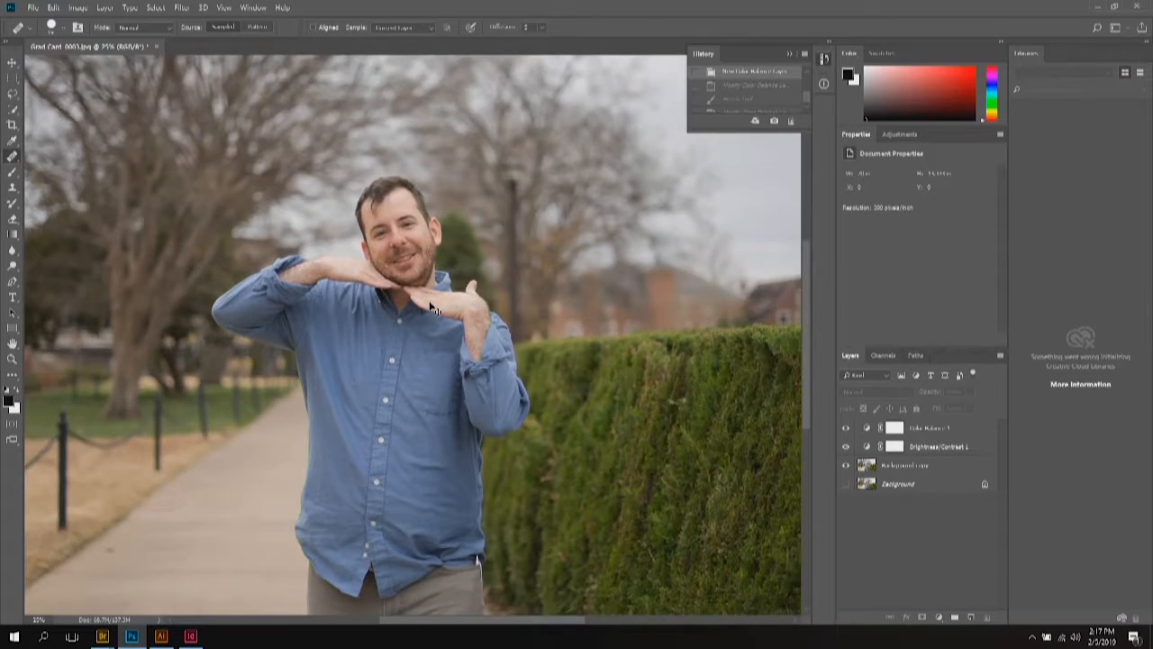
scroll(430, 307, "up", 3)
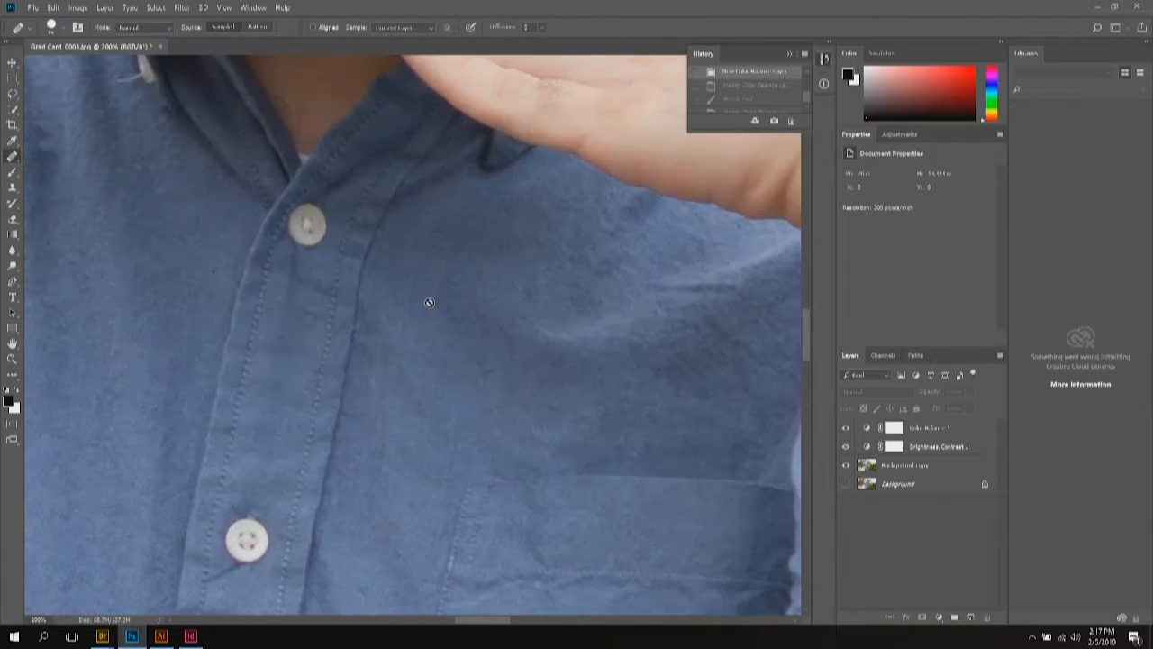
left_click(430, 302)
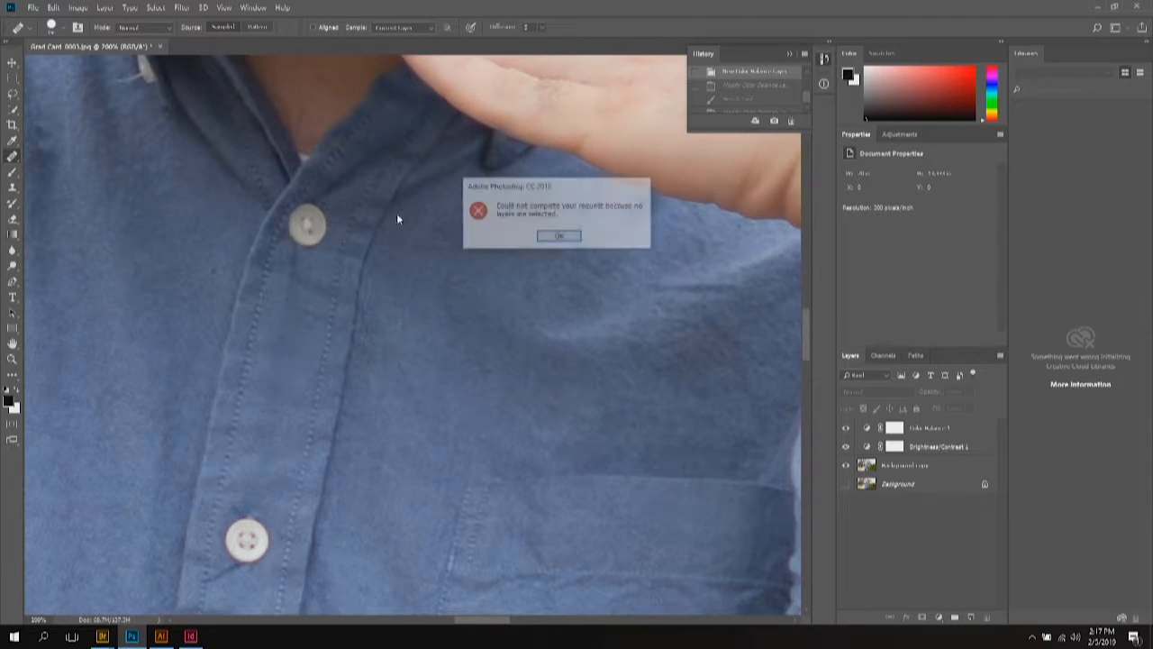
left_click(552, 235)
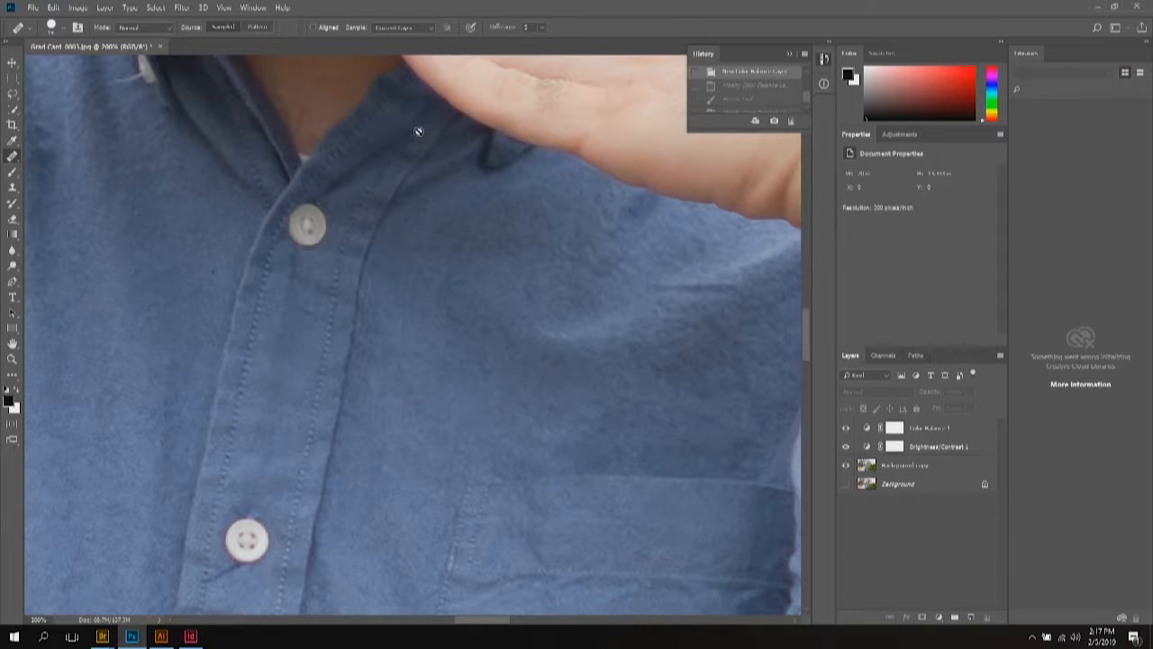
left_click_drag(459, 128, 762, 561)
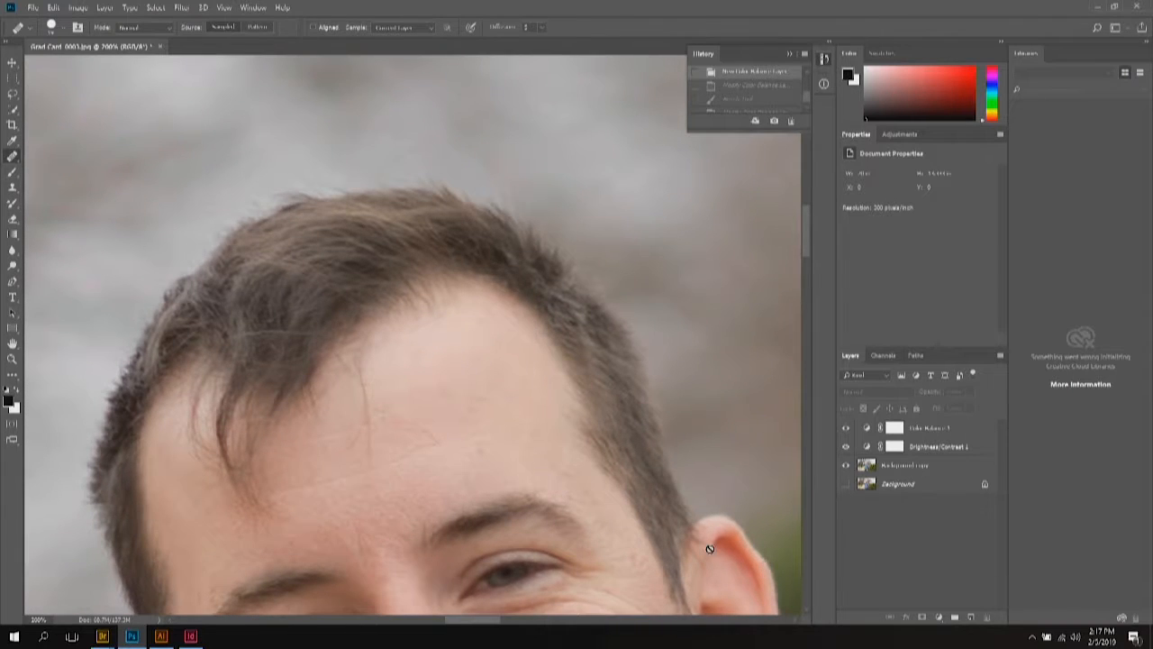
Step: Switch to the Spot Healing Brush and select the Background copy layer for retouching
right_click(13, 157)
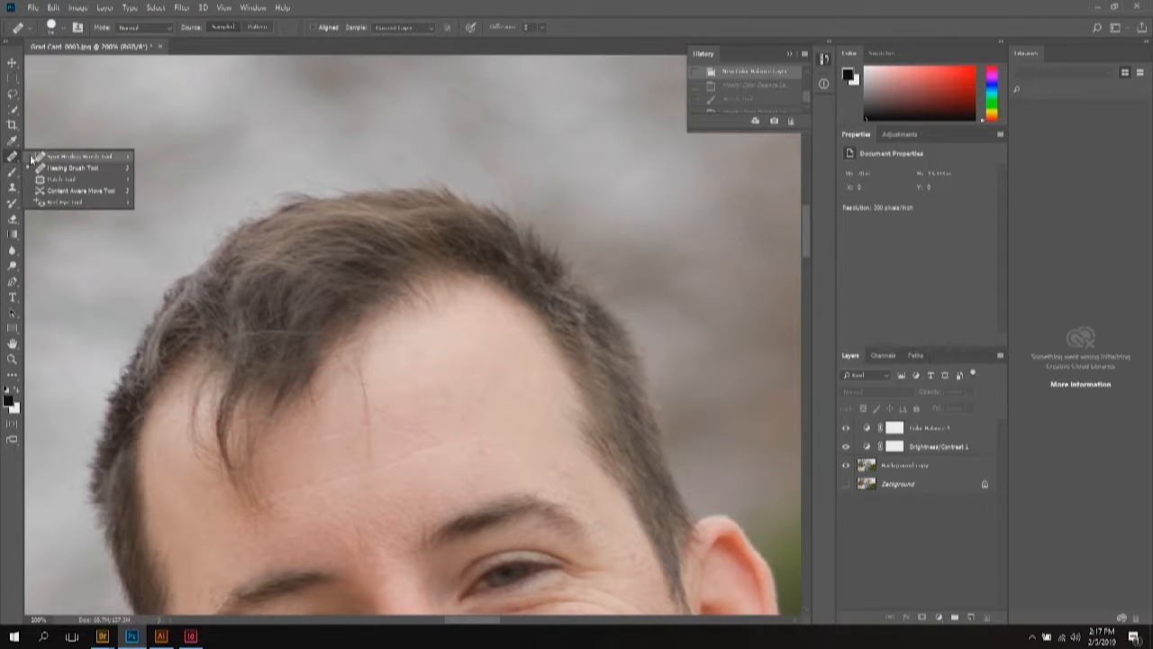
left_click(49, 158)
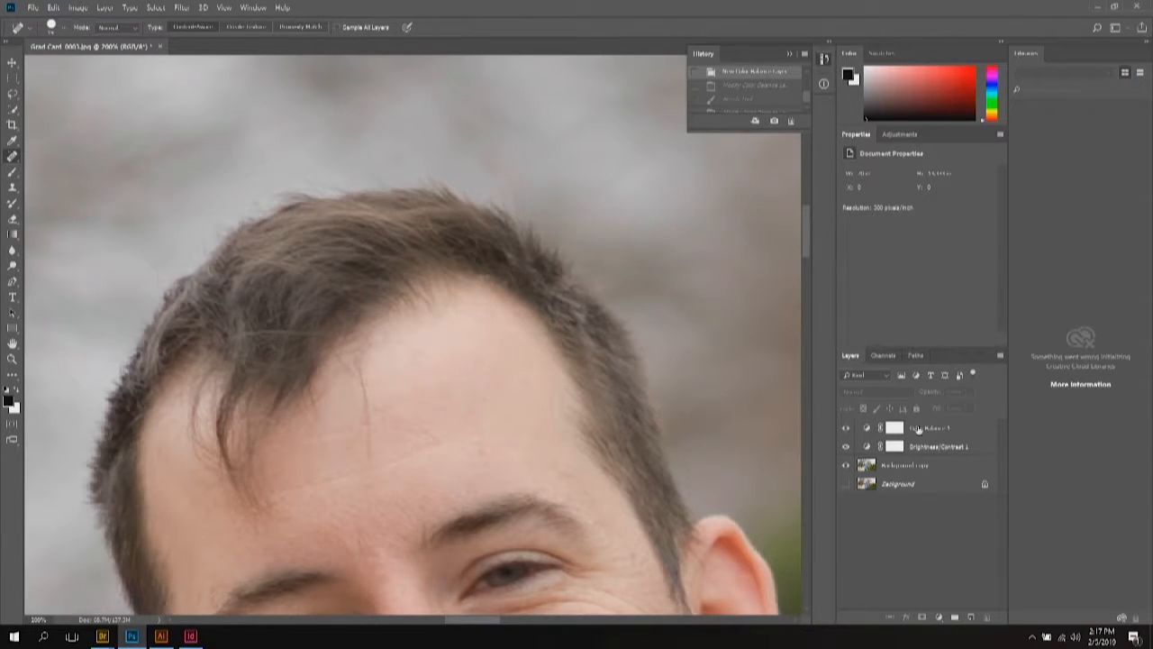
left_click(907, 466)
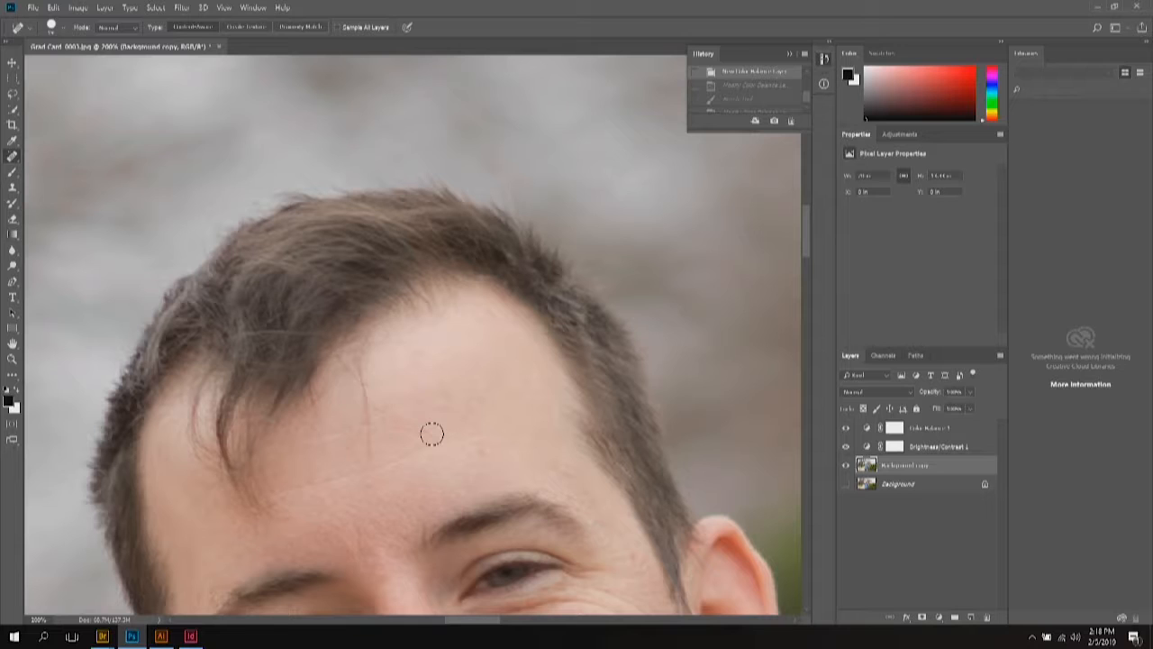
Step: Spot-heal two forehead blemishes, Healing-Brush the vertical forehead line and nearby spots, then undo
left_click(413, 424)
left_click(427, 408)
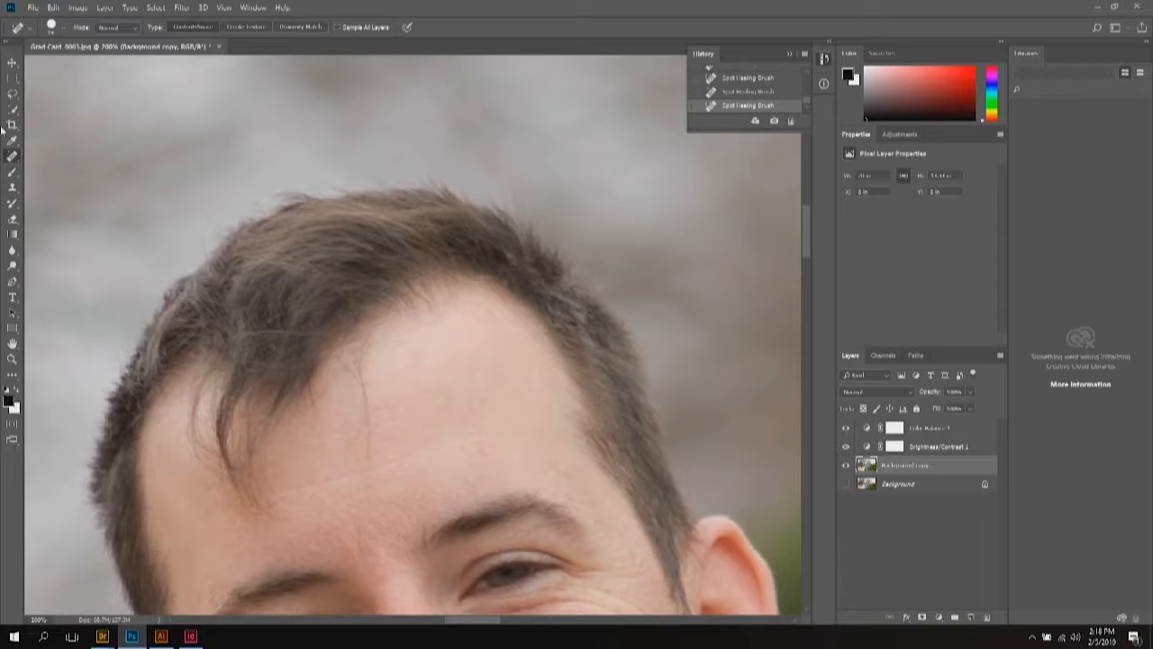
right_click(13, 156)
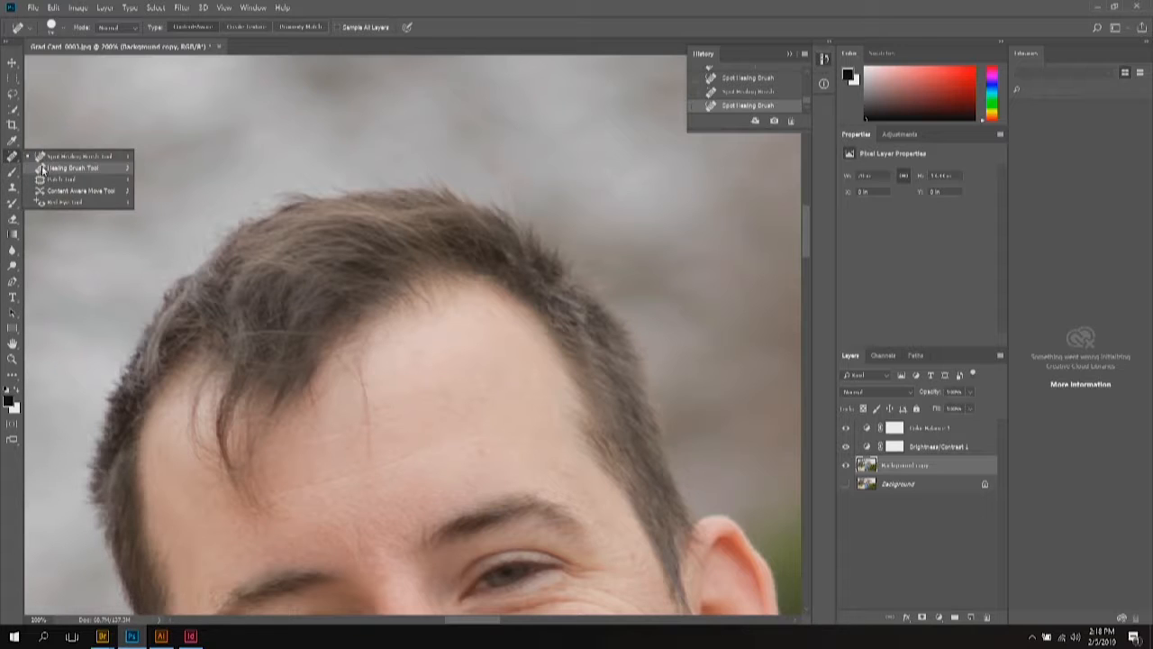
left_click(44, 167)
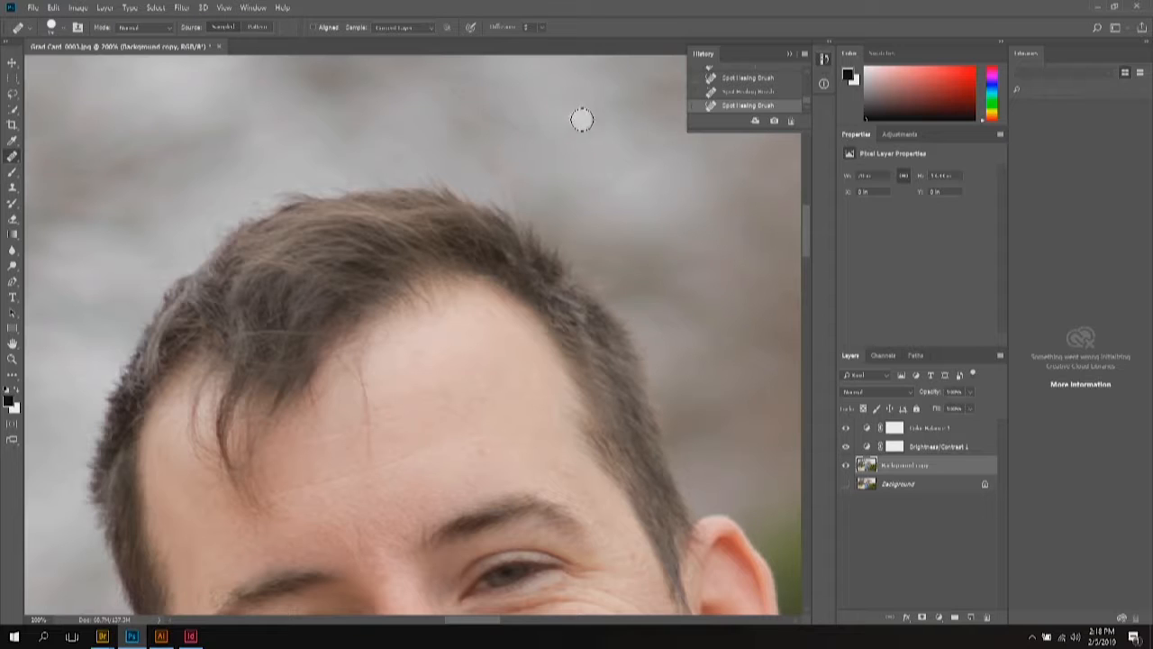
left_click(367, 385)
mouse_move(365, 381)
left_mouse_down()
mouse_move(392, 442)
mouse_move(368, 399)
left_mouse_up()
left_click(370, 401)
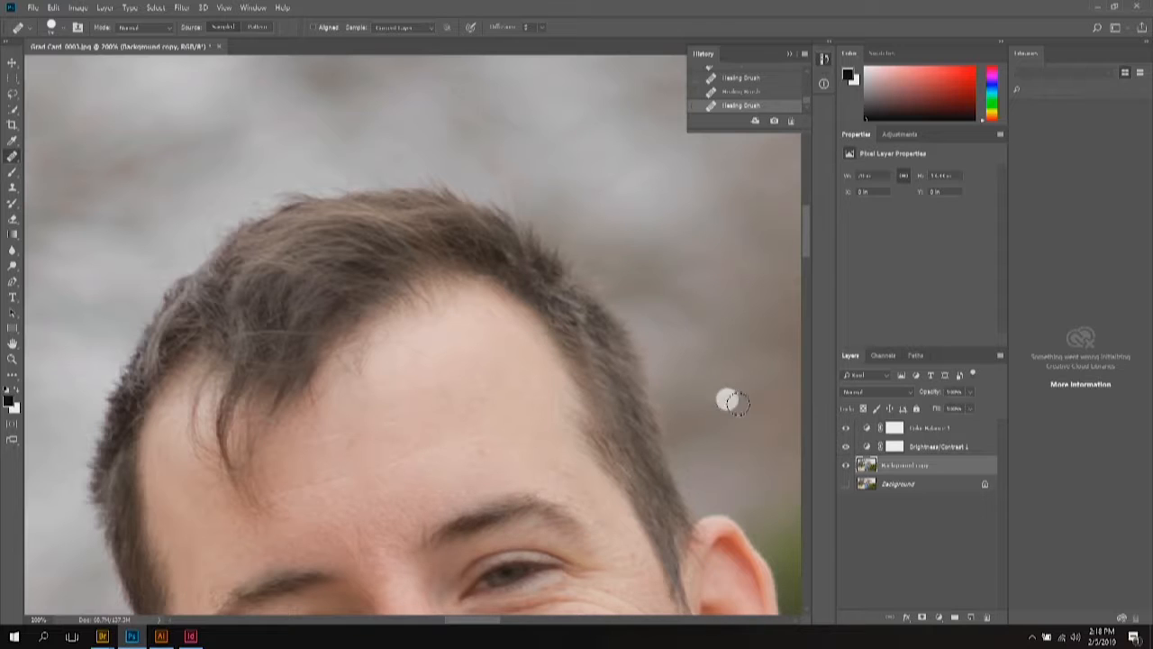
left_click(455, 344)
left_click(361, 435)
left_click(636, 477)
key("ctrl+z")
key("ctrl+z")
key("ctrl+z")
key("ctrl+z")
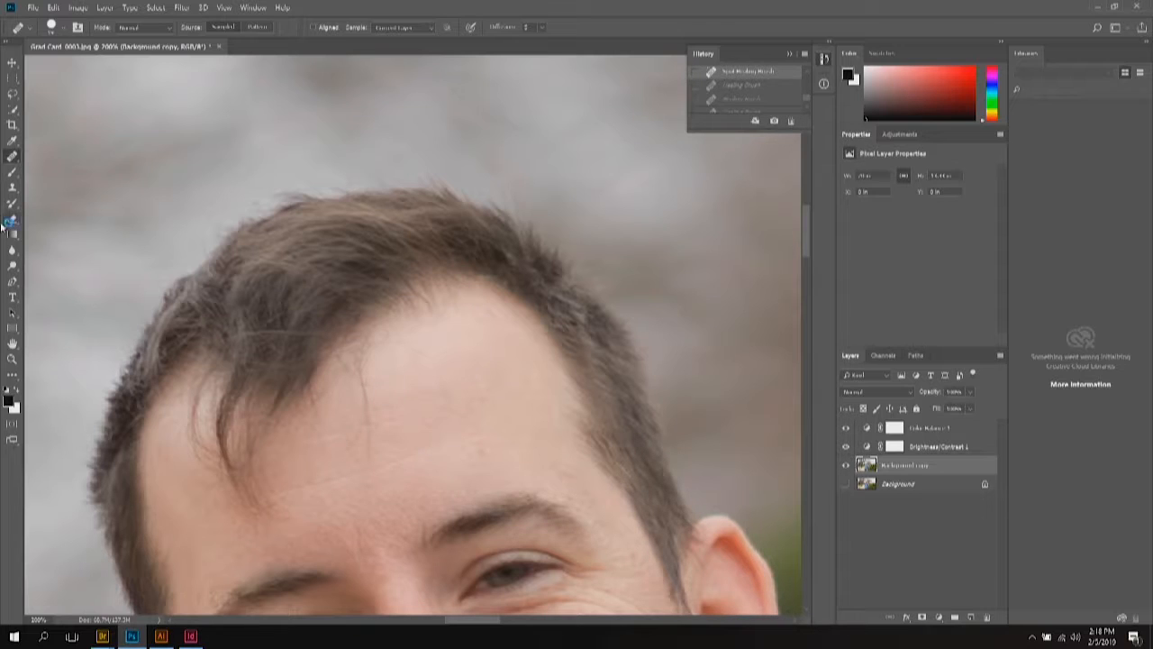
left_click(11, 187)
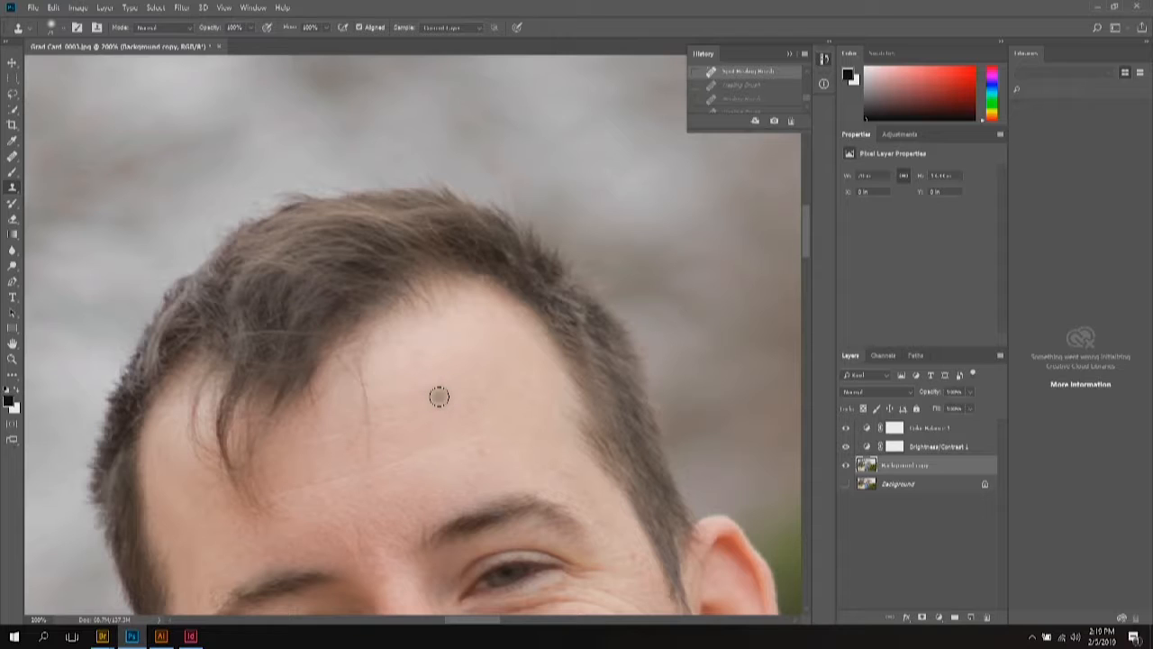
left_click(442, 399, "alt")
left_click(418, 368, "alt")
left_click(365, 386)
mouse_move(365, 386)
left_mouse_down()
mouse_move(366, 465)
mouse_move(370, 373)
mouse_move(391, 461)
mouse_move(400, 421)
mouse_move(390, 392)
mouse_move(385, 438)
left_mouse_up()
key("ctrl+z")
key("ctrl+shift+z")
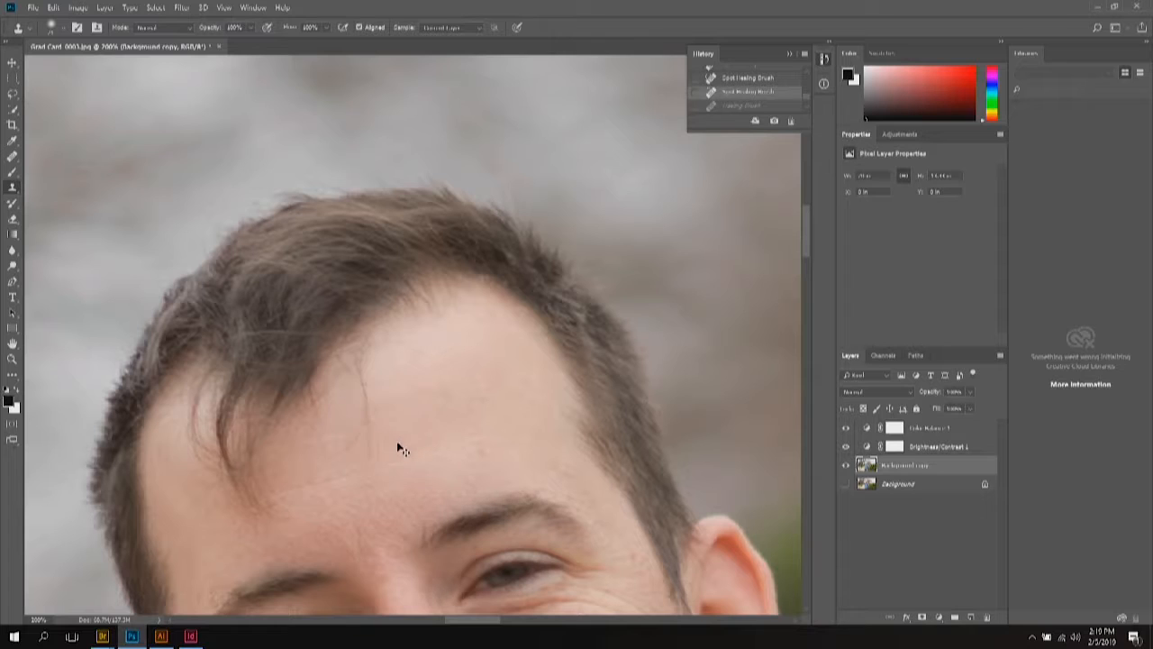
Step: Heal a forehead patch, then spot-heal forehead spots and paint out two wrinkle lines
left_click(13, 155)
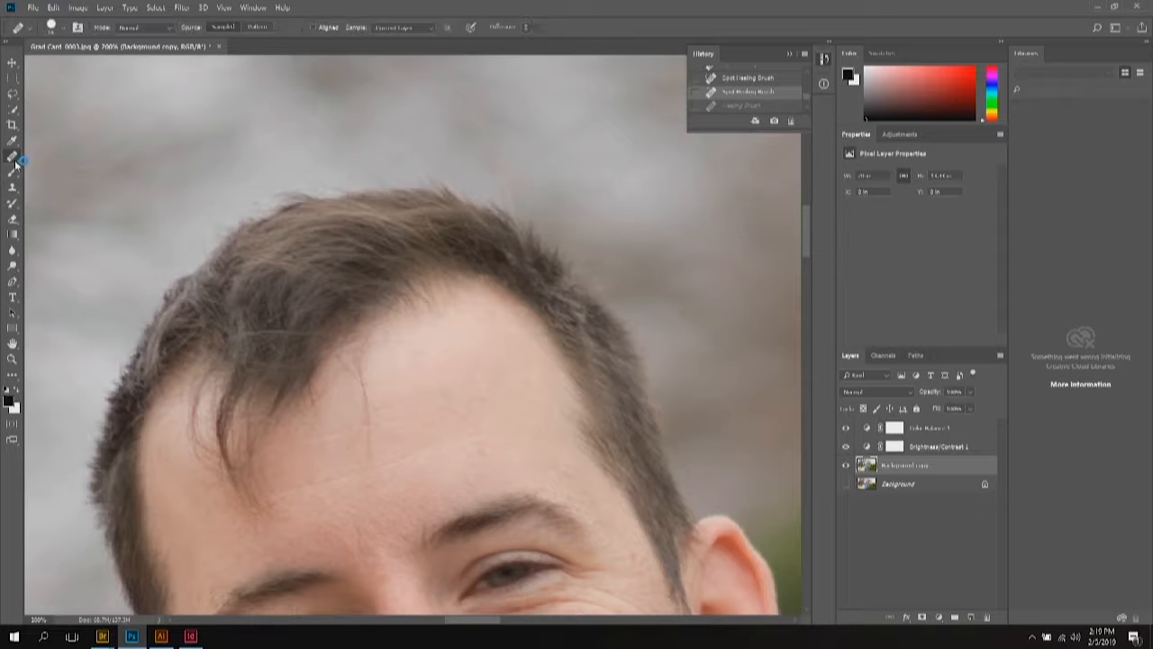
left_click(363, 377)
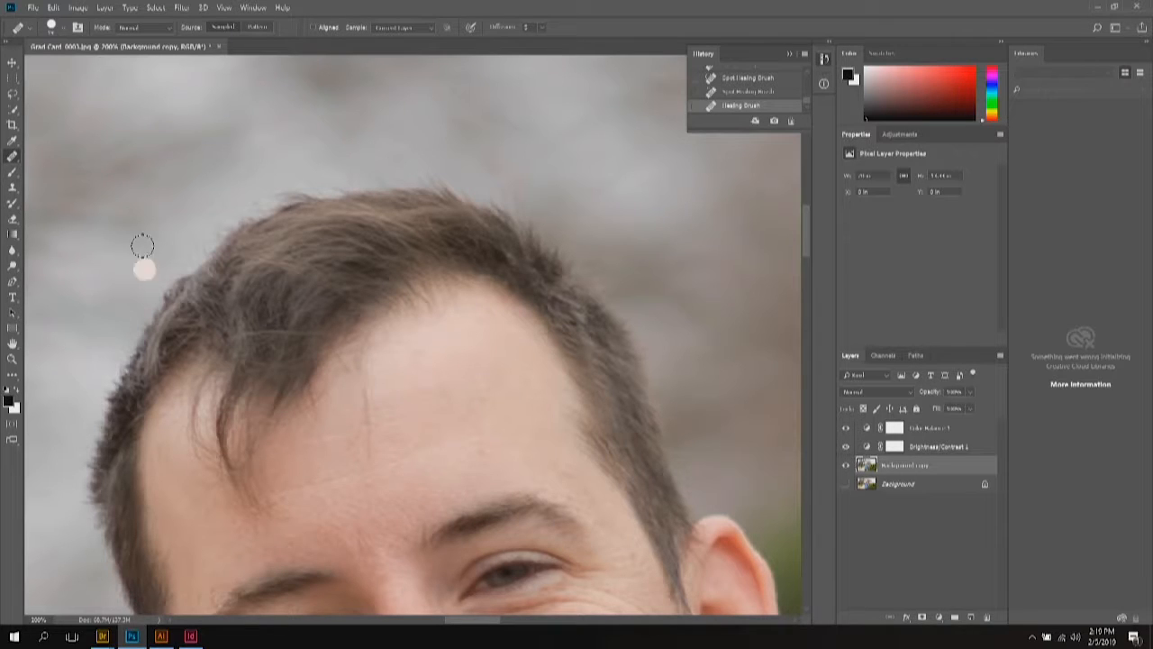
right_click(12, 155)
left_click(40, 157)
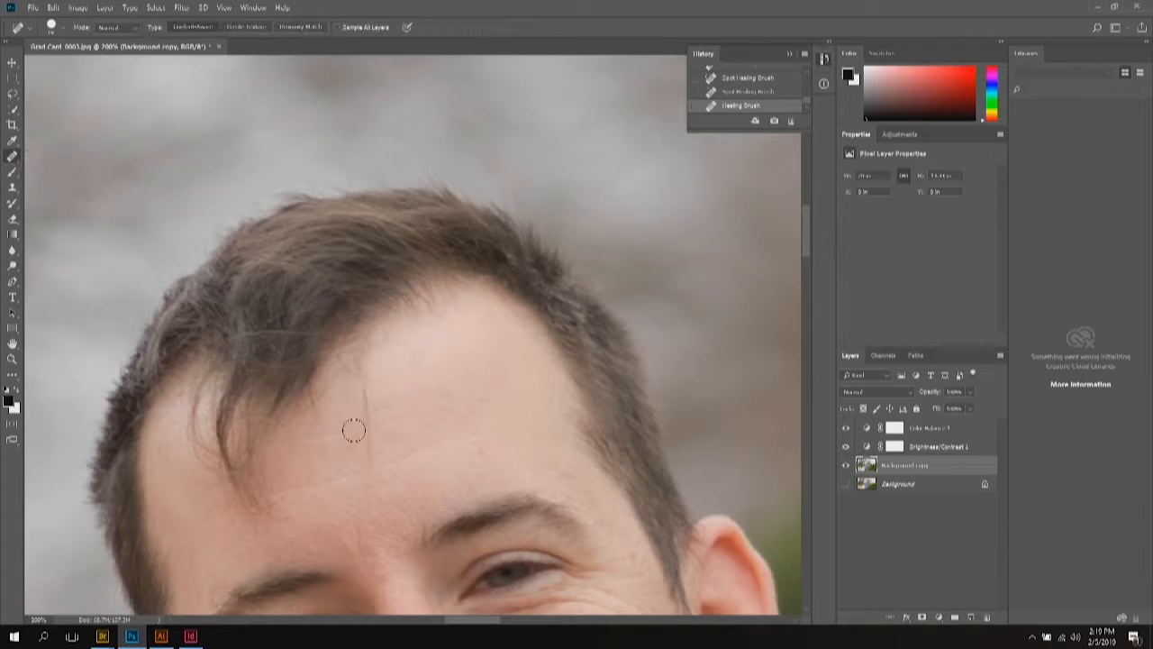
left_click(365, 405)
left_click(363, 437)
left_click_drag(363, 427, 403, 424)
left_click_drag(382, 414, 487, 399)
left_click(484, 427)
left_click(390, 424)
Step: Heal a higher forehead mark, remove two spots from the blue shirt, and zoom out
key("ctrl+minus")
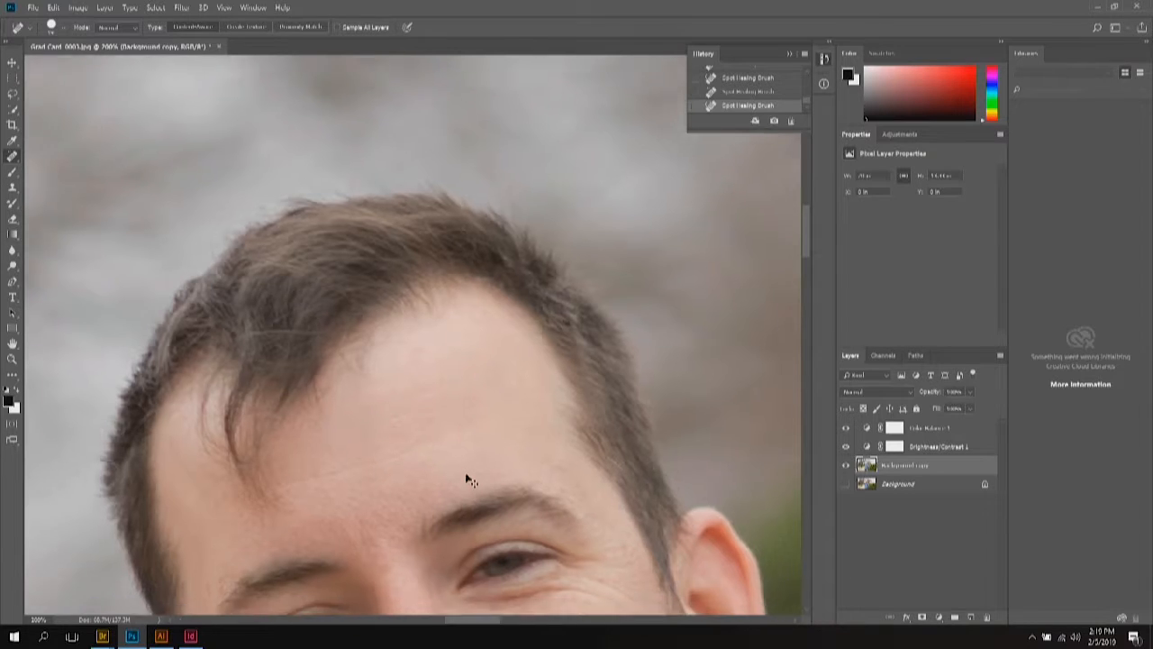
scroll(462, 476, "down", 1)
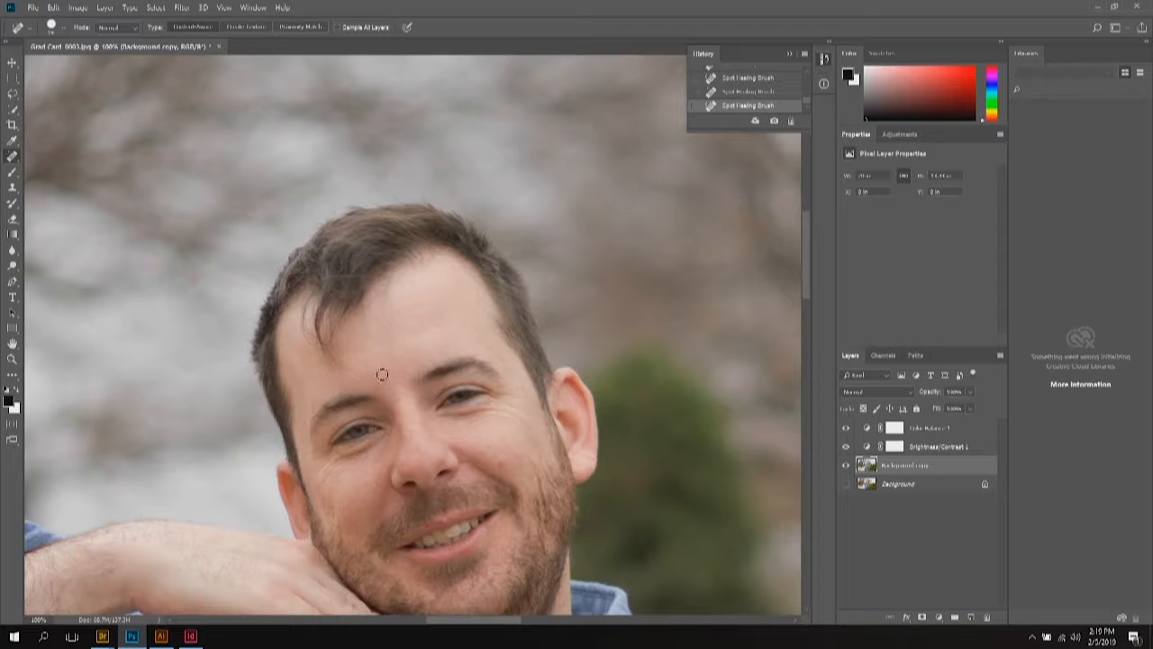
left_click(414, 329)
scroll(468, 374, "down", 5)
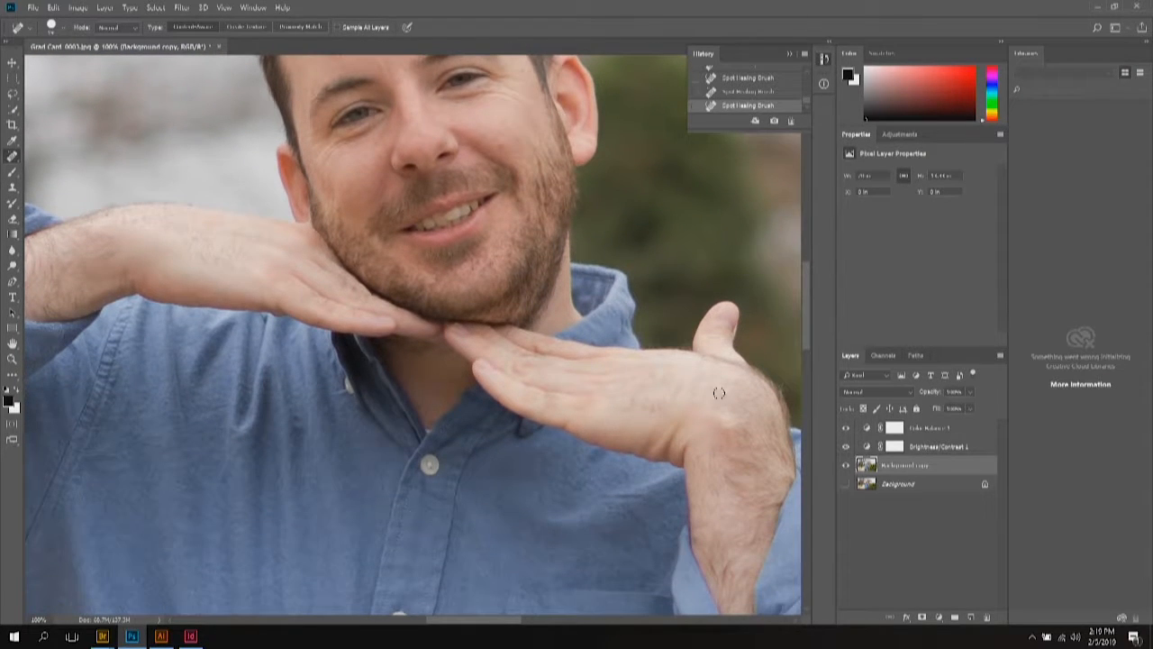
scroll(708, 464, "down", 7)
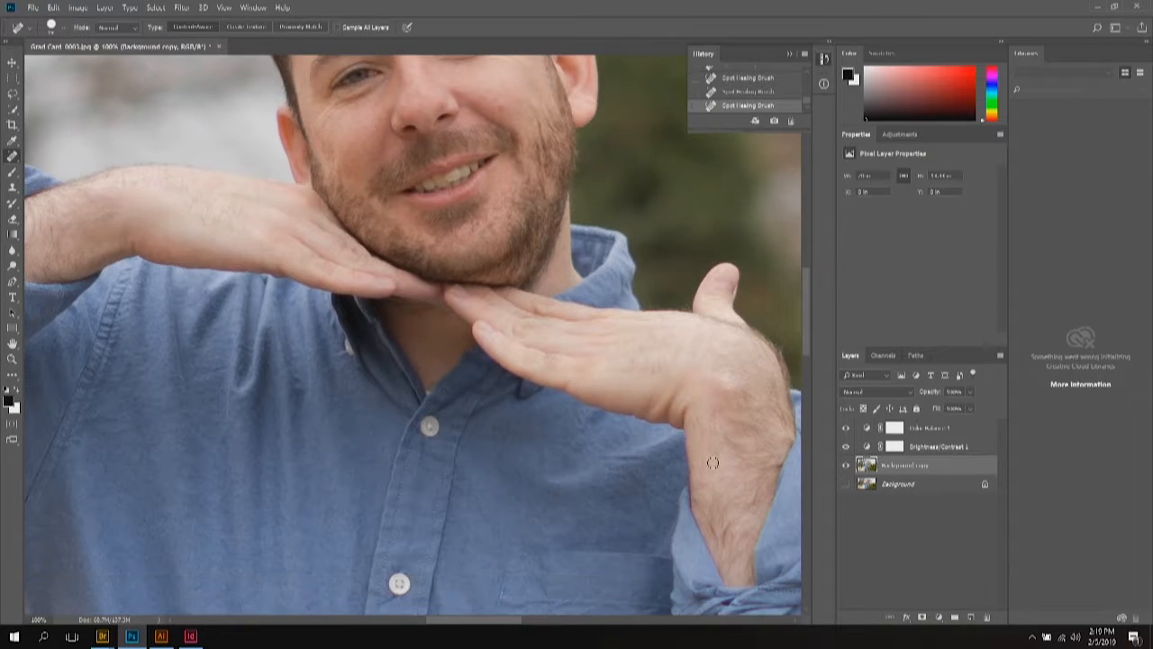
scroll(719, 462, "down", 4)
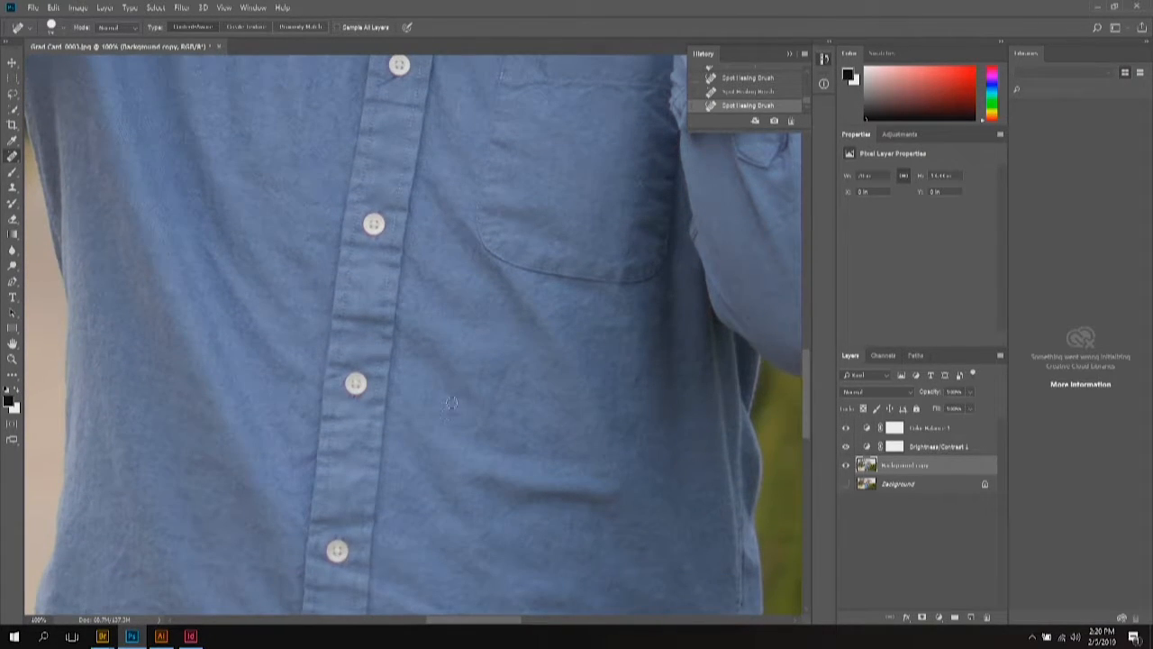
mouse_move(491, 393)
left_mouse_down()
mouse_move(486, 410)
mouse_move(517, 358)
mouse_move(526, 364)
left_mouse_up()
left_click(590, 429)
key("ctrl+minus")
key("ctrl+minus")
key("ctrl+minus")
key("ctrl+minus")
key("ctrl+minus")
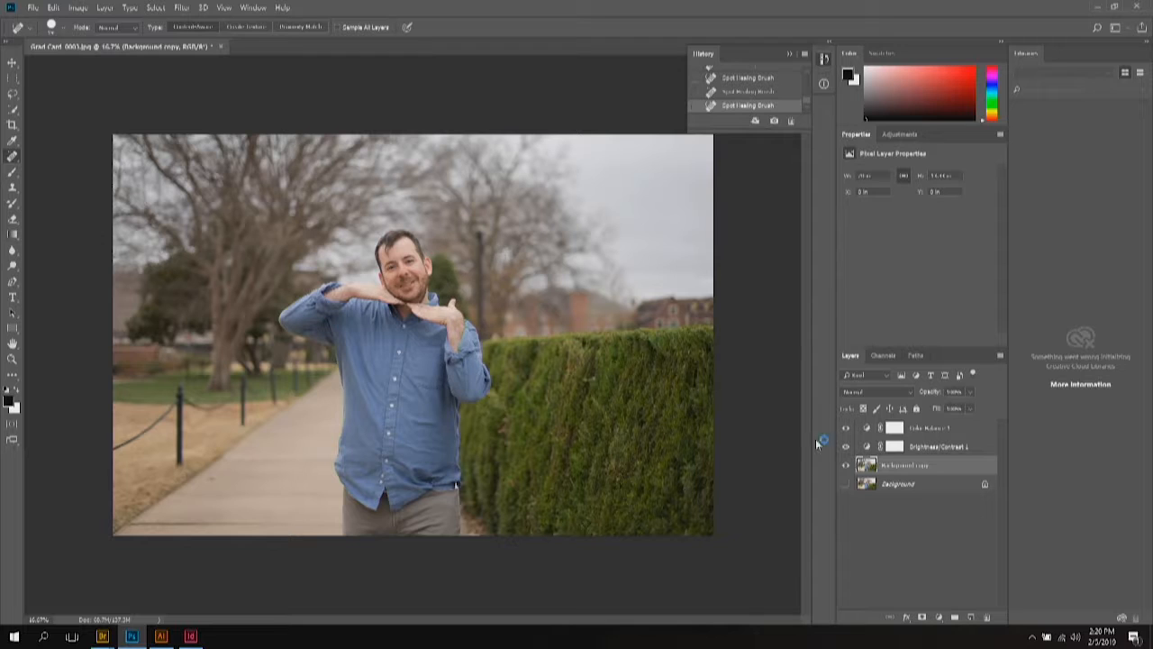
Step: Deselect layers, Save As Photoshop (*.PSD) on the Desktop accepting compatibility options, and quit Photoshop
left_click(929, 433)
left_click(928, 526)
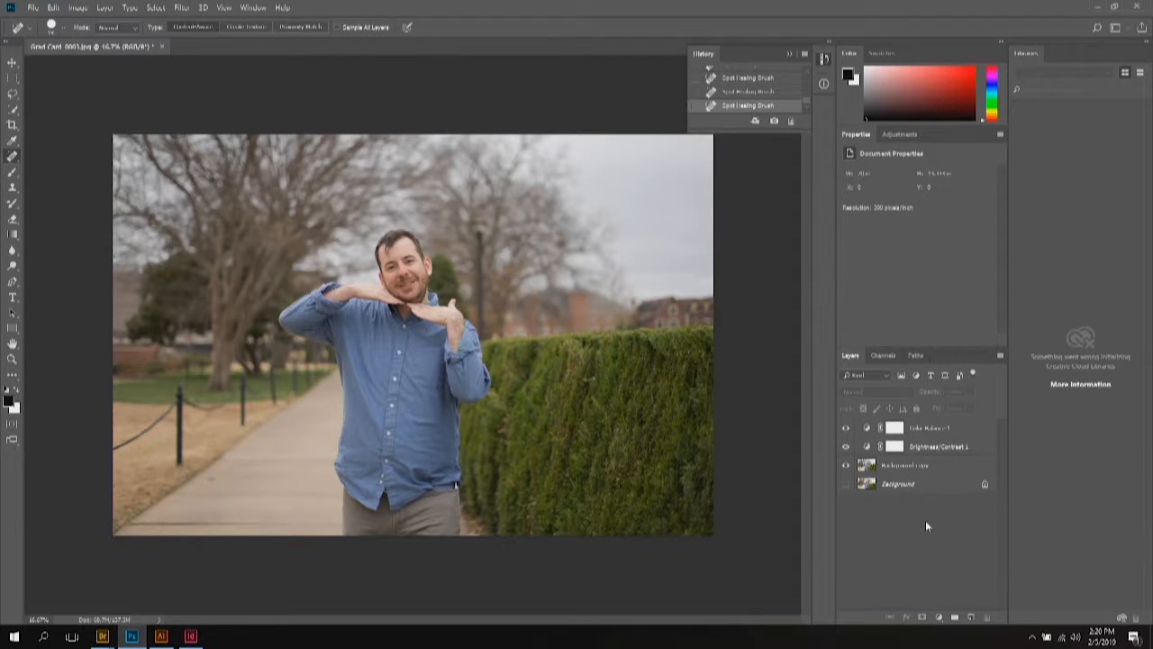
left_click(34, 9)
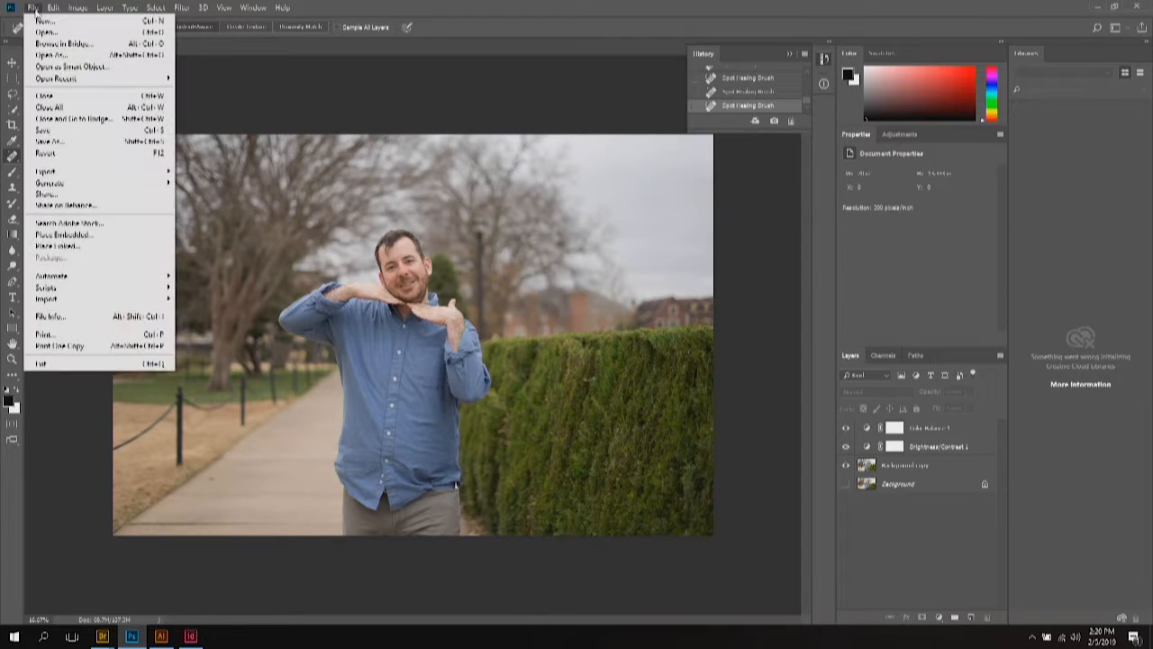
left_click(64, 144)
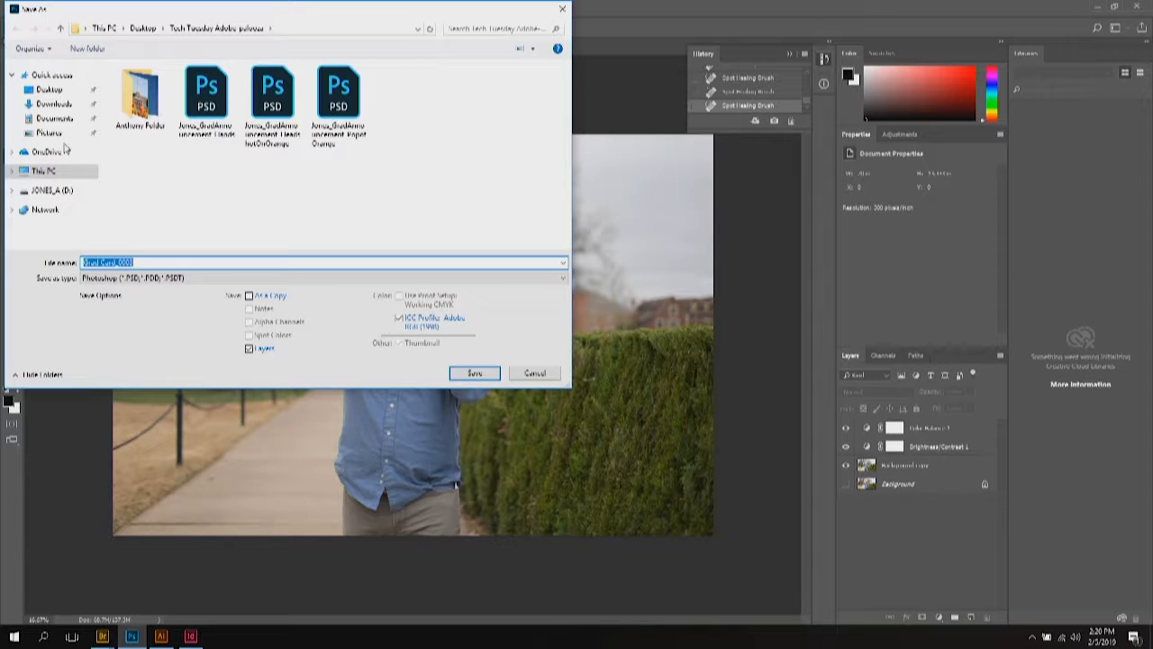
left_click(59, 94)
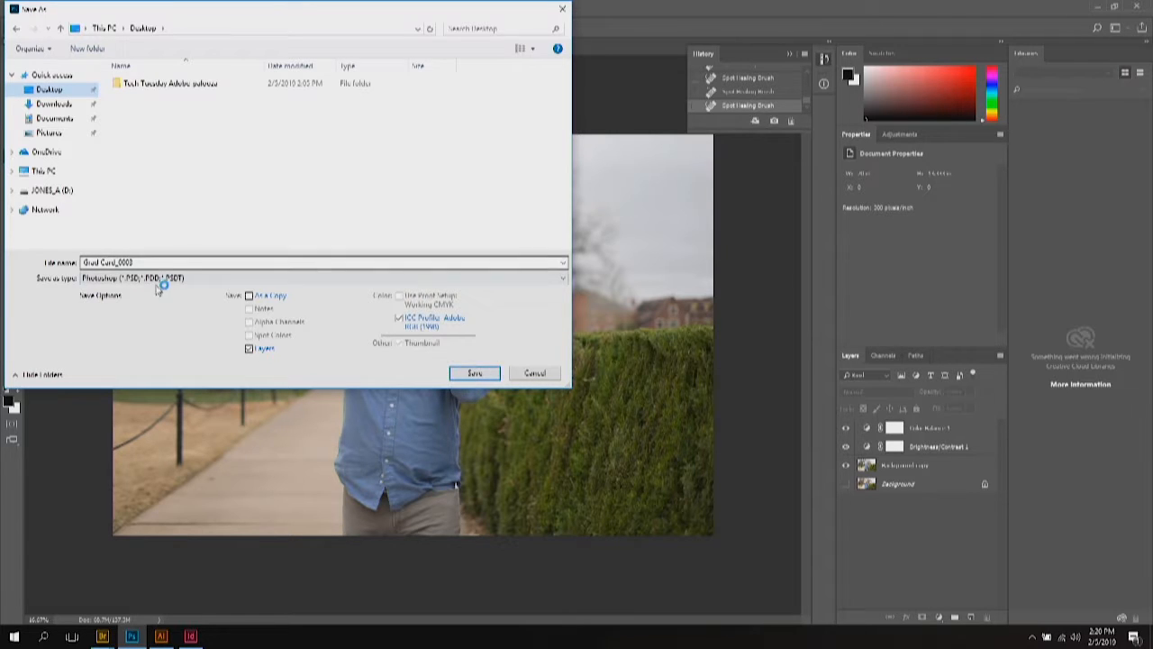
left_click(154, 281)
left_click(154, 291)
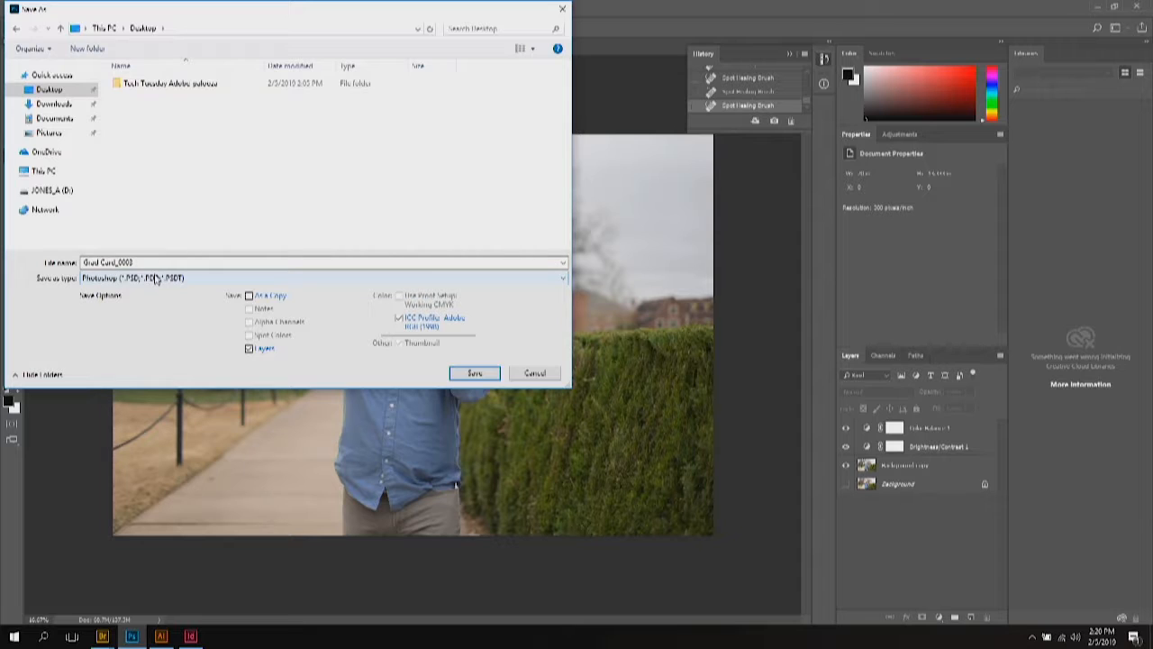
left_click(475, 379)
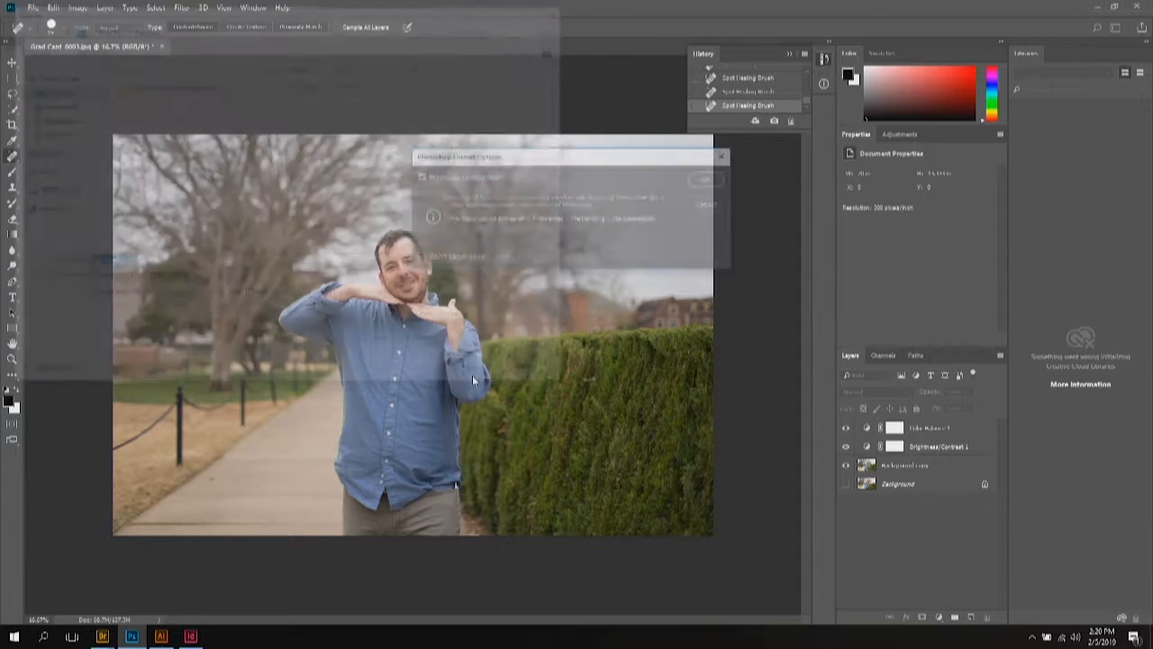
left_click(709, 179)
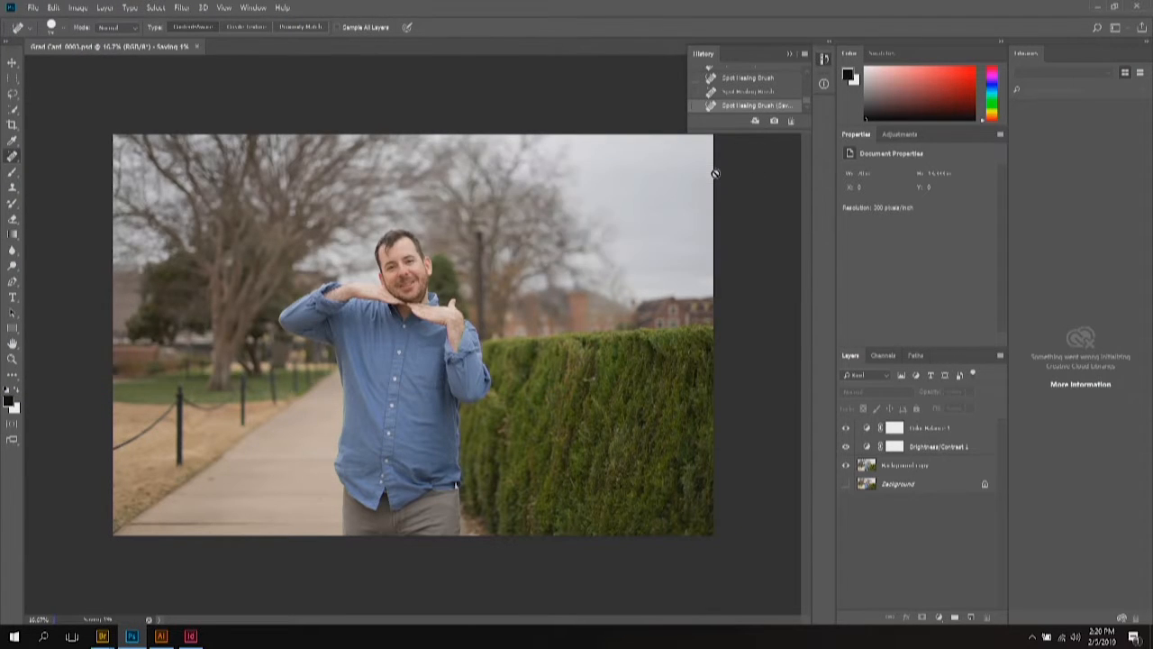
left_click(1146, 9)
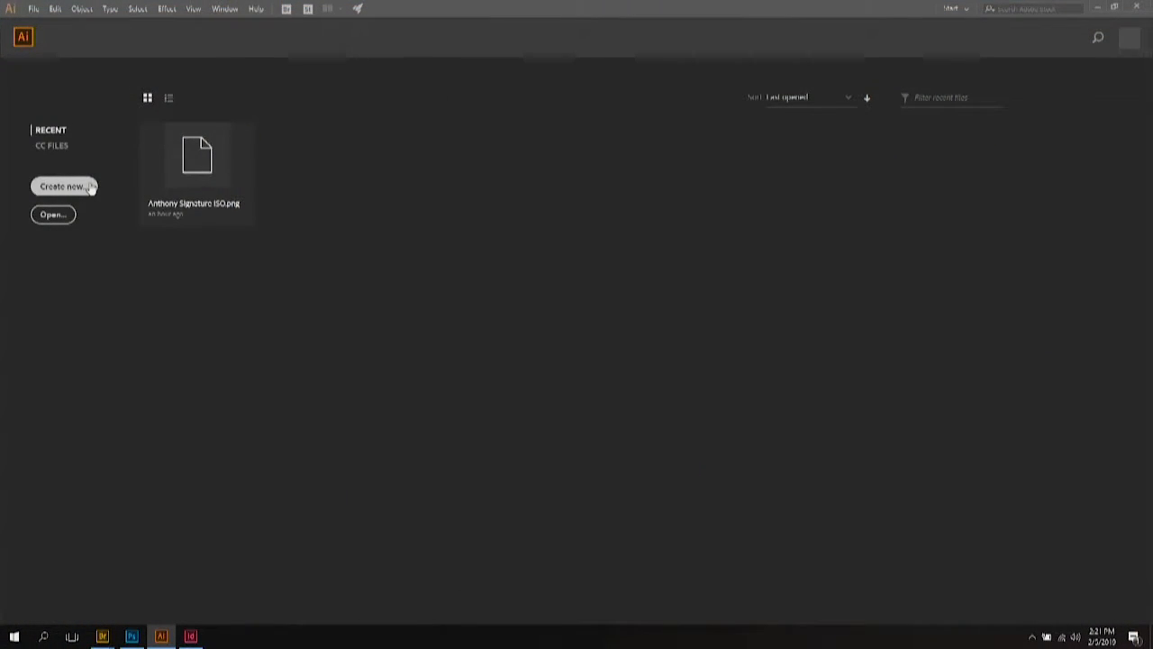
Step: Create a new document from the Web presets with width and height both 1000 px
left_click(91, 187)
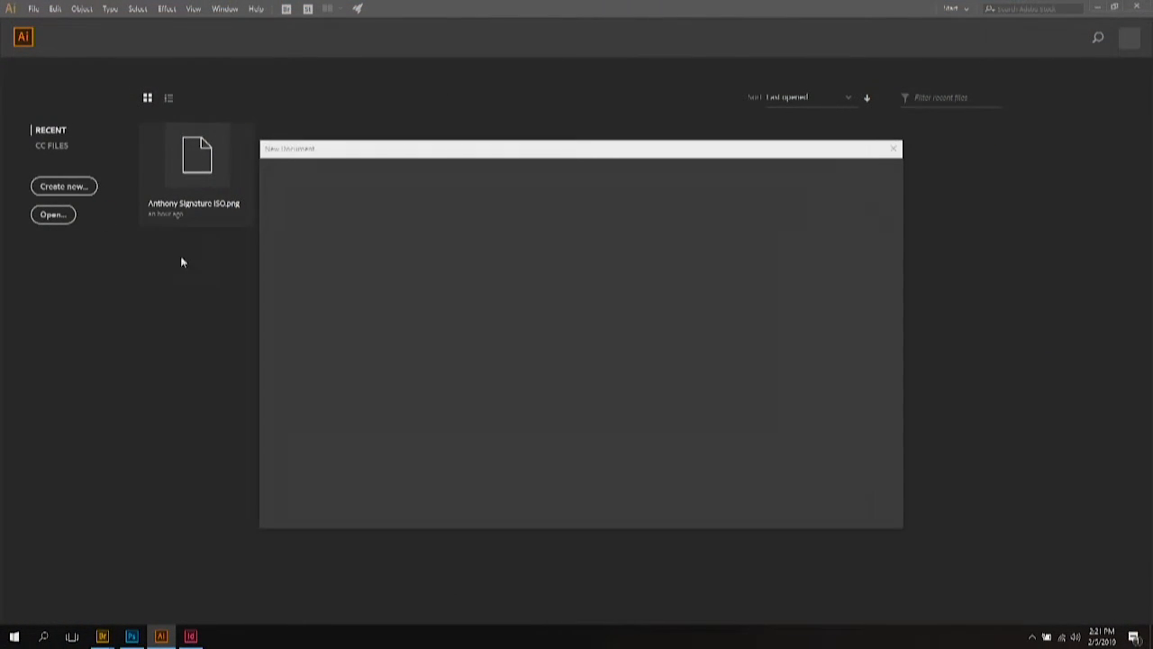
left_click(514, 176)
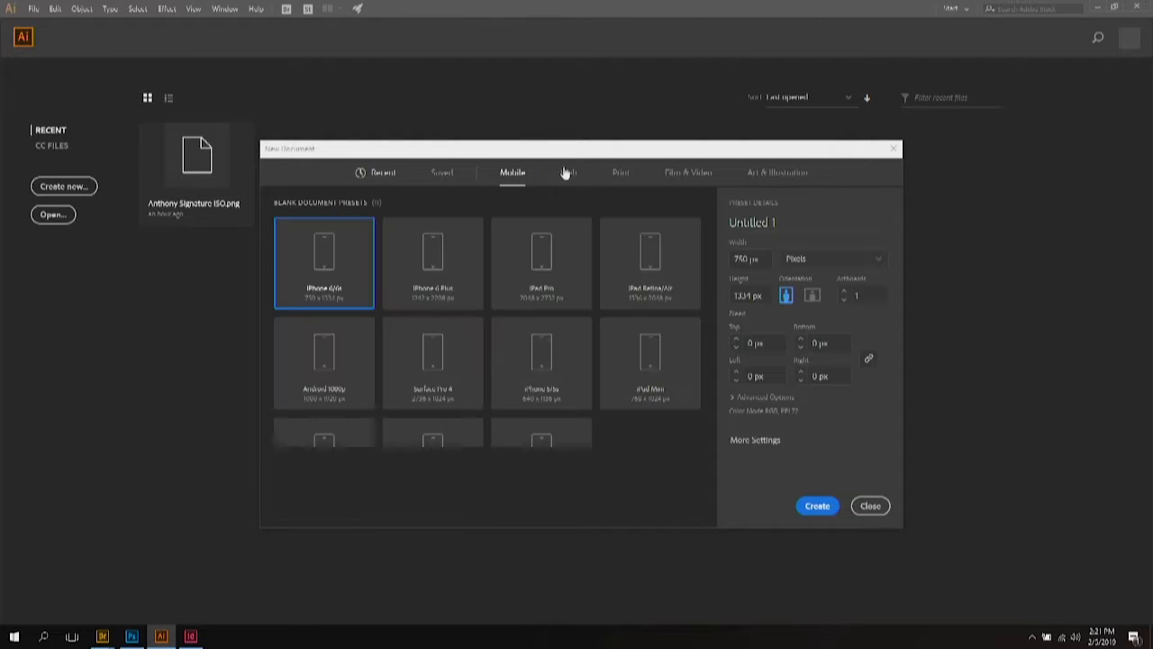
left_click(568, 172)
left_click(748, 257)
type("1000")
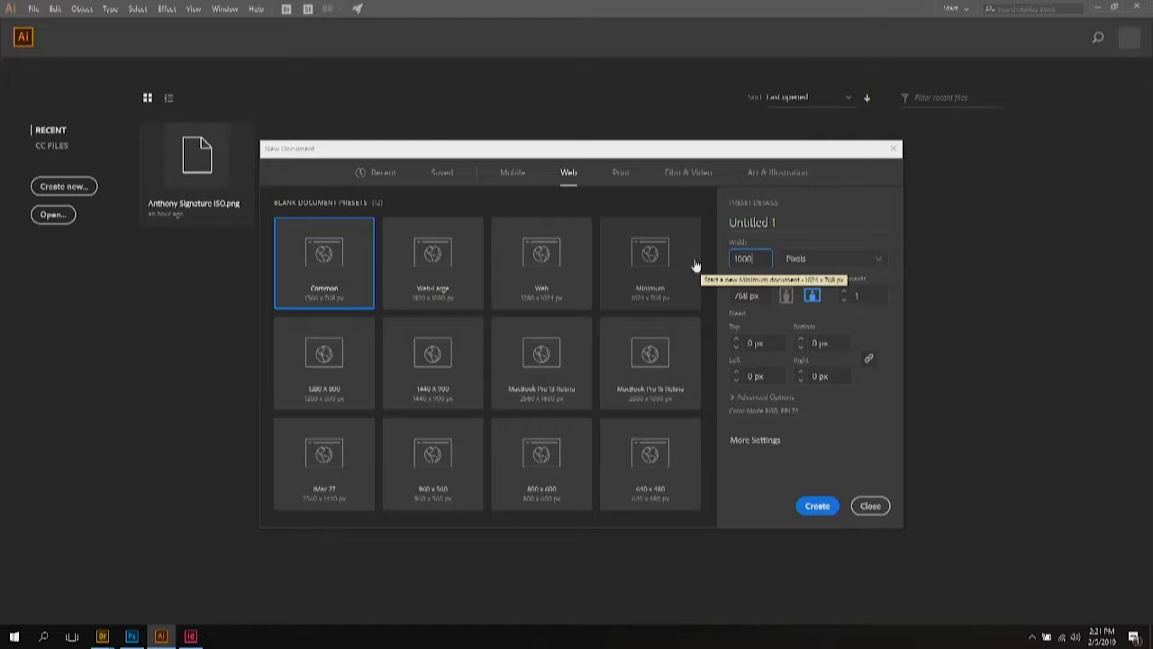
left_click(726, 296)
type("1000")
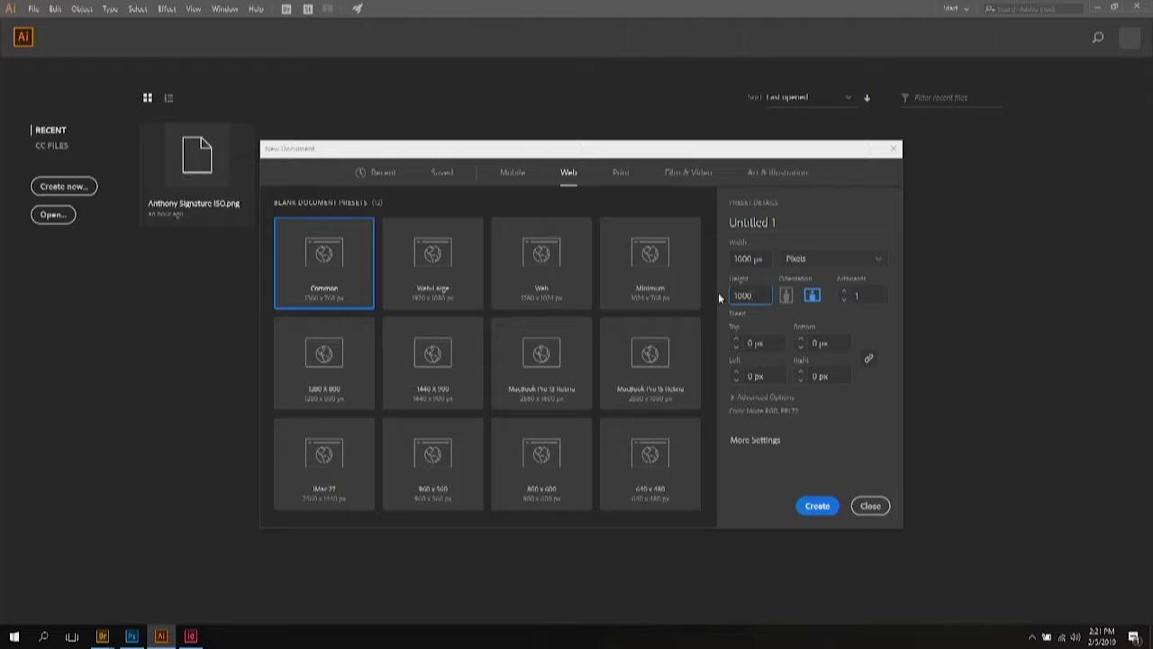
left_click(817, 506)
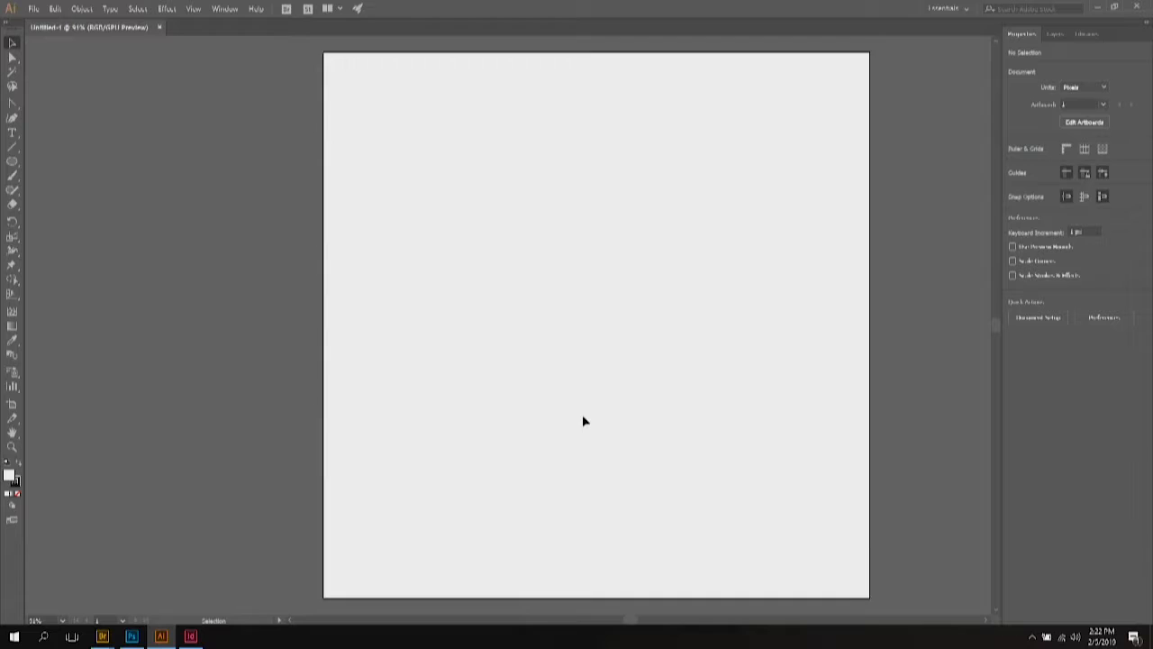
Step: Adjust the view of the artboard and select the Paintbrush tool with its 3 pt. Round brush
scroll(583, 421, "down", 2)
scroll(583, 421, "up", 1)
scroll(629, 428, "down", 1)
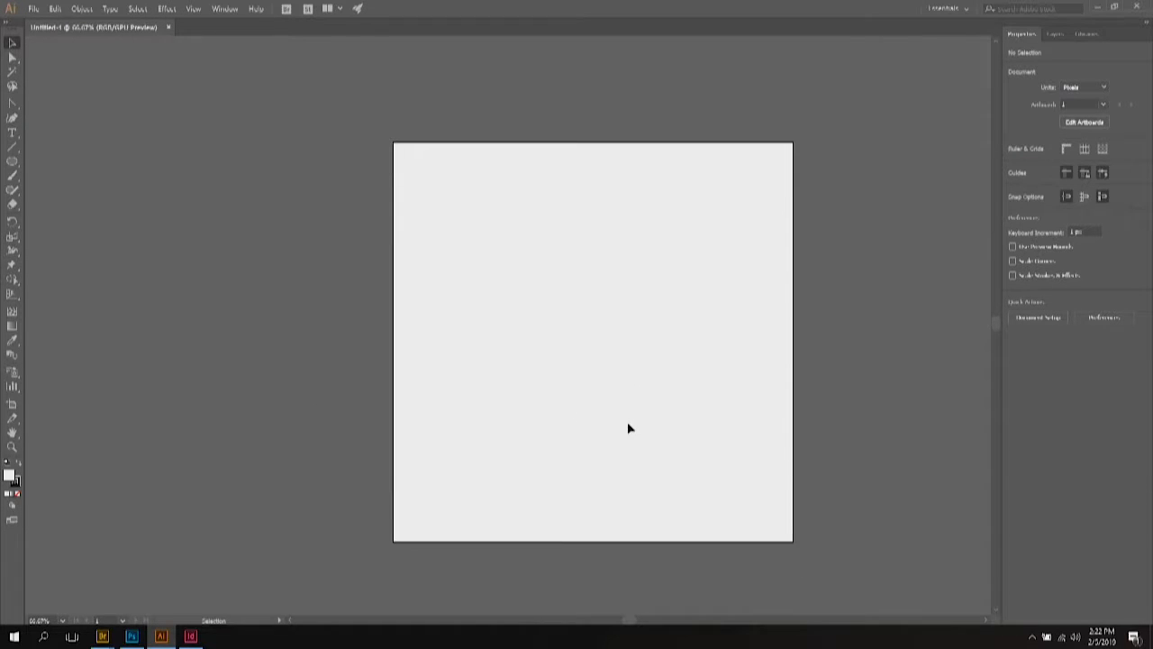
scroll(621, 426, "right", 3)
scroll(616, 425, "left", 1)
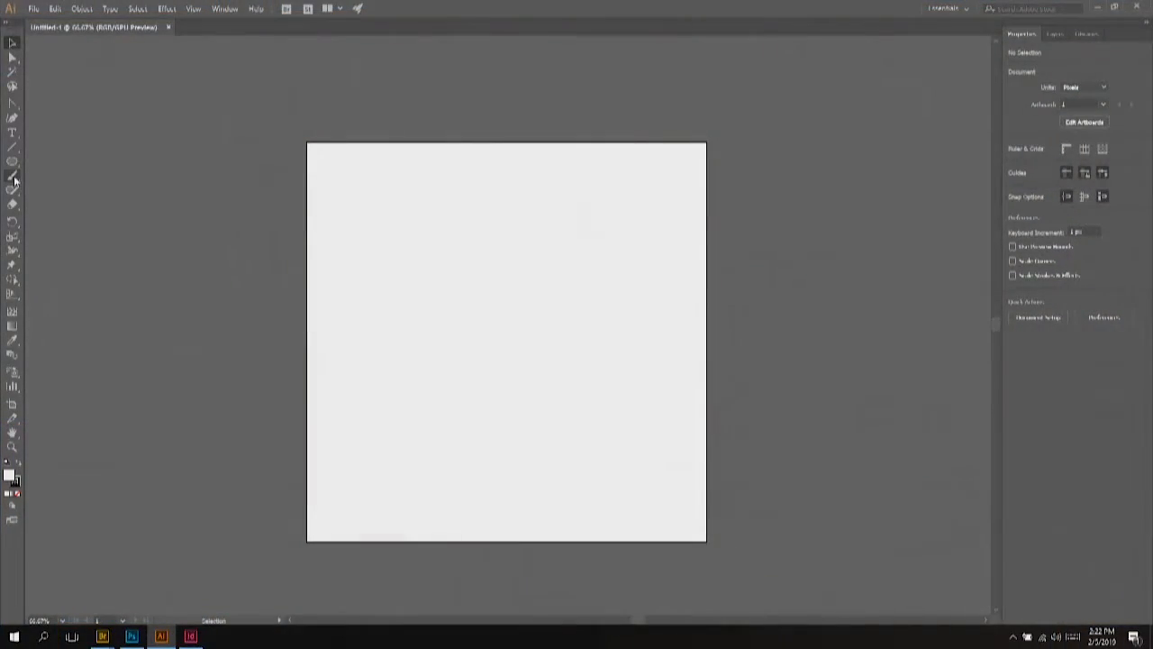
left_click(14, 179)
left_click(15, 179)
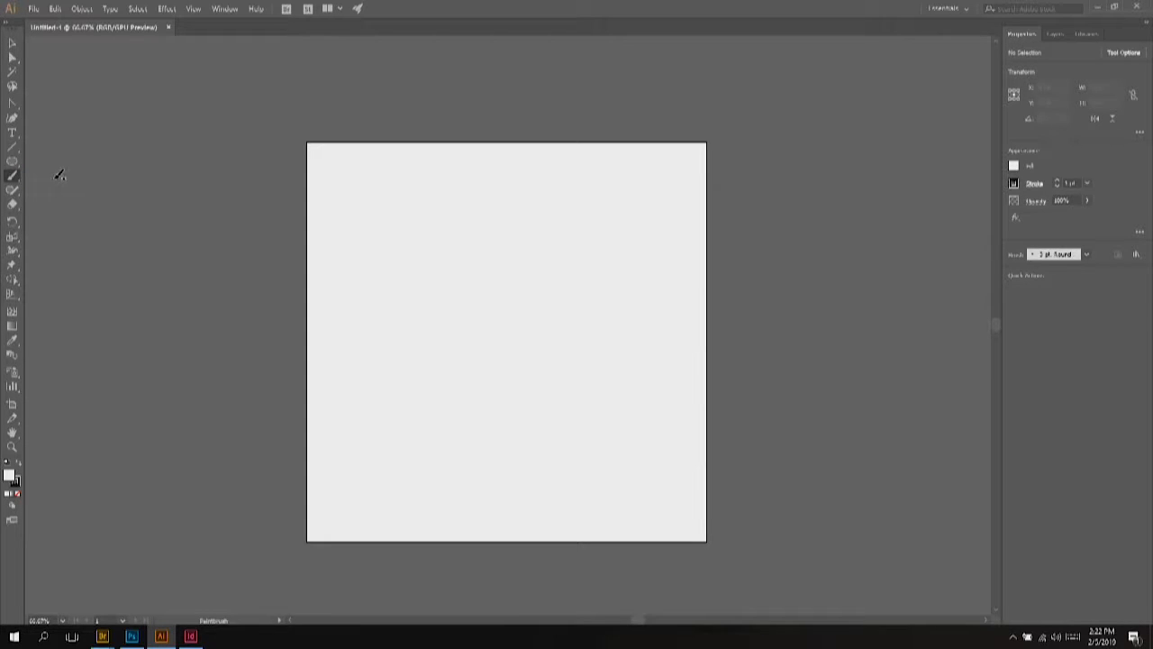
Step: Set the Paintbrush Tool Options Fidelity to Accurate and apply it
double_click(20, 182)
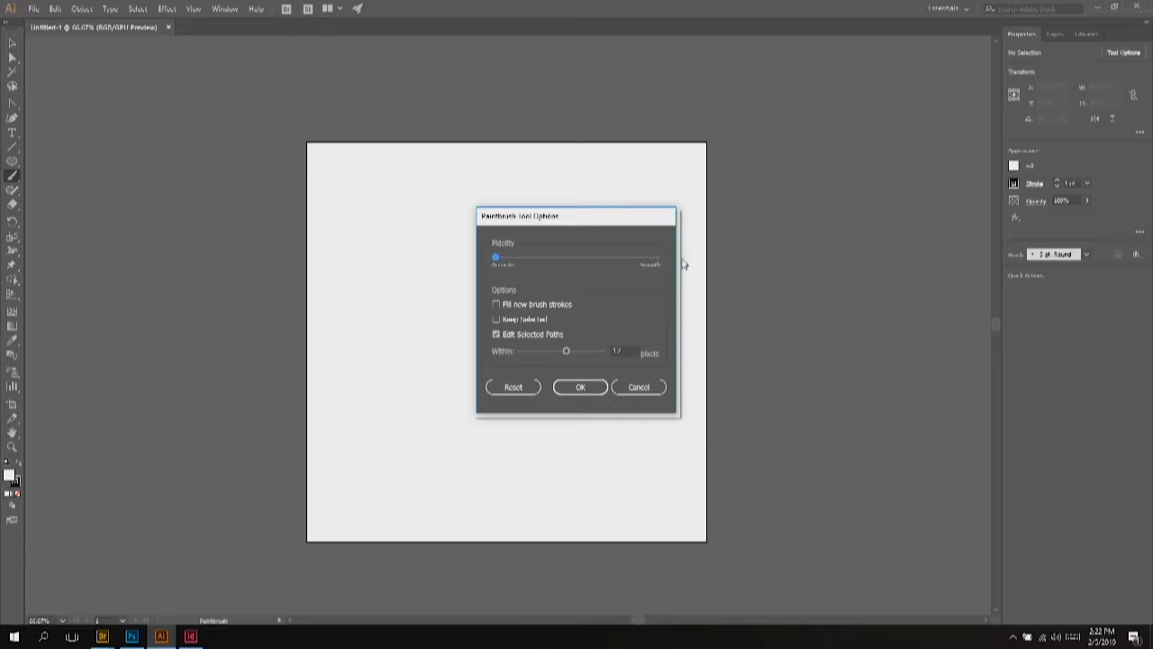
left_click(596, 388)
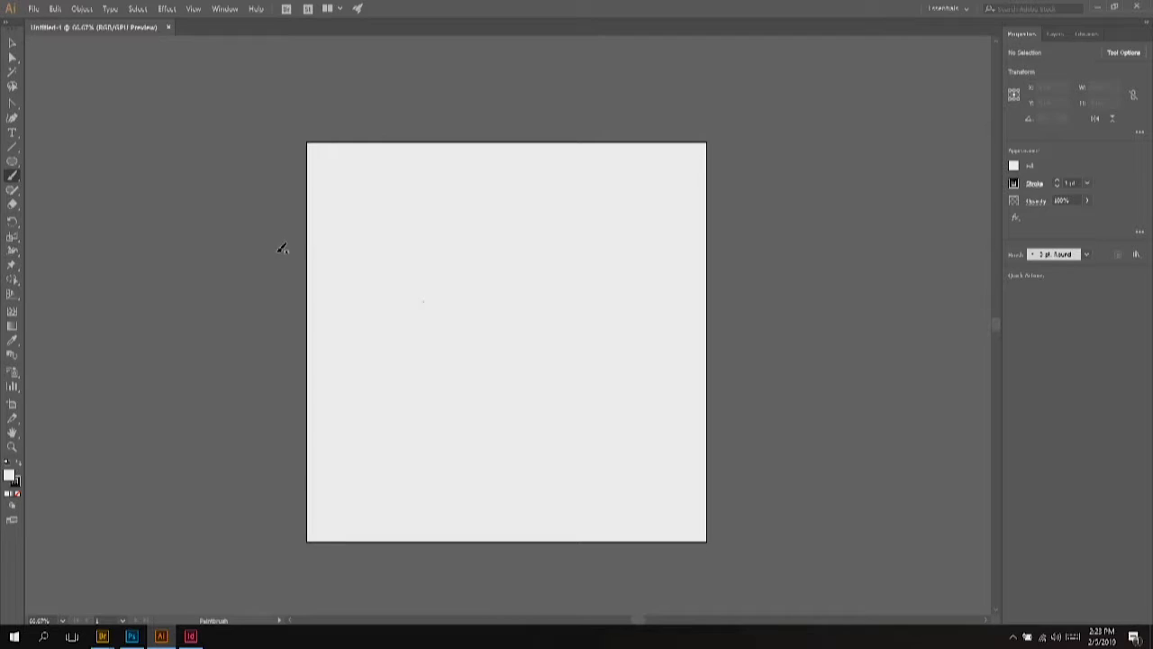
Step: Draw a two-stroke freehand signature with the Paintbrush and select its strokes
mouse_move(282, 247)
left_mouse_down()
mouse_move(299, 293)
mouse_move(355, 288)
mouse_move(394, 221)
mouse_move(391, 288)
mouse_move(441, 287)
left_mouse_up()
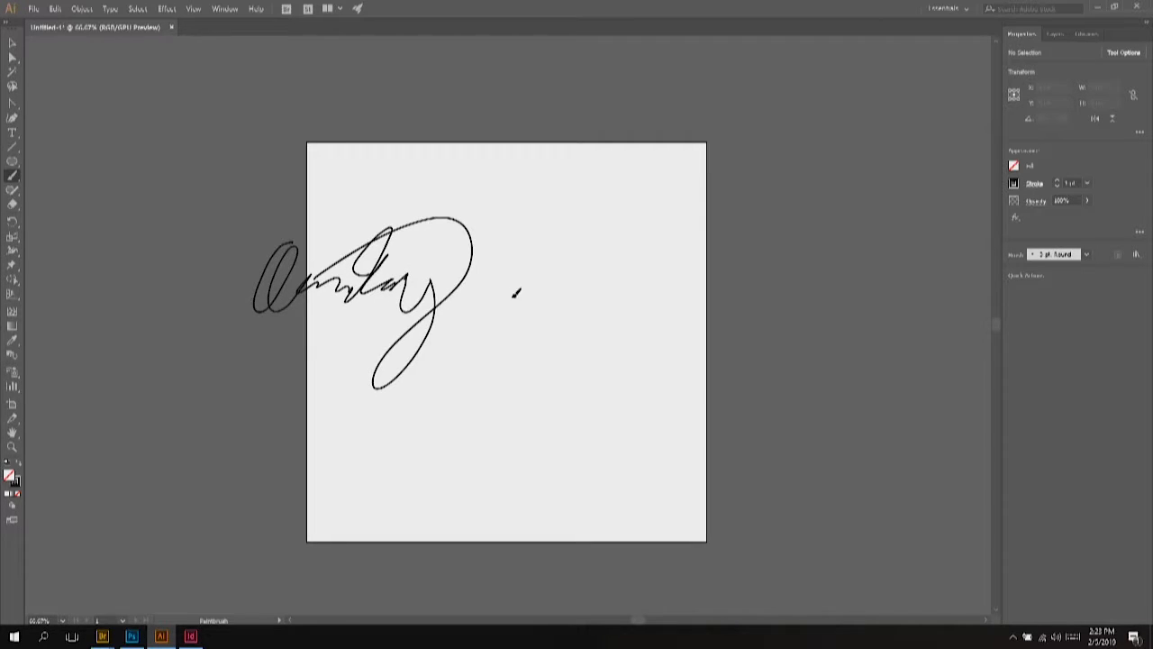
mouse_move(533, 238)
left_mouse_down()
mouse_move(491, 338)
mouse_move(576, 305)
mouse_move(551, 354)
mouse_move(626, 306)
left_mouse_up()
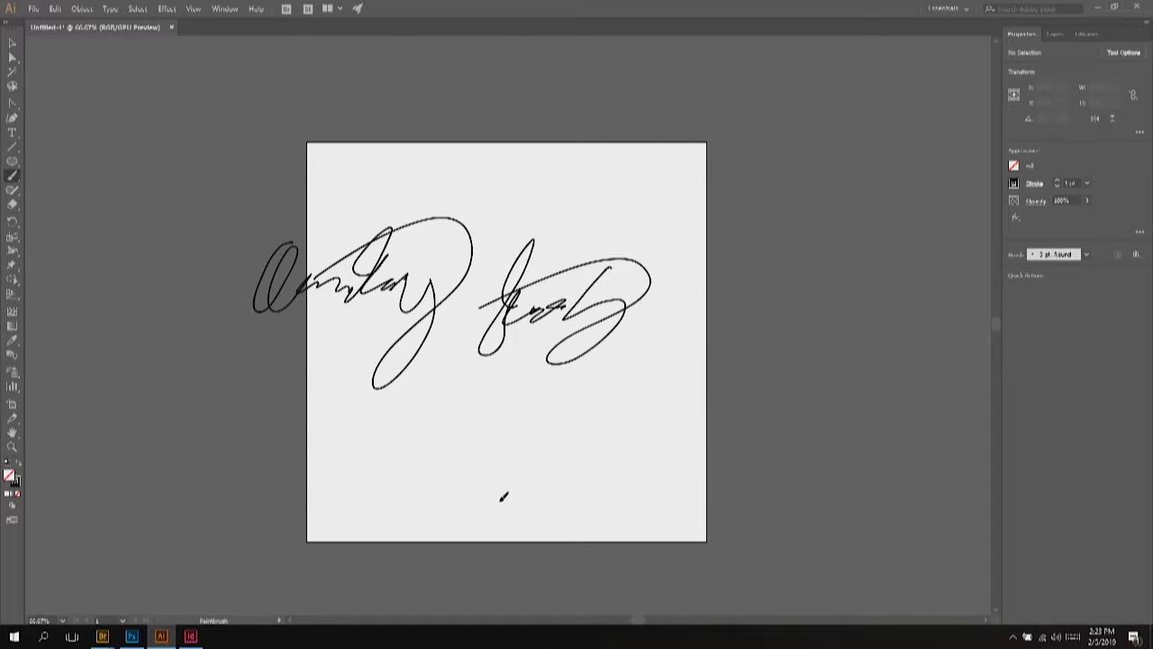
left_click(11, 42)
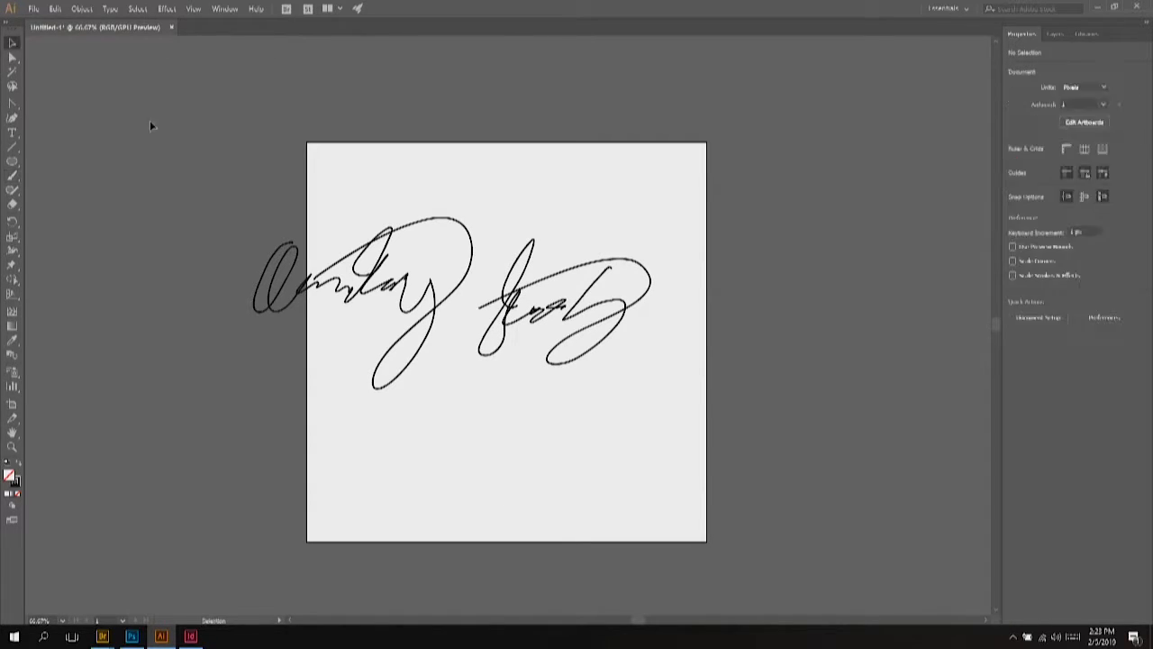
mouse_move(247, 224)
left_mouse_down()
mouse_move(690, 391)
mouse_move(679, 391)
left_mouse_up()
Step: Shrink the signature by its bounding-box corner and move it down onto the artboard
left_click(276, 216)
mouse_move(277, 242)
left_mouse_down()
mouse_move(590, 384)
mouse_move(695, 412)
left_mouse_up()
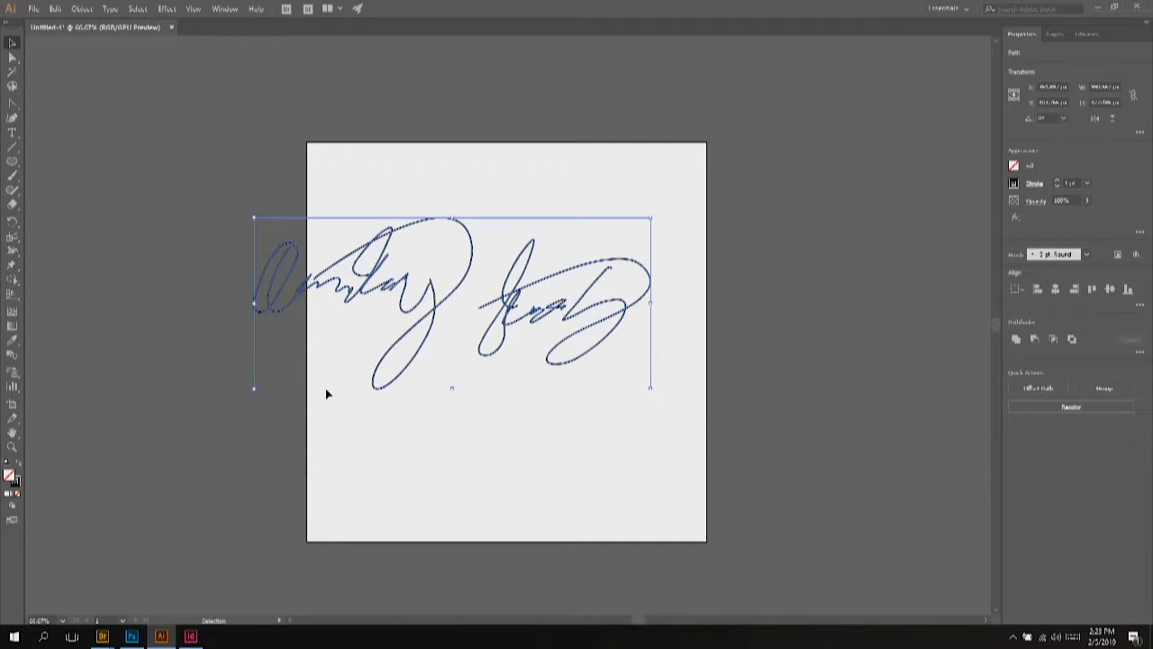
left_click_drag(256, 388, 309, 365)
mouse_move(398, 290)
left_mouse_down()
mouse_move(451, 299)
mouse_move(436, 332)
left_mouse_up()
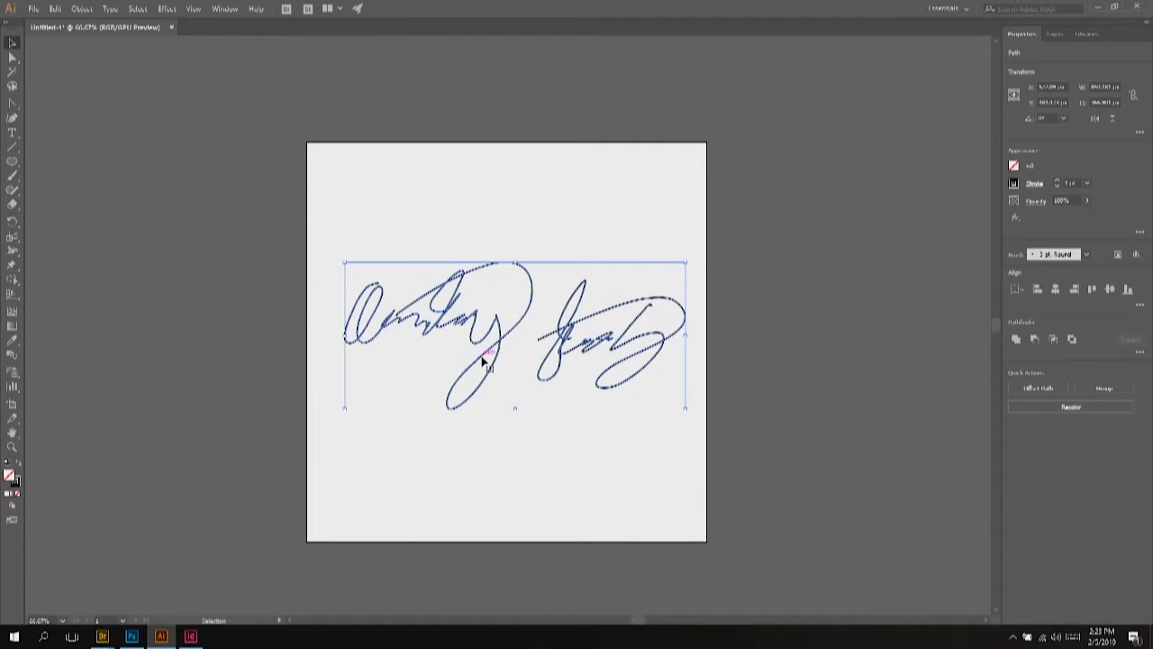
scroll(510, 339, "up", 2)
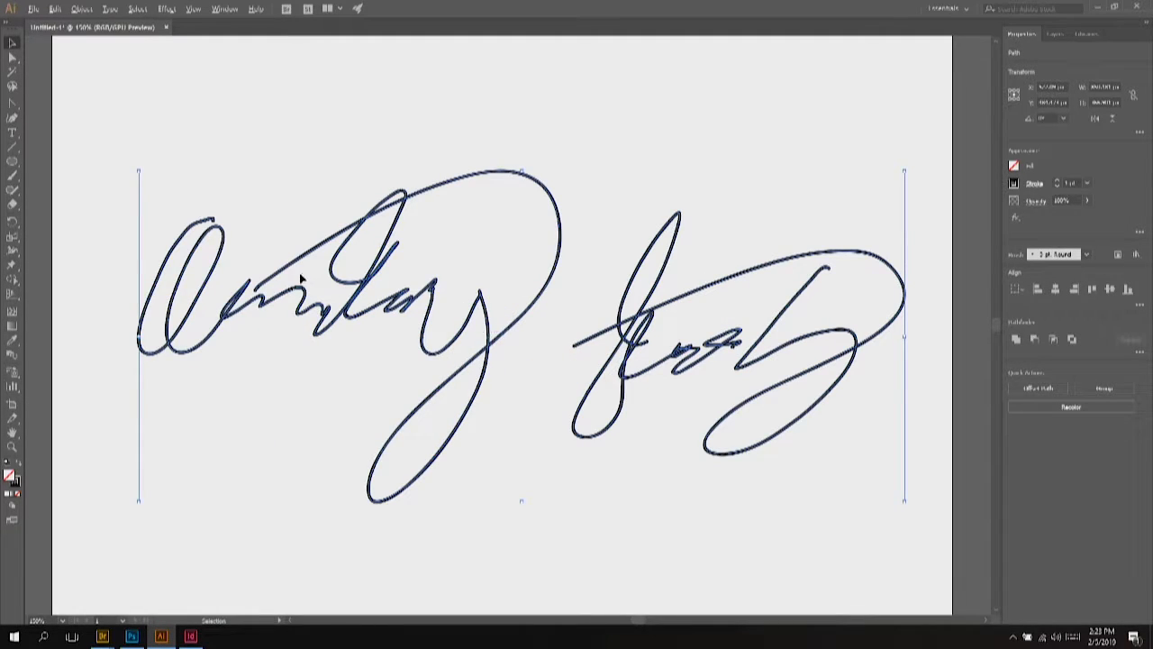
scroll(350, 284, "down", 2)
scroll(350, 284, "up", 1)
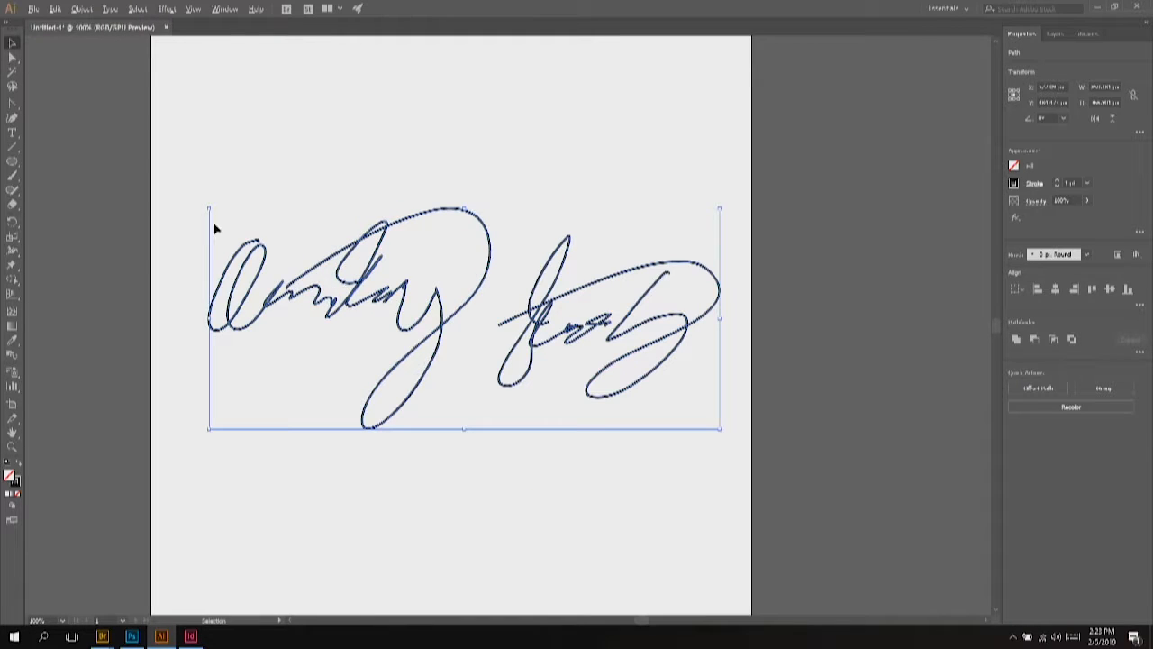
scroll(102, 158, "up", 2)
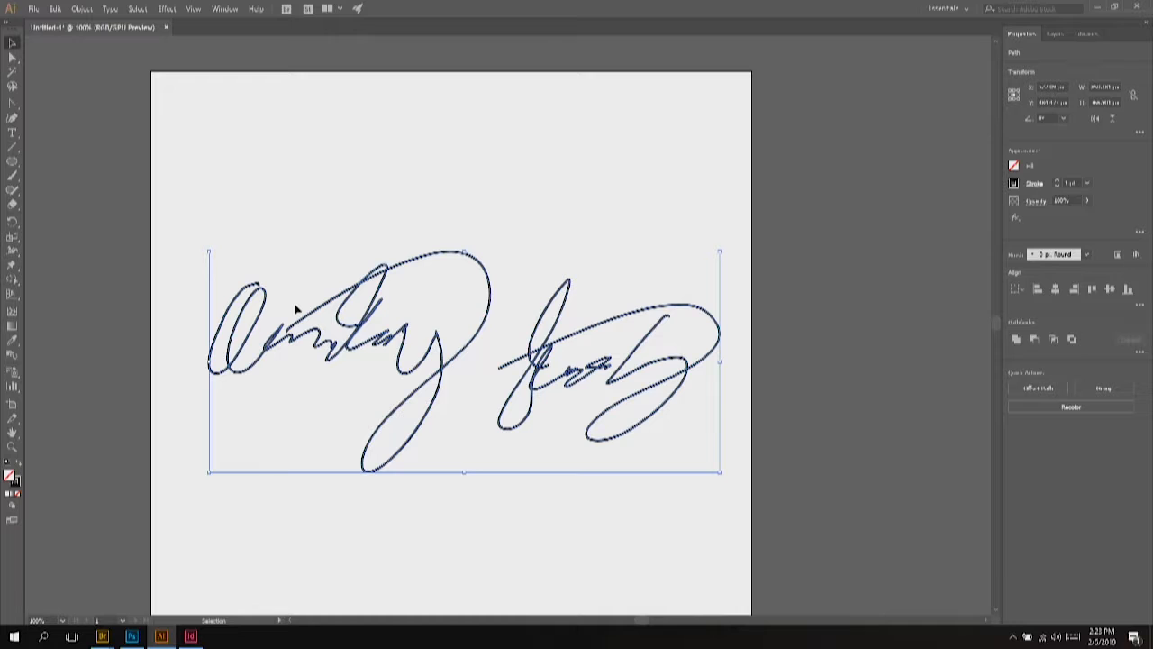
Step: Draw a small thin ellipse and a longer thin ellipse above the artboard
left_click(12, 164)
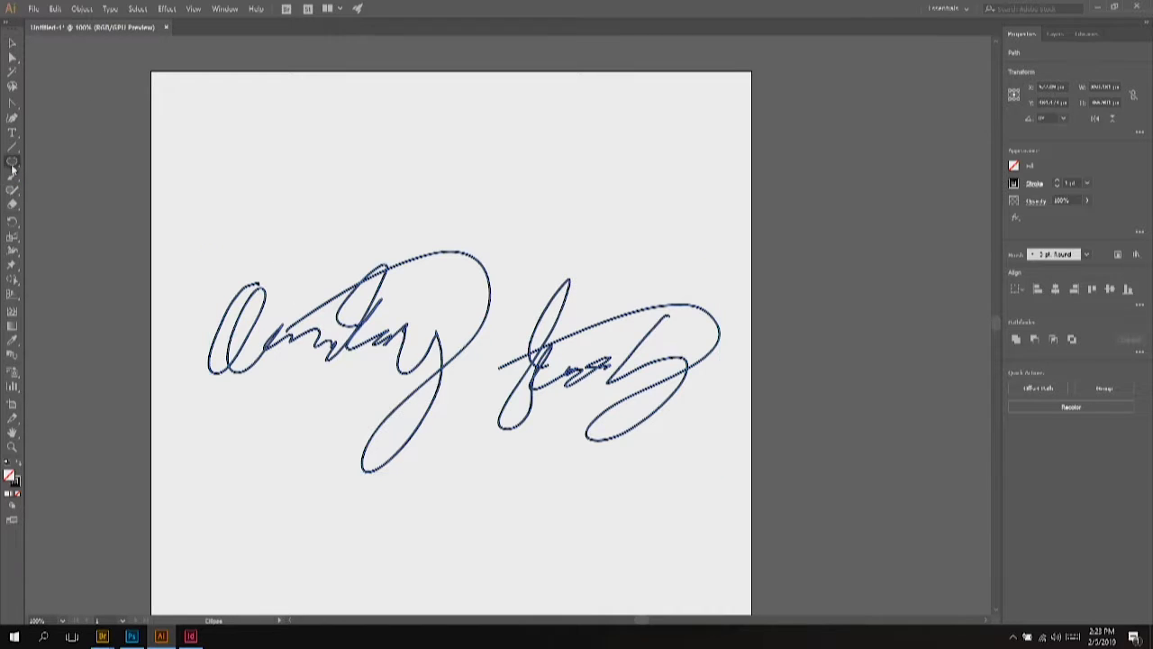
scroll(90, 186, "up", 5)
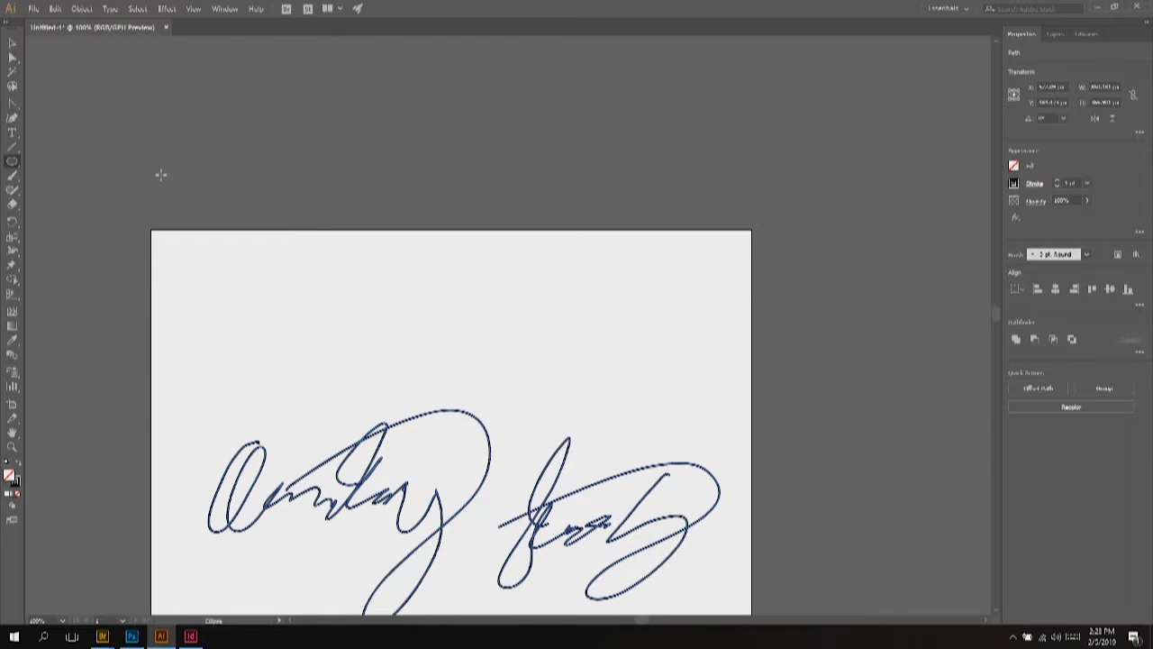
left_click_drag(163, 174, 215, 177)
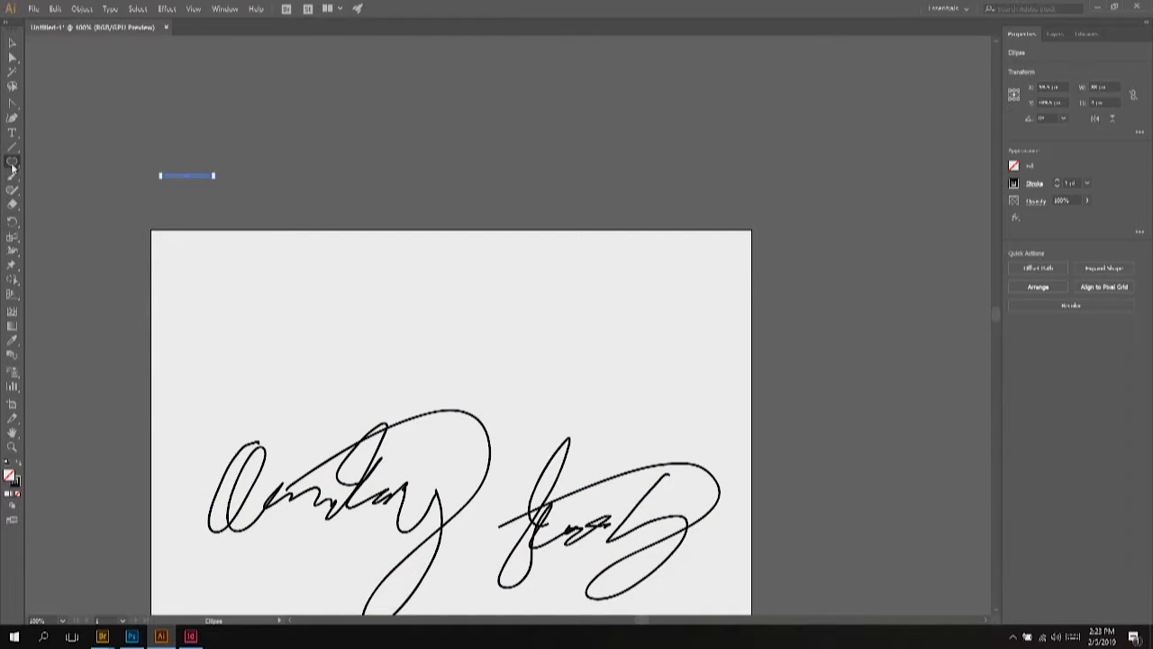
left_click(11, 165)
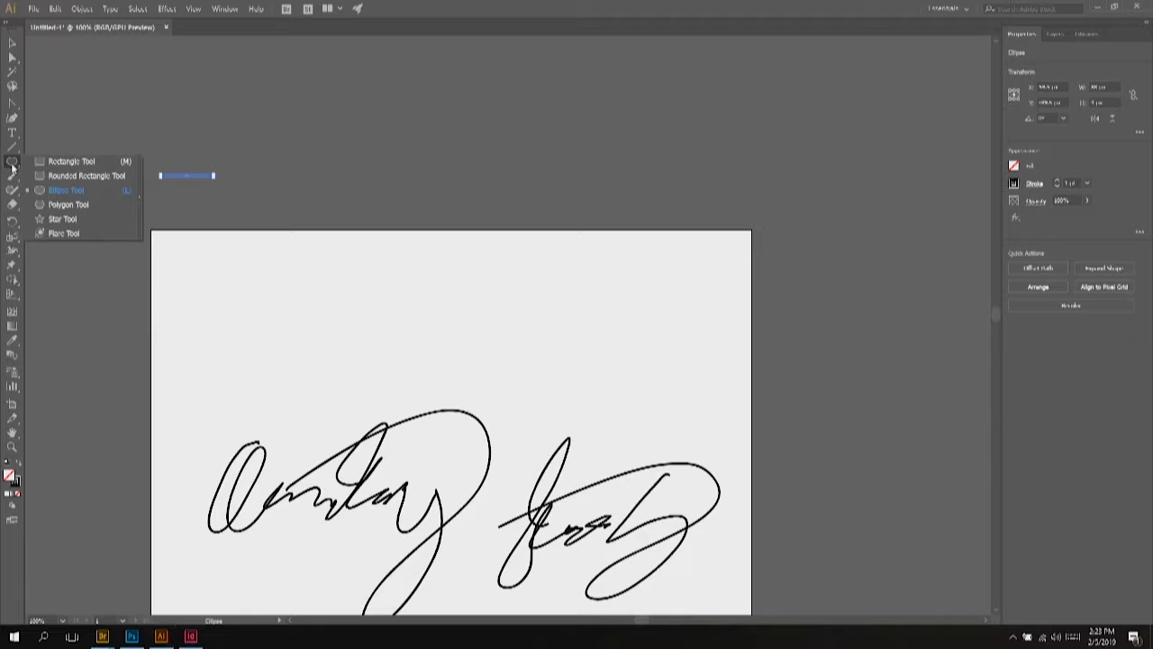
left_click(65, 192)
left_click_drag(153, 142, 341, 147)
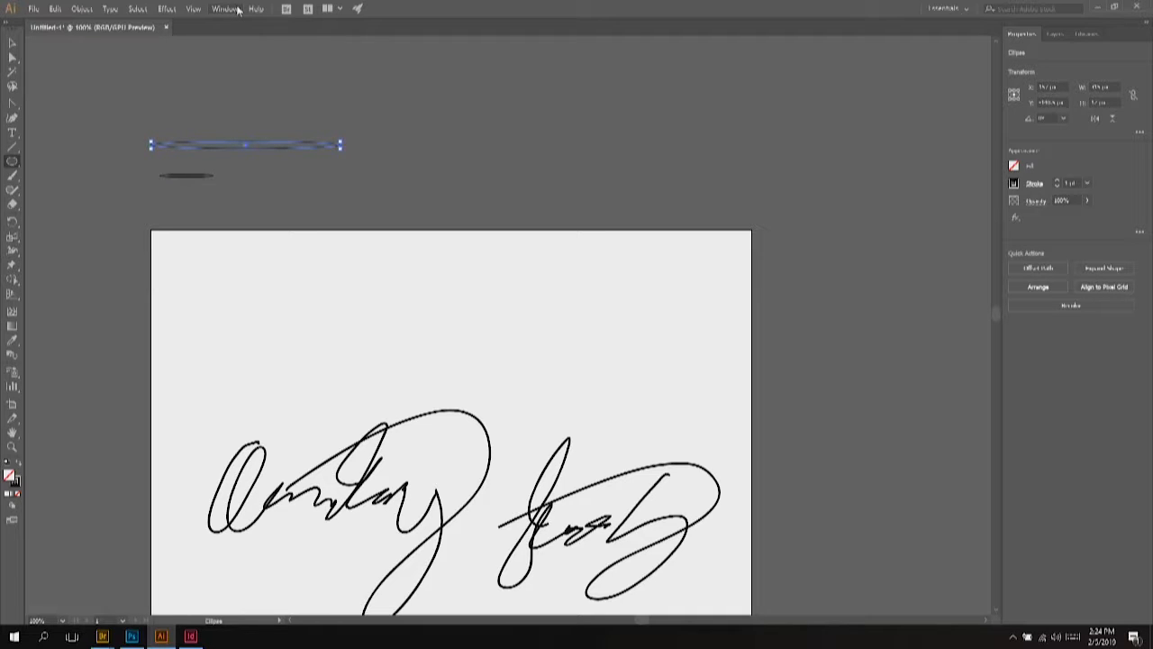
Step: Show the Brushes panel from the Window menu and dock it beside the canvas
left_click(239, 9)
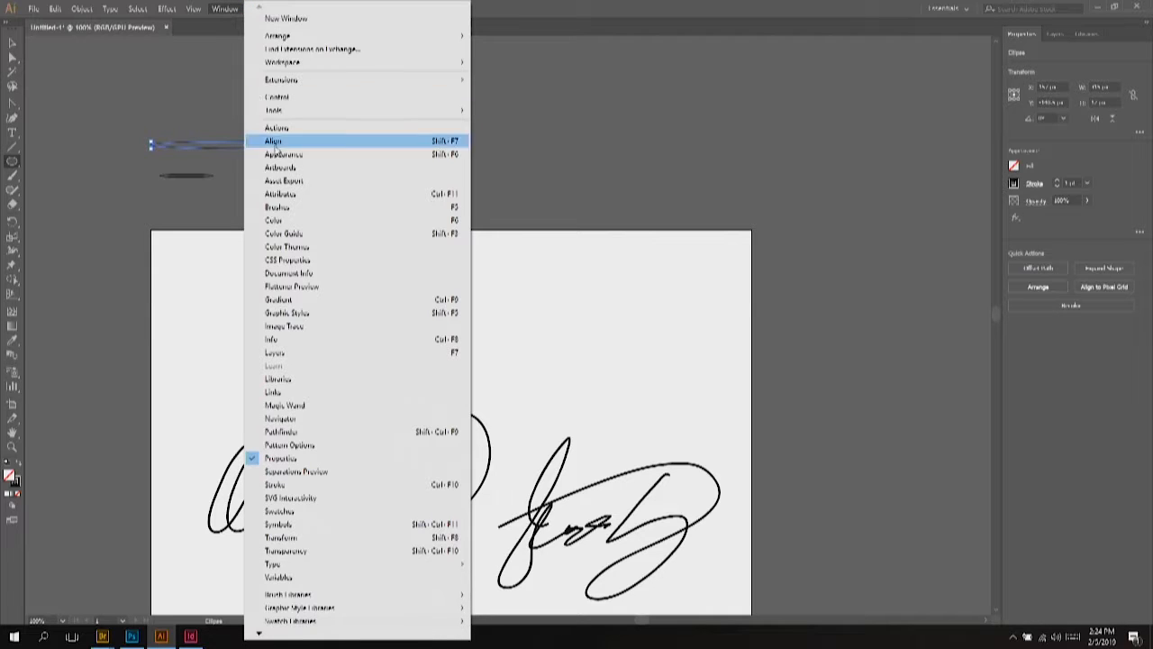
left_click(292, 213)
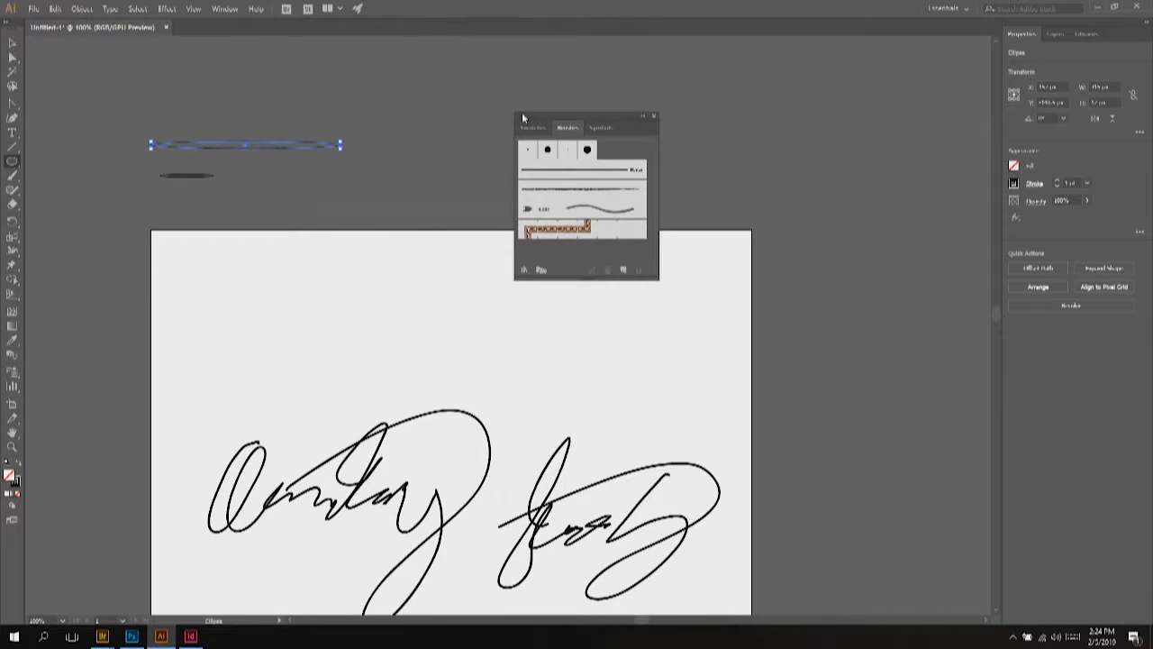
mouse_move(549, 124)
left_mouse_down()
mouse_move(1047, 327)
mouse_move(1062, 621)
left_mouse_up()
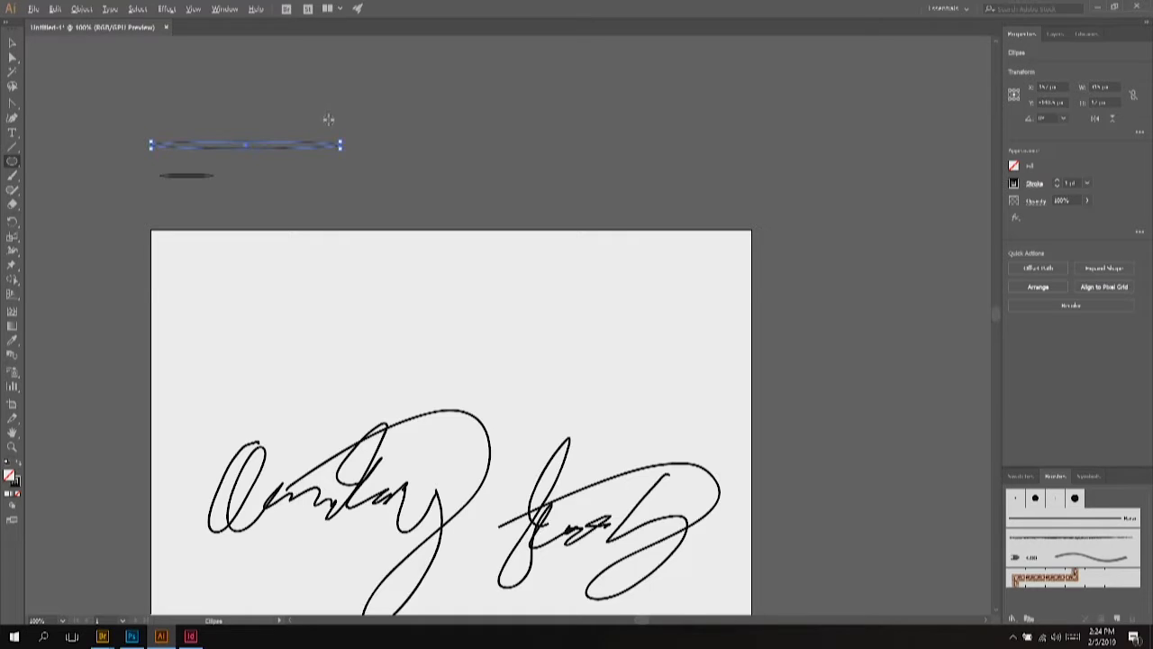
scroll(330, 116, "up", 1)
scroll(100, 173, "up", 2)
scroll(195, 188, "down", 2)
scroll(206, 168, "up", 1)
scroll(276, 186, "up", 2)
scroll(382, 278, "left", 4)
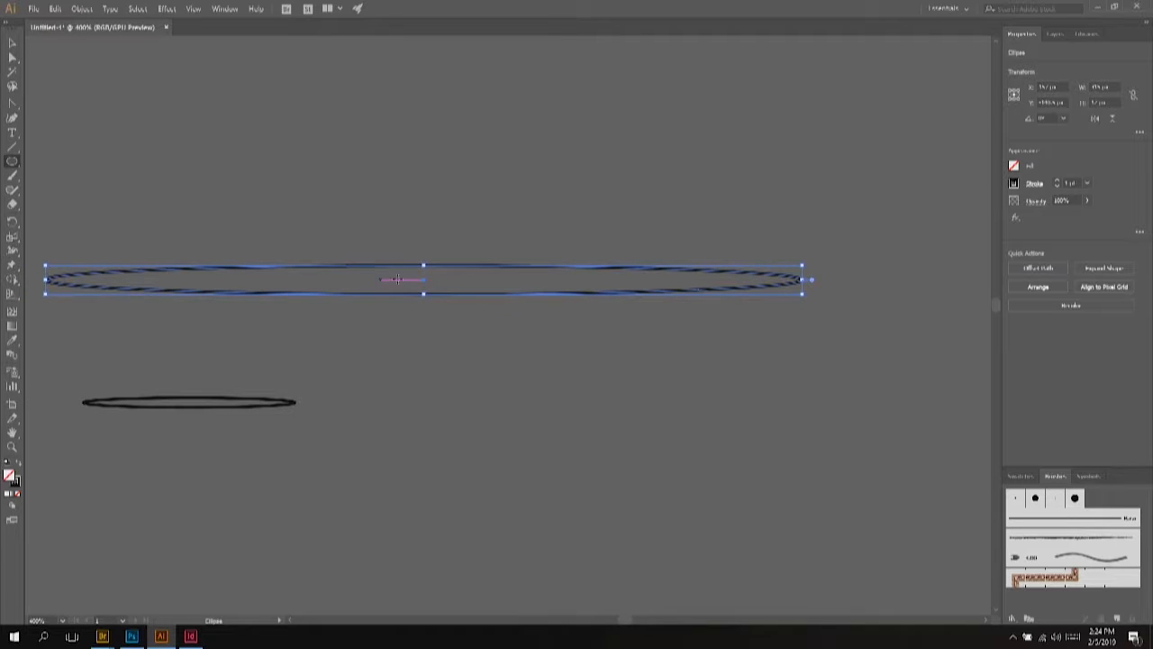
Step: Select the long thin ellipse and swap its fill and stroke so it becomes solid black with no outline
left_click(13, 42)
left_click(218, 174)
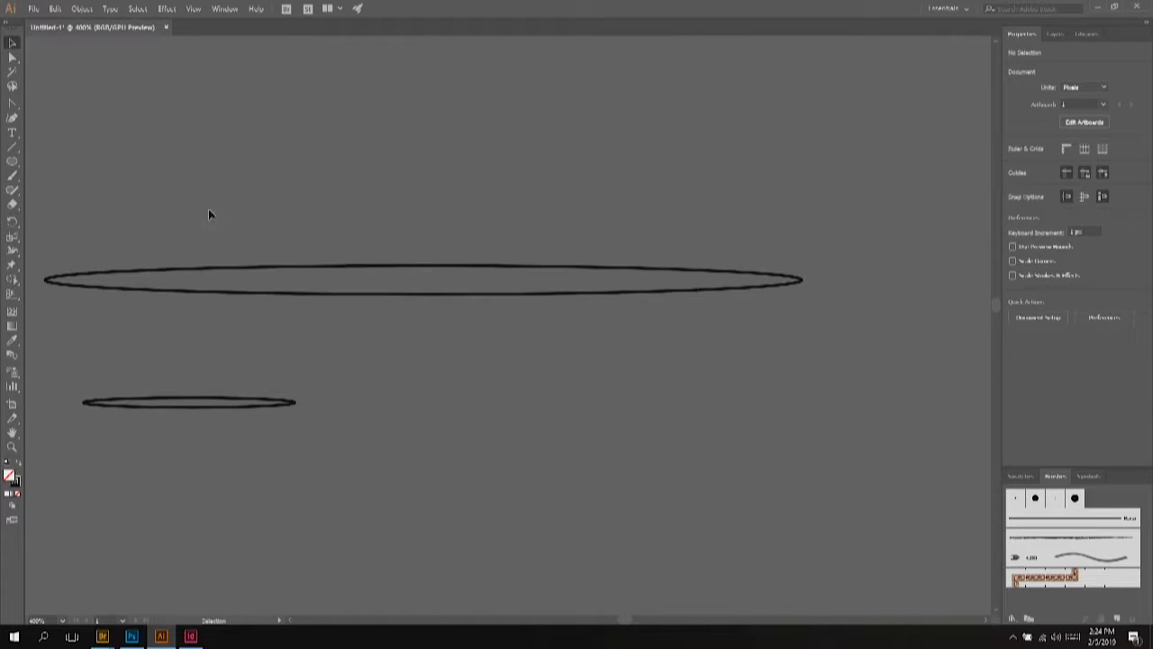
left_click(289, 267)
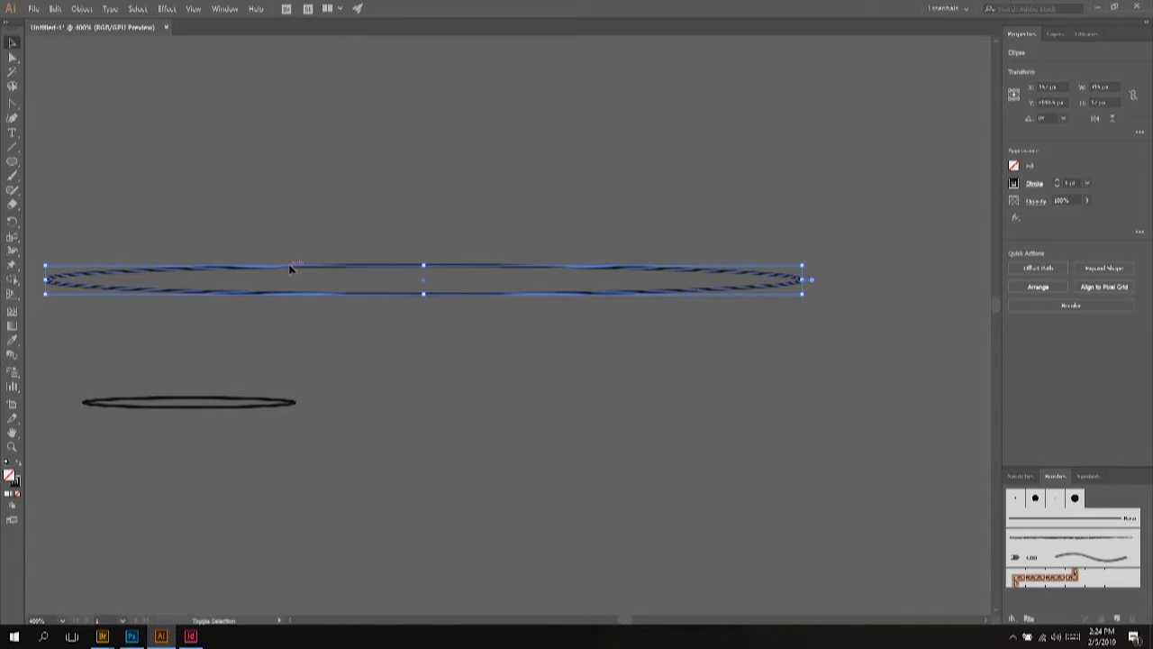
key("shift+x")
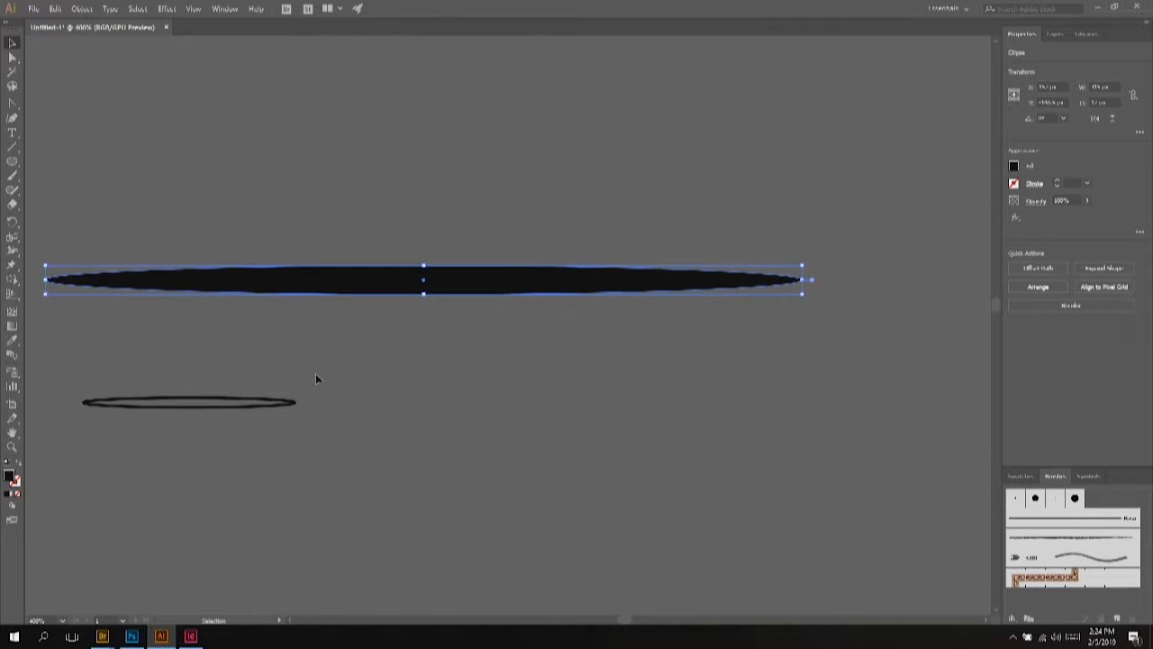
Step: Save the black ellipse as a new art brush, Art Brush 1, with Tints colorization
left_click(1119, 619)
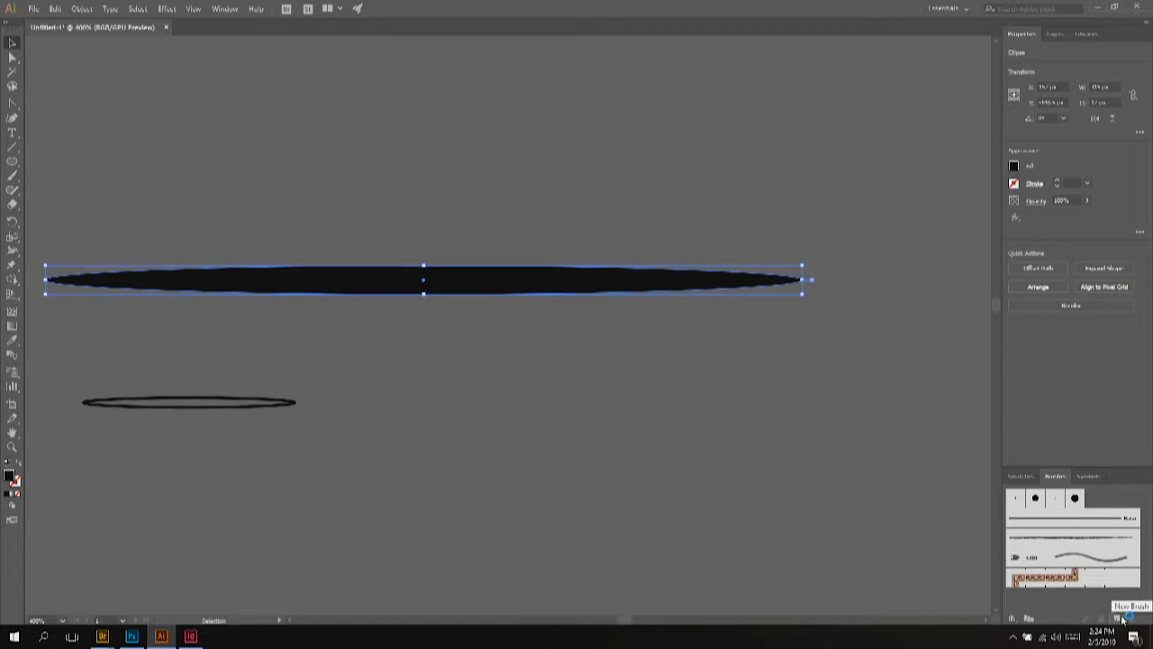
left_click(1118, 619)
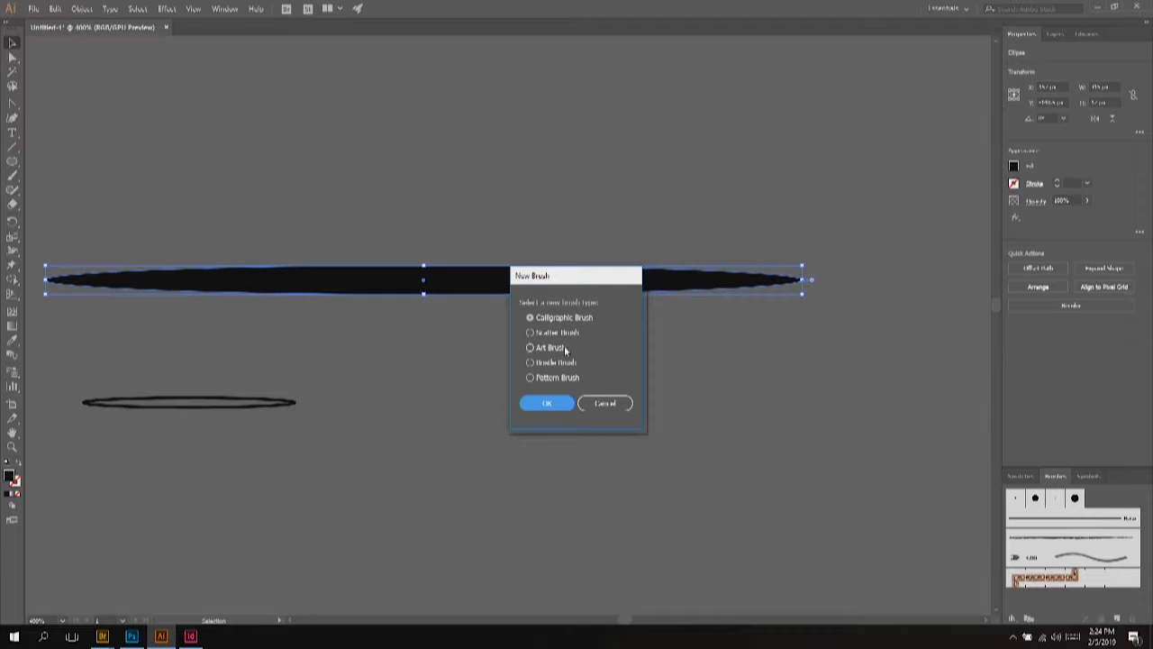
left_click(564, 349)
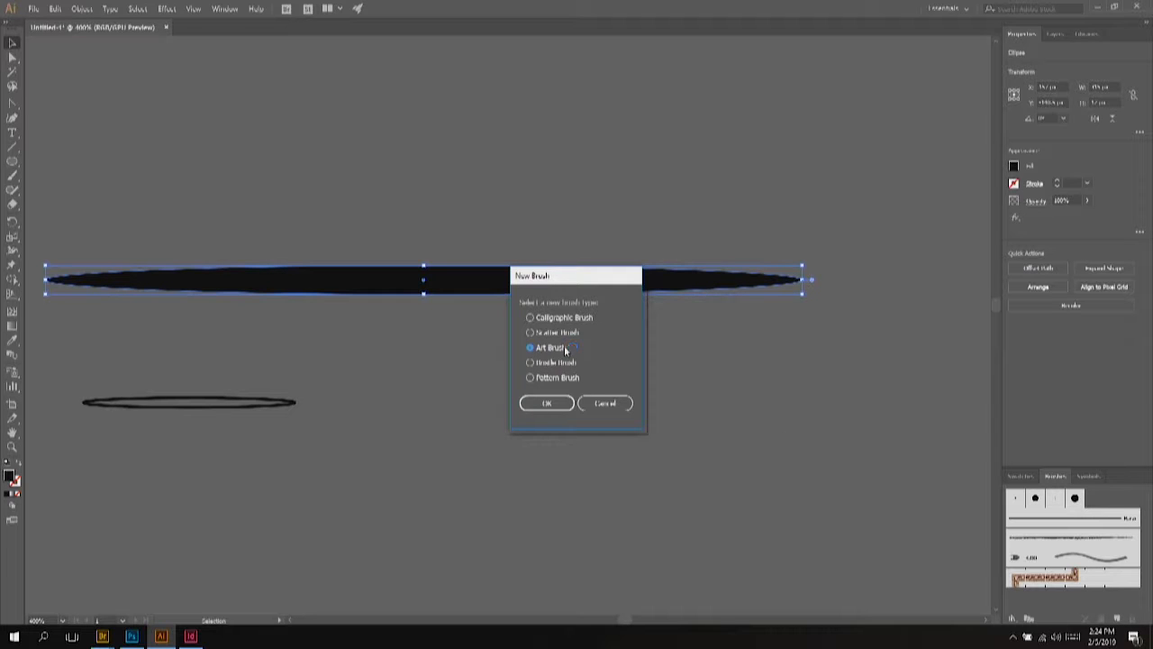
left_click(556, 407)
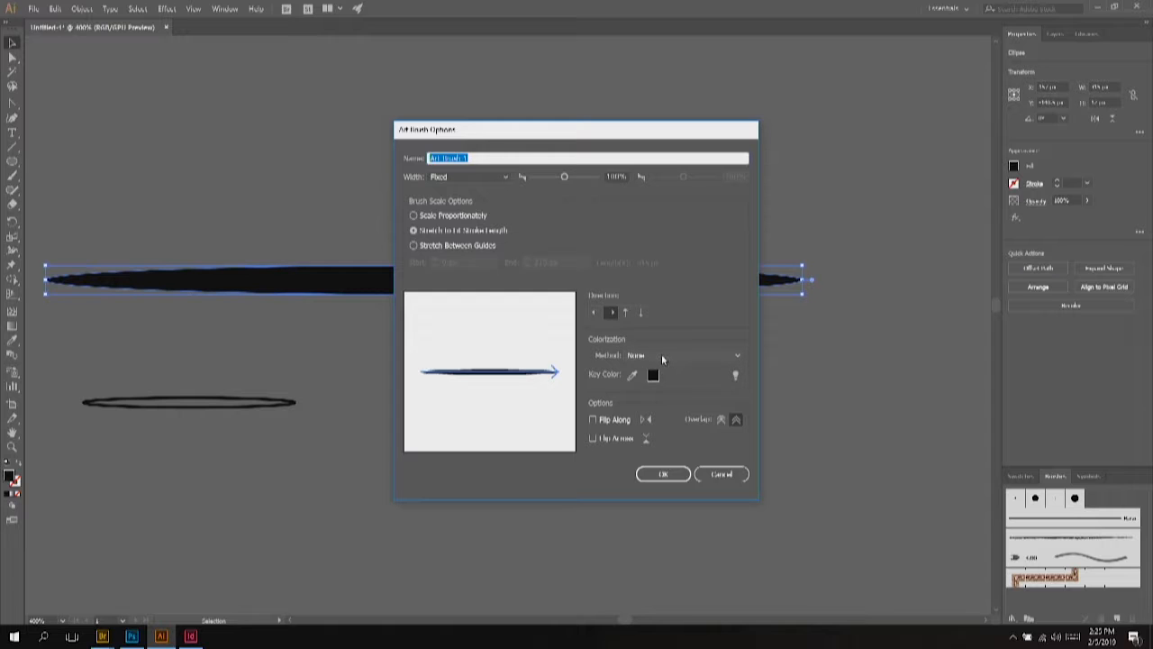
left_click(661, 354)
left_click(663, 383)
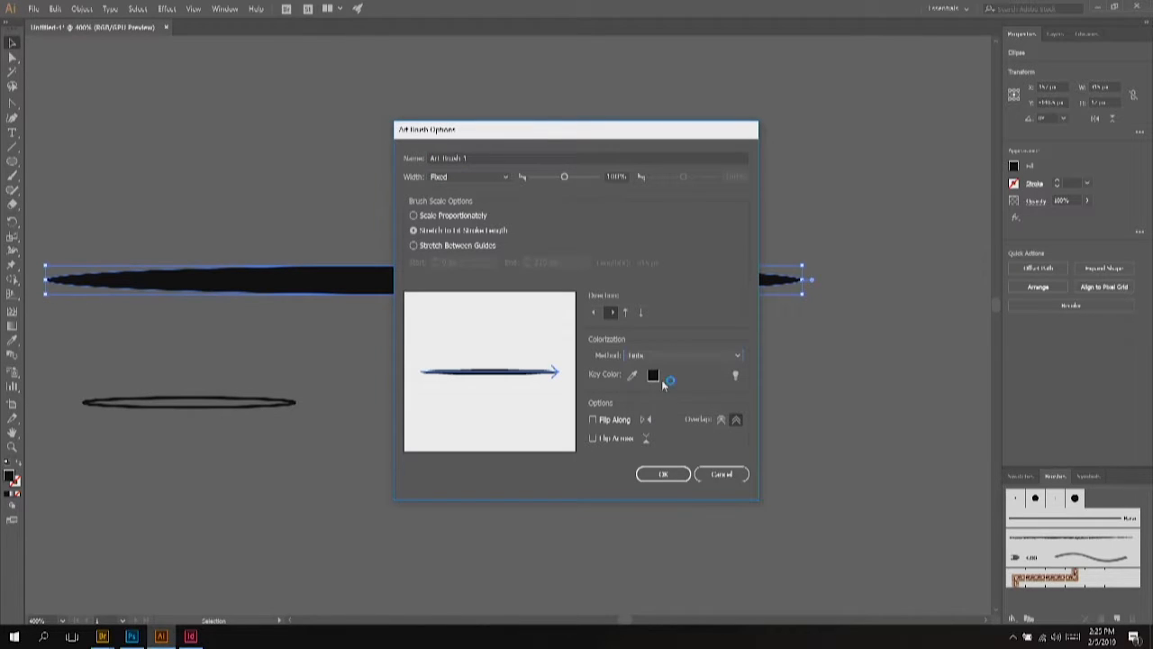
left_click(664, 473)
Step: Select the signature paths and apply Art Brush 1 to them
scroll(581, 387, "down", 3)
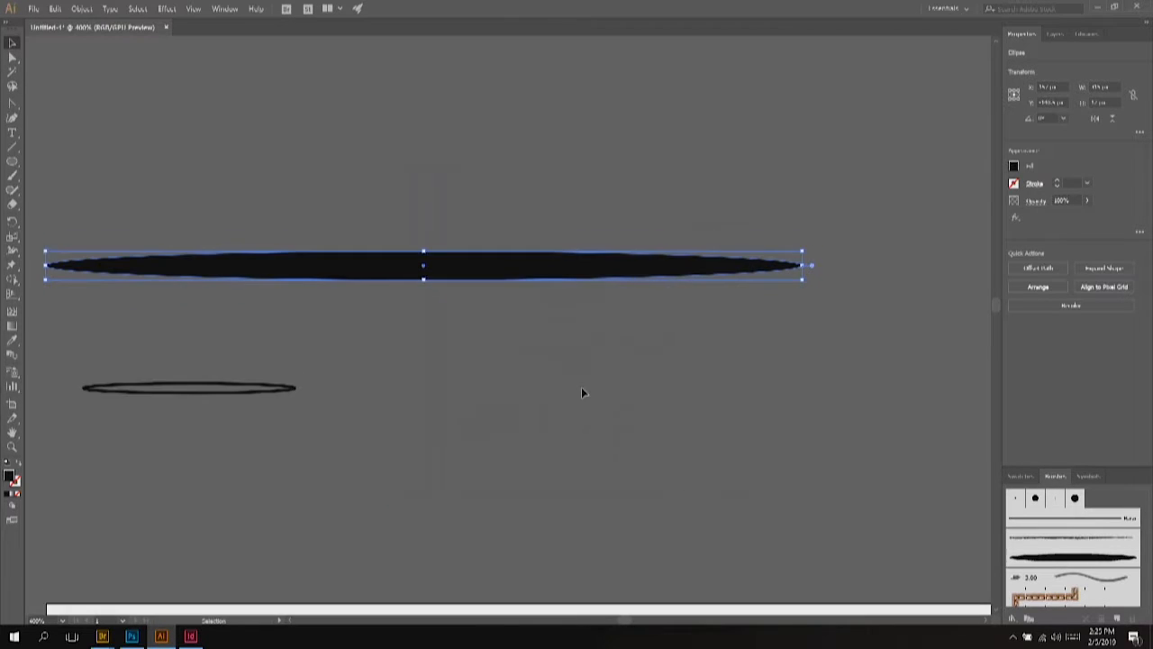
scroll(582, 390, "down", 3)
scroll(581, 394, "down", 6)
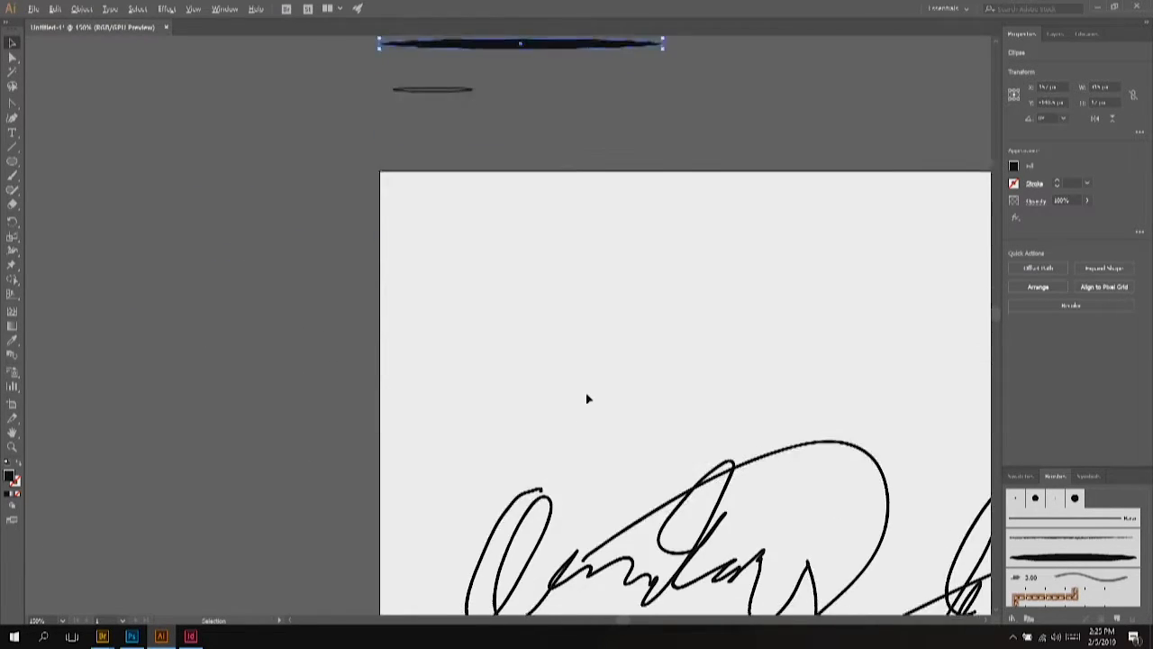
scroll(586, 397, "down", 3)
left_click(12, 44)
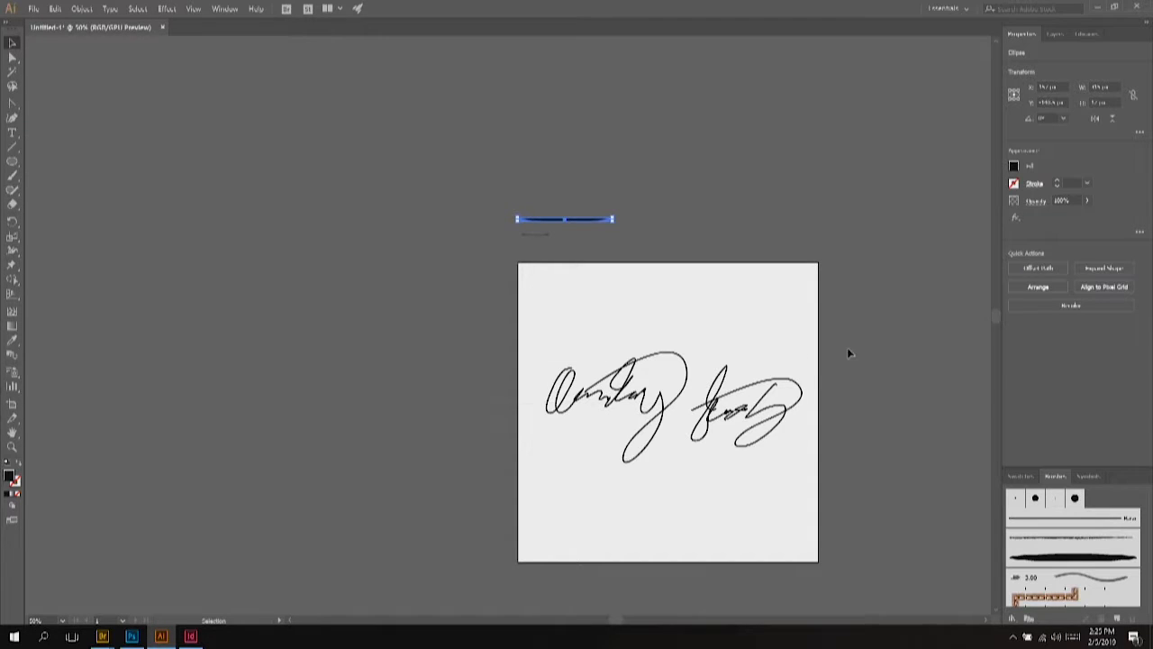
left_click_drag(846, 353, 792, 406)
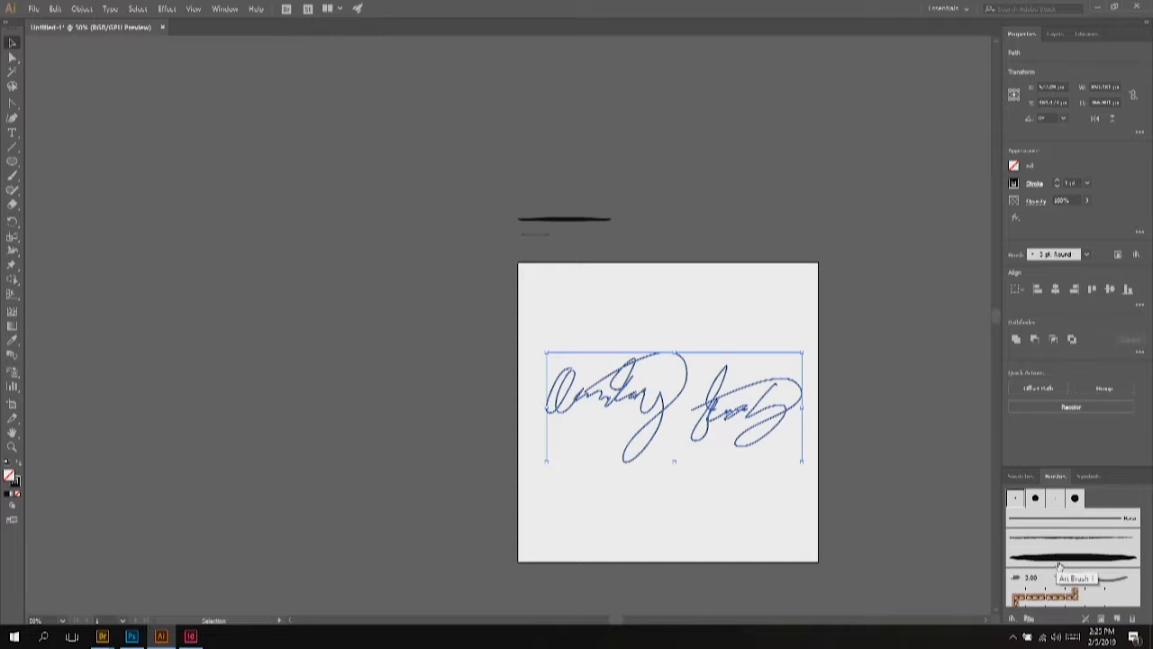
left_click(1058, 559)
Step: Scroll around to inspect the brushed signature, ending with the Selection Tool active
scroll(781, 427, "up", 2)
scroll(811, 381, "down", 1)
scroll(774, 402, "up", 1)
scroll(773, 408, "up", 1)
scroll(748, 455, "down", 2)
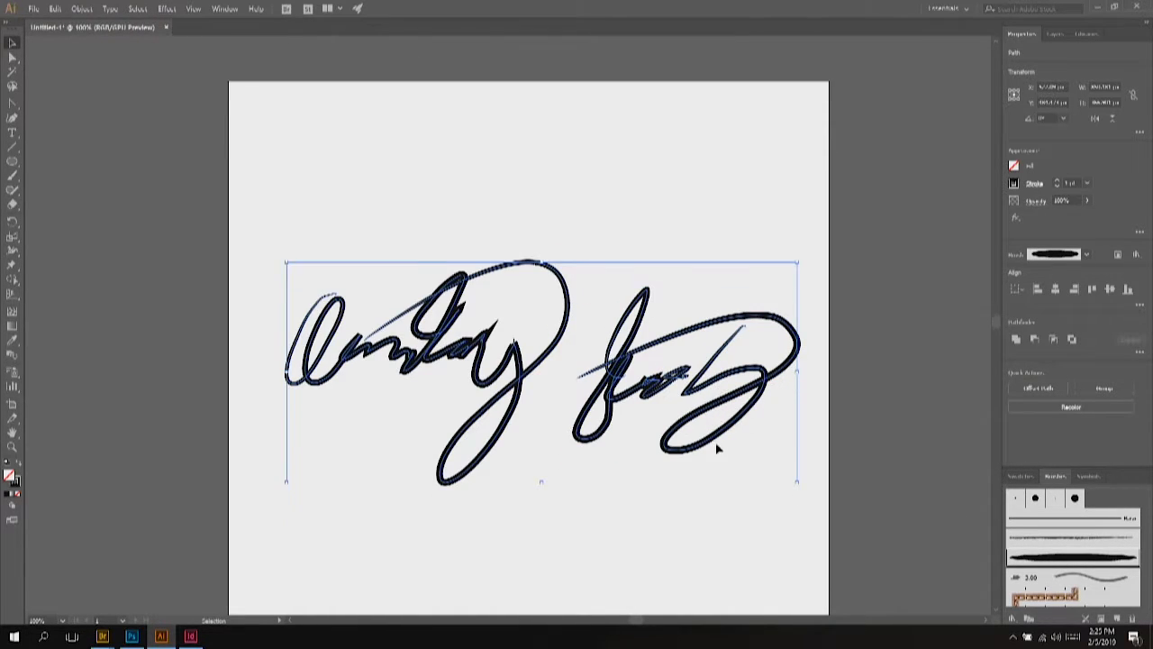
key("a")
scroll(633, 386, "right", 2)
scroll(633, 385, "right", 1)
key("v")
scroll(649, 383, "up", 1)
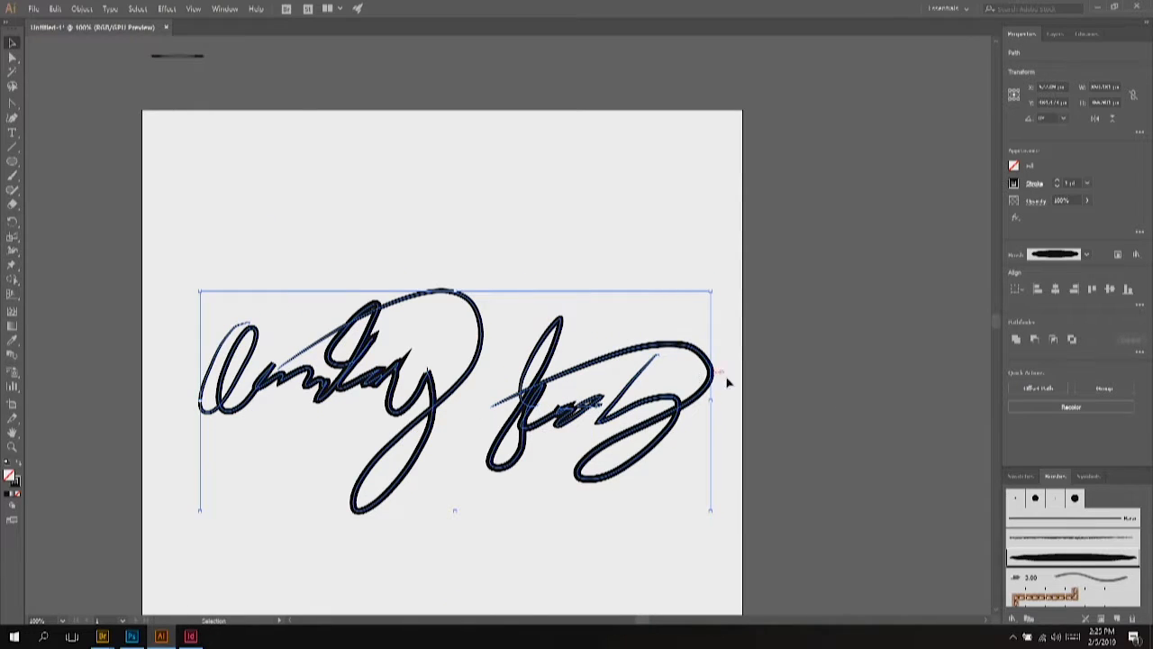
Step: Slightly reduce Art Brush 1's width with Preview on, and apply it to the existing signature strokes
double_click(1068, 560)
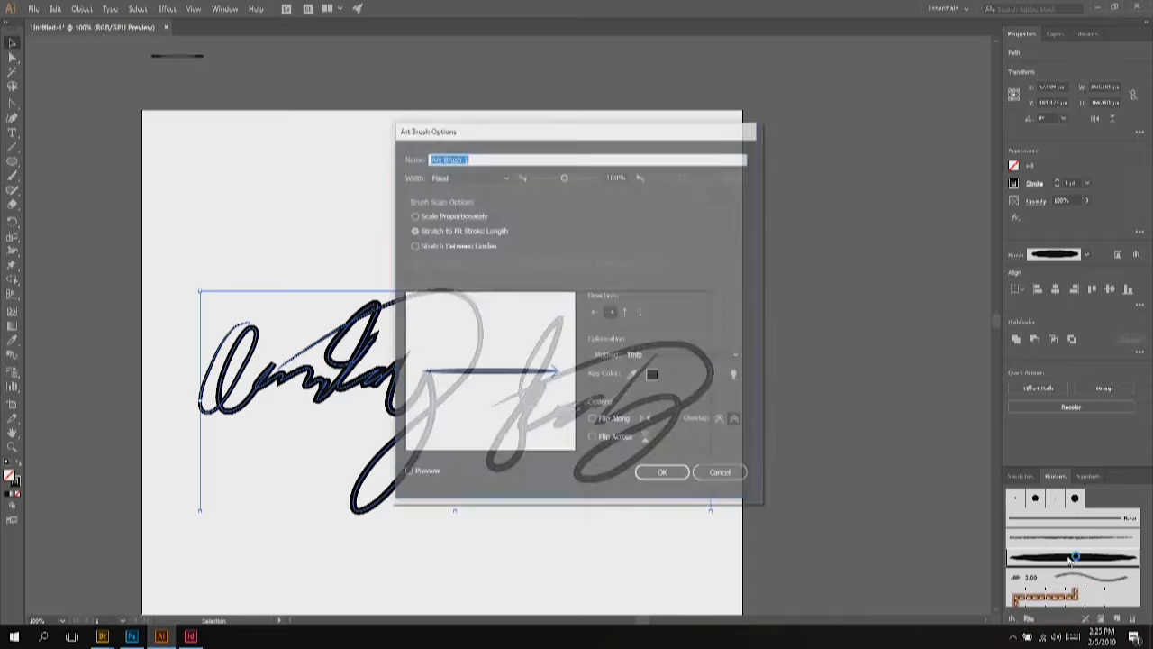
mouse_move(509, 135)
left_mouse_down()
mouse_move(720, 92)
mouse_move(806, 88)
mouse_move(822, 118)
left_mouse_up()
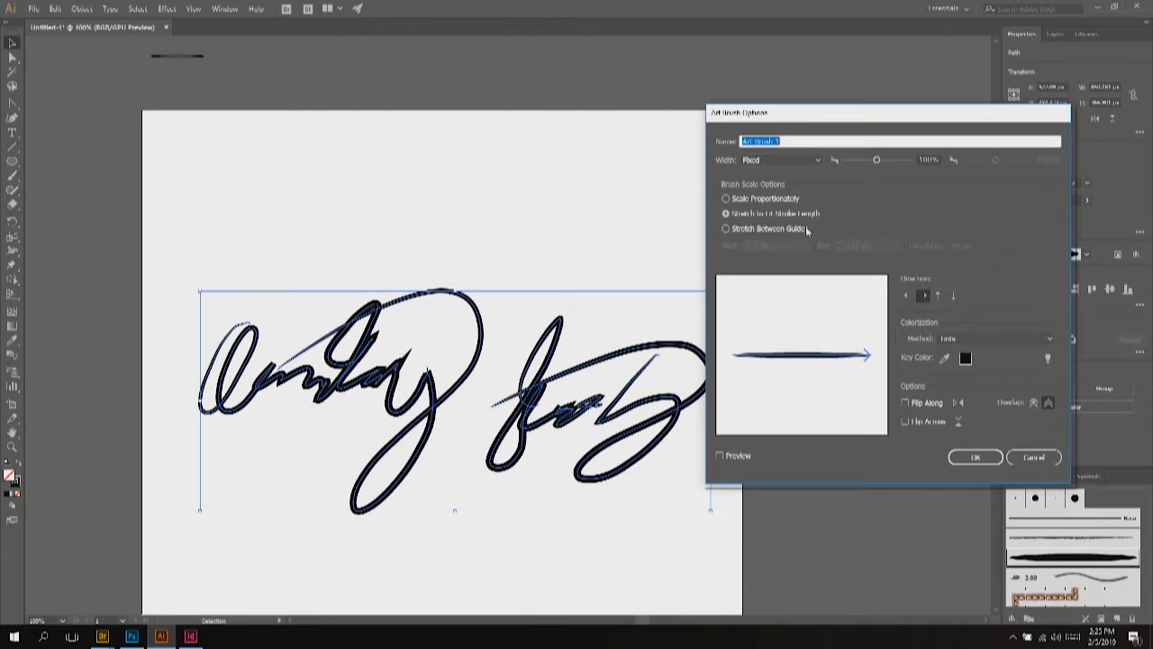
left_click(738, 455)
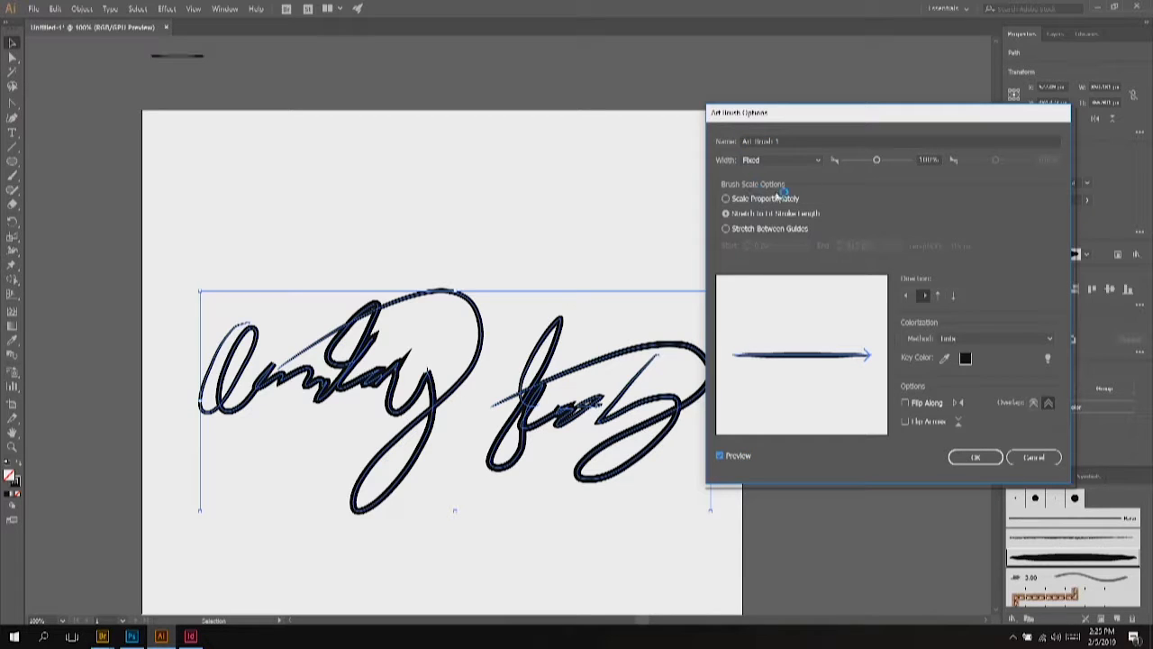
left_click_drag(875, 161, 852, 160)
left_click(973, 456)
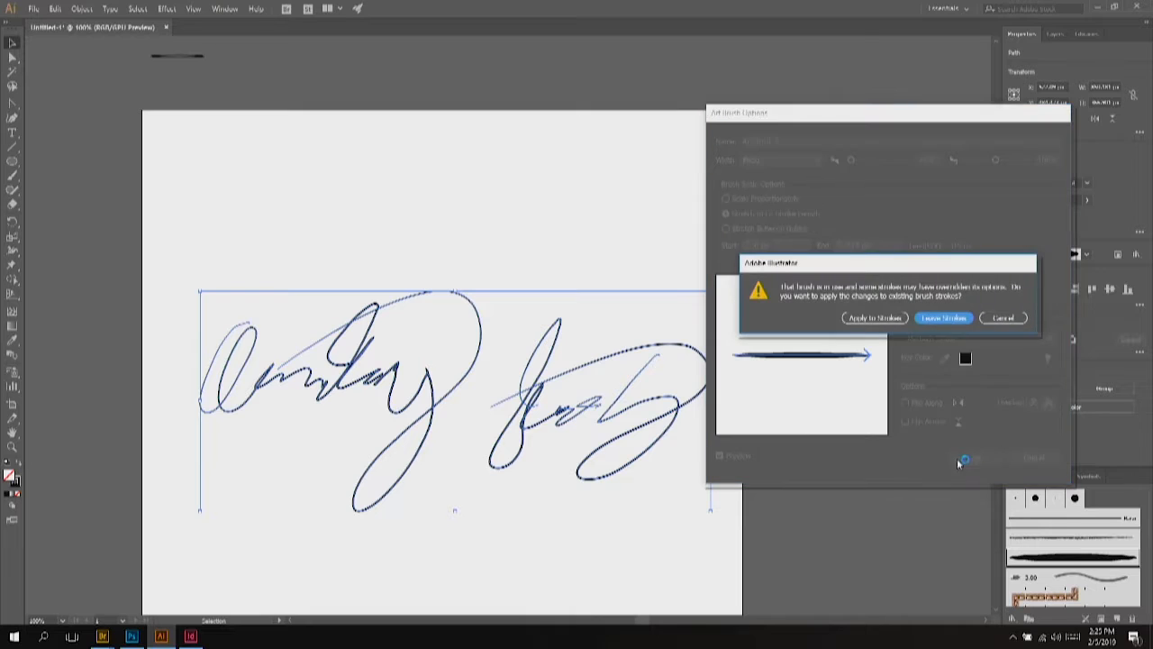
left_click(873, 318)
left_click(201, 172)
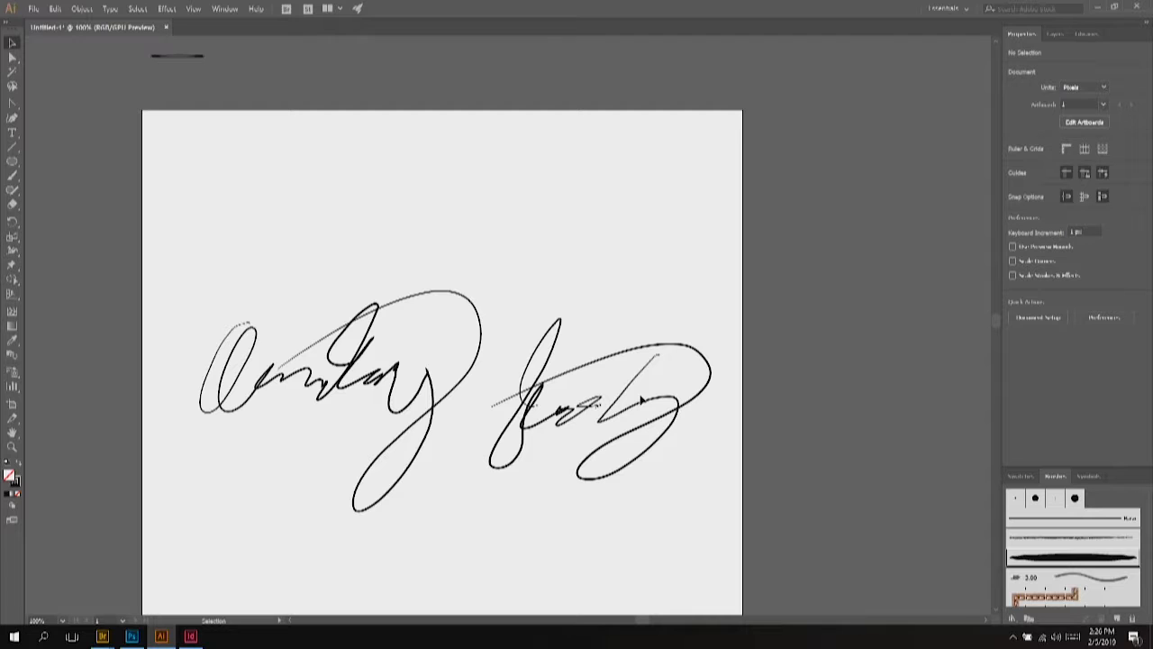
Step: Create a new 1000 × 1000 px document
left_click(33, 9)
left_click(45, 20)
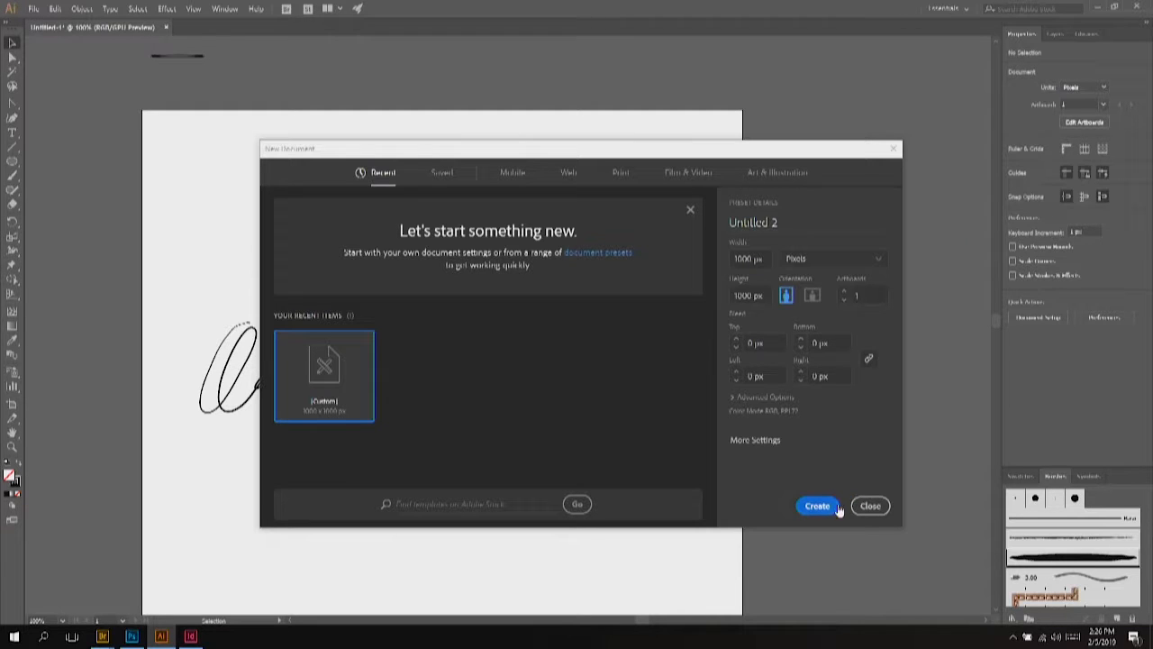
left_click(821, 508)
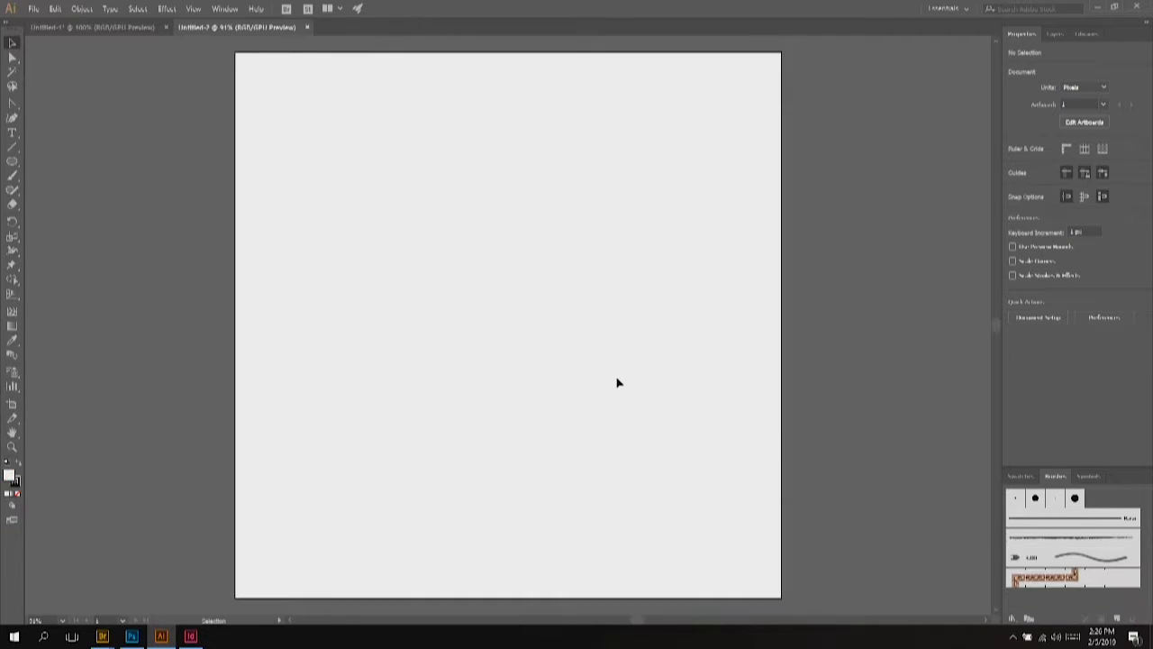
scroll(593, 317, "down", 1)
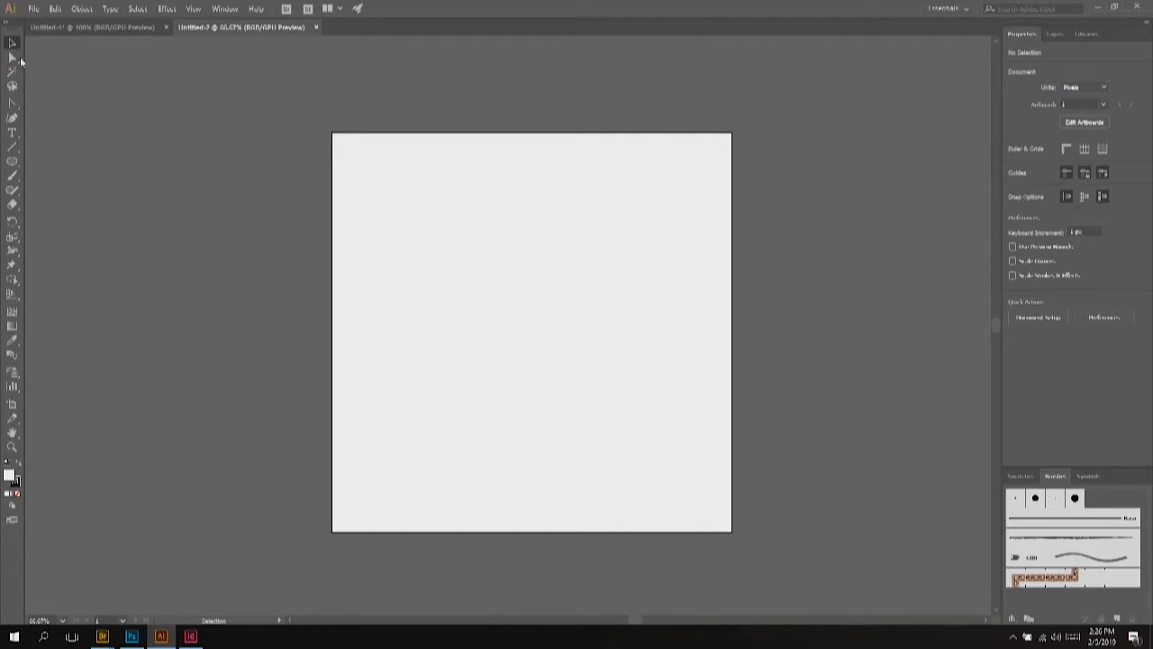
Step: Place the scanned signature image from the Desktop and center it on the artboard
left_click(33, 8)
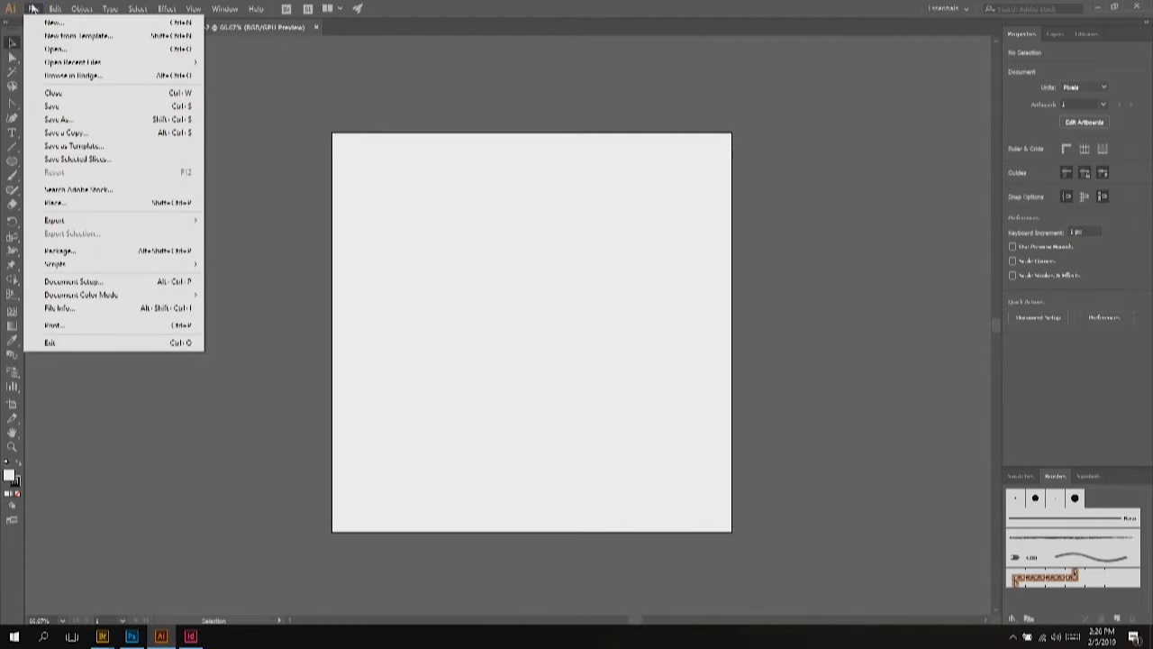
left_click(142, 204)
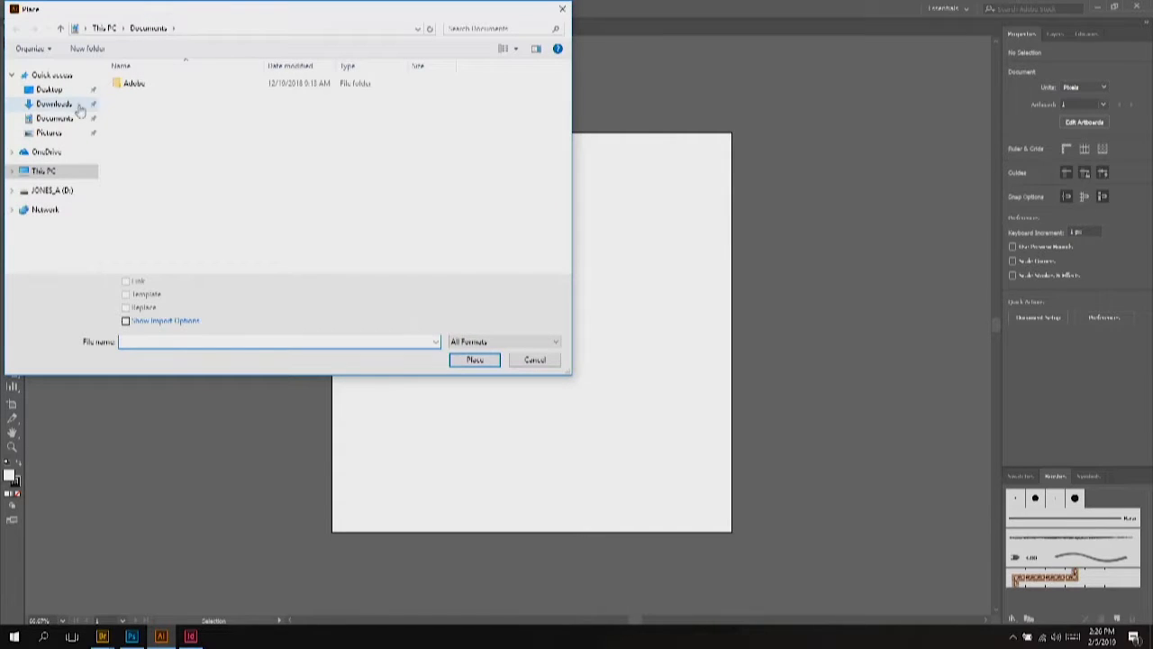
left_click(49, 89)
double_click(228, 120)
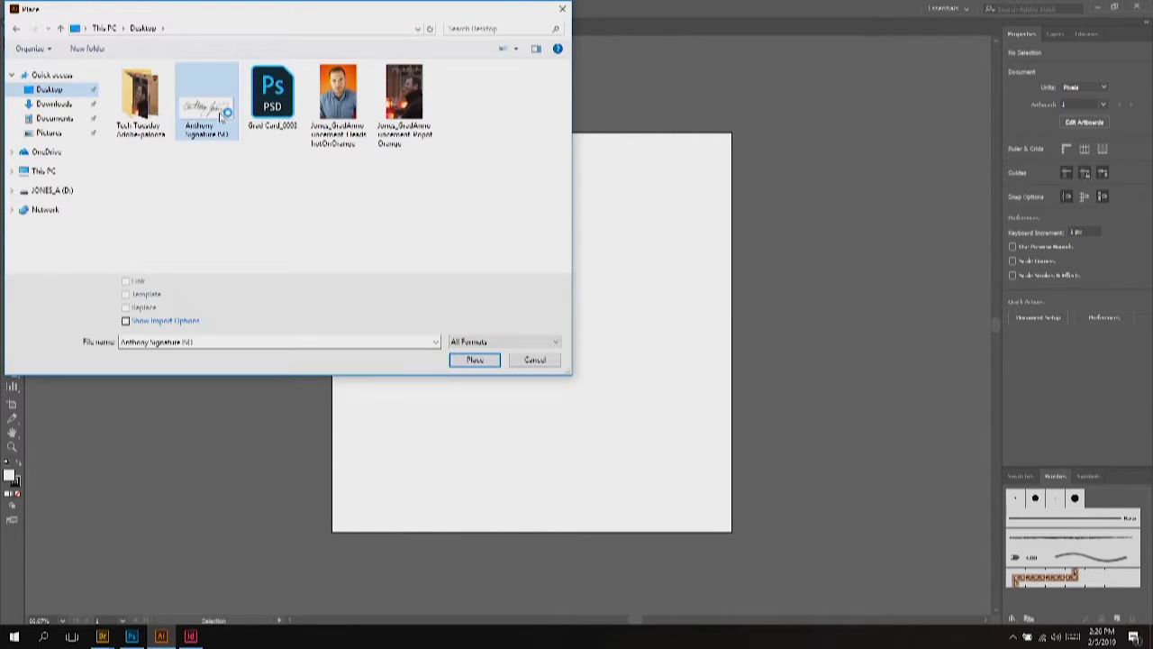
left_click(267, 193)
mouse_move(305, 218)
left_mouse_down()
mouse_move(427, 225)
mouse_move(550, 320)
left_mouse_up()
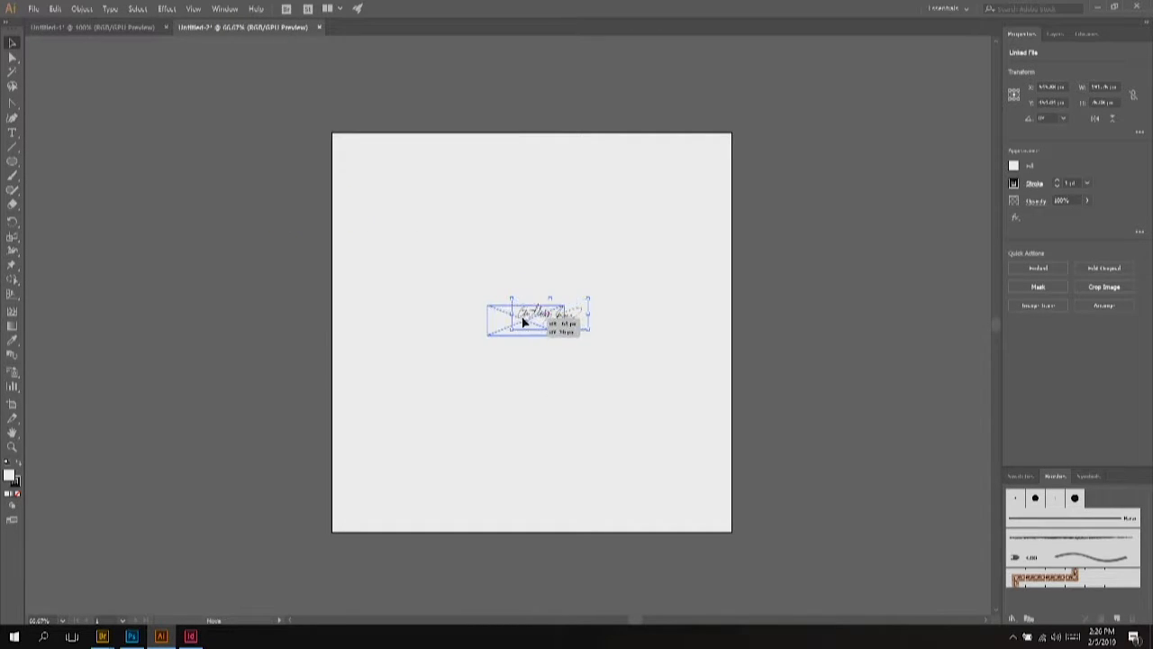
Step: Zoom in on the signature and dock the Pathfinder panel with the right-hand panels
key("ctrl+plus")
key("ctrl+plus")
key("ctrl+plus")
key("ctrl+plus")
key("ctrl+plus")
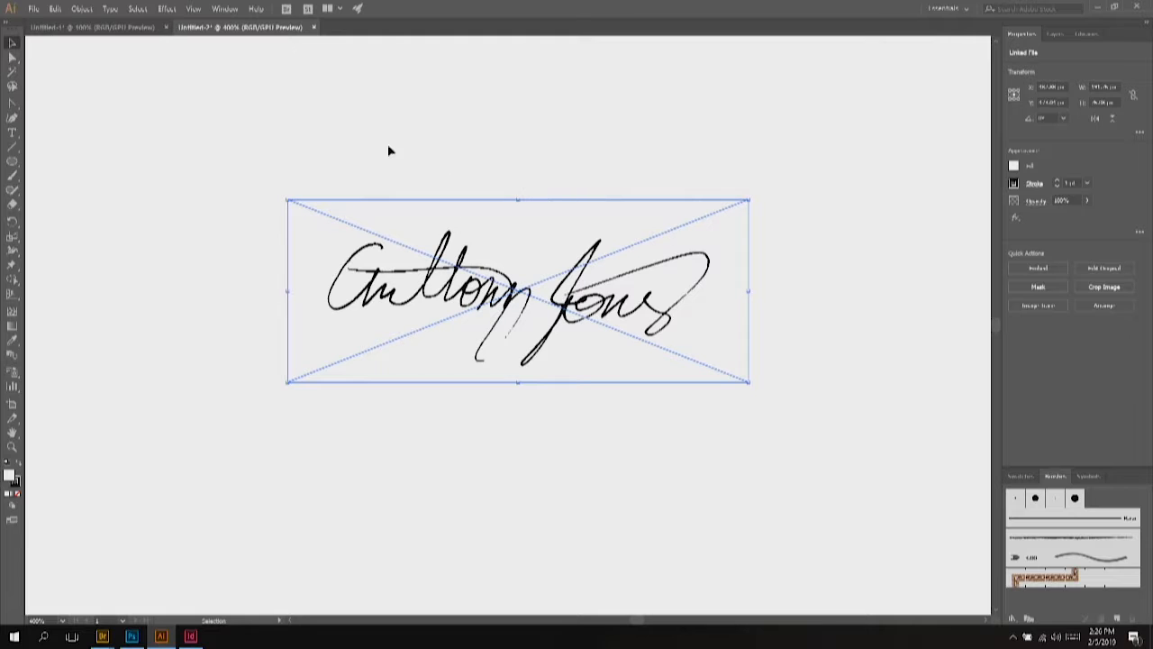
left_click(225, 8)
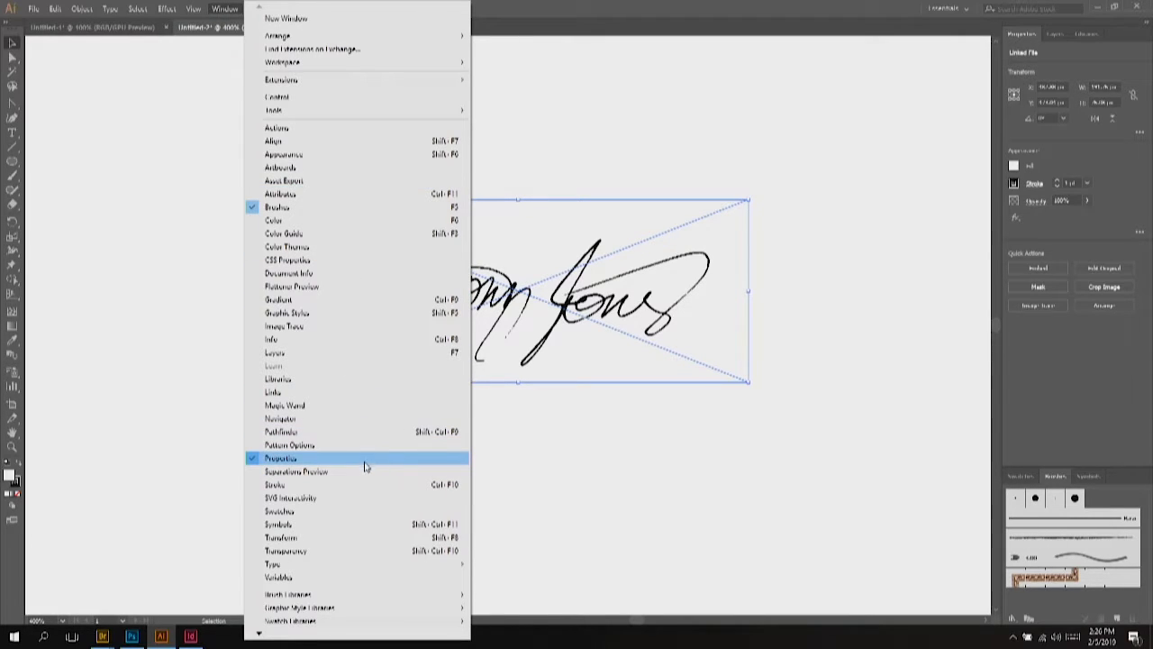
left_click(365, 432)
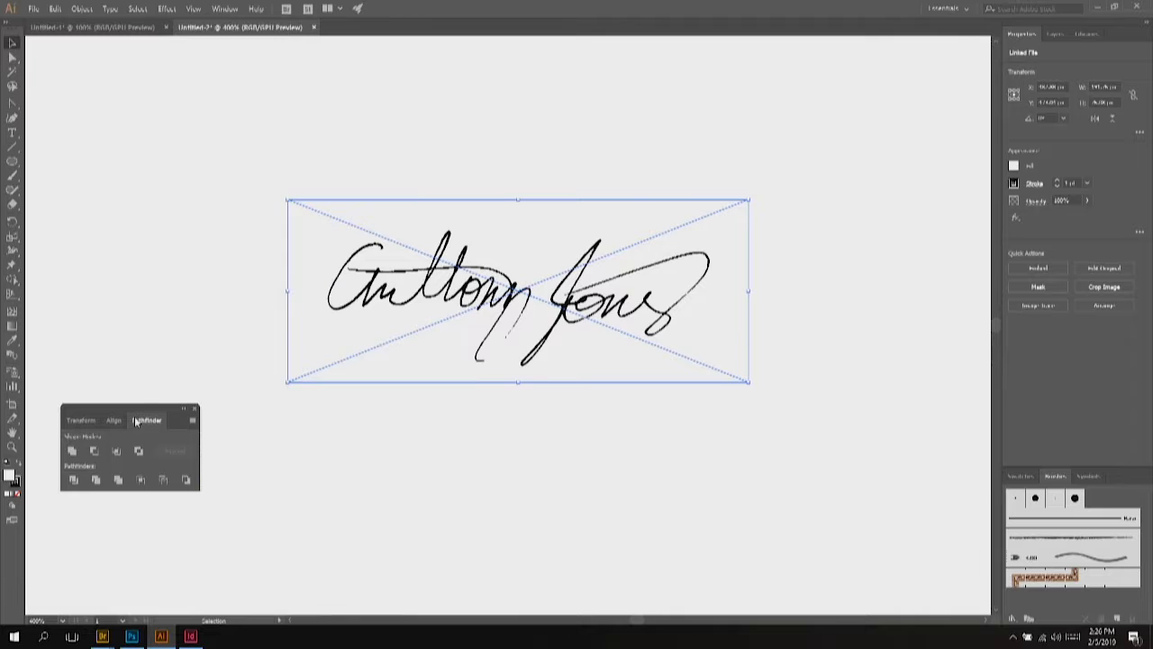
left_click_drag(135, 403, 766, 494)
mouse_move(168, 408)
left_mouse_down()
mouse_move(1060, 541)
mouse_move(1098, 572)
mouse_move(1104, 619)
left_mouse_up()
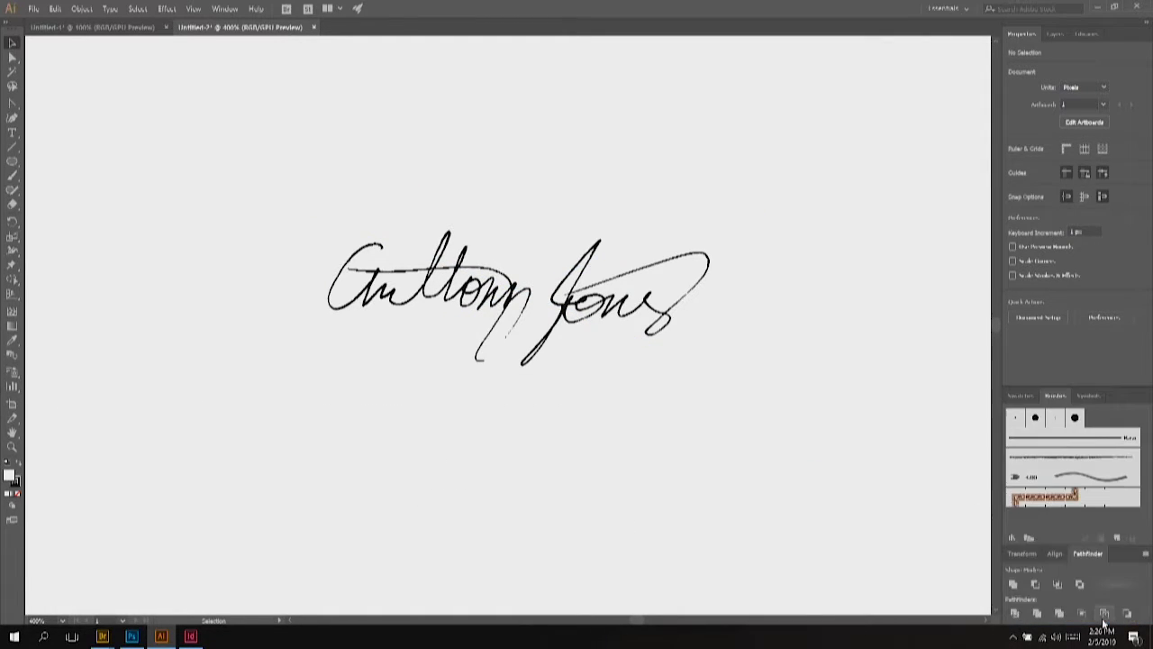
Step: Reselect the signature image and check the Layers list before returning to Properties
left_click(566, 307)
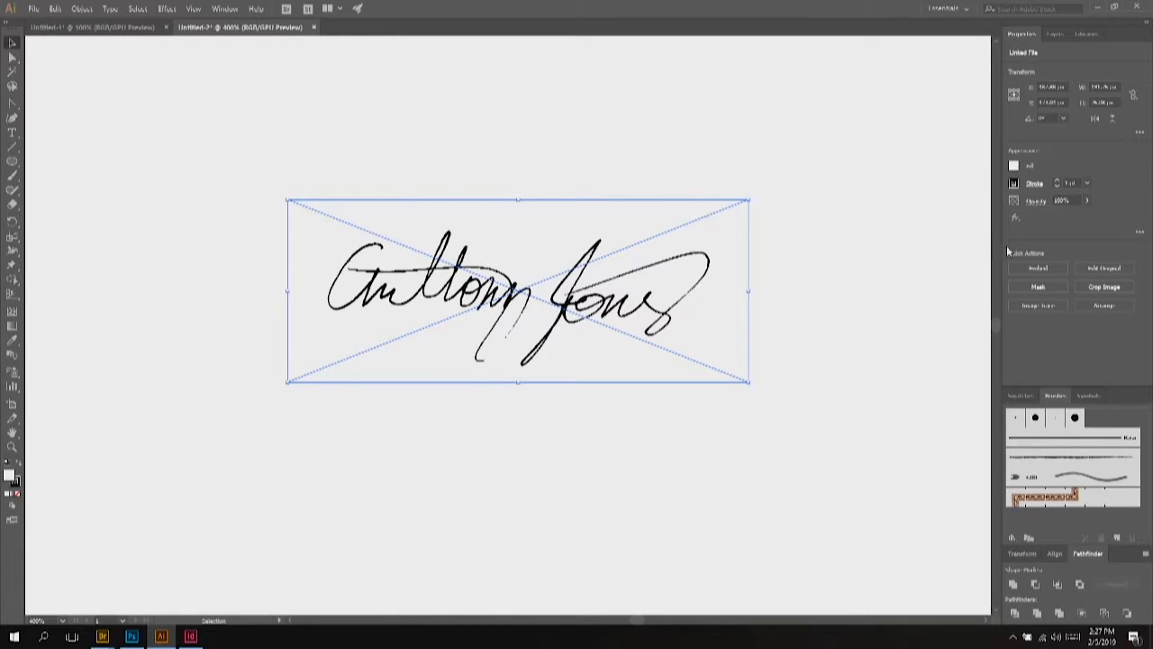
left_click(1054, 33)
left_click(1085, 33)
left_click(1038, 34)
left_click(1055, 34)
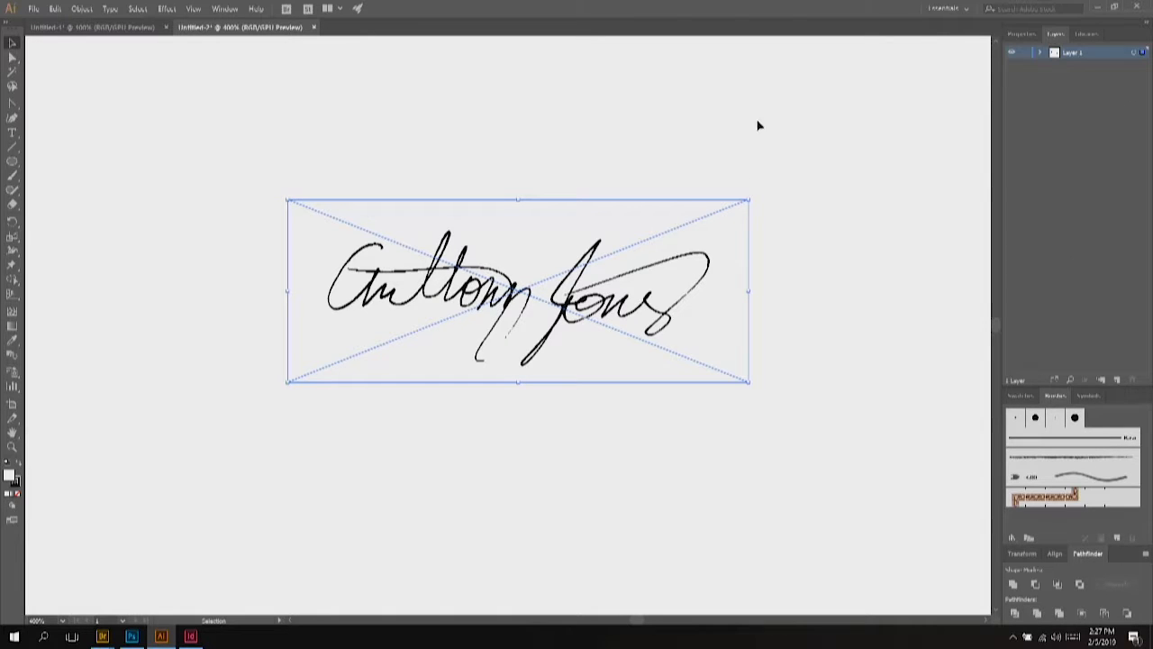
left_click(1016, 33)
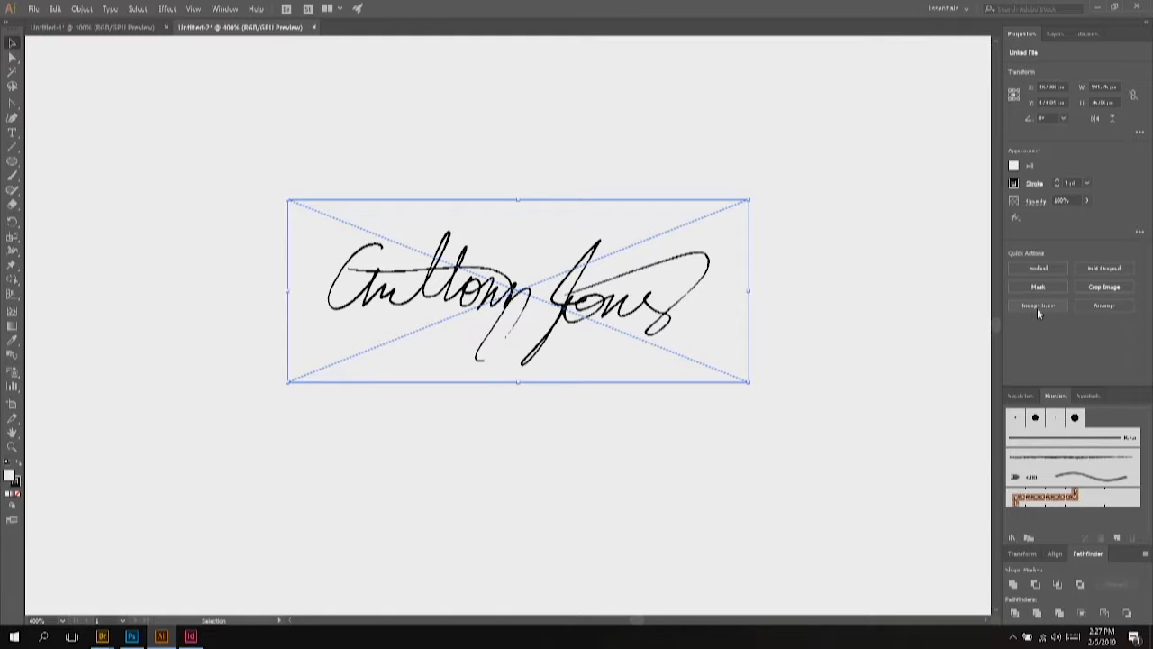
Step: Trace the signature image with the 3 Colors preset and pan to inspect the result
left_click(1037, 307)
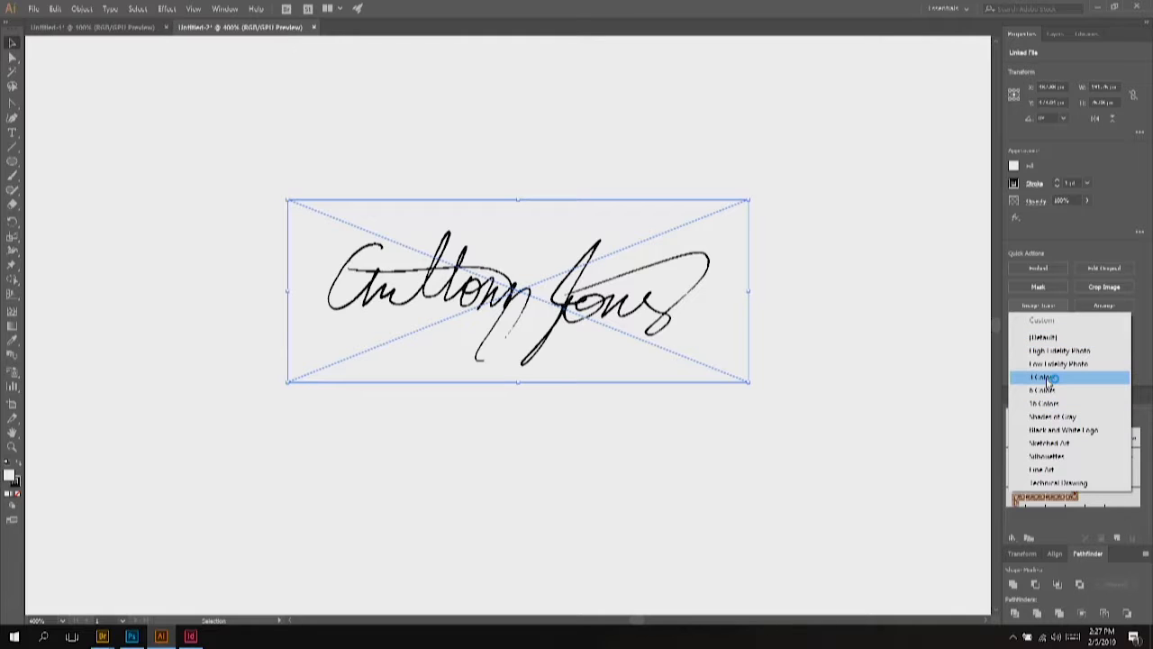
left_click(1047, 377)
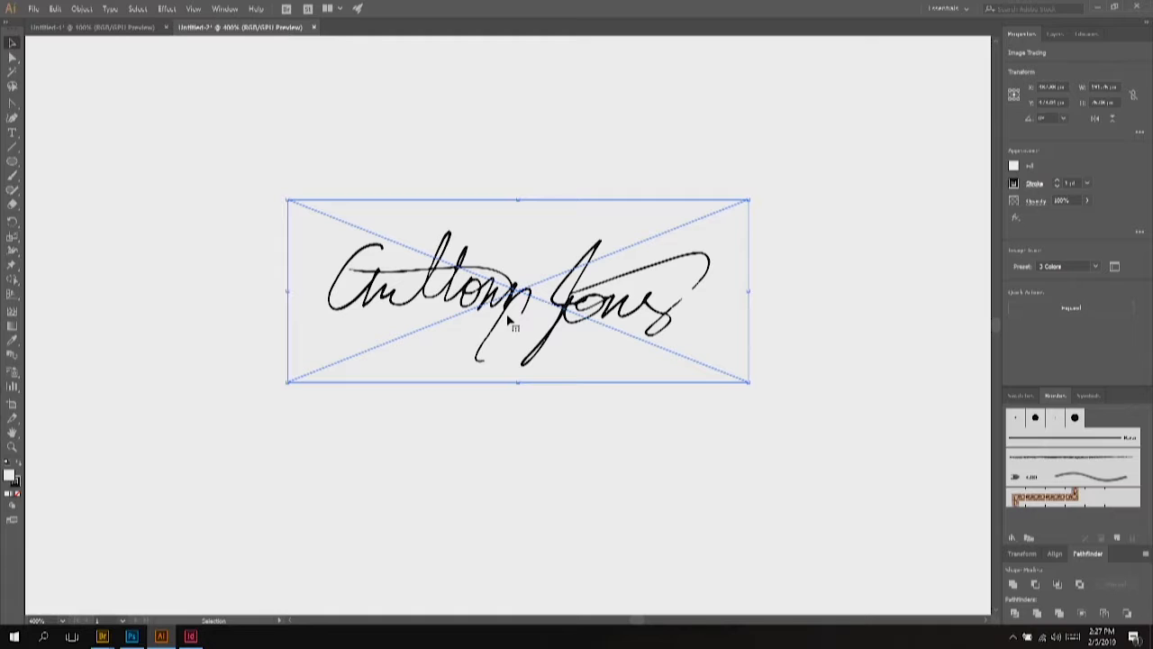
scroll(509, 320, "up", 5)
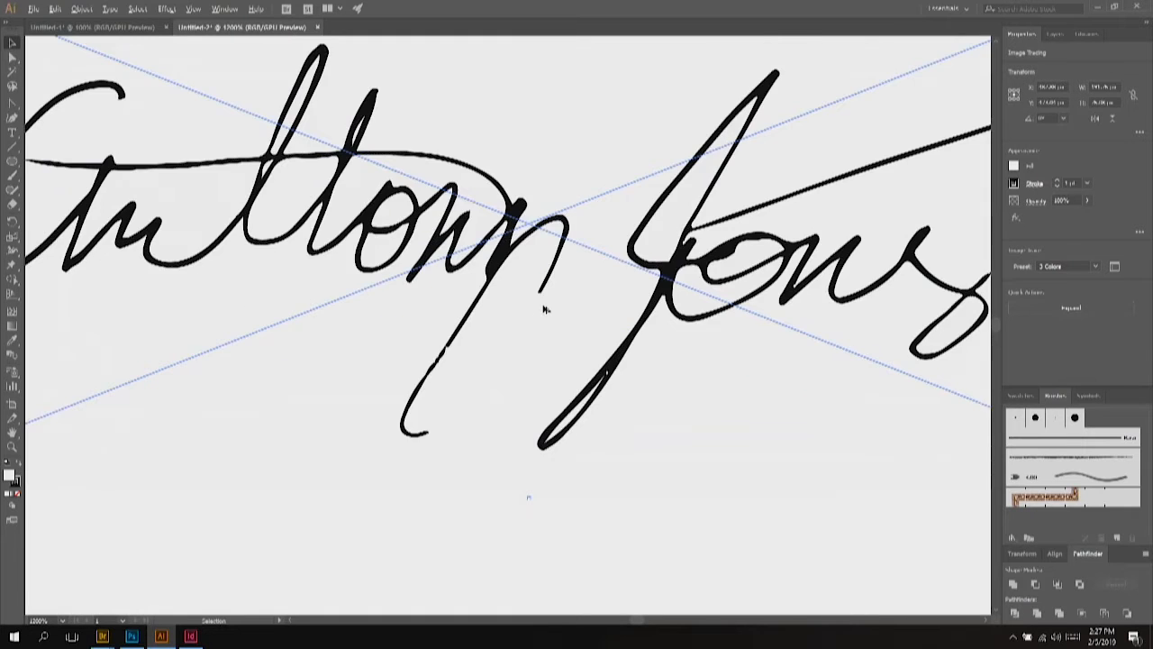
scroll(541, 304, "down", 2)
left_click_drag(743, 232, 671, 233)
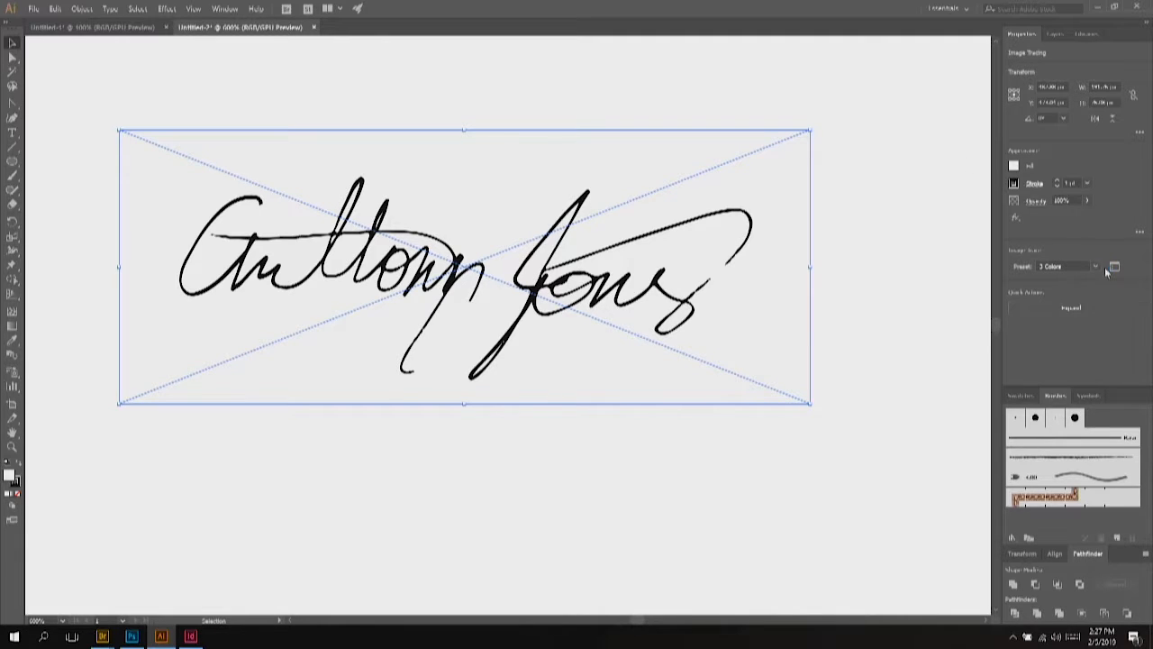
Step: In the Image Trace panel's Advanced options, set Paths fidelity to about 60%
left_click(1121, 269)
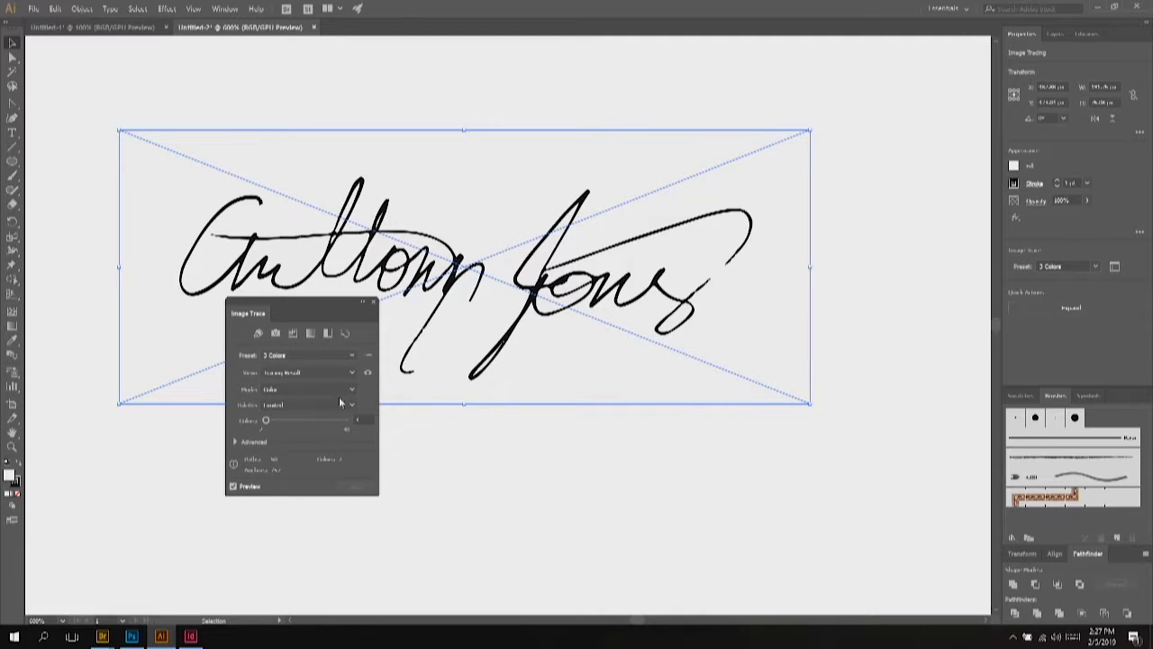
left_click(236, 441)
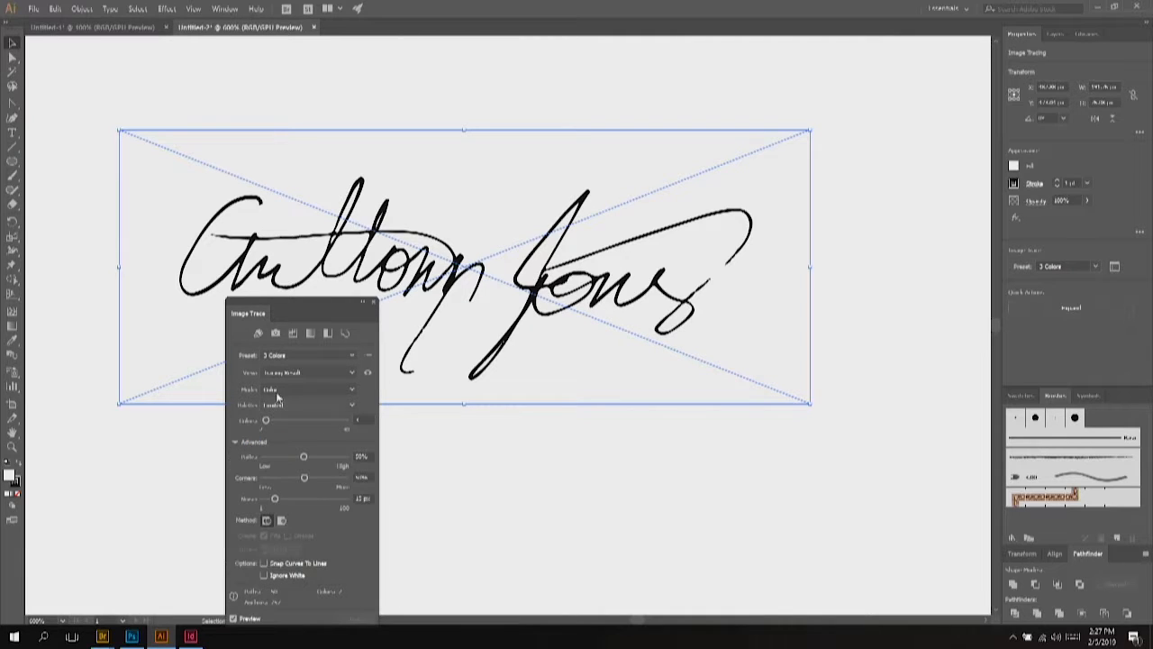
left_click_drag(312, 308, 822, 193)
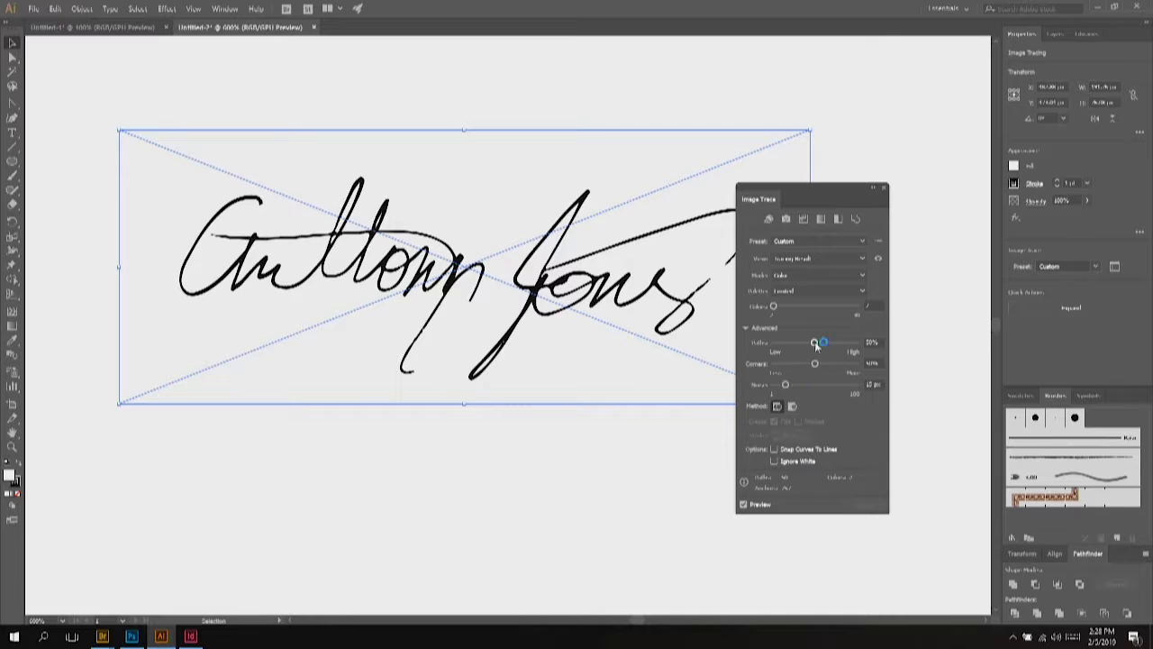
left_click_drag(816, 345, 821, 346)
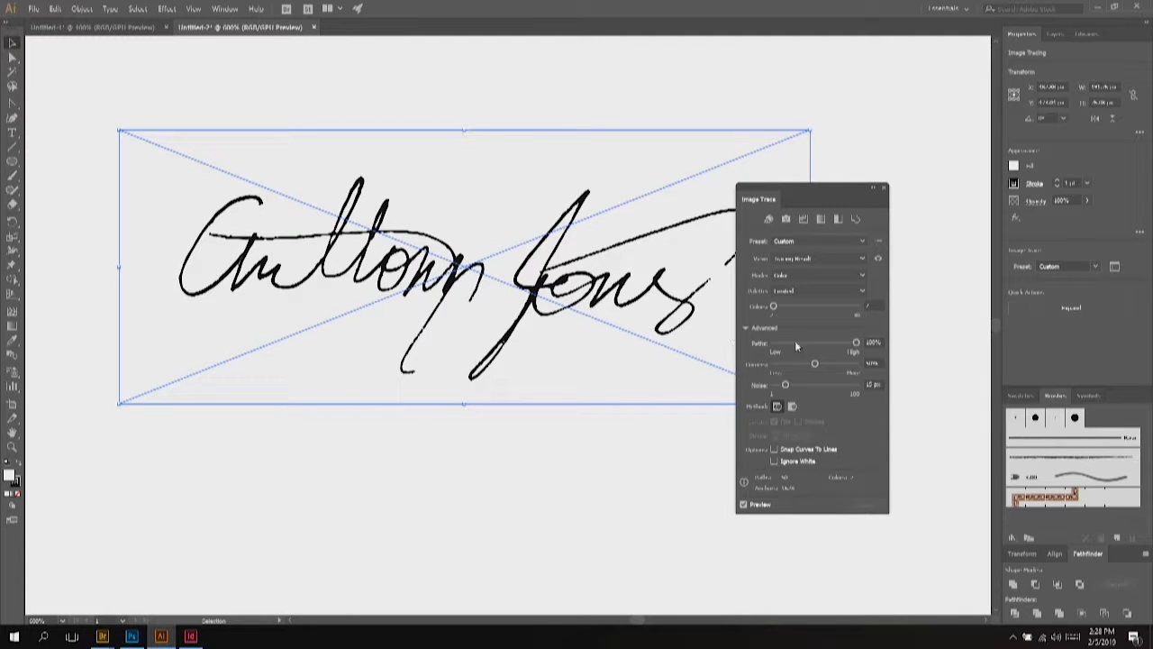
left_click_drag(805, 344, 728, 349)
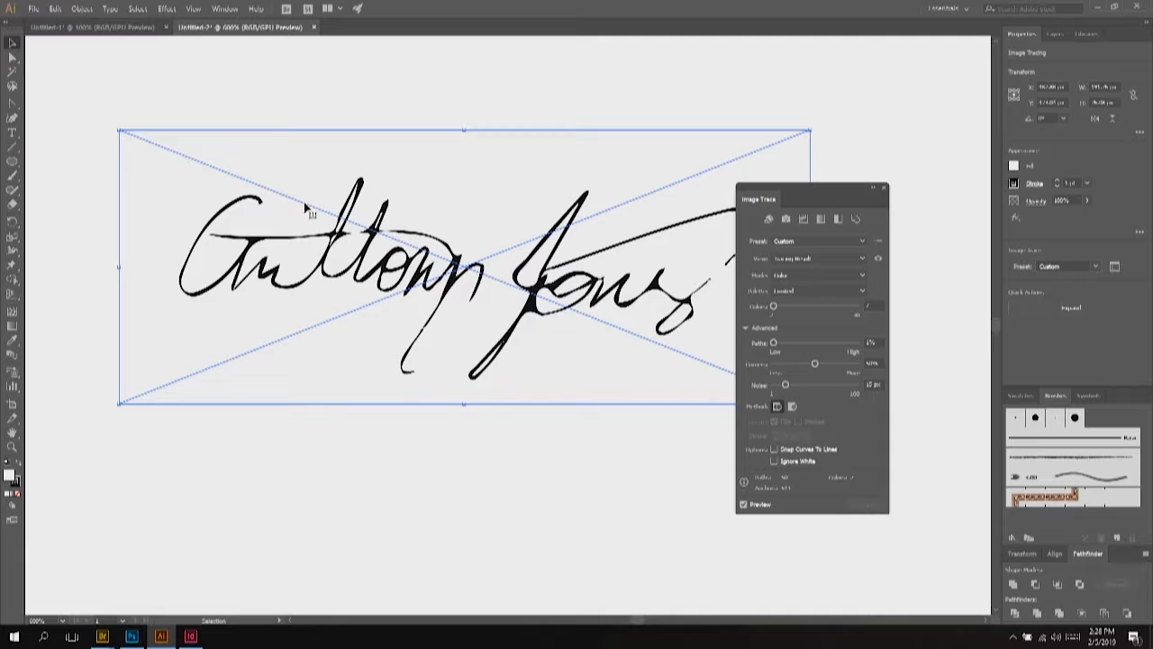
left_click_drag(806, 342, 829, 346)
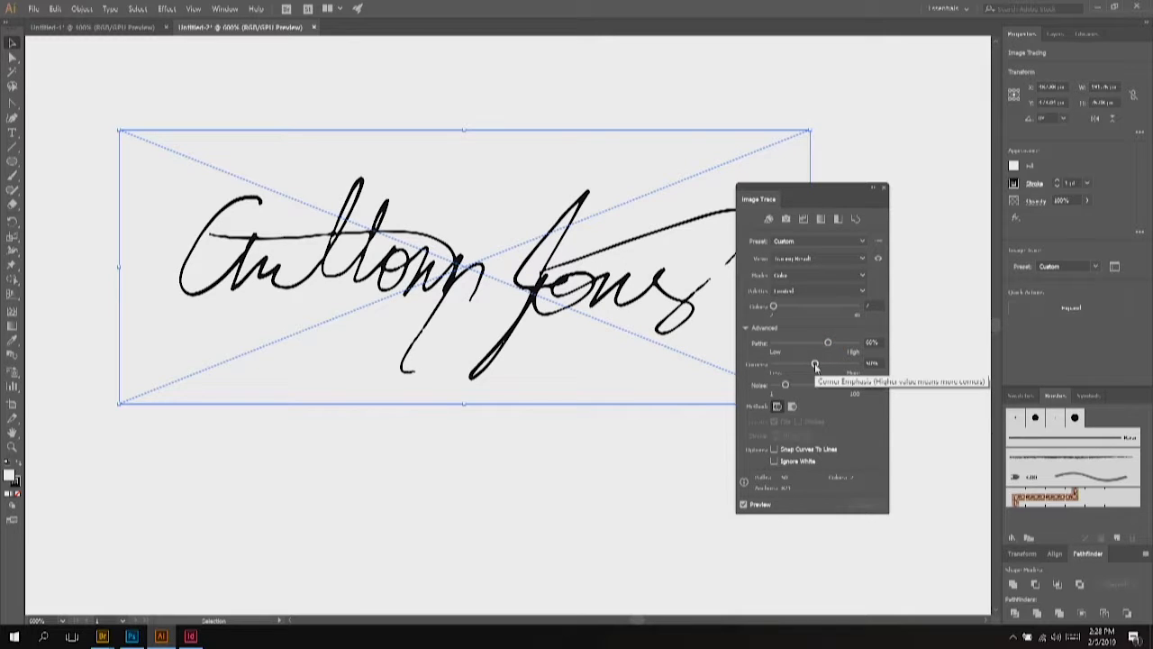
Step: Adjust the Corners setting and raise Noise to about 42 px
left_click_drag(814, 364, 523, 376)
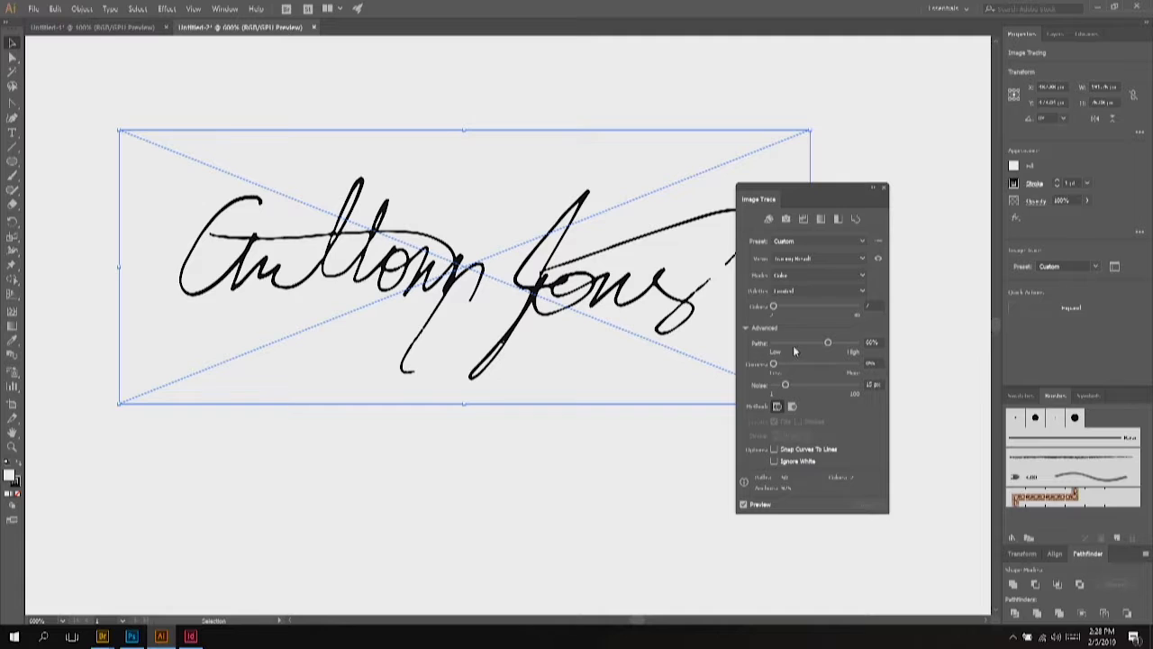
left_click(810, 363)
left_click_drag(836, 365, 826, 368)
left_click_drag(784, 383, 803, 386)
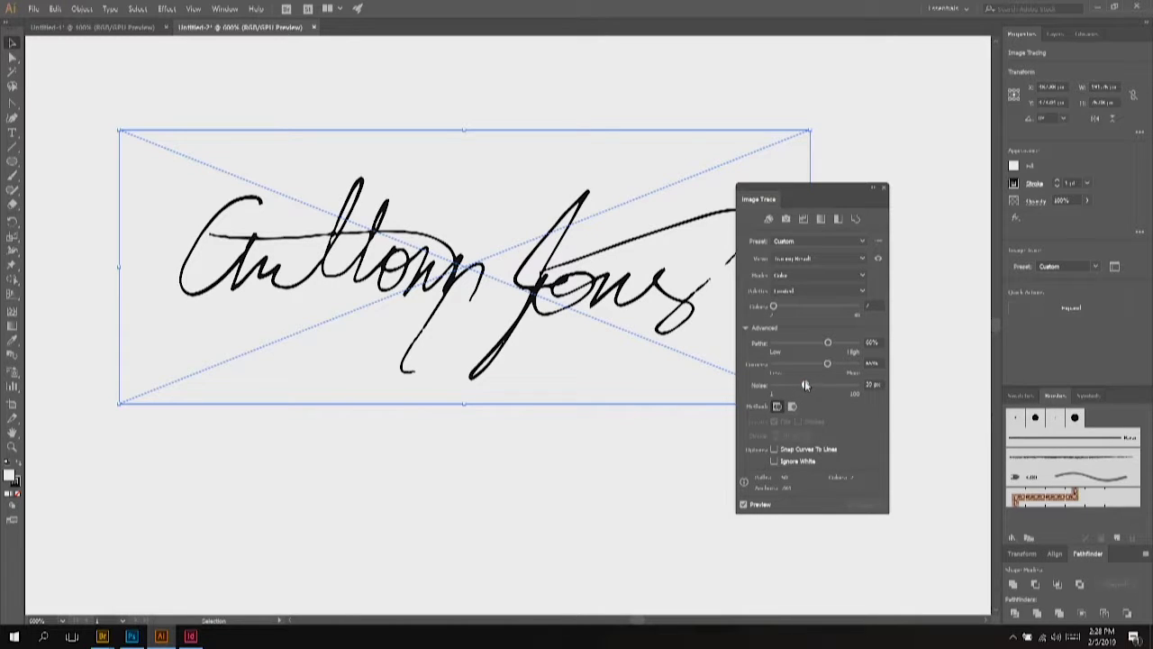
left_click_drag(805, 384, 830, 389)
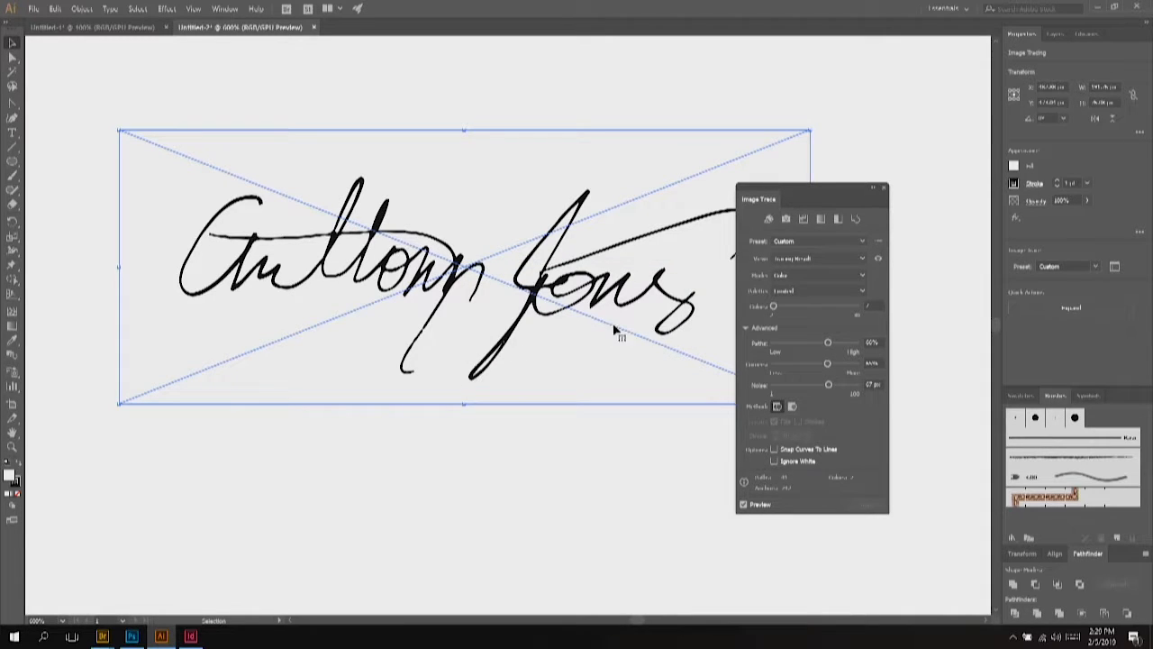
left_click_drag(809, 185, 906, 168)
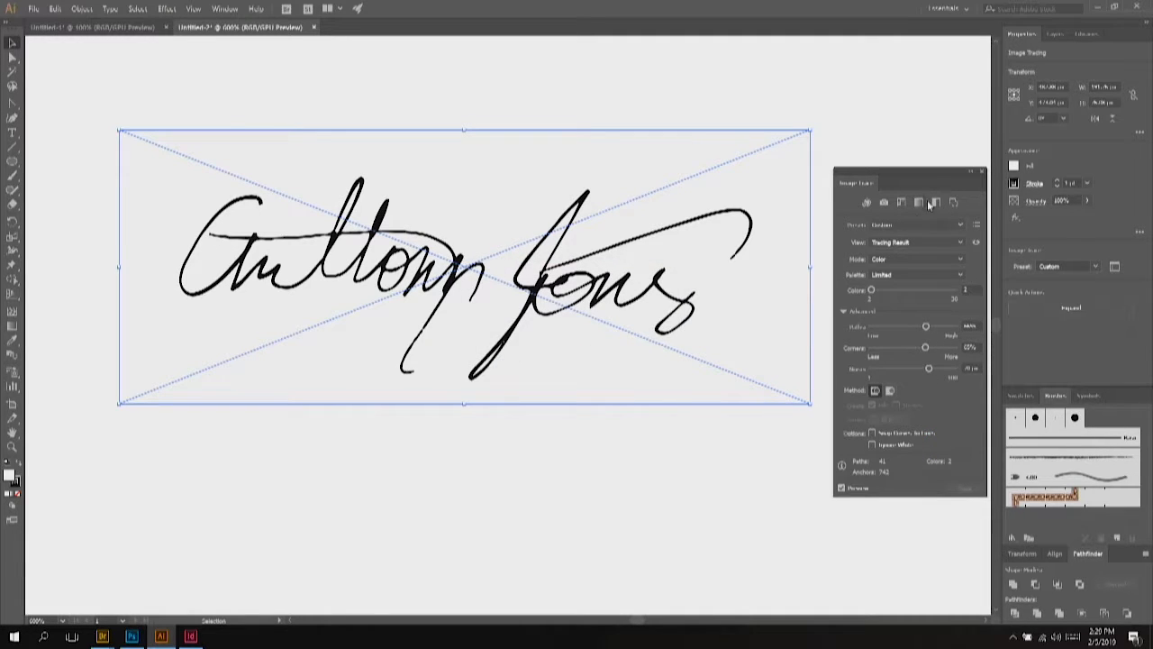
Step: Enlarge the traced signature and move it against the artboard's left edge
left_click(983, 174)
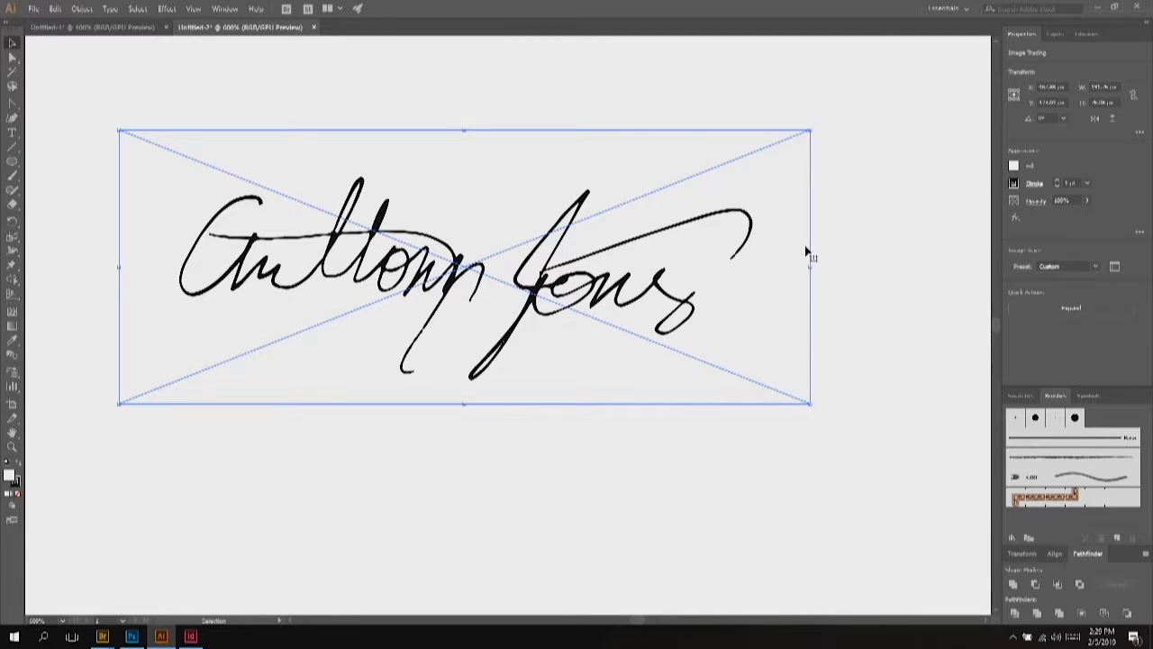
scroll(678, 257, "down", 6)
left_click_drag(691, 263, 908, 436)
mouse_move(734, 341)
left_mouse_down()
mouse_move(538, 273)
mouse_move(536, 340)
left_mouse_up()
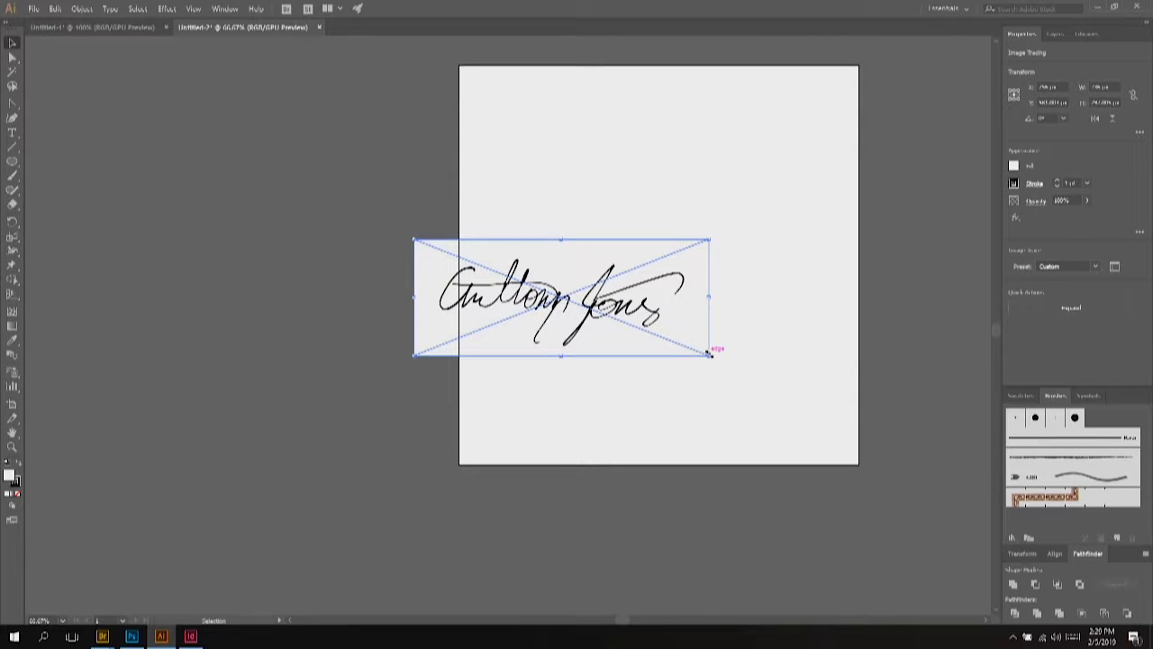
mouse_move(710, 355)
left_mouse_down()
mouse_move(824, 432)
mouse_move(910, 466)
mouse_move(856, 410)
mouse_move(856, 393)
mouse_move(873, 403)
left_mouse_up()
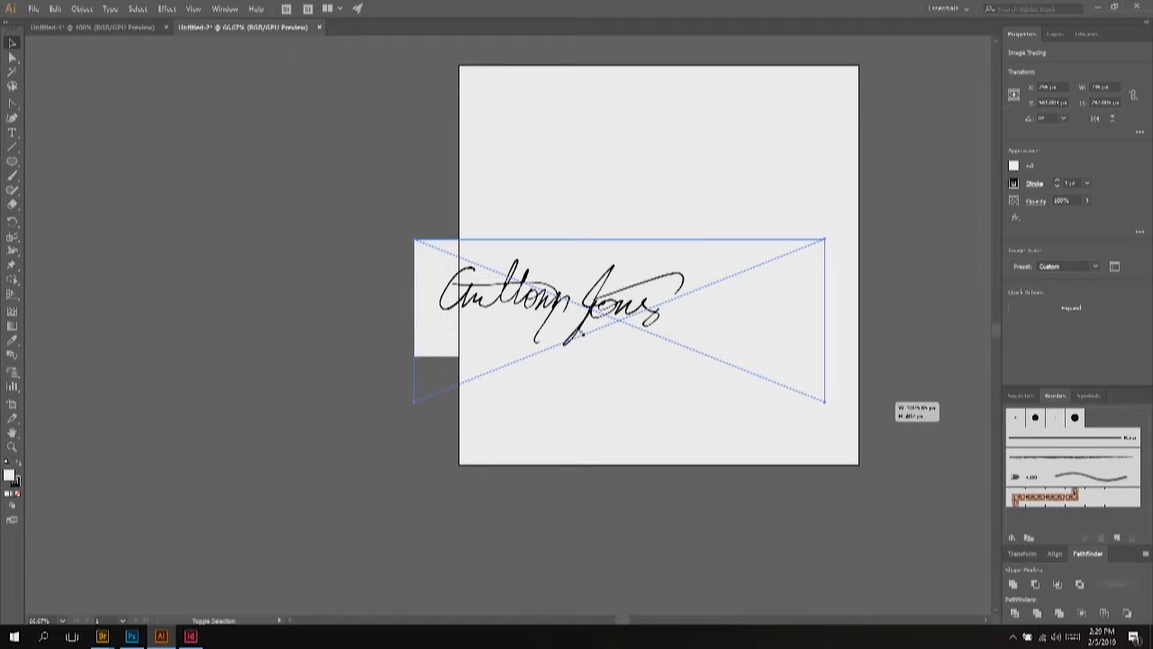
left_click_drag(587, 311, 282, 245)
mouse_move(327, 304)
left_mouse_down()
mouse_move(600, 304)
mouse_move(576, 311)
mouse_move(297, 233)
left_mouse_up()
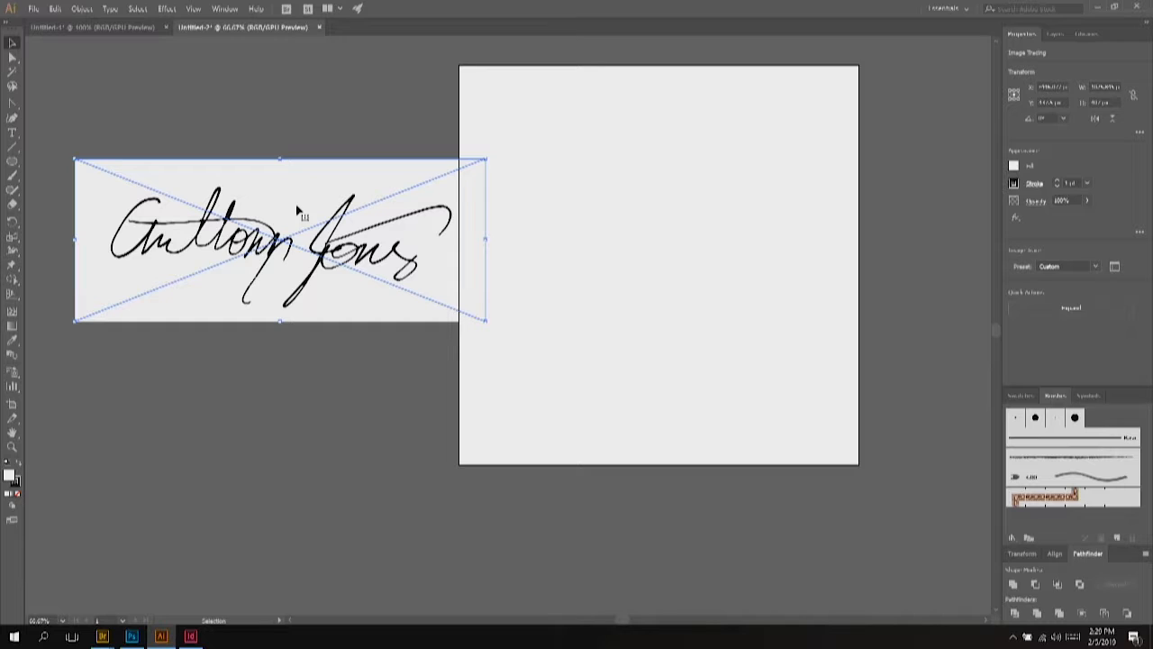
scroll(297, 216, "up", 4)
left_click_drag(290, 406, 270, 269)
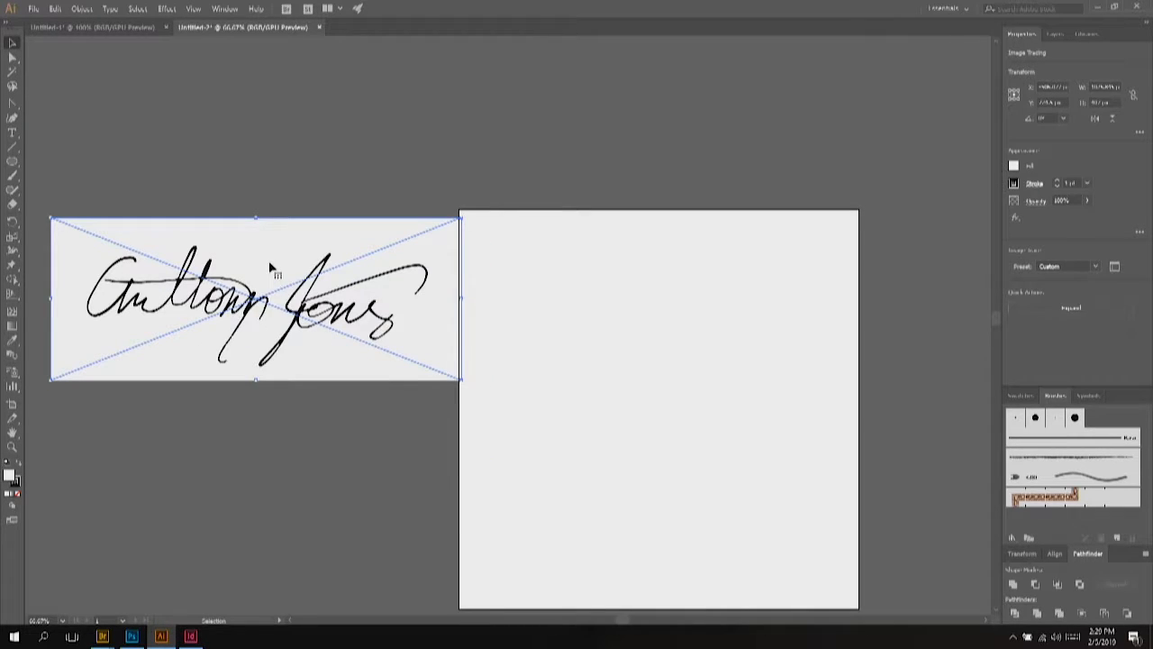
Step: Look through the signature's context menu, Layers list and menu-bar commands without applying anything
right_click(270, 269)
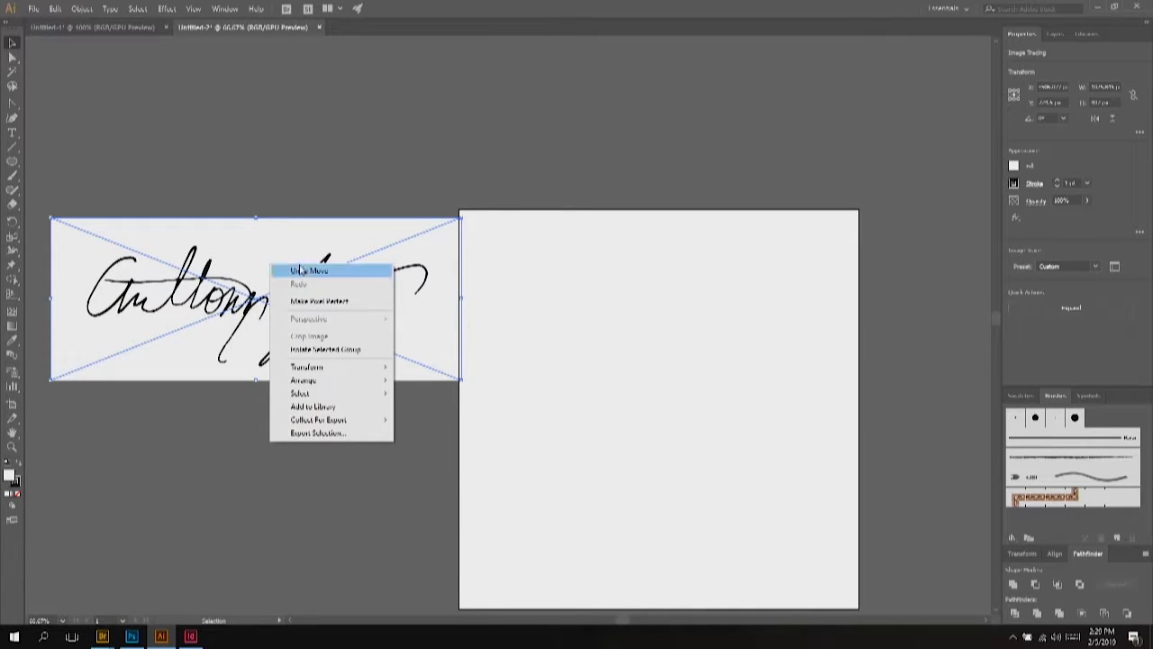
left_click(273, 240)
right_click(272, 237)
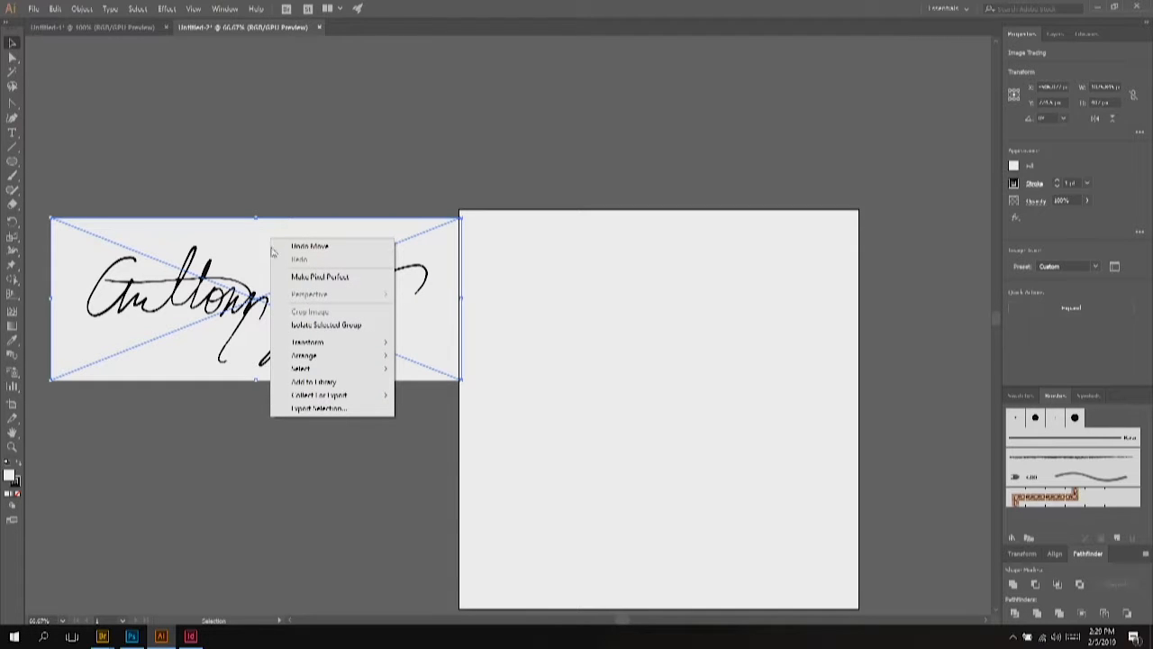
left_click(227, 309)
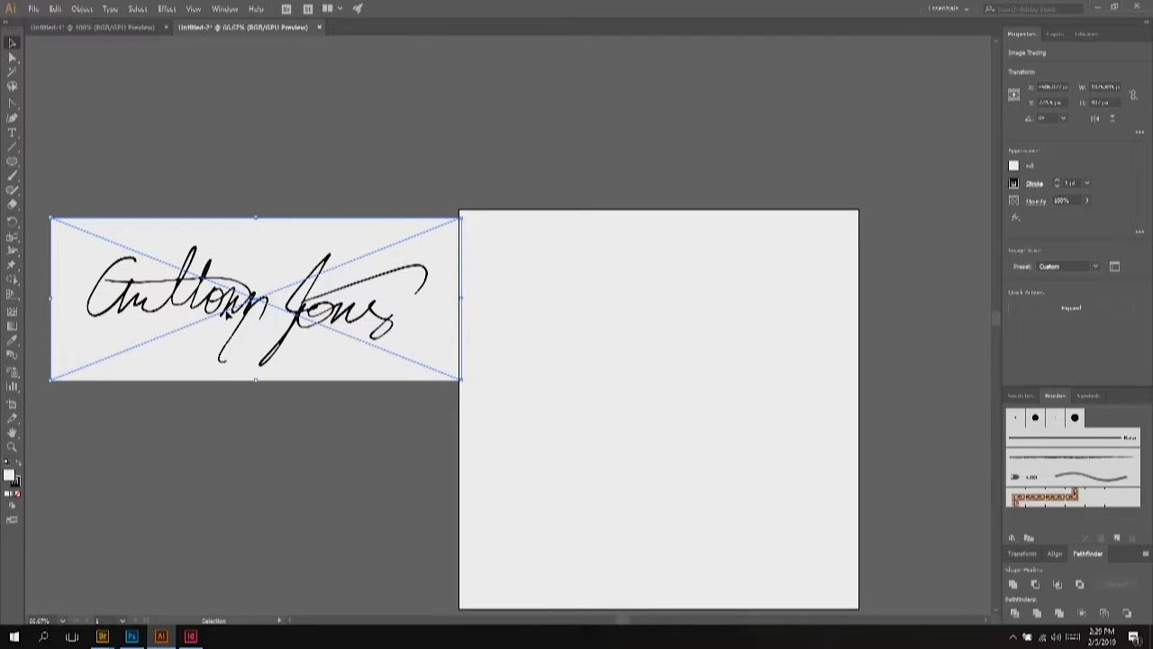
left_click(1053, 35)
right_click(273, 307)
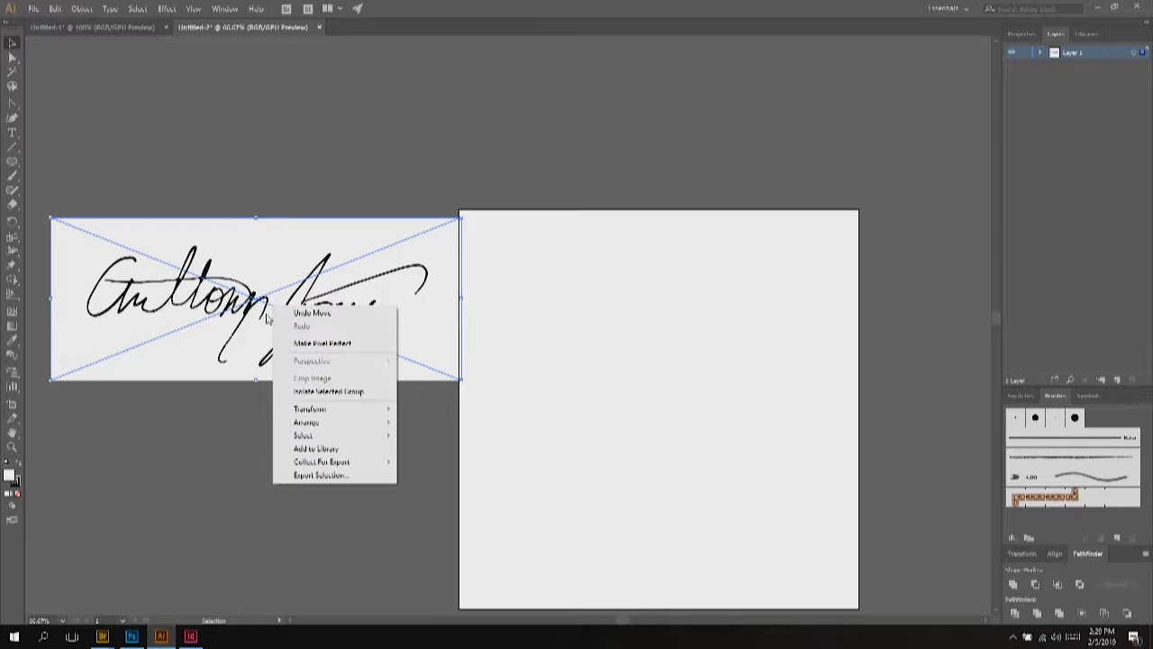
left_click(256, 315)
left_click(139, 8)
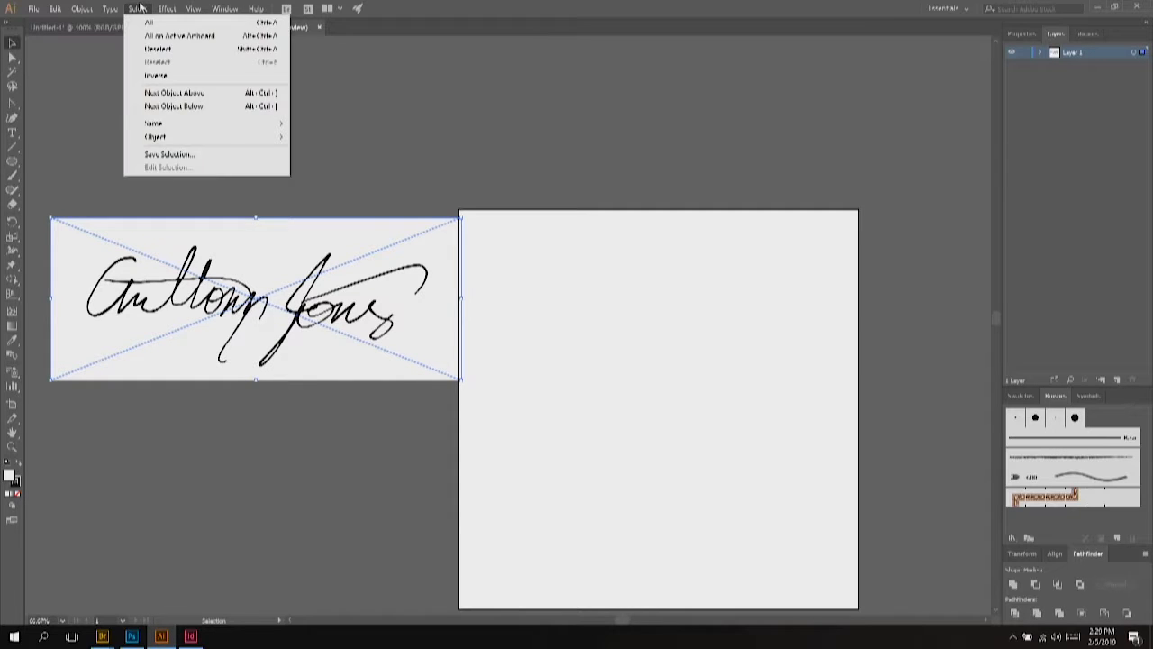
mouse_move(56, 9)
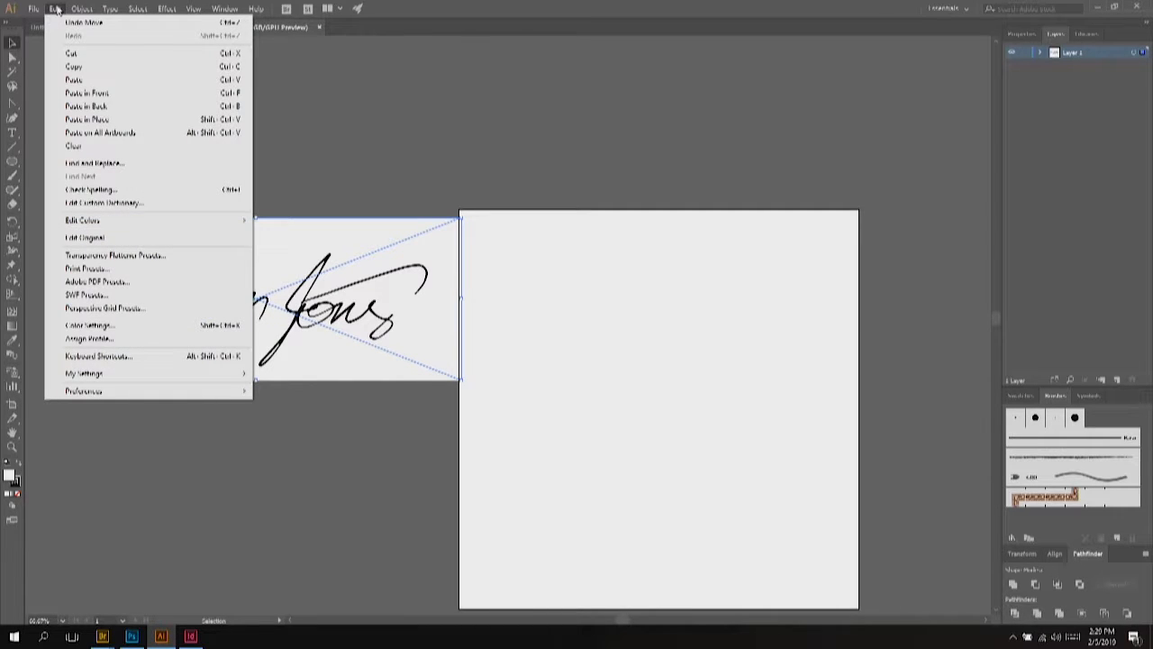
mouse_move(76, 9)
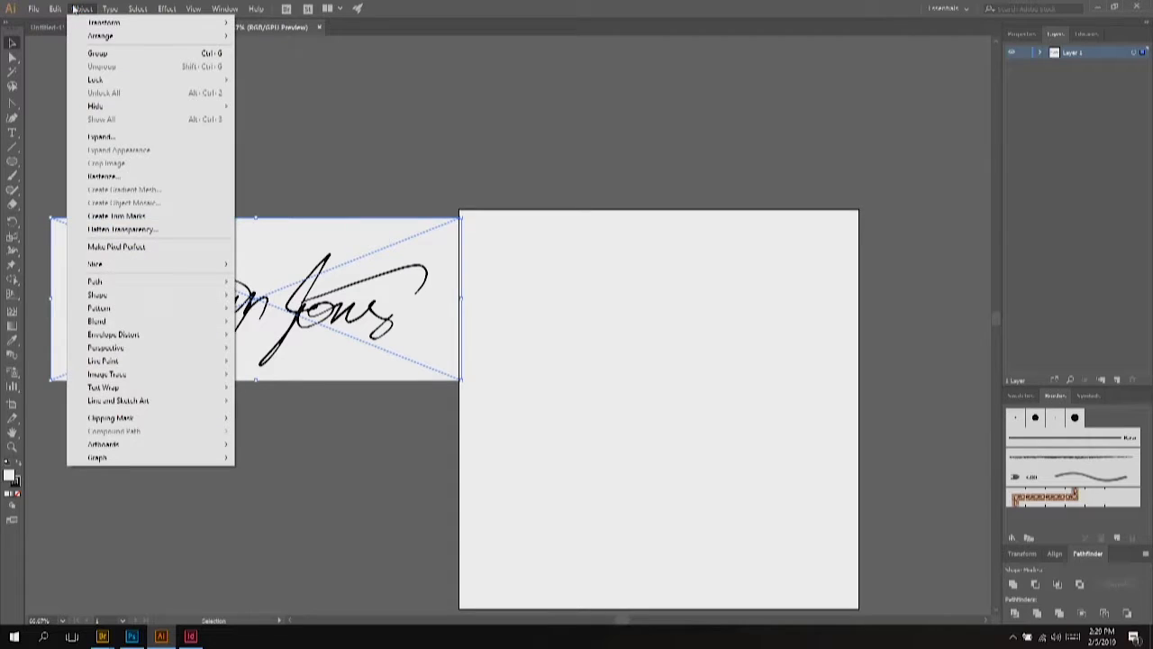
left_click(310, 304)
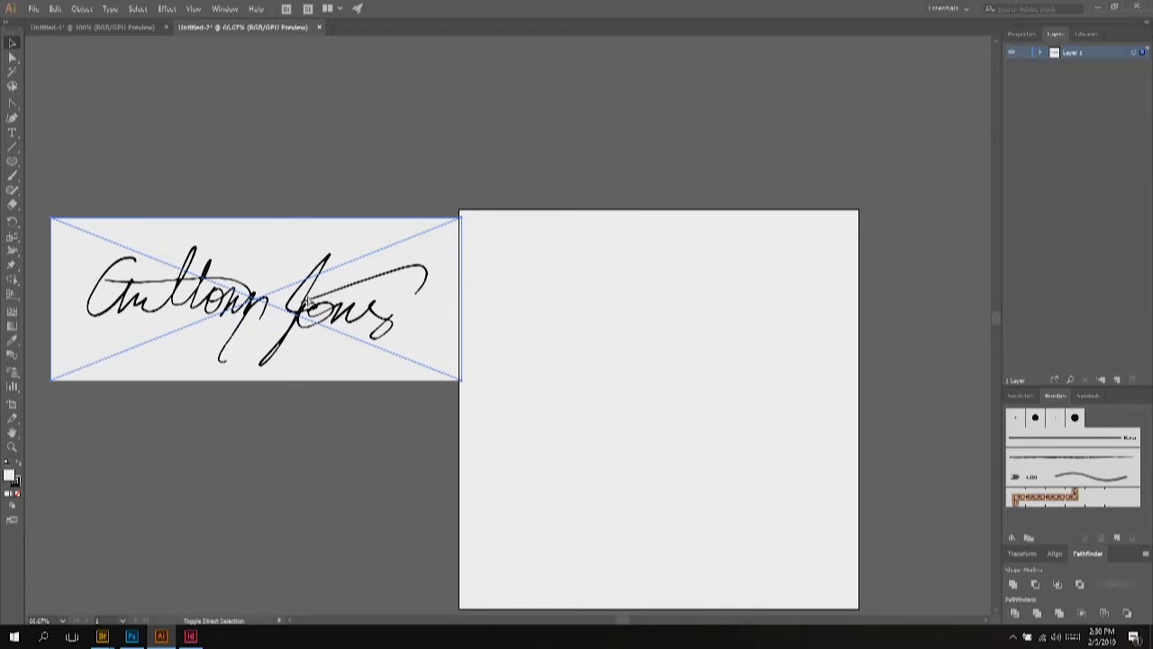
Step: Nudge the signature to overlap the artboard and expand the trace into editable vector paths
left_click(148, 153)
left_click(239, 250)
mouse_move(321, 328)
left_mouse_down()
mouse_move(327, 404)
mouse_move(301, 378)
left_mouse_up()
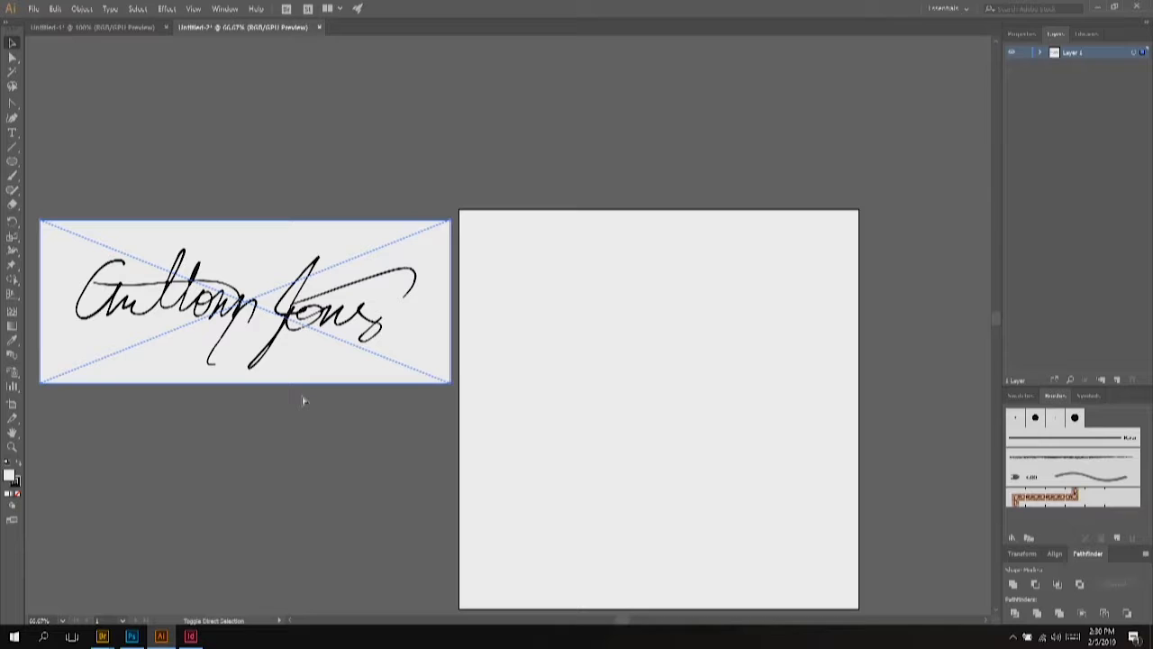
double_click(301, 352)
left_click(301, 442)
left_click(293, 353)
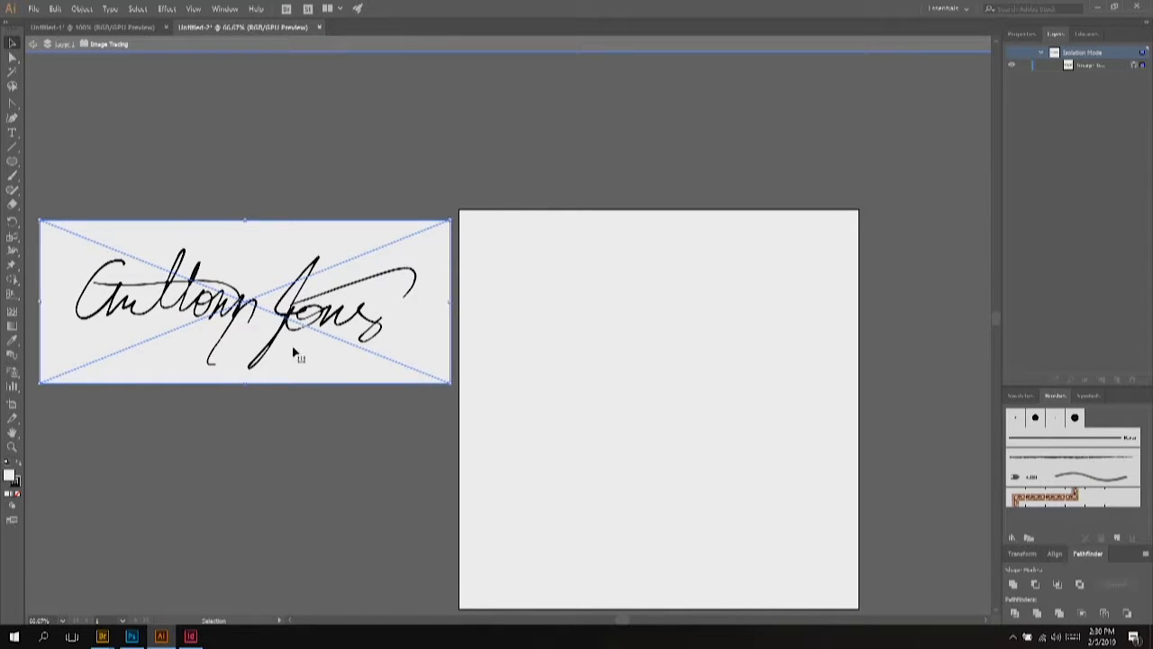
left_click_drag(296, 360, 304, 353)
left_click(334, 417)
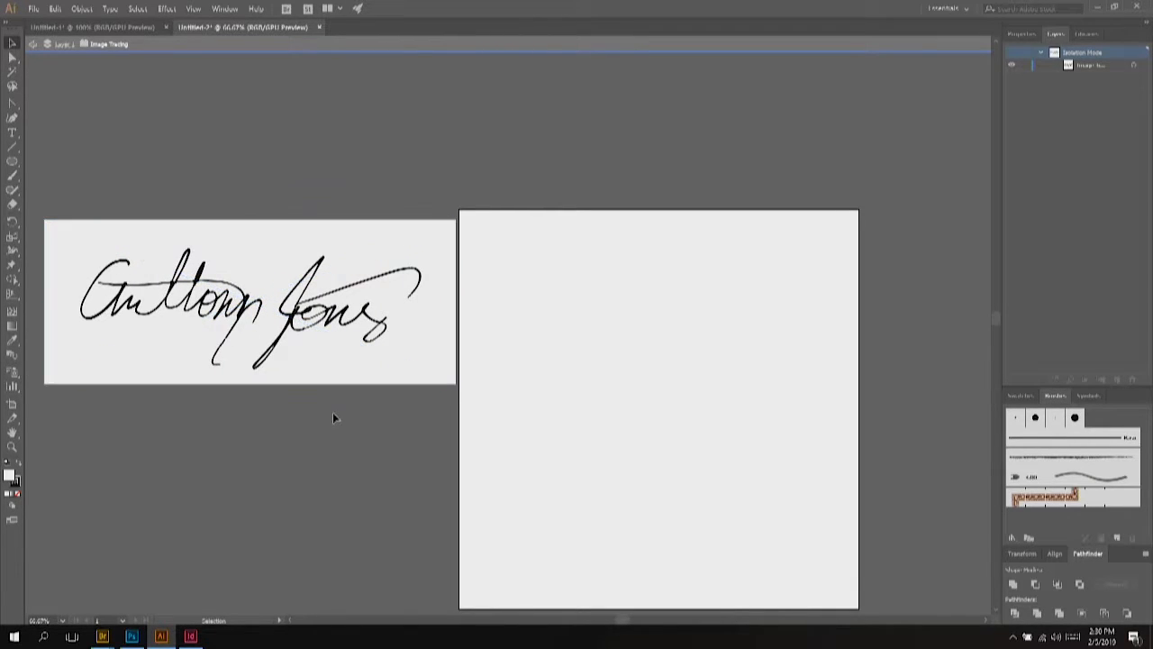
double_click(333, 413)
left_click_drag(256, 322, 317, 337)
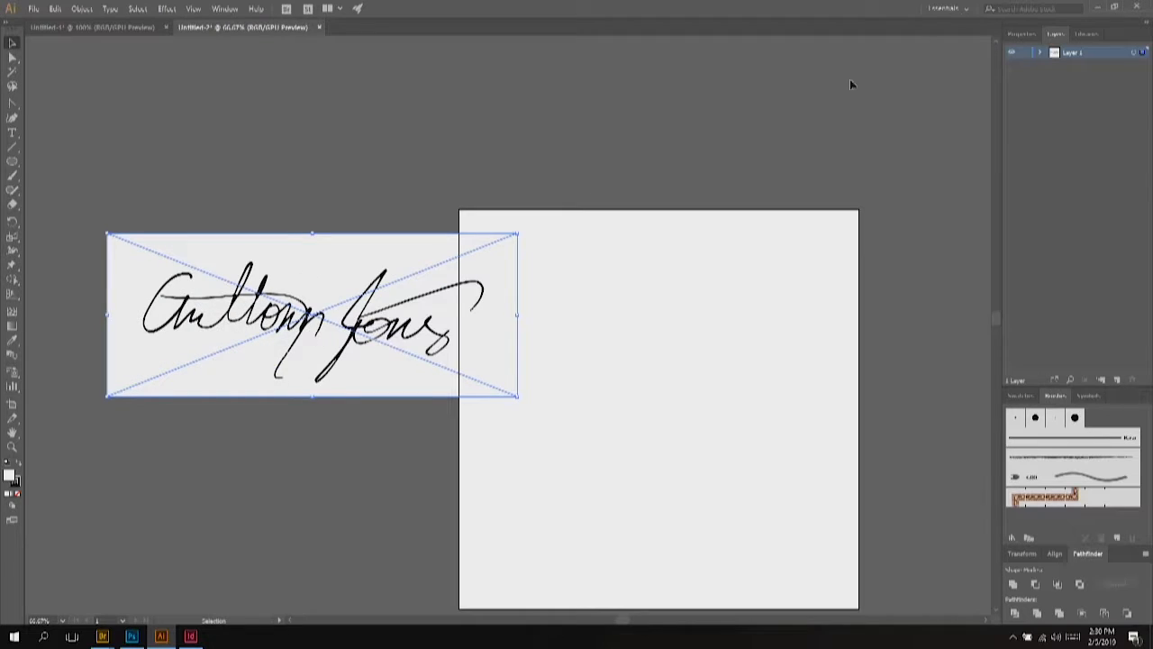
left_click(1022, 34)
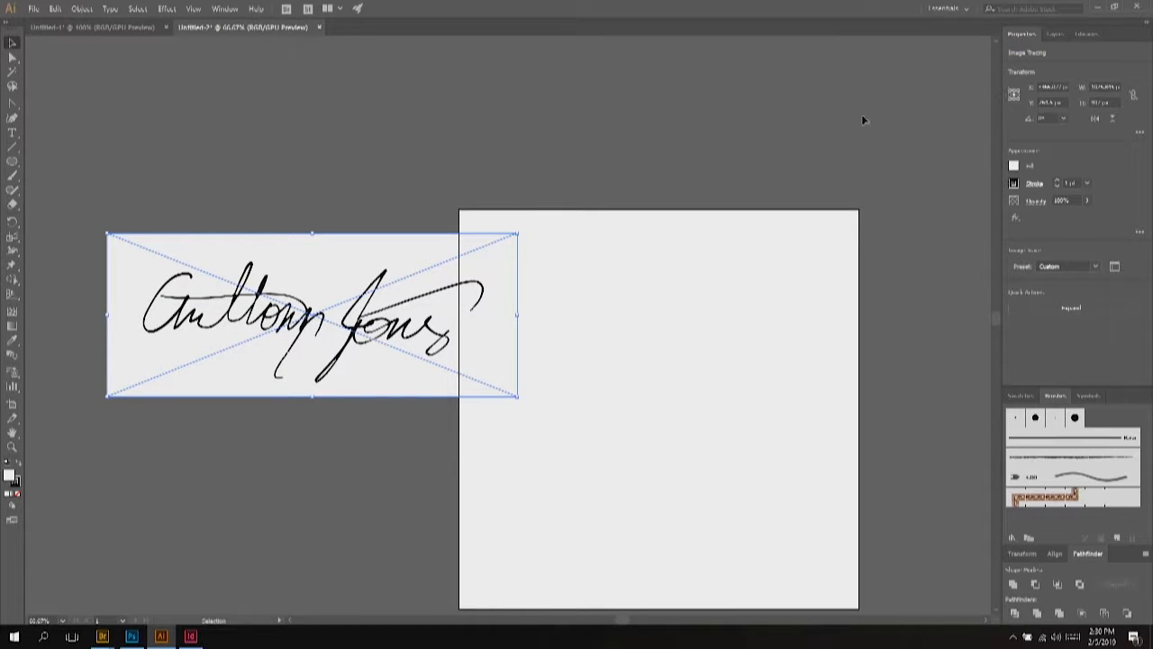
left_click(1084, 306)
Step: Ungroup the expanded signature and pull its white background shape above the artboard
left_click(445, 166)
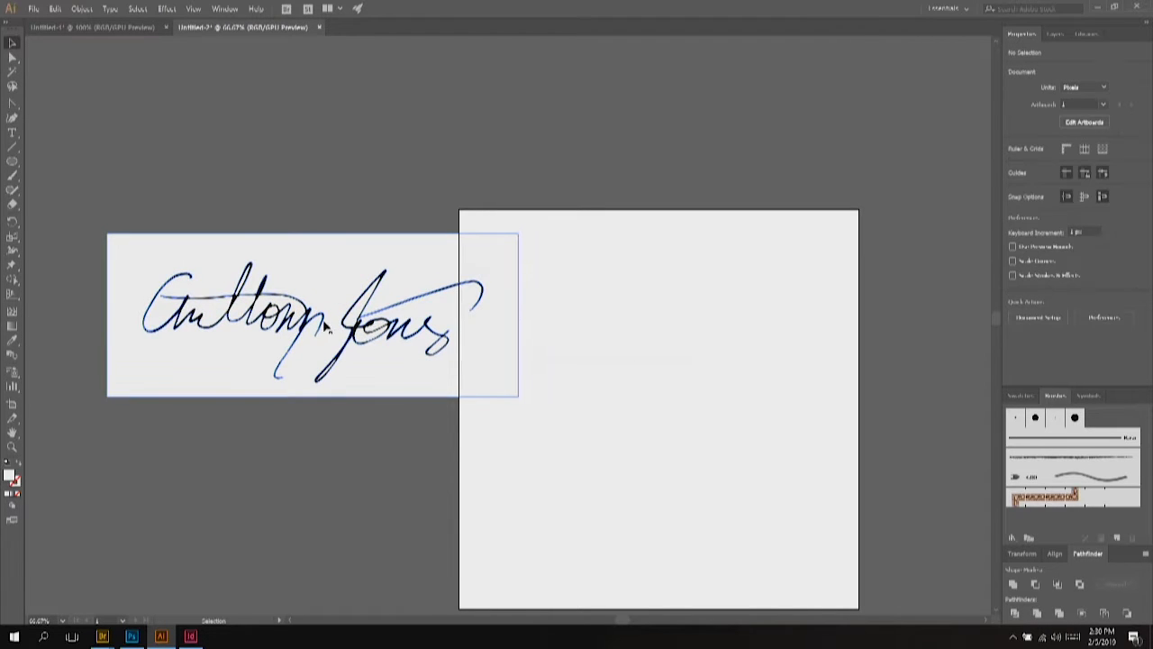
left_click_drag(196, 366, 170, 317)
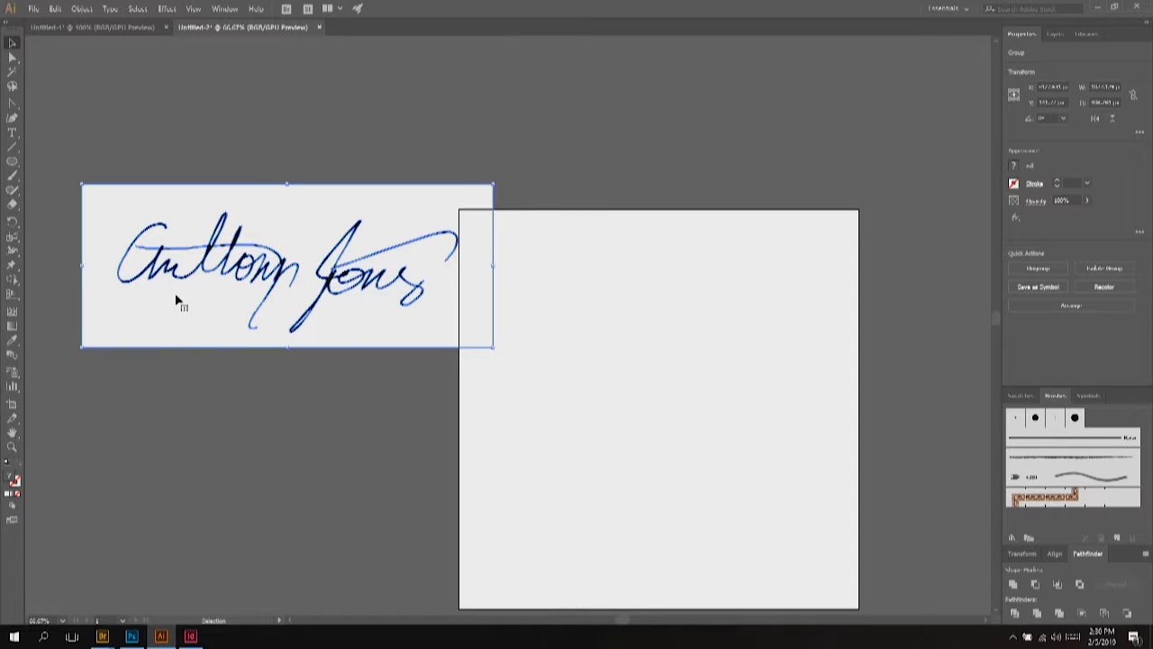
right_click(178, 297)
left_click(233, 394)
left_click(238, 372)
left_click(211, 308)
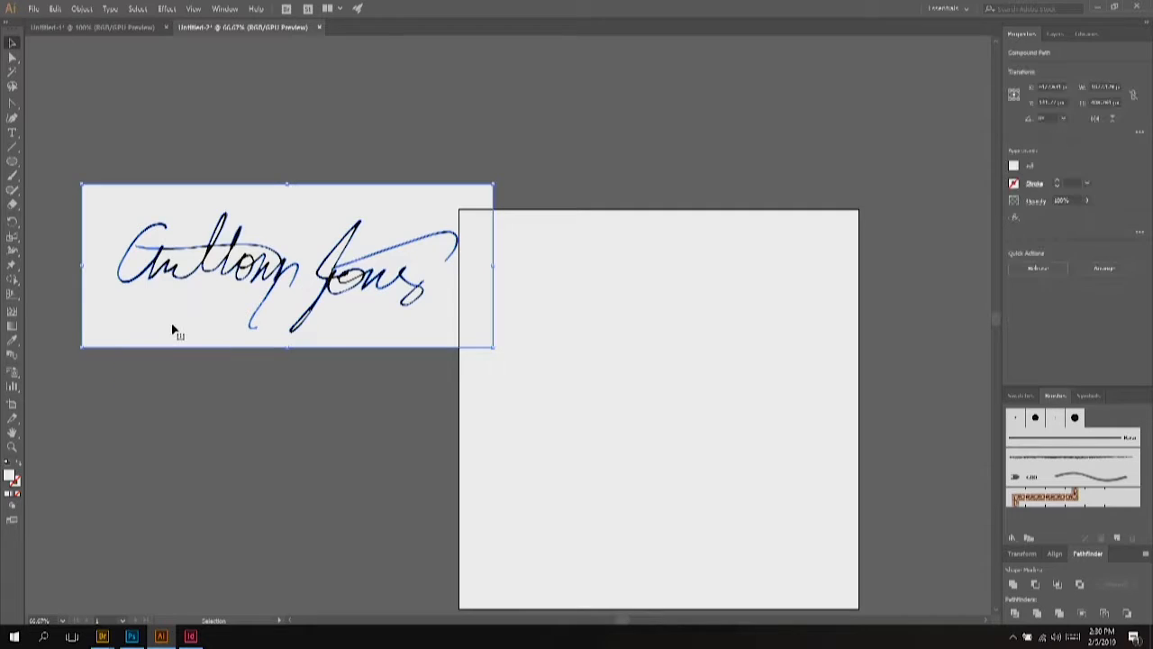
mouse_move(172, 327)
left_mouse_down()
mouse_move(712, 247)
mouse_move(703, 254)
mouse_move(572, 162)
mouse_move(551, 181)
left_mouse_up()
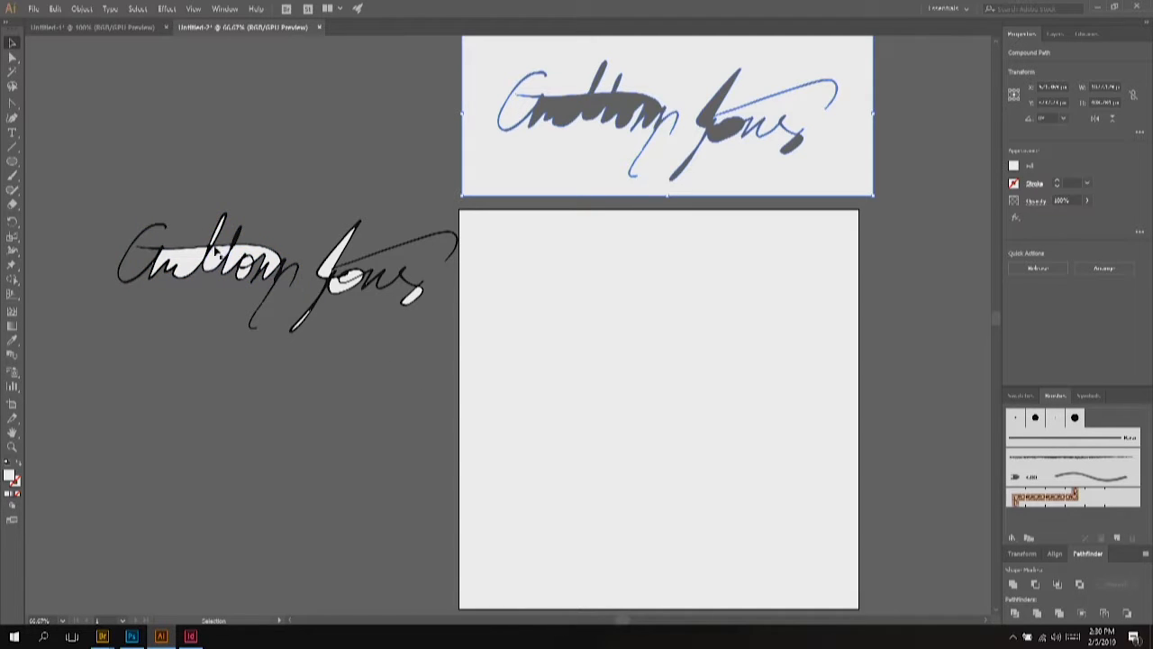
left_click_drag(498, 174, 328, 201)
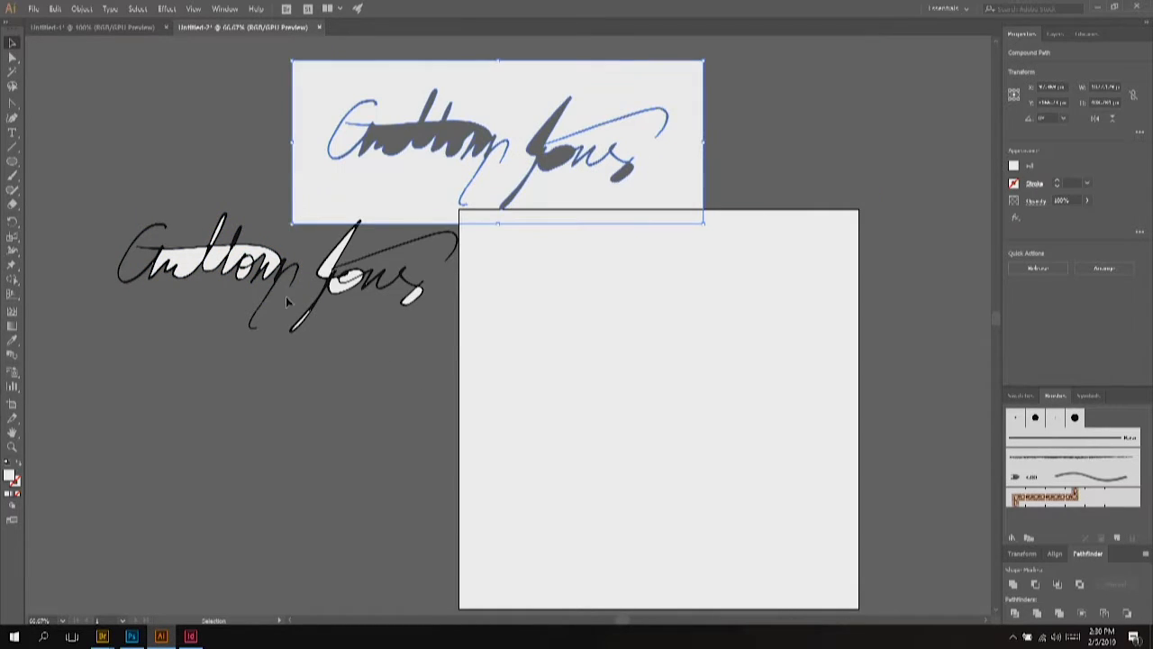
Step: Delete all white-filled shapes with the Magic Wand, then select the remaining outline signature
left_click(212, 262)
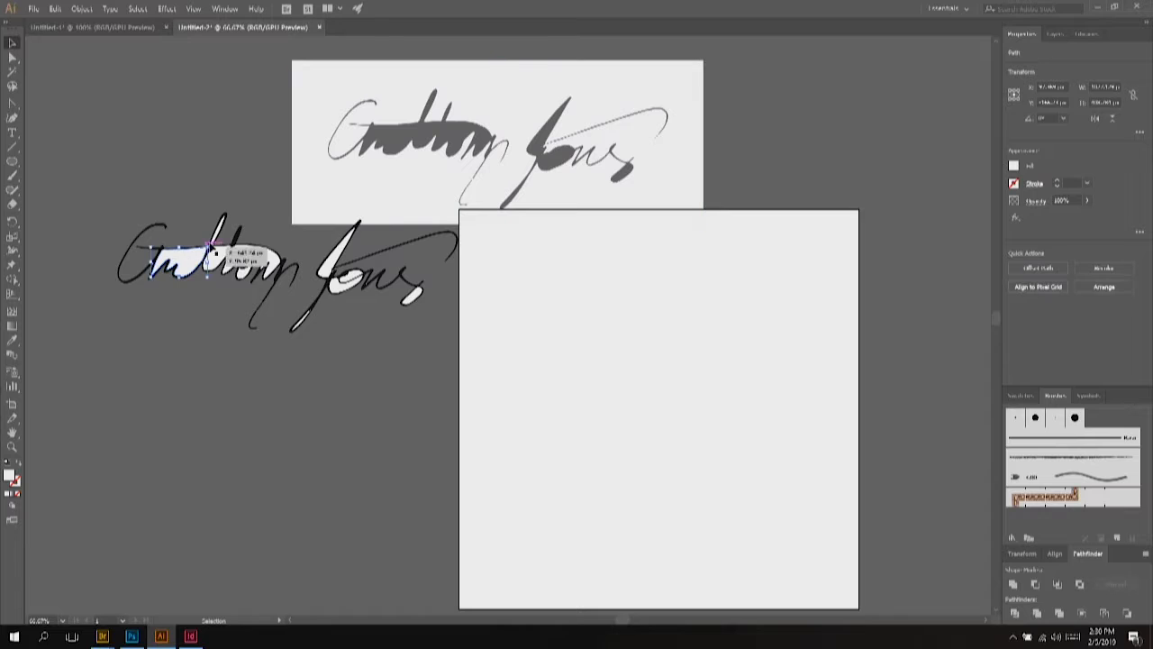
left_click(247, 261, "shift")
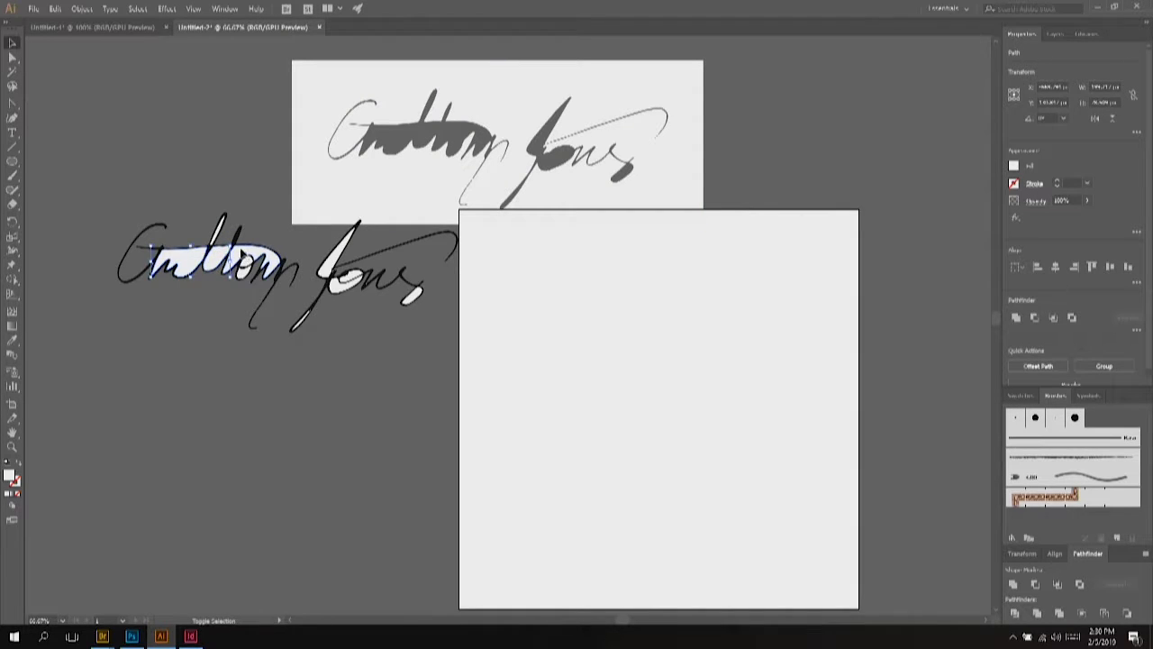
left_click(268, 211)
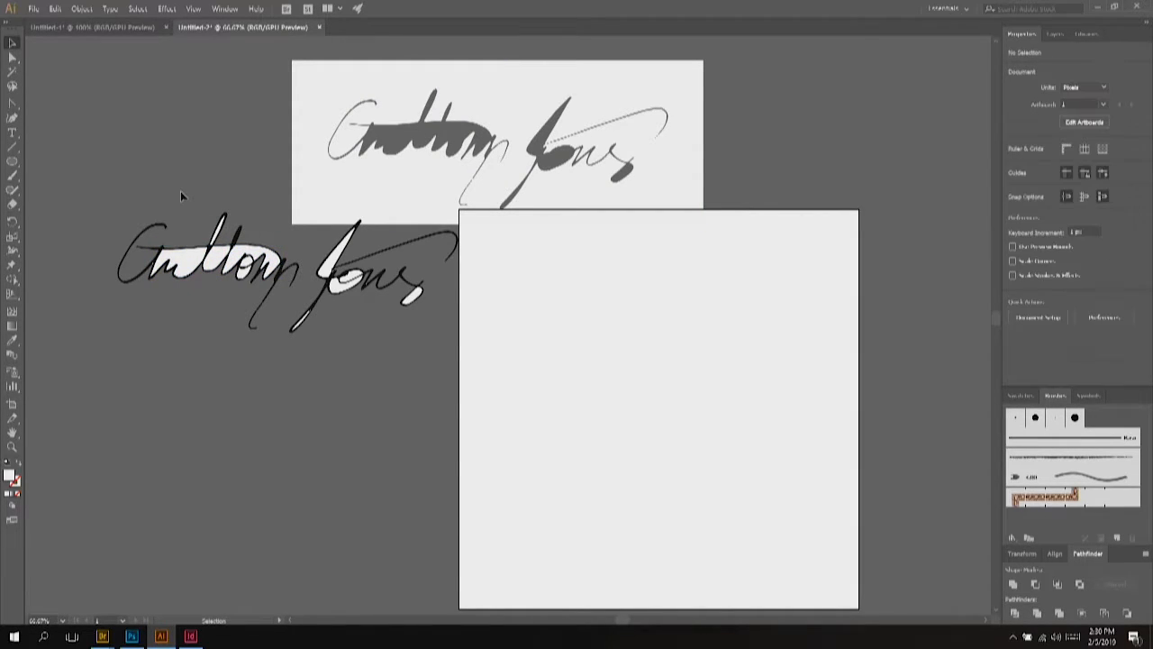
left_click(13, 73)
left_click(309, 158)
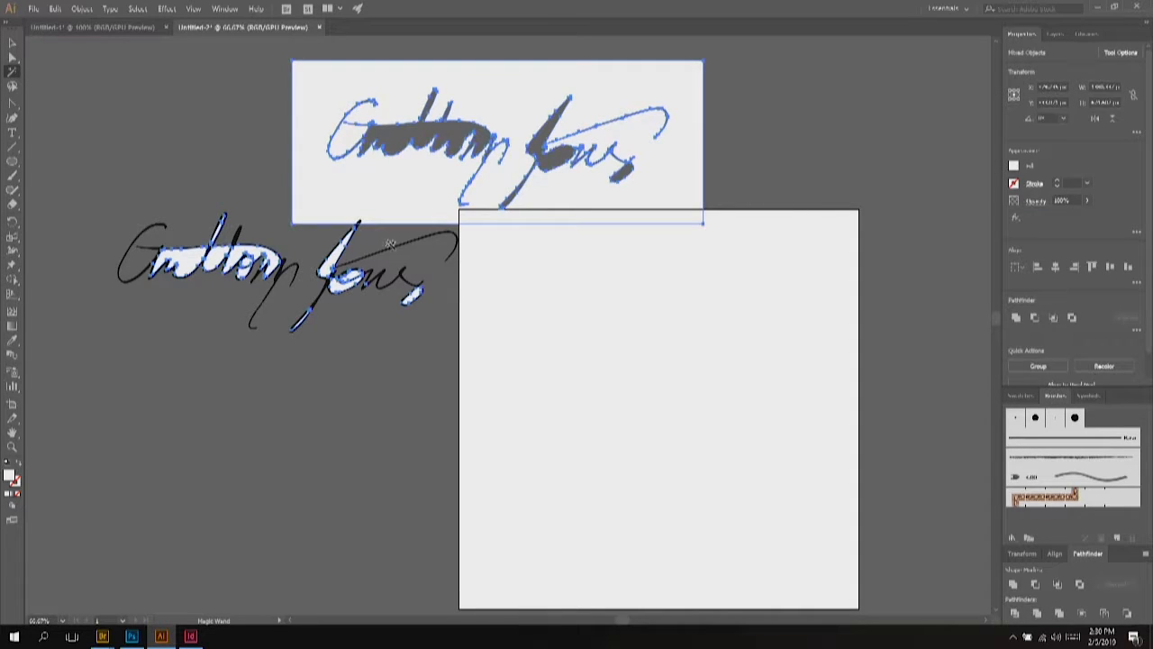
key("Delete")
left_click(12, 42)
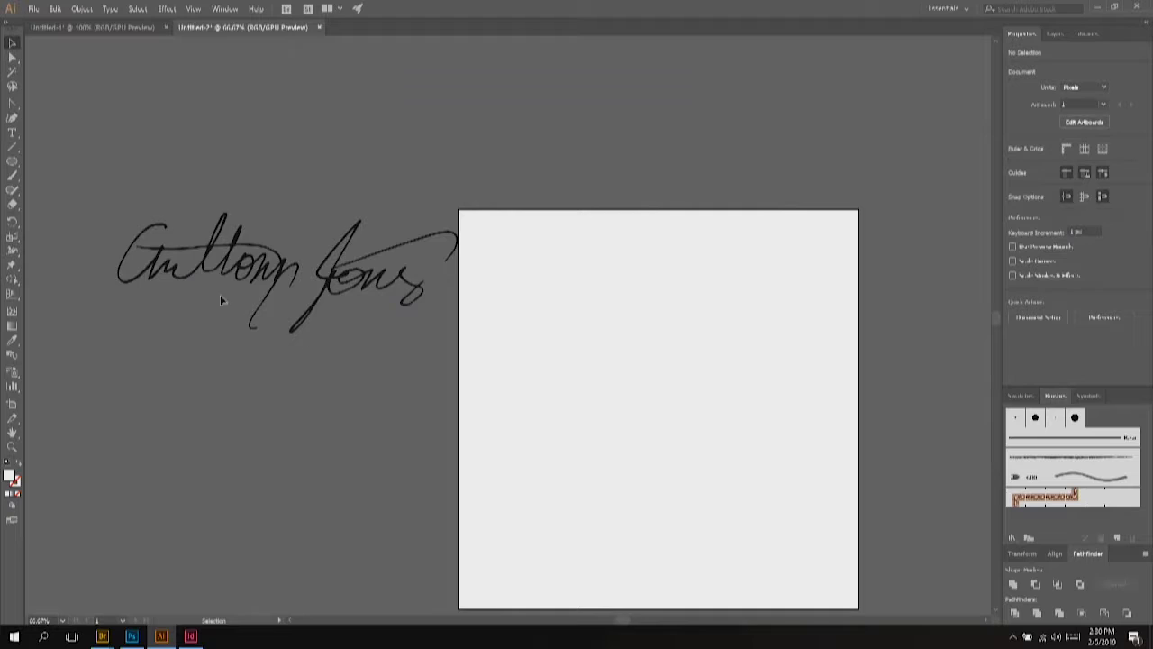
left_click_drag(221, 299, 483, 379)
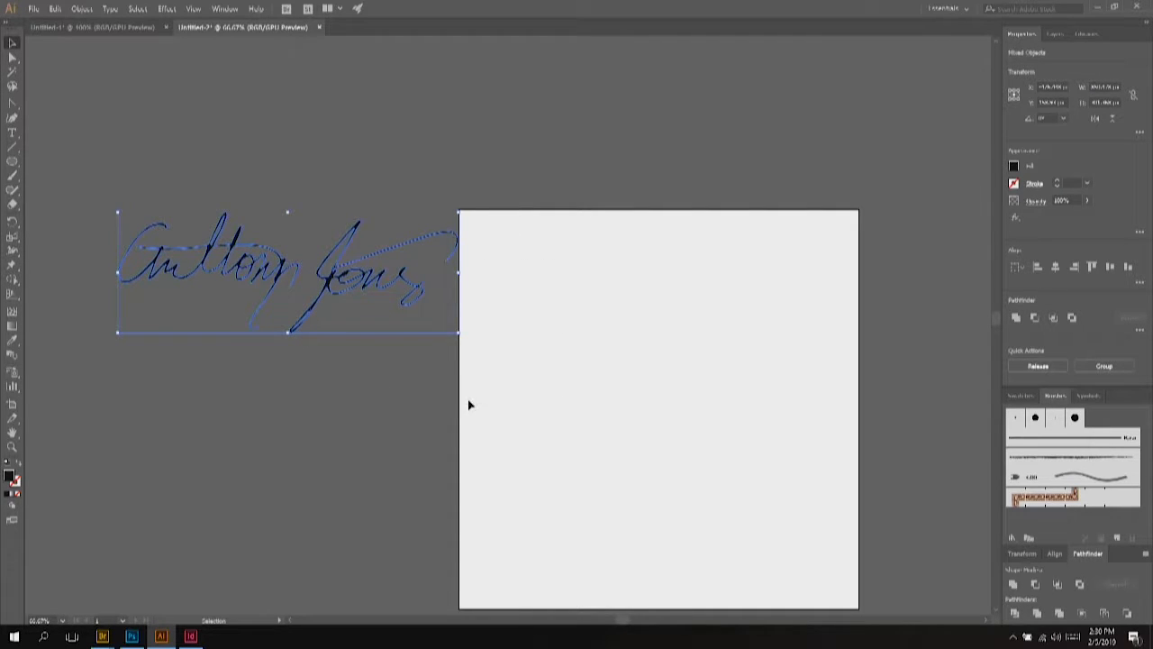
Step: Group the signature paths and centre them horizontally and vertically on the artboard
key("ctrl+g")
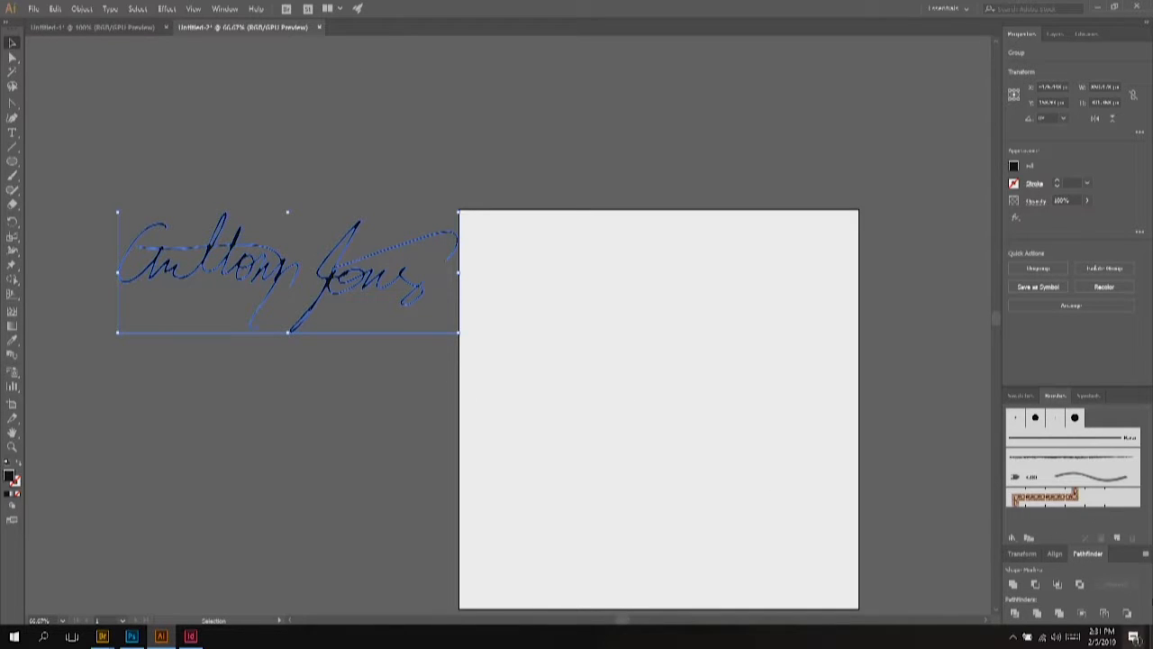
left_click(1056, 553)
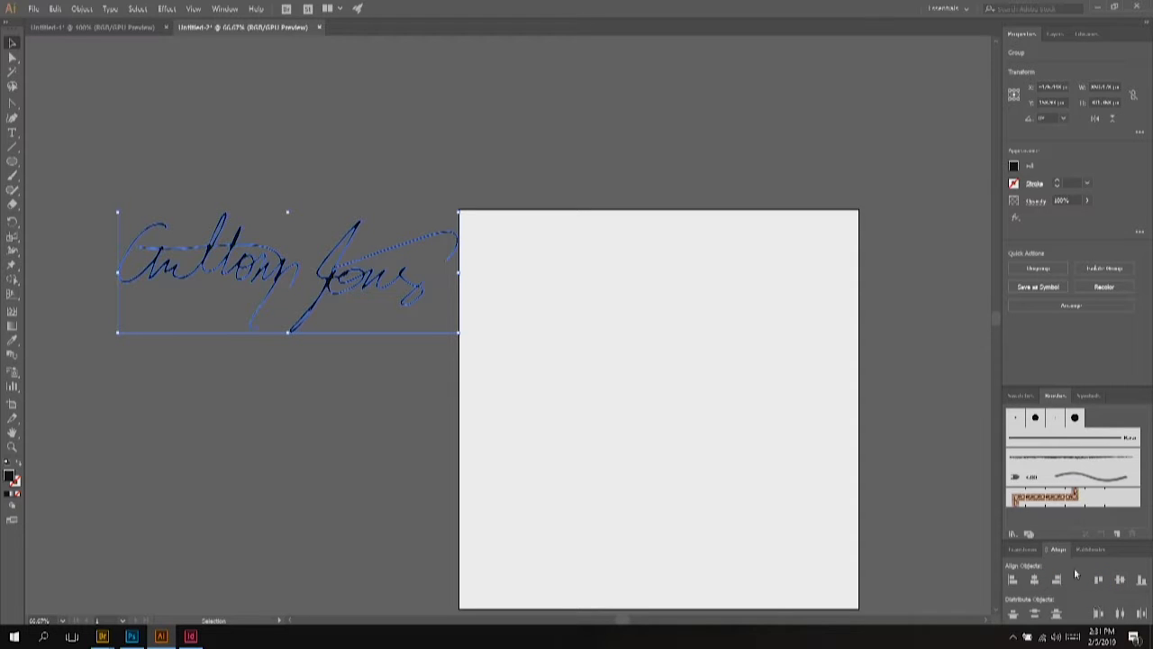
left_click(1144, 551)
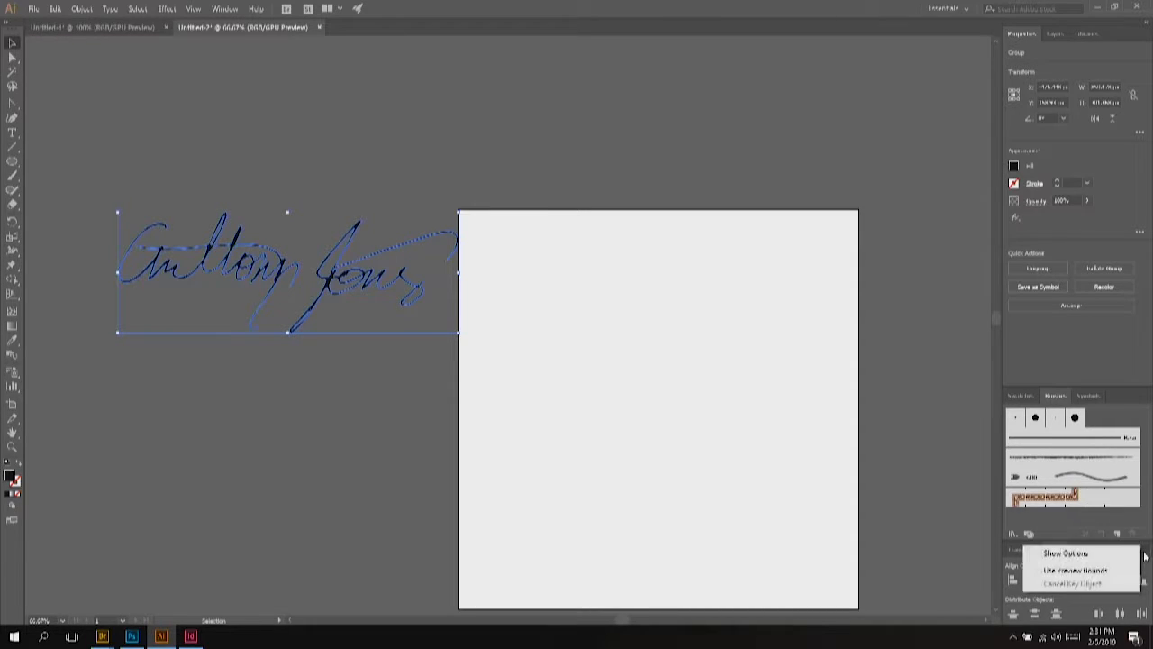
left_click(1090, 553)
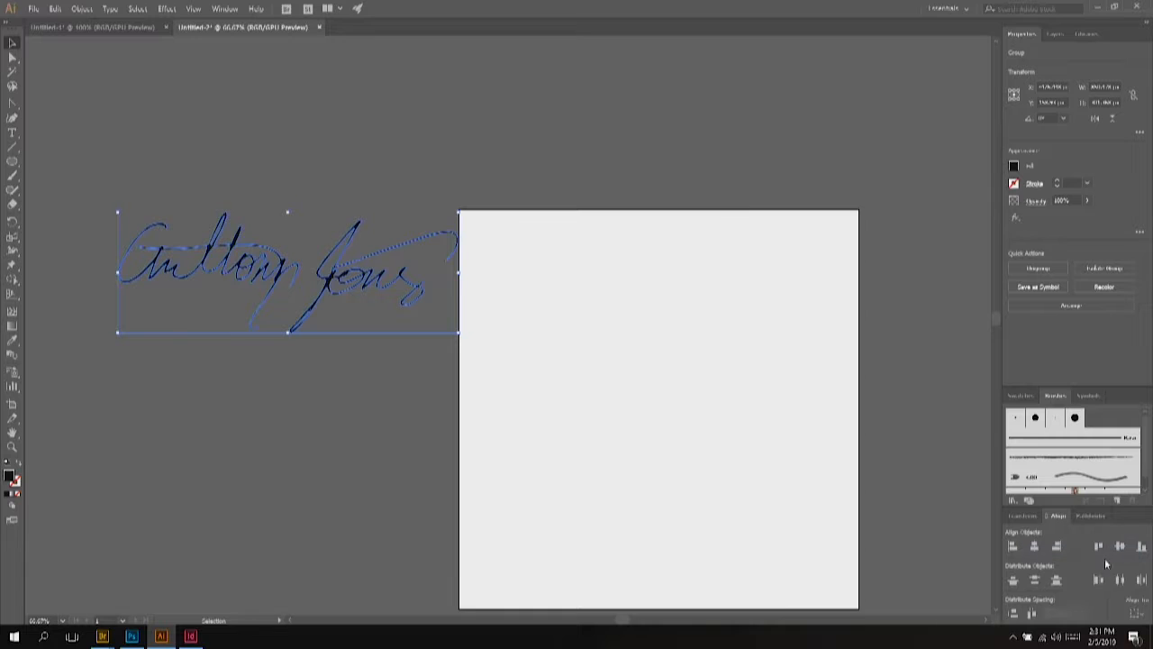
left_click(1136, 614)
left_click(1126, 601)
left_click(1041, 545)
left_click(1119, 548)
Step: Scale the signature up around its centre to span nearly the artboard's full width
left_click_drag(828, 467, 848, 477)
left_click(802, 518)
scroll(801, 515, "down", 1)
scroll(793, 495, "up", 1)
scroll(788, 481, "down", 1)
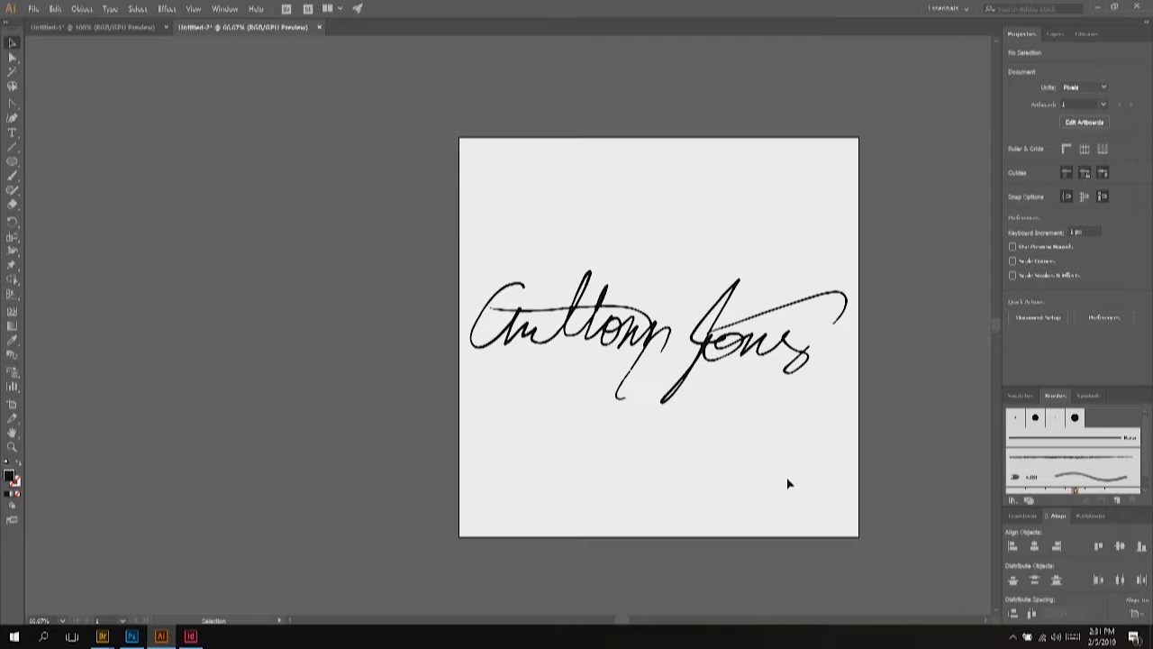
Step: Drag the artboard's top edge down to a wide band fitting the signature
left_click(12, 404)
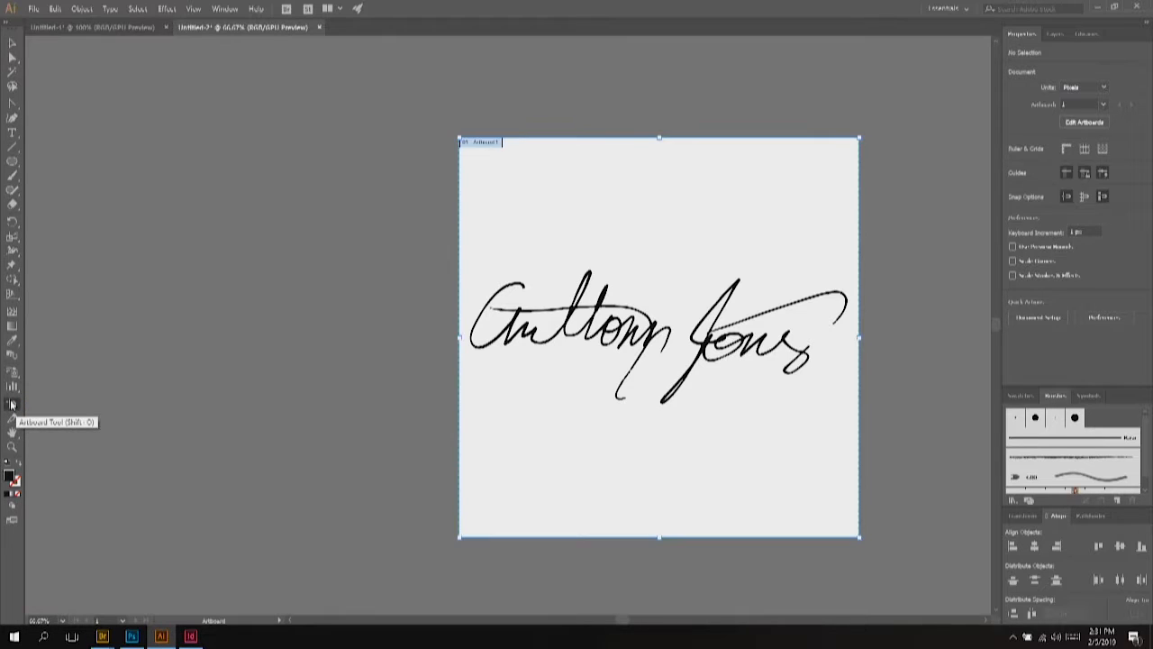
left_click_drag(660, 138, 648, 261)
left_click(11, 42)
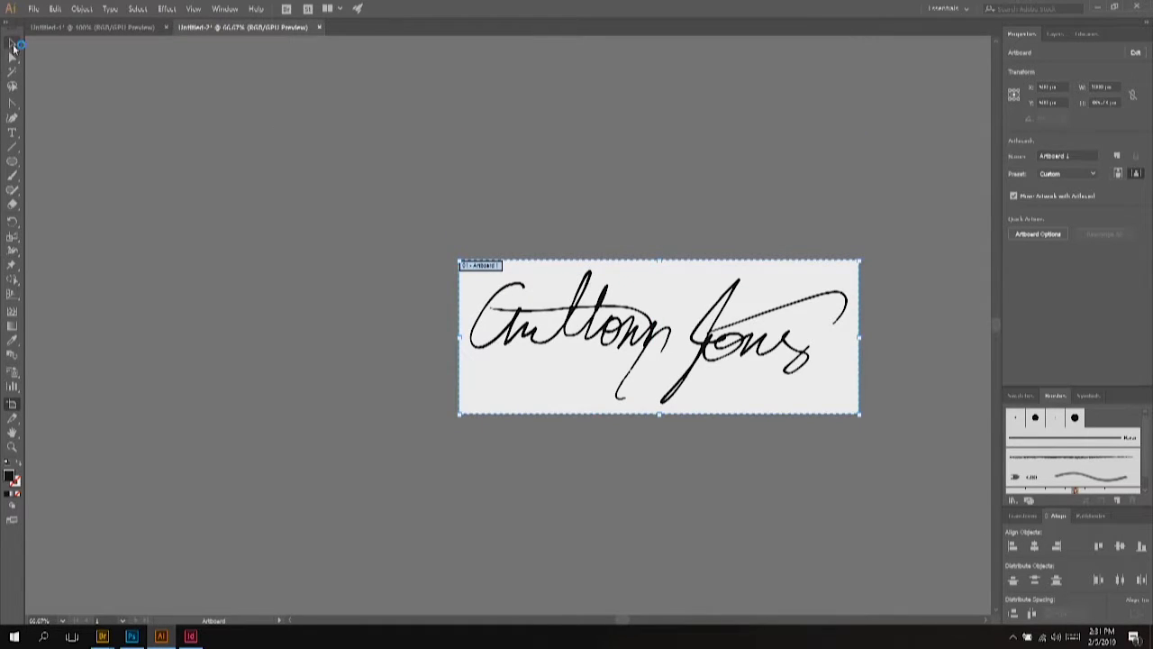
Step: Select all the signature artwork and change its fill colour to orange
key("ctrl+a")
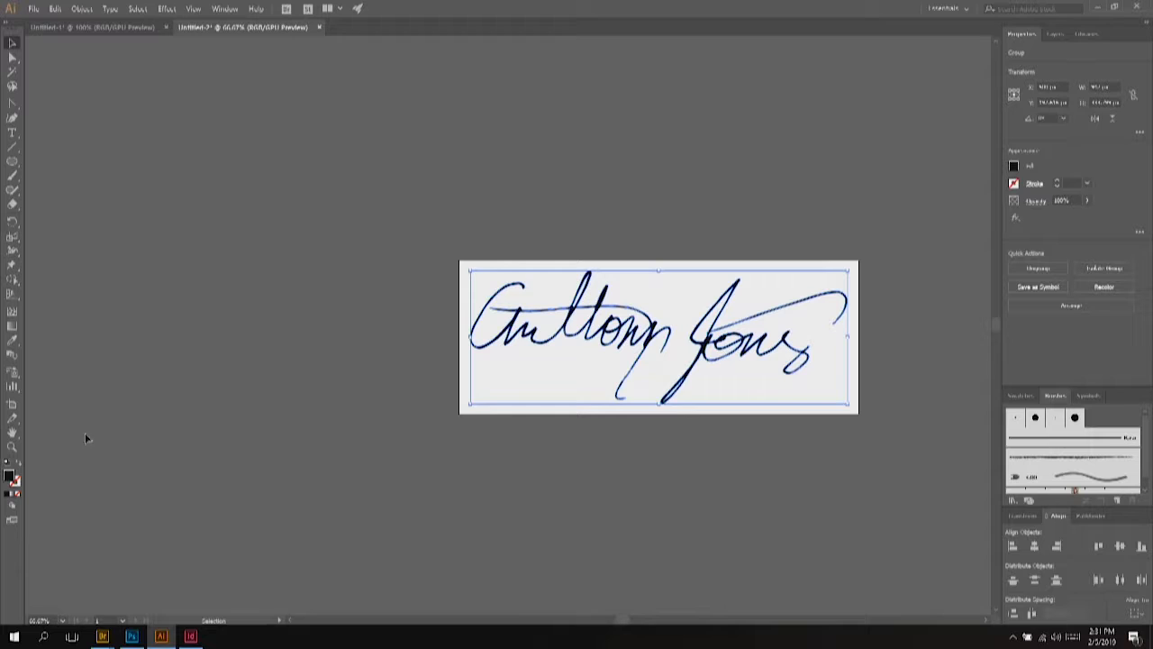
double_click(9, 476)
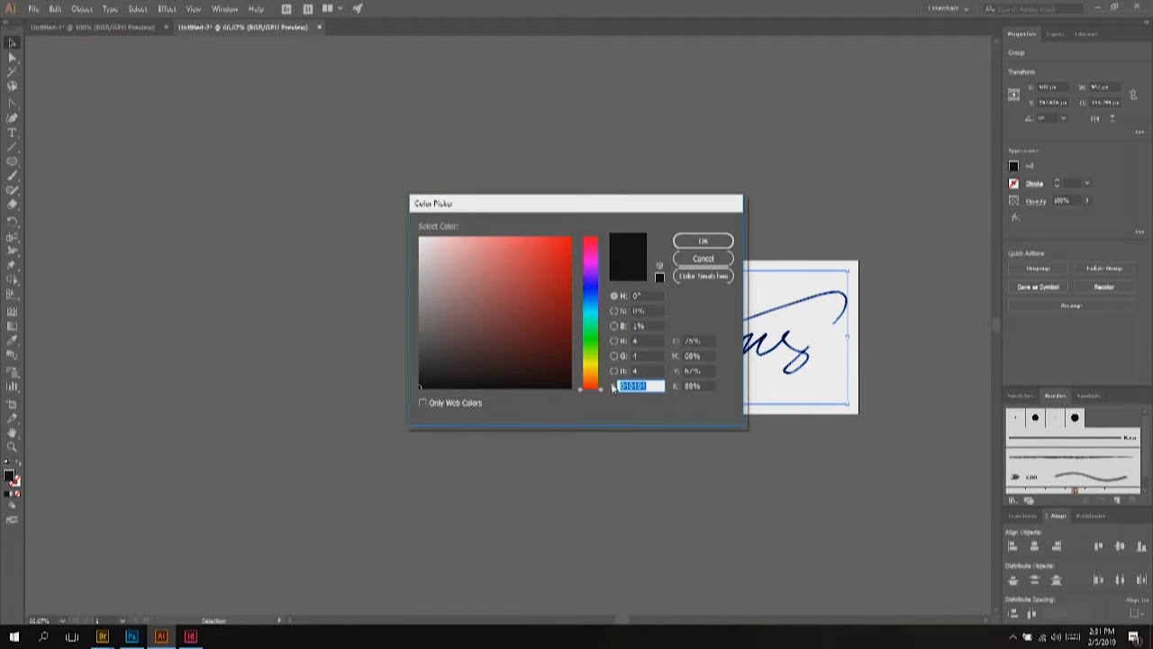
type("0")
key("Return")
left_click(601, 459)
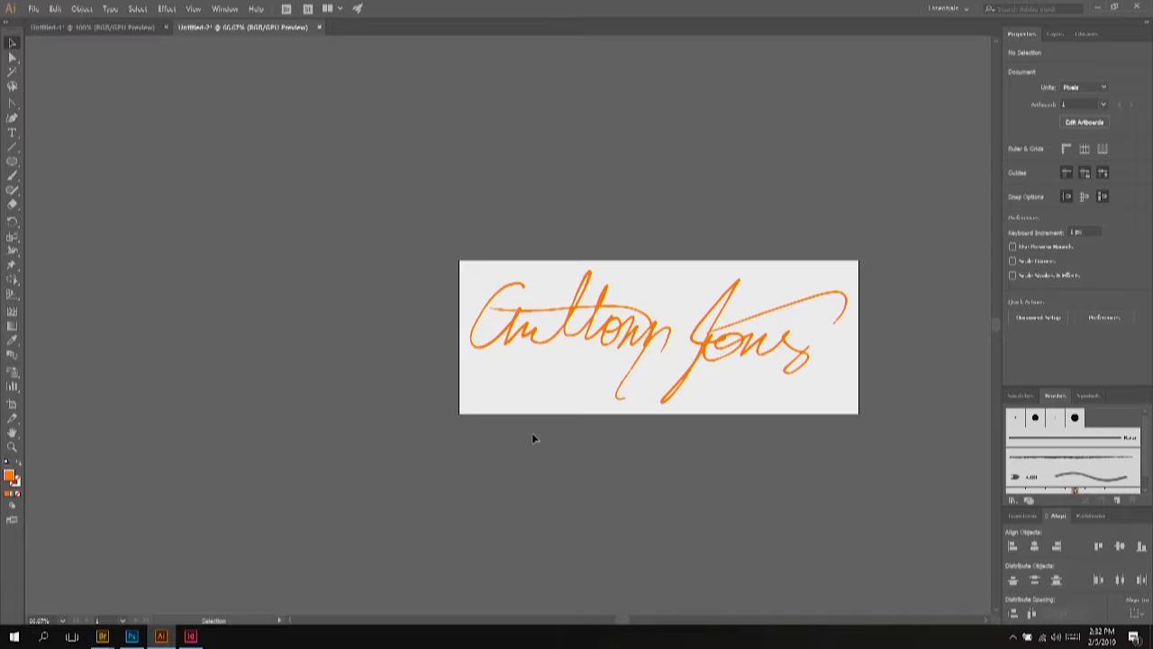
Step: Save the document to the Desktop as a Signature Vector .ai file with default Illustrator options
left_click(59, 10)
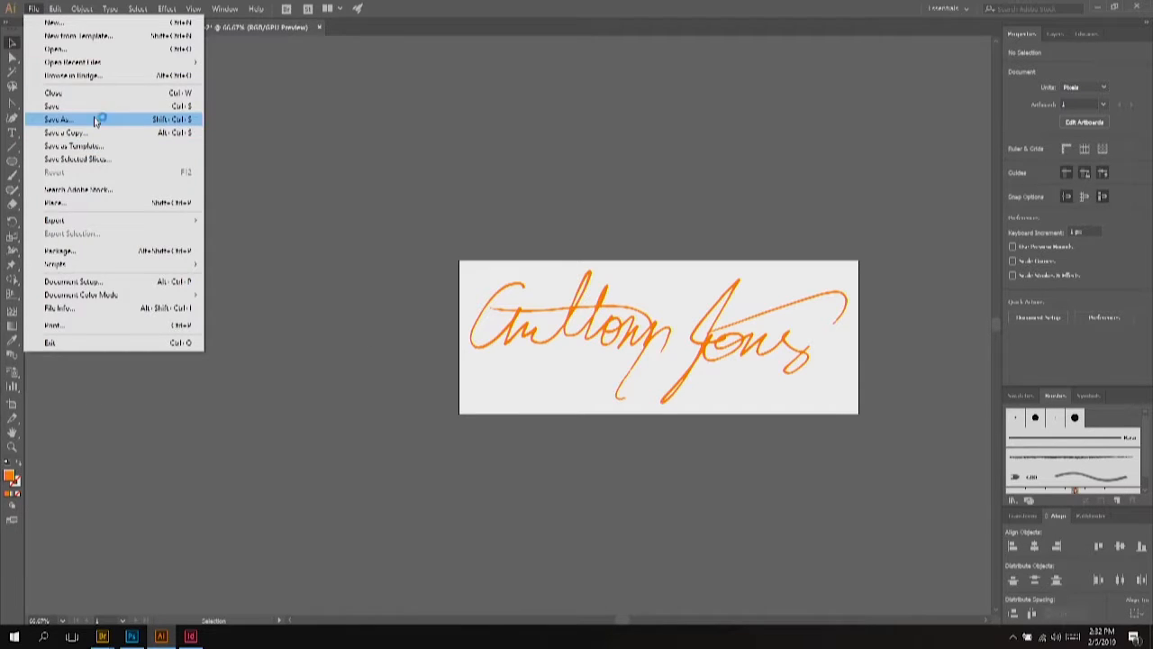
left_click(95, 121)
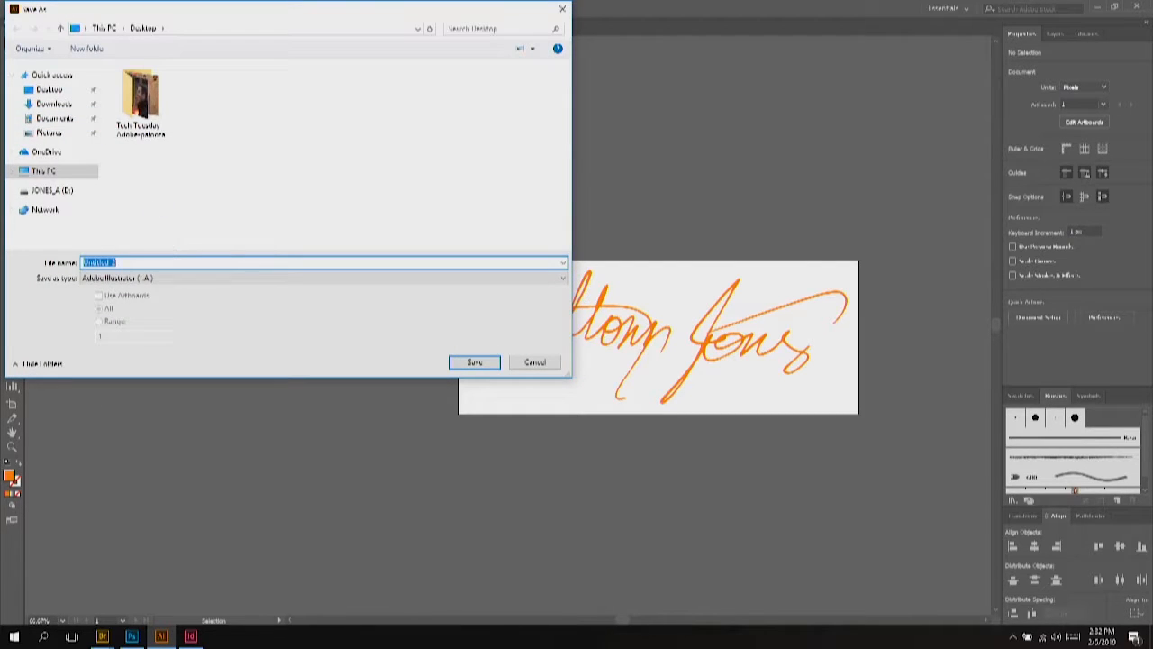
type("Anthony S")
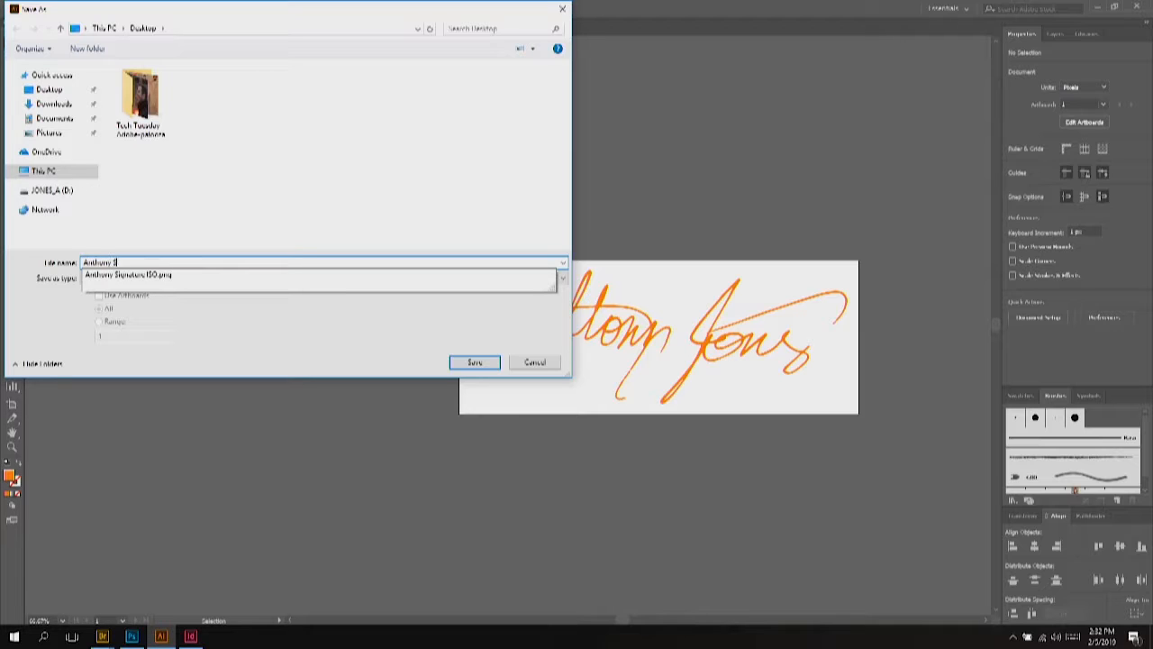
type("ignature Vector")
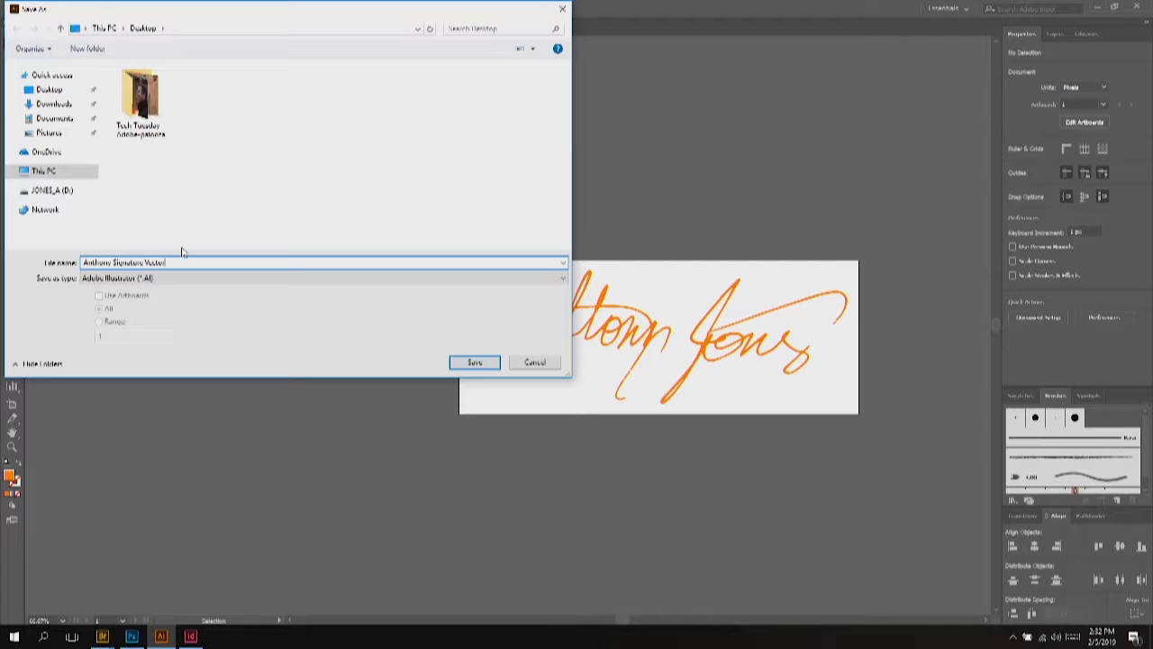
left_click(476, 363)
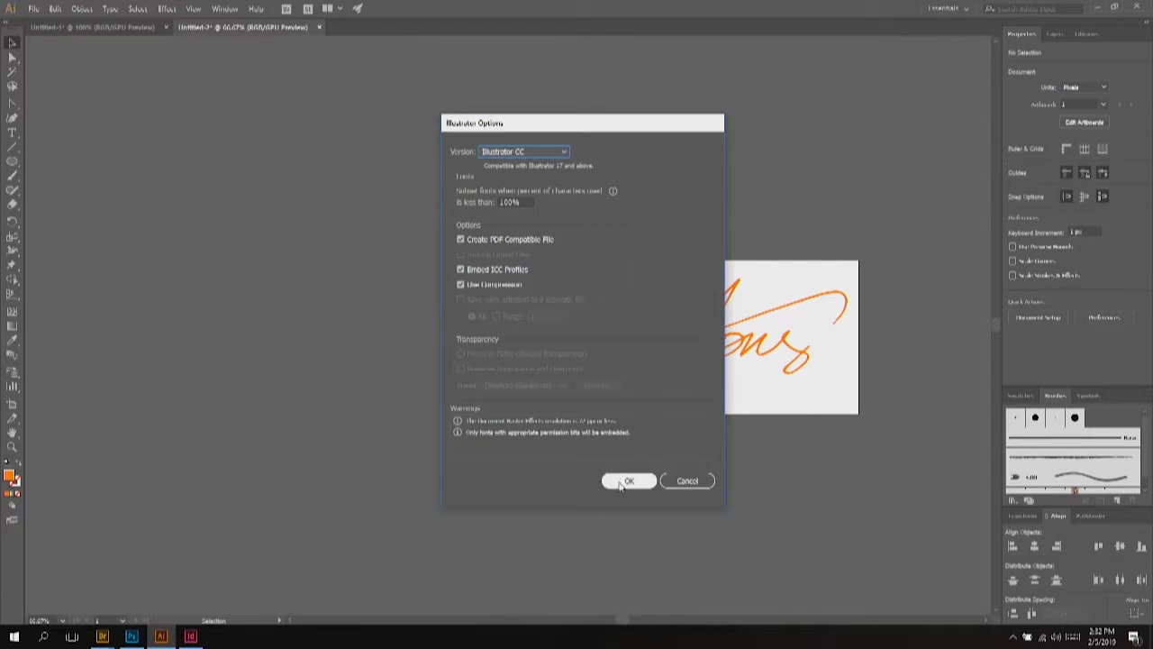
left_click(627, 481)
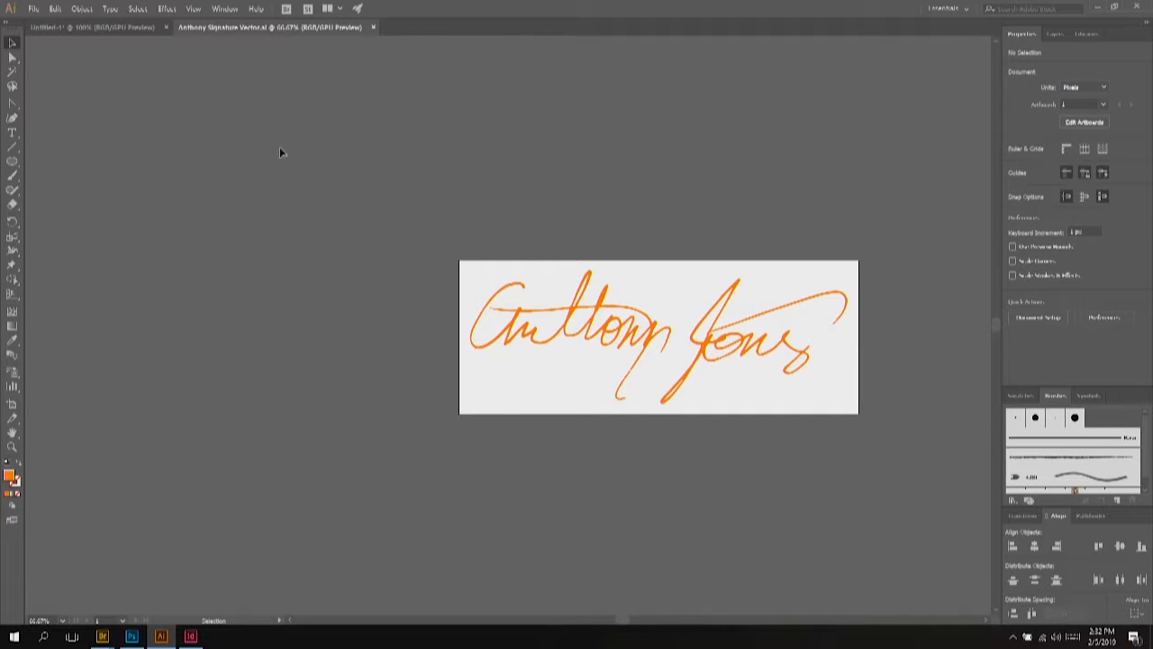
left_click(33, 8)
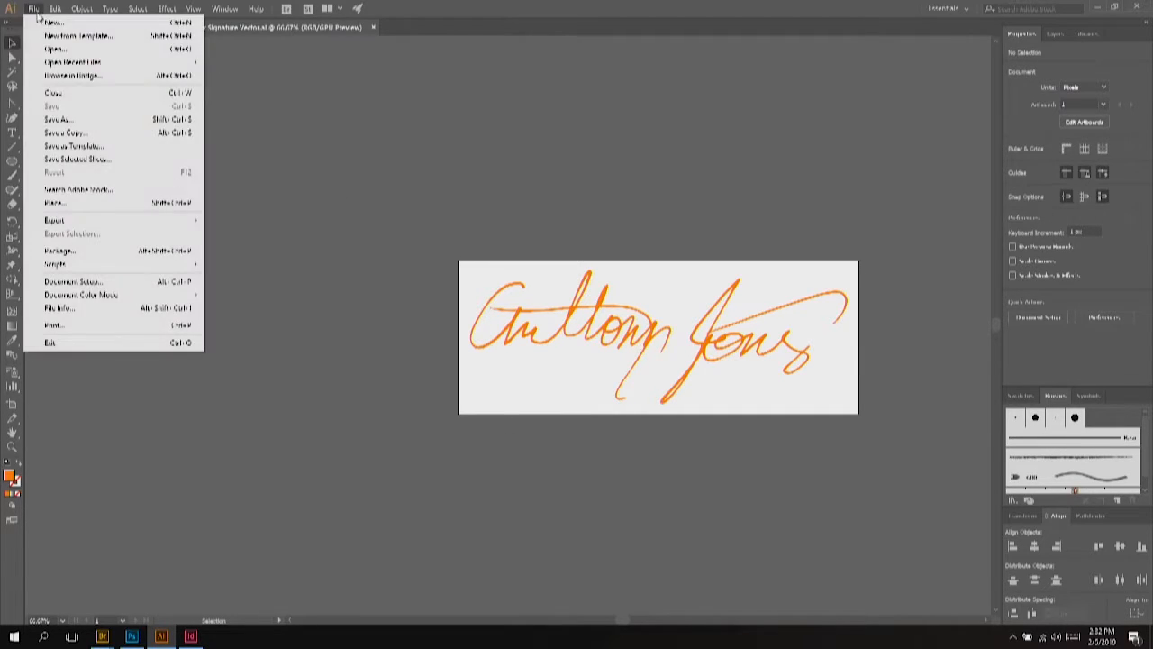
Step: Create a new 1000 px square document and draw a square on it with the Rectangle Tool
left_click(83, 25)
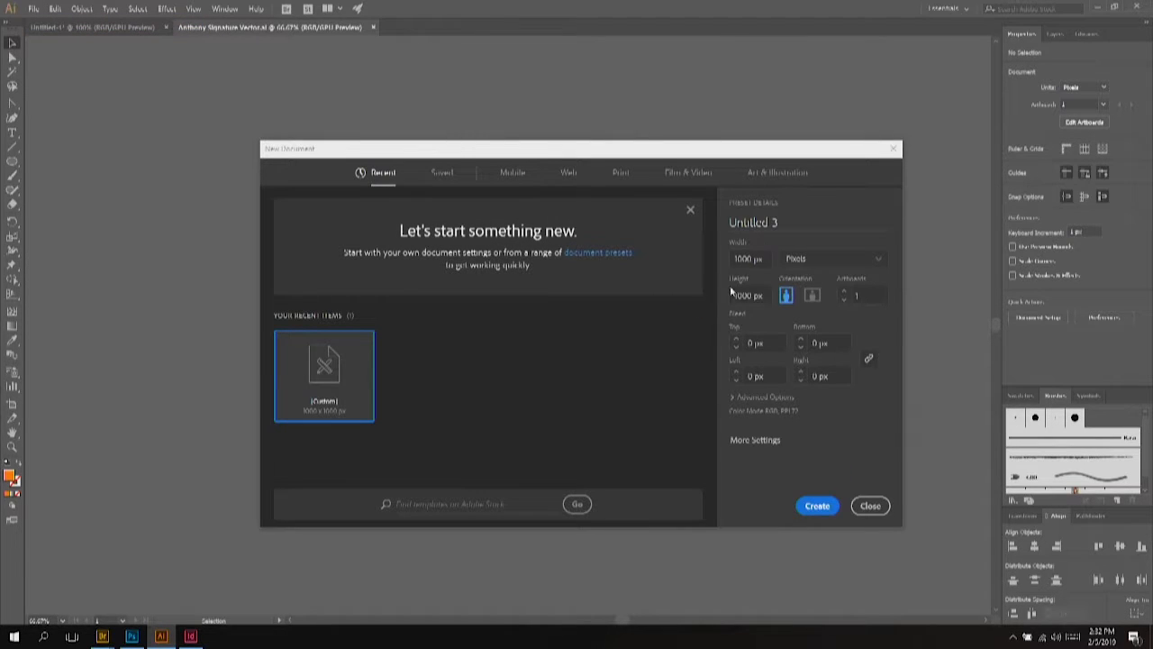
left_click(816, 506)
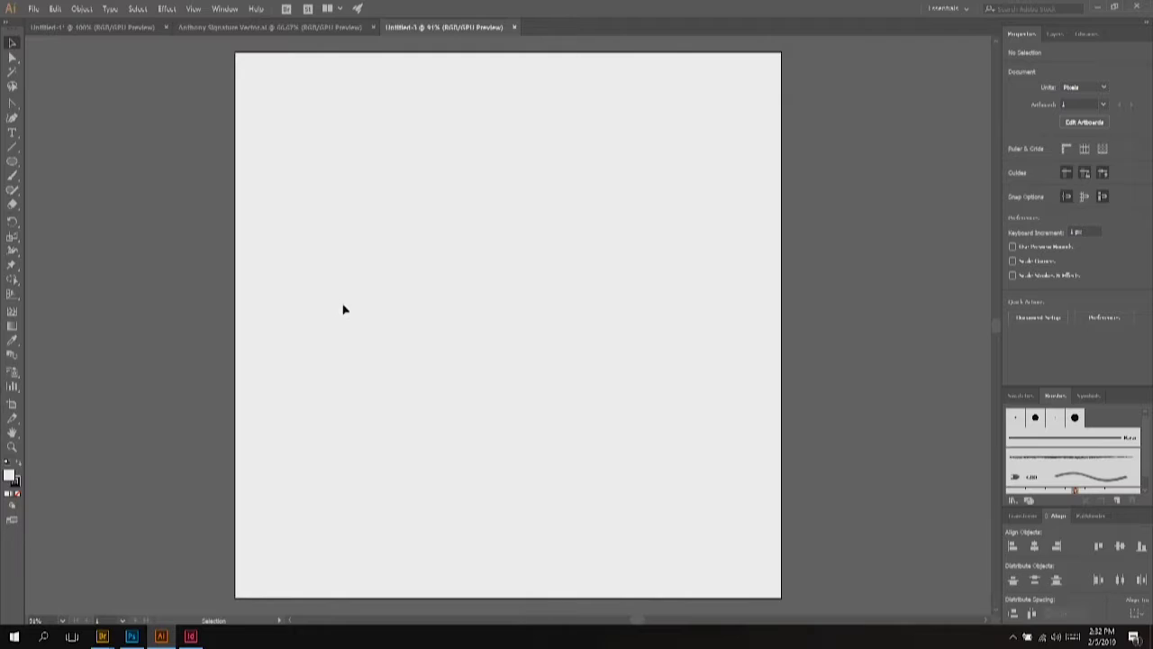
left_click(15, 164)
left_click(14, 163)
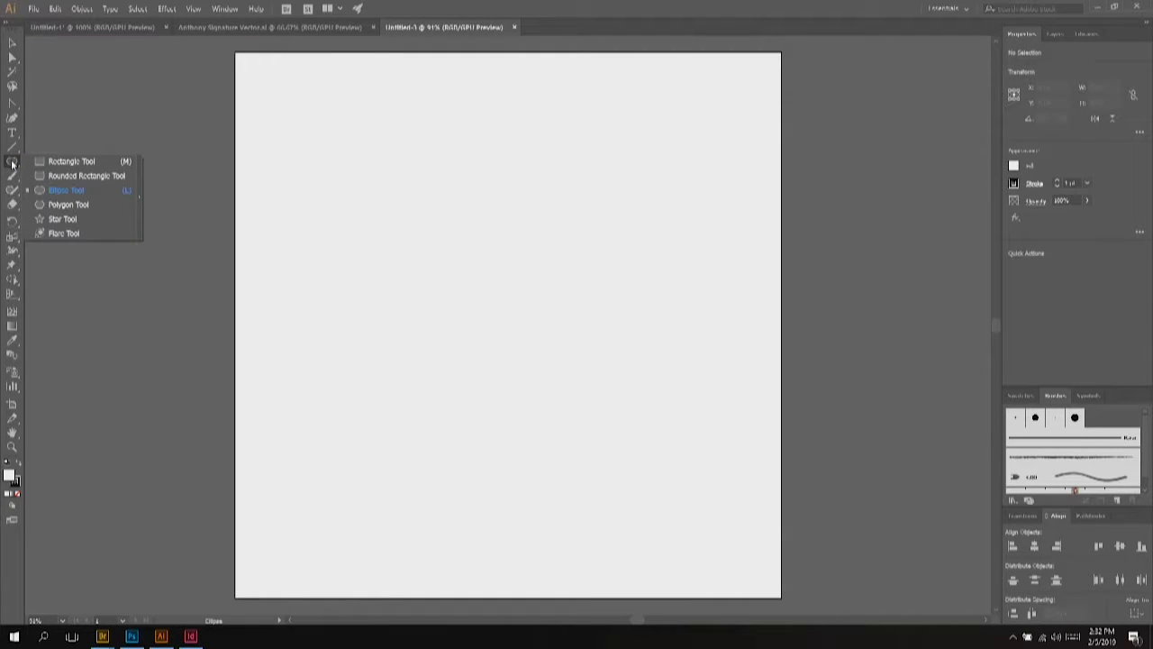
left_click(55, 161)
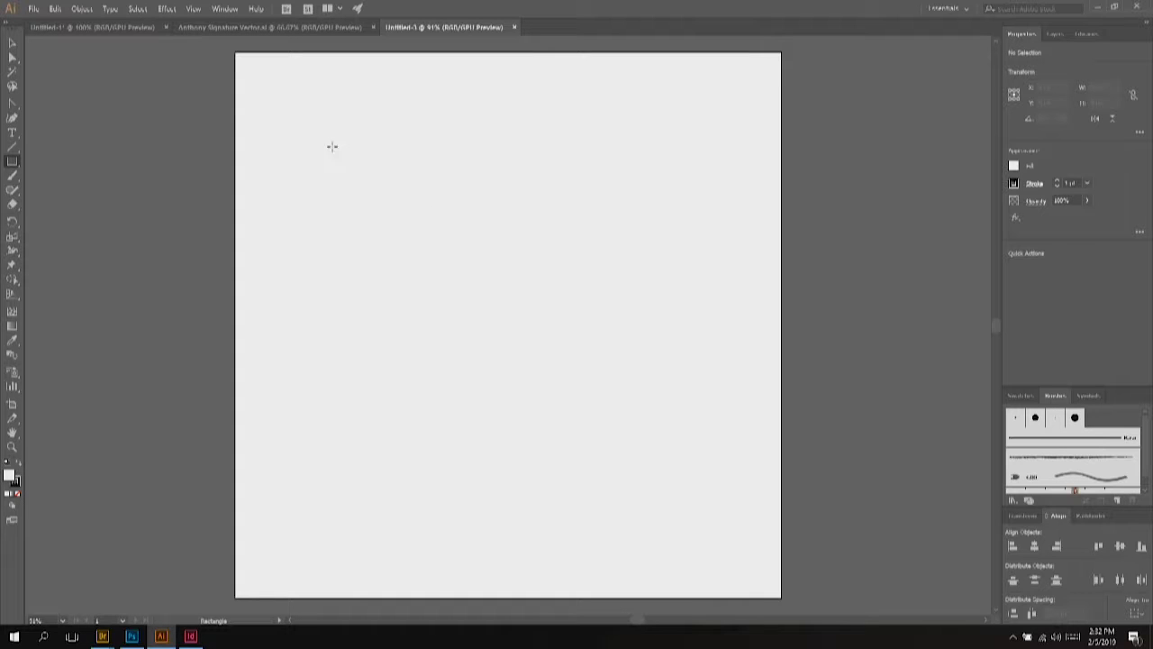
left_click_drag(333, 146, 602, 400)
Step: Rotate the square 45° into a diamond, fill it black, and set its stroke to None
left_click(12, 42)
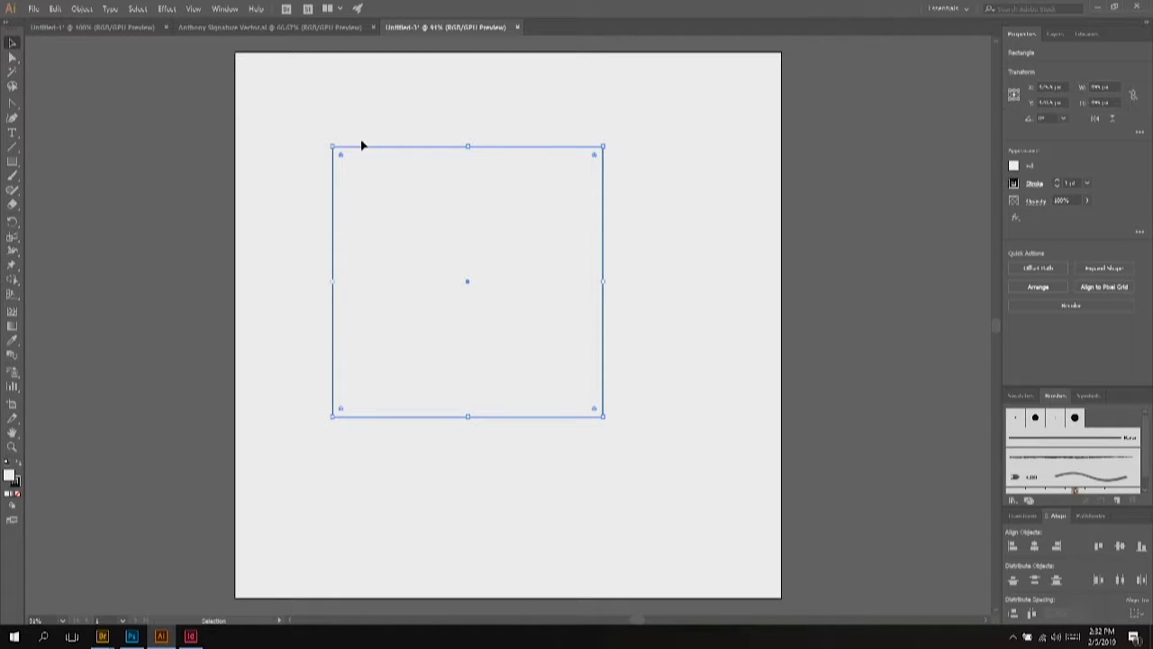
key("a")
left_click_drag(329, 142, 364, 240)
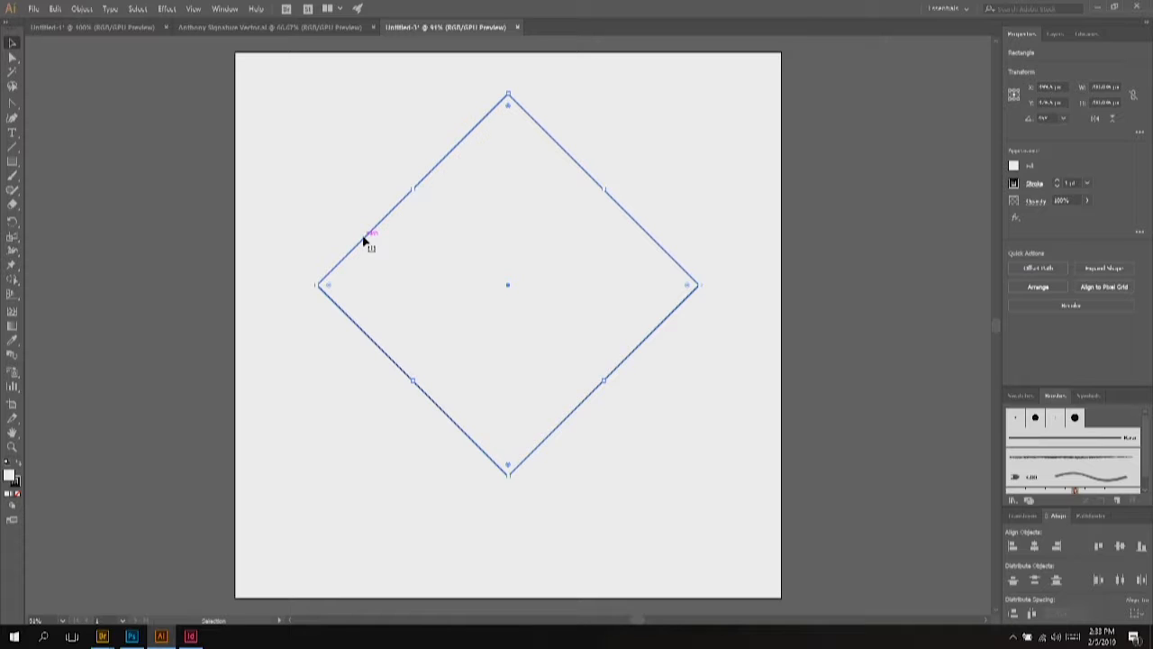
key("shift+x")
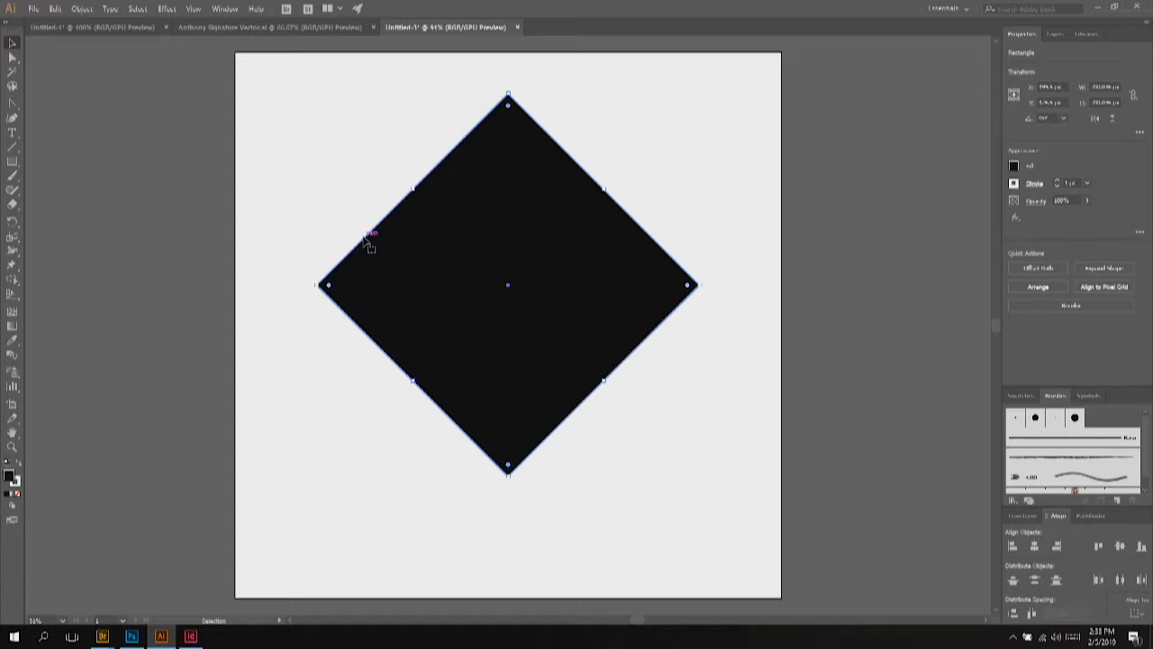
left_click(13, 494)
left_click(20, 494)
left_click(9, 475)
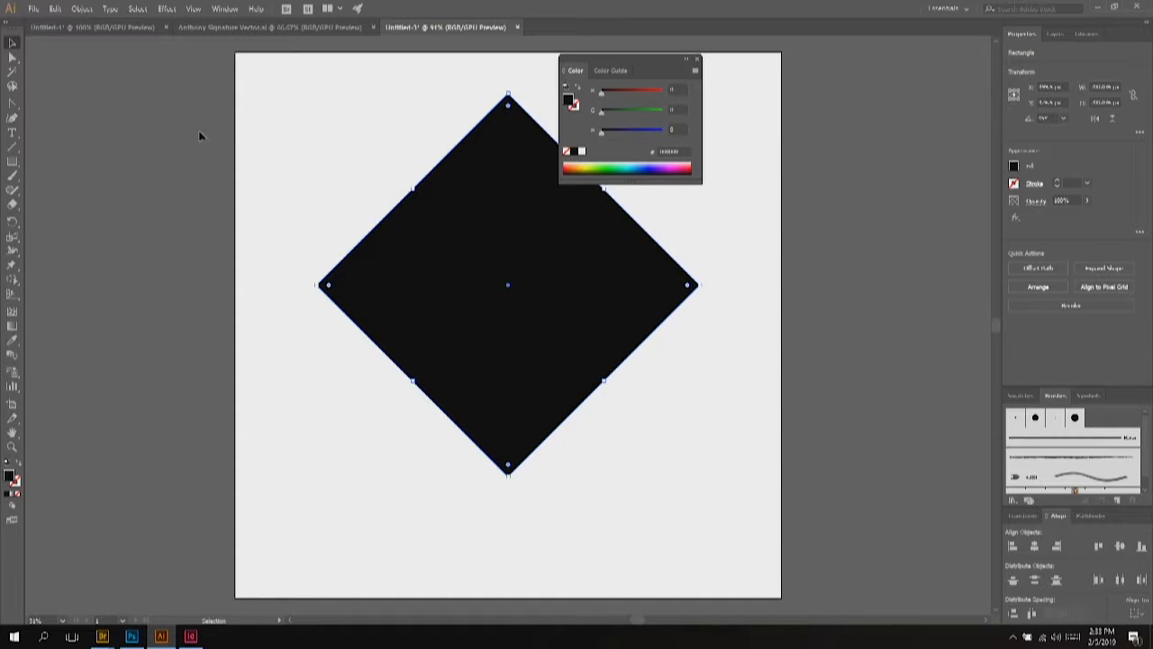
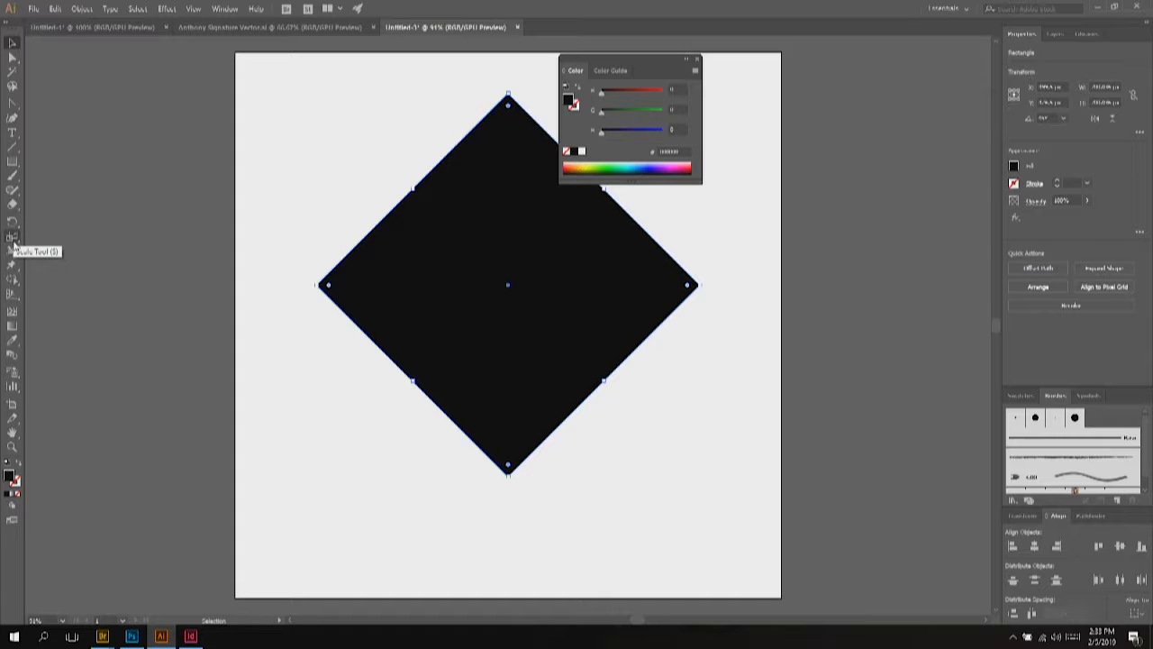
Step: Scale the black diamond into a wide, flat diamond
left_click(13, 238)
left_click_drag(682, 461, 772, 337)
left_click(12, 43)
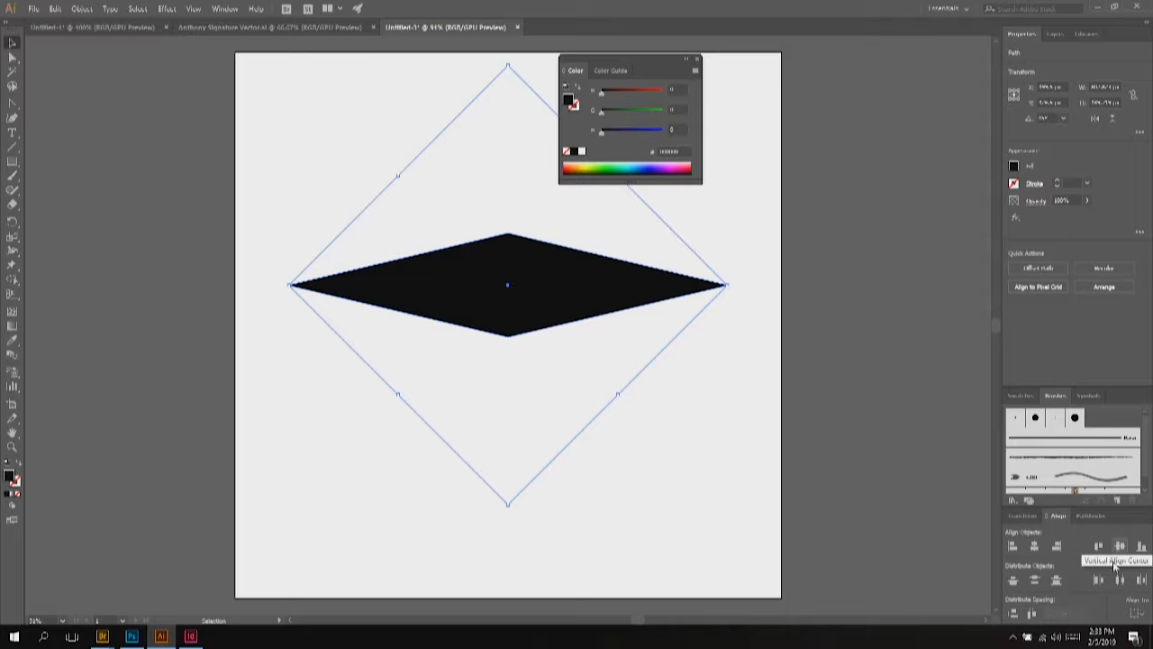
Step: Centre the flattened diamond vertically, aligning to the artboard
left_click(1134, 612)
left_click(1124, 600)
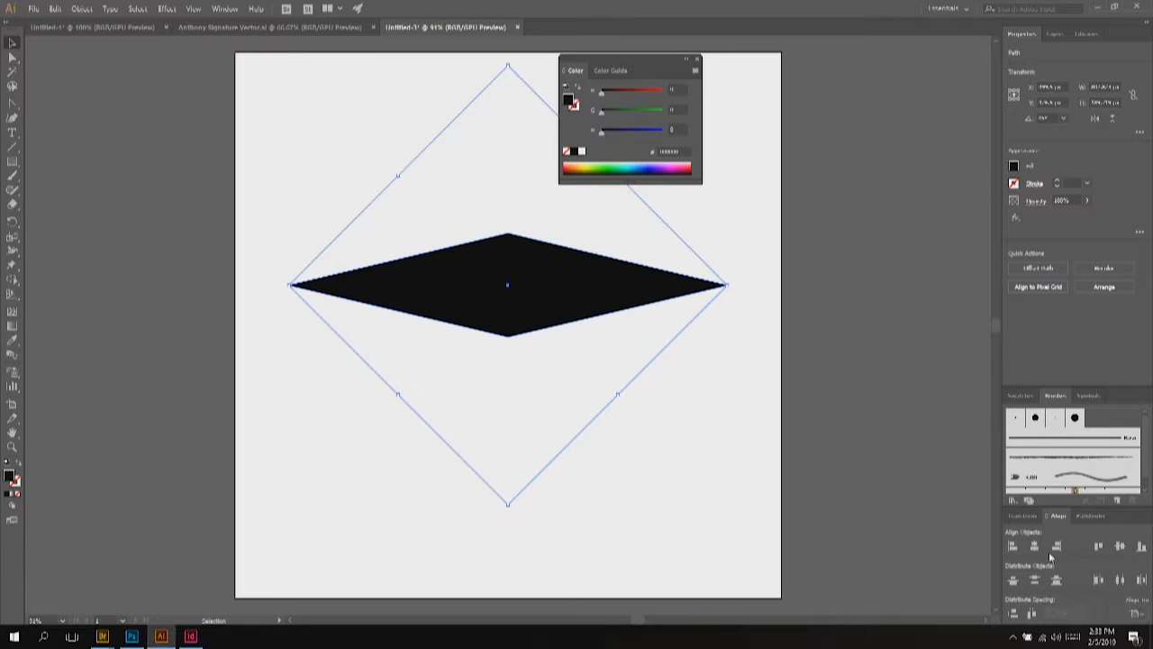
left_click(1120, 546)
left_click(694, 401)
left_click(557, 329)
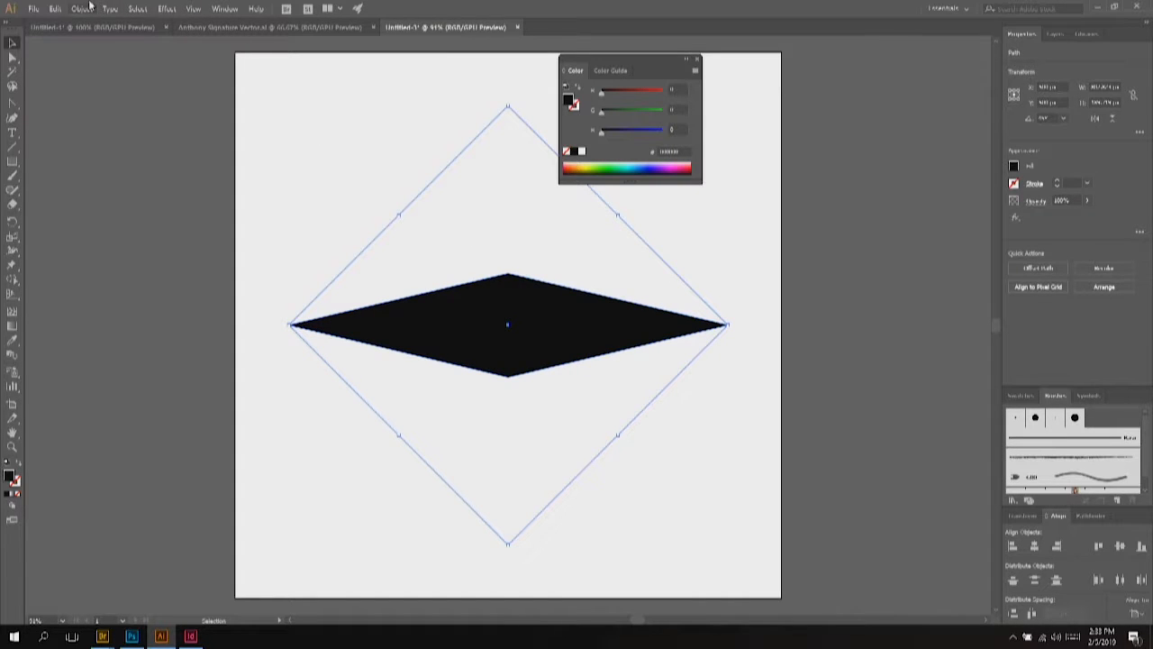
left_click_drag(12, 161, 56, 191)
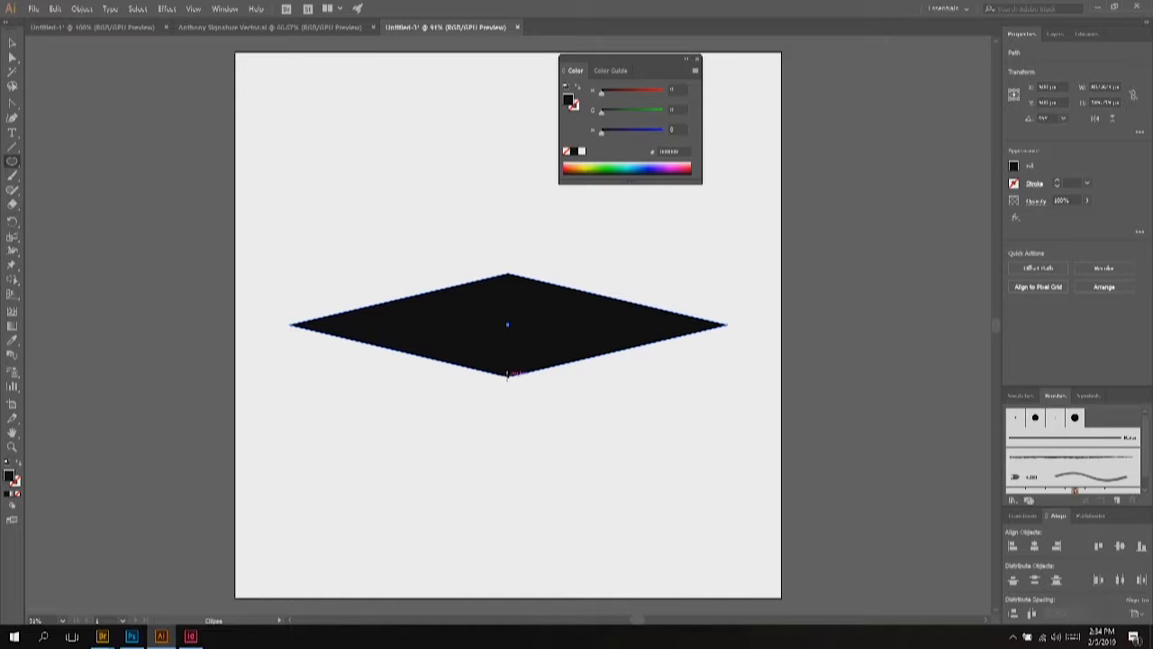
Step: Draw a circle at the diamond's bottom point and make its bottom anchor a sharp corner
left_click_drag(507, 374, 580, 463)
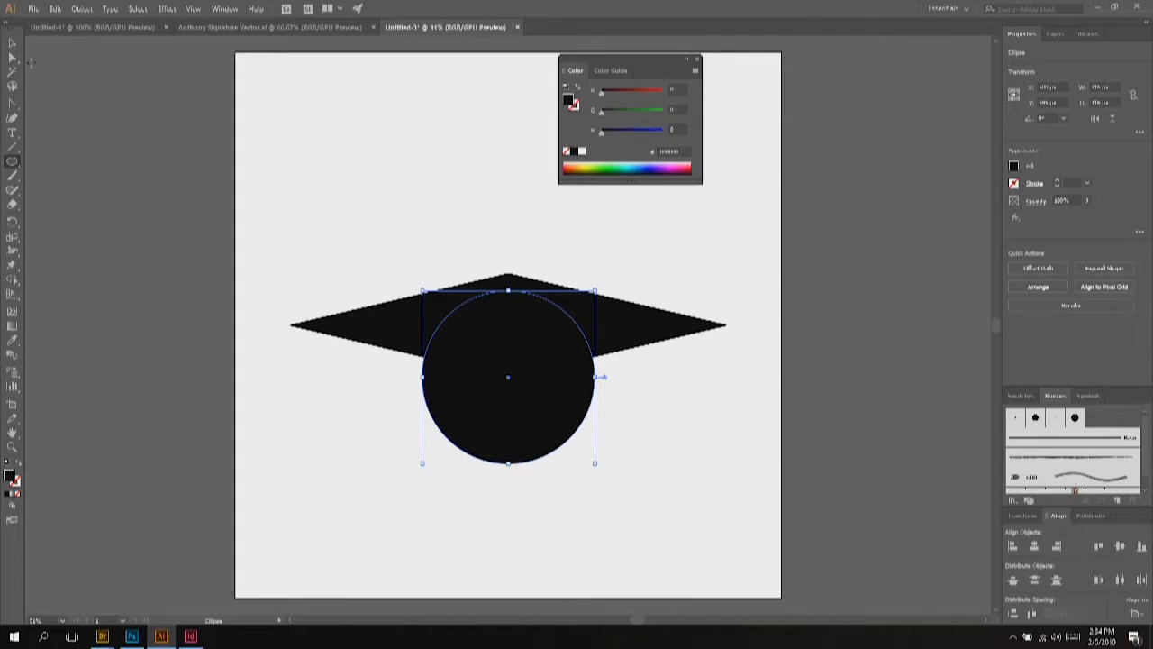
left_click(15, 110)
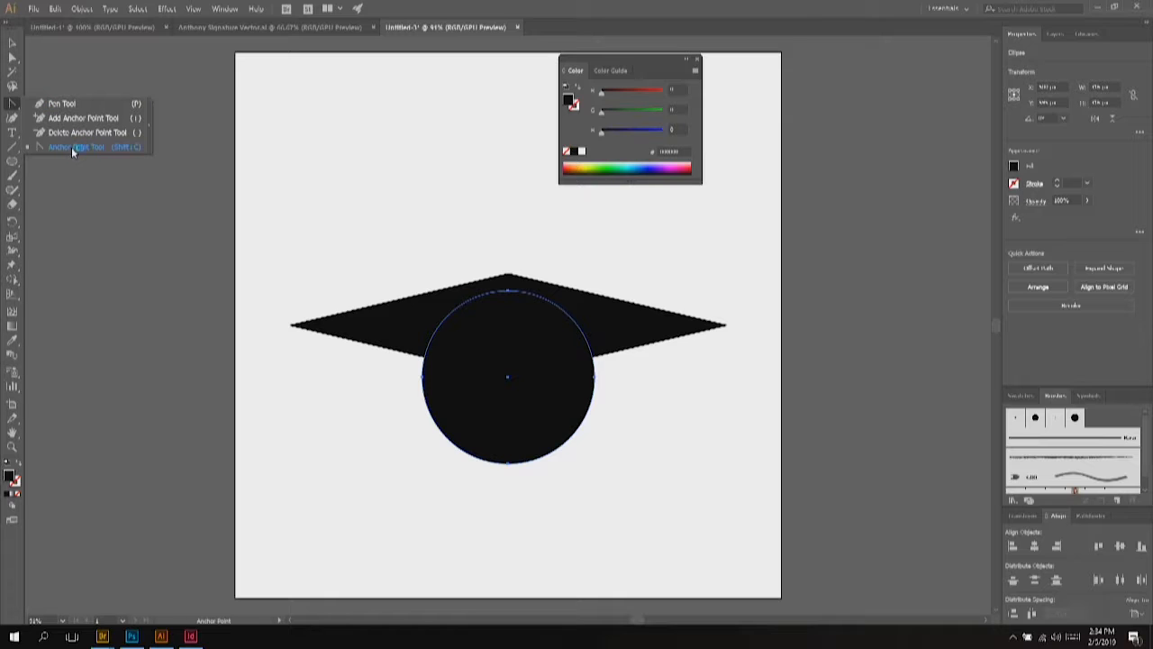
left_click(72, 151)
key("ctrl+1")
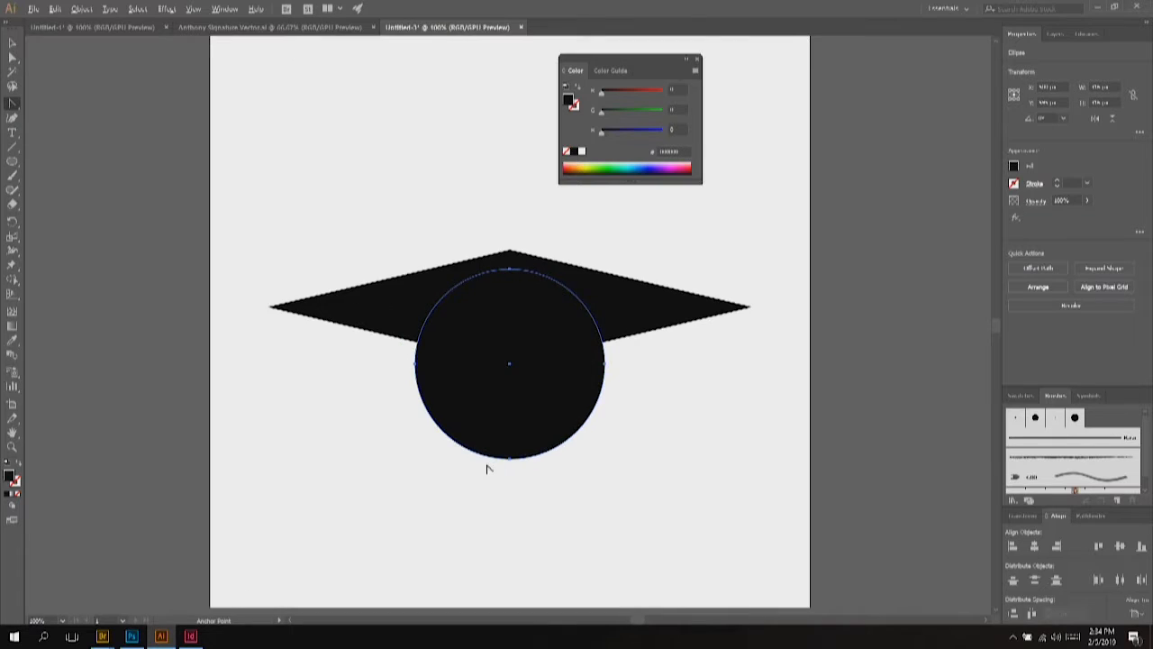
scroll(502, 457, "up", 5)
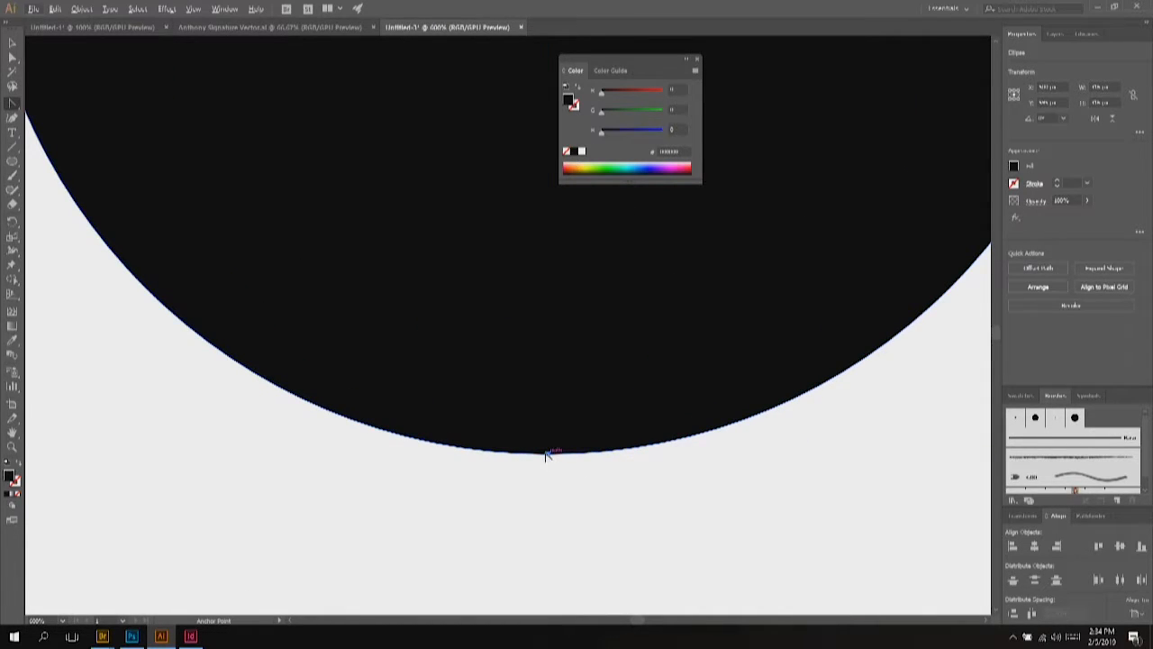
left_click(545, 454)
Step: Stretch the circle's pointed bottom further down into a teardrop
scroll(544, 406, "down", 3)
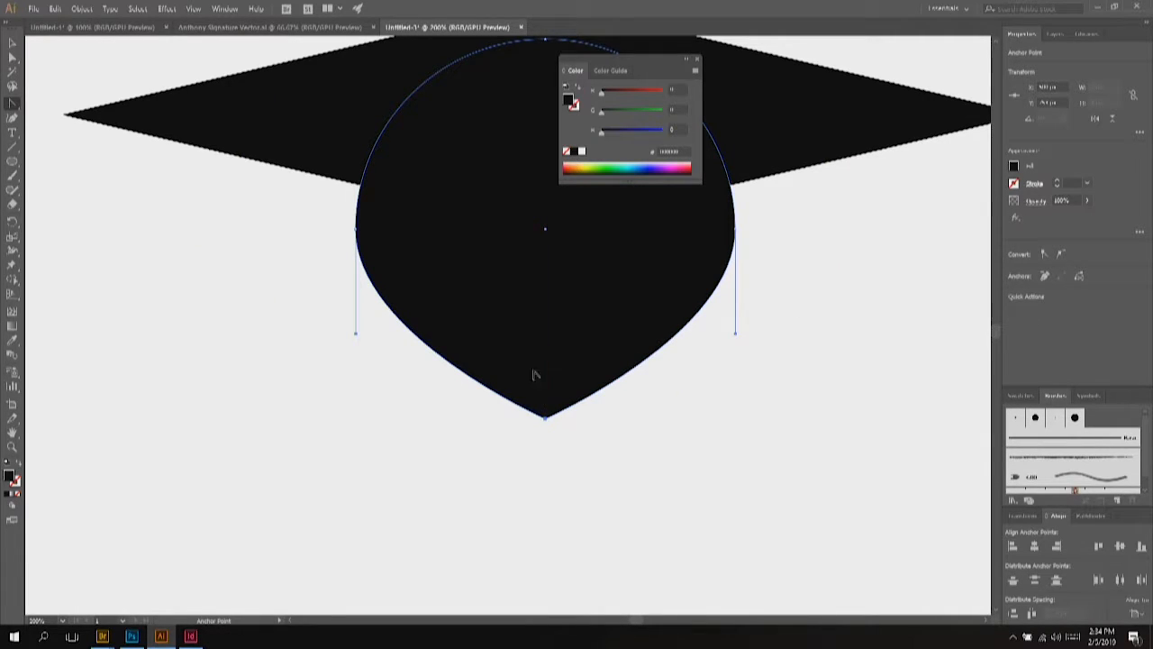
scroll(535, 374, "down", 1)
left_click(11, 237)
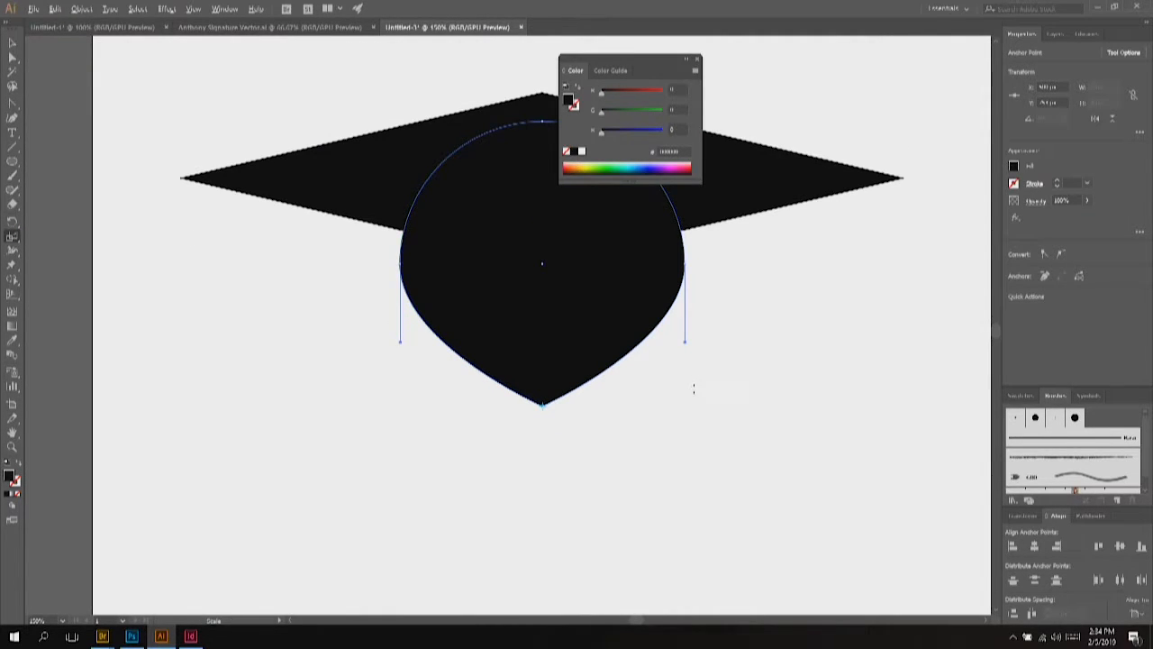
scroll(693, 388, "down", 2)
scroll(736, 359, "up", 1)
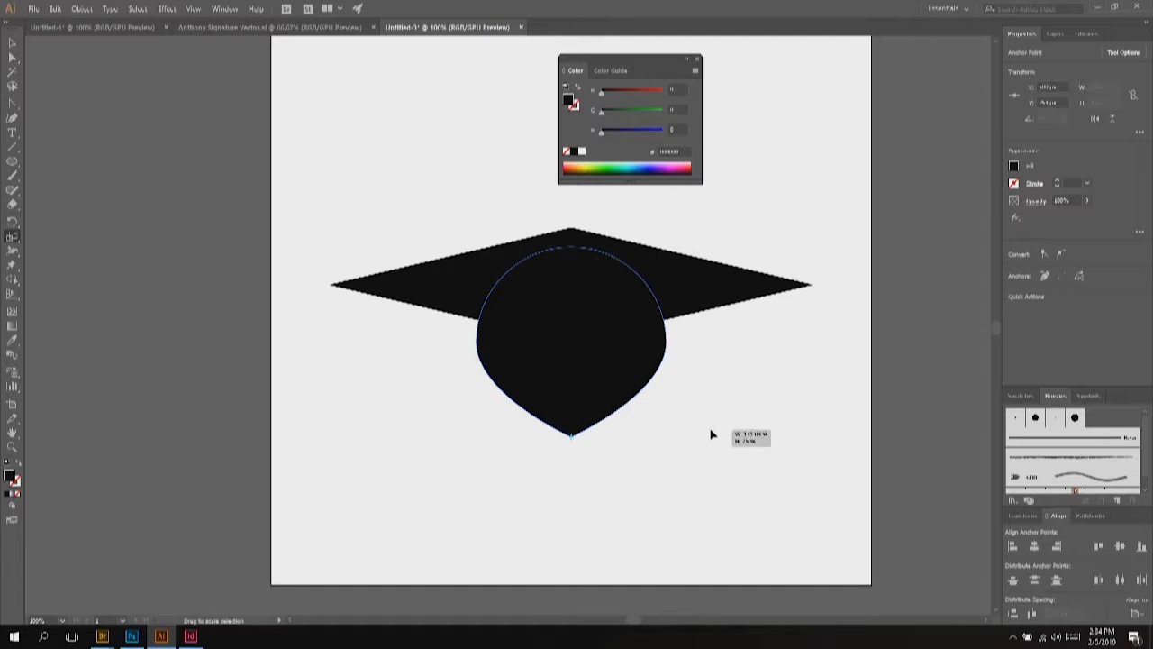
left_click_drag(649, 442, 580, 394)
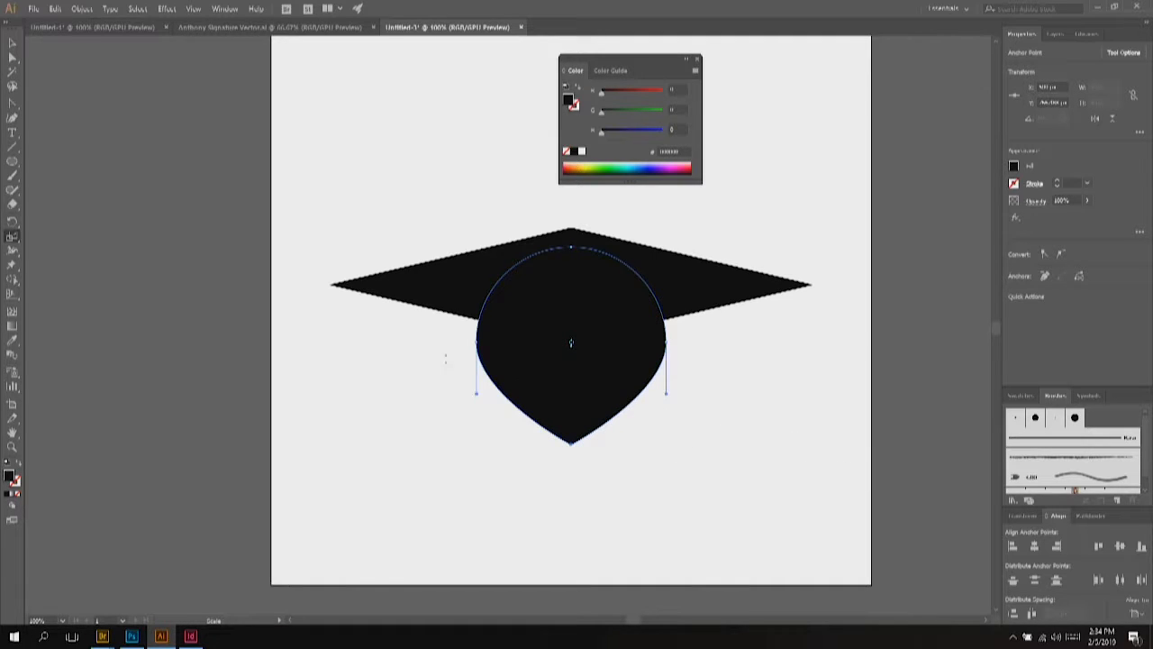
left_click_drag(547, 459, 666, 473)
left_click(13, 44)
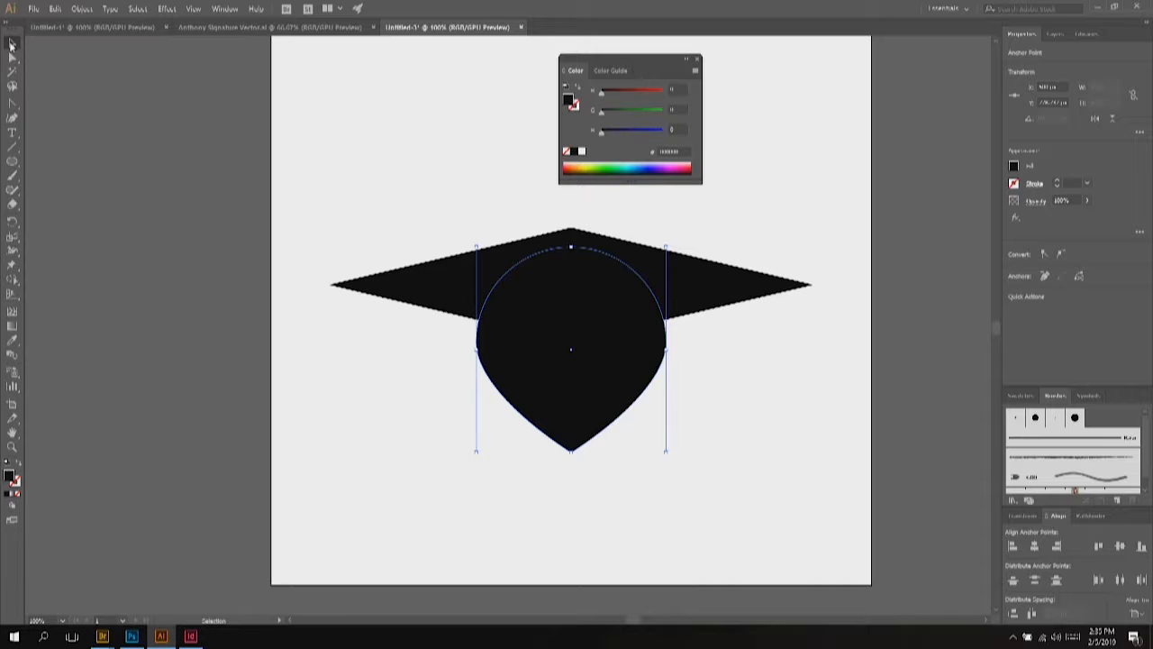
Step: Flatten the pointed circle into a wide ellipse-like base
left_click(601, 408)
key("s")
left_click_drag(667, 466, 724, 438)
left_click(11, 42)
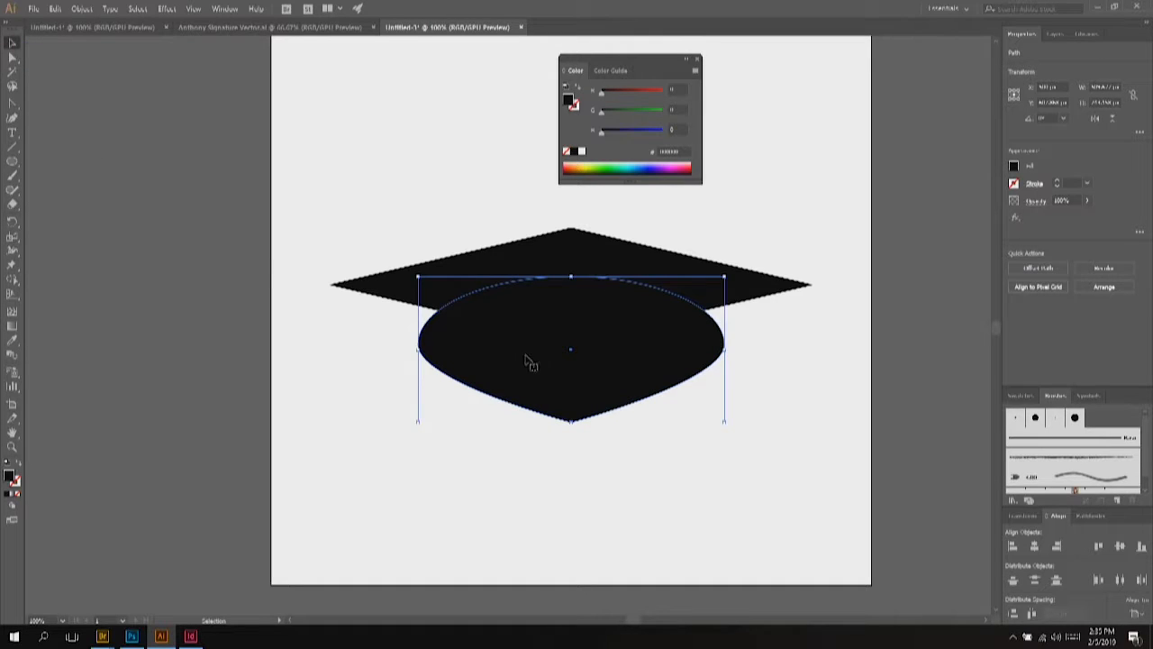
Step: Move the base up under the cap top, narrow it slightly, and select the diamond
key("shift+Up")
mouse_move(574, 410)
left_mouse_down()
mouse_move(595, 395)
mouse_move(577, 406)
left_mouse_up()
key("s")
mouse_move(723, 423)
left_mouse_down()
mouse_move(741, 424)
mouse_move(720, 428)
left_mouse_up()
left_click(12, 42)
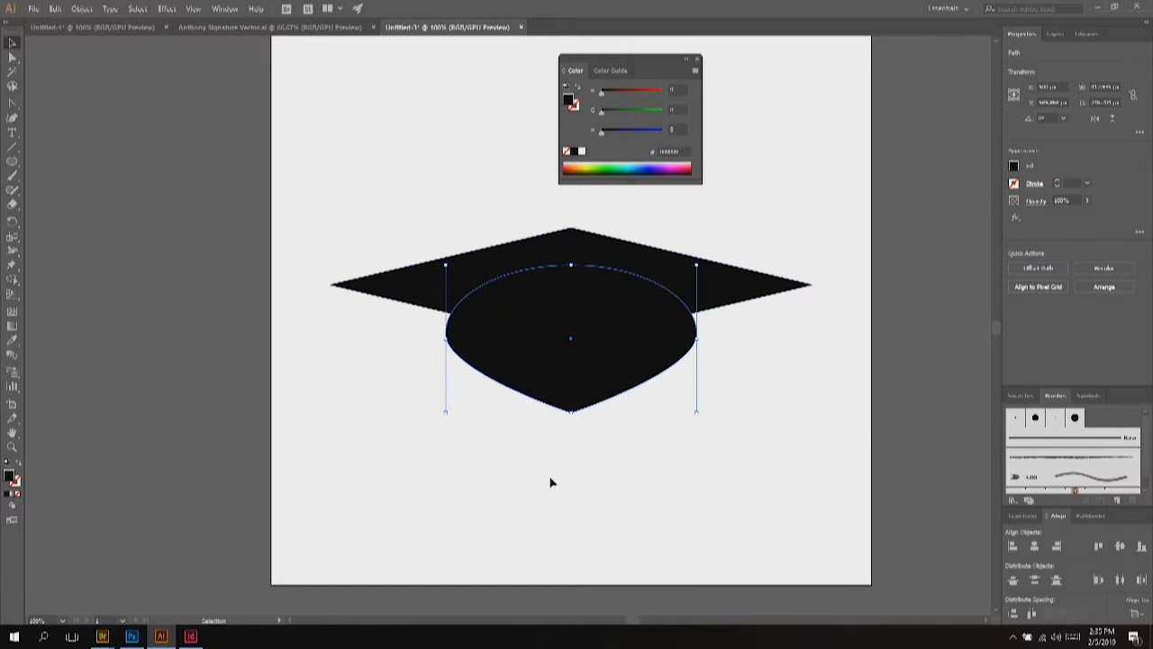
left_click(439, 415)
left_click(421, 295)
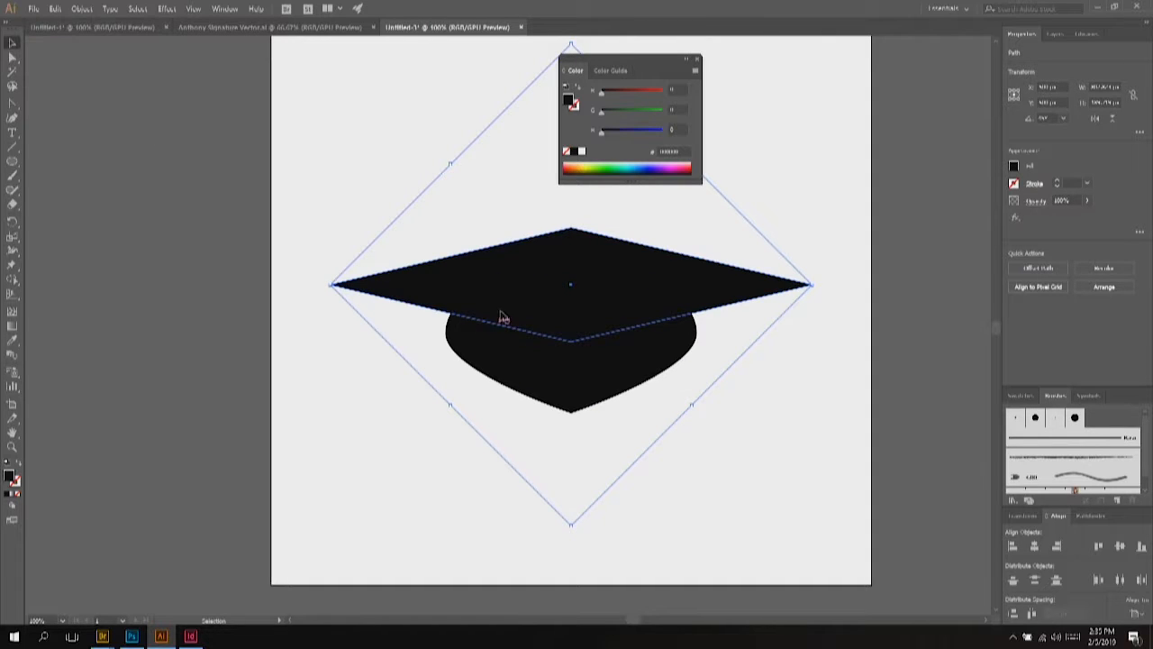
Step: Apply Offset Path to the diamond cap top with a 10 px offset and Miter joins
left_click(83, 8)
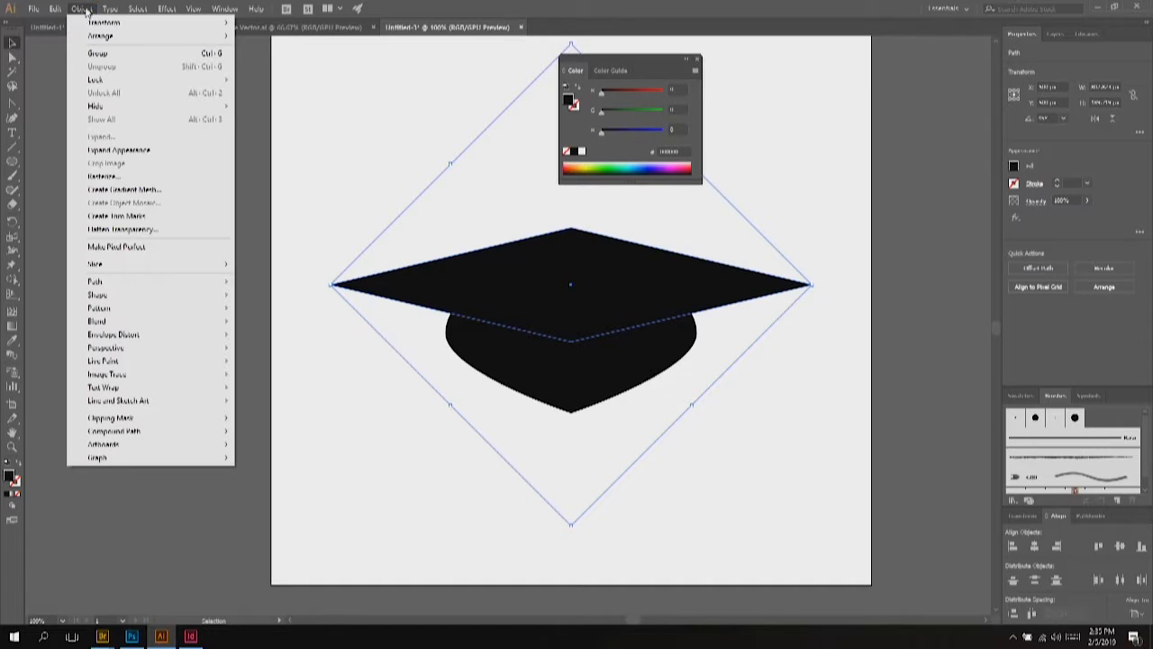
mouse_move(113, 287)
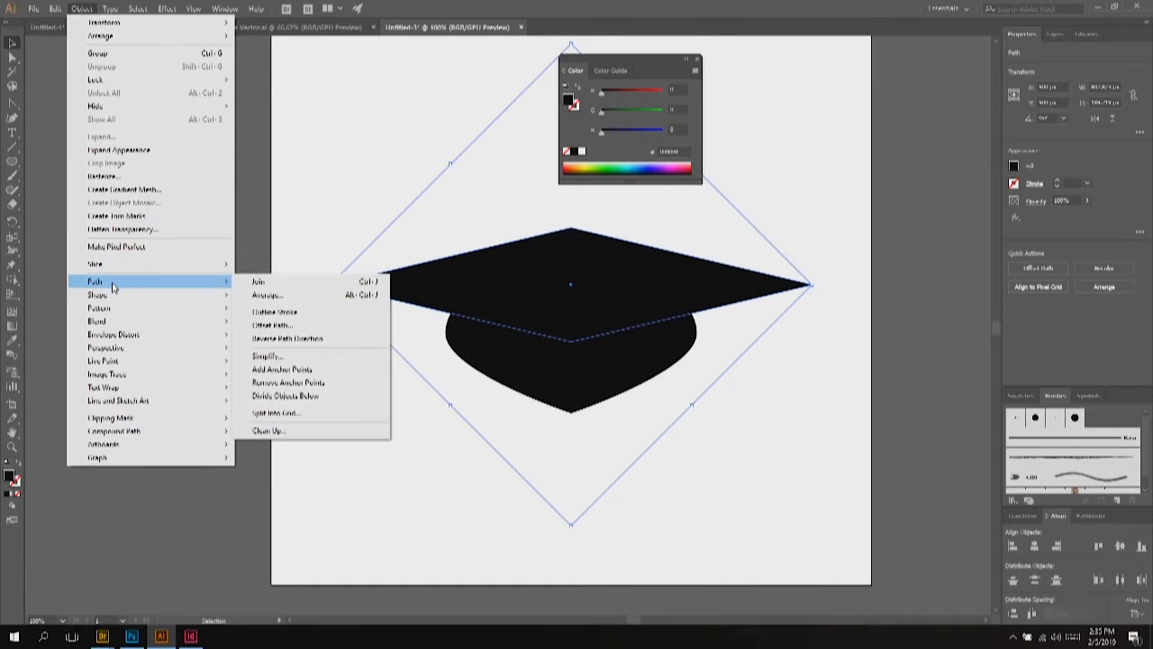
left_click(290, 326)
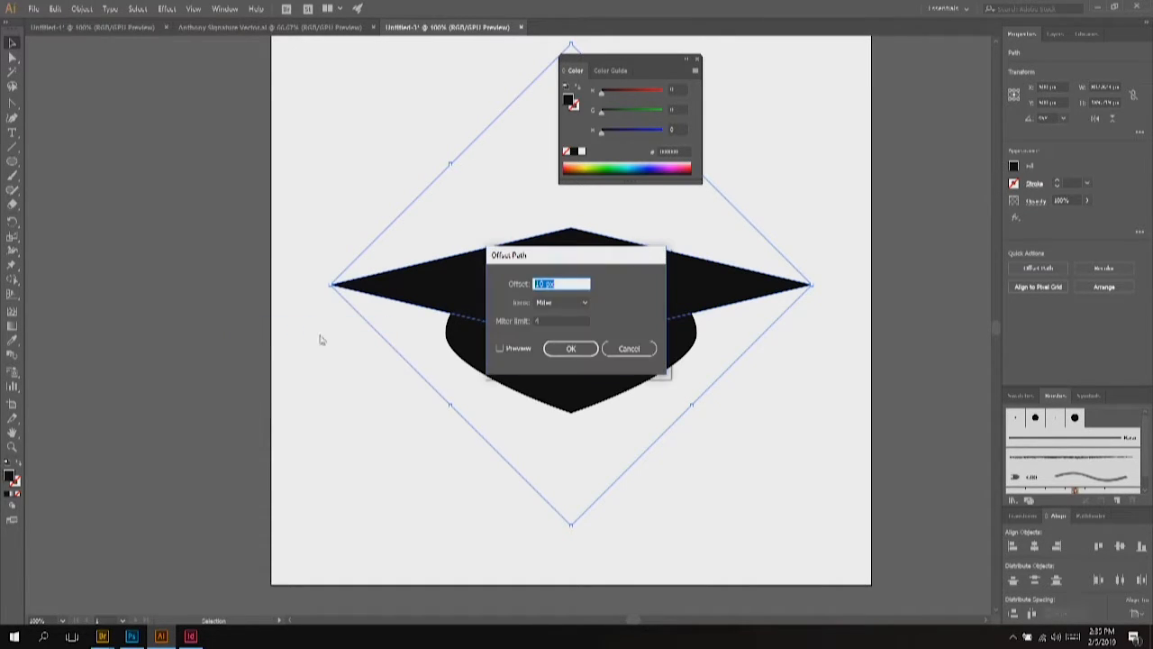
left_click_drag(562, 258, 869, 251)
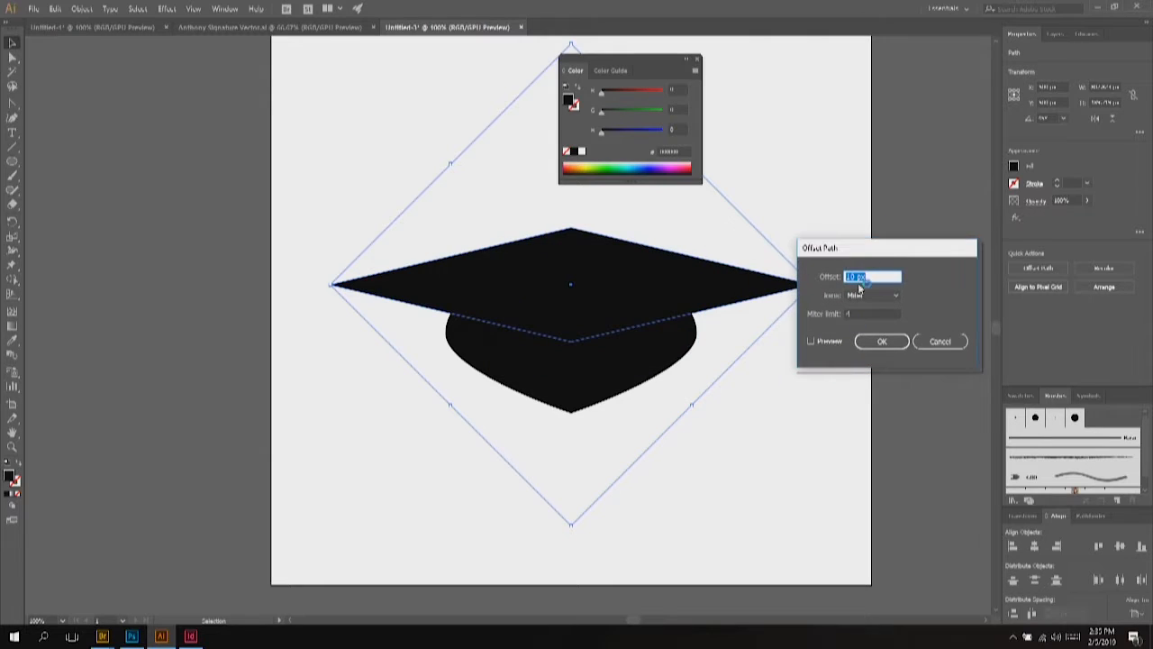
left_click(811, 342)
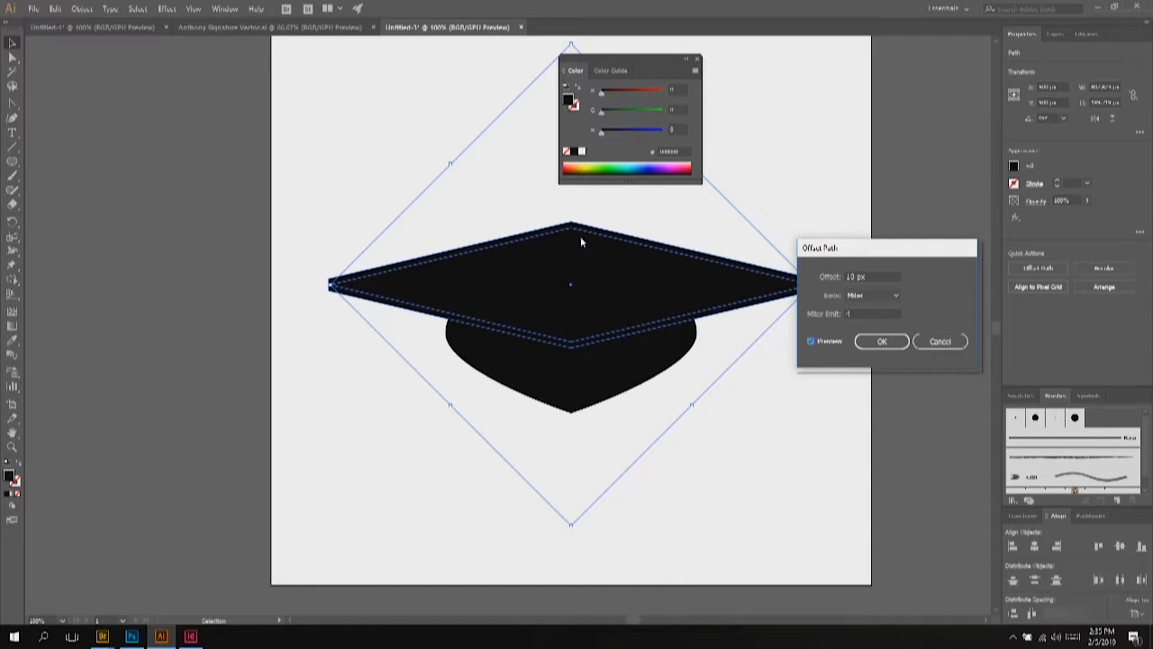
left_click(875, 281)
type("100")
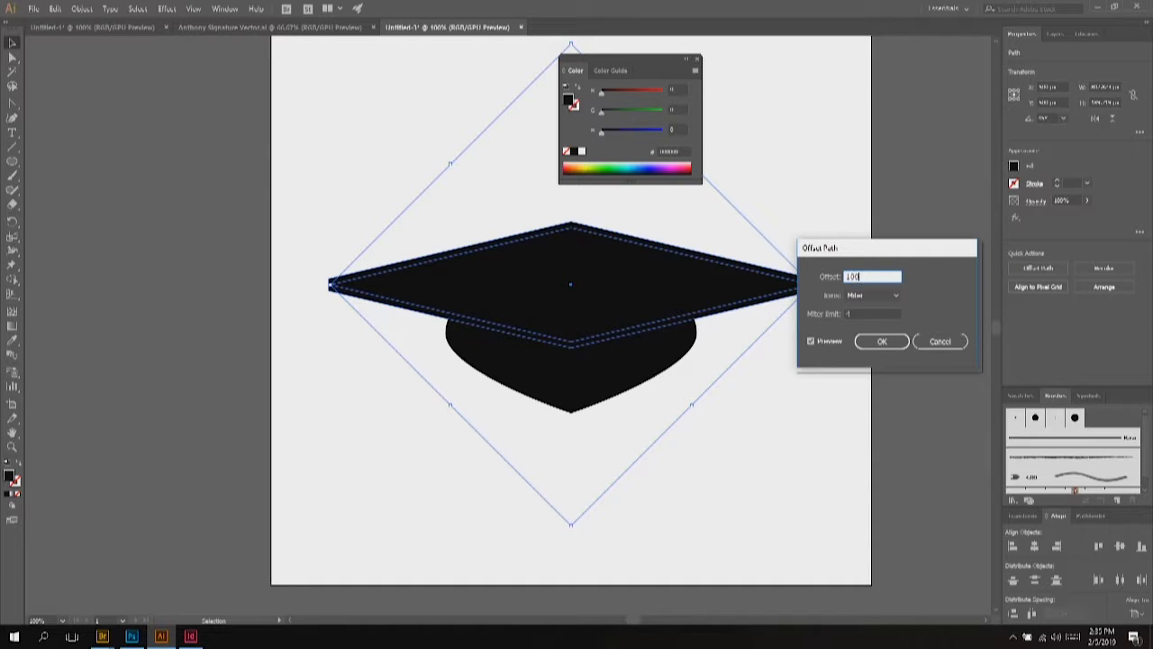
key("Tab")
key("Tab")
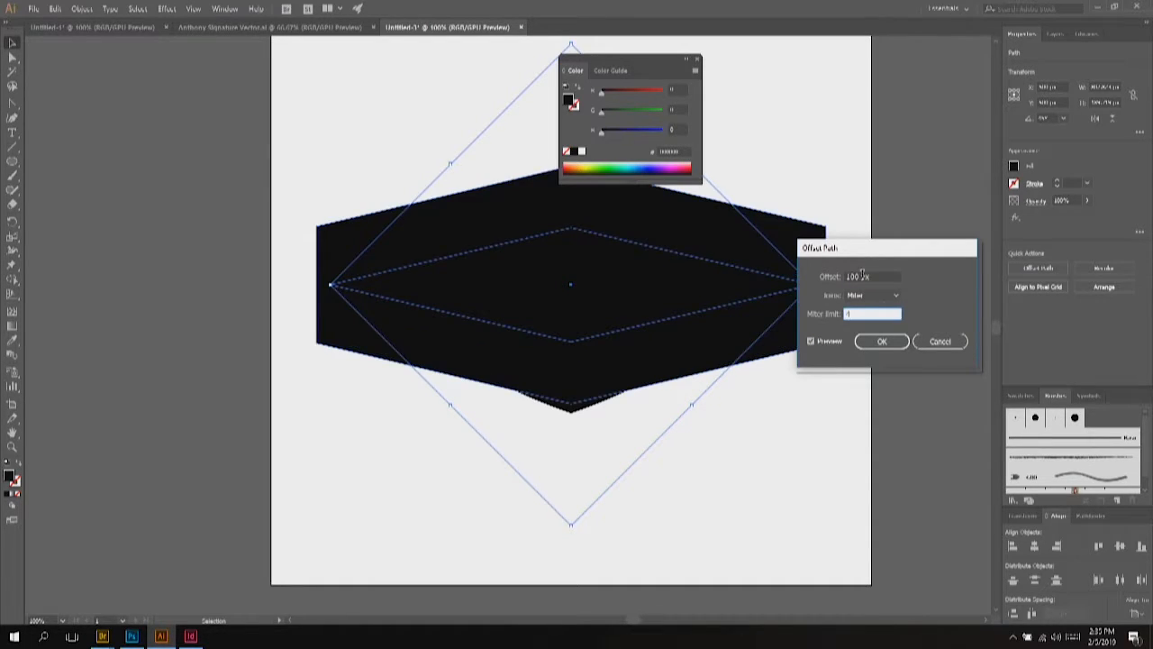
left_click(876, 278)
type("1")
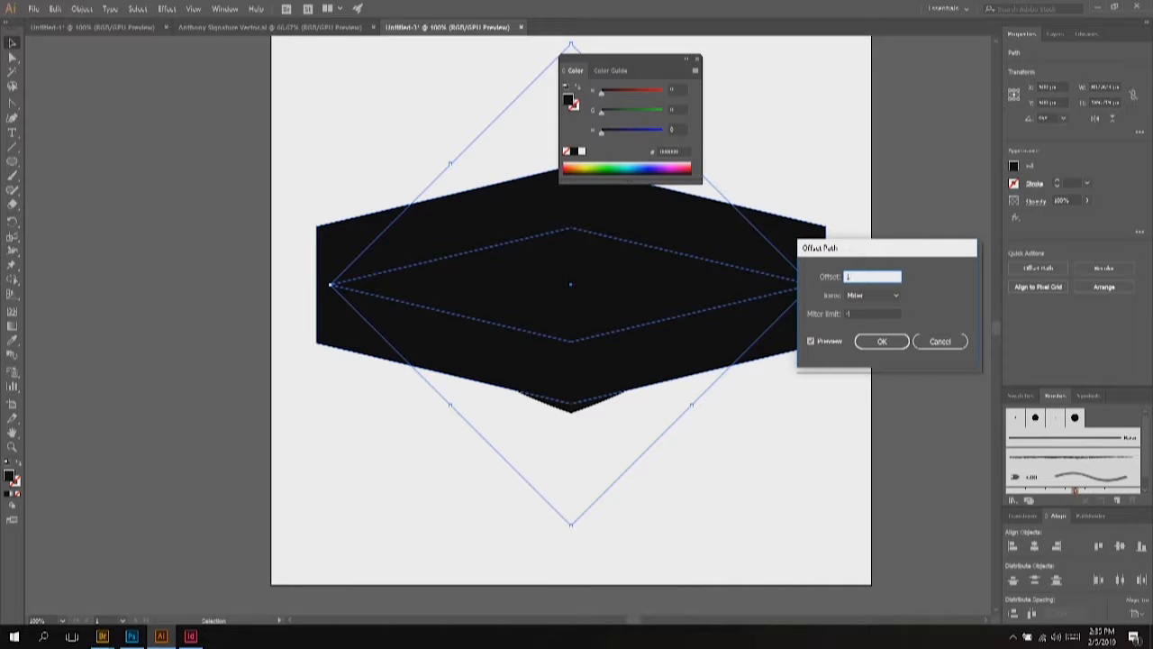
type("0")
key("Return")
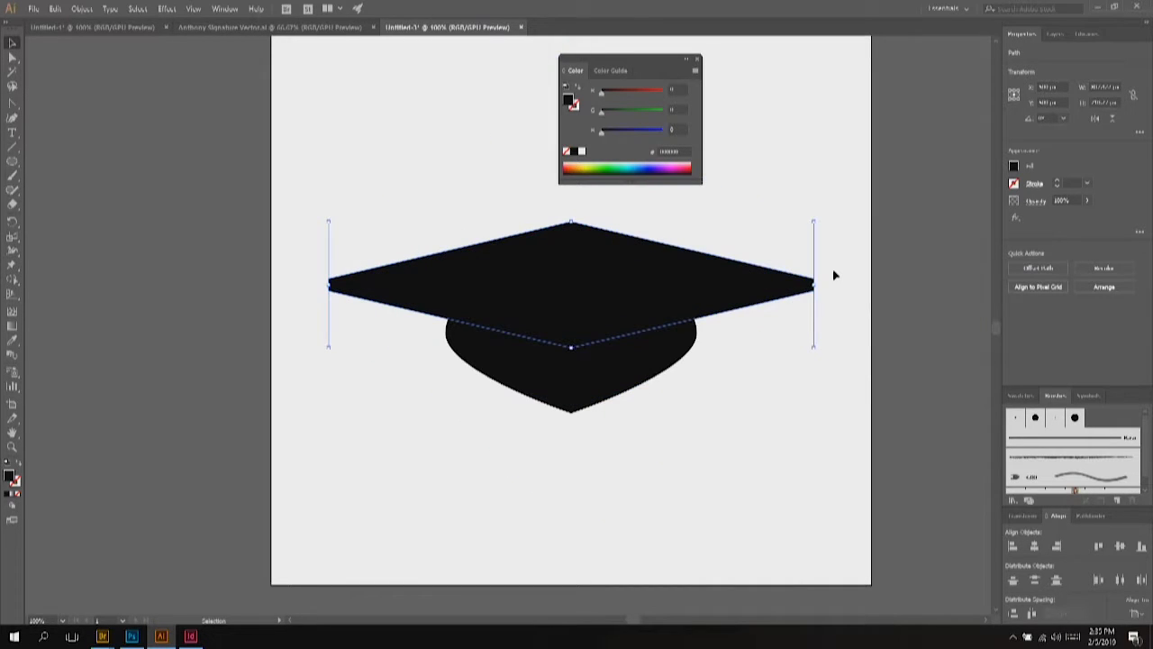
Step: Move the lower diamond path up the stacking order in the Layers panel
left_click(1056, 35)
left_click(1041, 52)
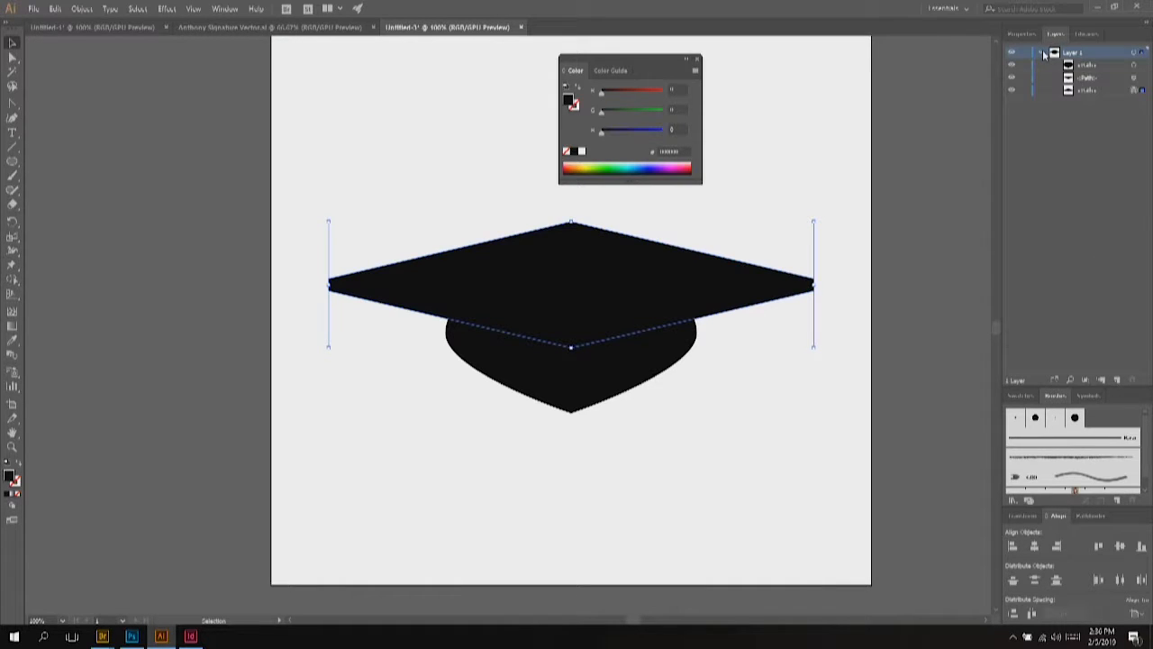
left_click(1135, 78)
left_click(1135, 90)
left_click(1137, 79)
left_click(1135, 90)
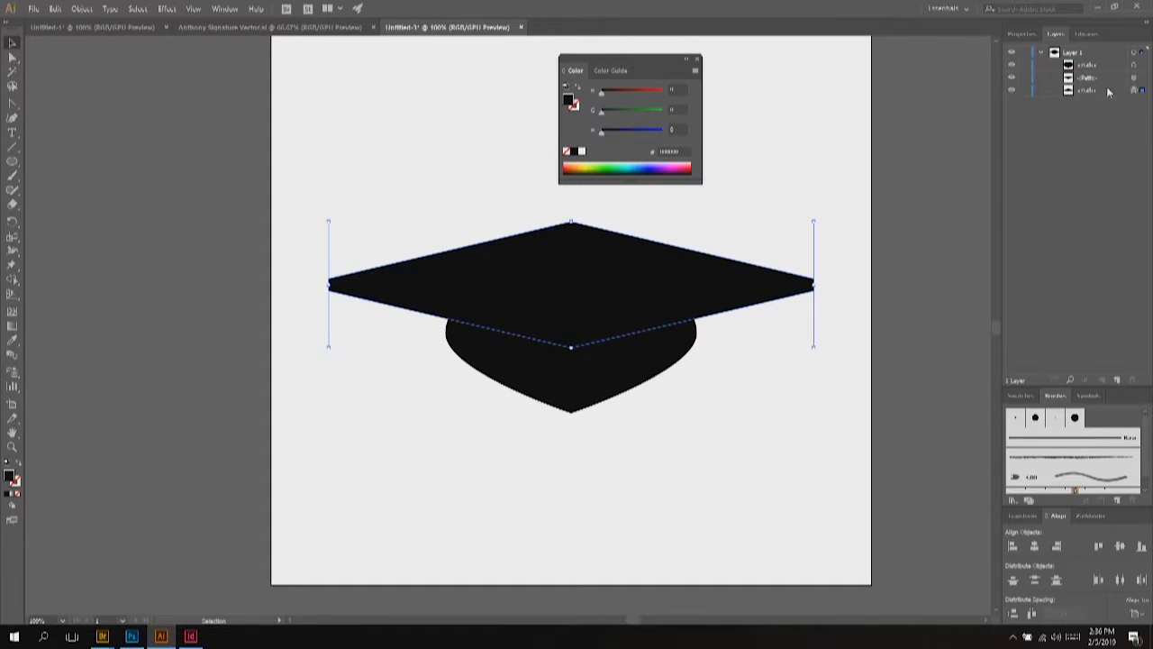
left_click_drag(1097, 90, 1094, 61)
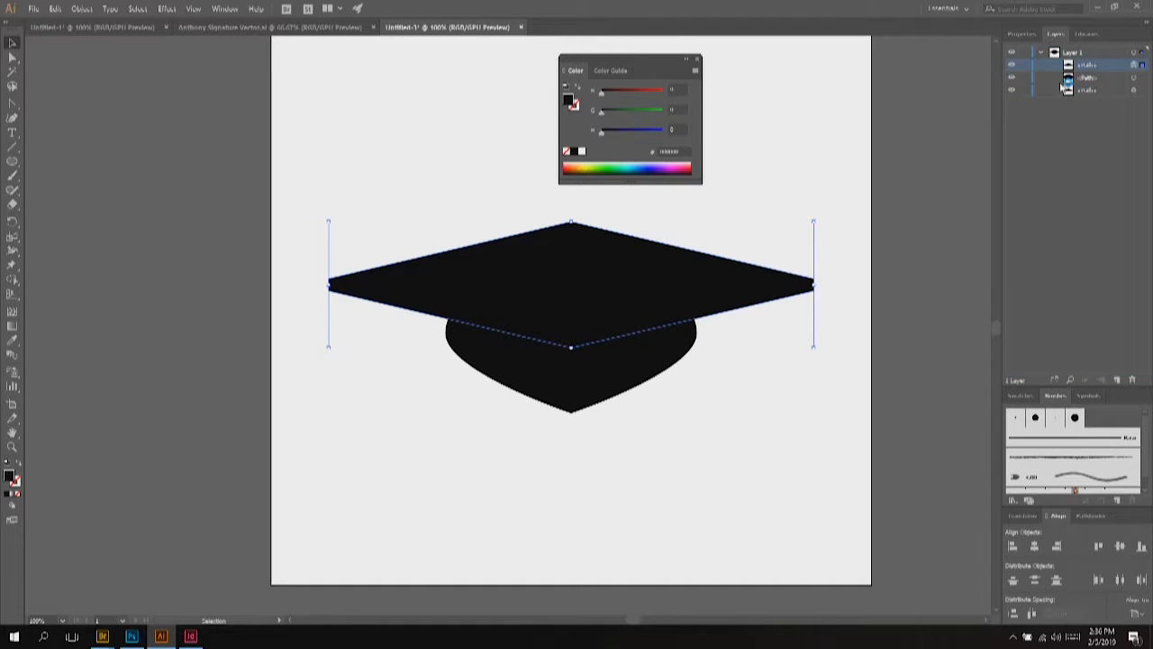
Step: Select the offset diamond and base together and apply Pathfinder Minus Front
left_click(556, 330, "shift")
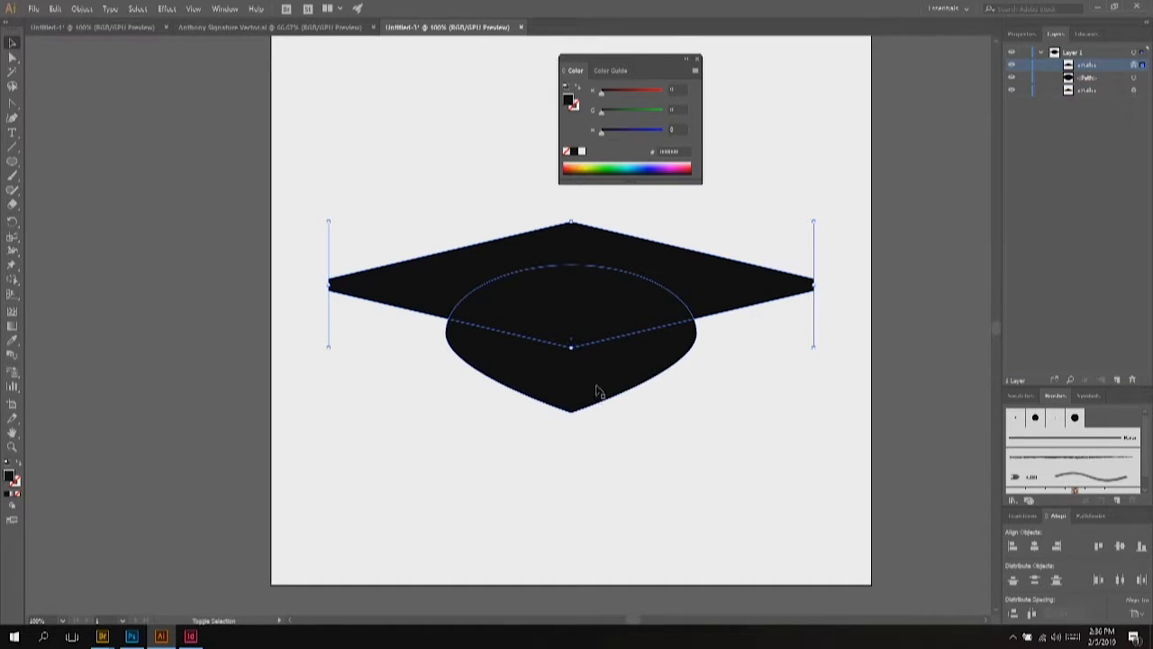
left_click(596, 391, "shift")
left_click(1091, 516)
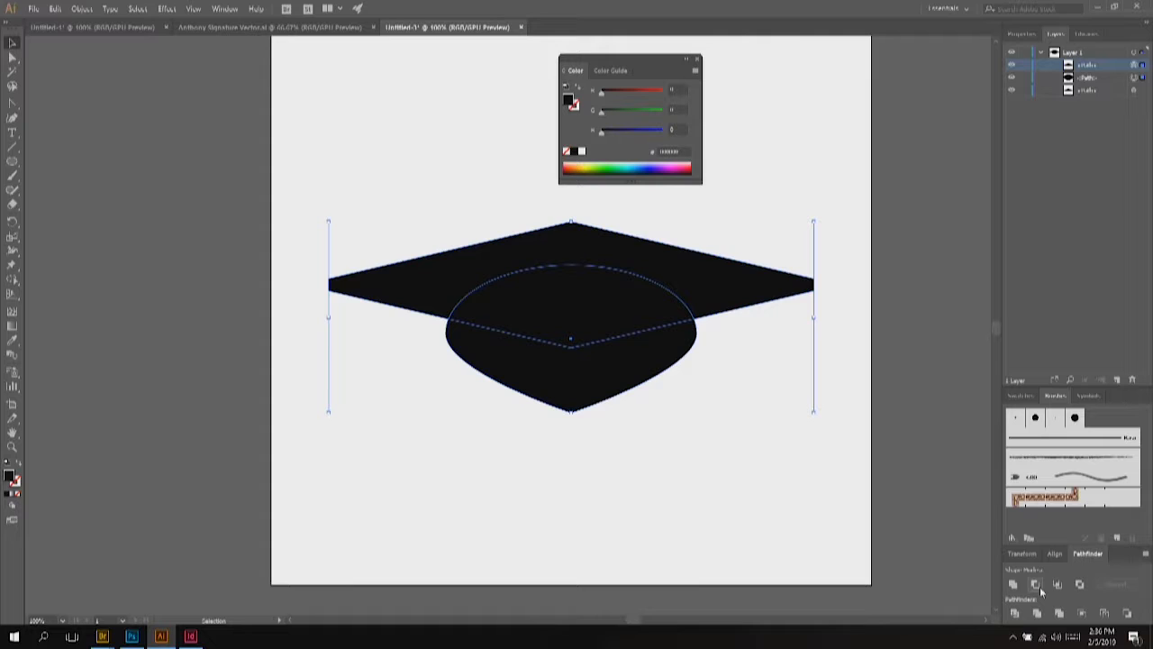
left_click(1040, 586)
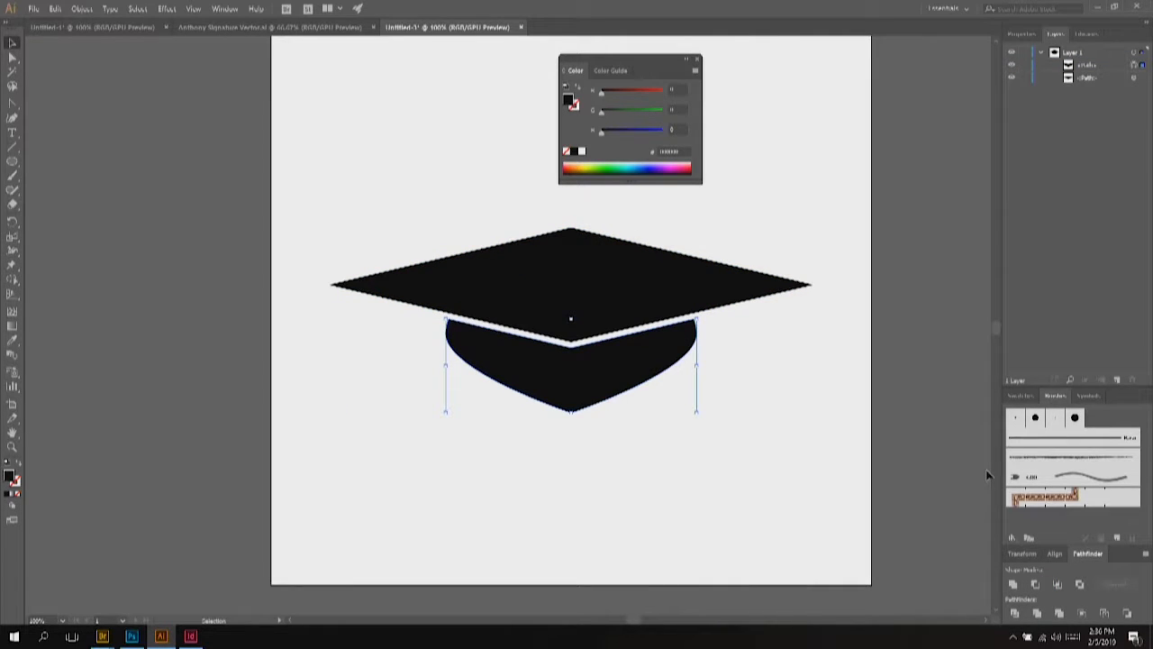
left_click(825, 420)
scroll(679, 250, "up", 2)
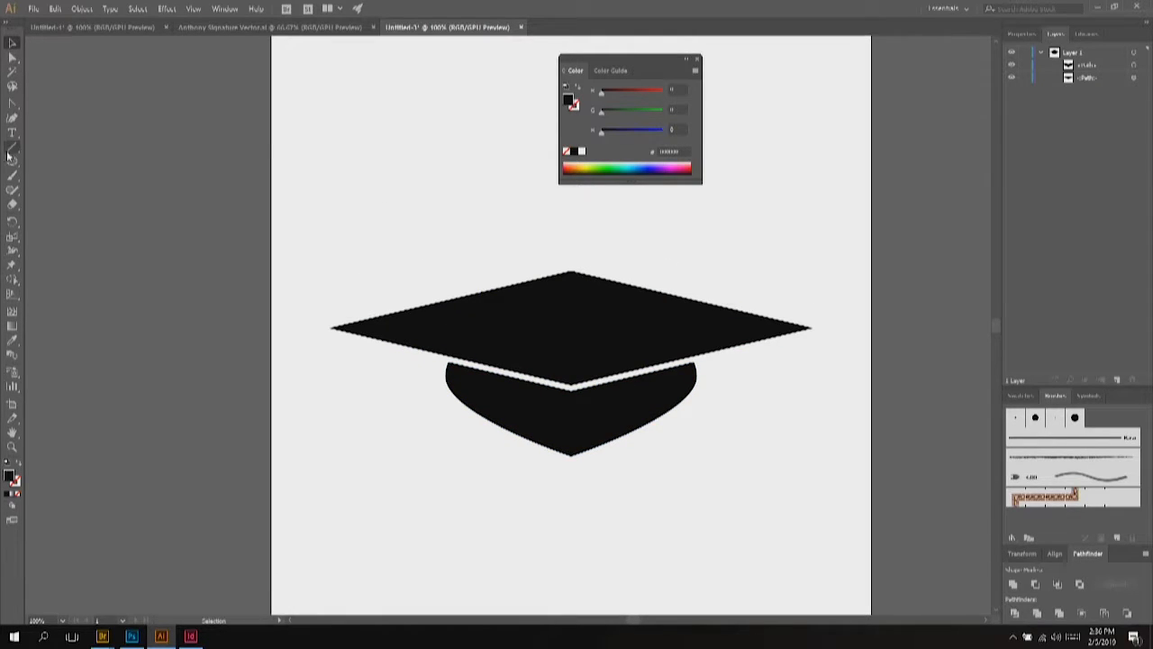
Step: Draw a two-point curved Pen path from the cap top arching up to the right
left_click(11, 107)
left_click_drag(11, 107, 40, 105)
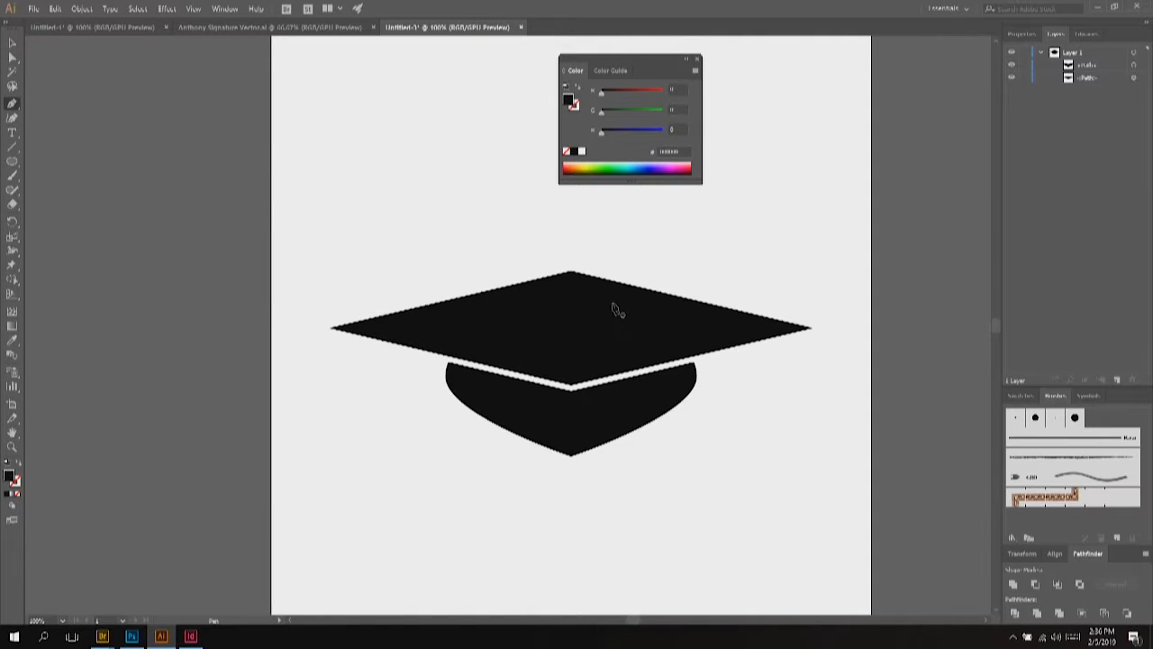
left_click_drag(614, 309, 663, 304)
left_click_drag(680, 216, 18, 67)
left_click(12, 43)
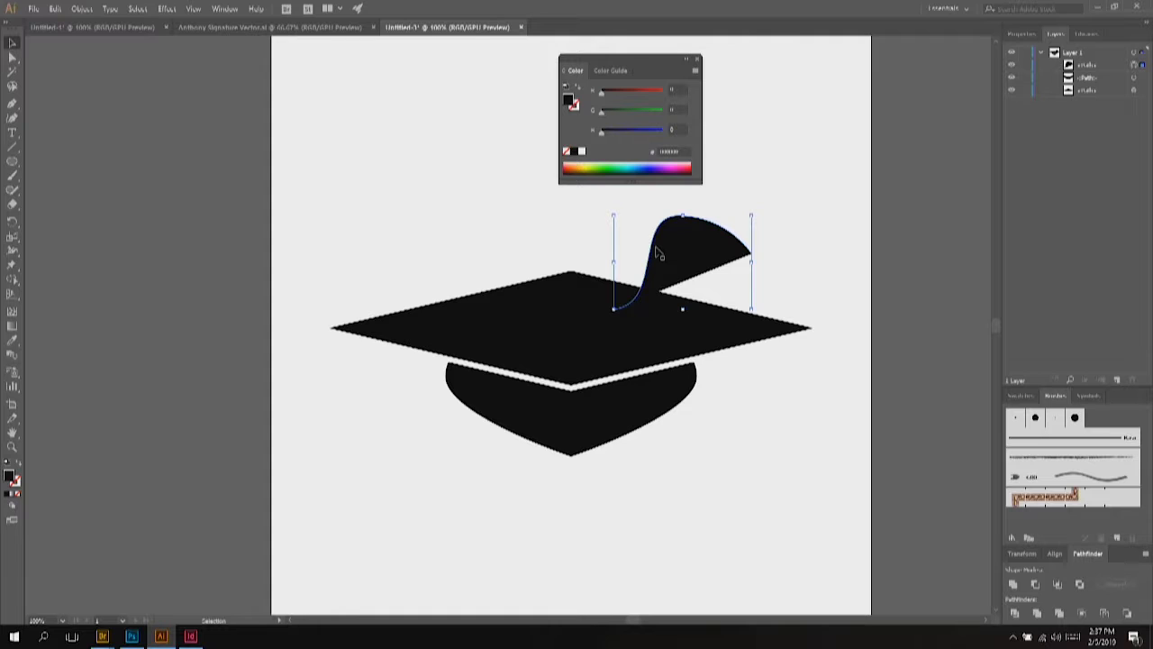
Step: Remove the curve's fill and raise its stroke weight several steps into a thick cord
key("slash")
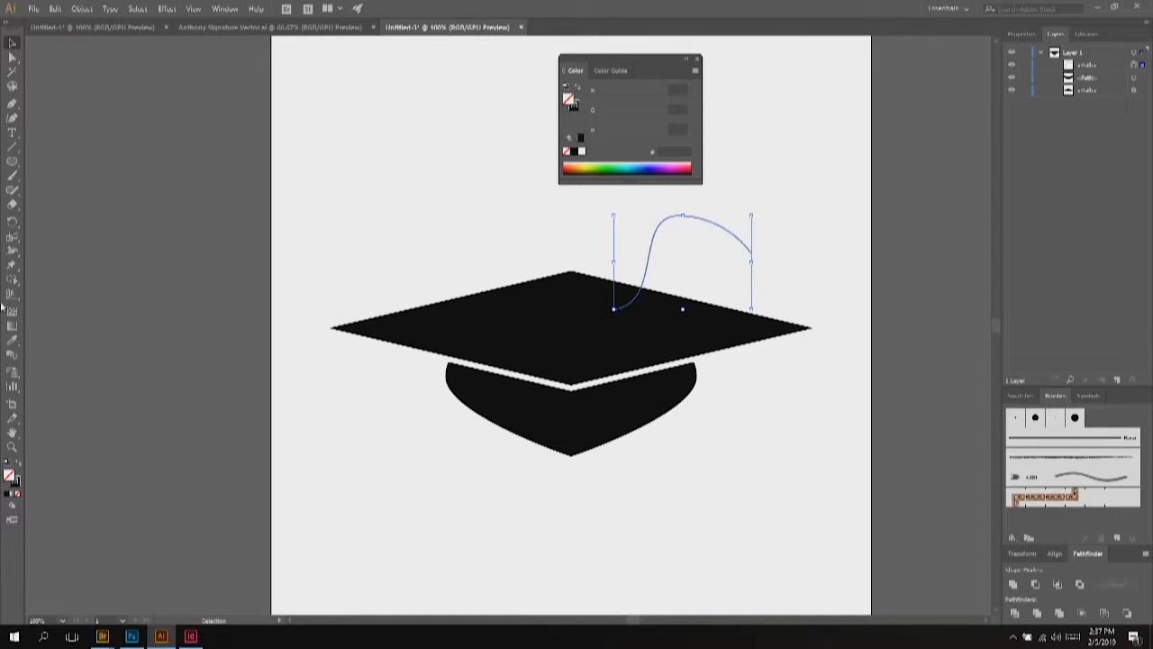
left_click(658, 229)
left_click(1022, 34)
left_click(1059, 181)
left_click(1060, 181)
left_click(1059, 181)
left_click(1059, 181)
left_click(1062, 181)
left_click(1062, 181)
left_click(319, 174)
Step: Draw a narrow, tall rectangle right of the cord's end with black fill and no stroke
left_click(12, 162)
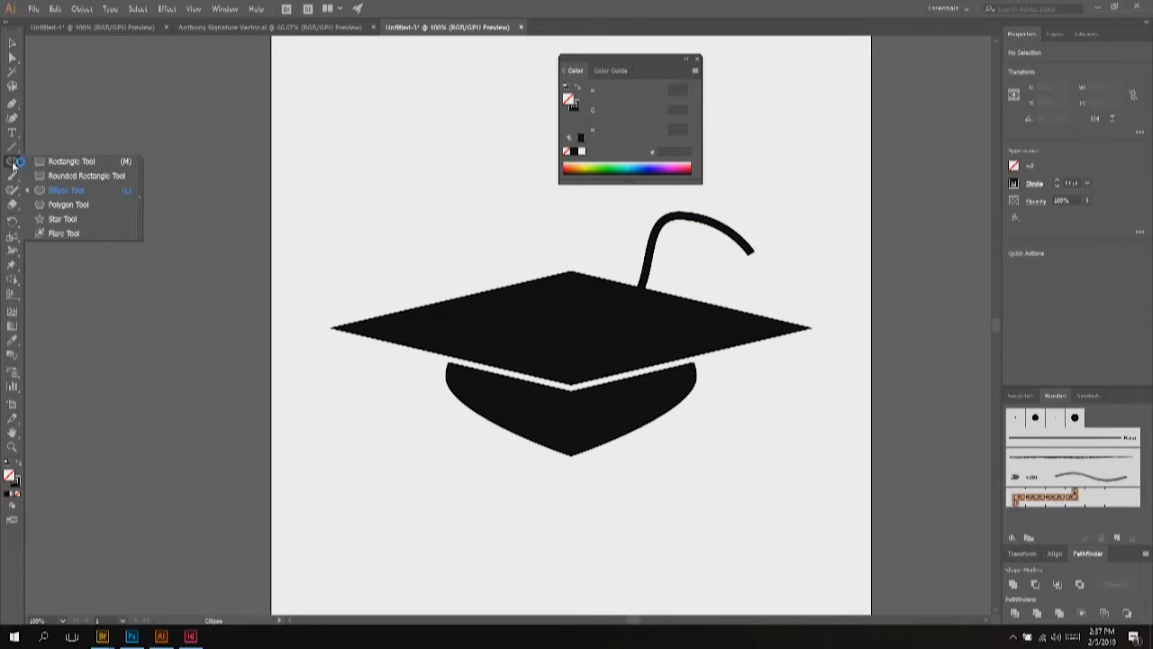
left_click(51, 163)
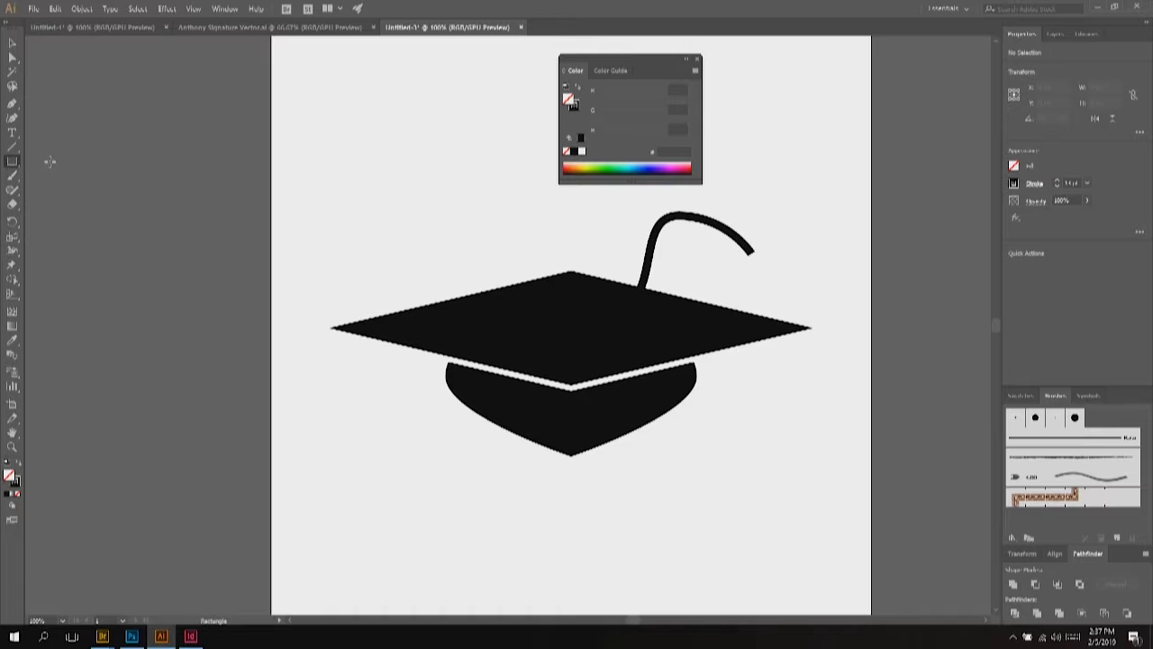
left_click_drag(780, 211, 808, 299)
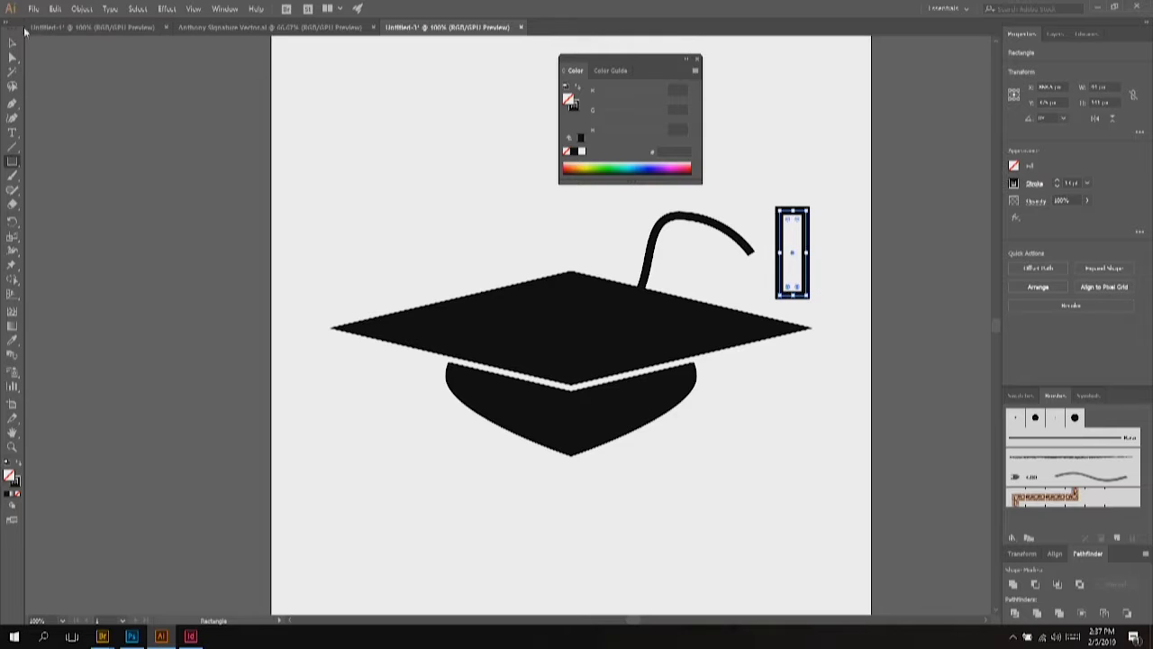
key("shift+x")
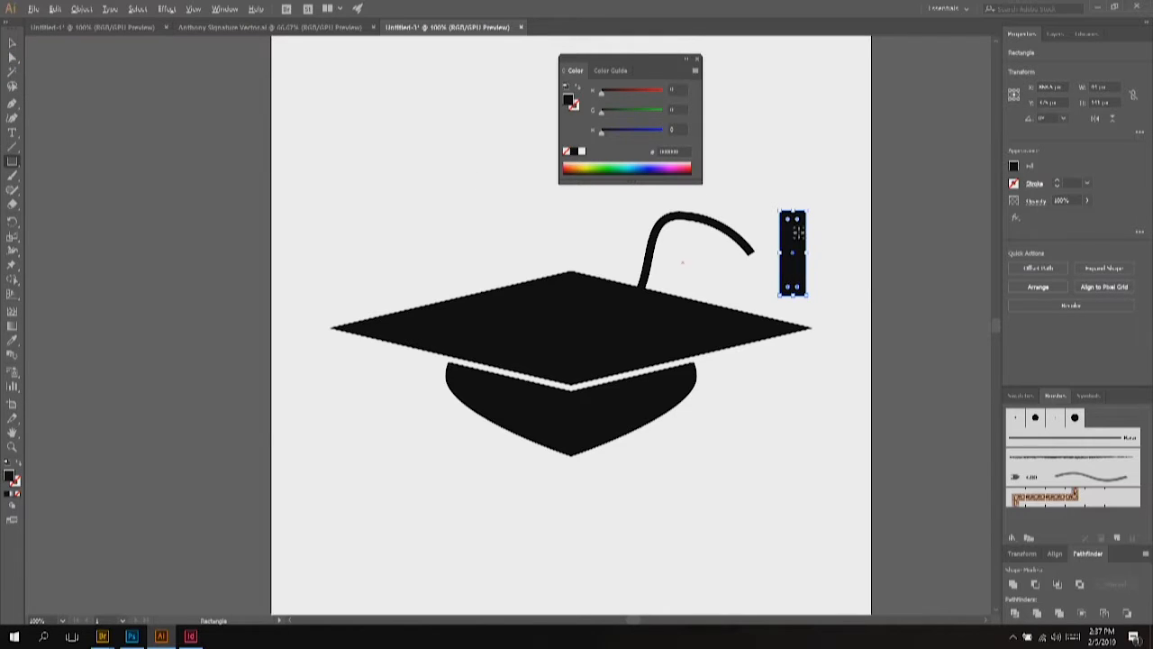
scroll(801, 227, "up", 3)
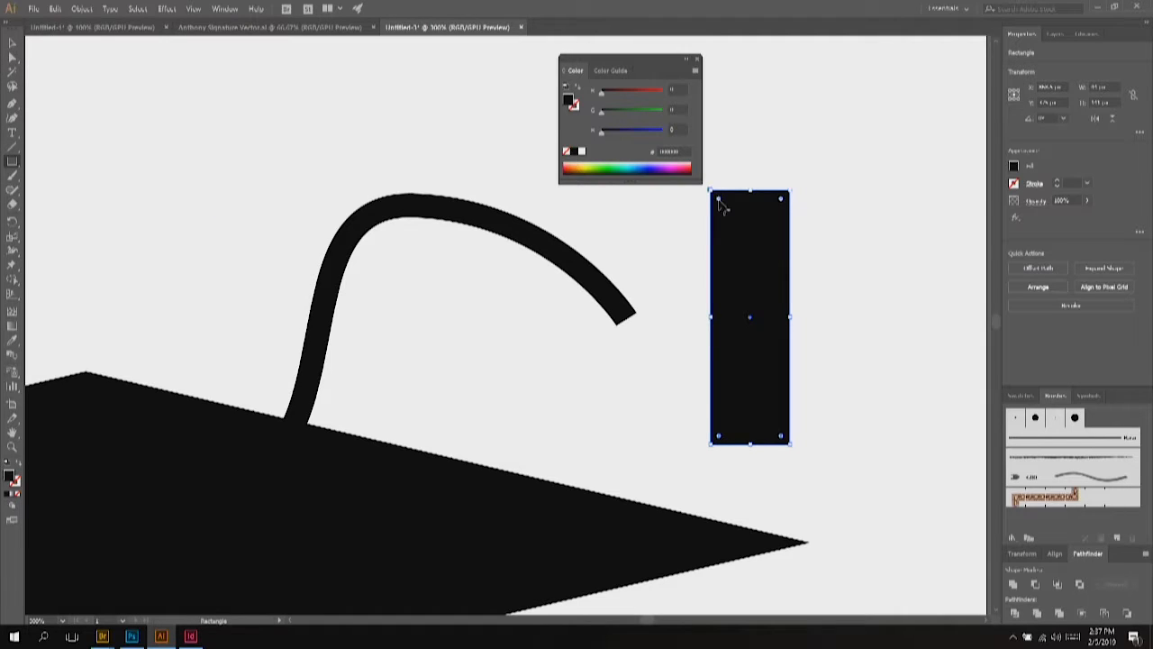
Step: Round only the rectangle's two top corners fully into a semicircular dome
left_click_drag(721, 205, 756, 277)
left_click_drag(750, 230, 721, 195)
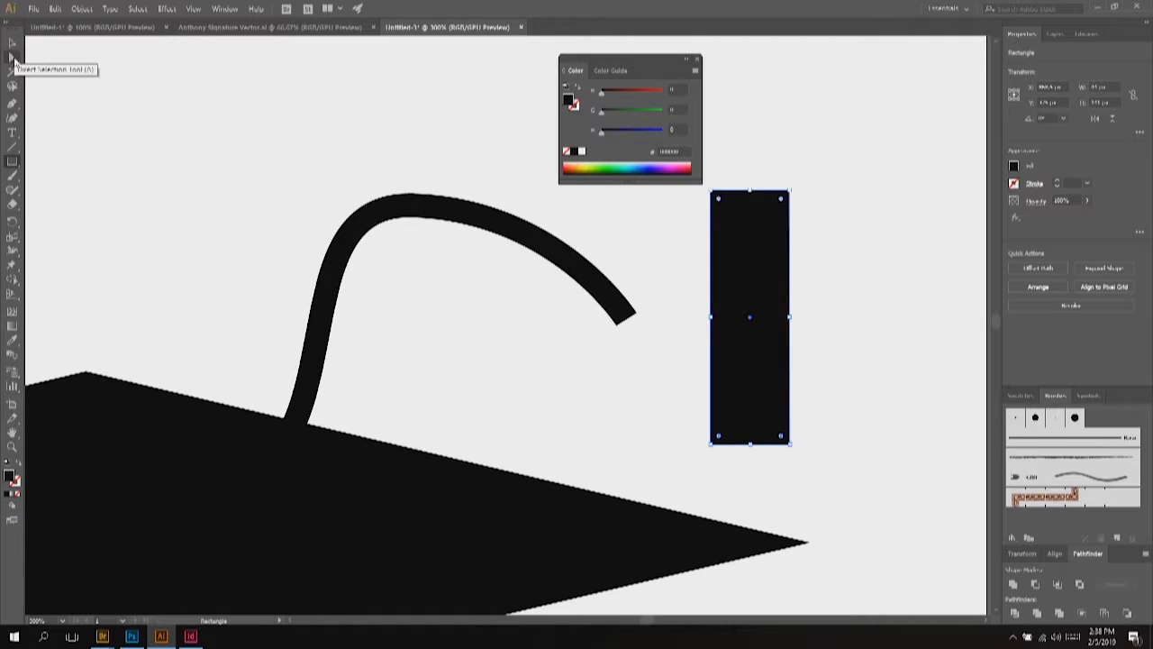
left_click(12, 58)
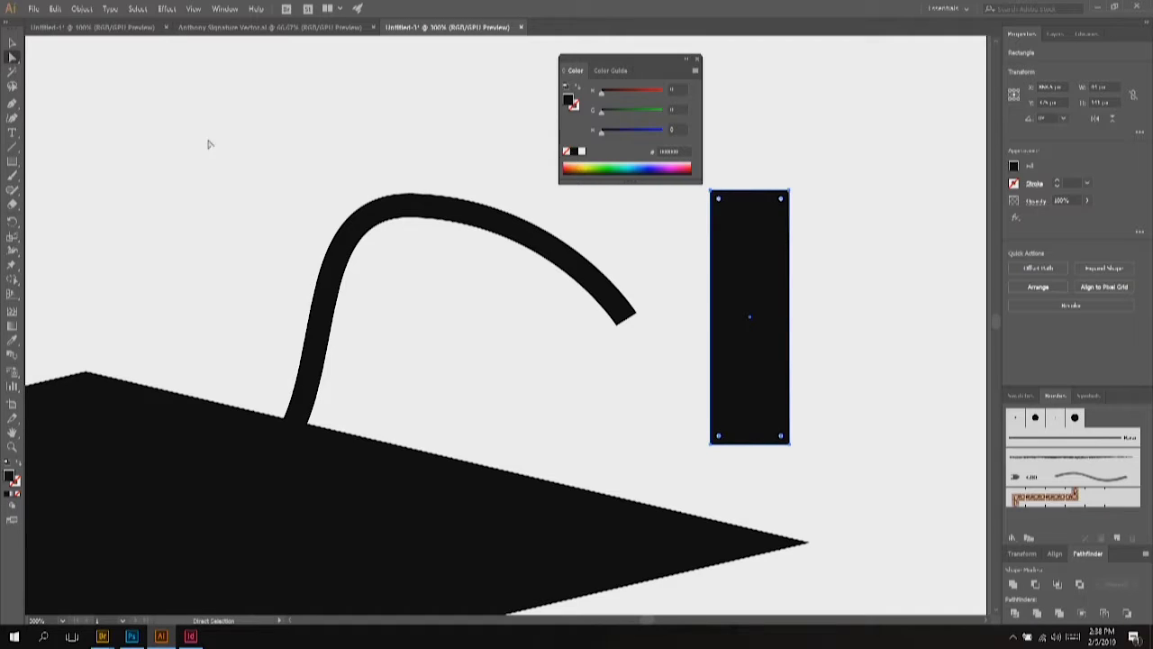
left_click_drag(807, 164, 694, 216)
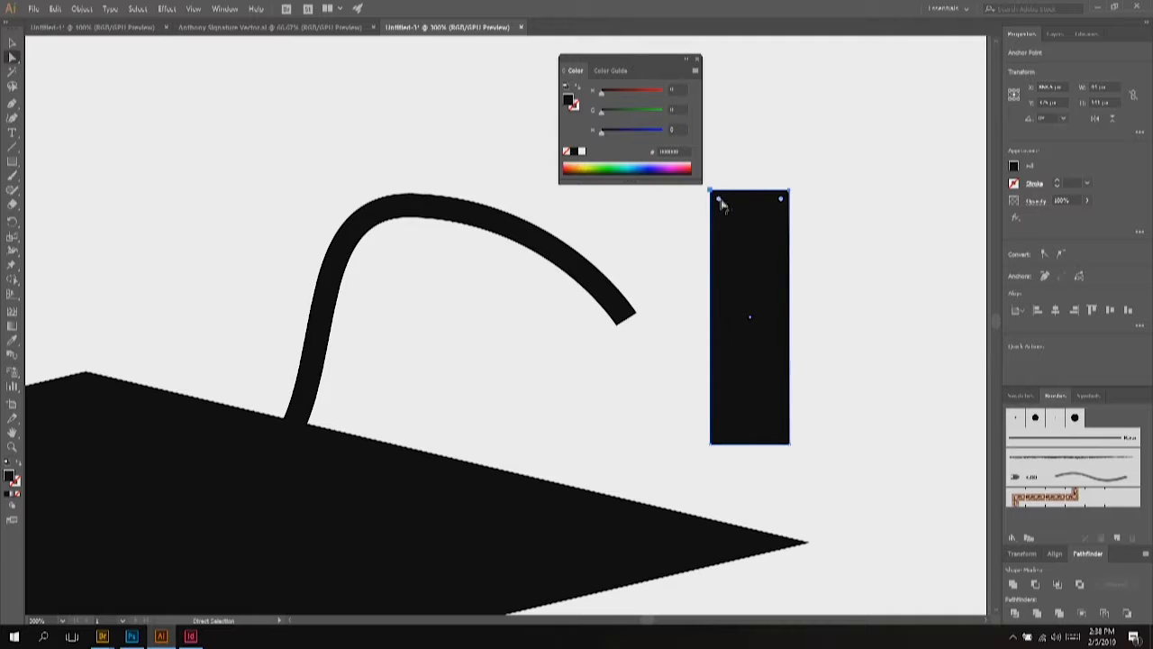
left_click_drag(721, 205, 751, 326)
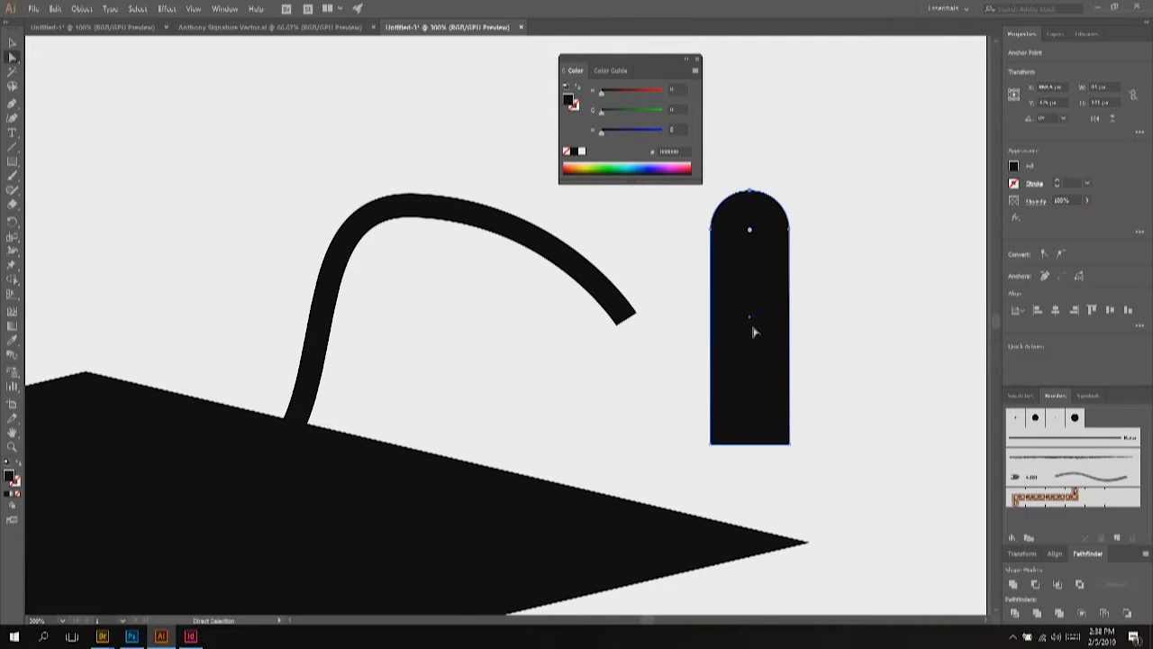
left_click(12, 43)
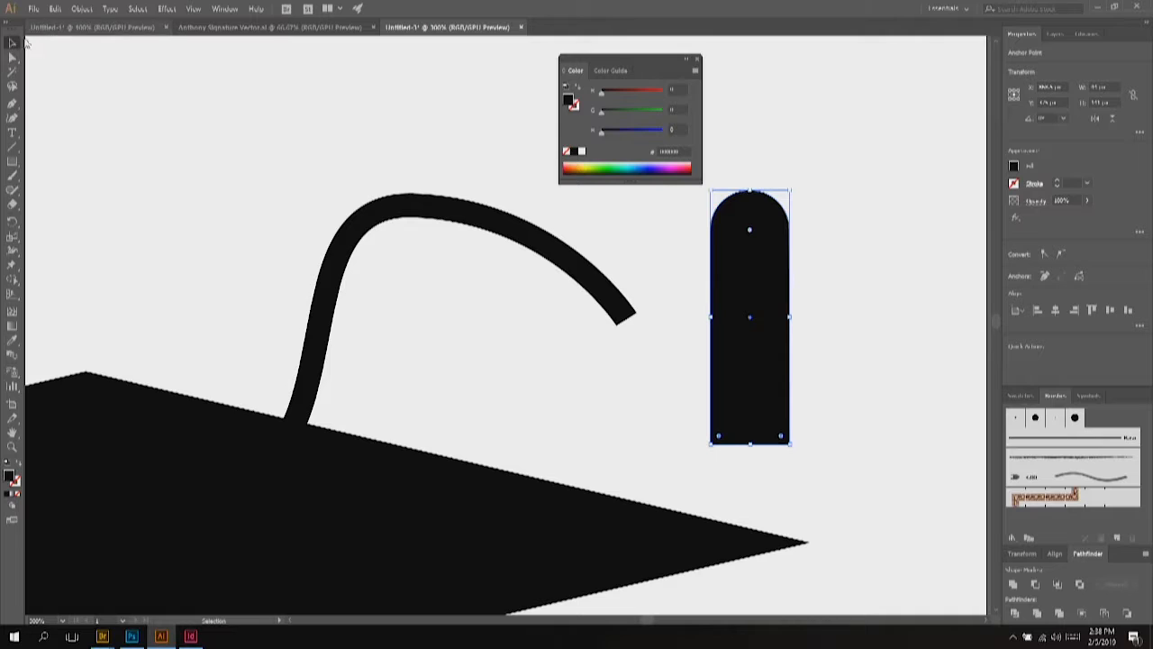
Step: Rotate the tassel about 45°, move it onto the cord's end, and enlarge it
left_click(753, 284)
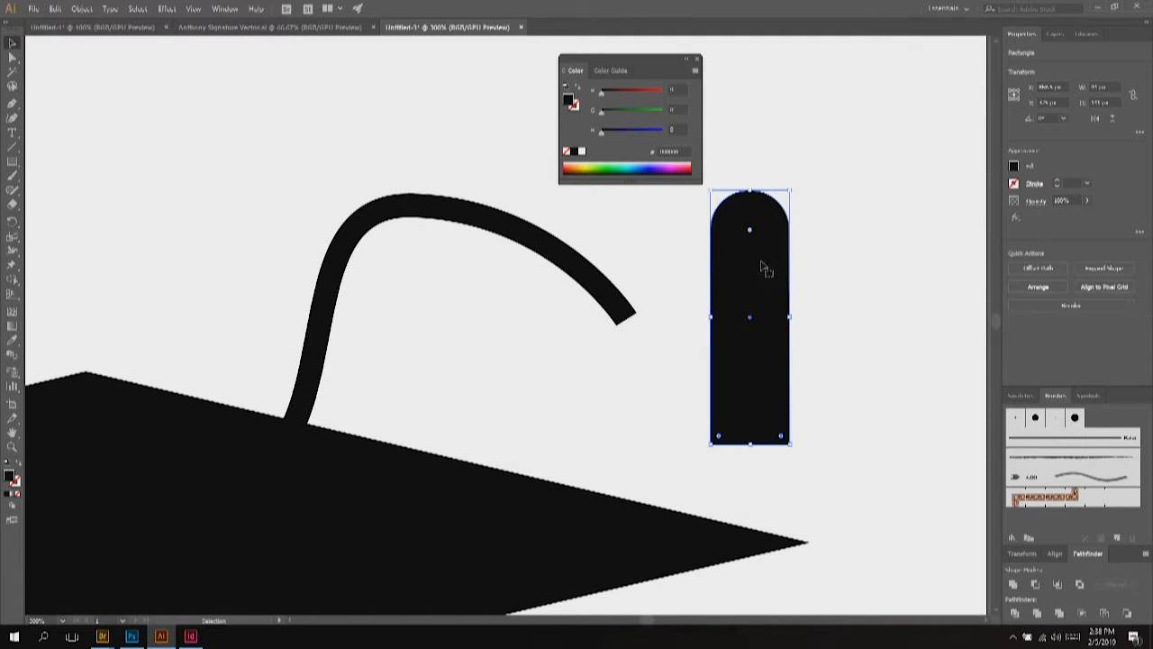
left_click_drag(793, 189, 682, 206)
left_click_drag(700, 256, 650, 346)
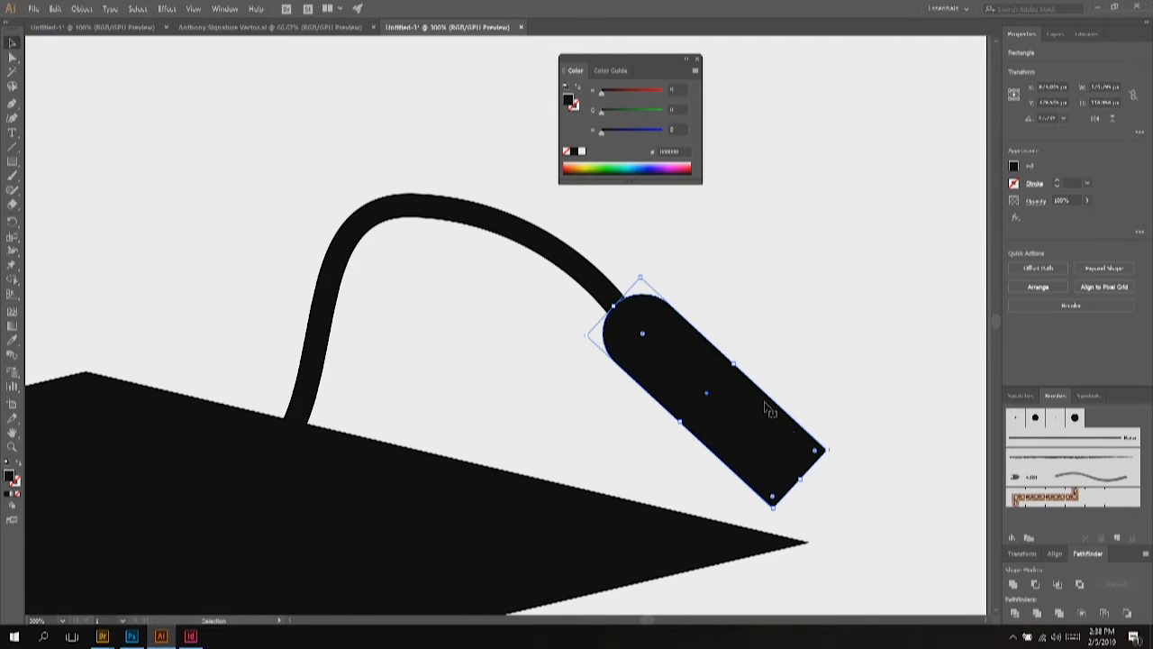
left_click_drag(834, 451, 861, 457)
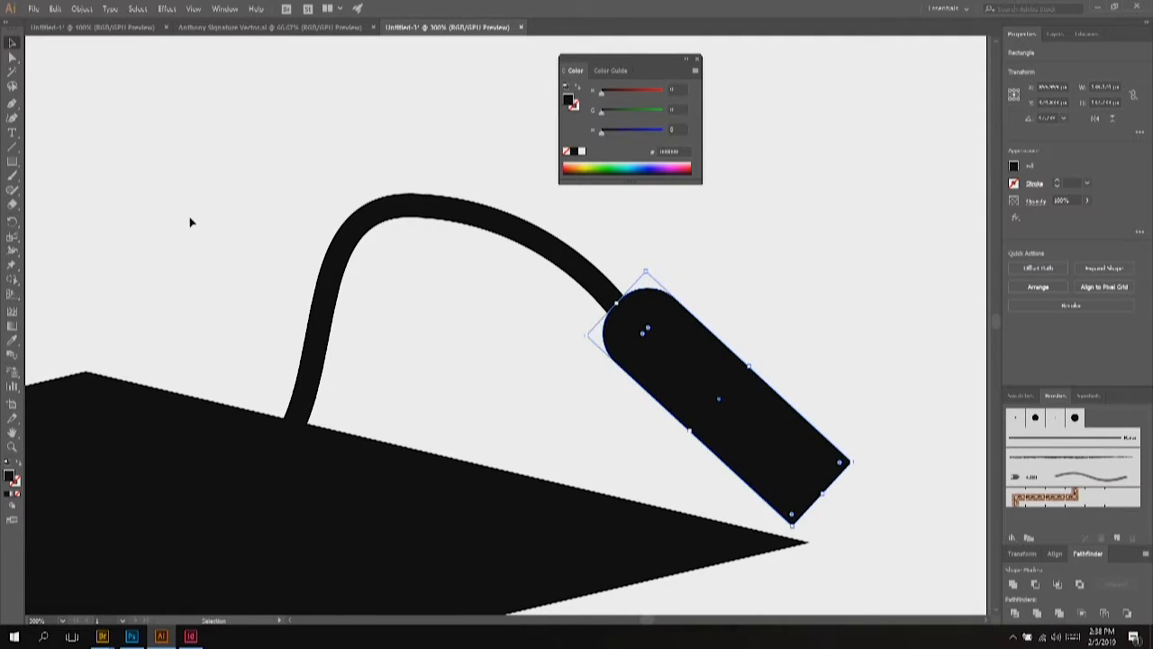
Step: Adjust the cord's top anchor handle so the arch curves more smoothly
key("a")
left_click(381, 217)
left_click(416, 206)
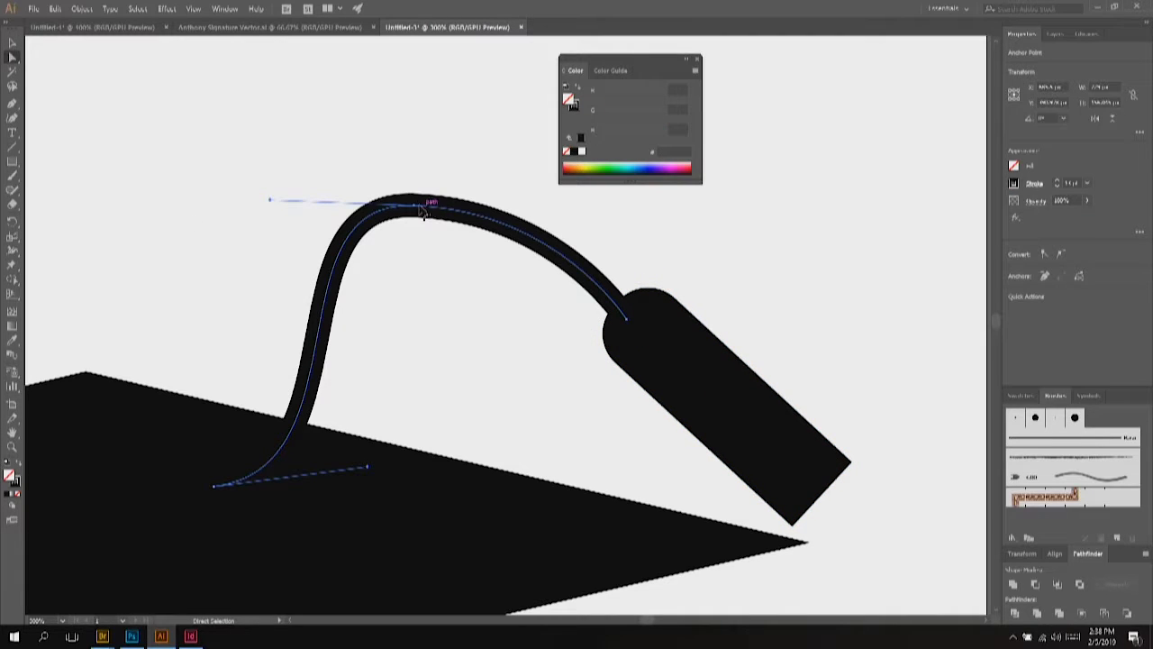
left_click_drag(272, 200, 283, 249)
left_click(432, 319)
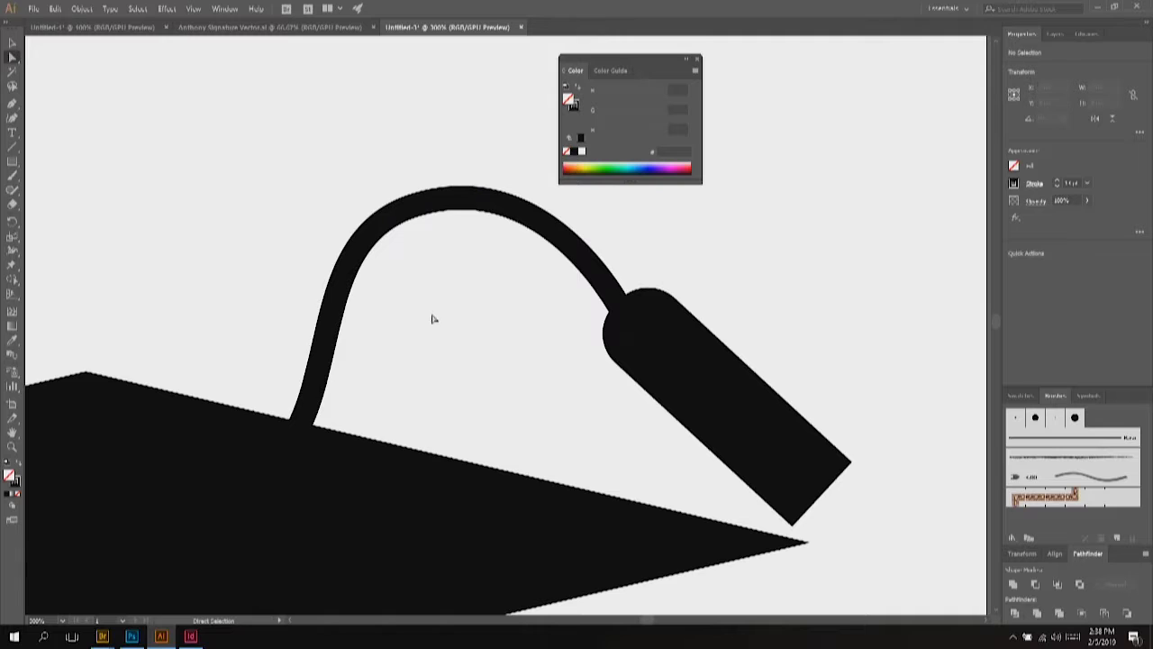
key("super")
key("super")
scroll(448, 325, "down", 5)
scroll(356, 363, "up", 2)
Step: Group all the cap pieces and enlarge the group proportionally
left_click(13, 42)
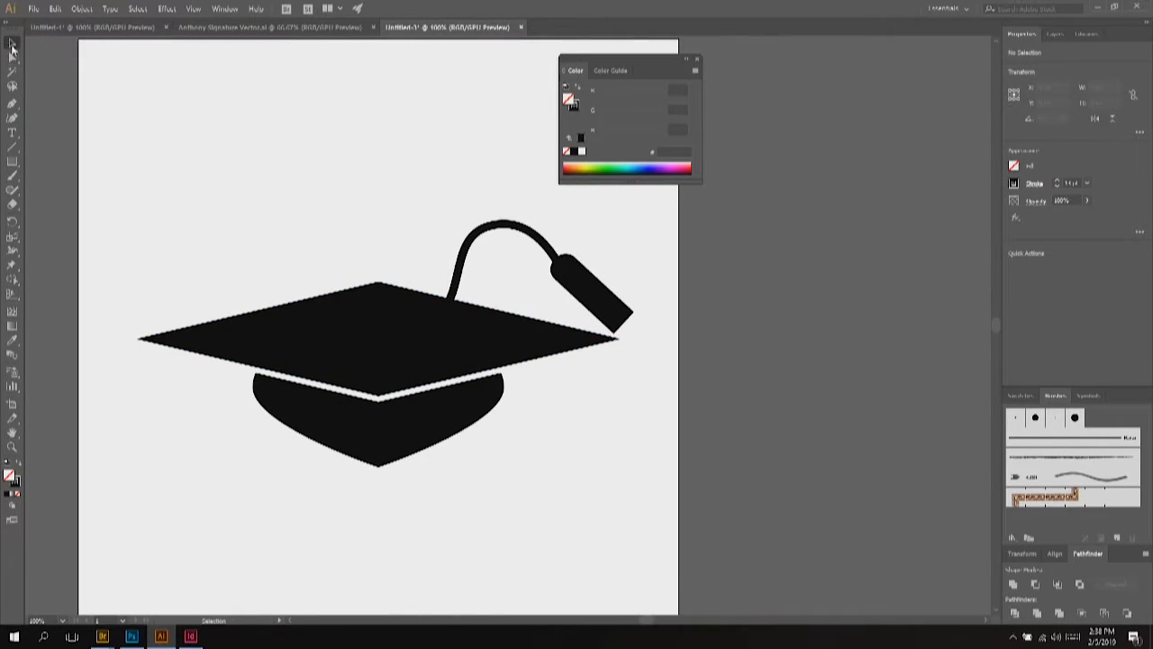
left_click_drag(132, 193, 682, 430)
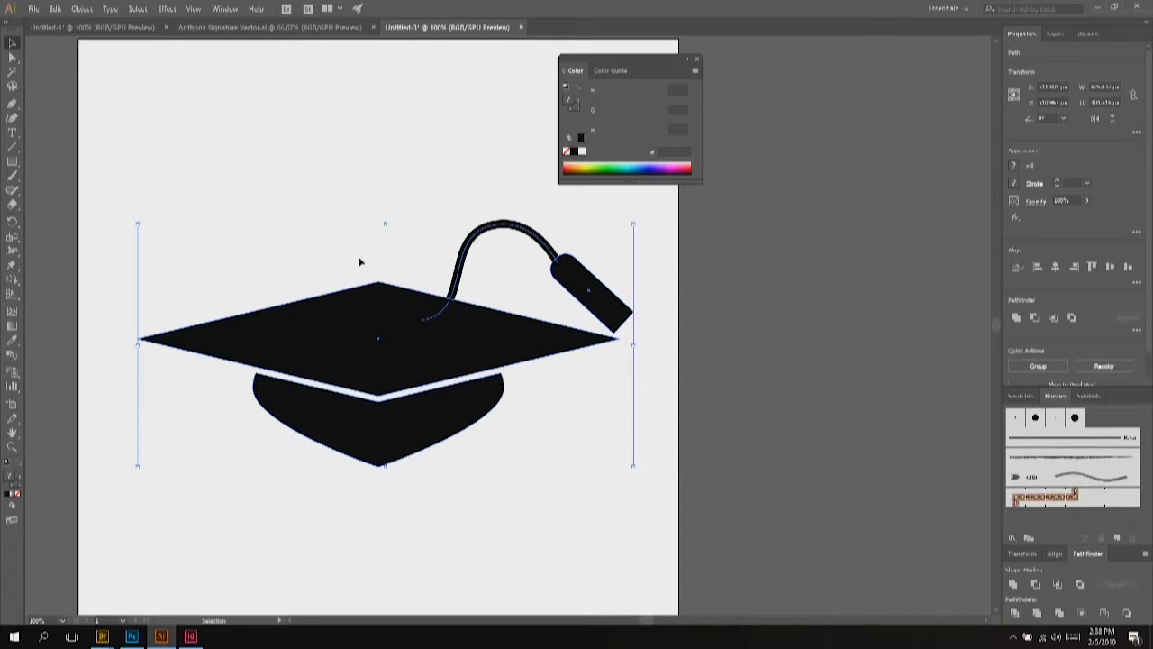
key("ctrl+g")
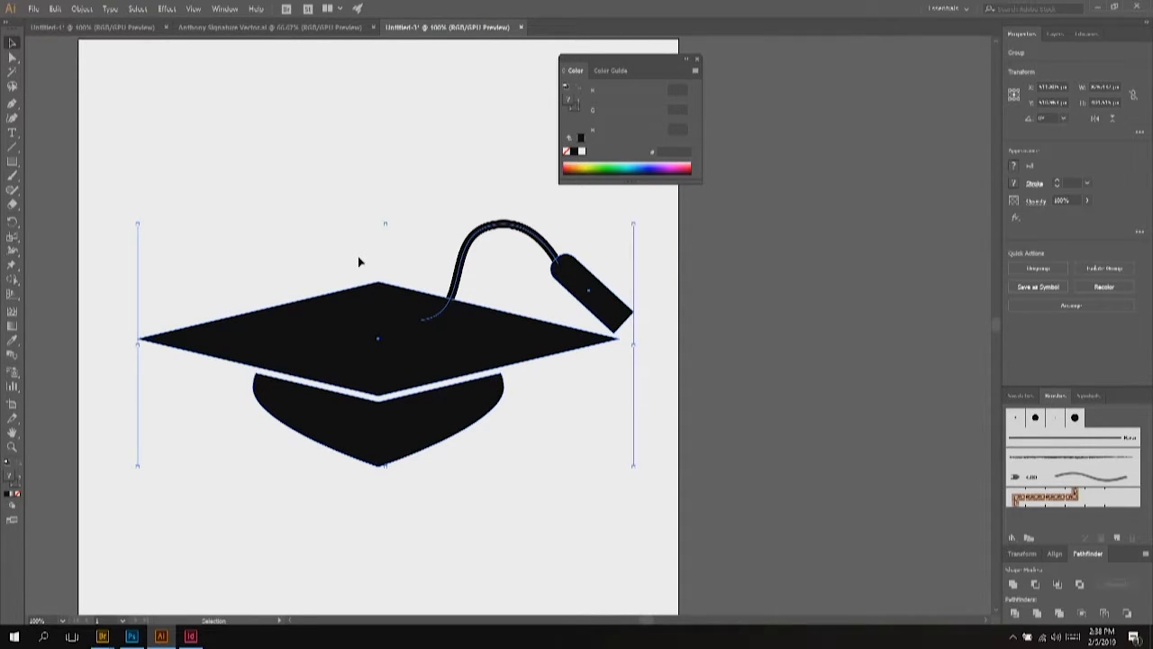
left_click_drag(635, 469, 680, 515)
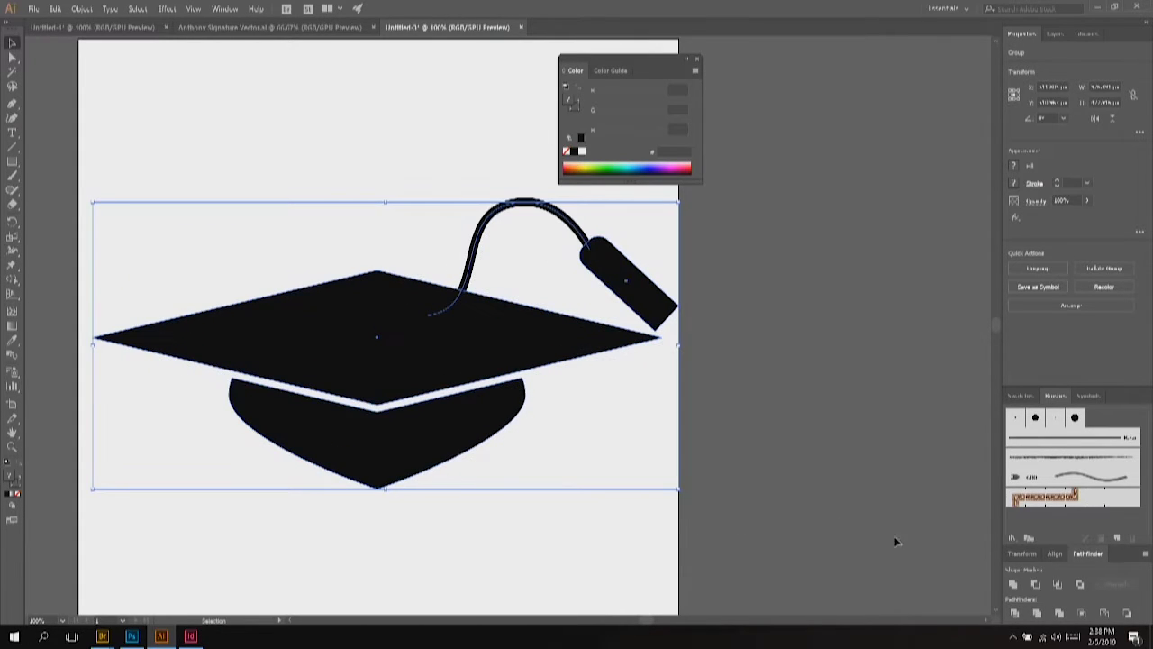
Step: Centre the cap group horizontally and vertically on the artboard
left_click(1055, 553)
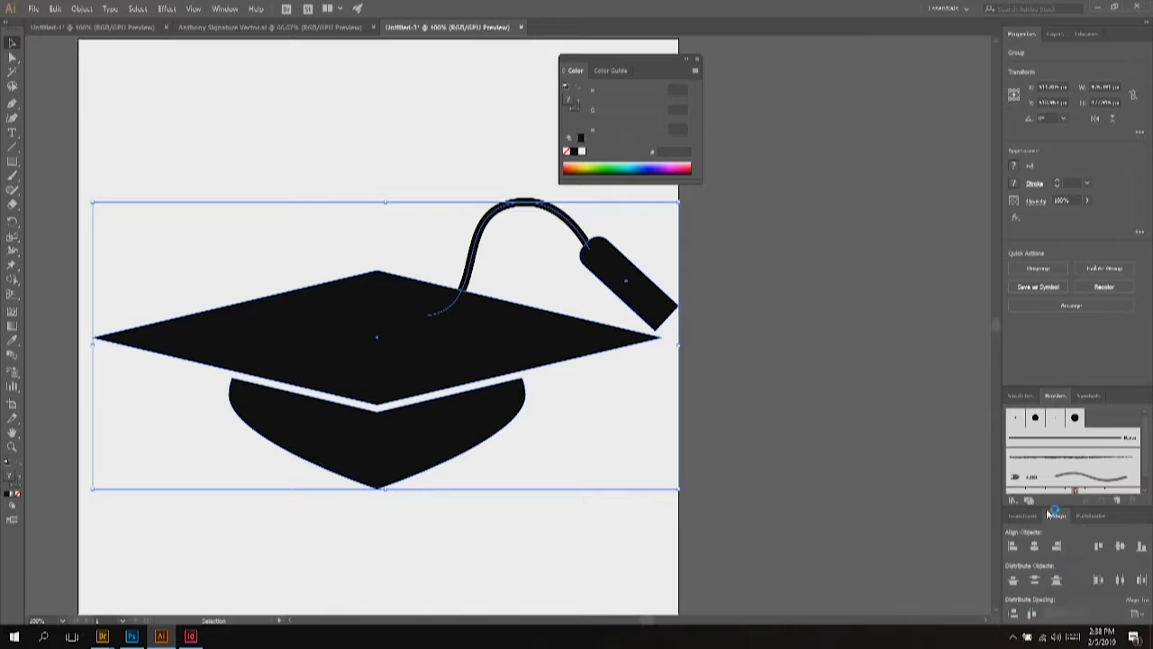
left_click(1035, 546)
left_click(1120, 546)
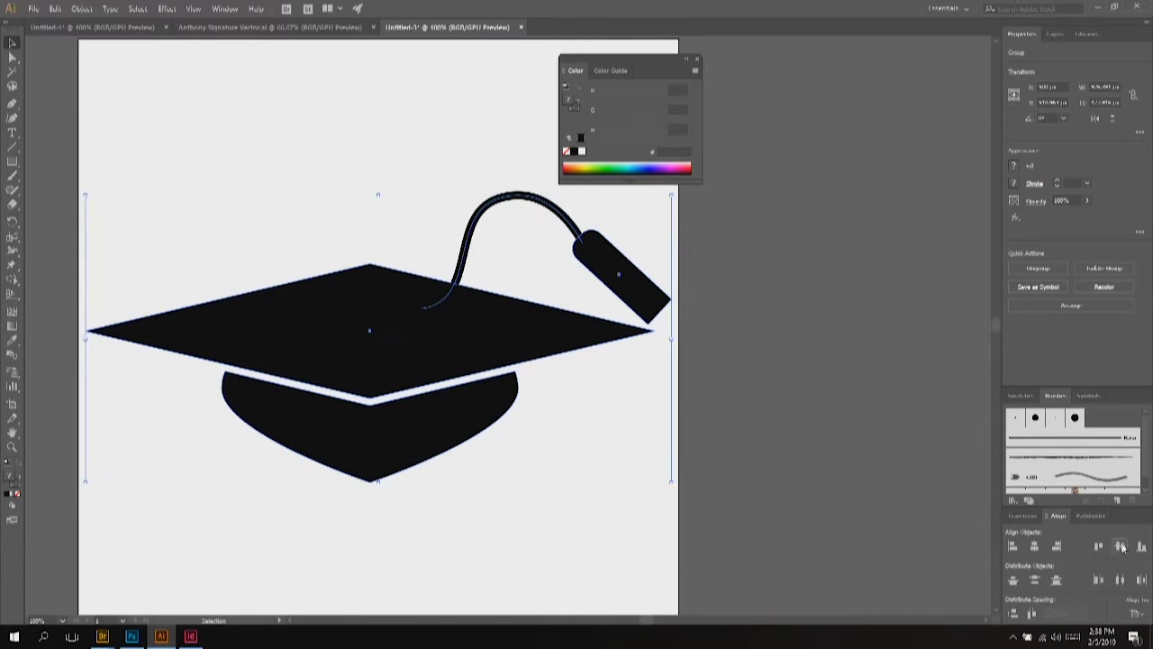
left_click(168, 107)
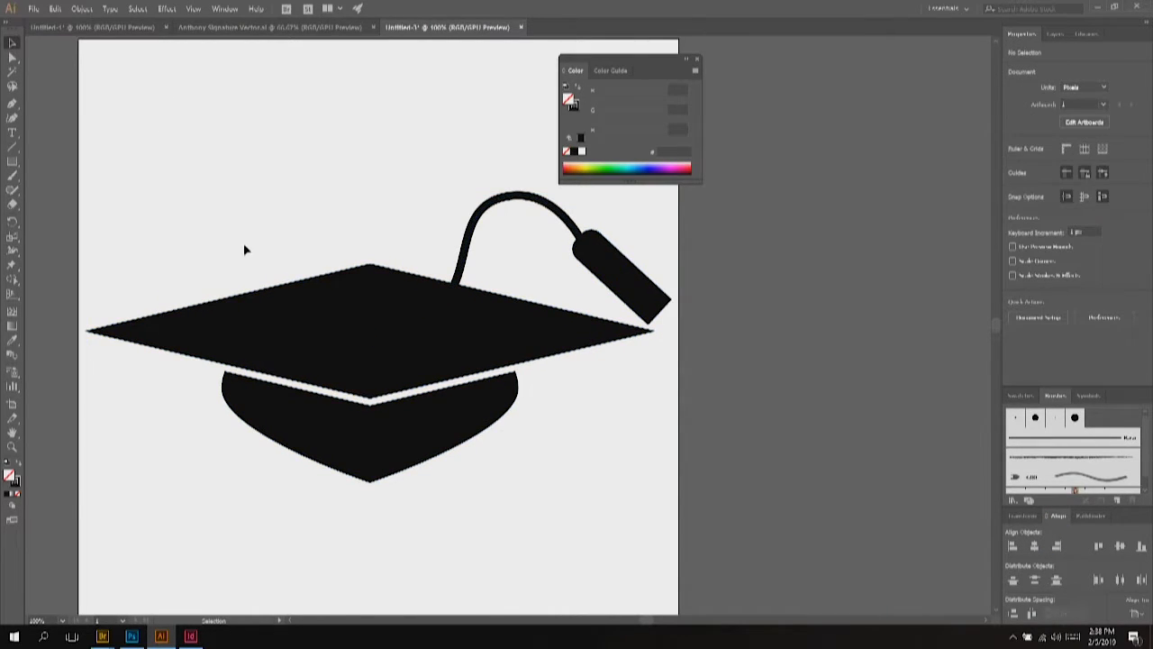
scroll(244, 242, "down", 1)
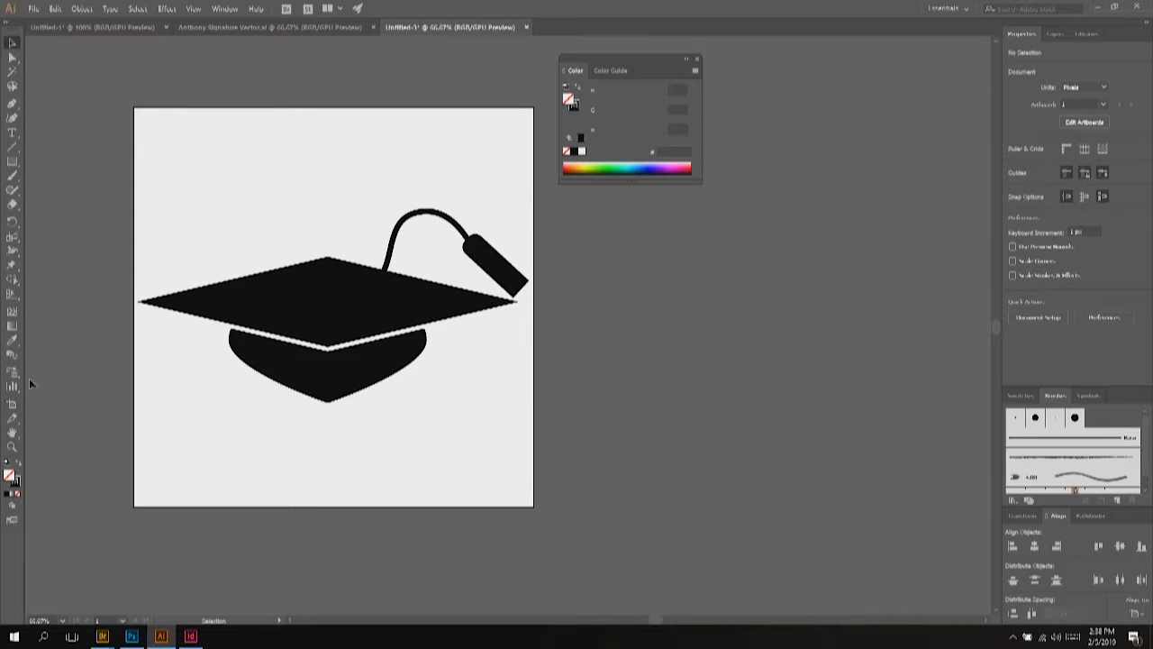
Step: Crop the artboard's top edge down into a wide strip around the cap
left_click(12, 405)
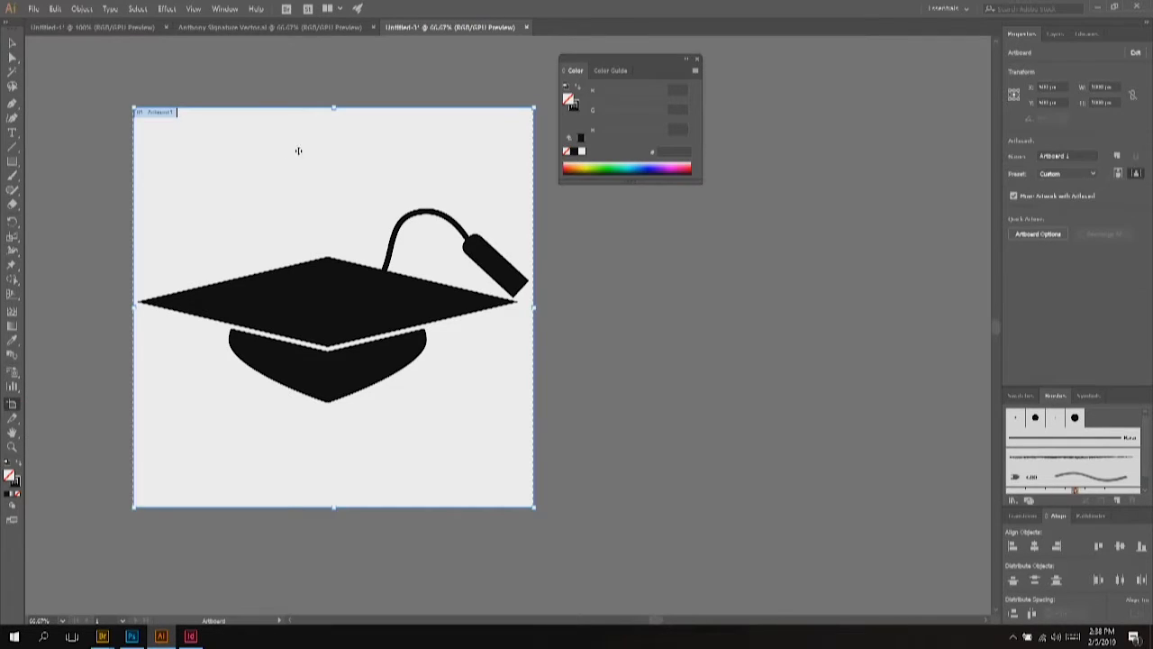
left_click_drag(332, 109, 332, 196)
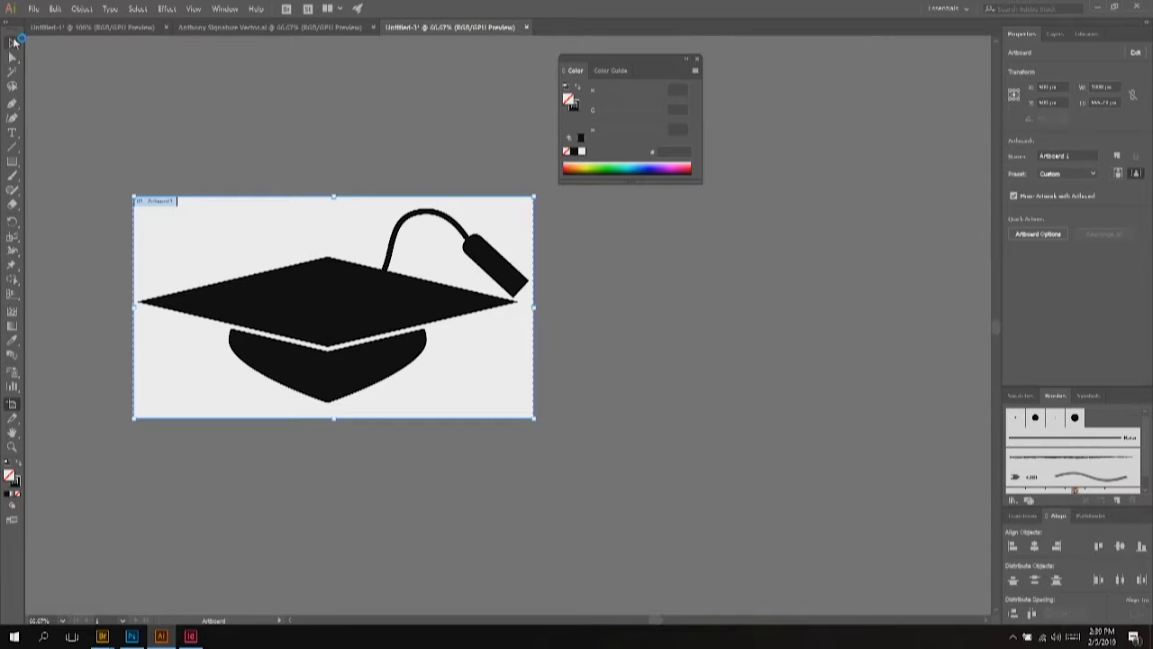
left_click(13, 43)
Step: Give the cap shapes inside the group an orange ff7300 fill
key("ctrl+a")
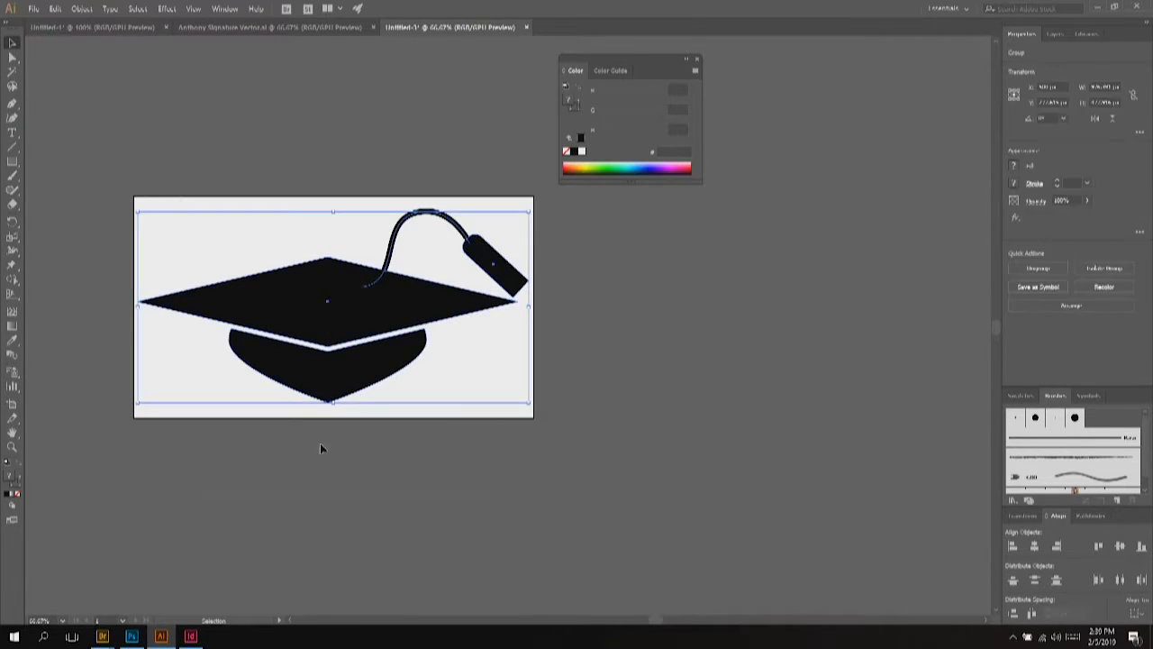
double_click(357, 305)
left_click_drag(202, 211, 362, 415)
double_click(10, 476)
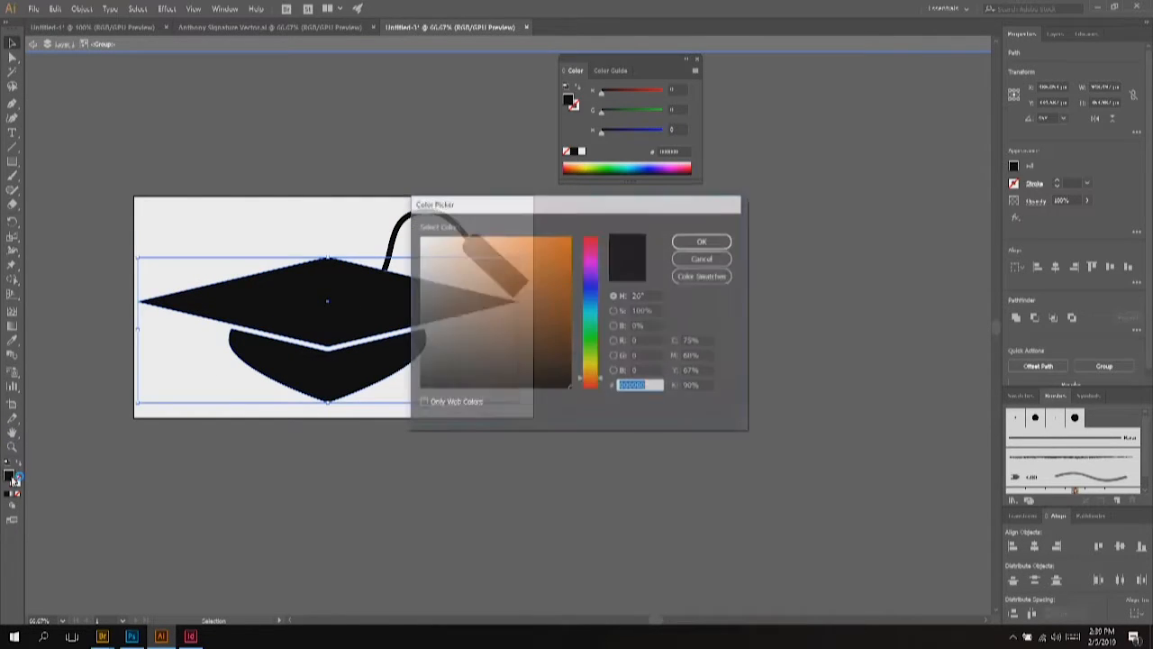
type("ff7")
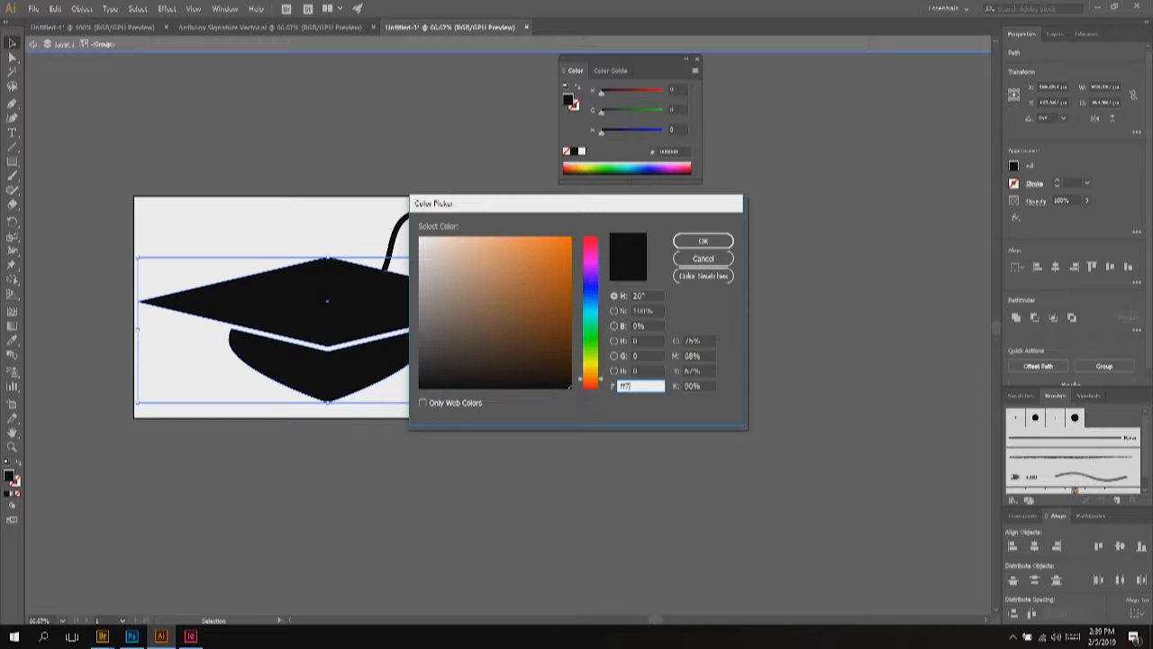
type("300")
key("Return")
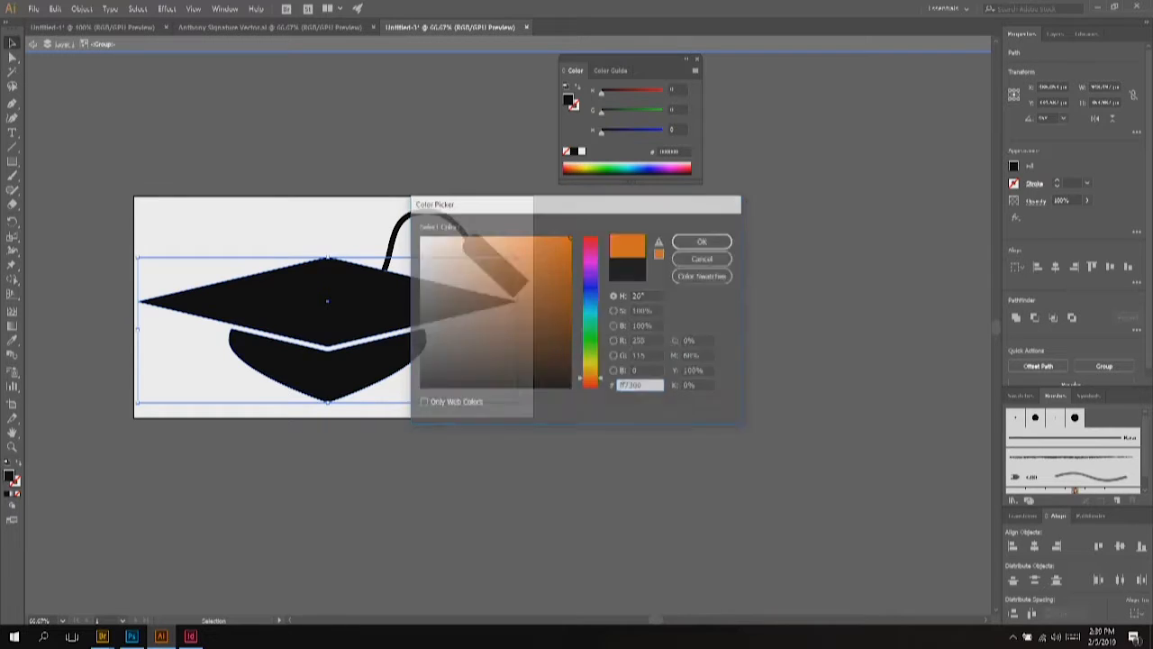
Step: Fill the tassel rectangle with orange ff7300
left_click(467, 235)
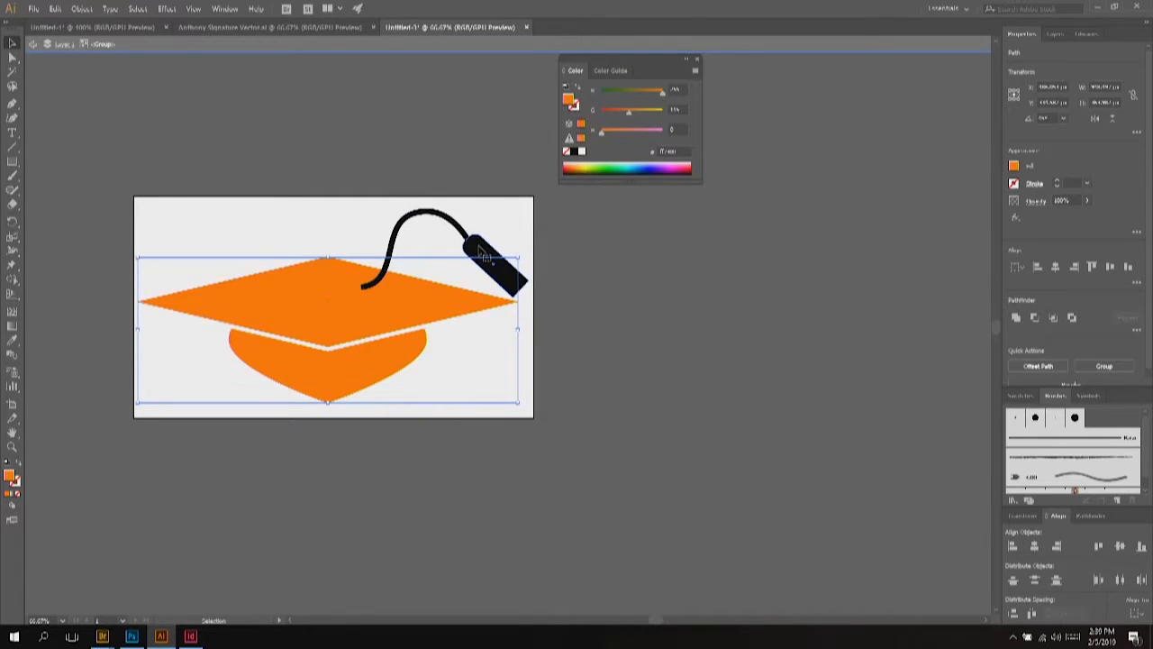
double_click(10, 476)
type("ff")
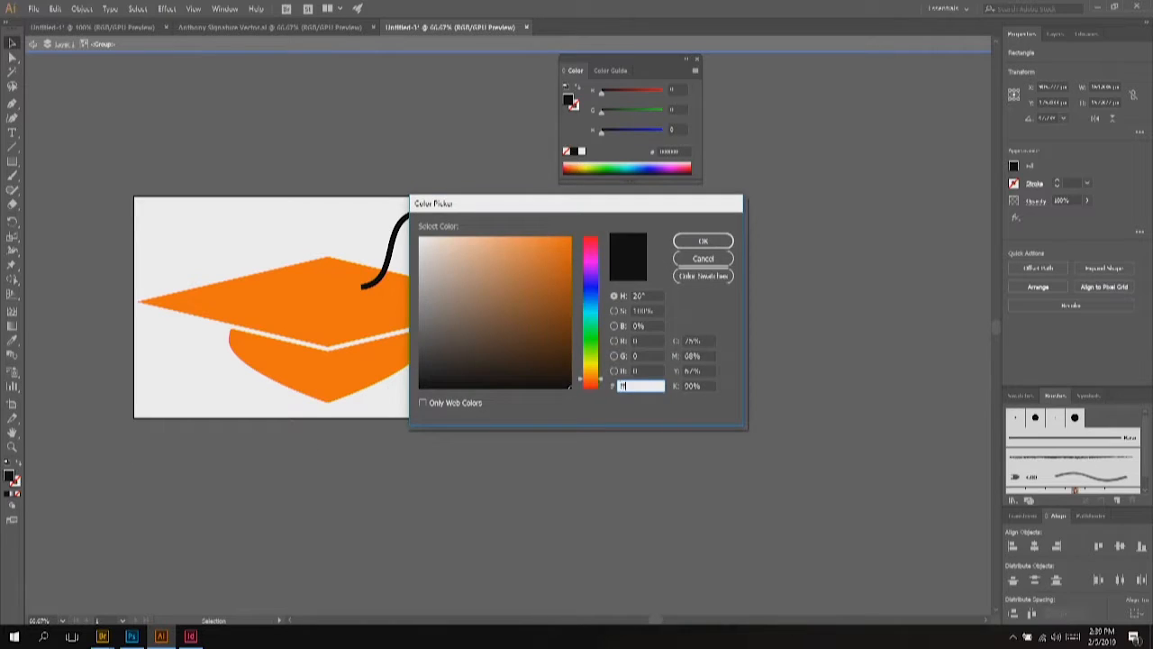
type("7300")
key("Return")
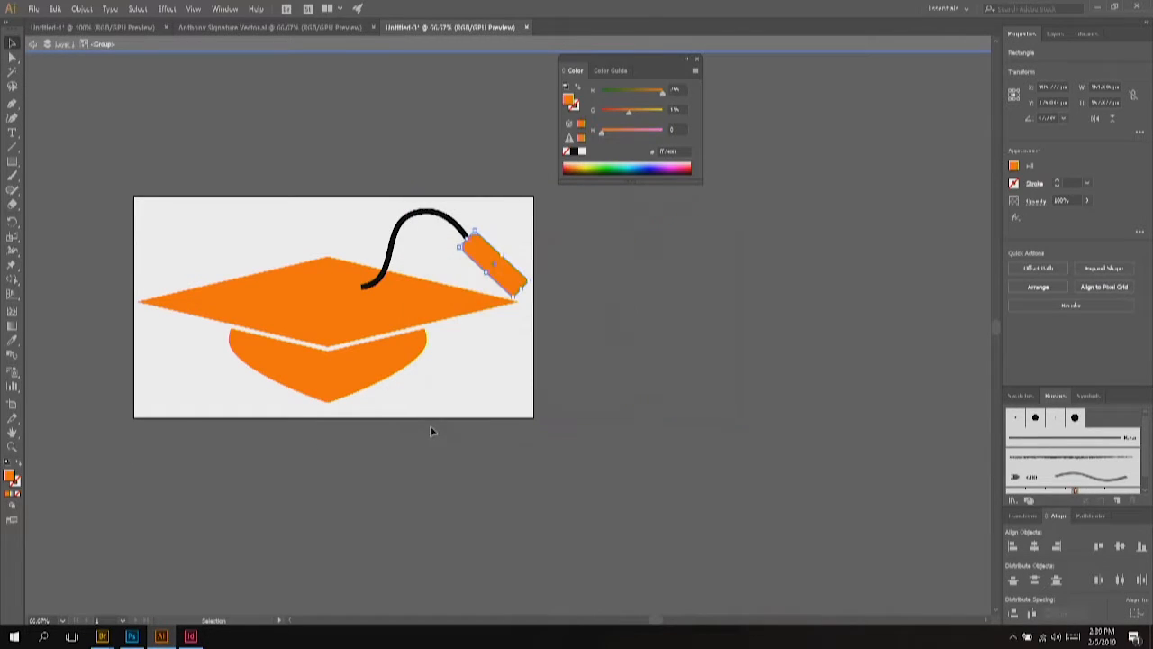
Step: Change the curved cord's stroke to orange ff7300
left_click(393, 243)
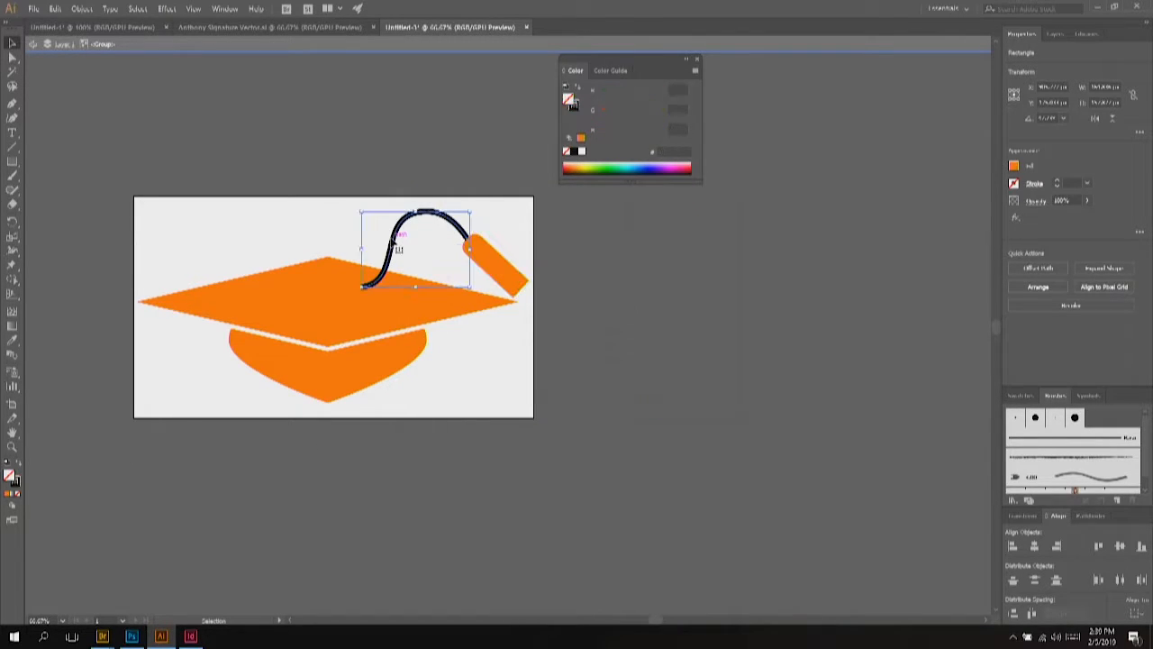
double_click(16, 485)
type("f")
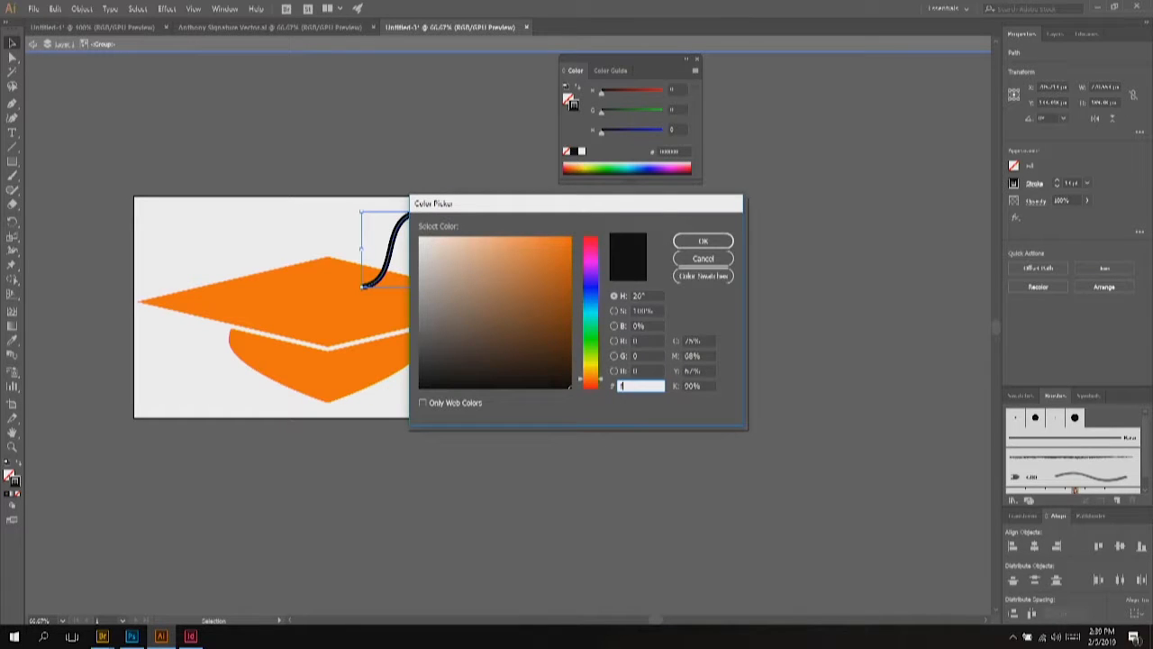
type("f7300")
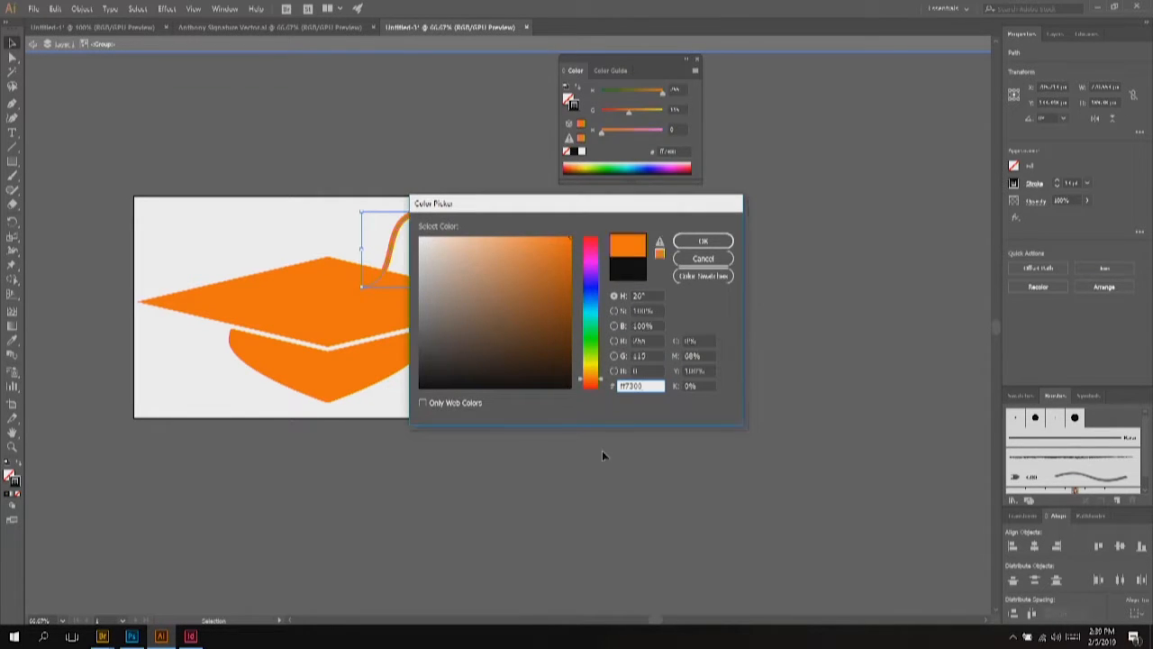
key("Return")
left_click(602, 451)
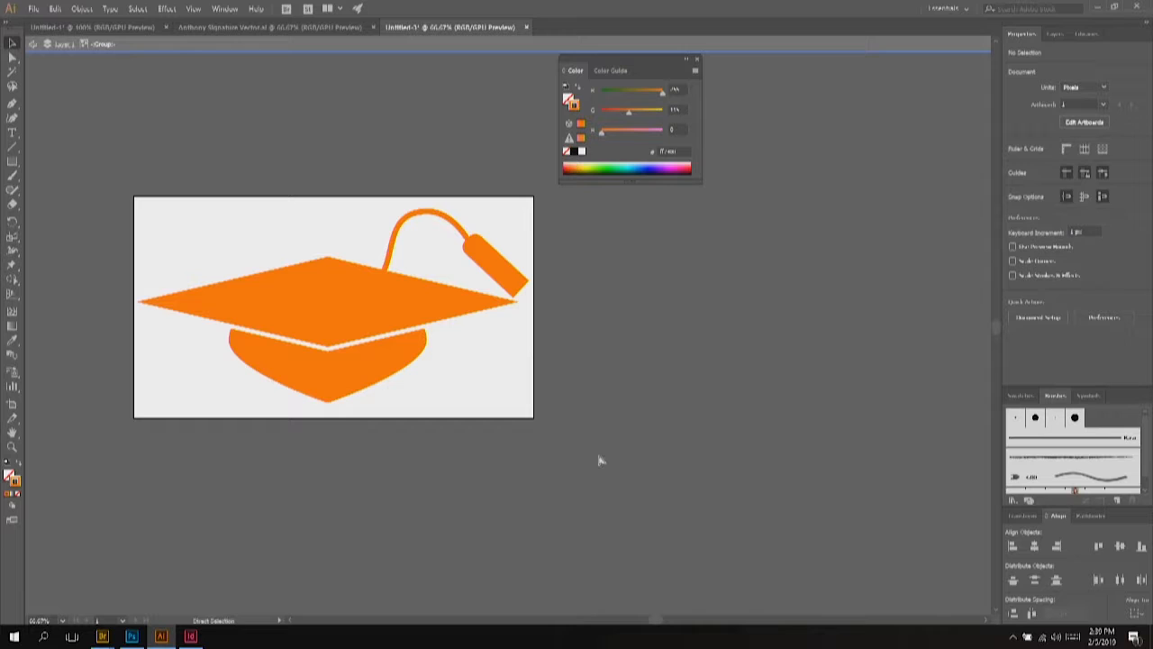
key("ctrl+s")
Step: Save the artwork to the Desktop as Graduation Cap.ai with default Illustrator options
type("Graduation Cap")
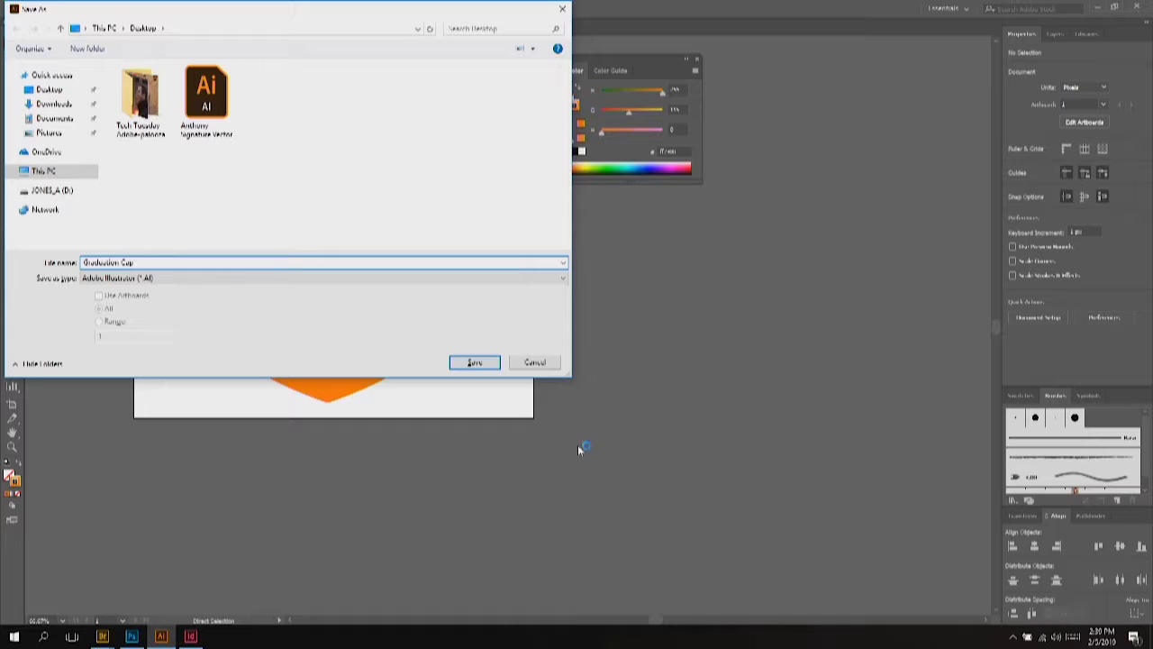
left_click(65, 93)
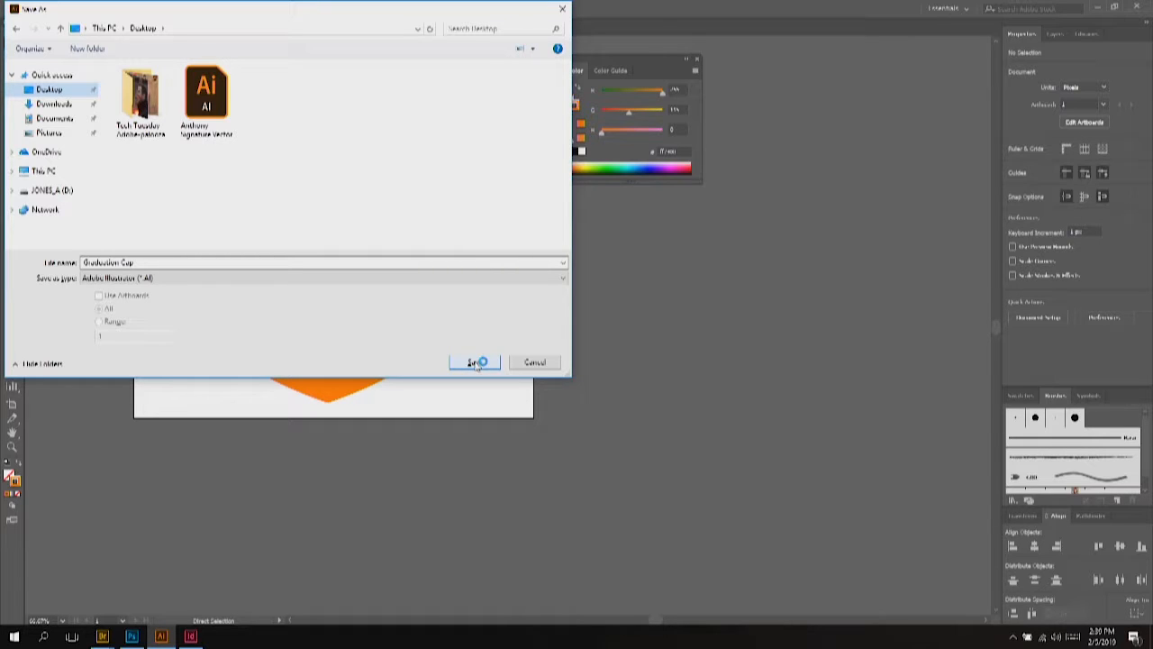
left_click(475, 363)
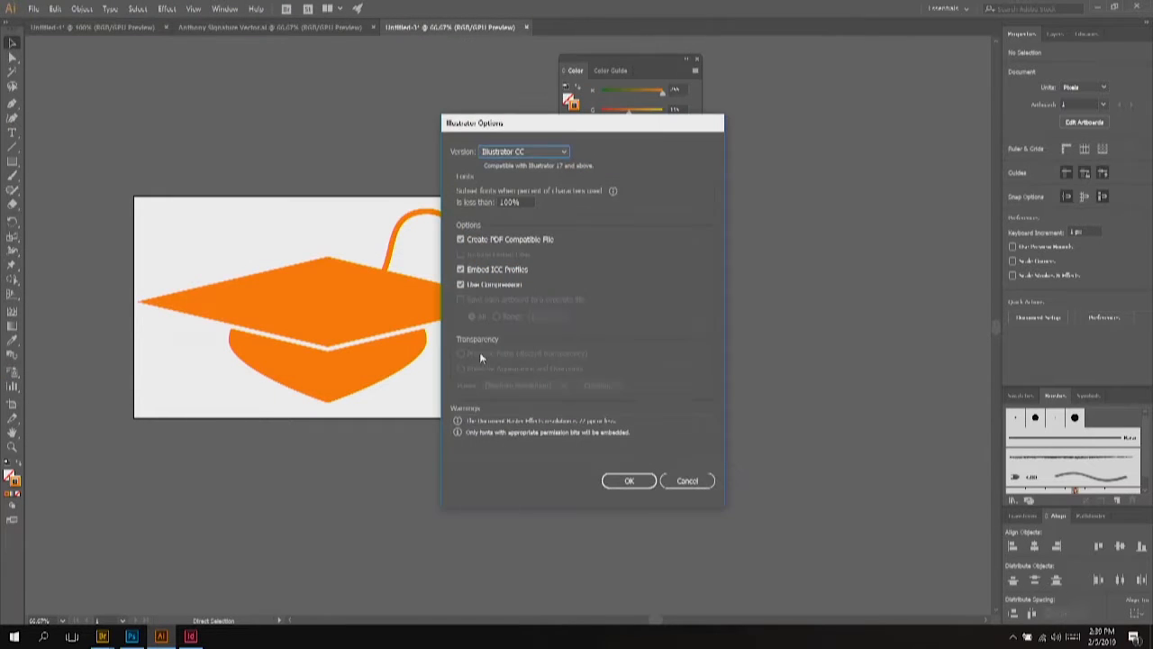
left_click(629, 483)
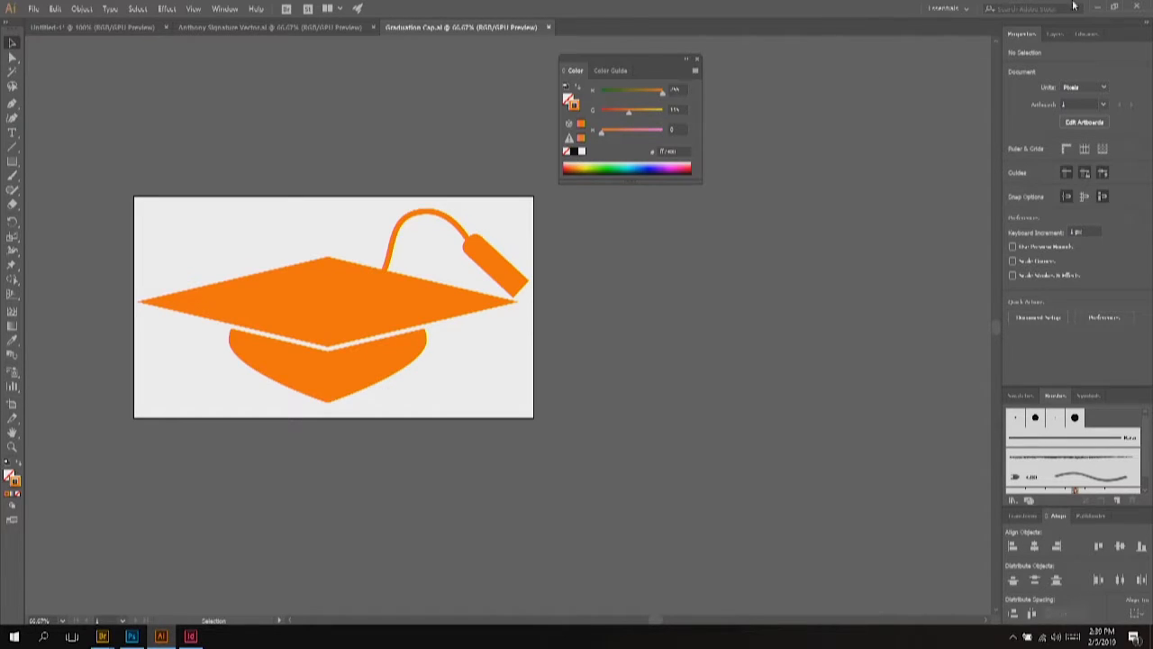
Step: Close Graduation Cap, discard the unsaved signature document, and quit Illustrator
left_click(1142, 7)
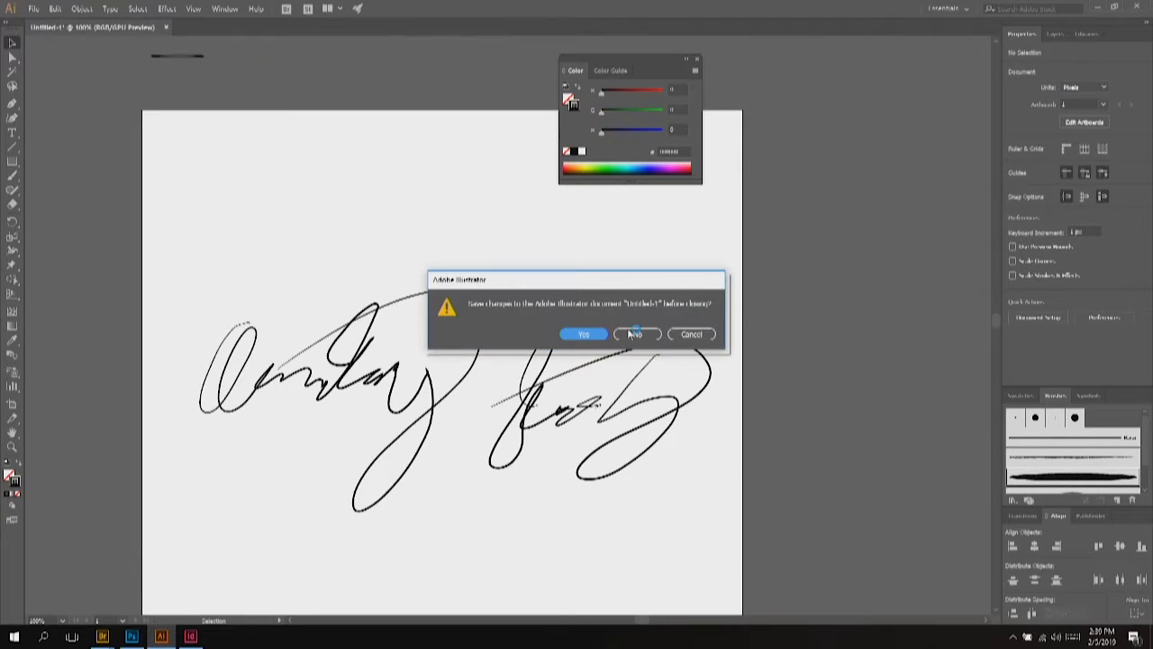
left_click(636, 335)
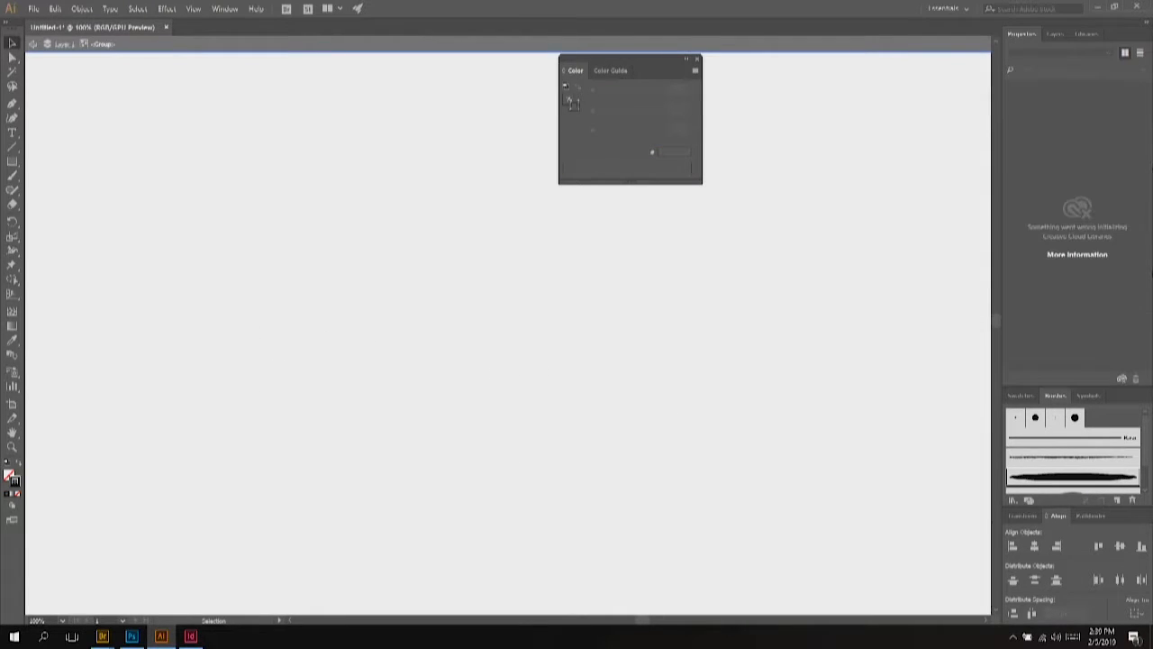
key("ctrl+q")
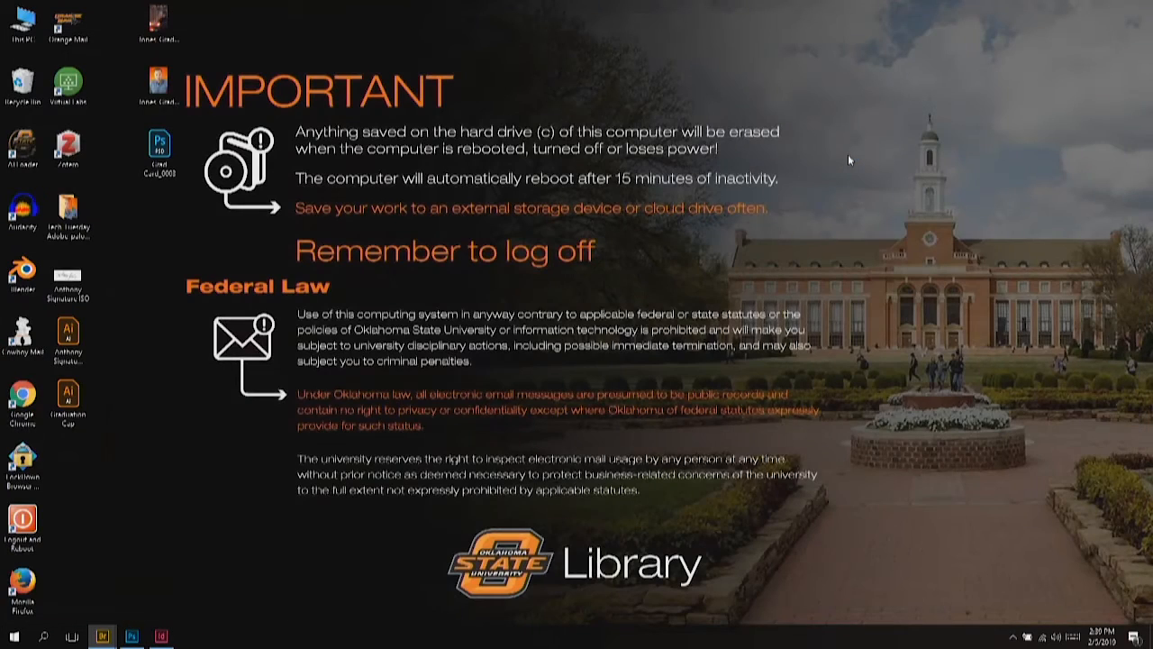
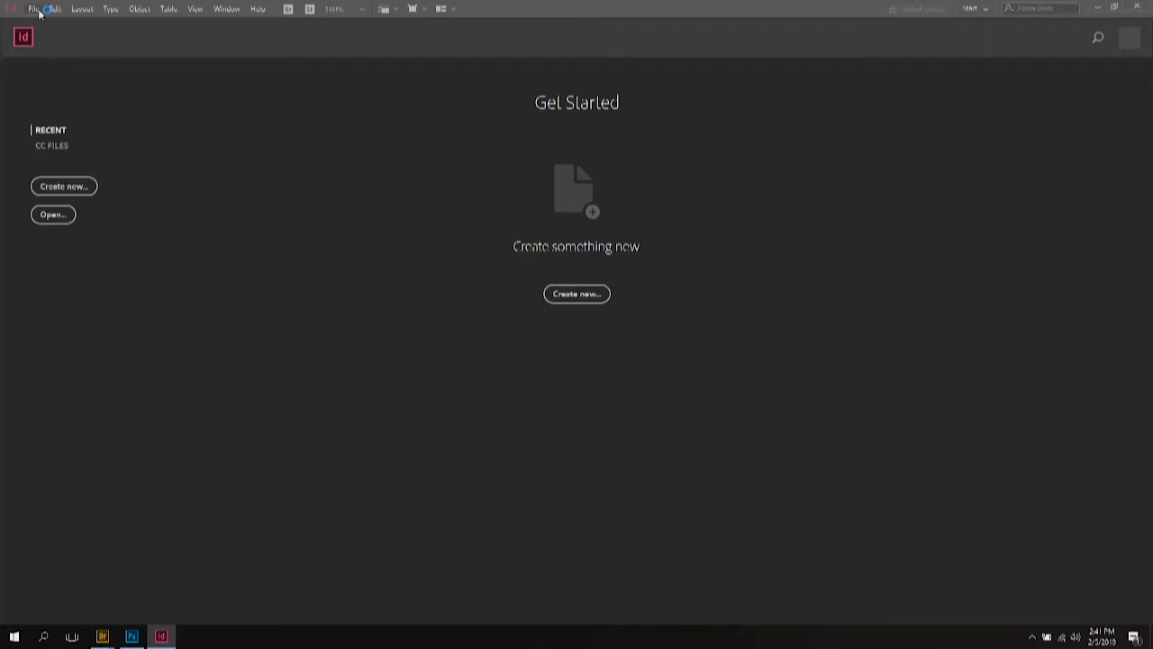
Step: Start a new print document from the Letter - Half preset, in inches and landscape
left_click(76, 188)
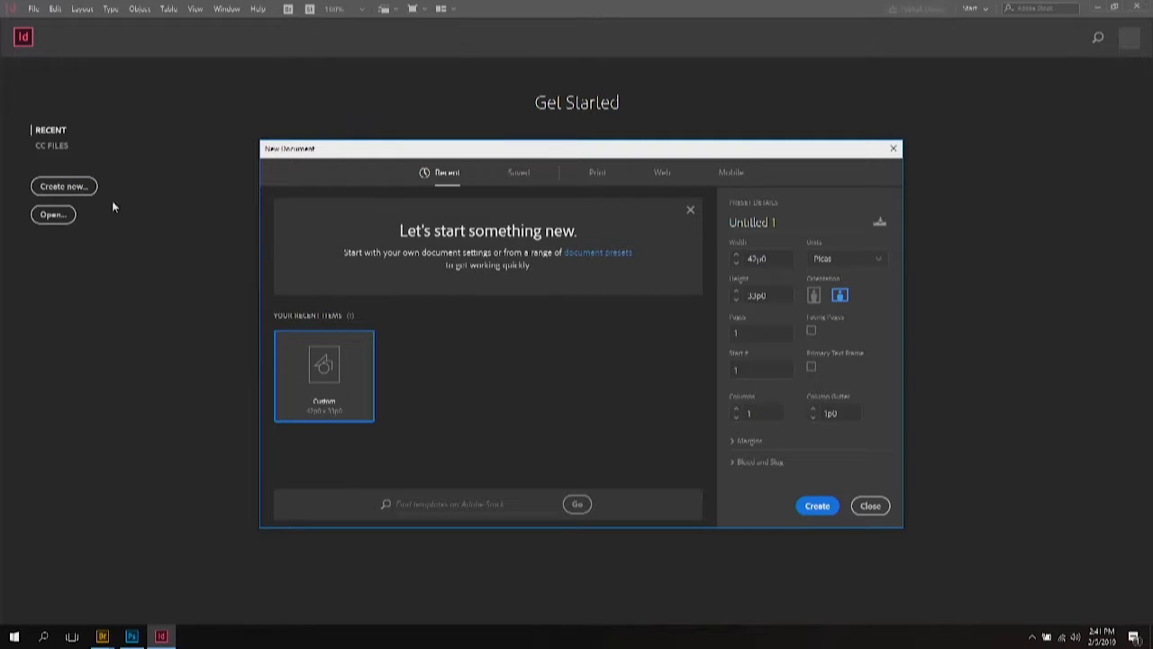
left_click(597, 174)
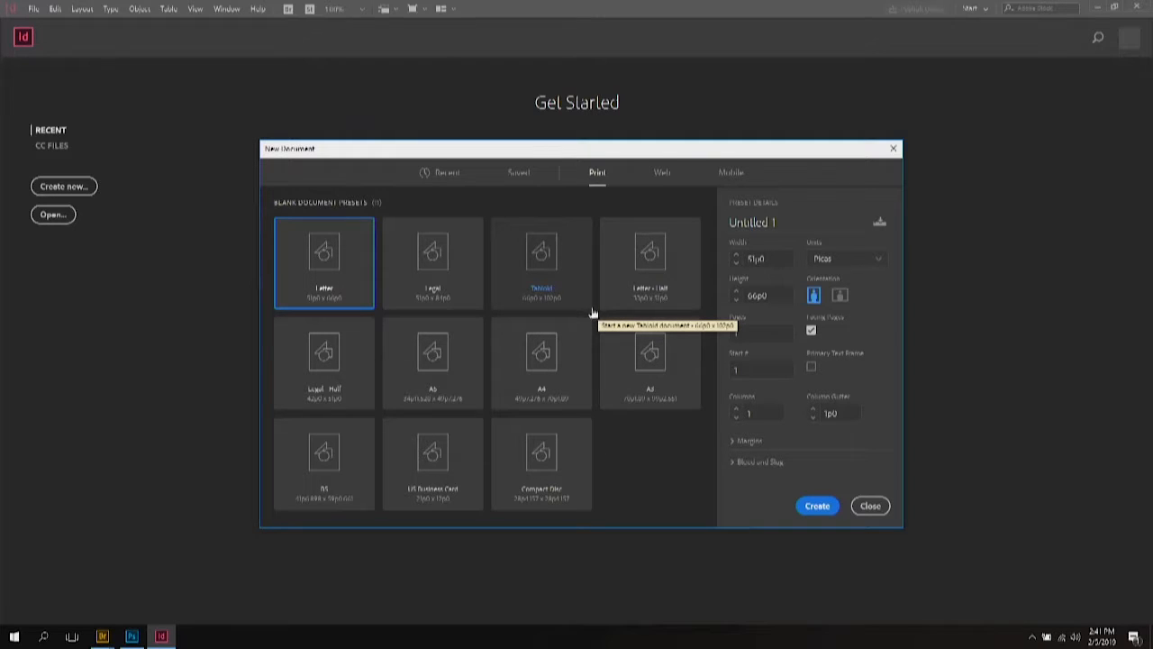
left_click(652, 260)
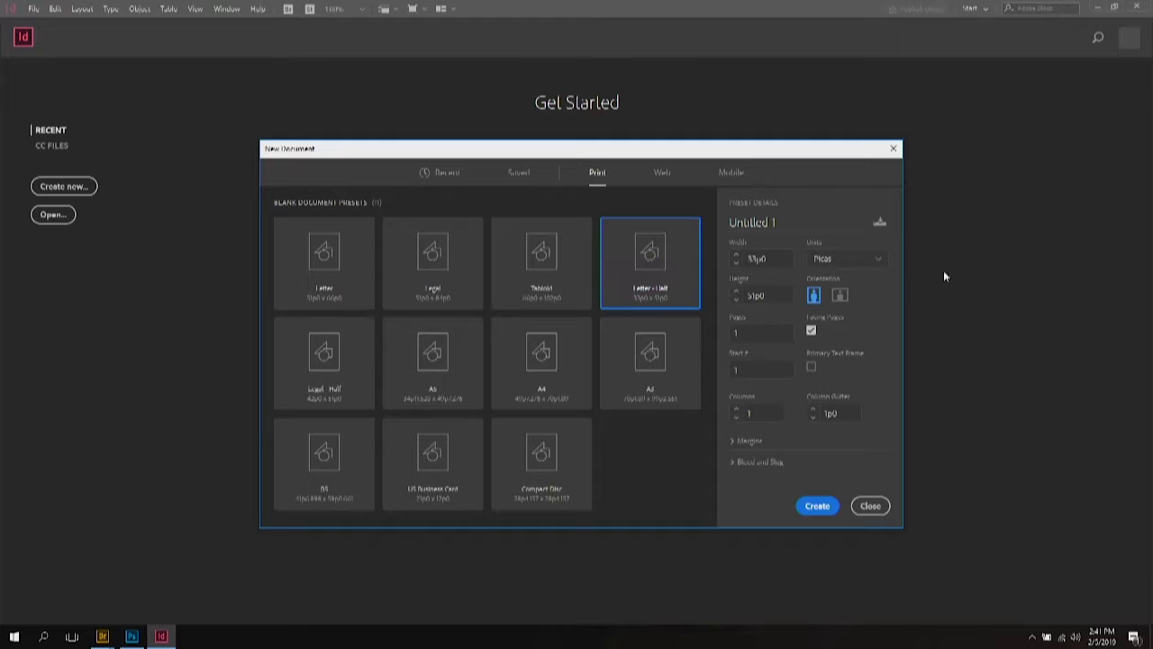
left_click(879, 260)
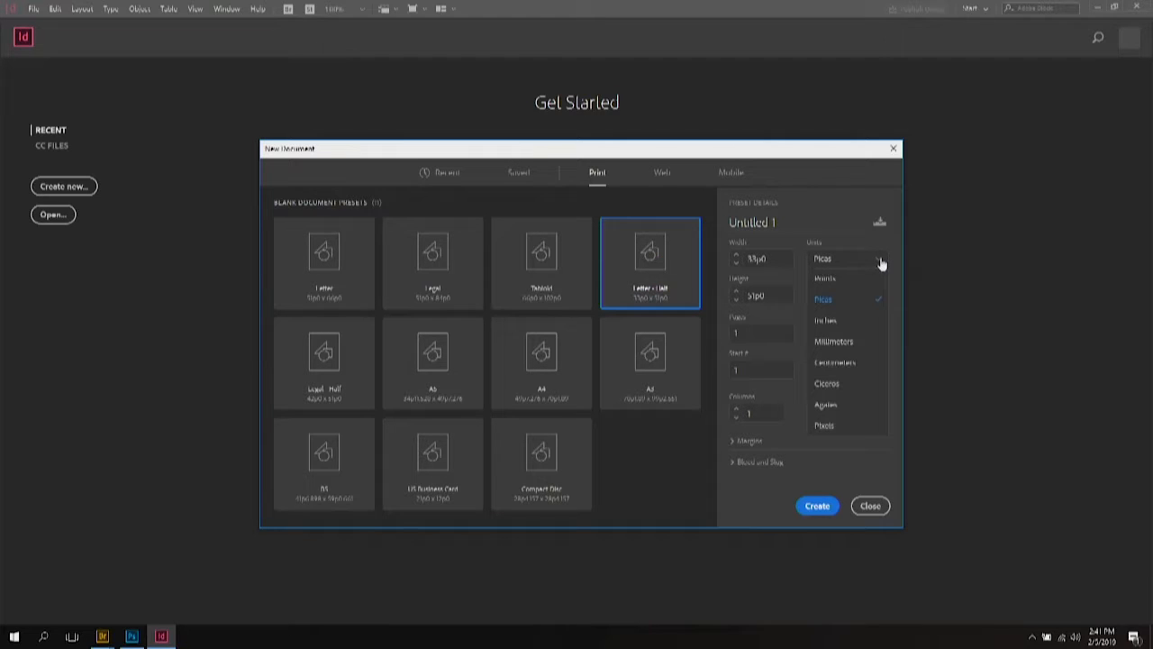
left_click(837, 322)
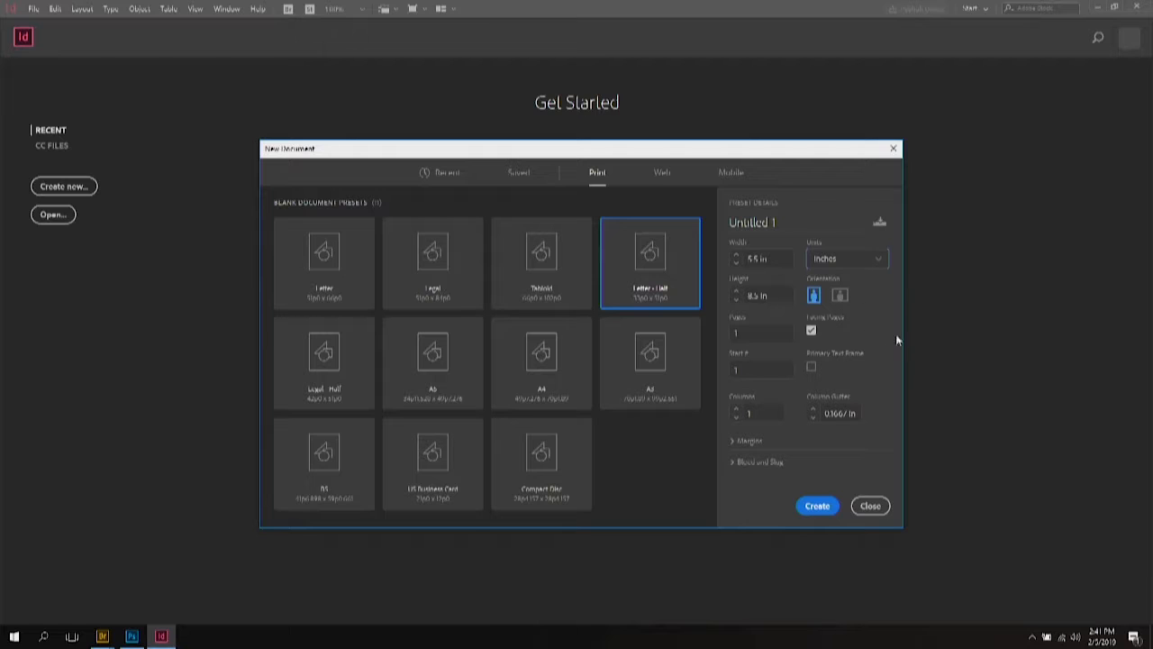
left_click(840, 297)
Step: Bring the page width down to 7 in, turn off Facing Pages, and reveal the margin settings
left_click(736, 264)
left_click(737, 264)
left_click(736, 264)
left_click(736, 264)
left_click(736, 264)
left_click(736, 264)
left_click(736, 264)
left_click(737, 264)
left_click(737, 265)
left_click(737, 264)
left_click(737, 265)
left_click(737, 265)
left_click(747, 333)
left_click(811, 330)
left_click(744, 441)
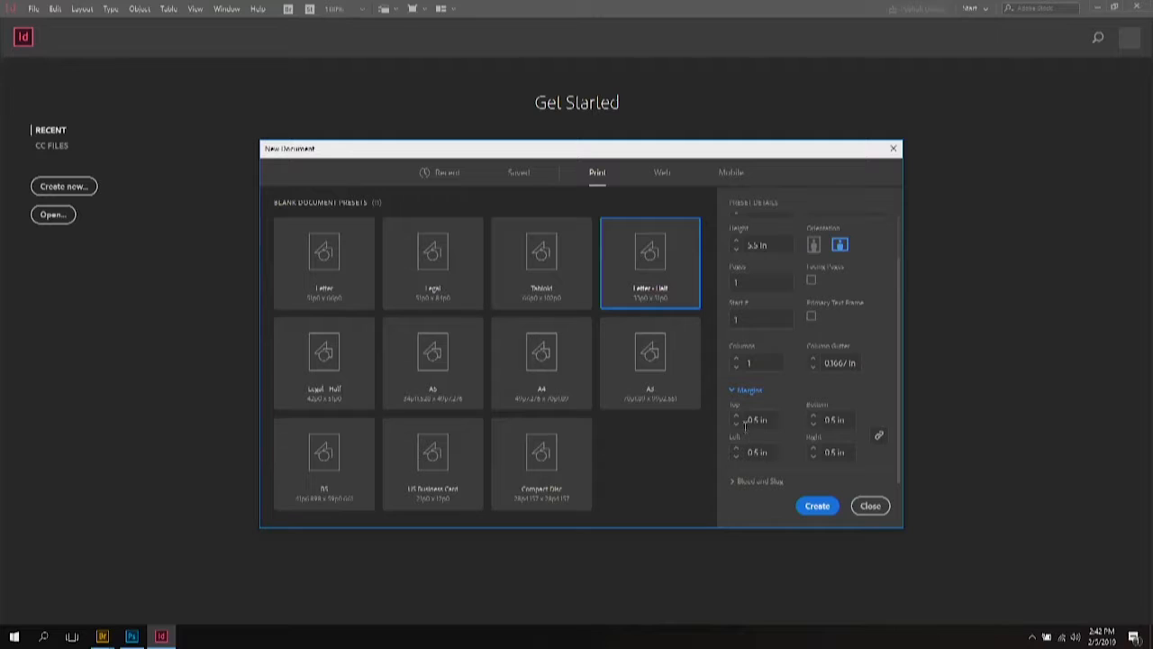
Step: Set the linked margins to 0.125 in, add a 0.125 in bleed on all sides, and create the document
left_click(734, 425)
left_click(735, 428)
left_click(734, 483)
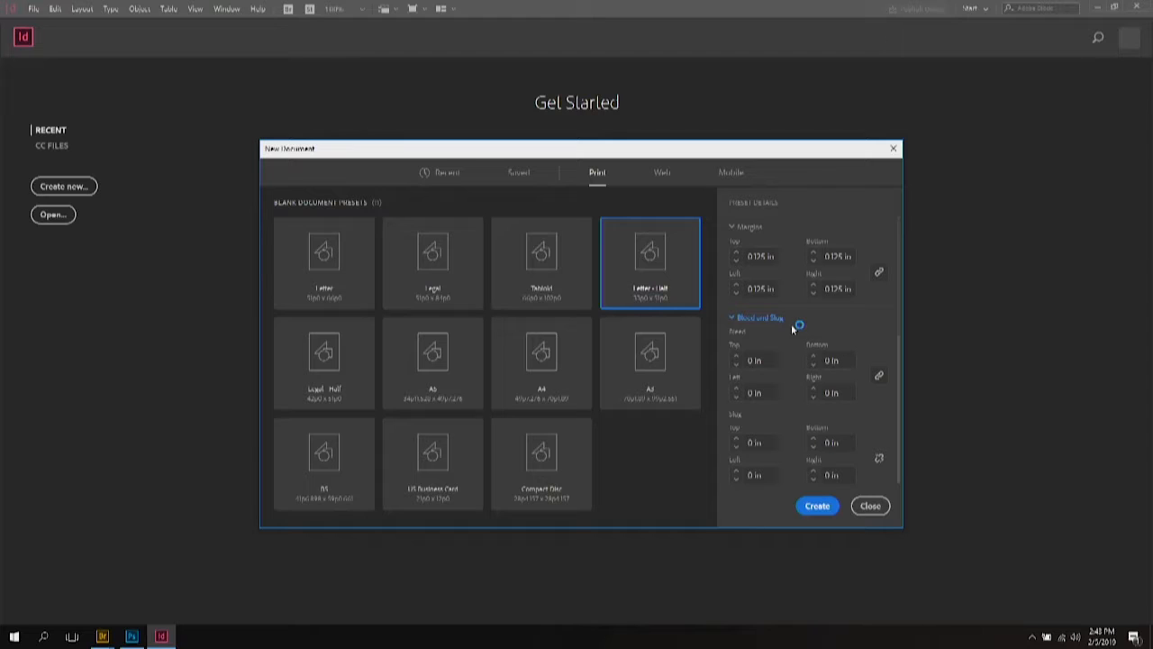
left_click(737, 358)
left_click(816, 506)
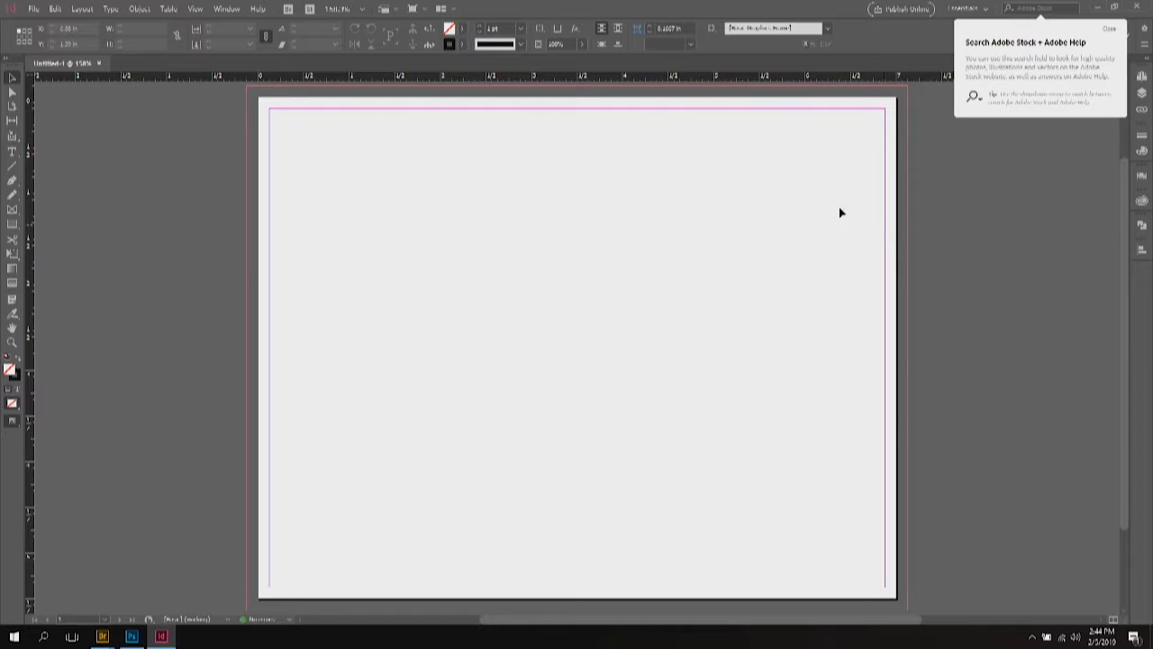
Step: Draw a rectangle to the bleed edges, fill it black with no stroke, and lock it
left_click(13, 223)
left_click_drag(246, 86, 910, 607)
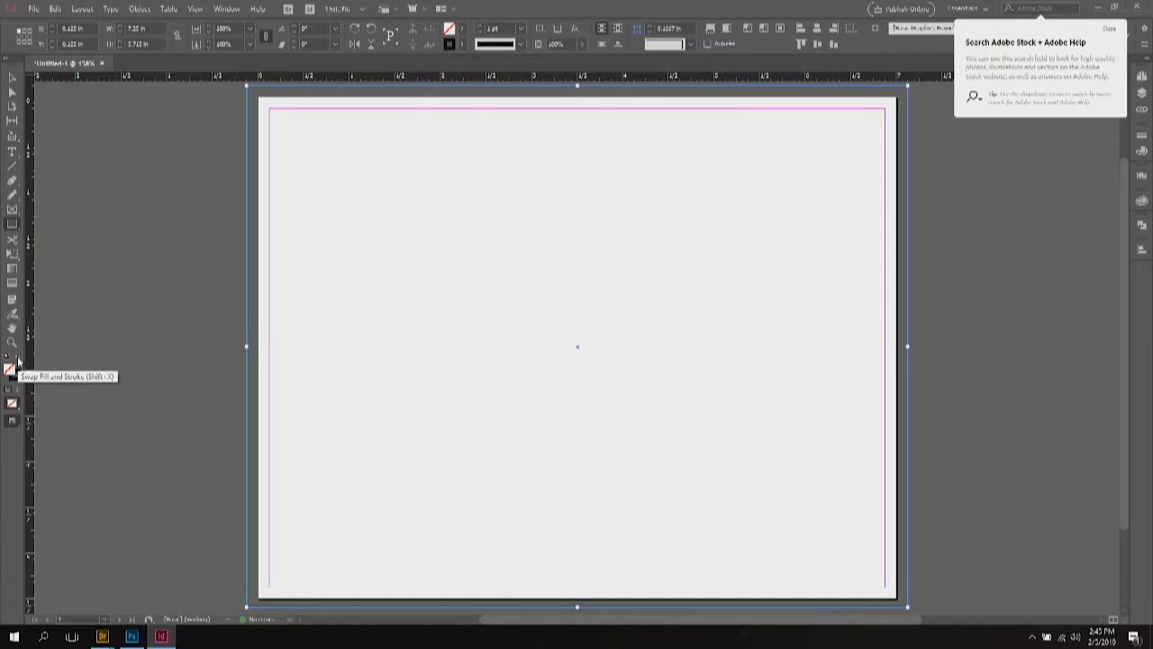
left_click(17, 360)
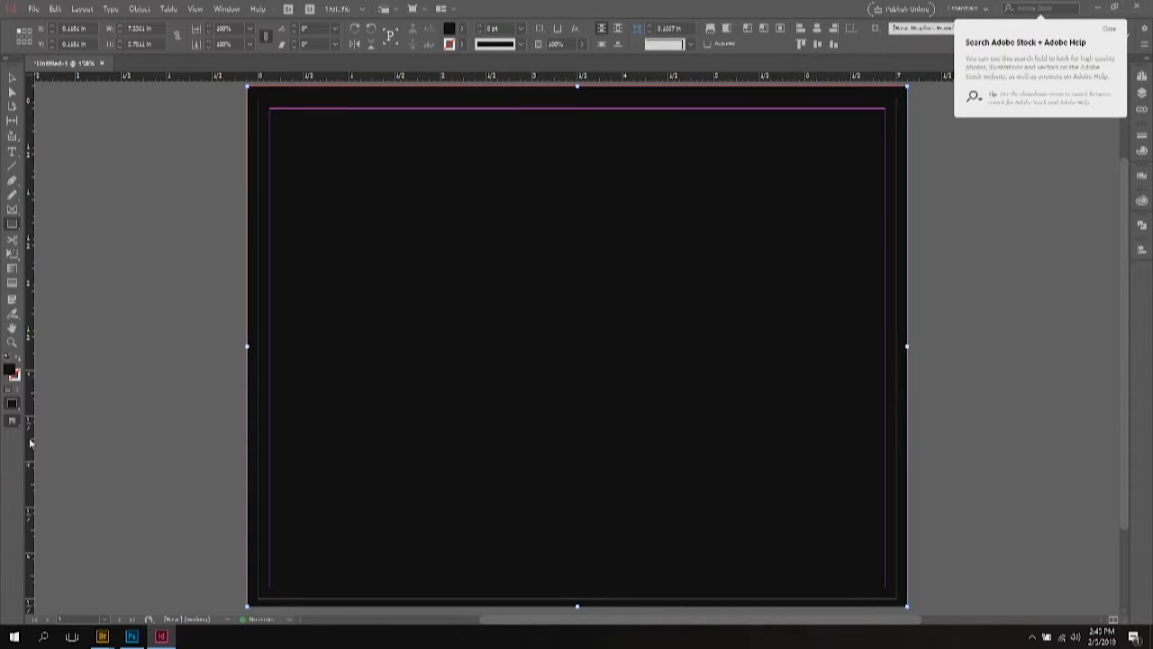
left_click(12, 79)
left_click(160, 315)
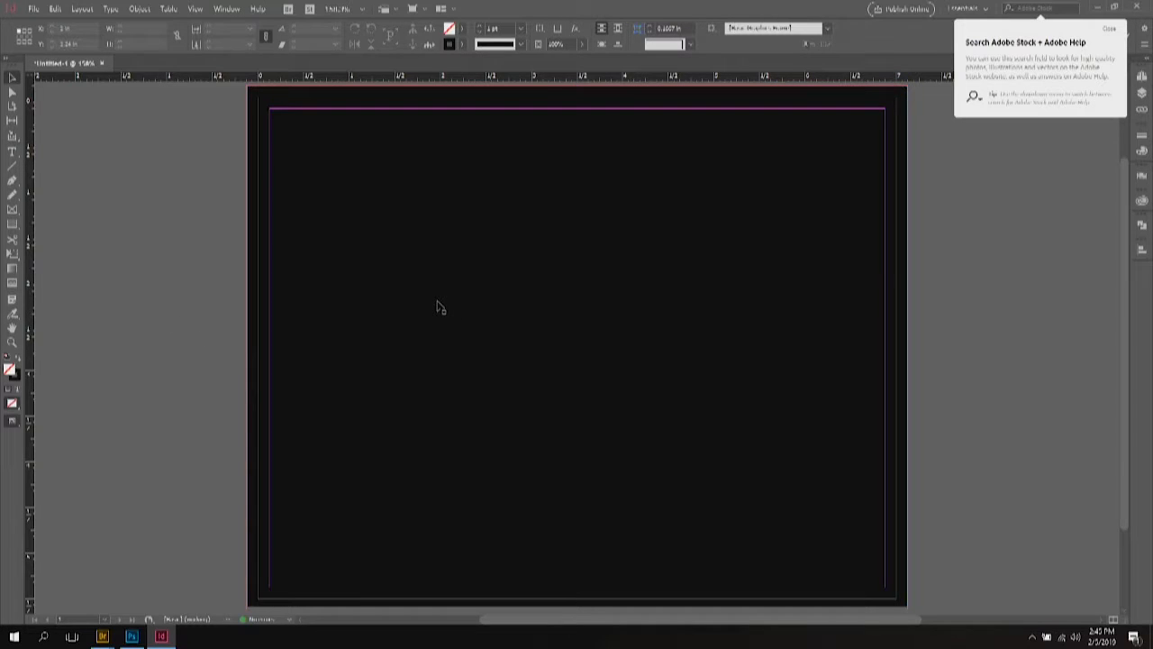
left_click(422, 250)
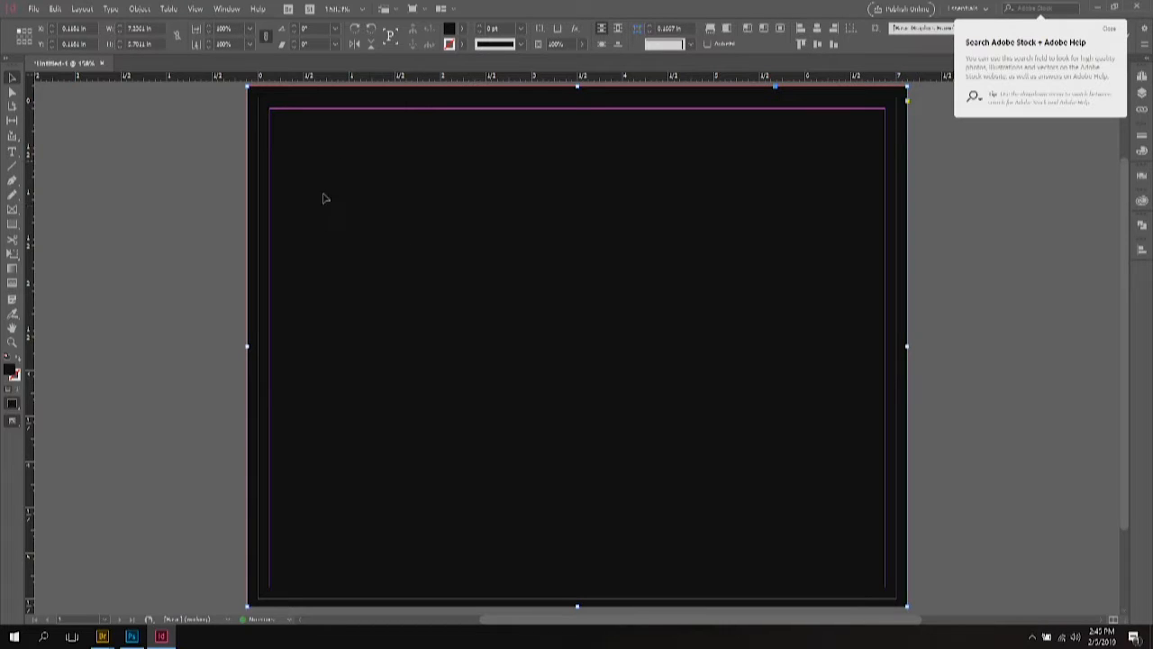
left_click(141, 10)
left_click(154, 107)
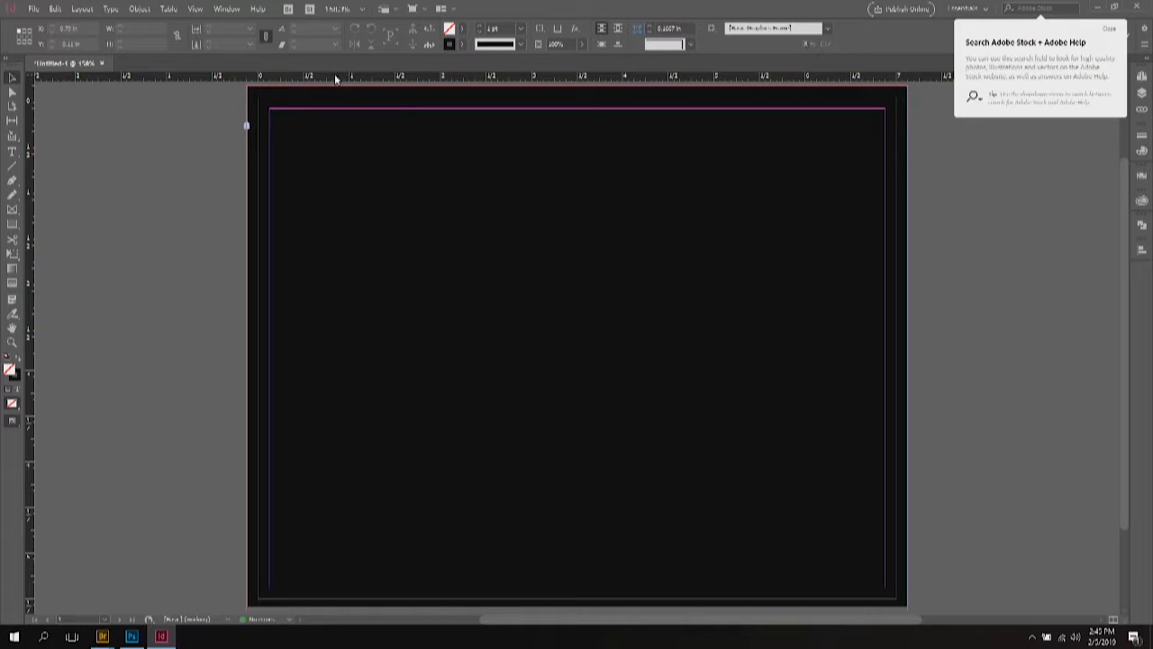
Step: Drag test horizontal guides onto the page, then select and delete them
left_click_drag(335, 76, 327, 170)
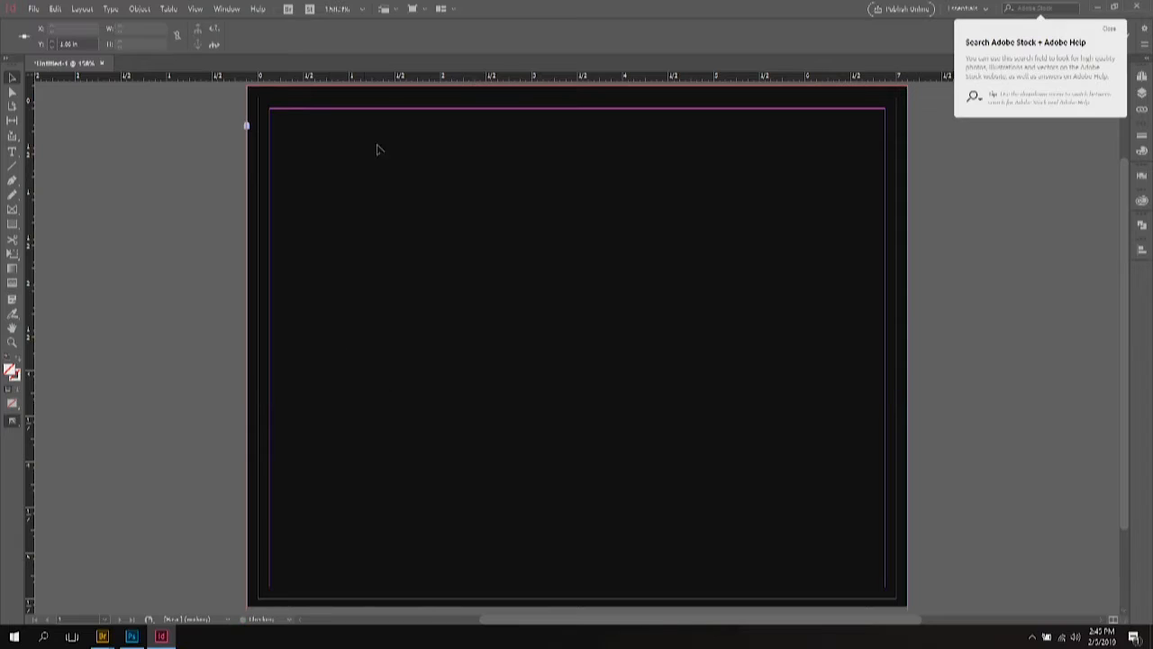
left_click_drag(391, 80, 360, 315)
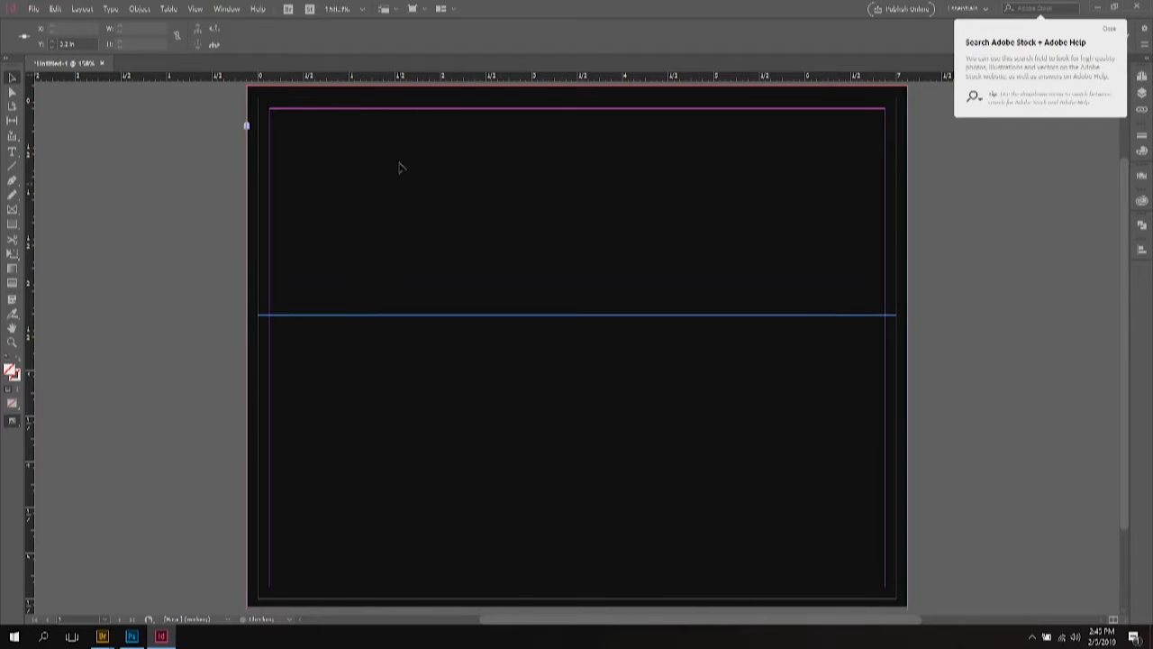
left_click(454, 110)
key("ctrl+alt+g")
key("Delete")
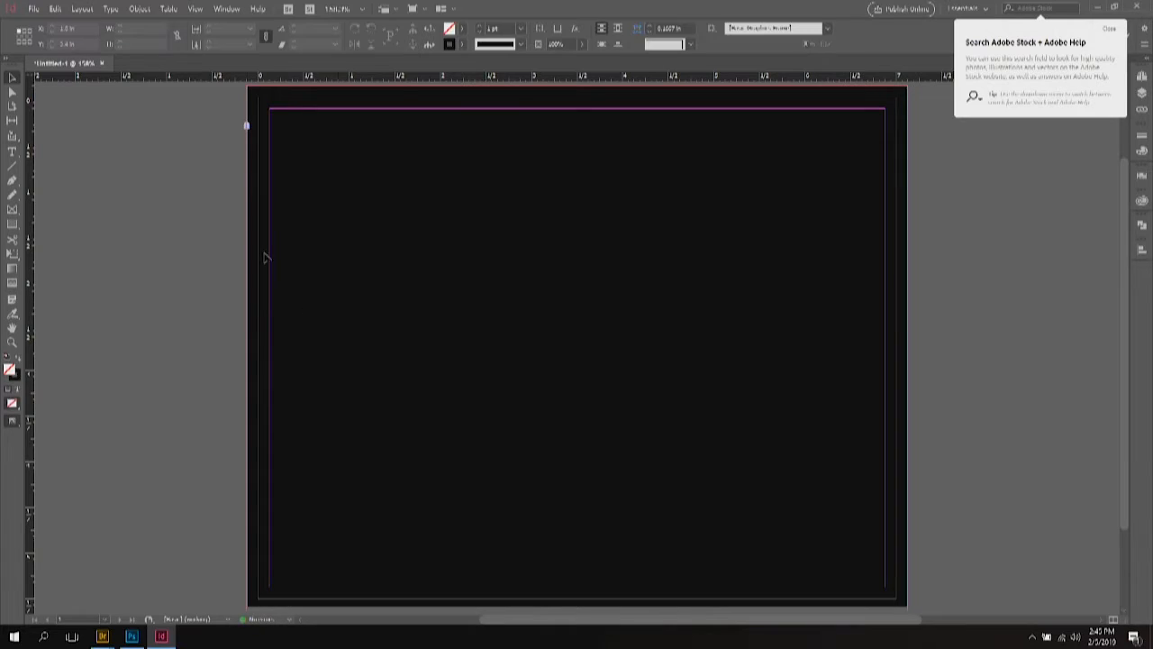
Step: In Create Guides with preview on, add row divisions and remove the row gutter
left_click(88, 9)
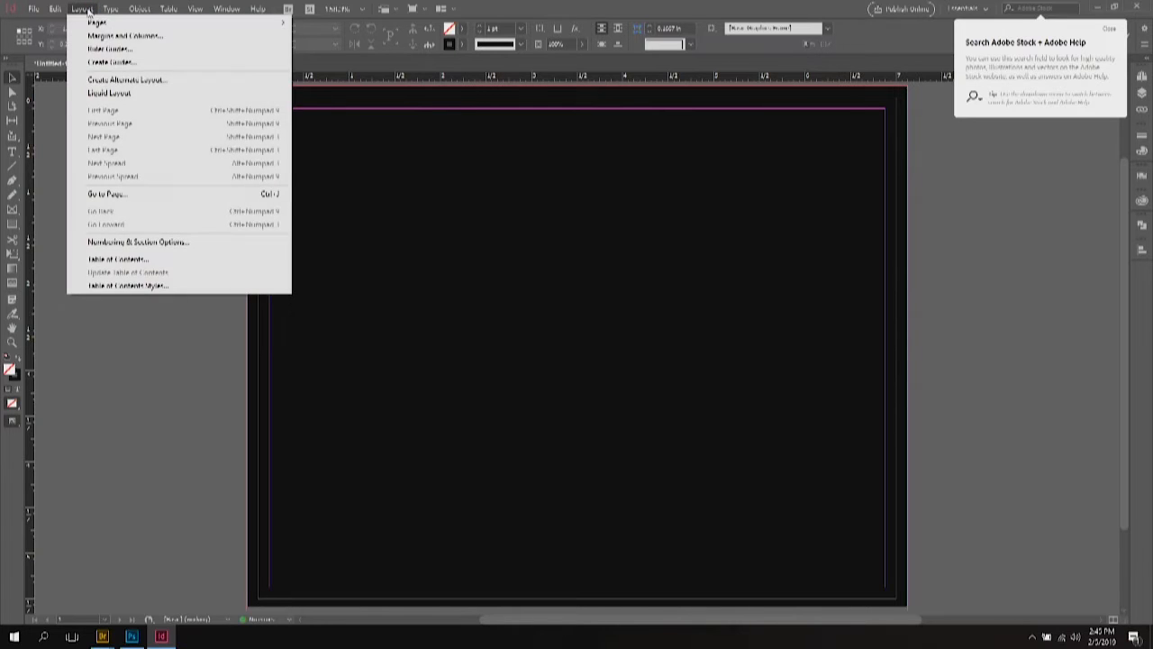
left_click(99, 63)
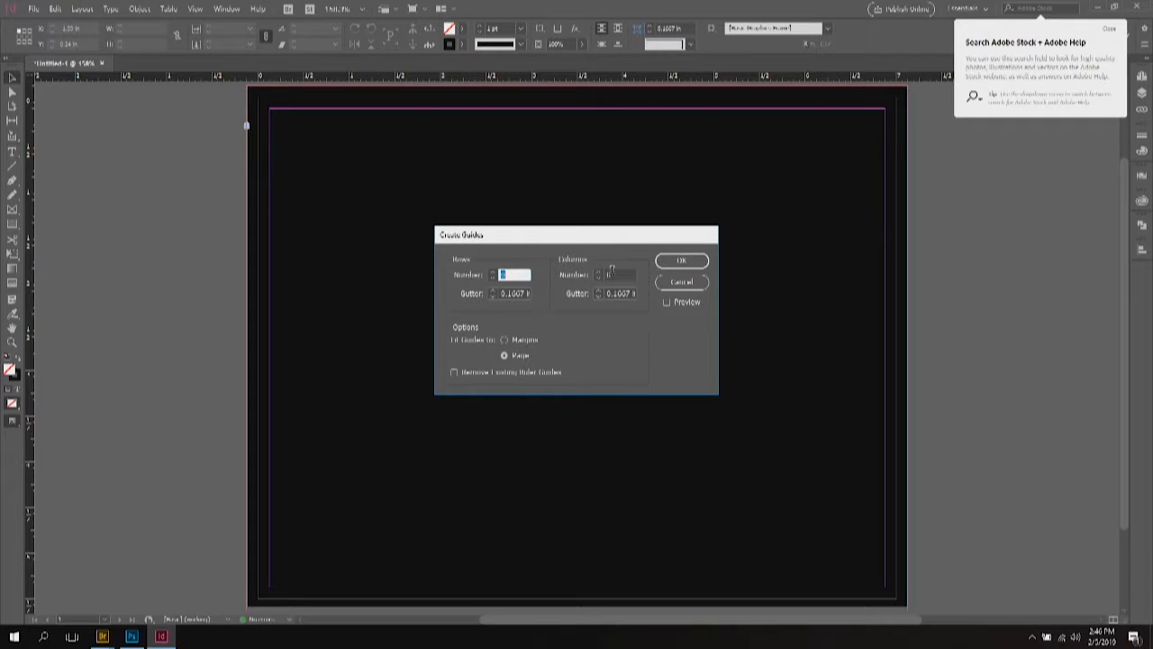
left_click(666, 303)
left_click(493, 272)
left_click(492, 272)
left_click(492, 271)
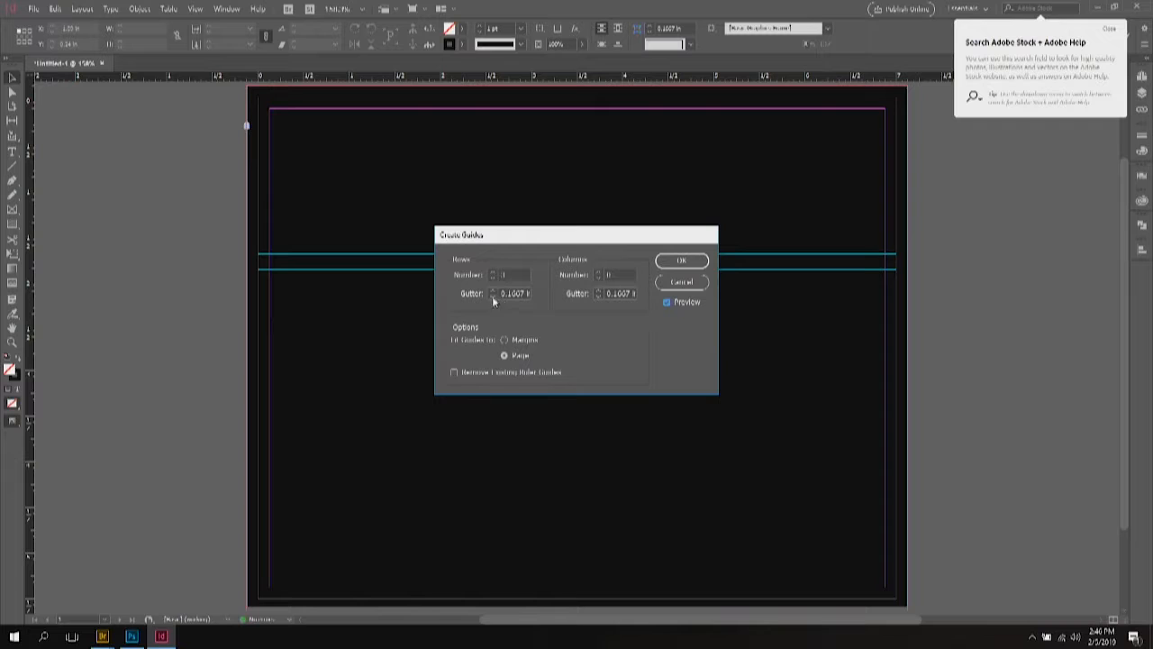
left_click(492, 296)
left_click(492, 297)
left_click(492, 296)
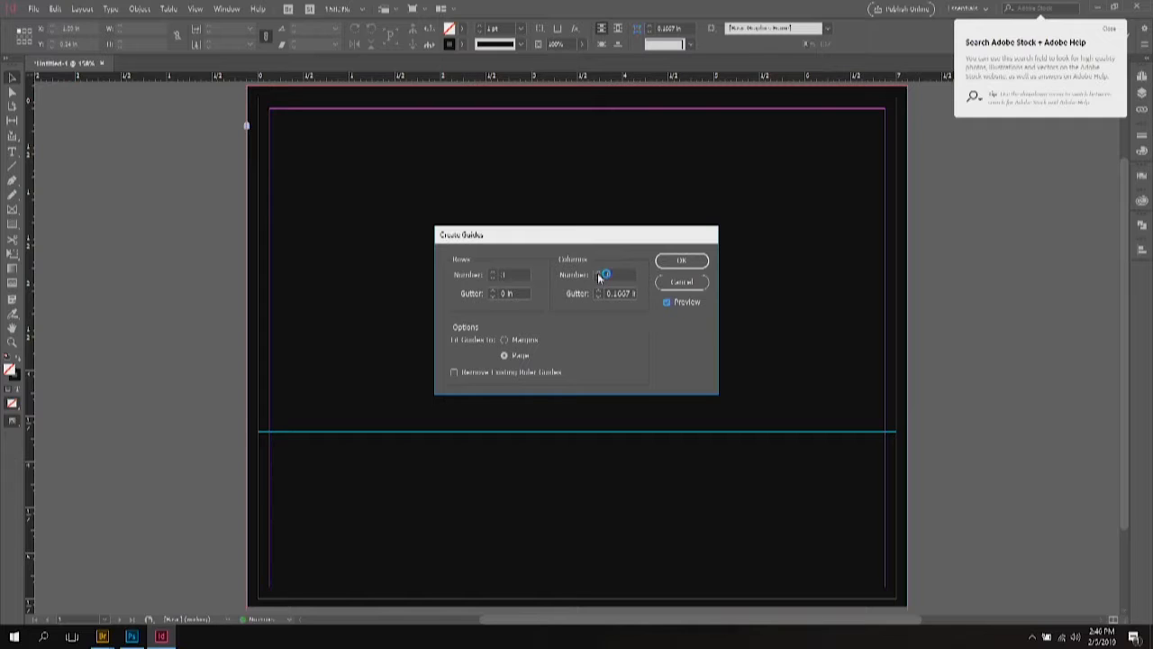
Step: Set 2 columns with no gutter, fit guides to the page, remove old ruler guides, and apply
type("2")
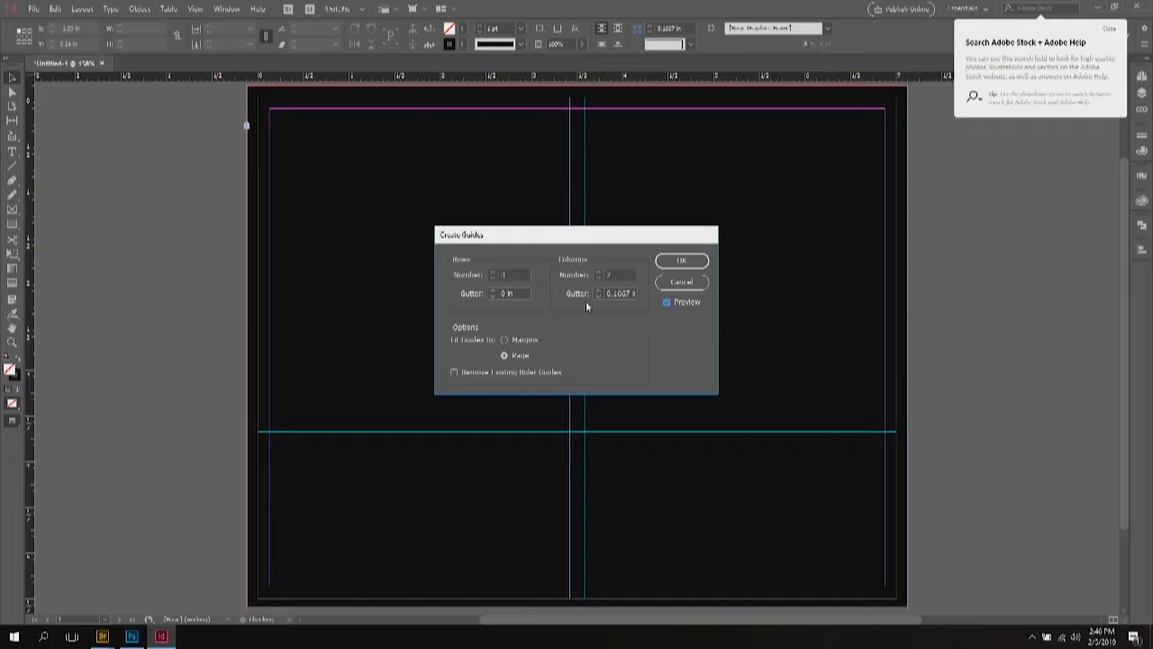
left_click(596, 295)
left_click(596, 295)
left_click(596, 296)
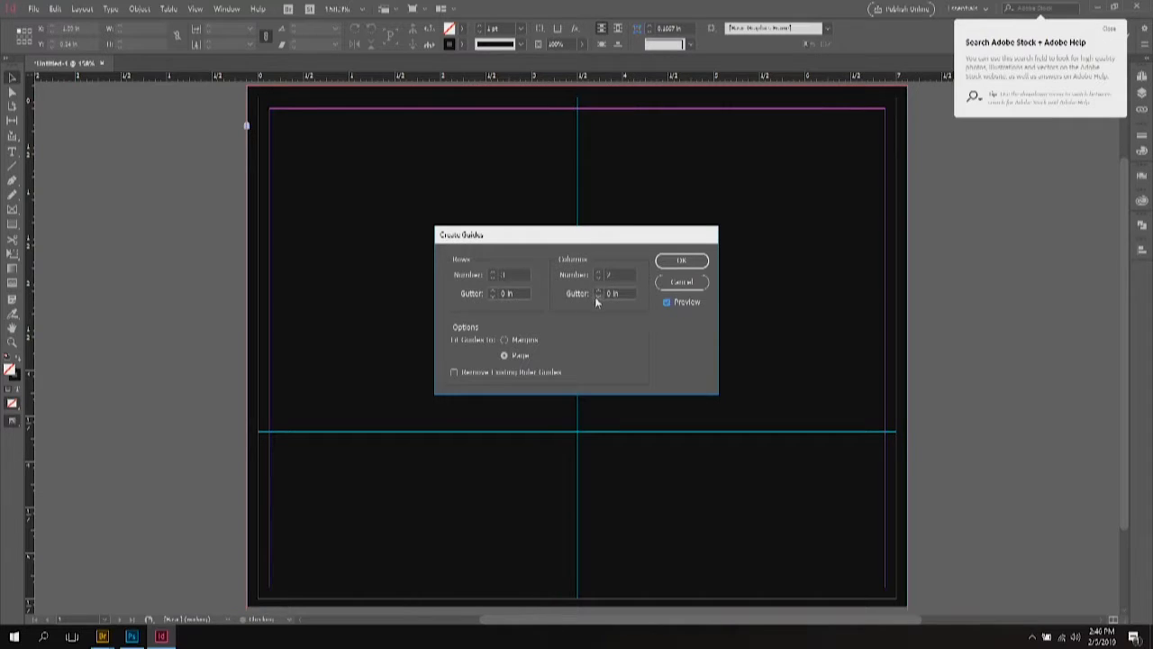
left_click(505, 340)
left_click(531, 354)
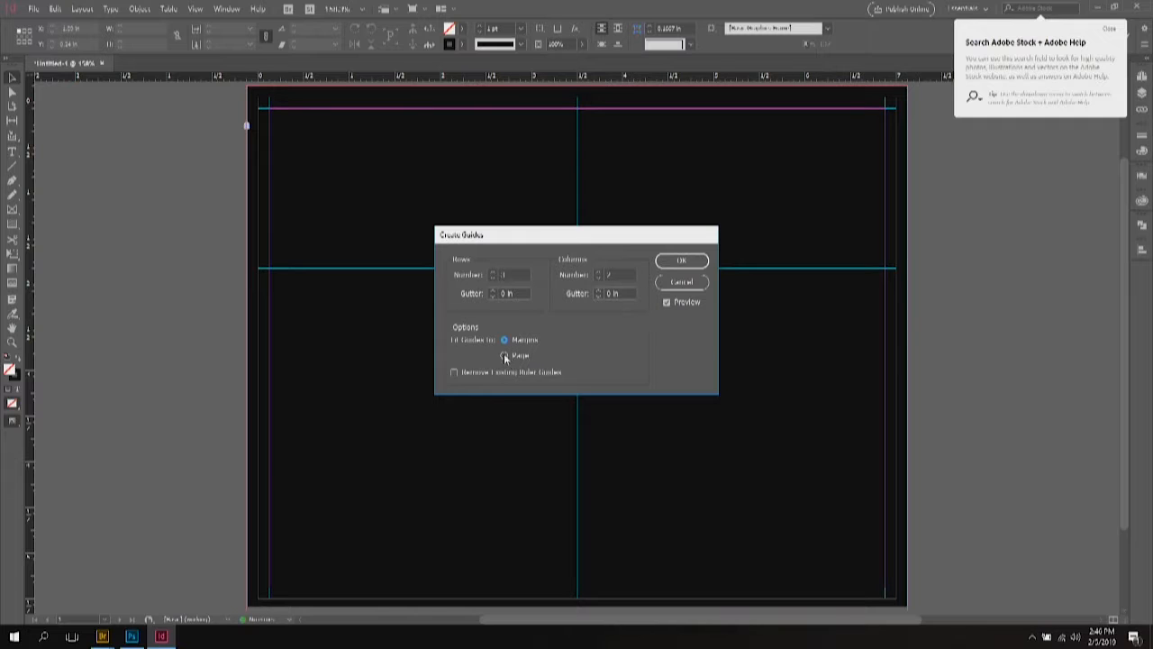
left_click(506, 340)
left_click(506, 356)
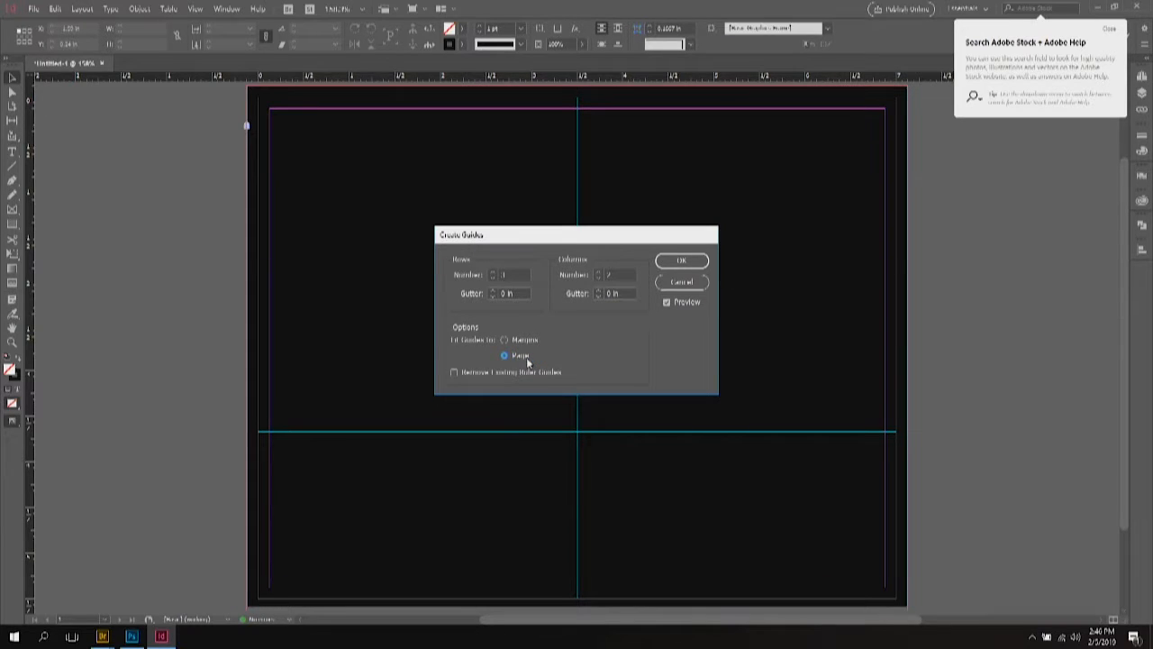
left_click(525, 340)
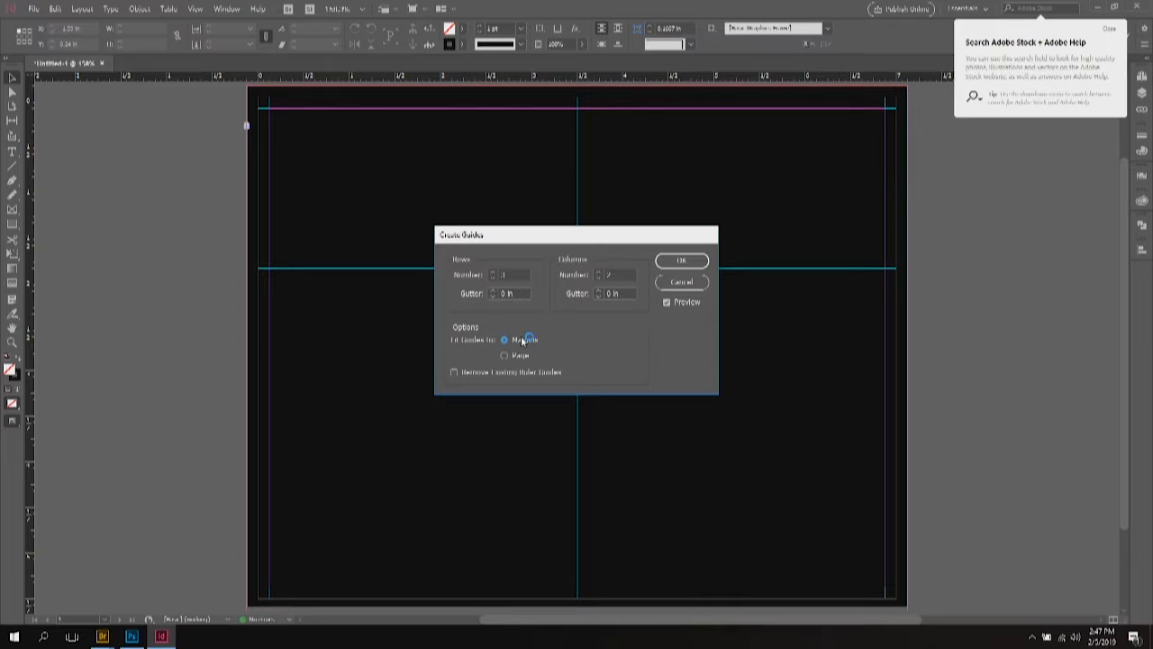
left_click(517, 357)
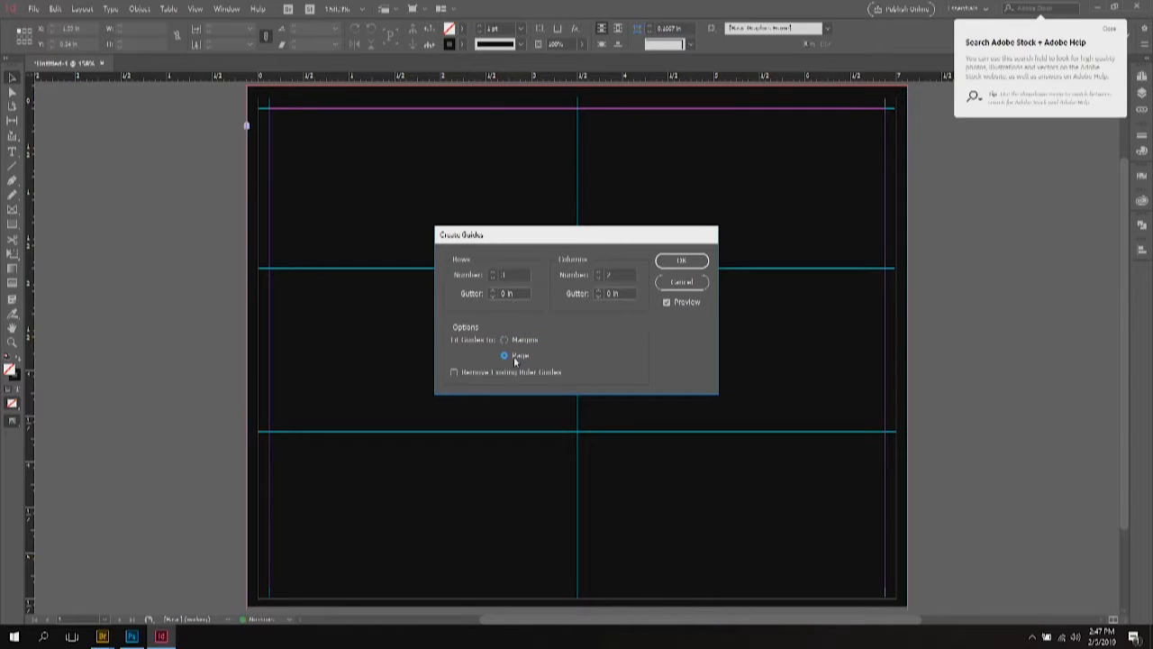
left_click(454, 371)
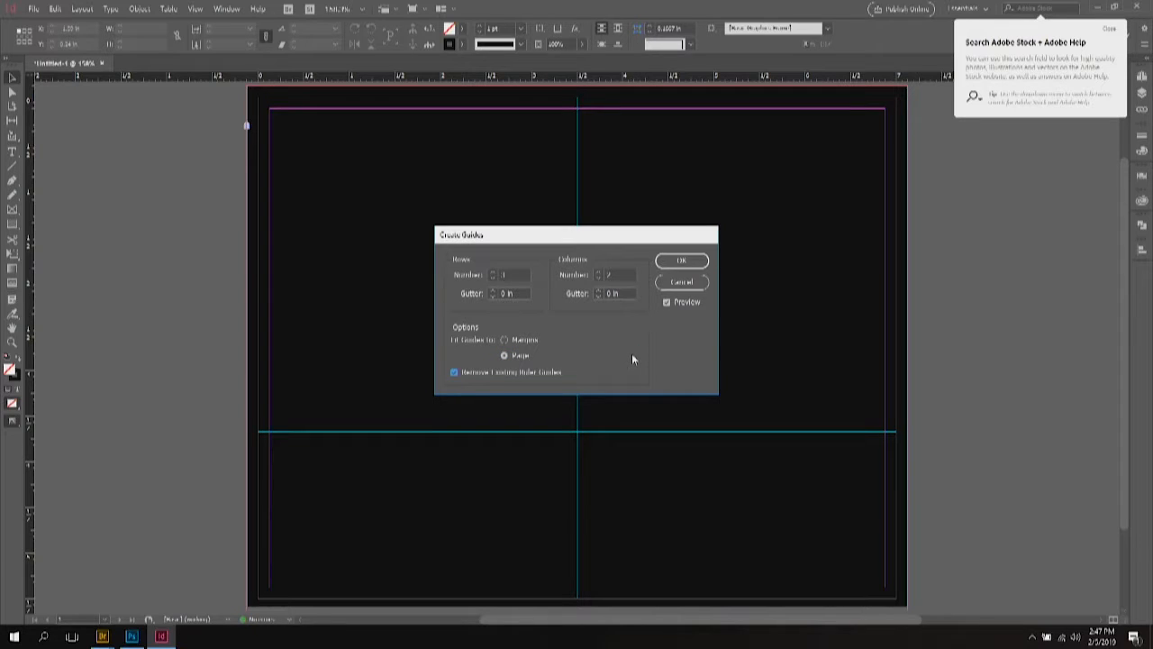
left_click(687, 263)
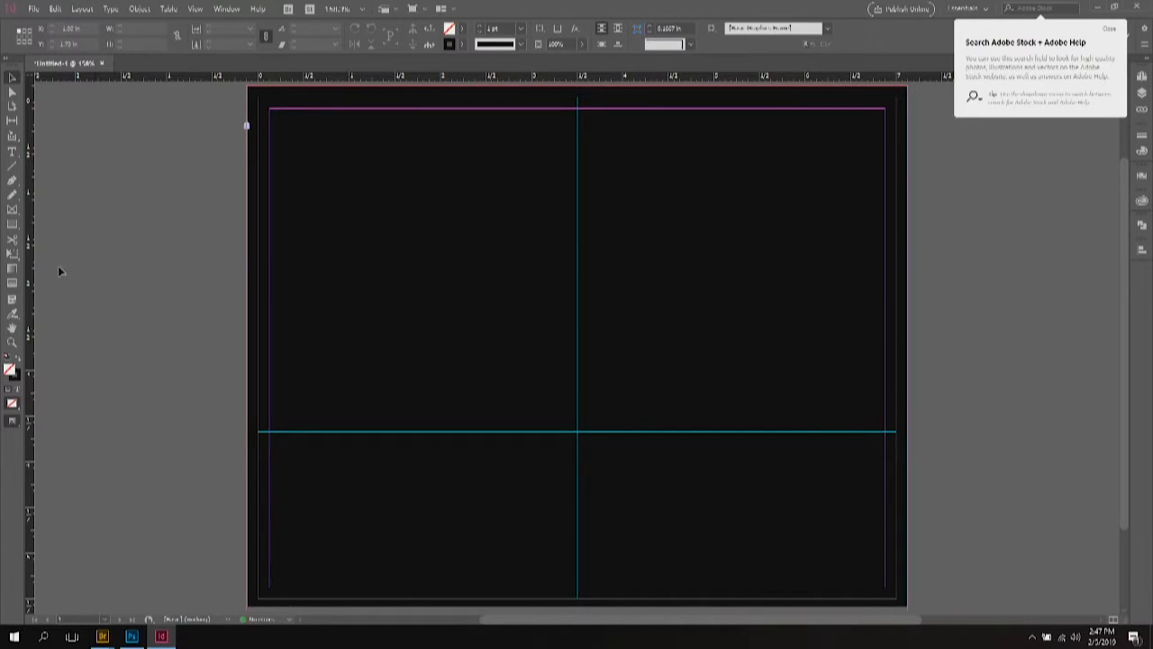
left_click(13, 226)
Step: Draw a rectangle frame over the top-right quarter between the centre guide and horizontal guide
left_click_drag(577, 108, 885, 433)
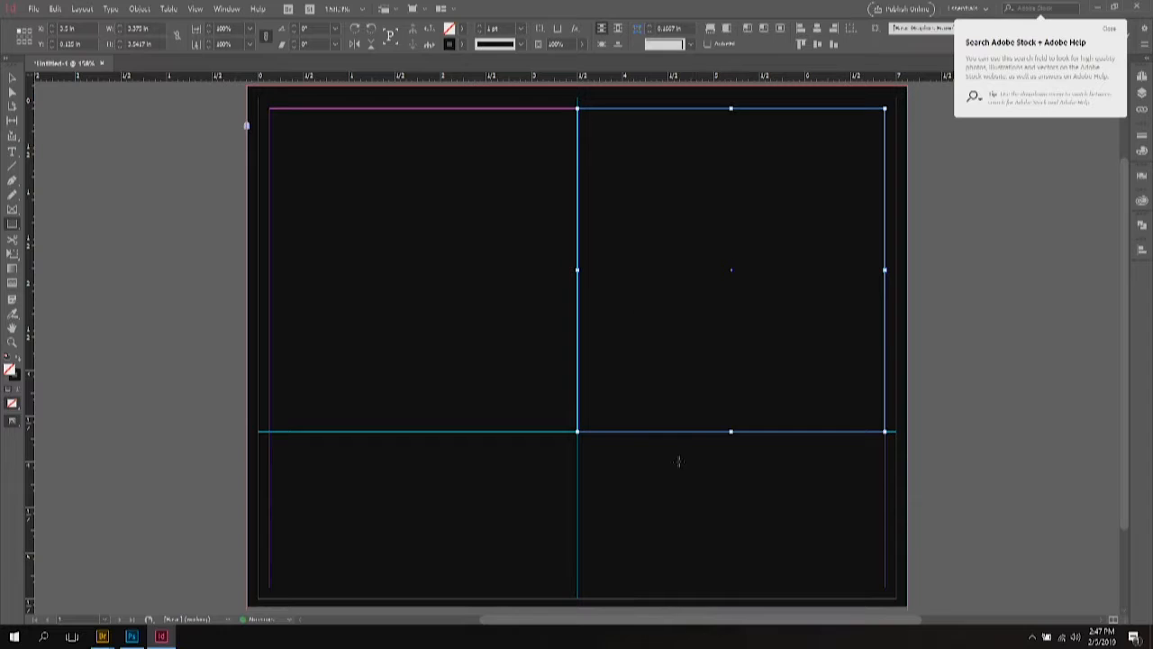
left_click(34, 9)
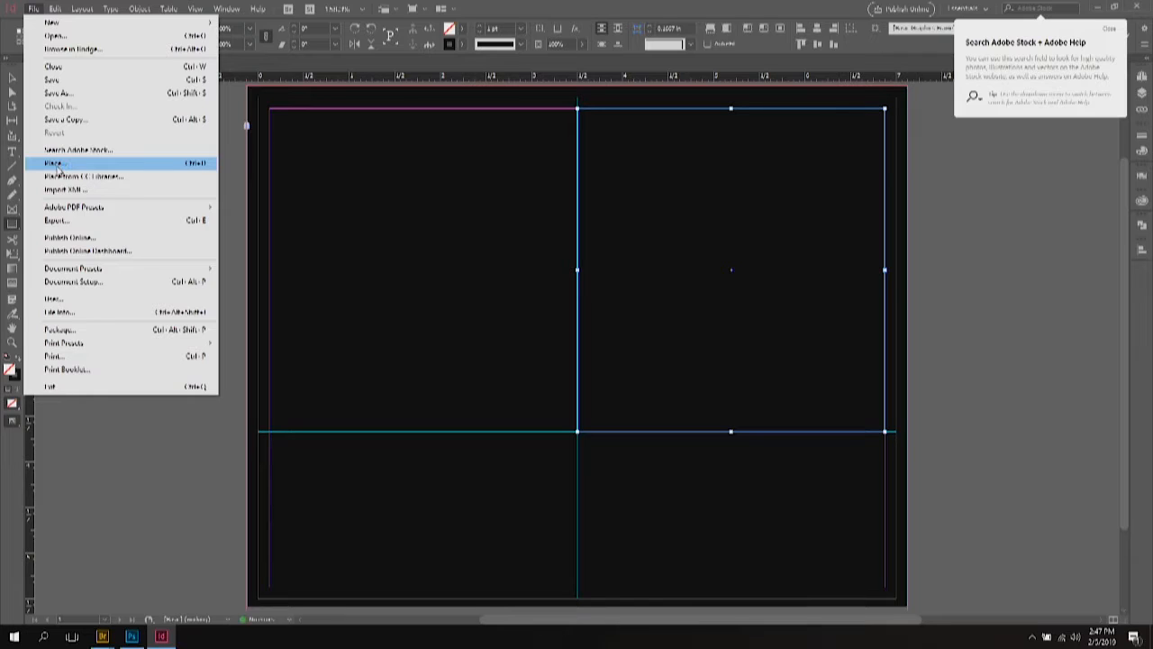
Step: Place the last Desktop photo, the orange-lit portrait, into the top-right frame and select its content
left_click(56, 166)
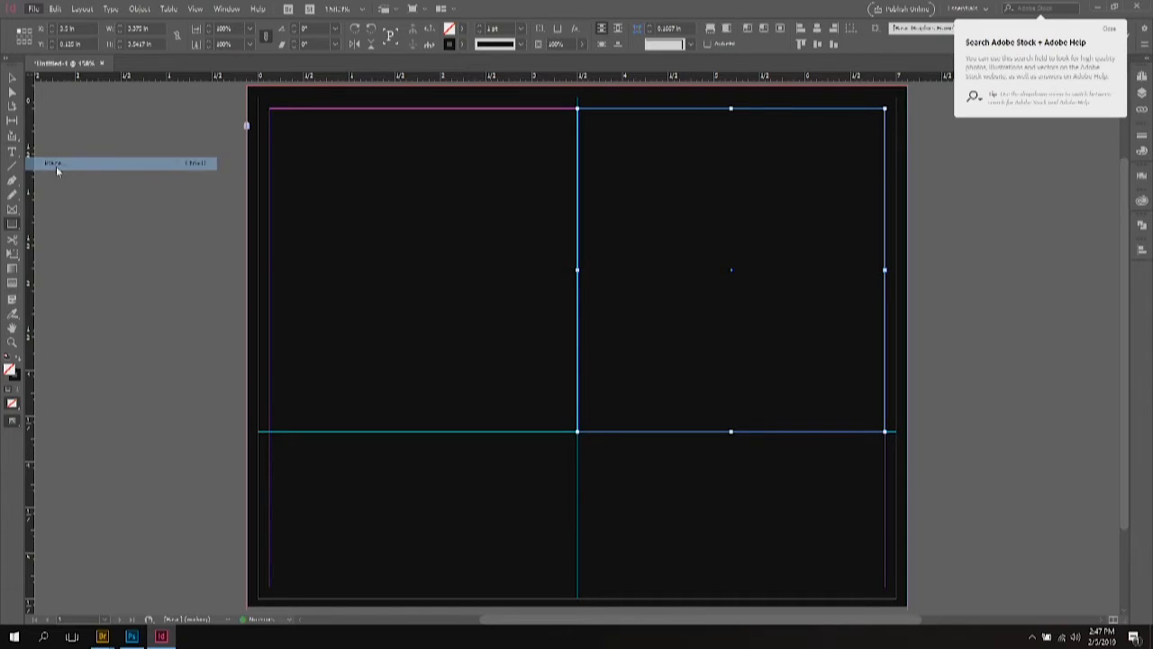
left_click(440, 250)
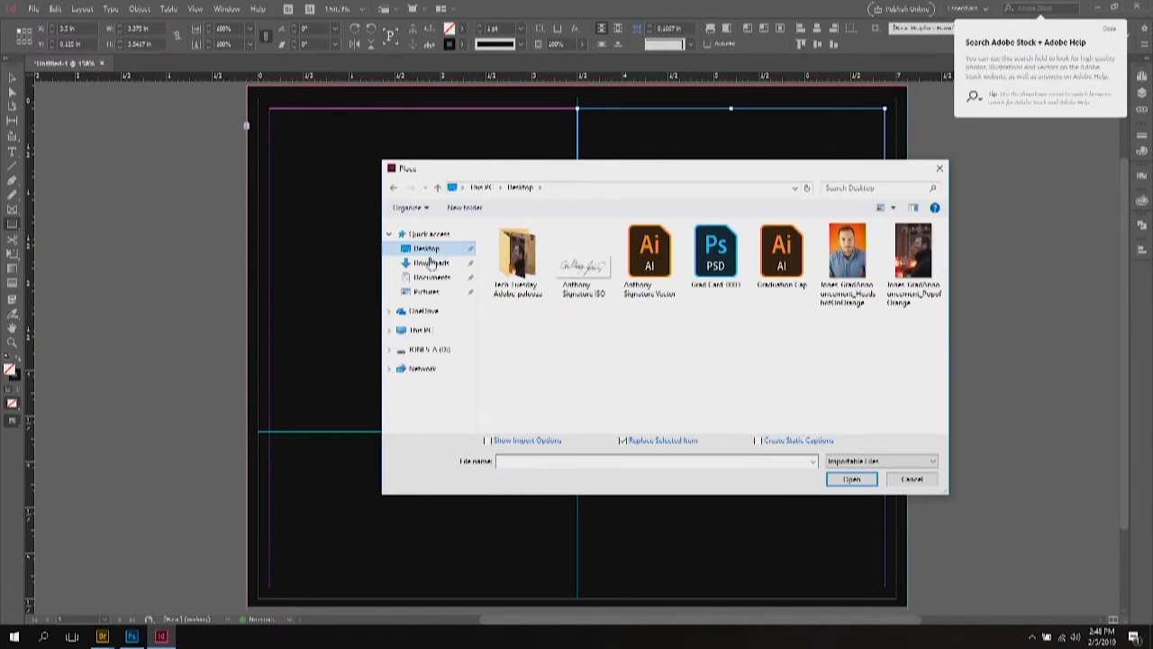
double_click(913, 243)
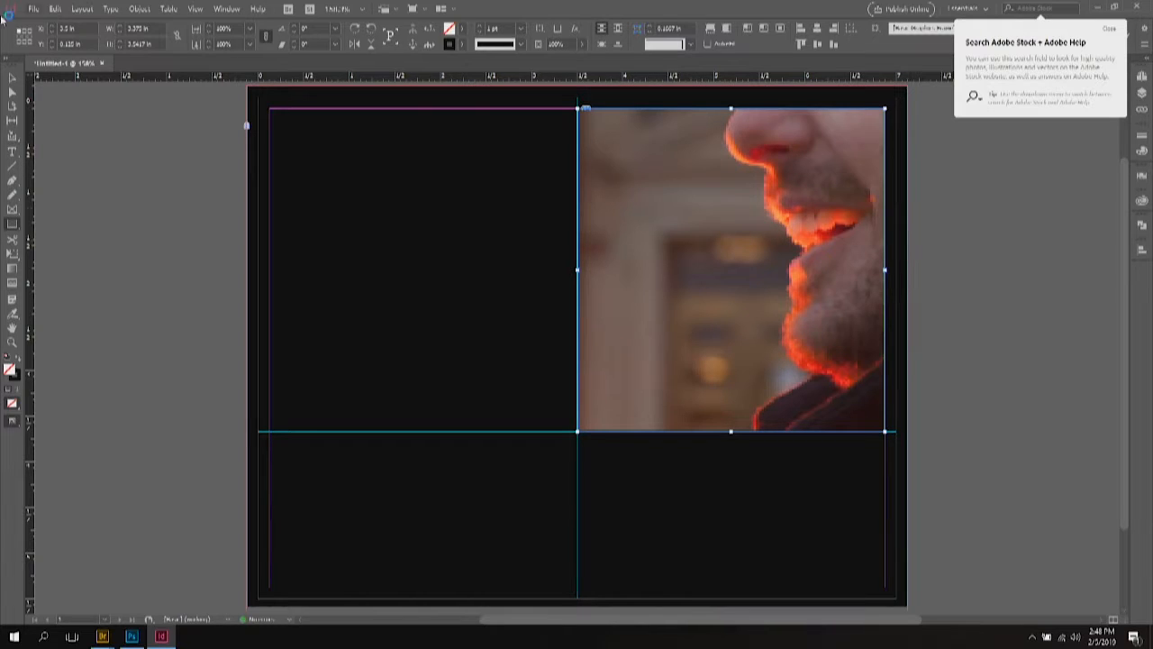
left_click(14, 79)
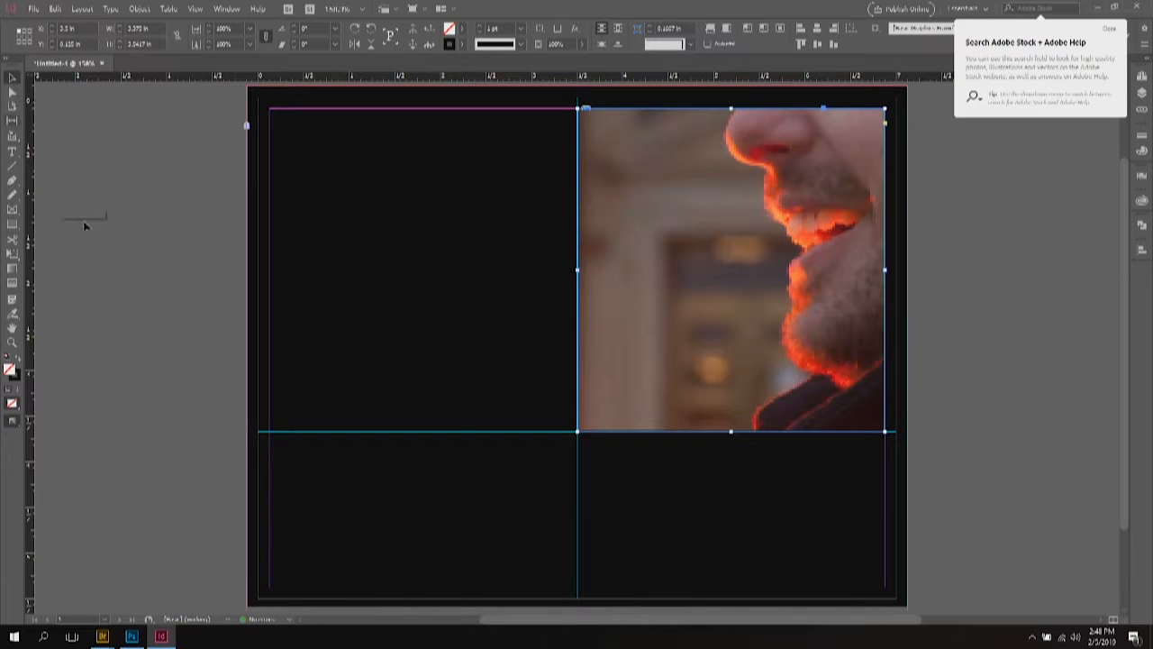
key("ctrl+shift+a")
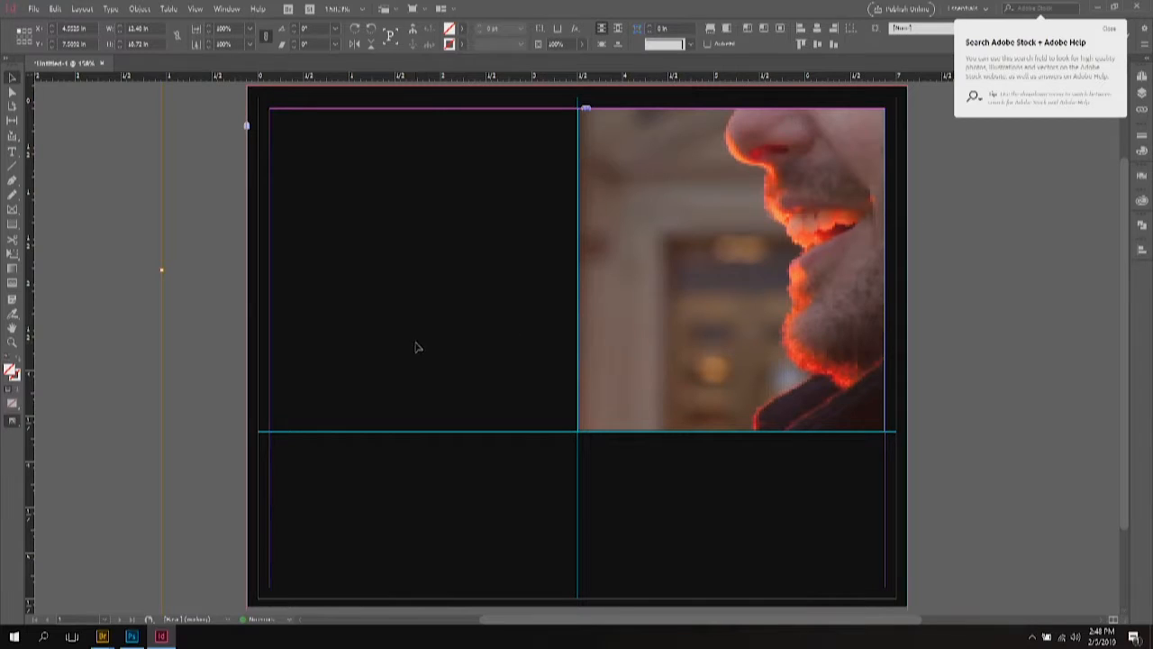
scroll(206, 280, "up", 3)
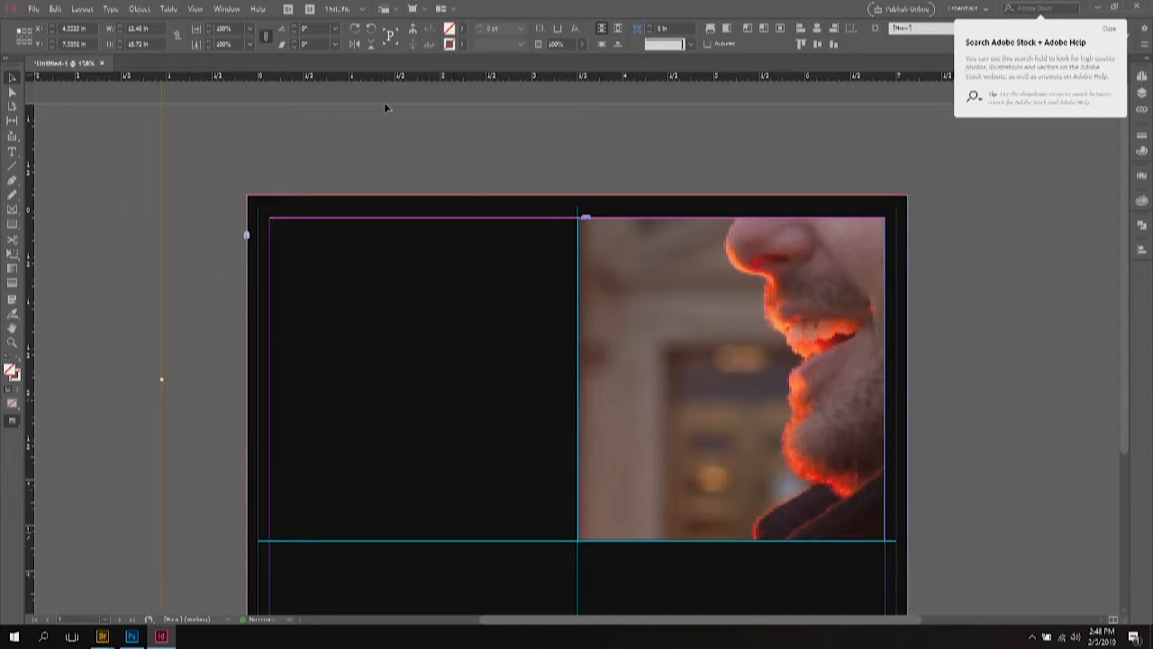
left_click(24, 35)
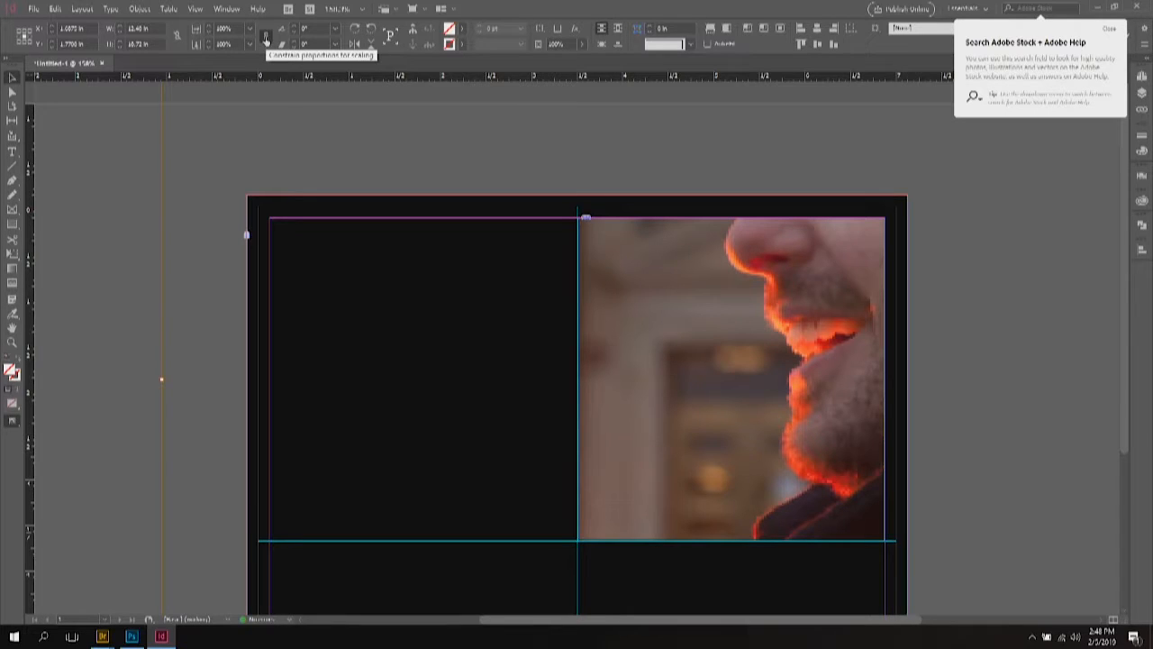
Step: Scale the portrait proportionally to about 27% so his face and shoulders fill the frame
left_click(266, 38)
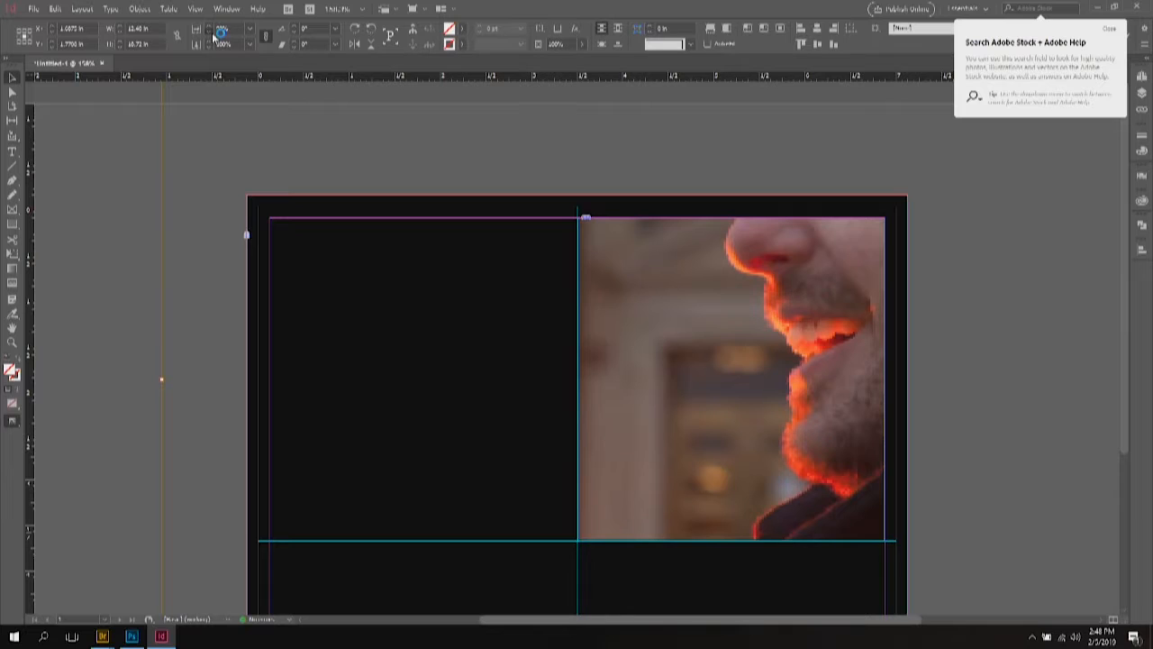
scroll(213, 36, "down", 5)
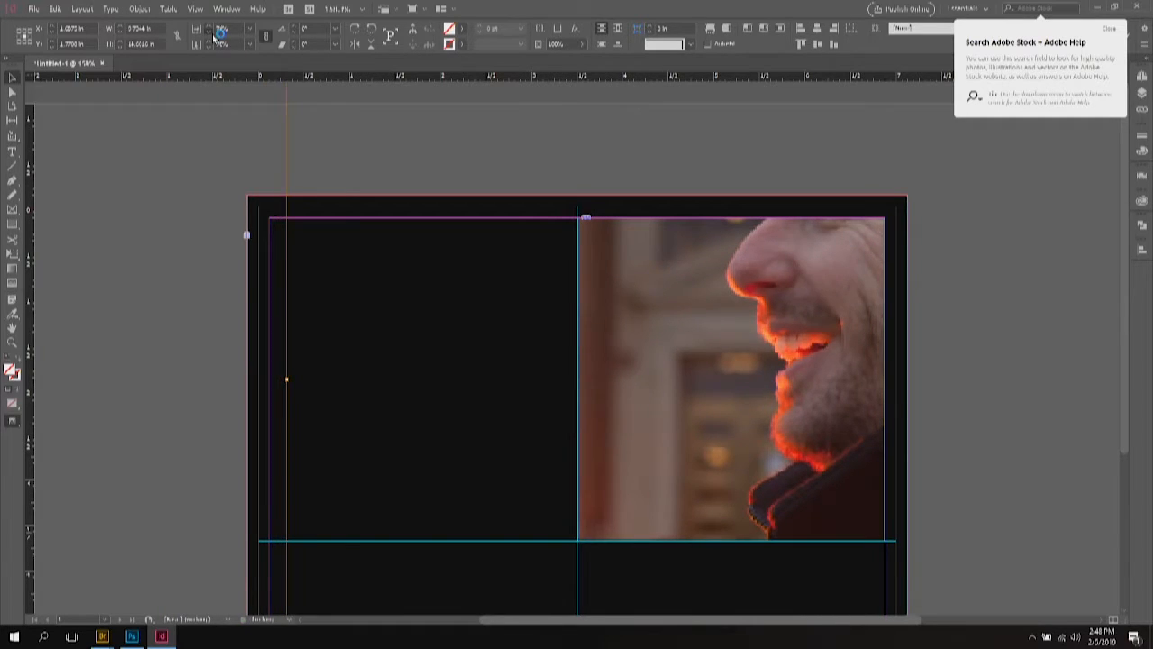
scroll(213, 36, "down", 3)
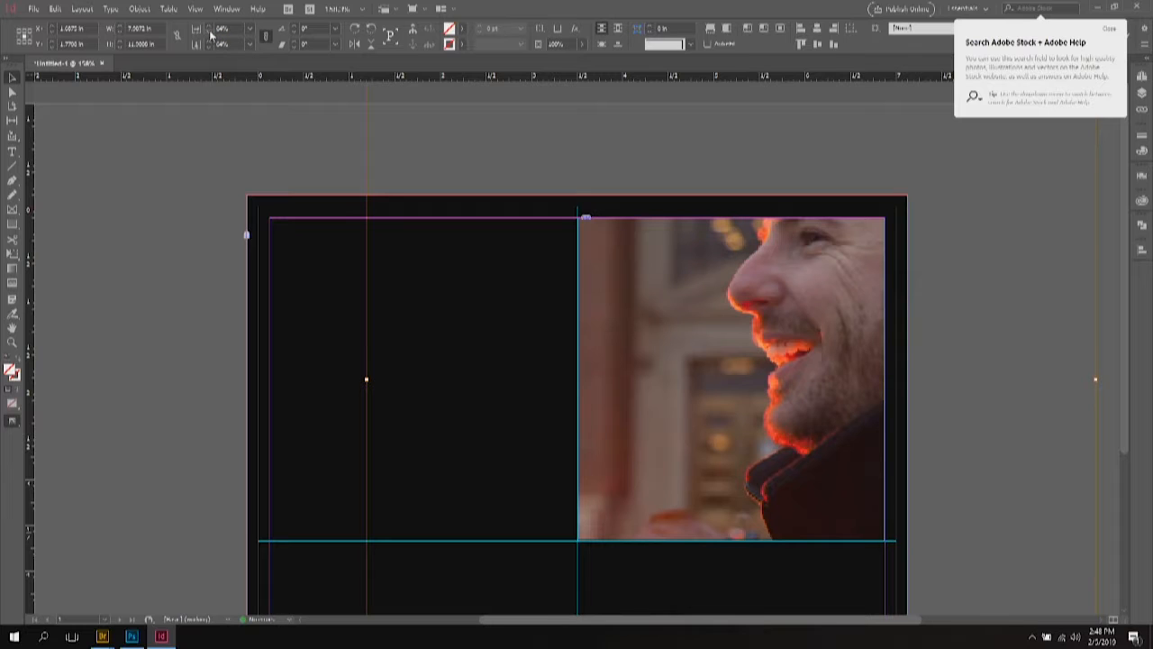
scroll(214, 36, "down", 5)
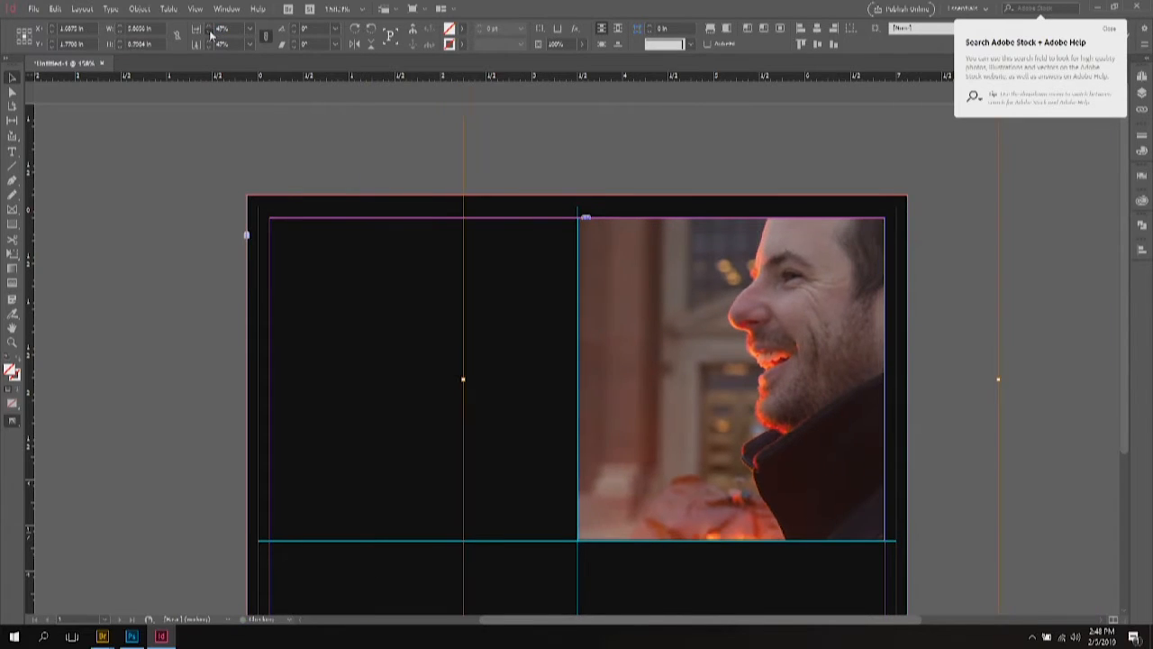
scroll(213, 34, "down", 3)
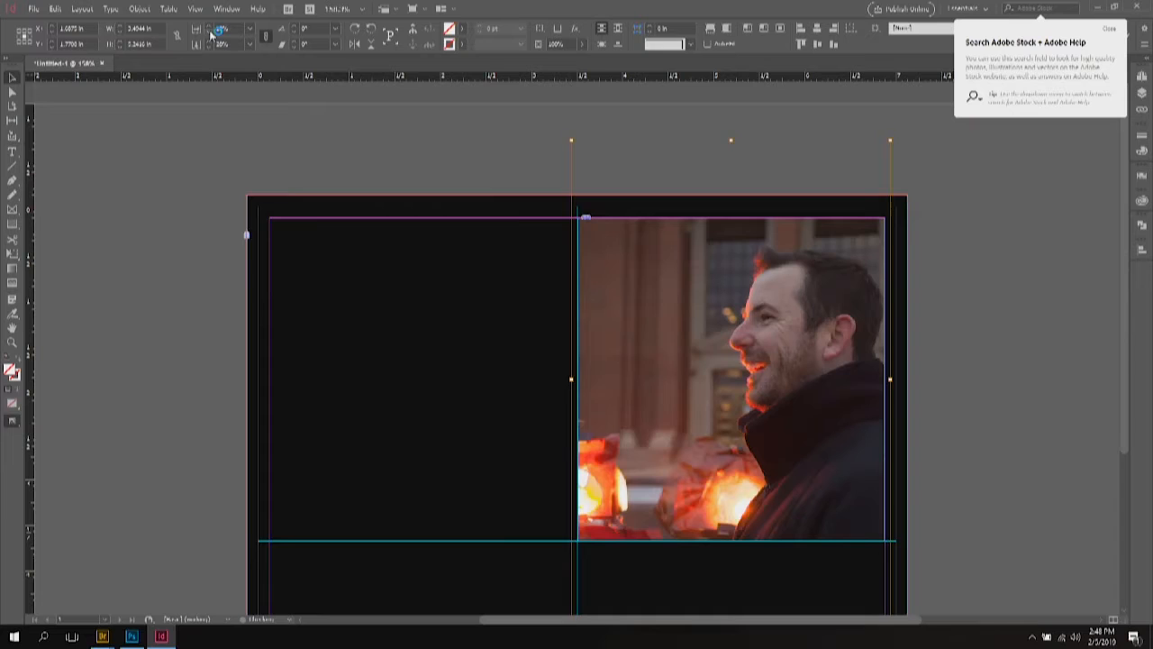
scroll(971, 368, "down", 2)
scroll(968, 363, "up", 1)
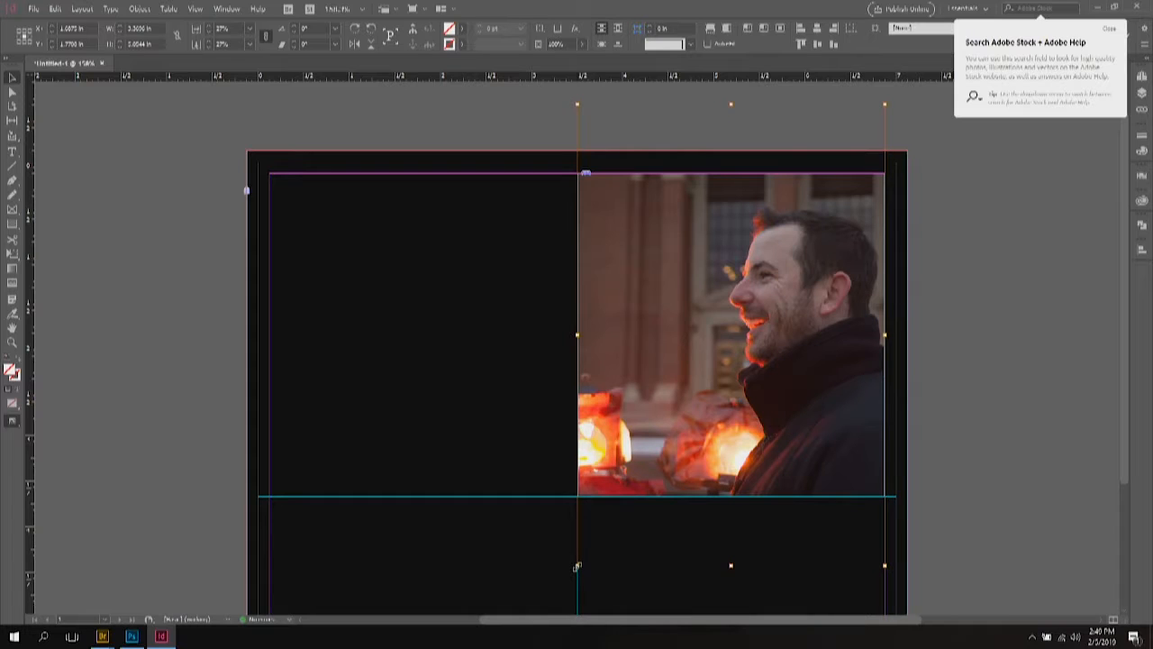
left_click_drag(576, 567, 653, 453)
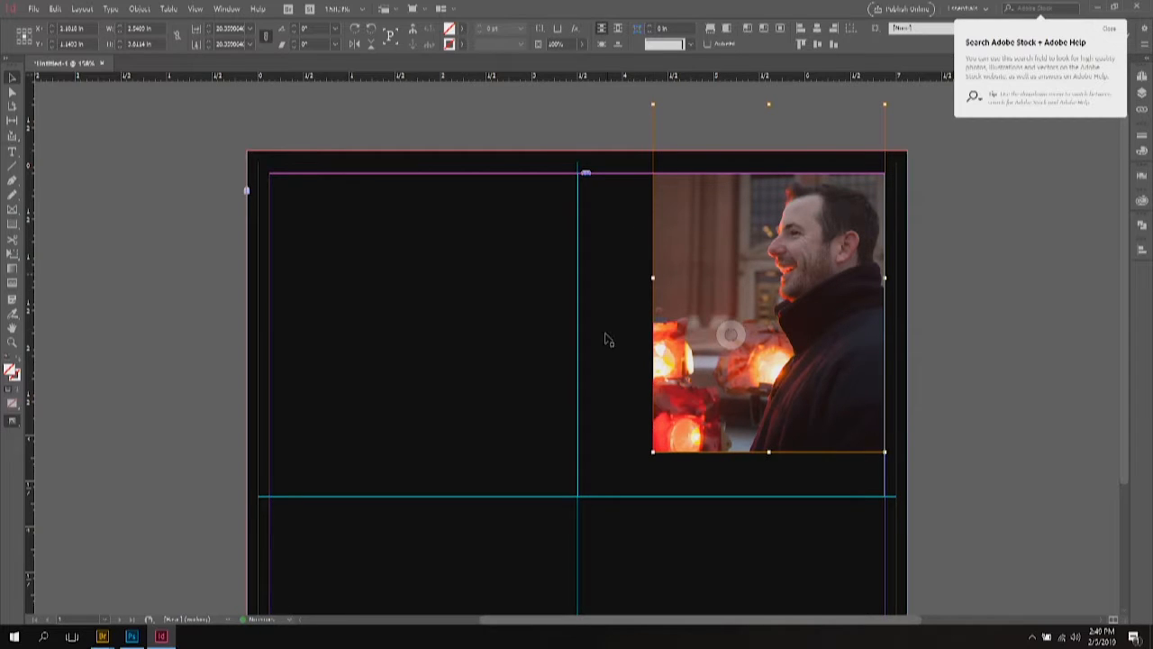
left_click_drag(653, 452, 578, 510)
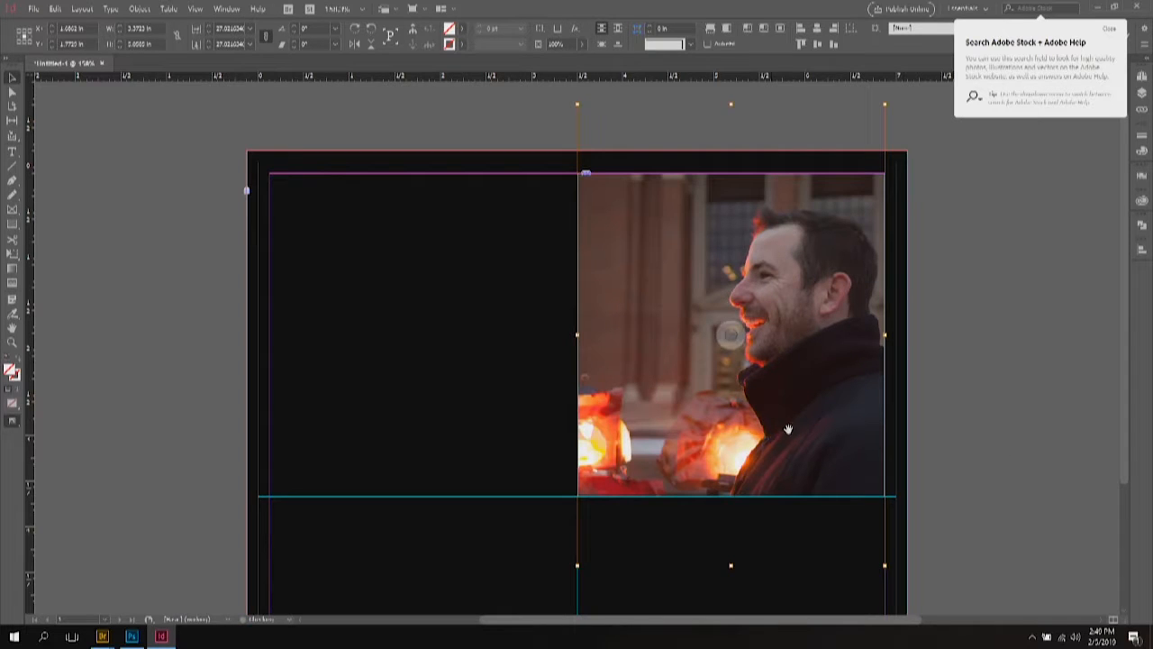
left_click(947, 399)
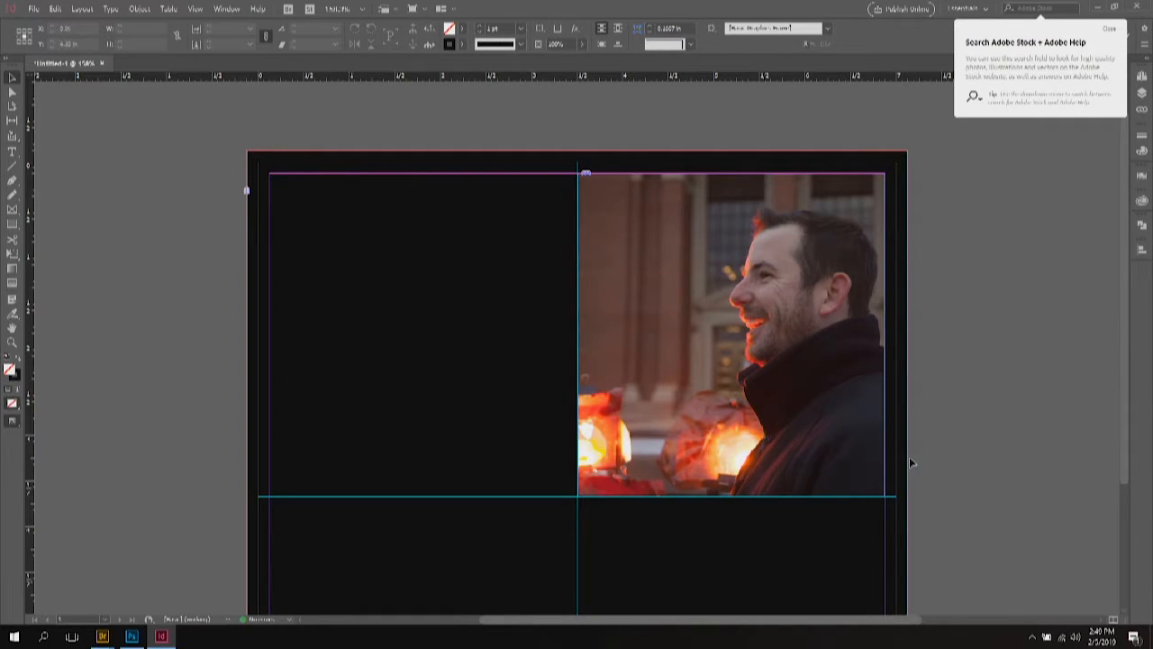
Step: Load Grad Card_0003 and the orange-background headshot from the Desktop for placing
scroll(913, 441, "down", 2)
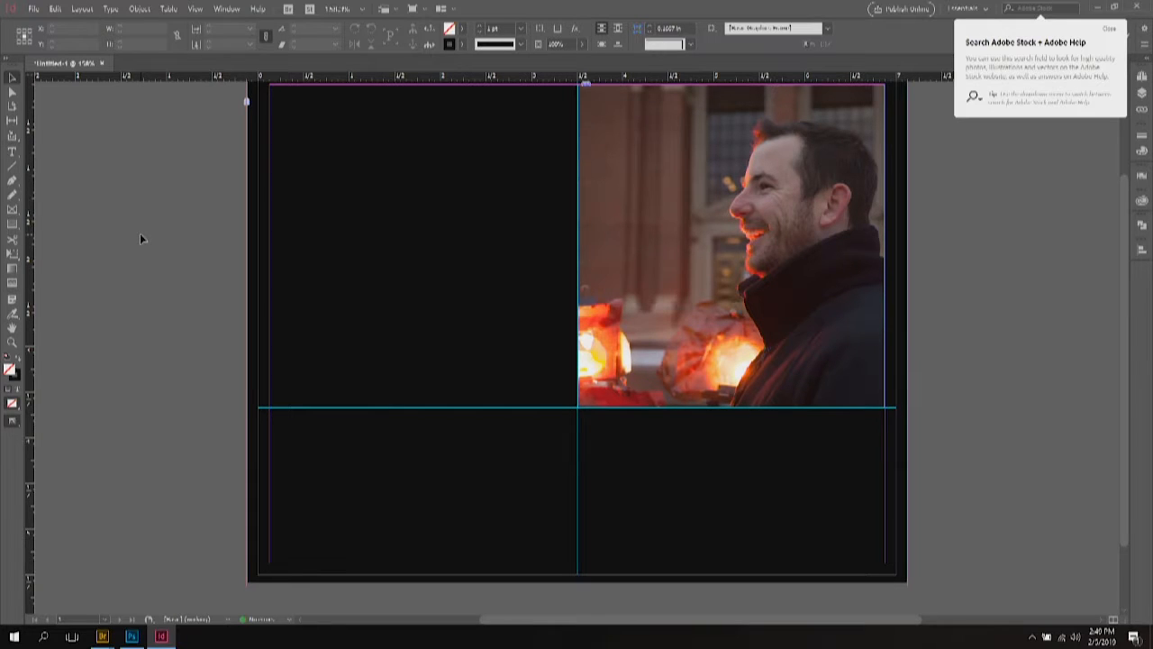
left_click(36, 10)
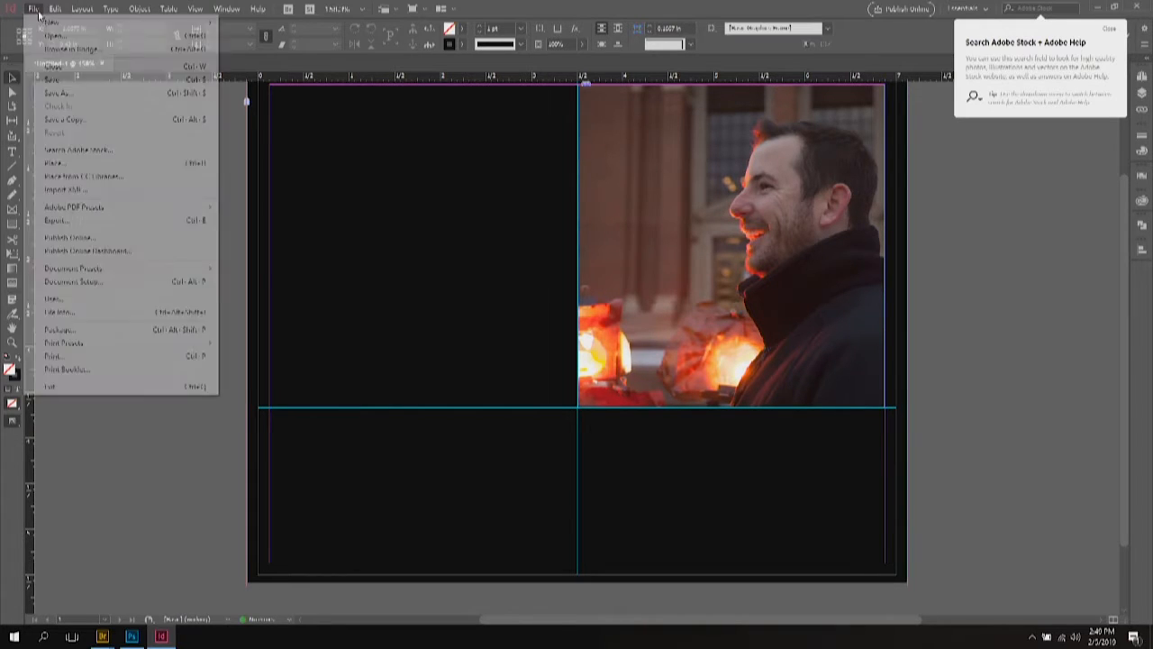
left_click(51, 162)
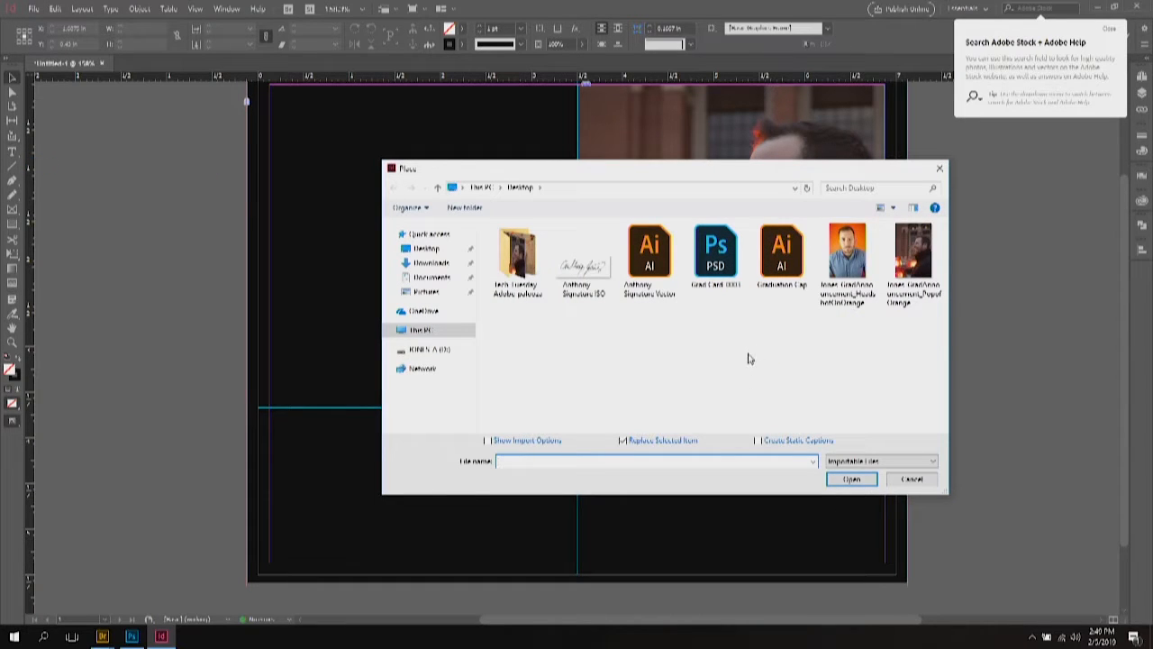
left_click(715, 263)
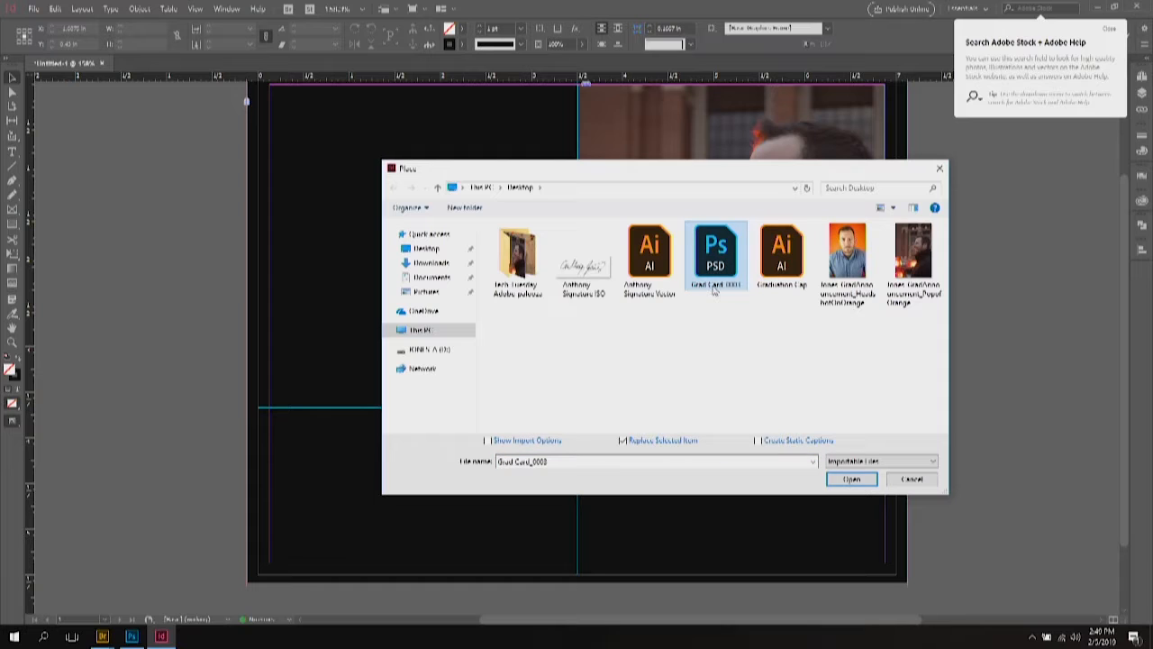
left_click(845, 259, "ctrl")
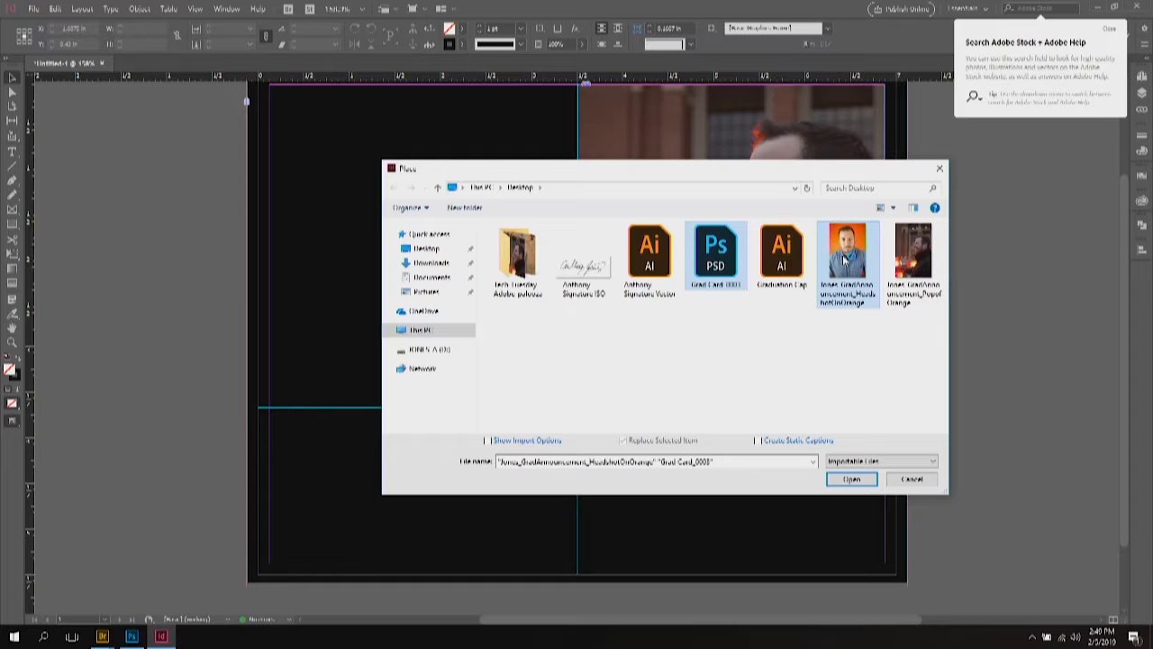
left_click(847, 480)
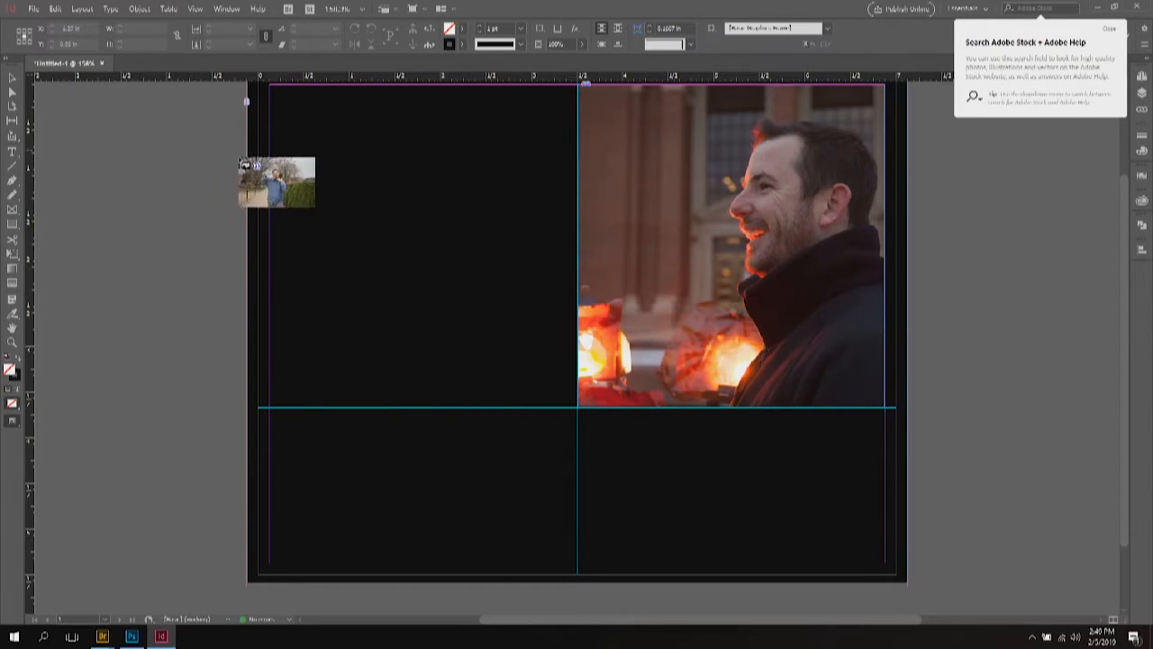
Step: Place the tree photo and the orange-background headshot on the page
left_click(120, 118)
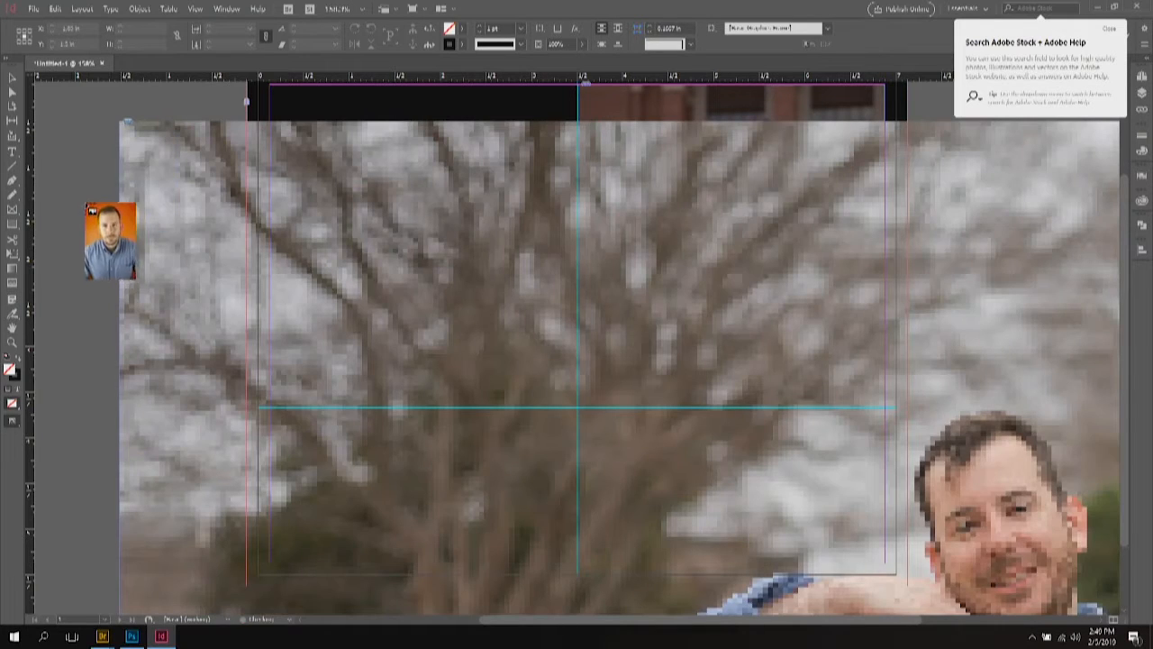
left_click(73, 194)
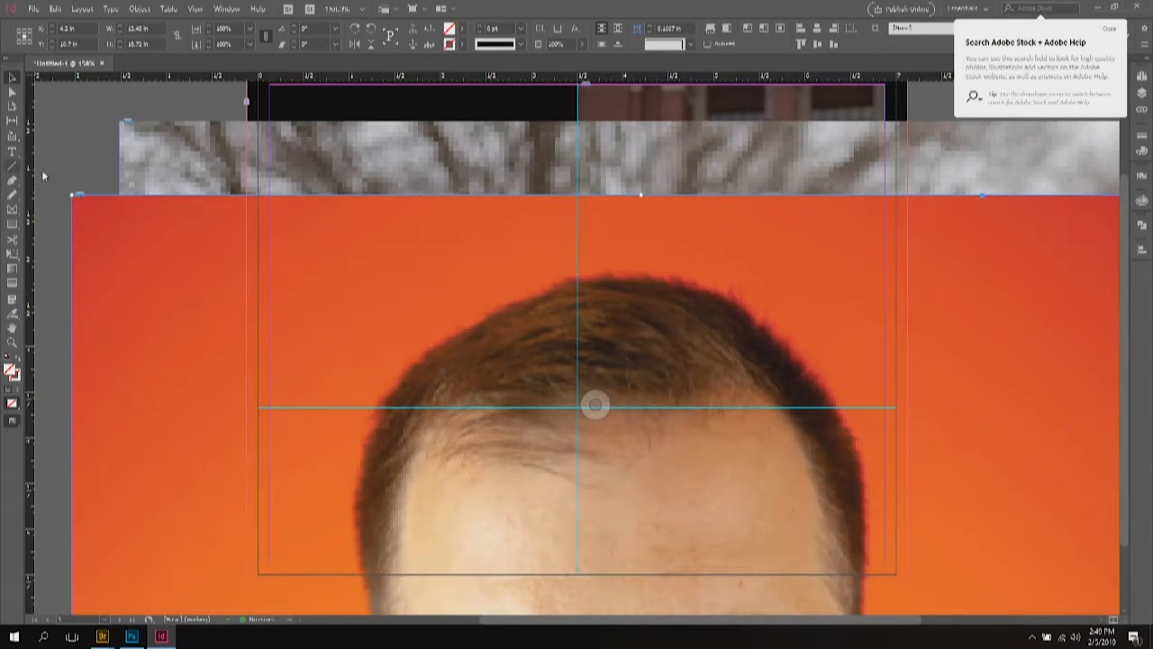
left_click(131, 98)
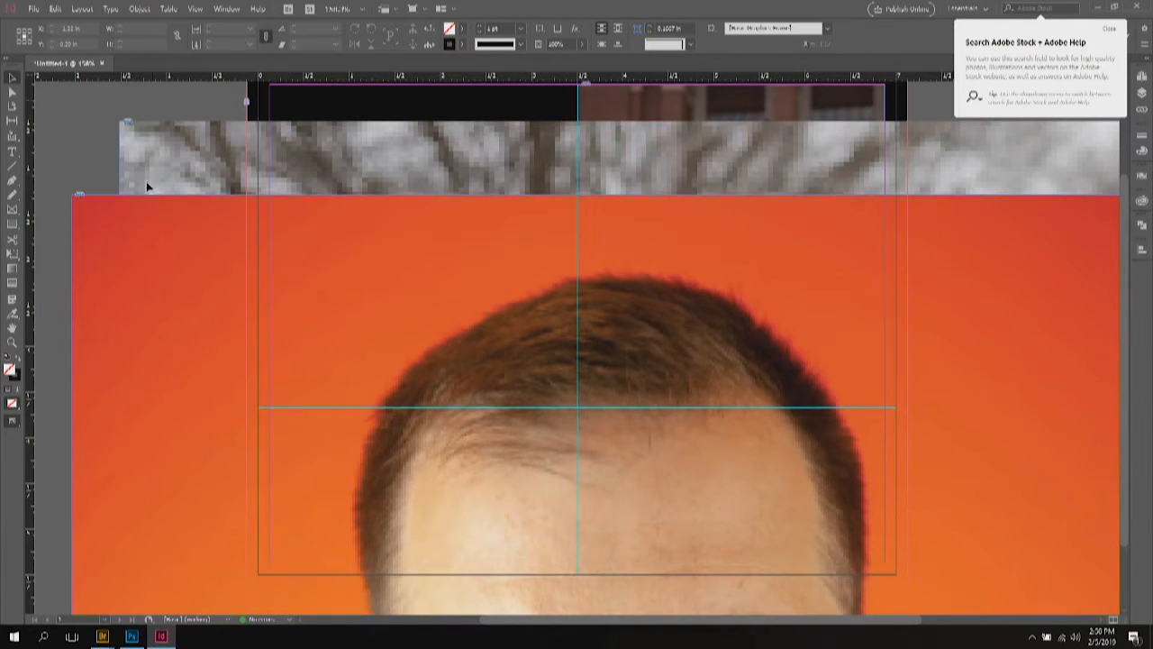
Step: Scale the oversized orange portrait to 25%, then a smaller preset, dismissing the pasteboard warning
scroll(148, 186, "left", 3)
left_click(687, 368)
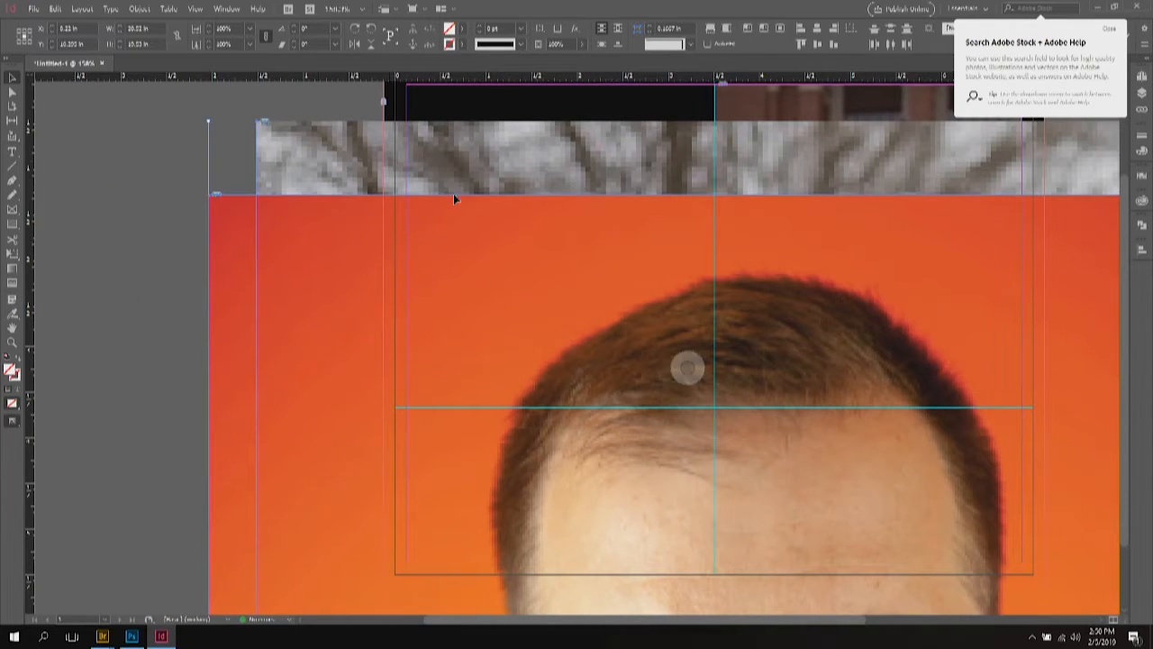
left_click(251, 30)
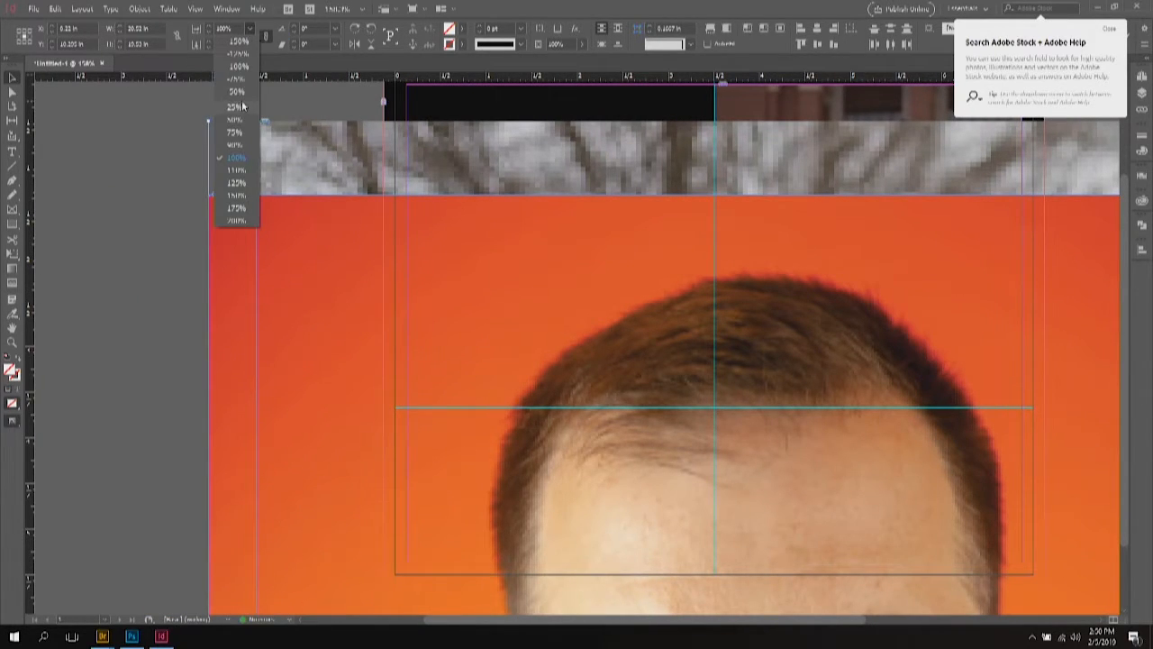
left_click(247, 101)
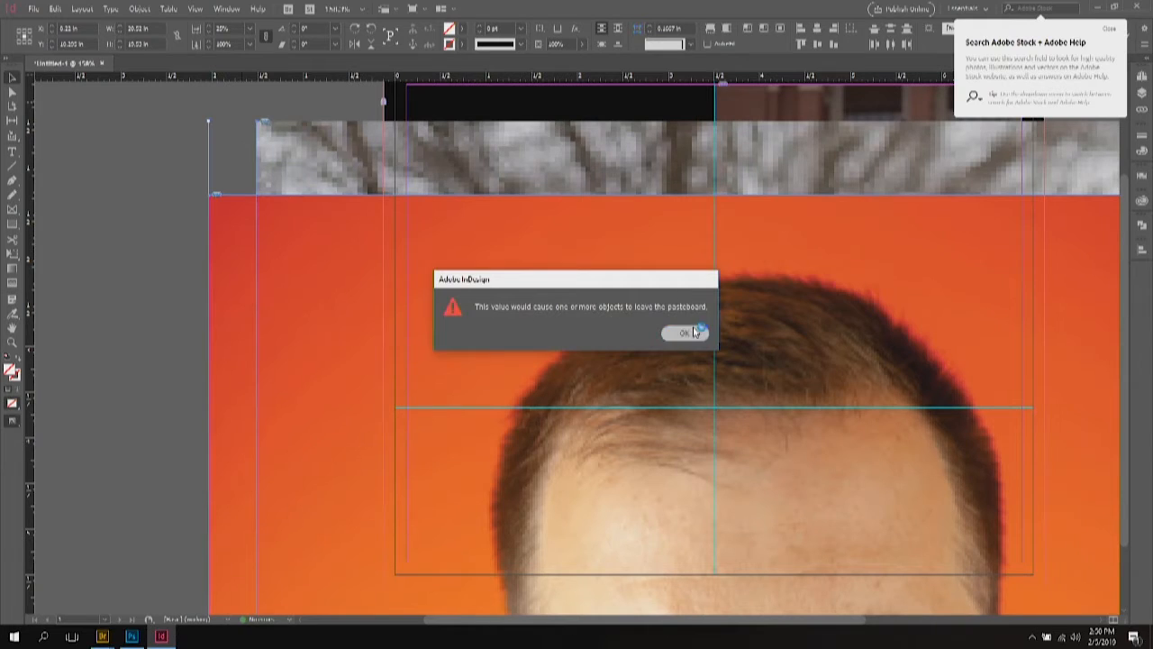
left_click(686, 333)
left_click(20, 32)
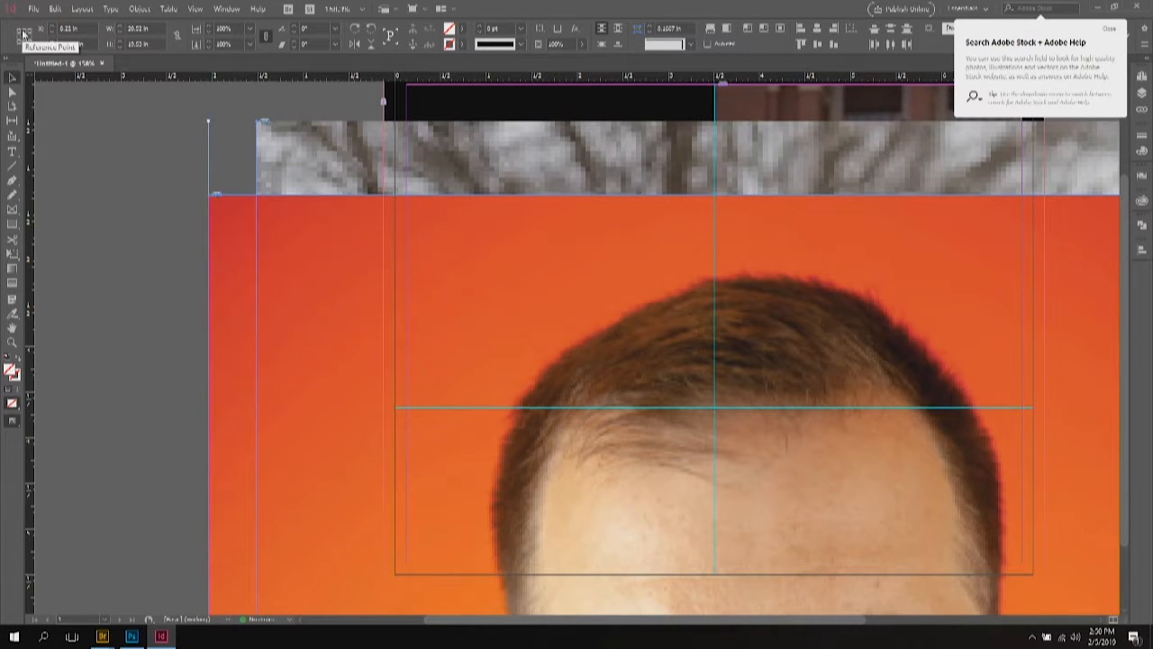
left_click(251, 30)
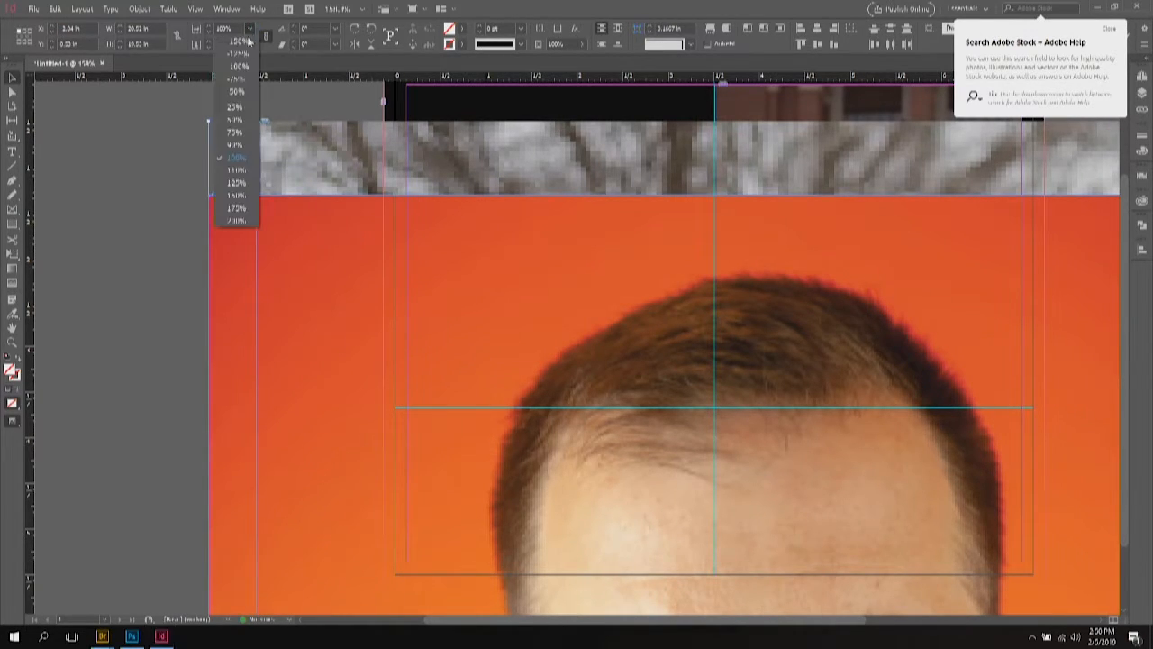
left_click(230, 102)
left_click(133, 150)
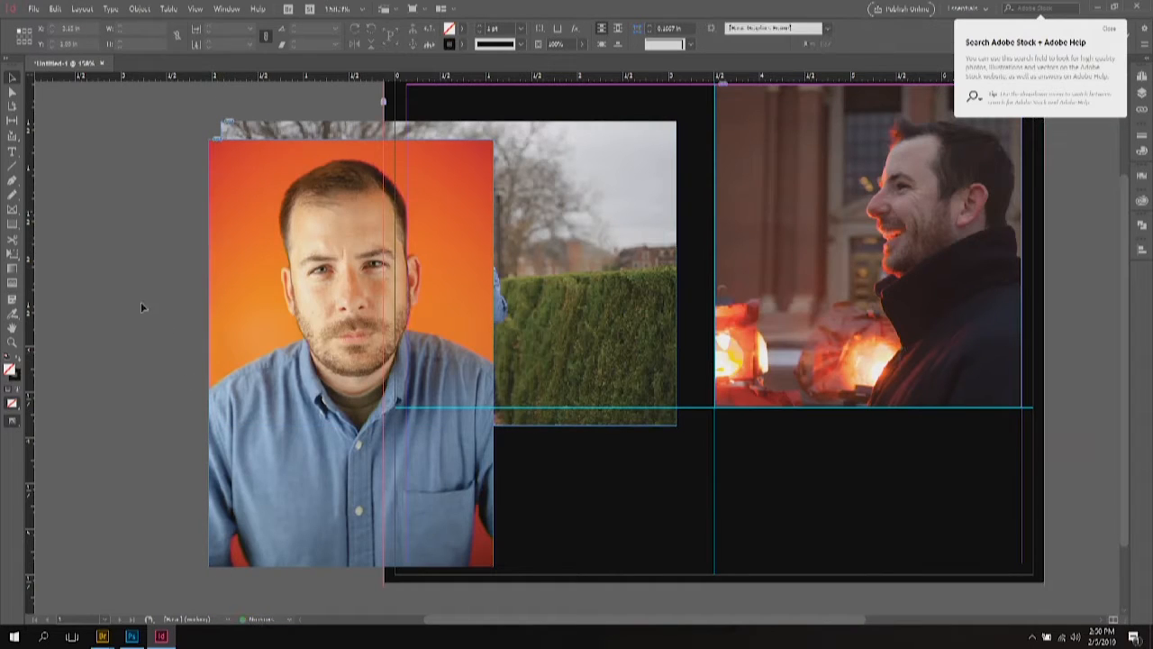
Step: Move the orange portrait onto the page and crop its frame to show his face below the guide
left_click_drag(277, 414, 489, 413)
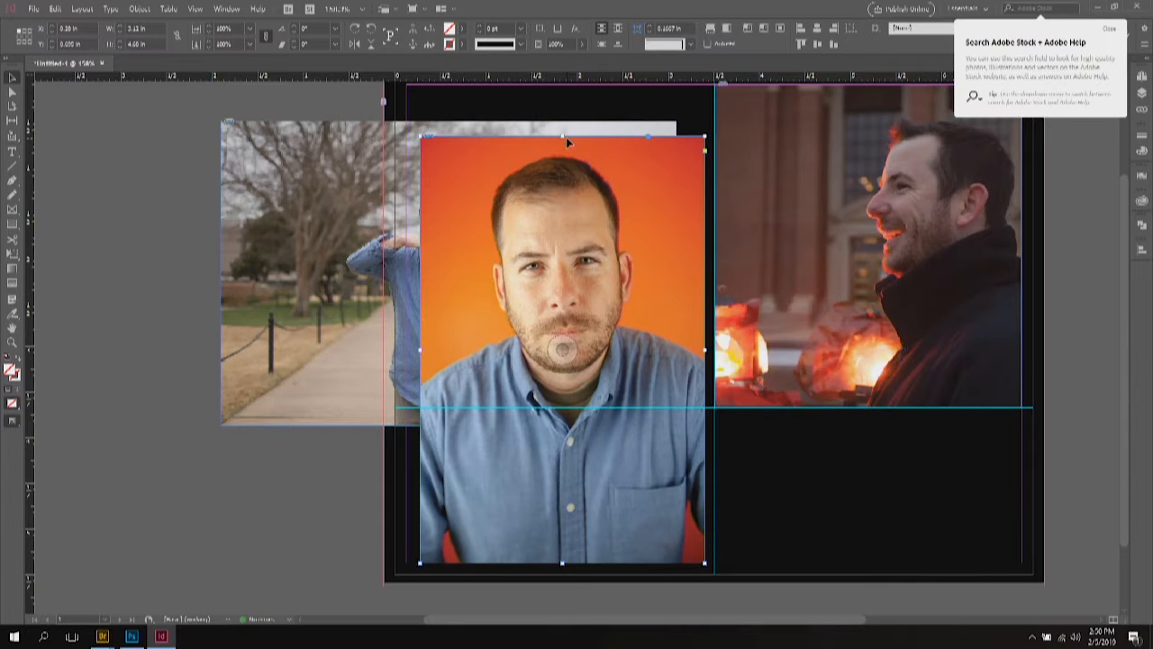
left_click_drag(566, 137, 542, 408)
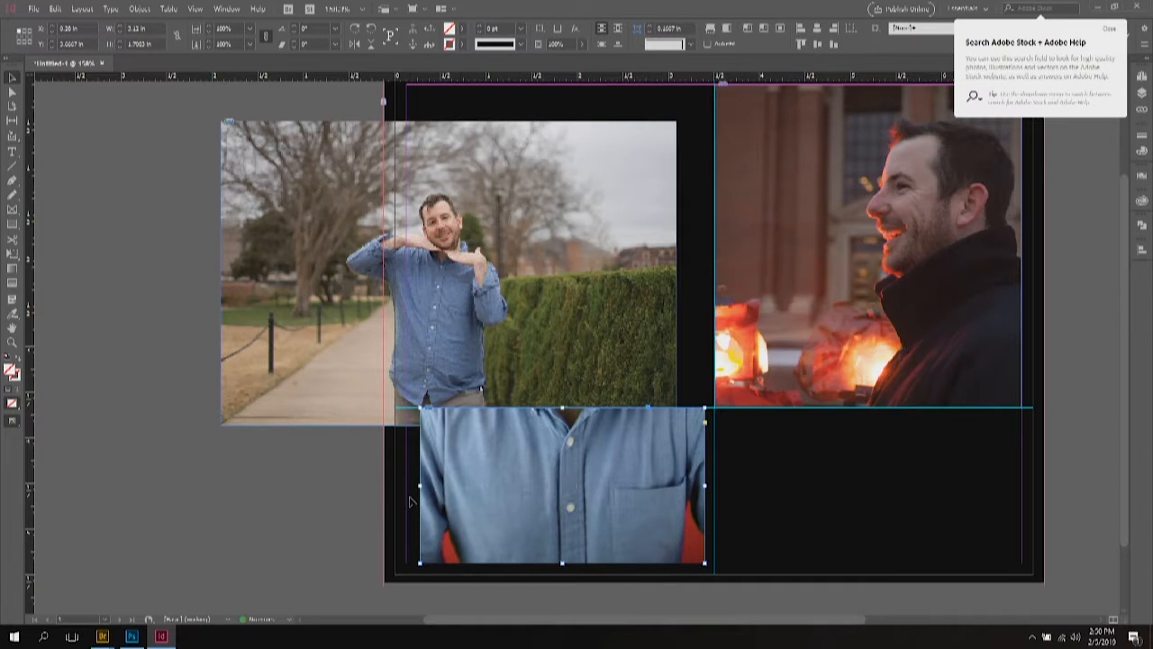
left_click_drag(419, 487, 545, 486)
double_click(643, 437)
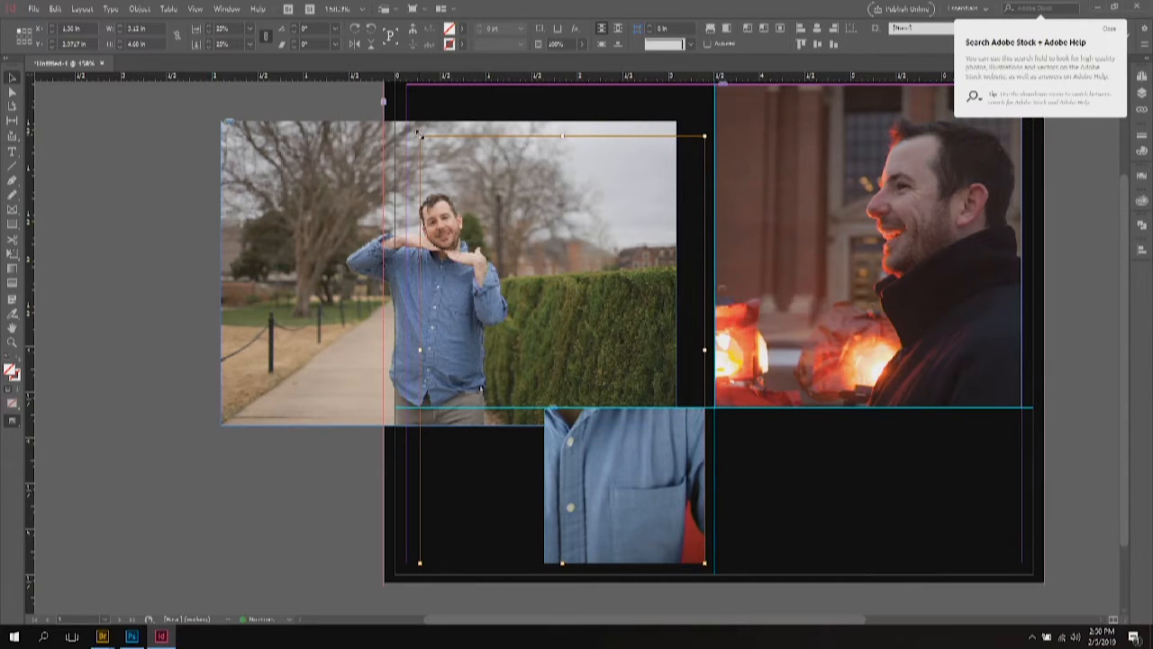
left_click_drag(420, 136, 512, 274)
left_click_drag(626, 498, 660, 498)
left_click_drag(534, 390, 538, 394)
left_click_drag(673, 536, 673, 536)
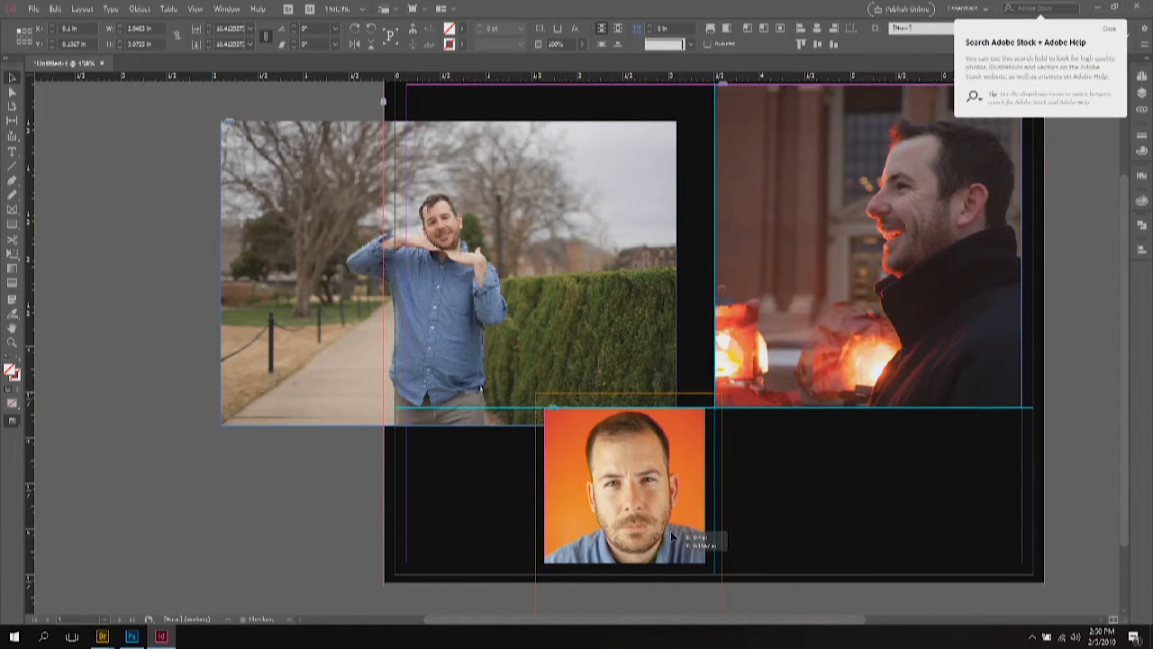
Step: Move the park photo down beside the portrait and shrink its frame
left_click(452, 294)
left_click_drag(452, 293, 637, 434)
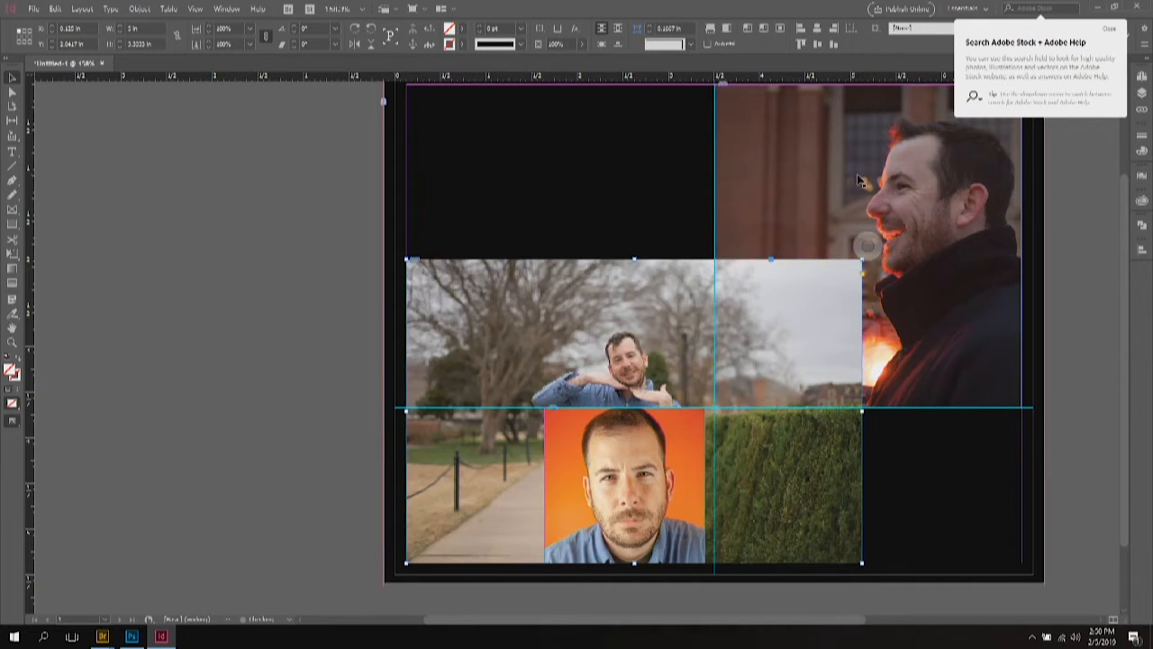
left_click_drag(862, 260, 530, 408)
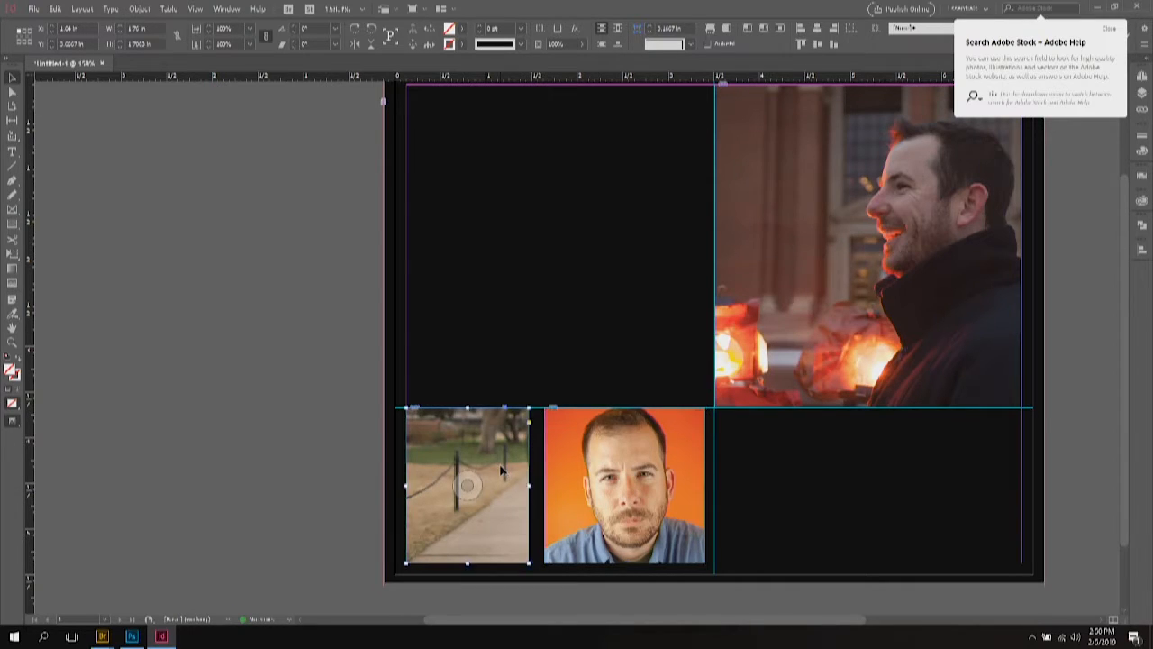
Step: Scale down and reposition the park image in its lower-left frame so the man in blue shows
left_click(467, 486)
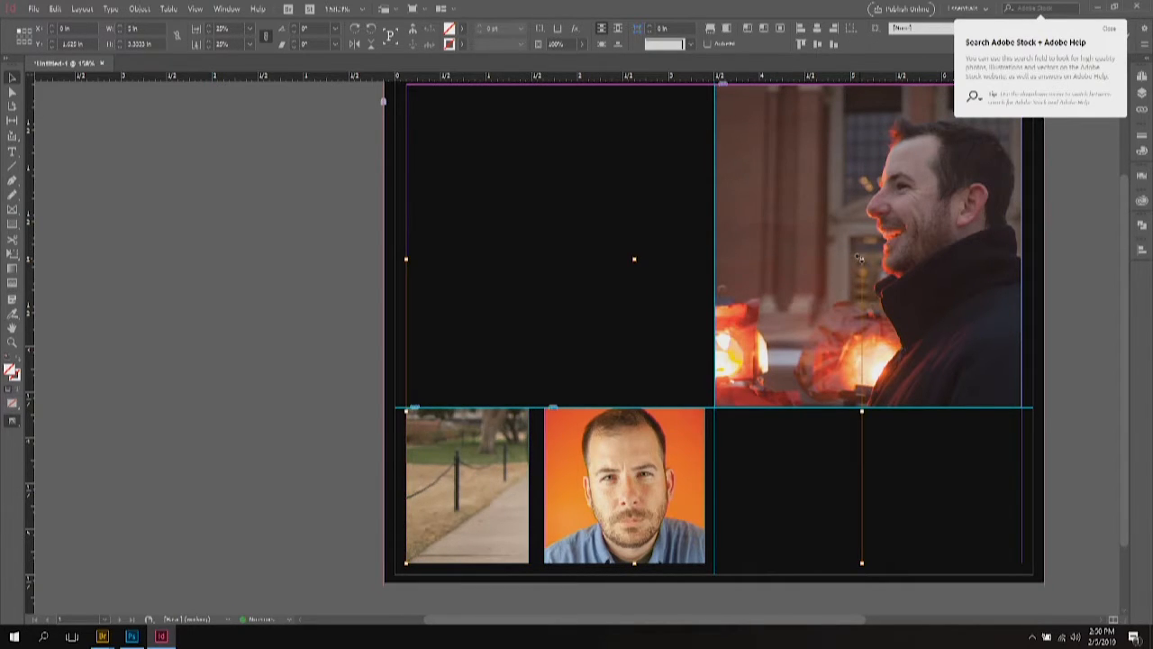
left_click_drag(861, 259, 633, 405)
left_click_drag(500, 492, 489, 518)
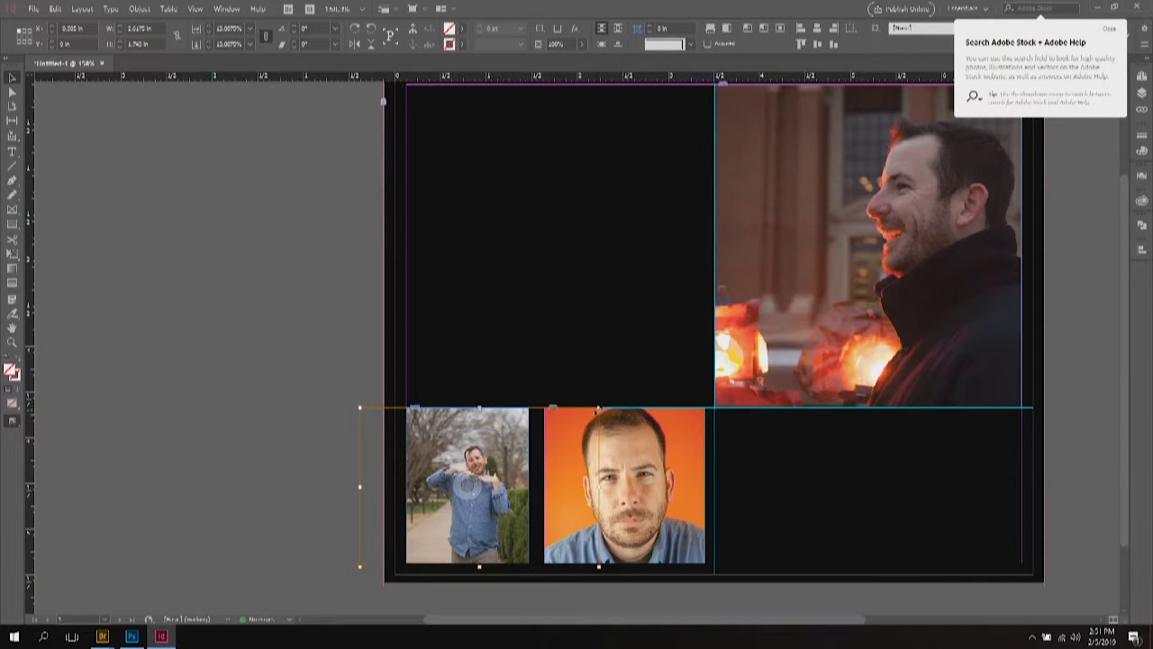
left_click_drag(598, 407, 624, 389)
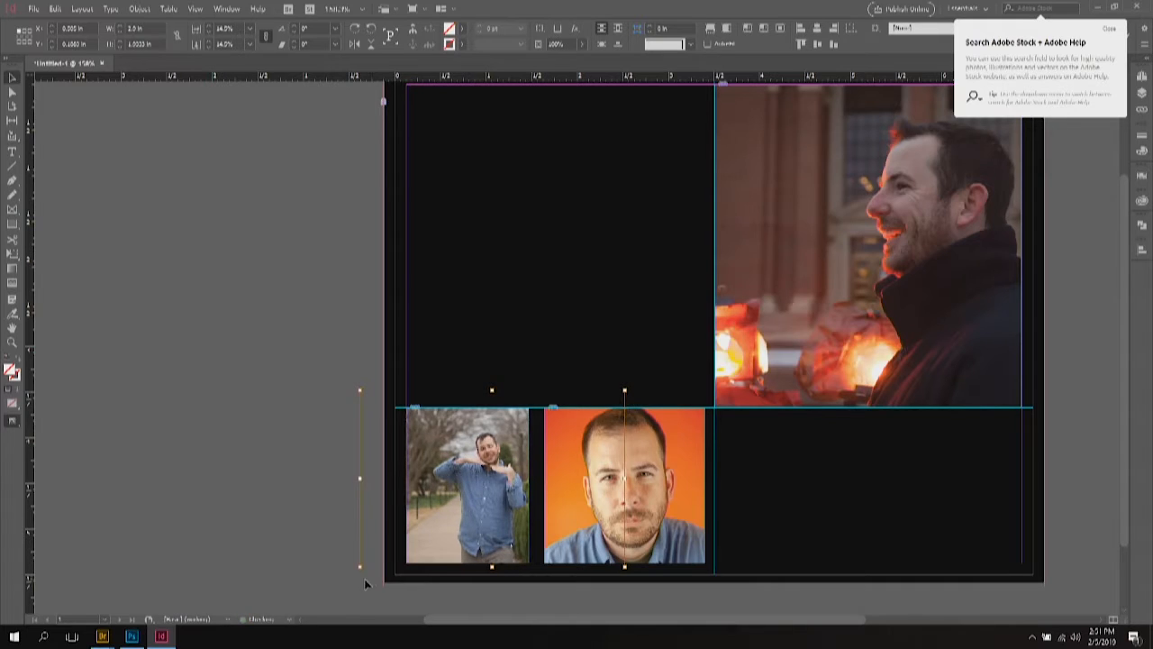
left_click_drag(360, 566, 350, 578)
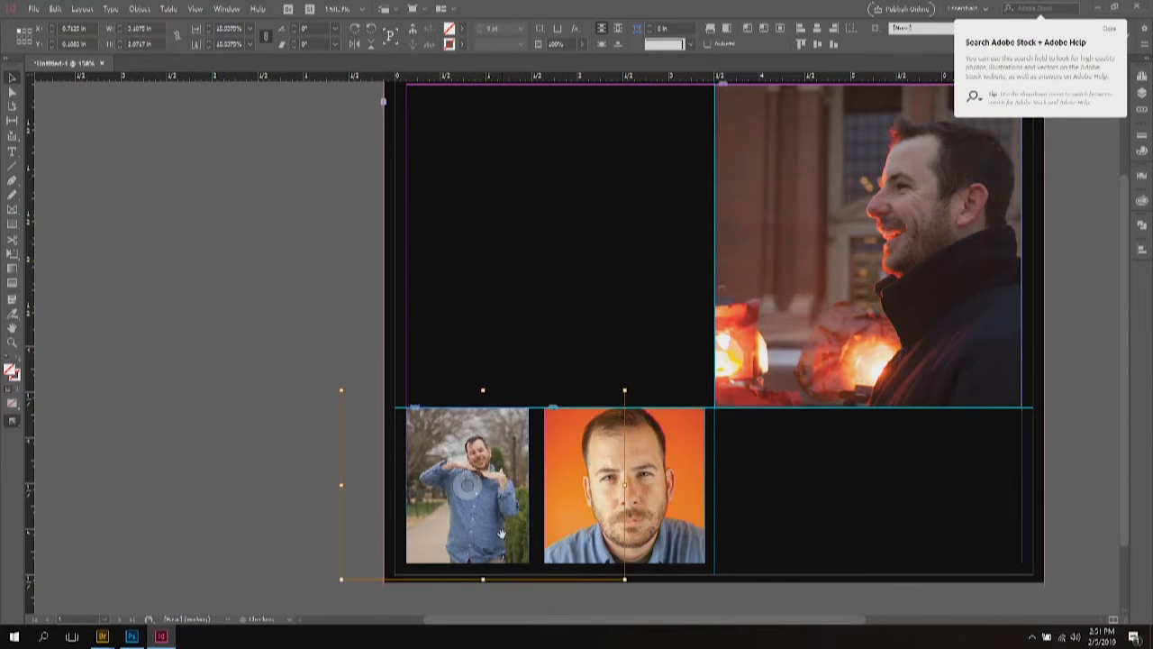
left_click_drag(497, 530, 496, 539)
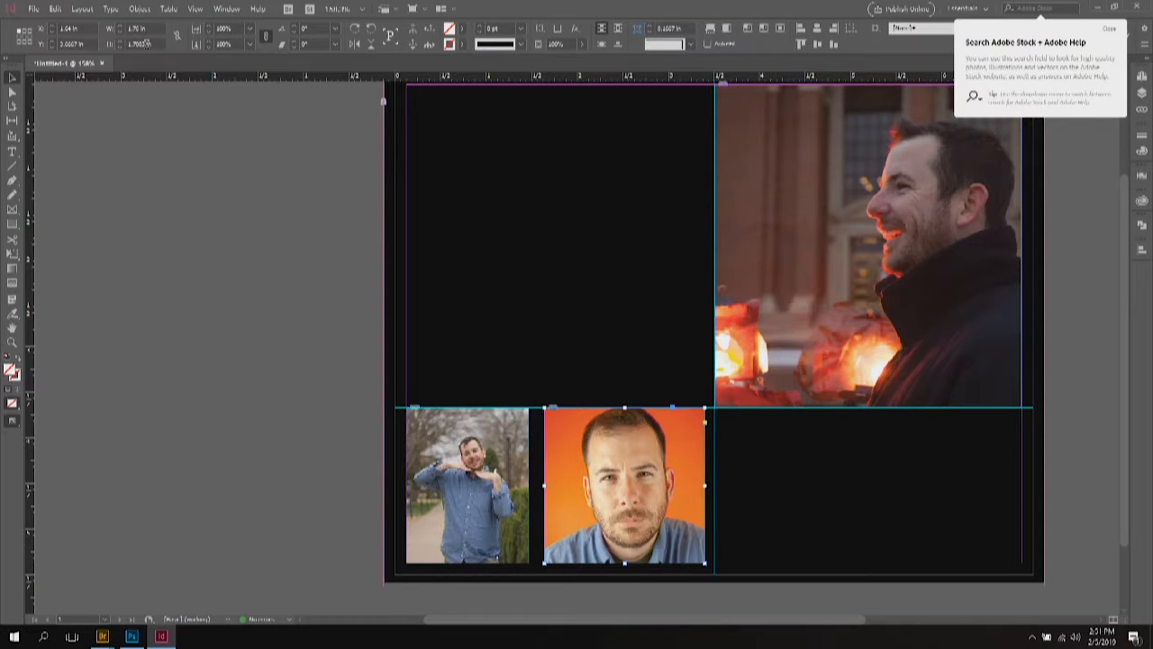
Step: Set the portrait and park frames' widths to match their heights in the control panel
double_click(143, 43)
left_click(137, 30)
key("Return")
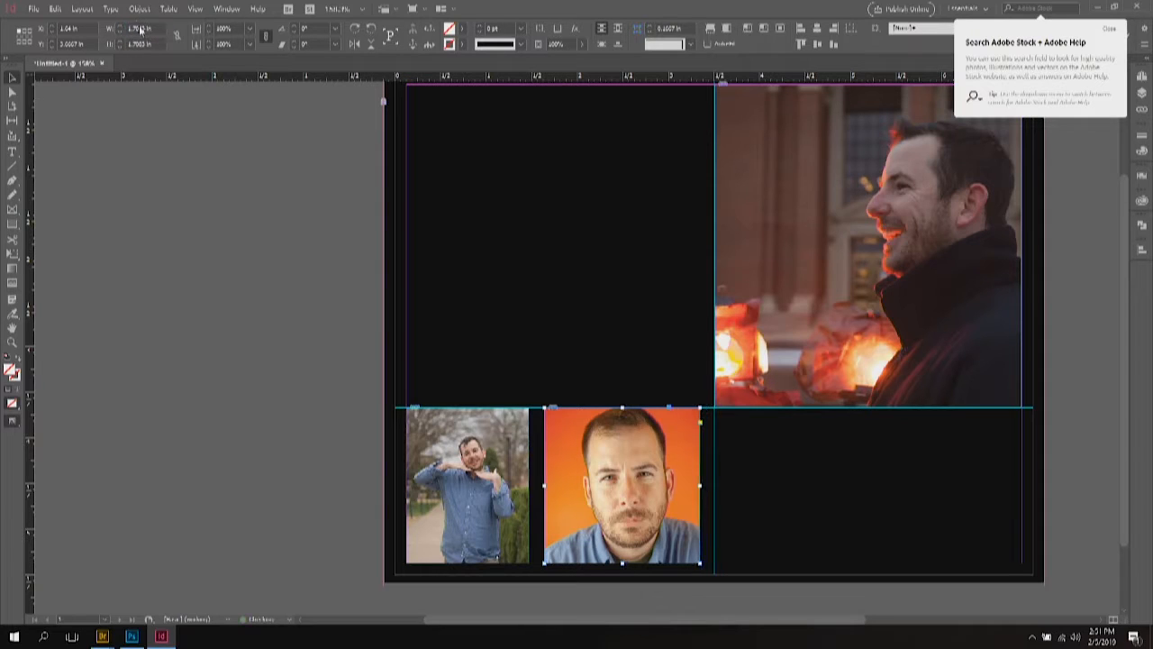
left_click(439, 440)
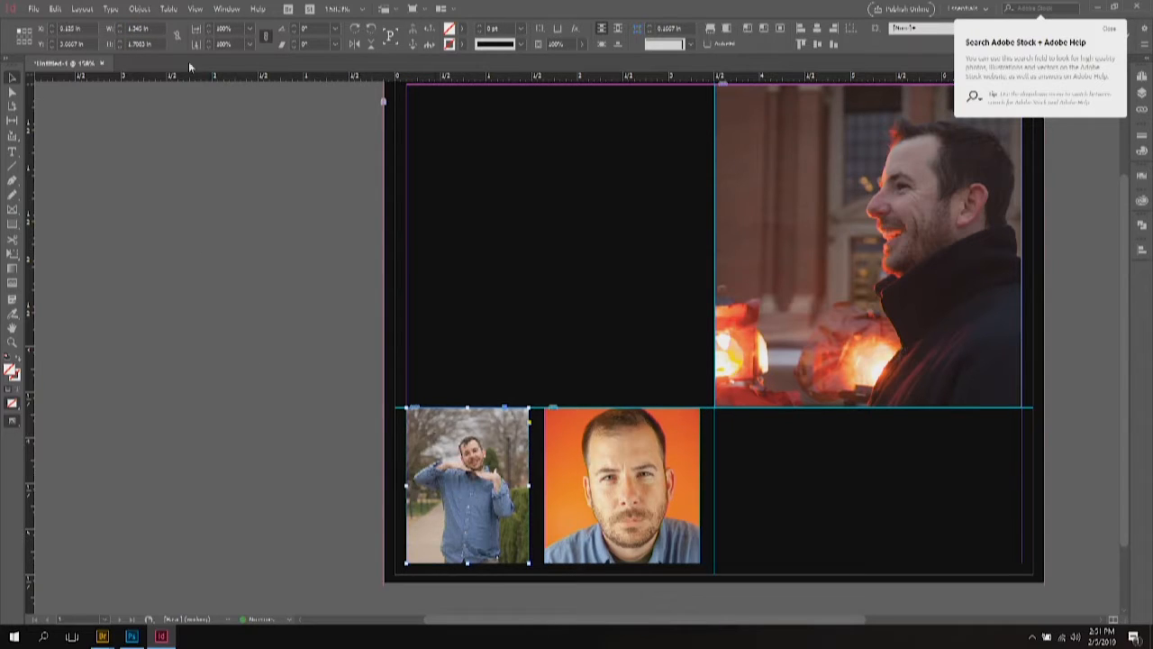
double_click(140, 43)
key("ctrl+c")
double_click(138, 29)
key("ctrl+v")
key("Return")
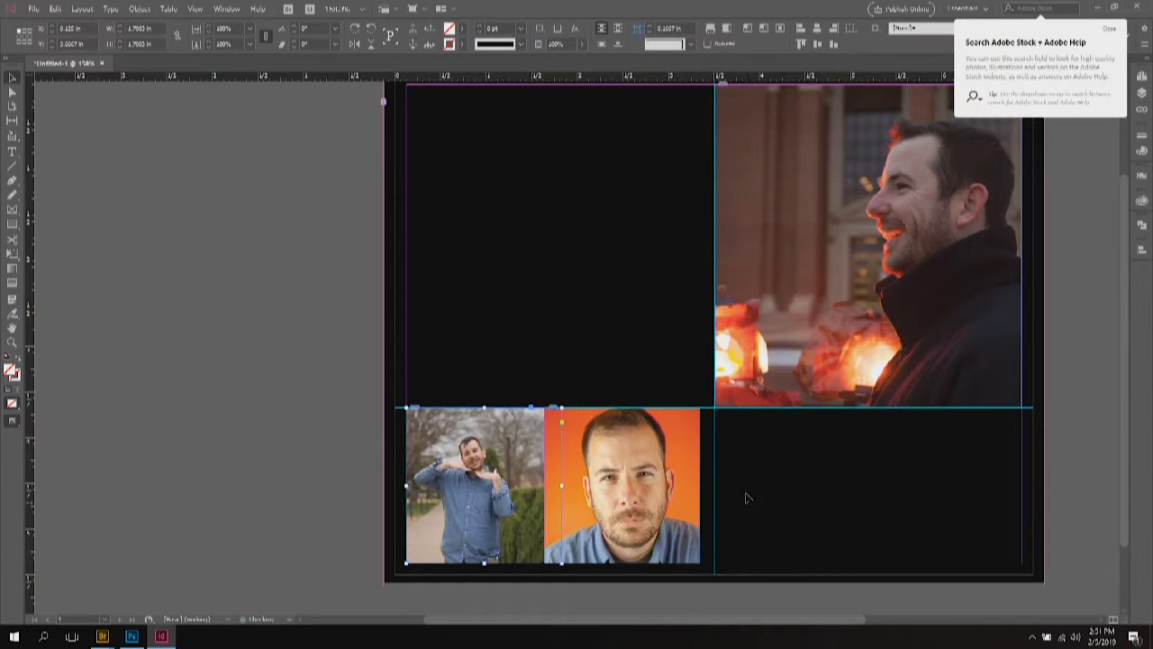
Step: Move the portrait frame beside the park photo
left_click(766, 511)
left_click_drag(613, 492, 627, 492)
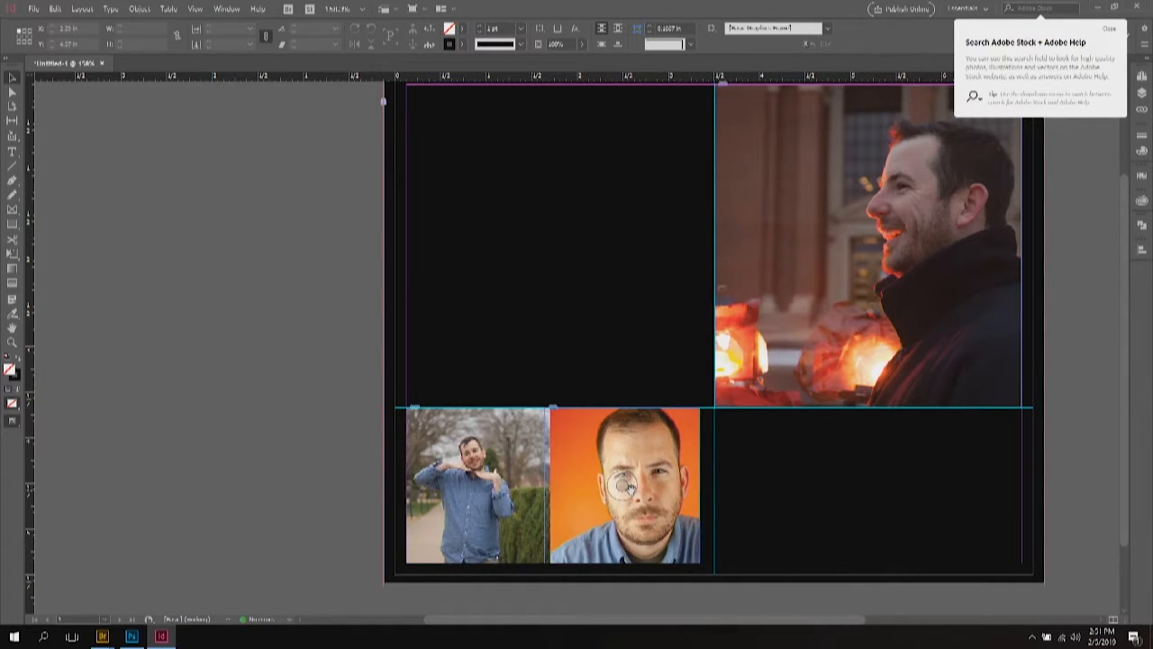
key("ctrl+z")
left_click_drag(594, 429, 633, 456)
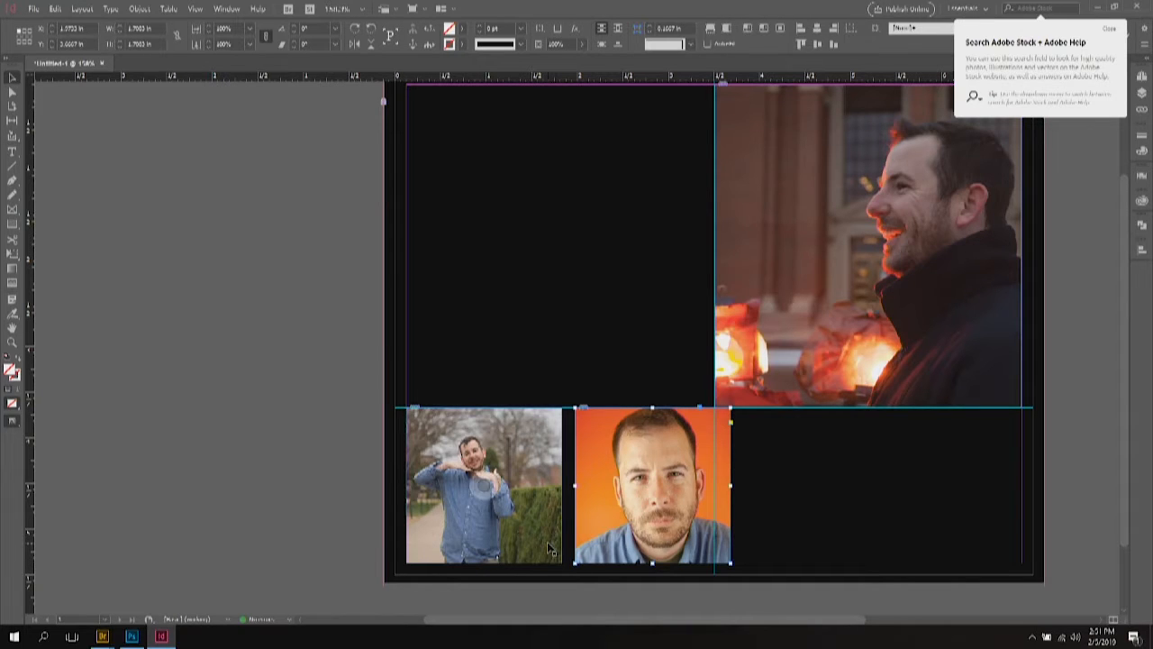
Step: Select both bottom photos and scale them down six steps together
left_click(451, 516)
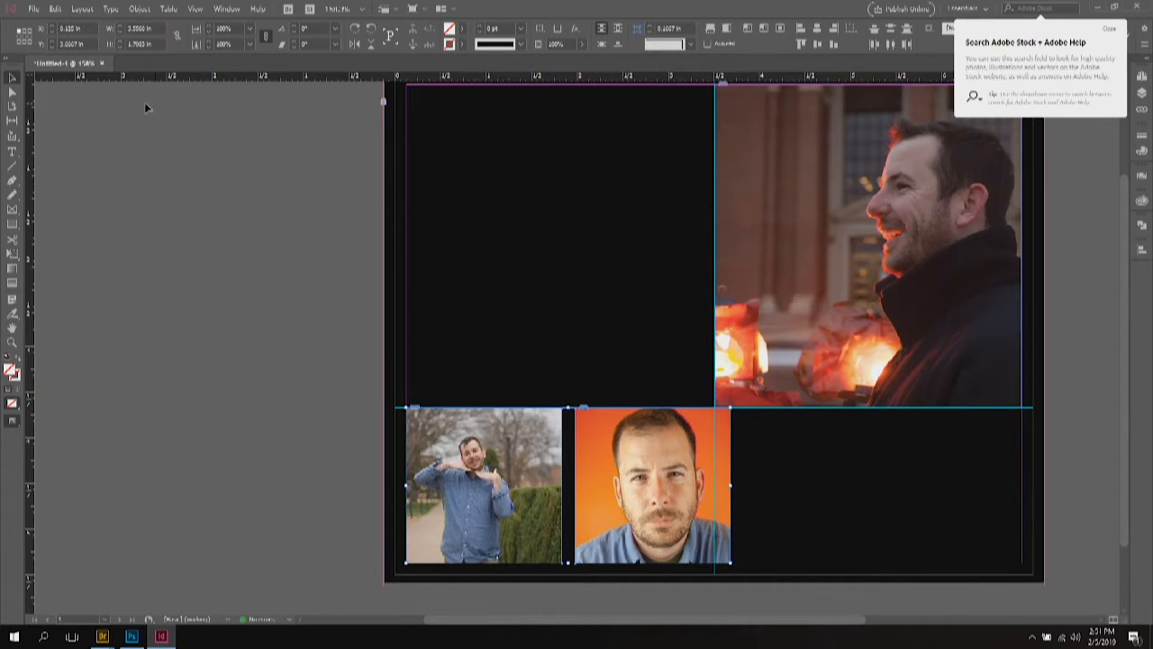
left_click(208, 33)
left_click(208, 33)
left_click(208, 34)
left_click(208, 34)
left_click(208, 34)
left_click(208, 33)
left_click(219, 406)
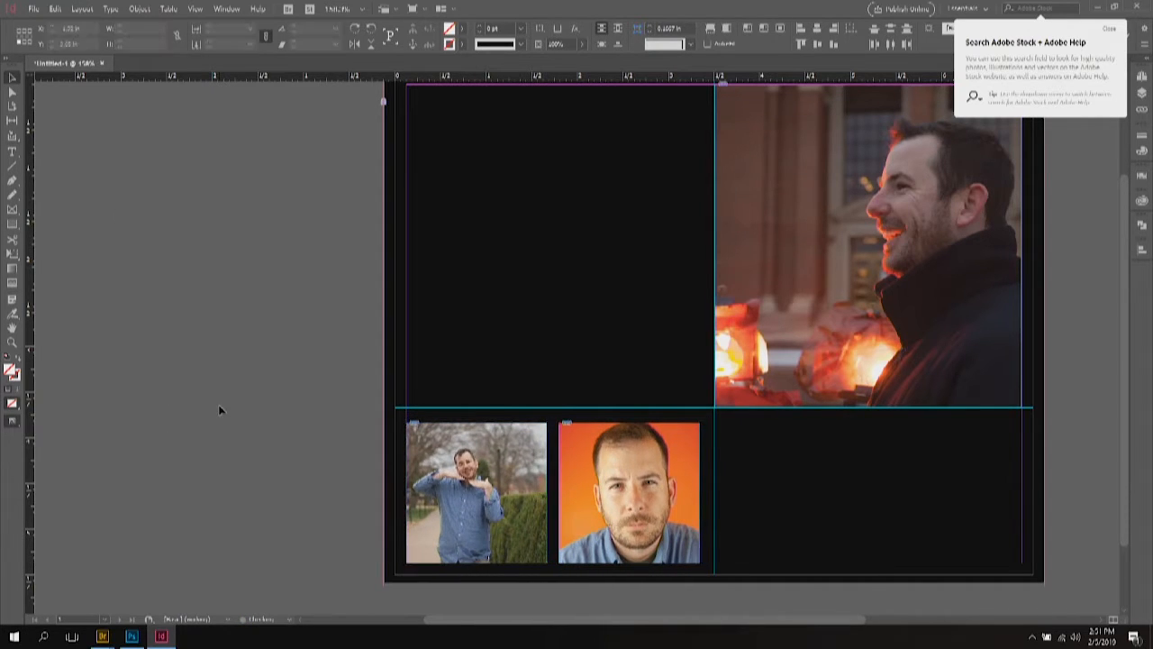
Step: Extend the laughing man's frame to the page bottom and enlarge the image to fill it
scroll(970, 439, "up", 1)
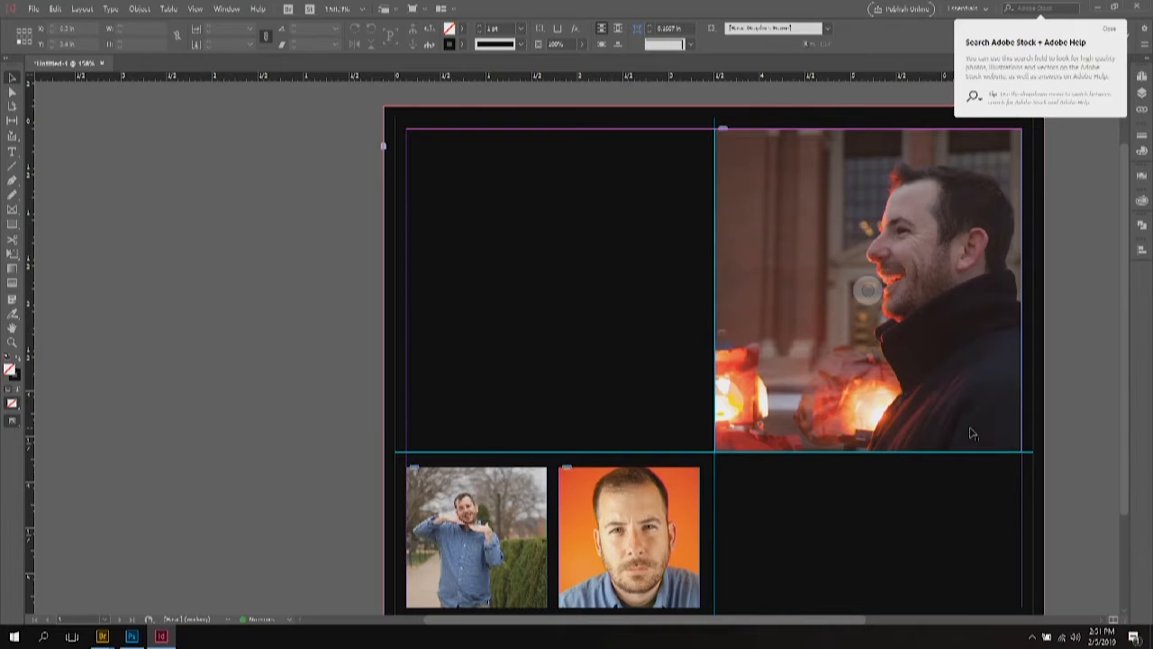
left_click(900, 348)
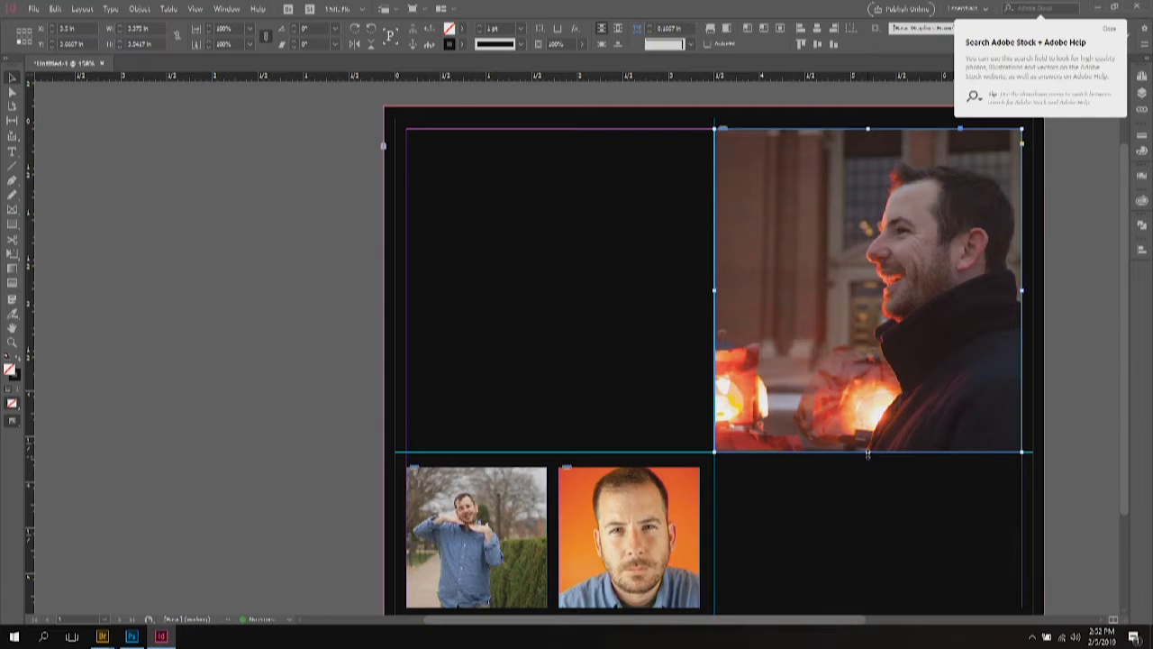
left_click_drag(868, 453, 866, 611)
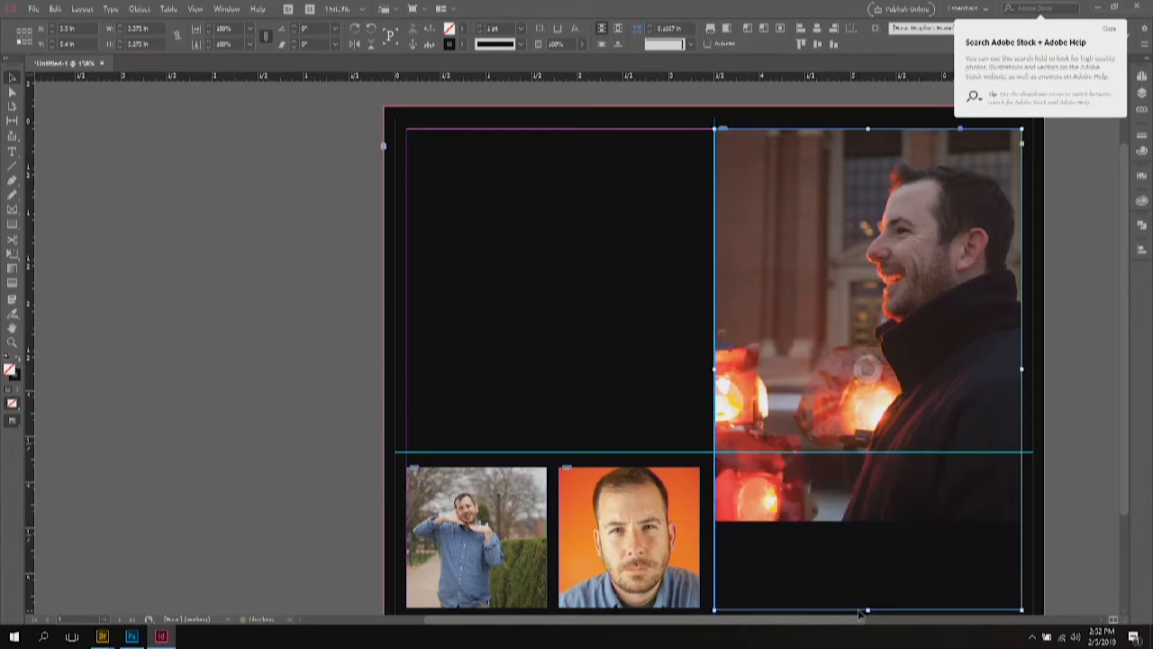
left_click_drag(870, 609, 868, 607)
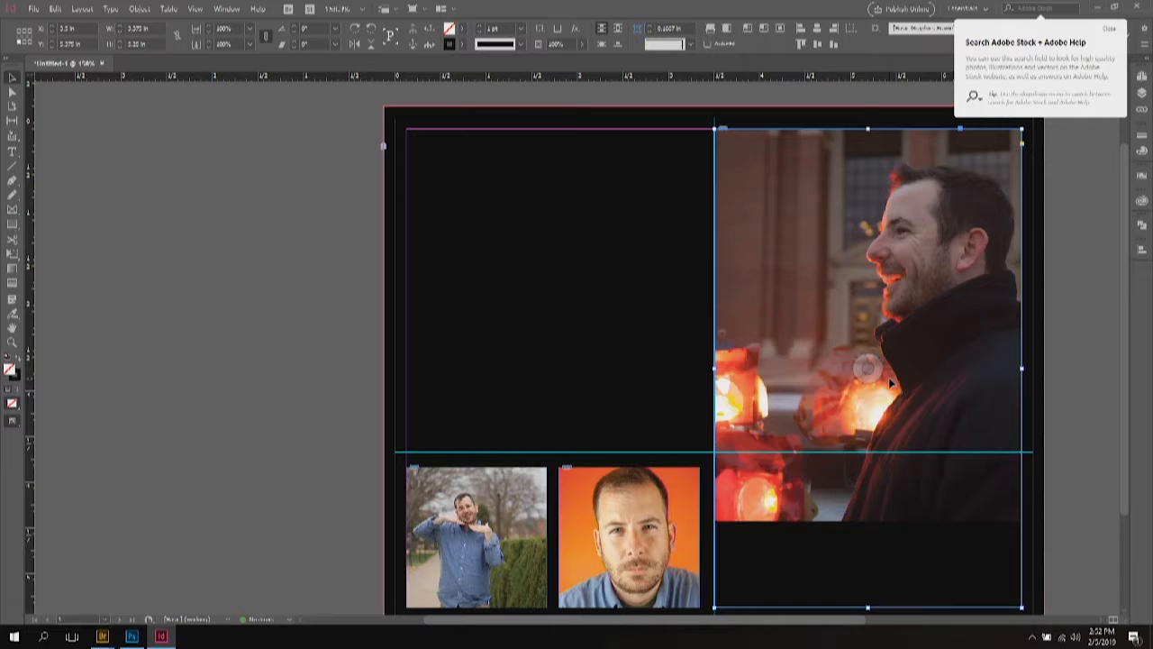
left_click(866, 367)
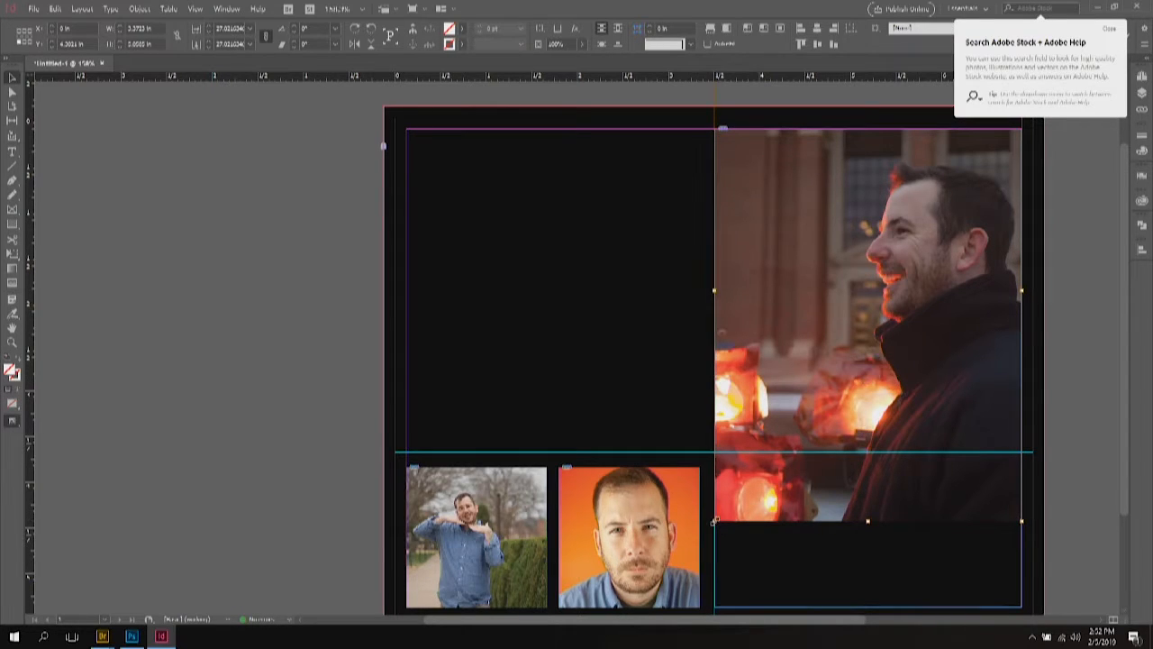
left_click_drag(713, 521, 658, 603)
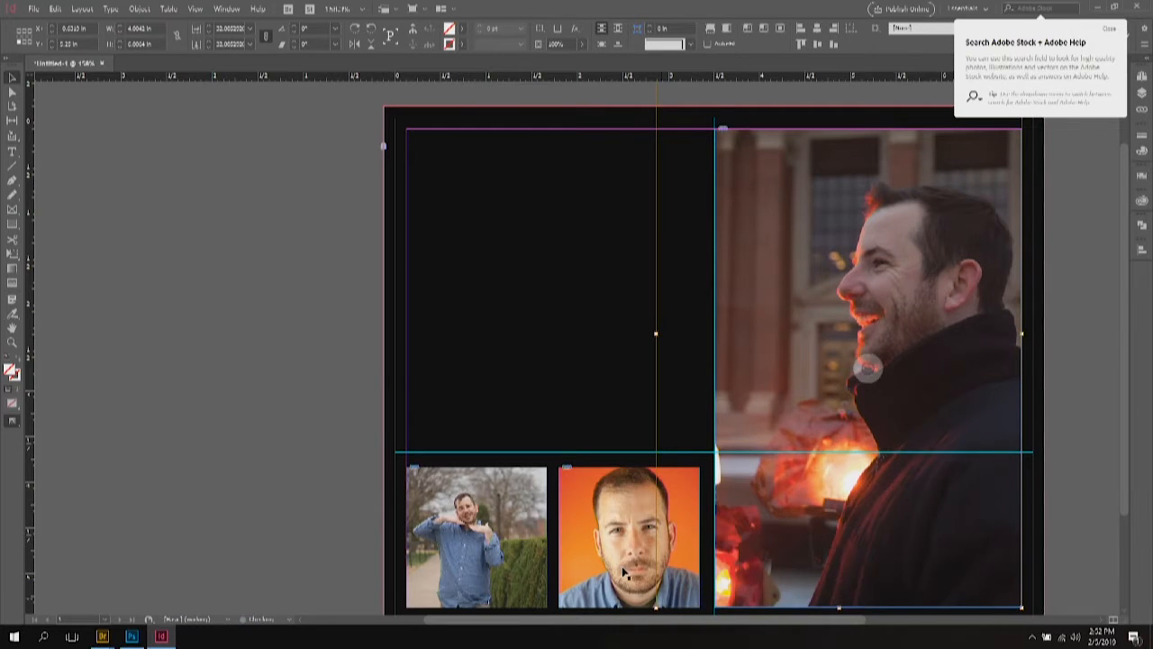
left_click(304, 326)
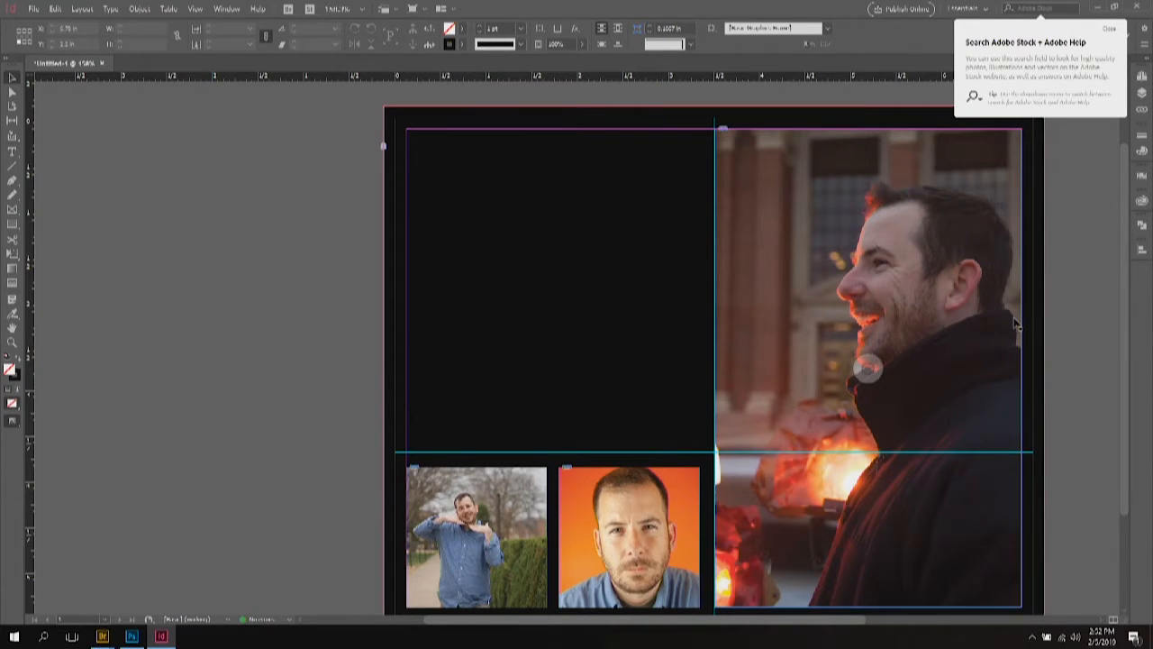
Step: Toggle Preview mode with W to check the layout, then dismiss the Adobe Help popup
key("w")
key("w")
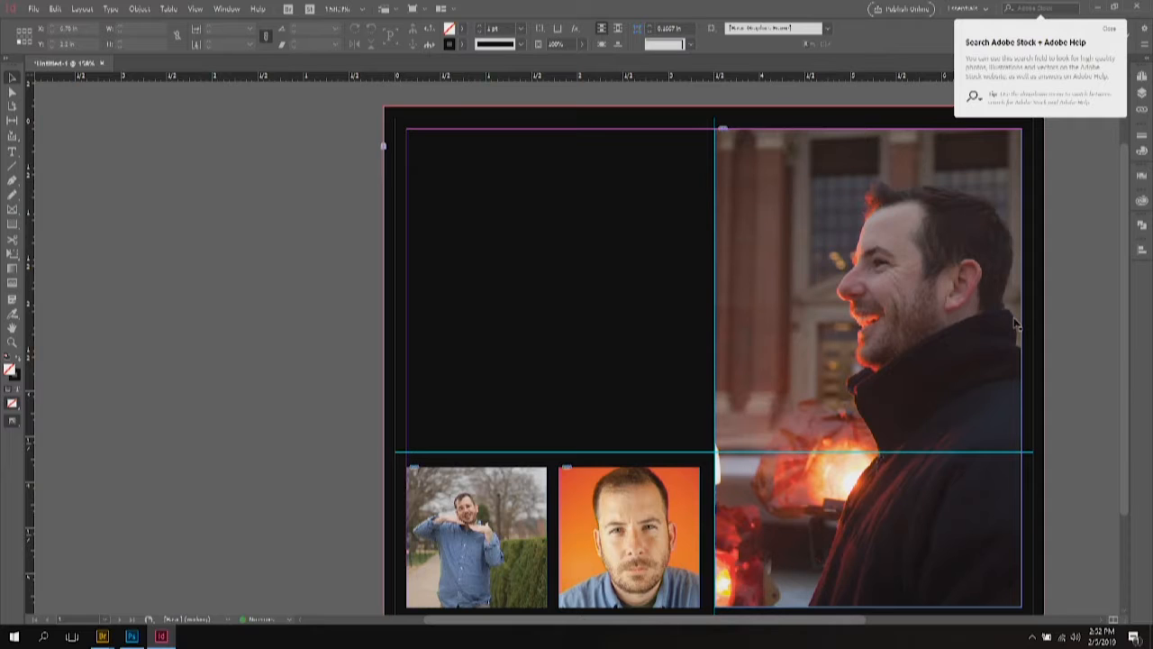
key("w")
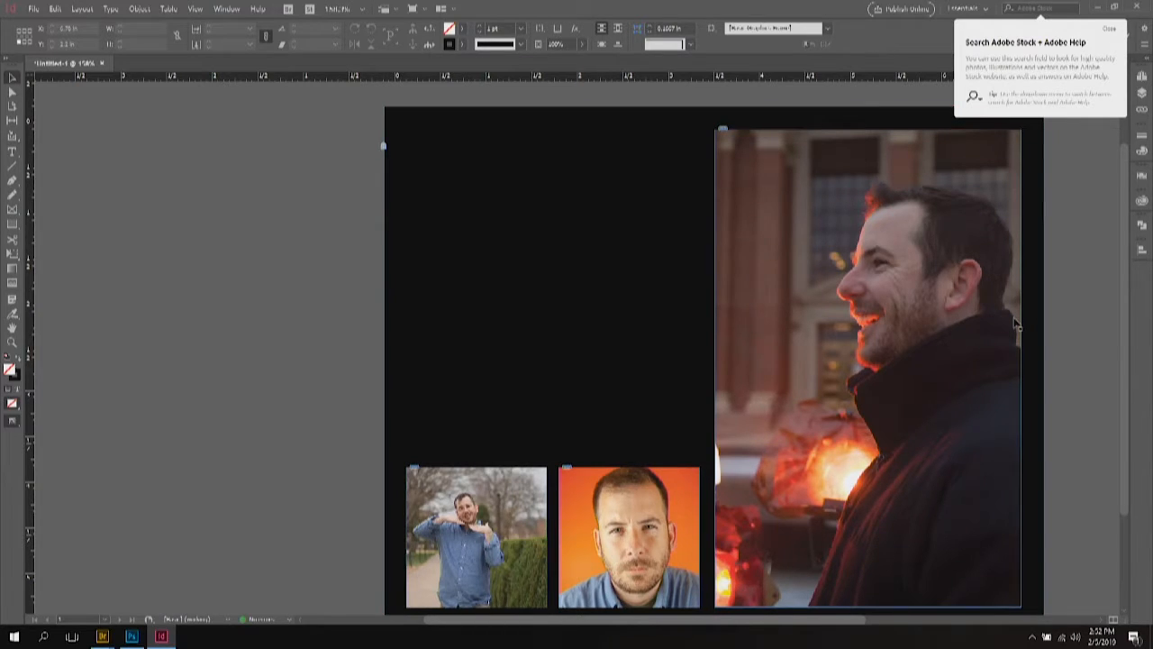
key("w")
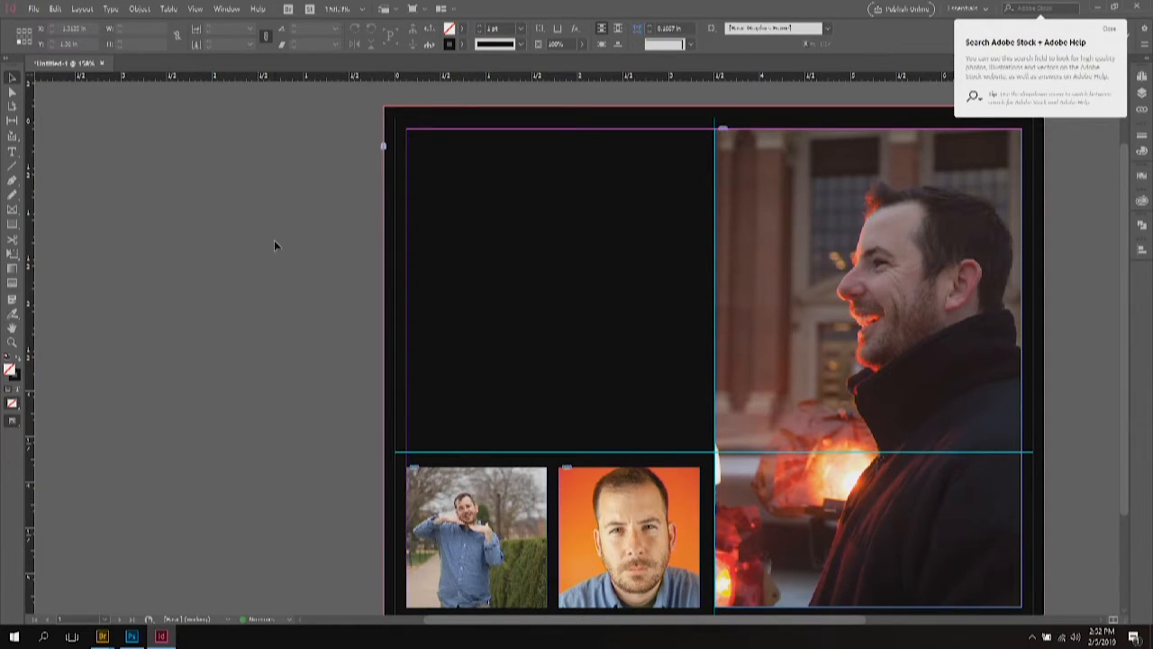
scroll(274, 243, "down", 1)
scroll(273, 243, "up", 1)
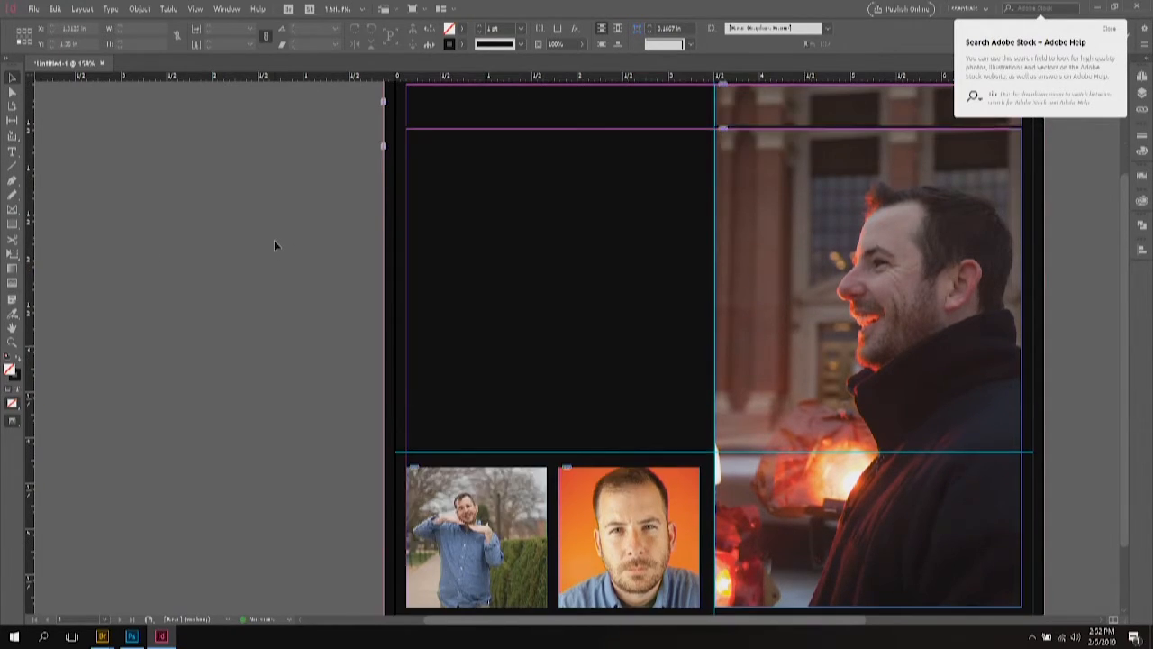
left_click(1107, 29)
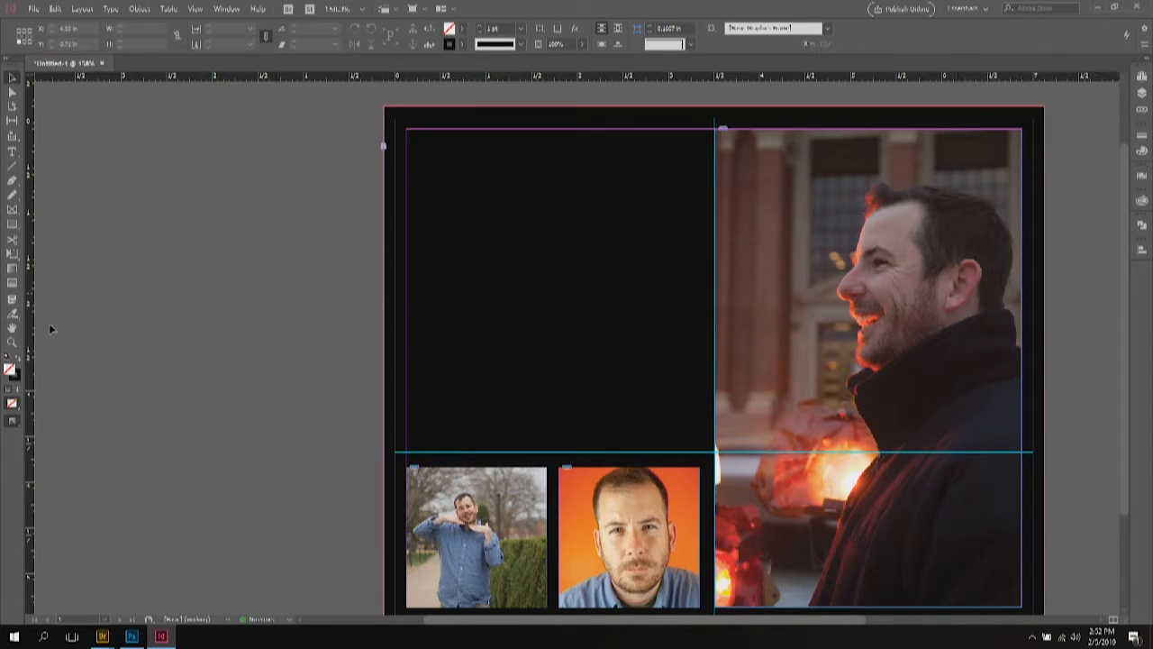
Step: Draw a text frame over the black left area and type 'Title Goes Here of'
left_click(11, 154)
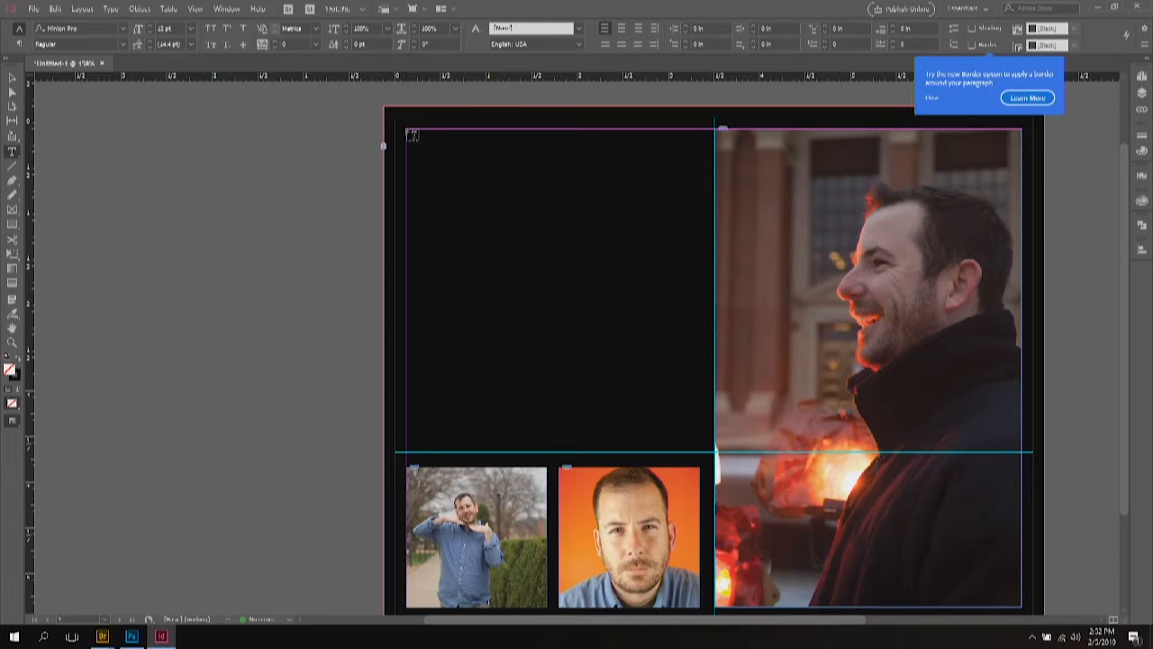
left_click_drag(407, 130, 700, 453)
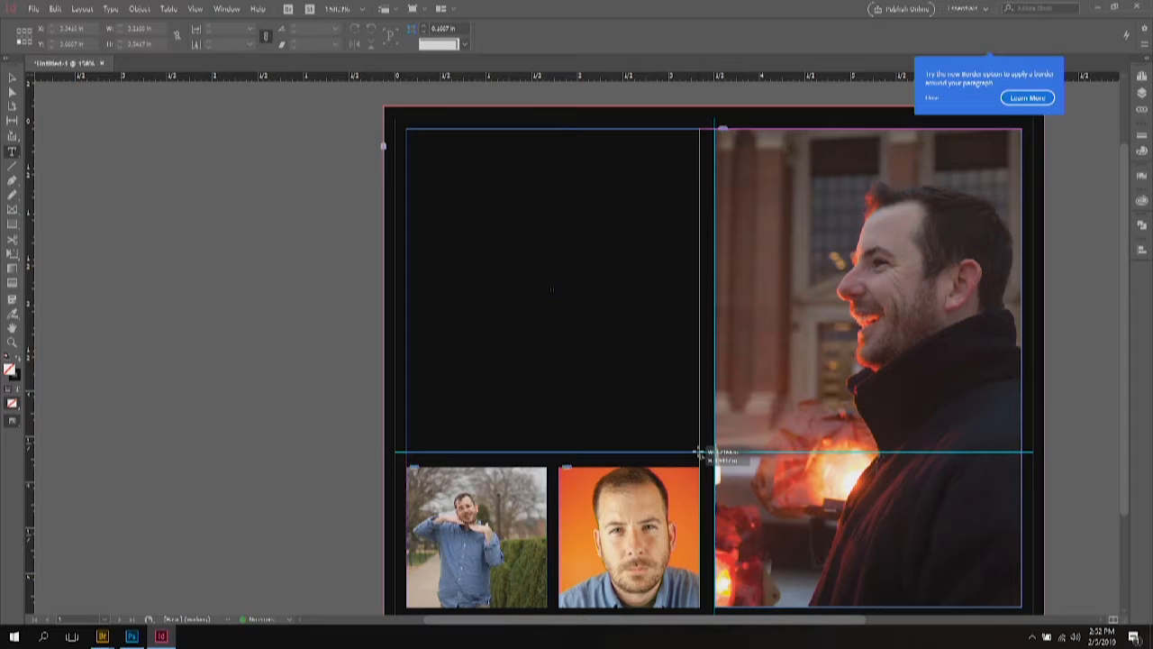
left_click_drag(700, 452, 698, 450)
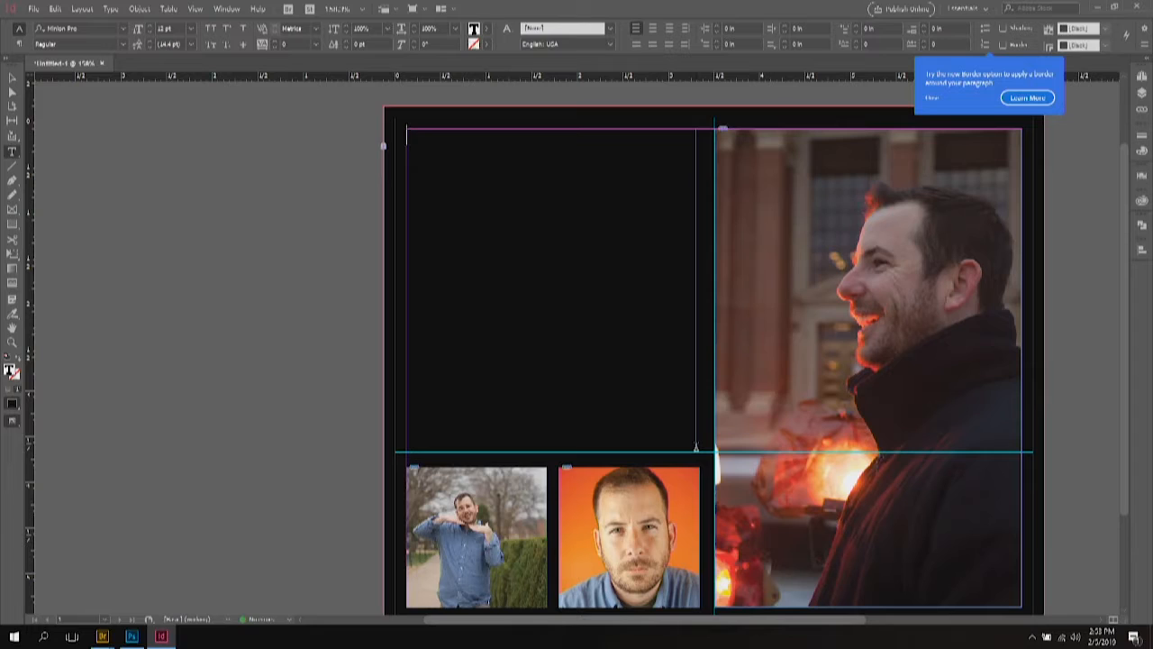
type("Title Goes Here of")
Step: Colour the headline 'It's finally happened!' with the [Paper] swatch after trying a teal-green
triple_click(485, 137)
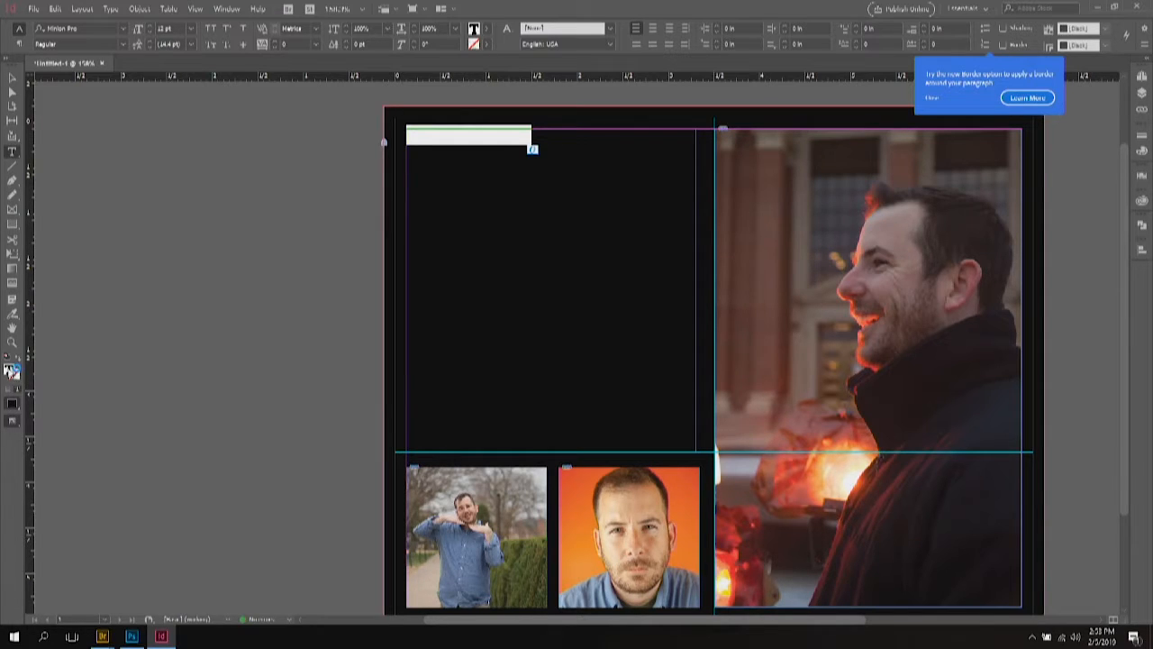
double_click(10, 371)
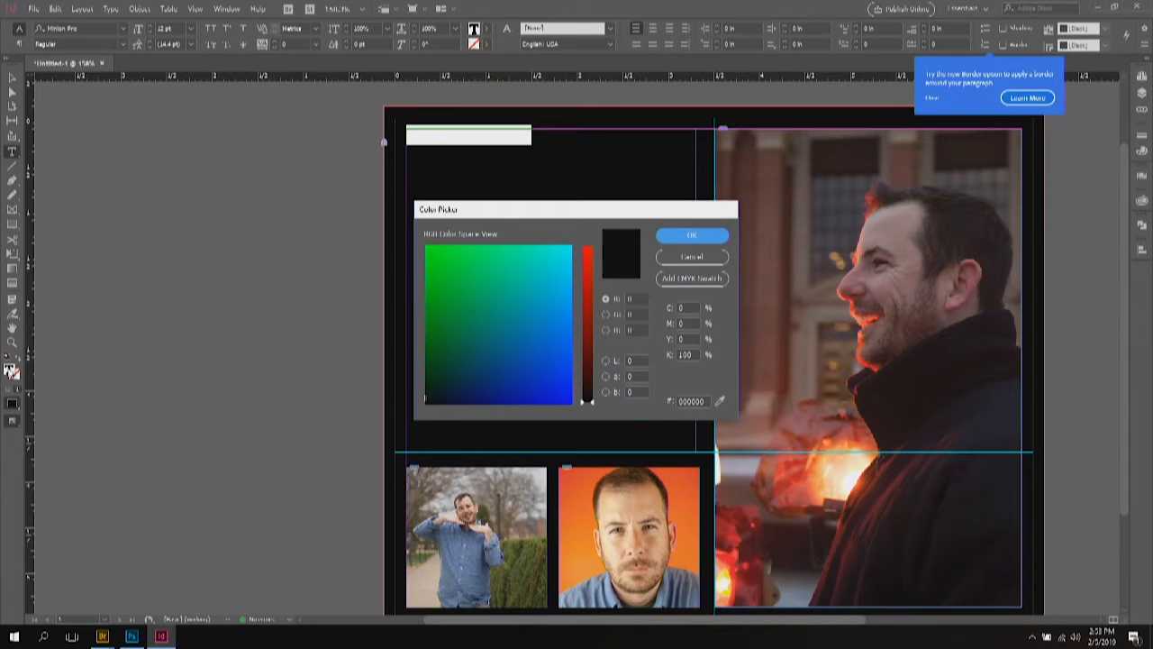
left_click_drag(453, 282, 486, 286)
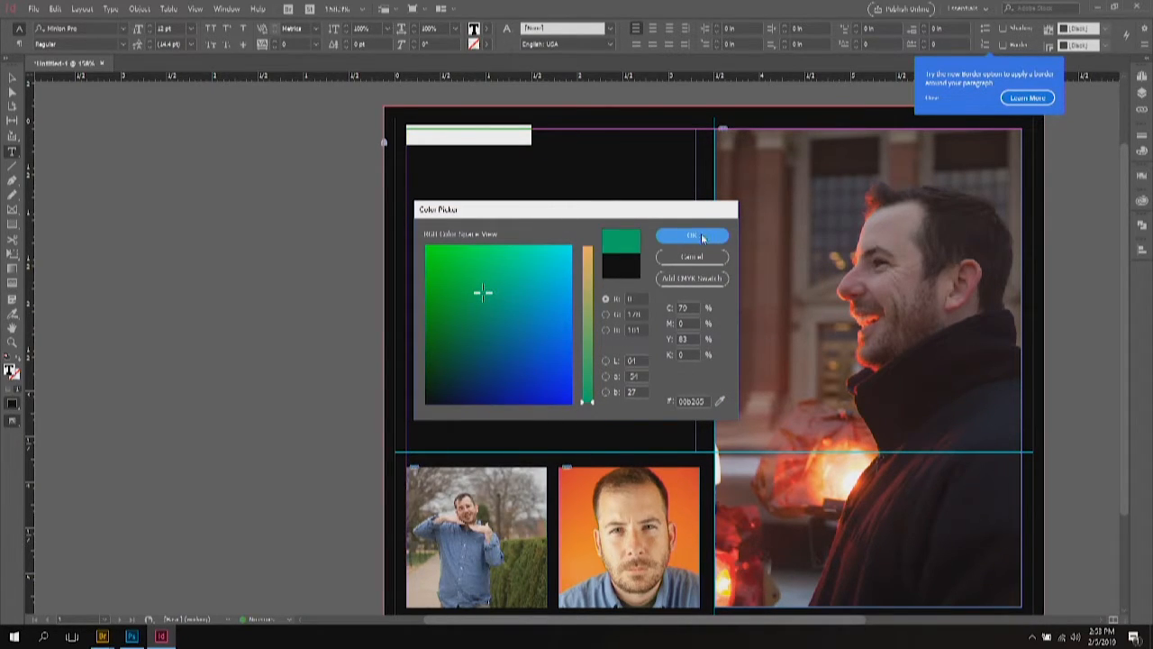
left_click(702, 235)
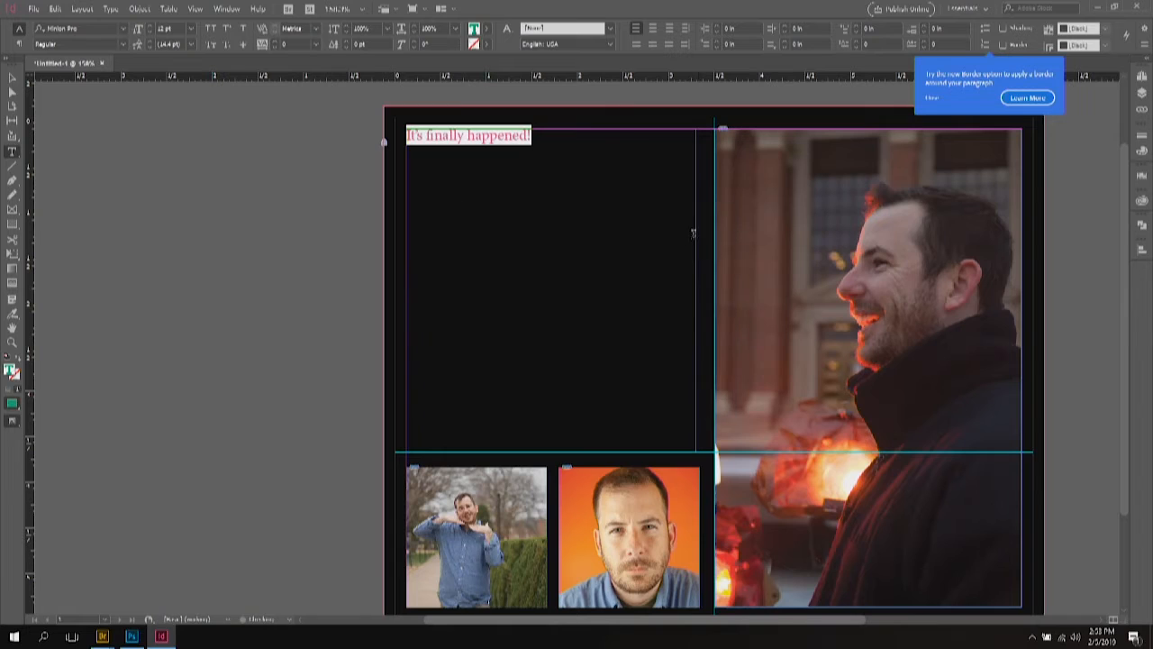
left_click(1143, 177)
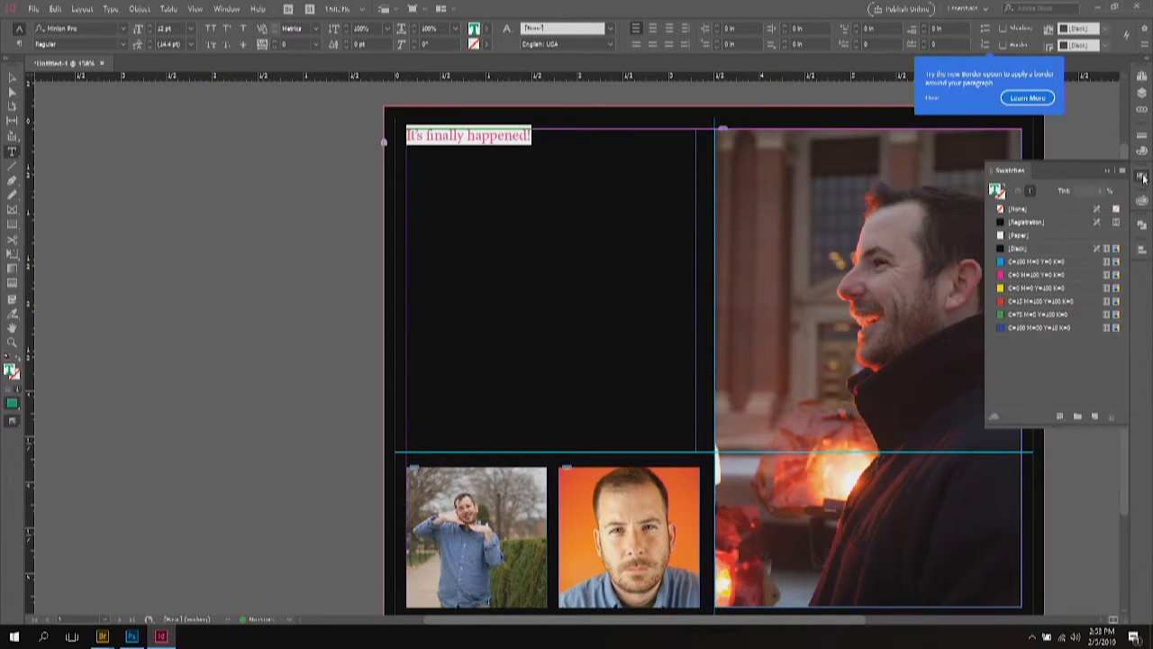
left_click(1001, 236)
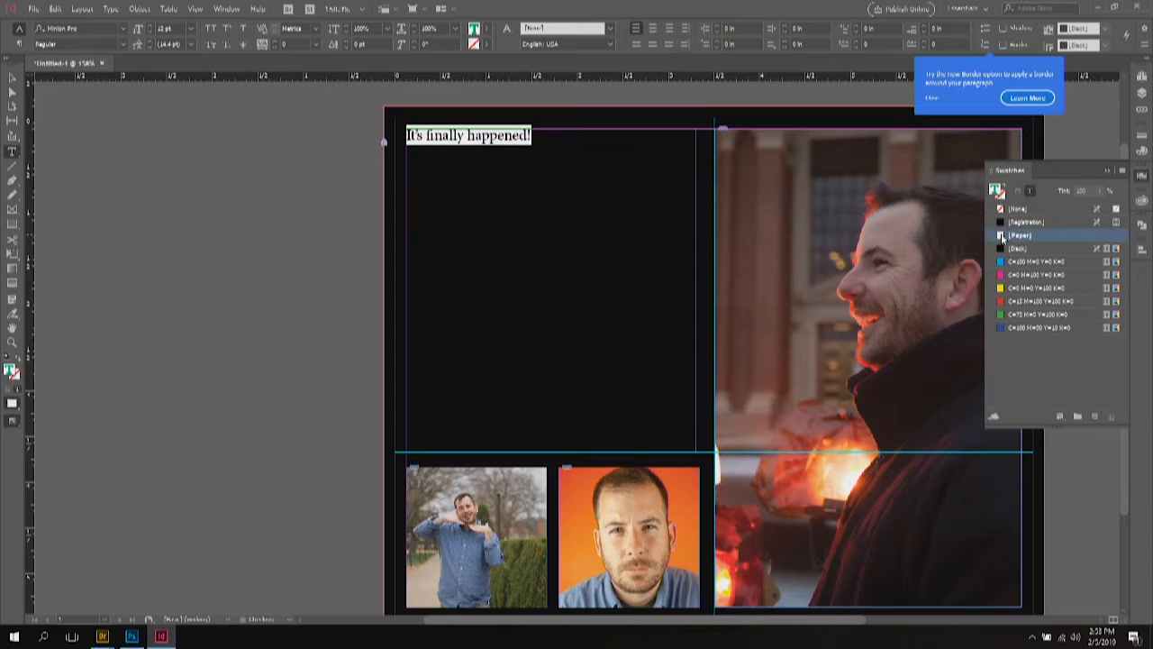
left_click(455, 140)
Step: Add a line below the headline stating the graduate's name and 'is graduating'
left_click(548, 133)
key("Return")
type("NTHONY")
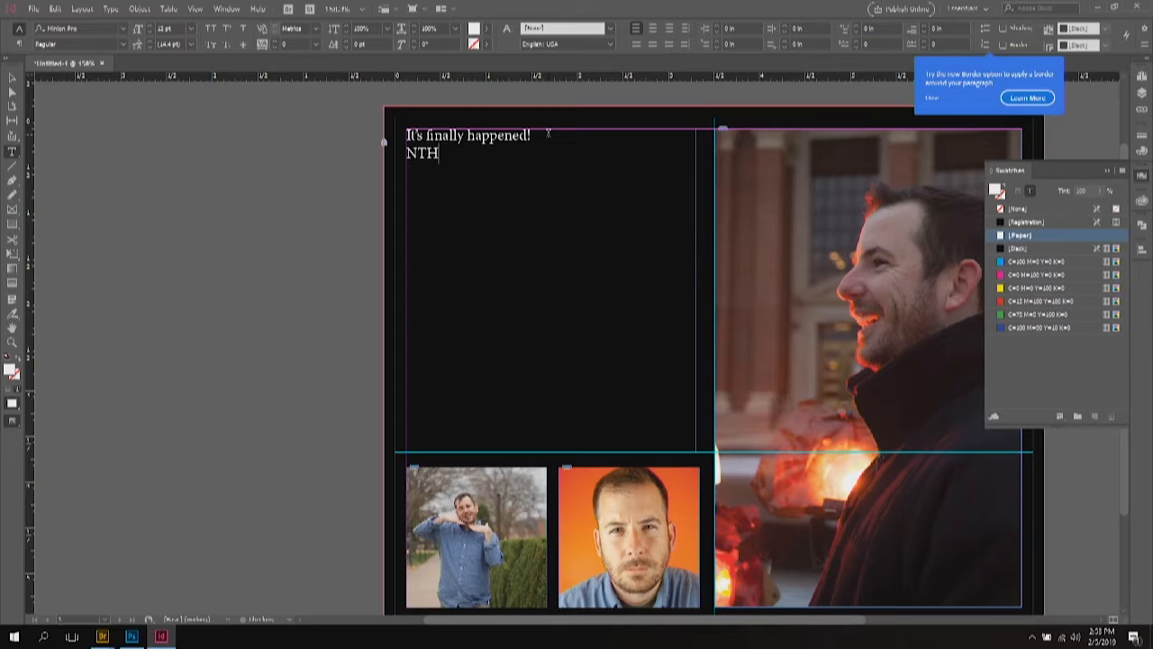
key("BackSpace")
key("BackSpace")
key("BackSpace")
key("BackSpace")
key("BackSpace")
key("BackSpace")
key("BackSpace")
type("A")
key("BackSpace")
key("Return")
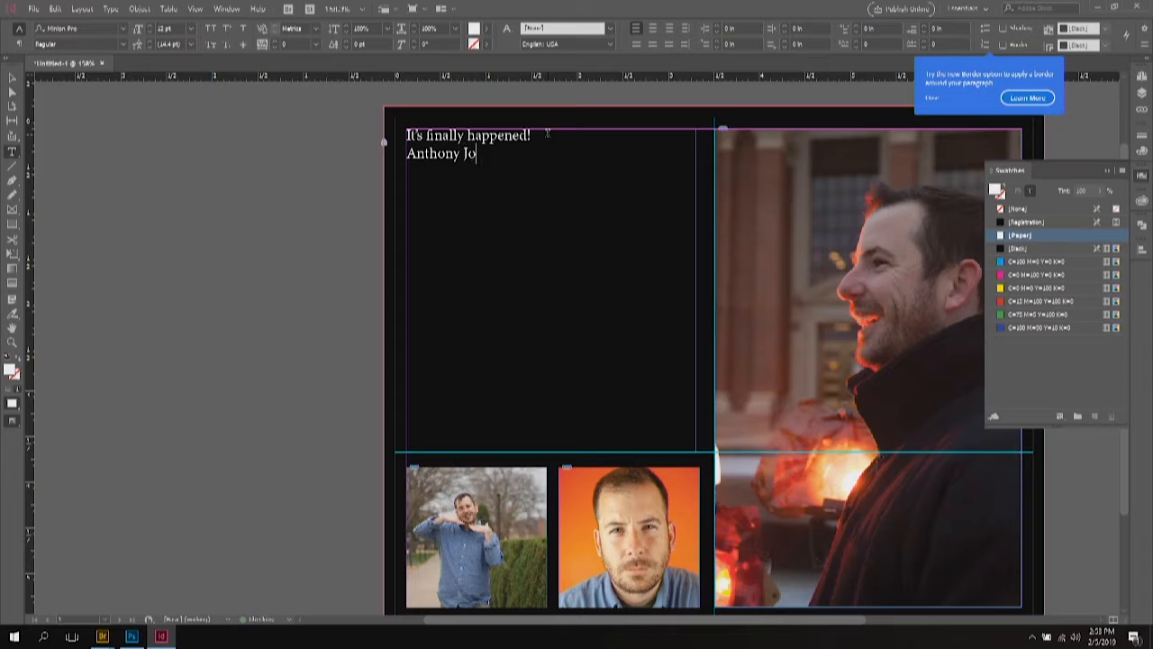
Step: Add the lines 'May 11, 2019', '1:30 pm' and 'Gallagher-Iba Arena'
key("Return")
type("May")
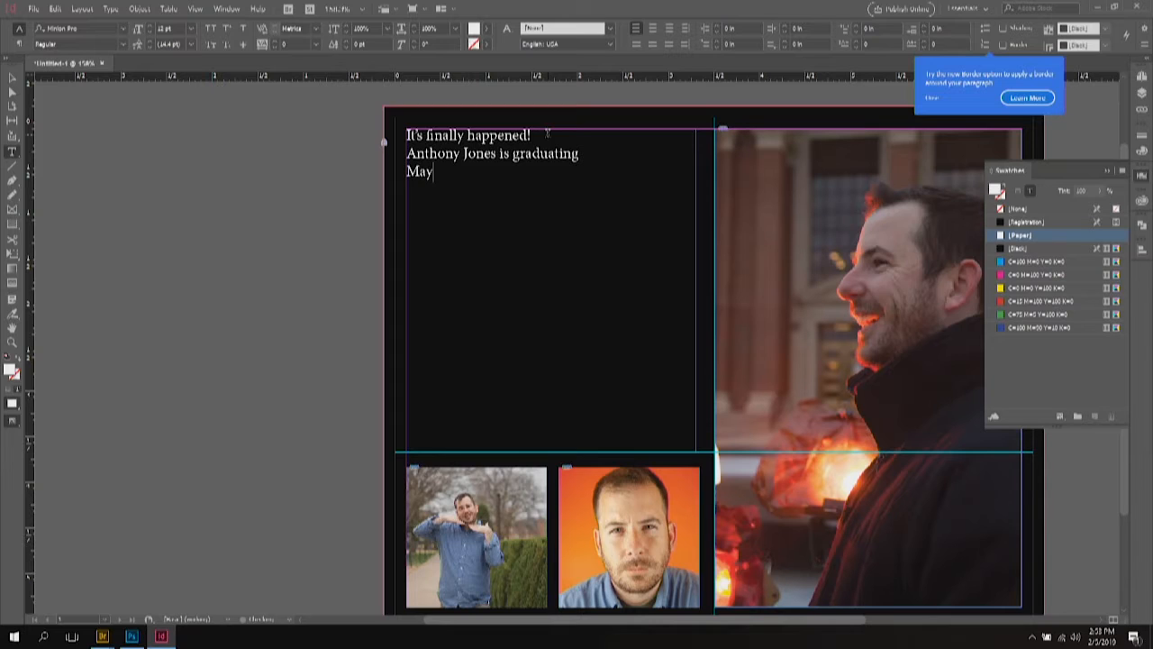
type(" 11, 2019")
key("Return")
type("1:30 pm")
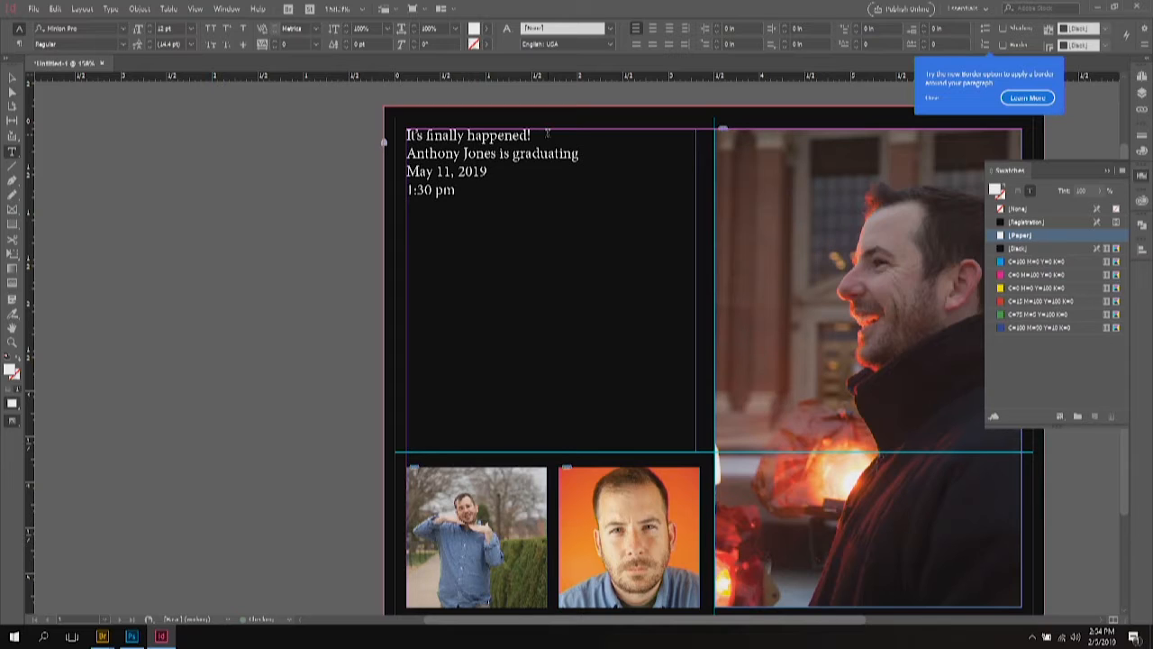
key("Return")
type("Gallagher-Iba")
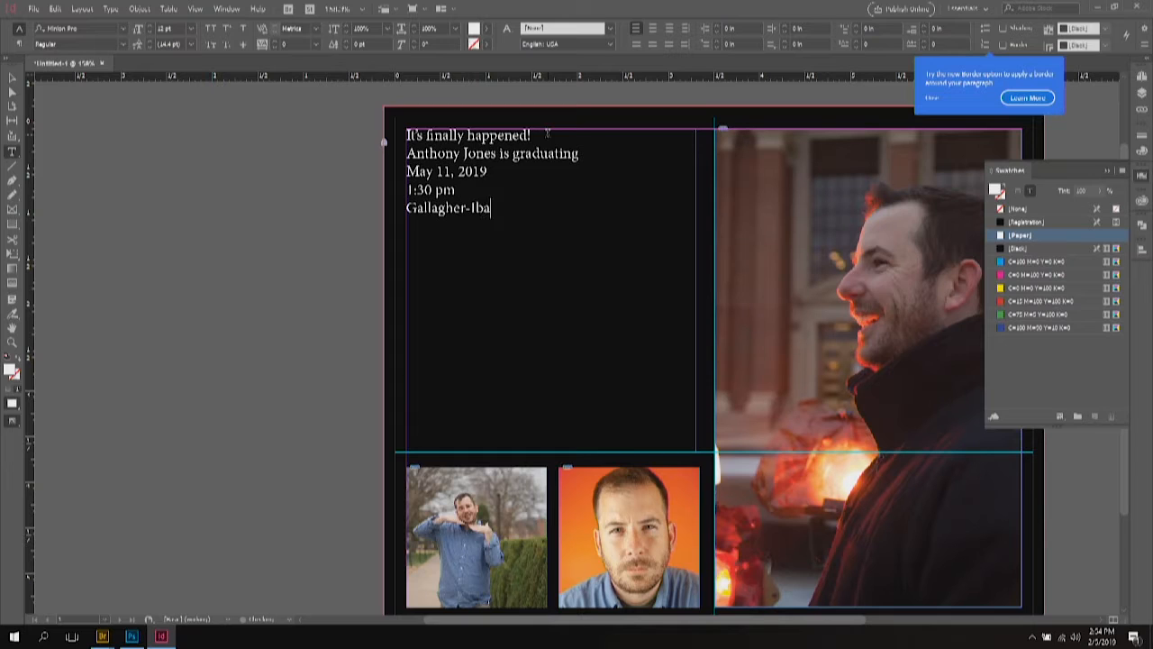
type(" Arena")
Step: Select the two heading lines and set them in Jokerman
left_click_drag(589, 155, 406, 136)
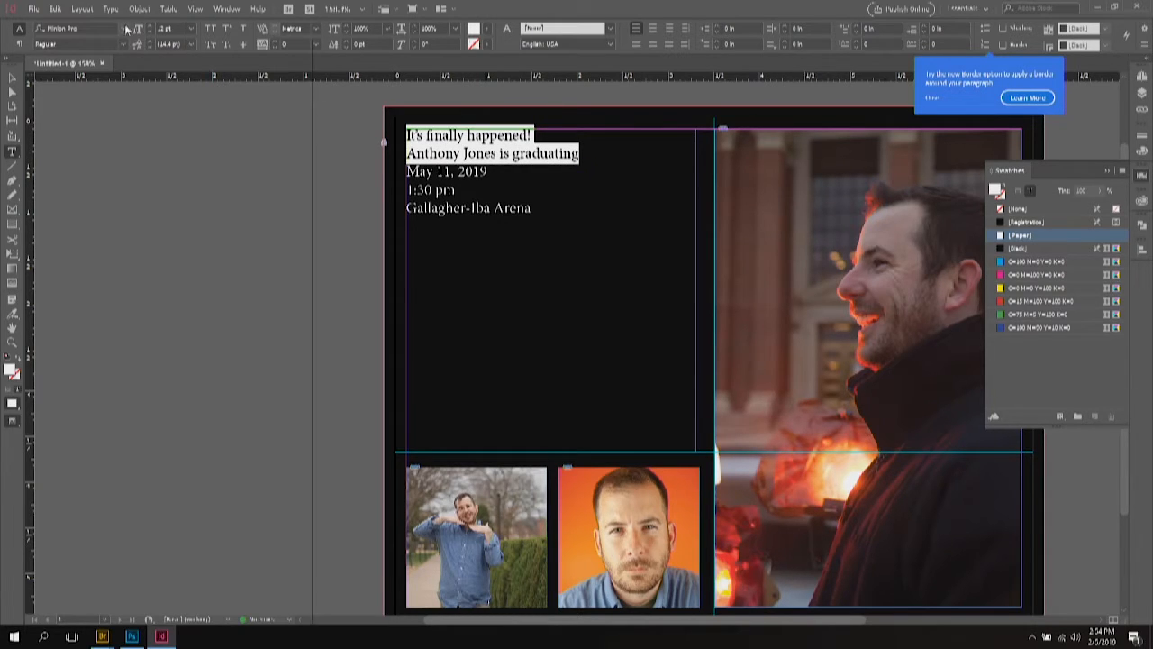
left_click(123, 28)
left_click(354, 163)
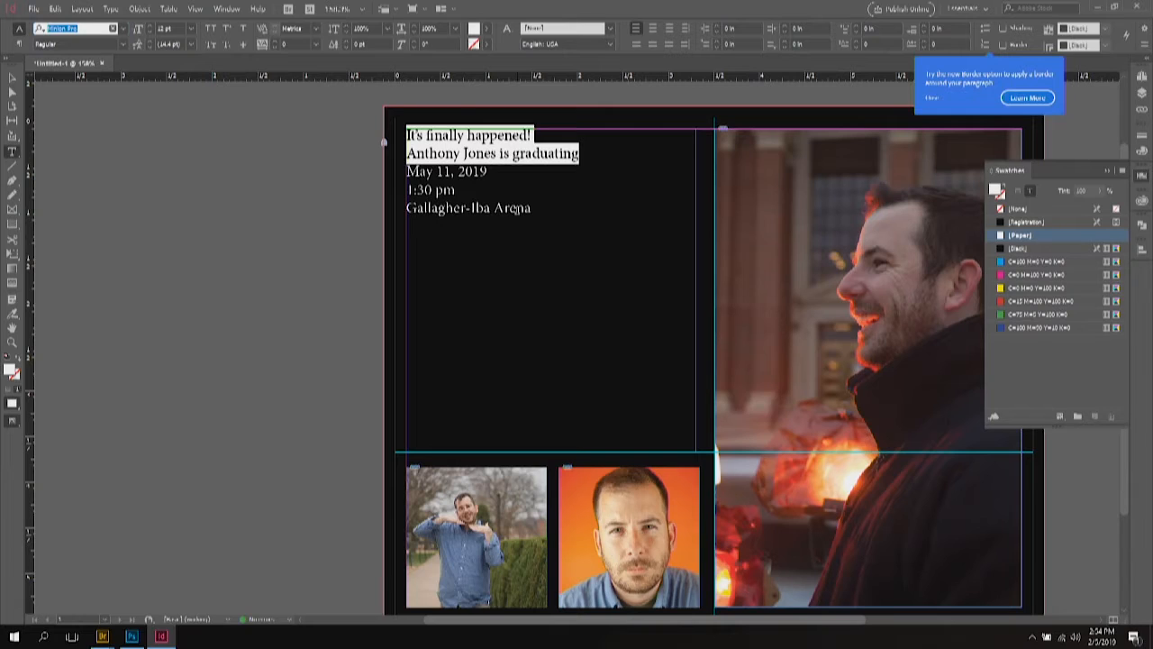
left_click(1107, 170)
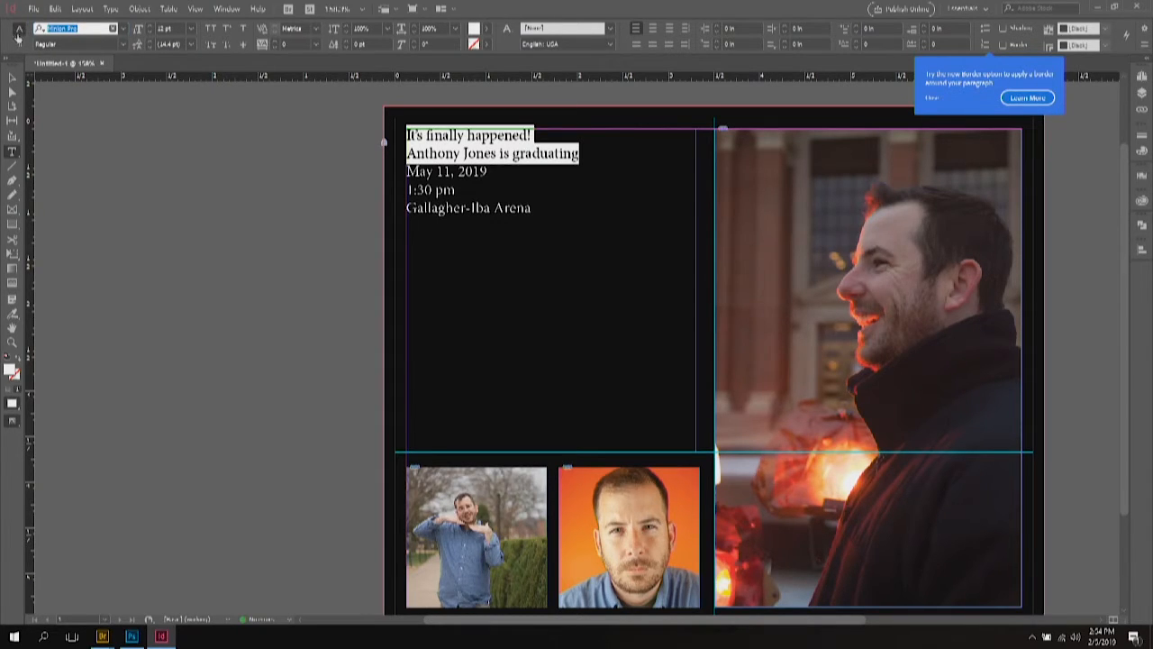
left_click(19, 36)
left_click(20, 29)
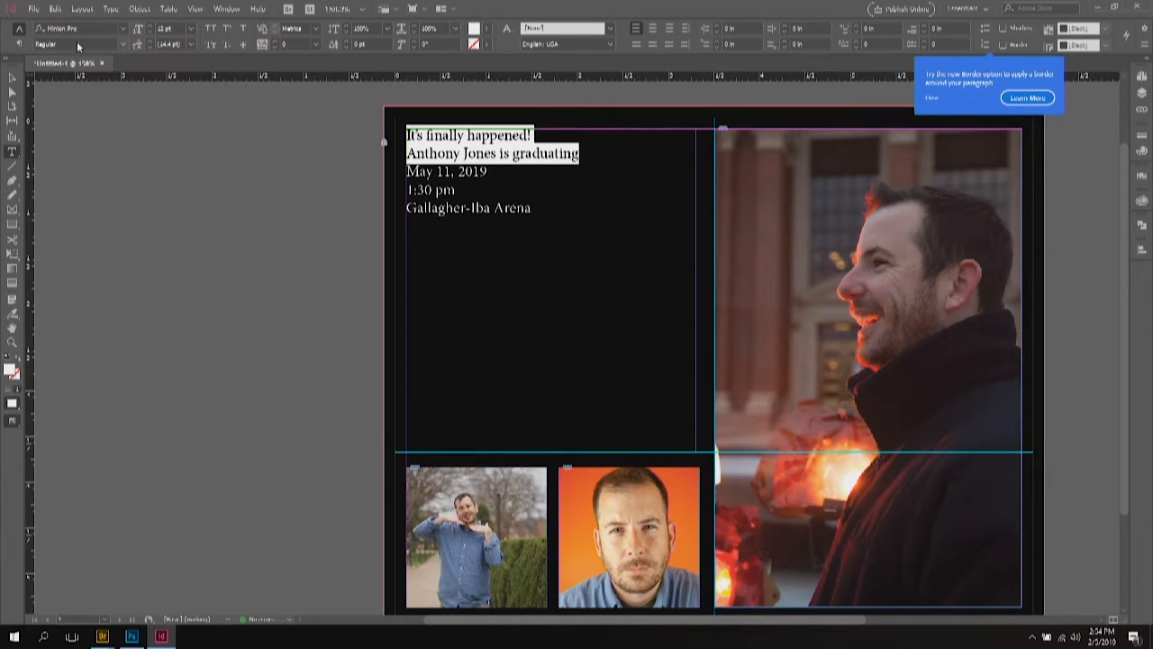
left_click(122, 29)
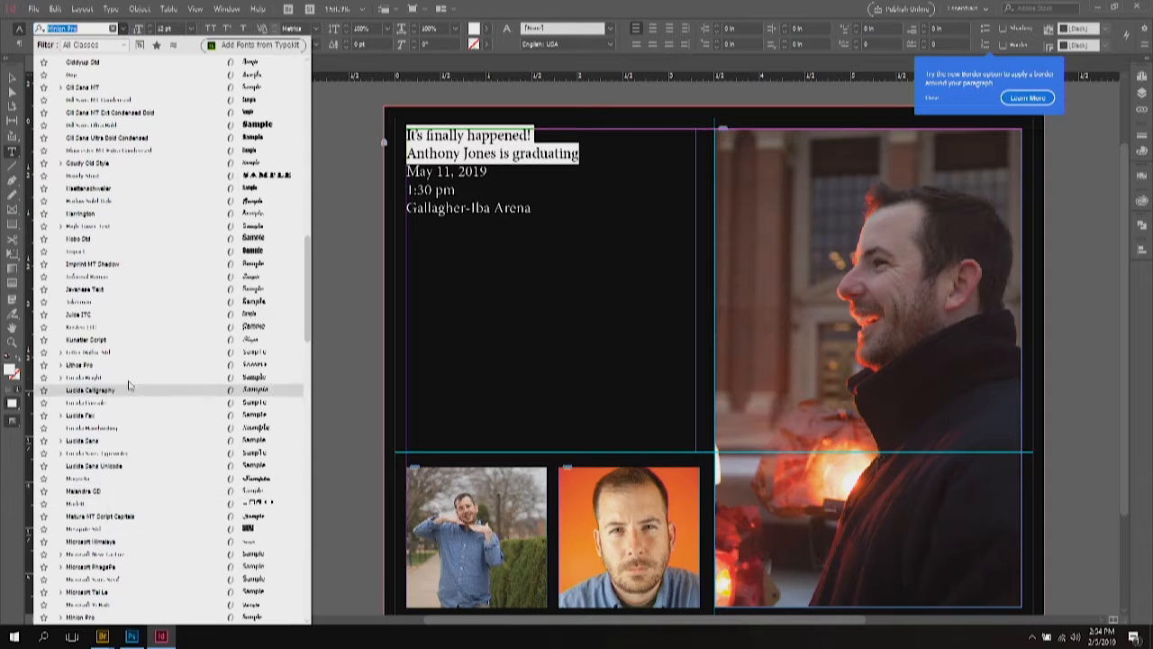
left_click(101, 303)
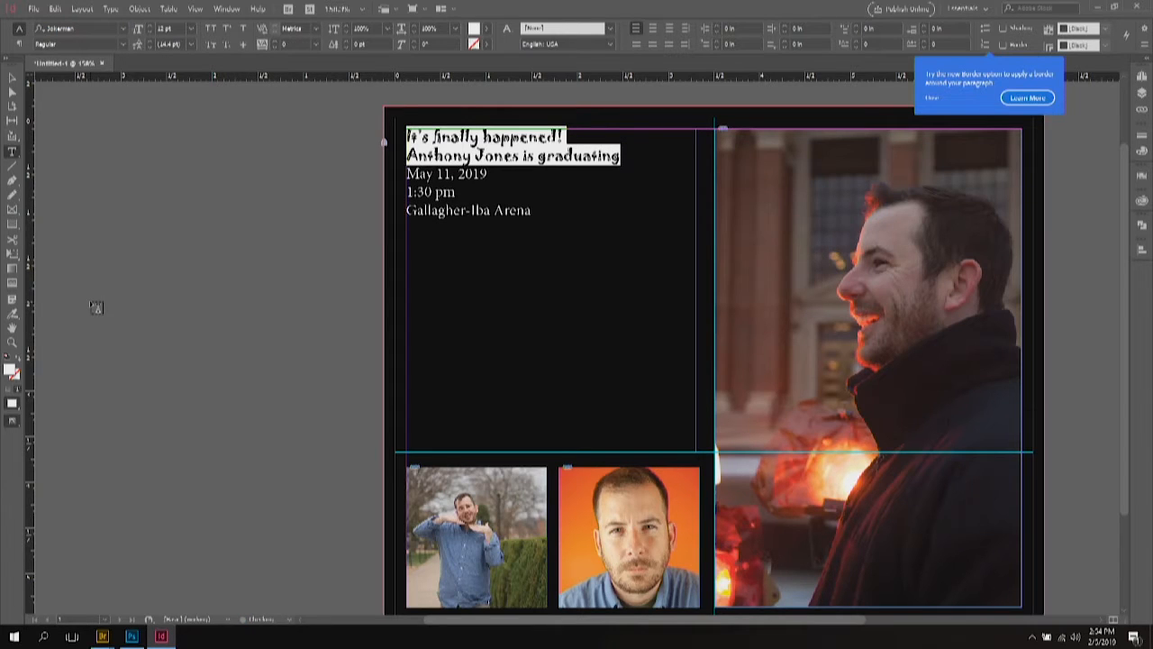
Step: Increase the heading's font size and change its font to Arial Rounded MT Bold
left_click(153, 29)
left_click(153, 29)
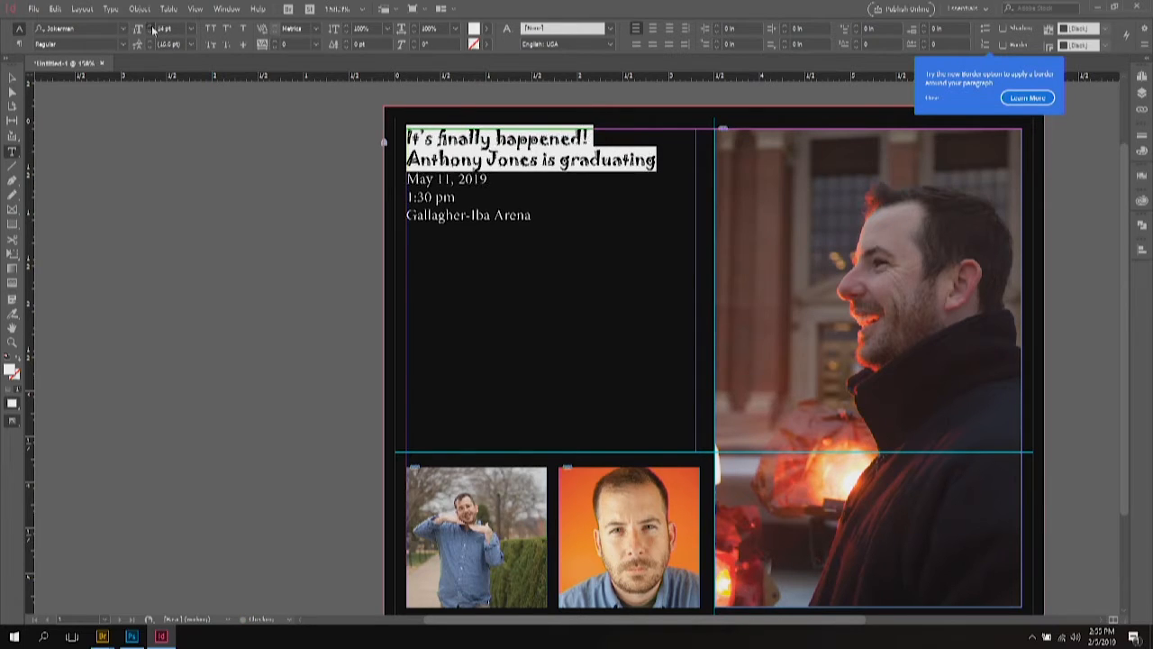
left_click(153, 29)
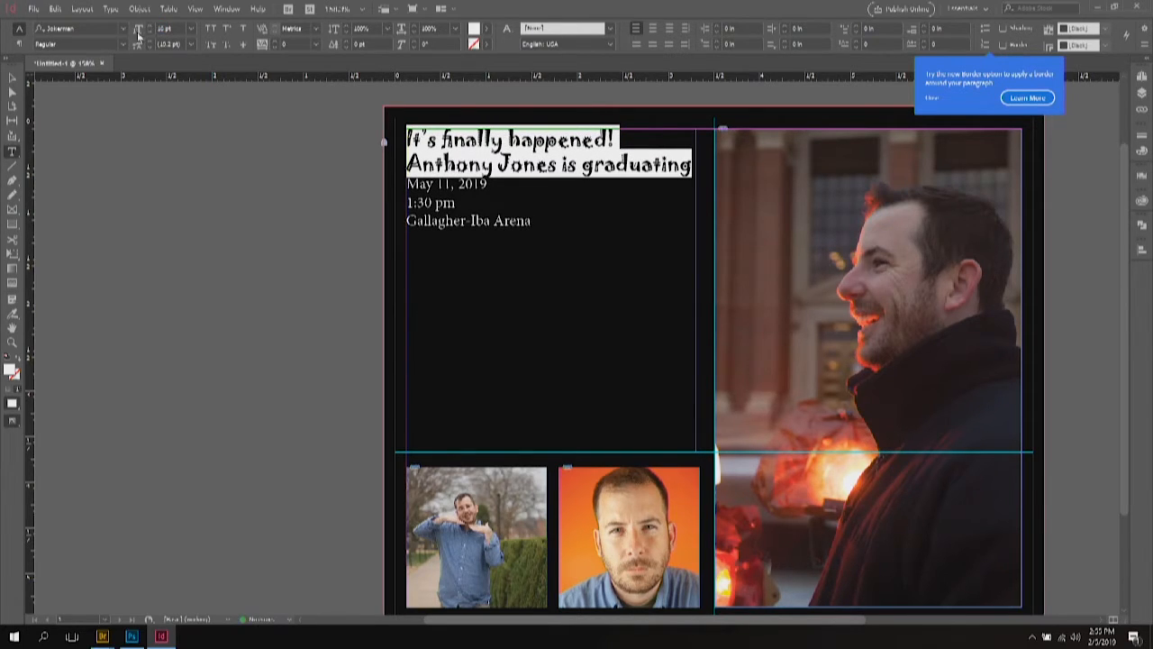
left_click(122, 29)
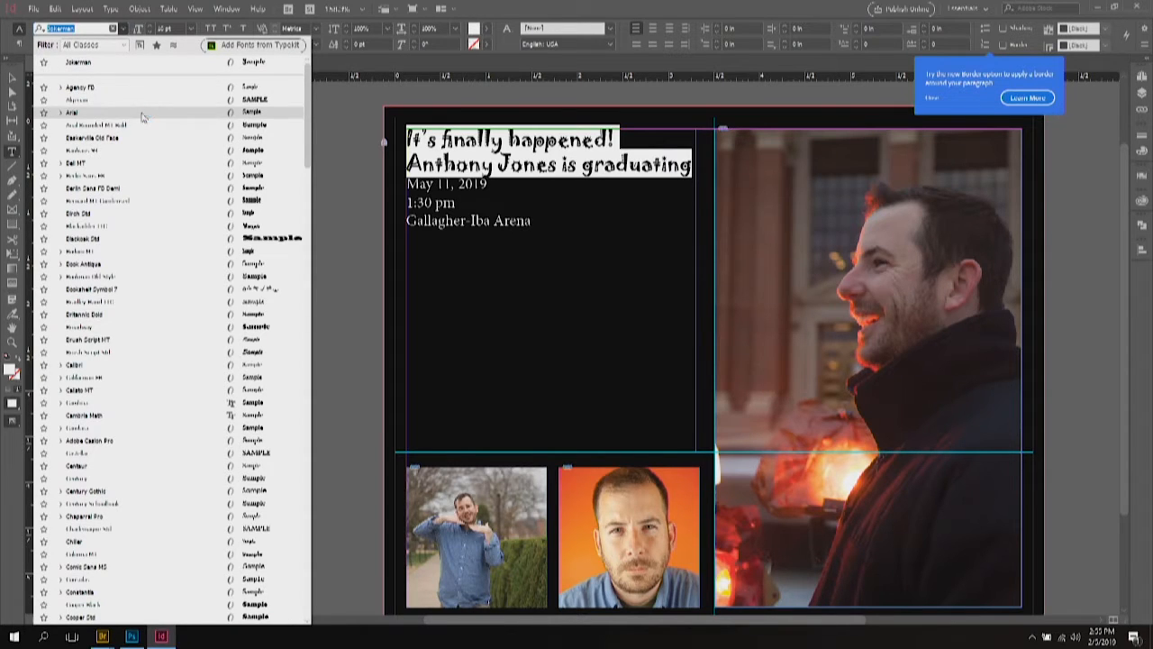
left_click(144, 123)
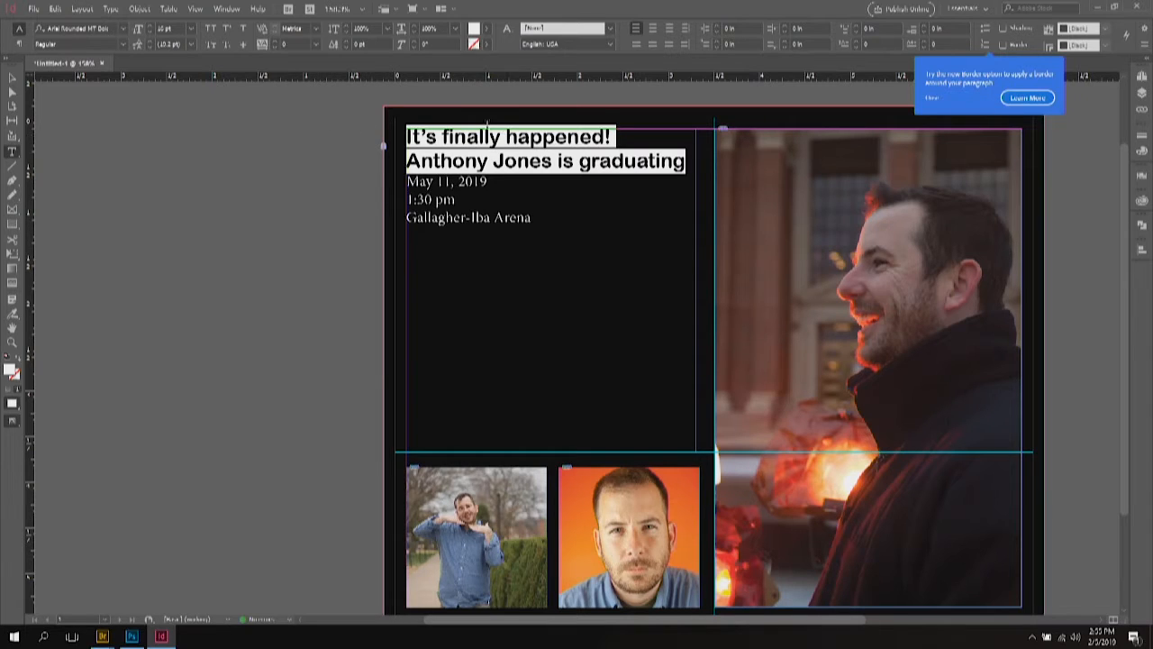
Step: Enlarge the first line 'It's finally happened!' to 22 pt, then reselect both heading lines
triple_click(486, 144)
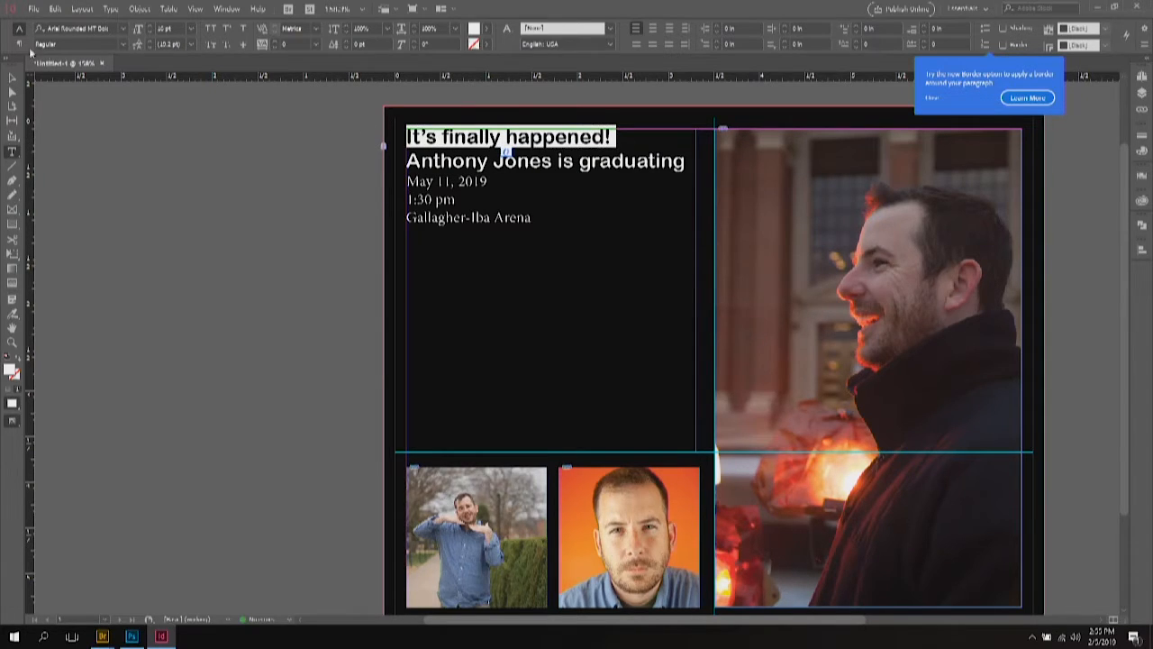
left_click(127, 48)
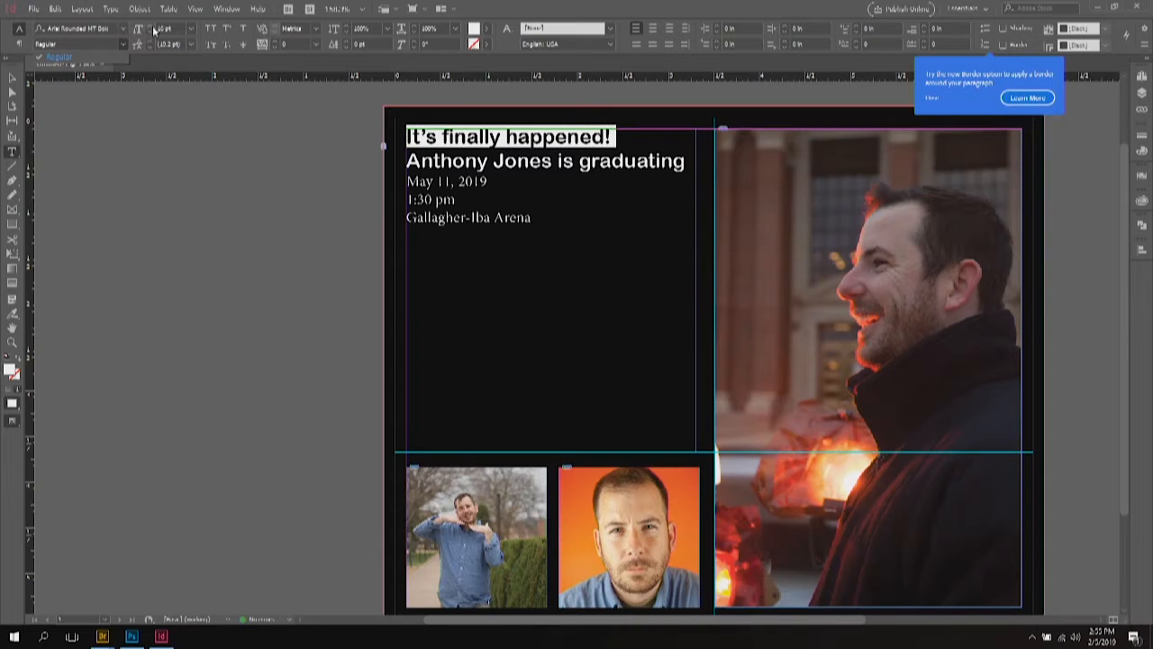
scroll(151, 29, "up", 6)
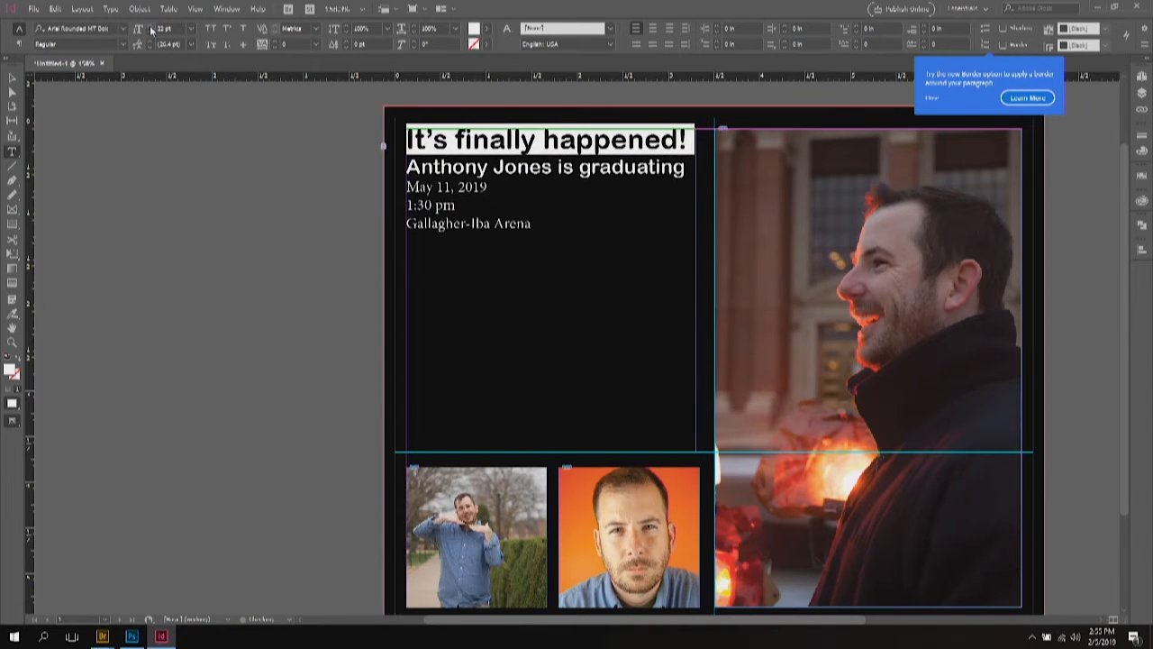
left_click(446, 156)
left_click_drag(686, 170, 381, 144)
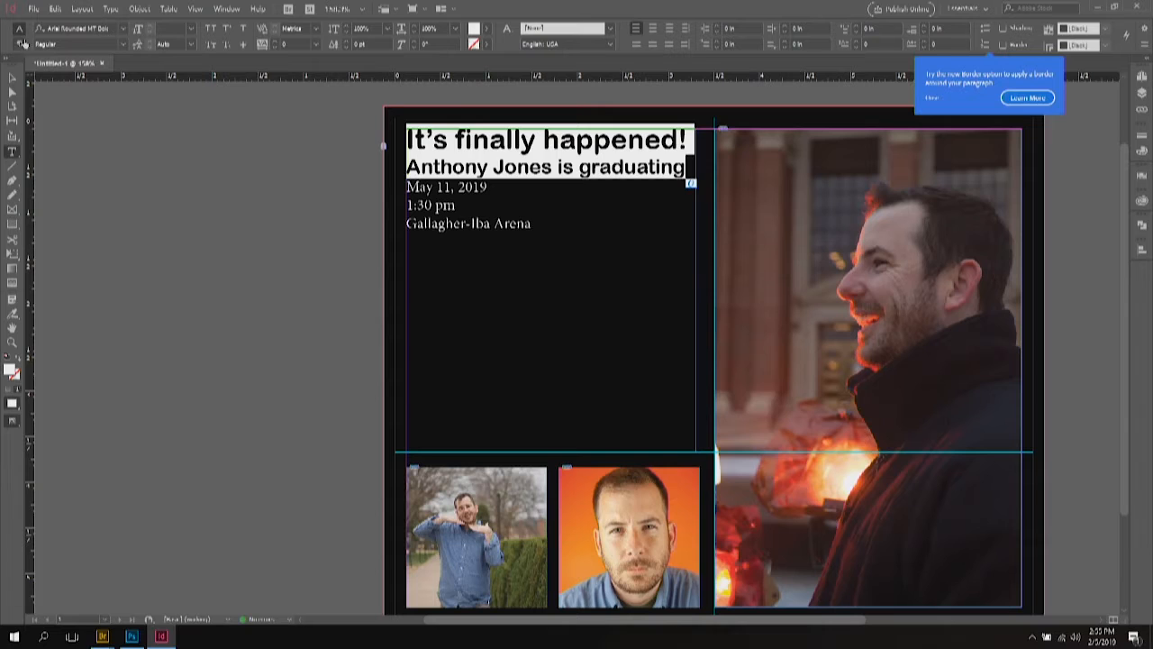
left_click(19, 44)
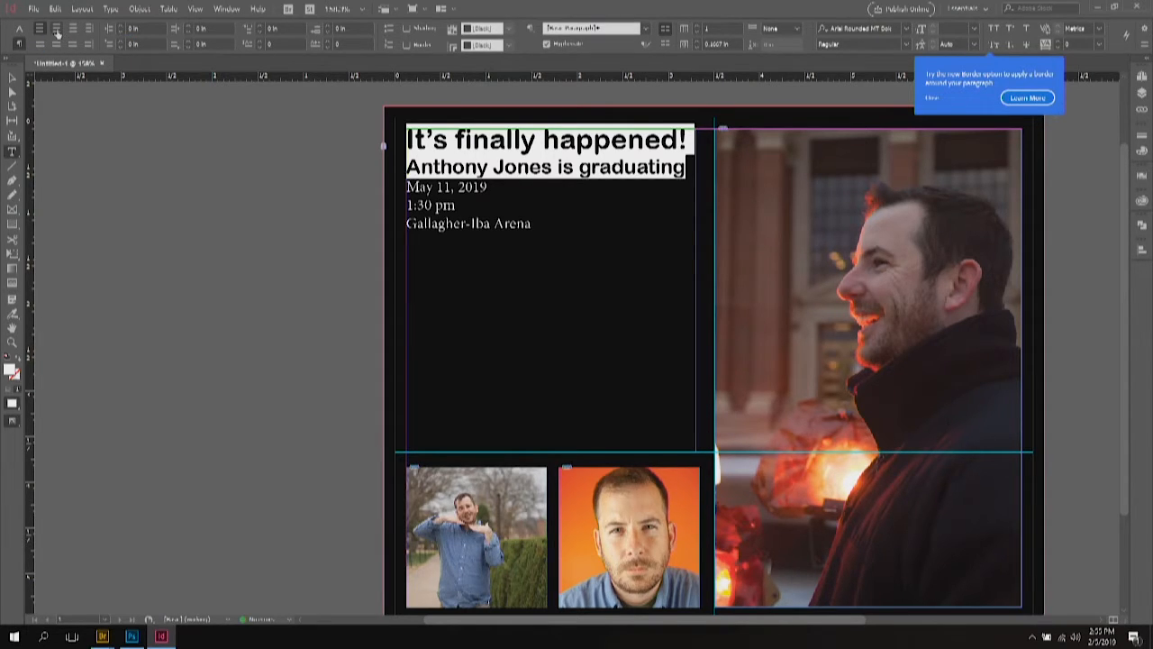
Step: Centre-align both heading lines
left_click(55, 30)
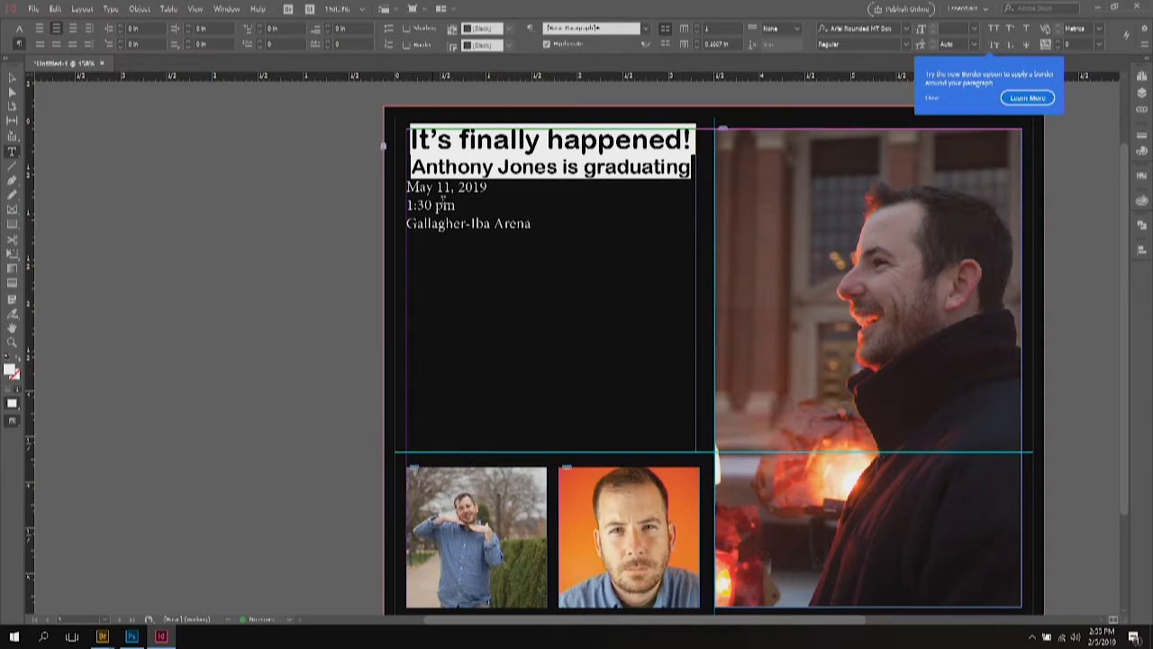
left_click(435, 205)
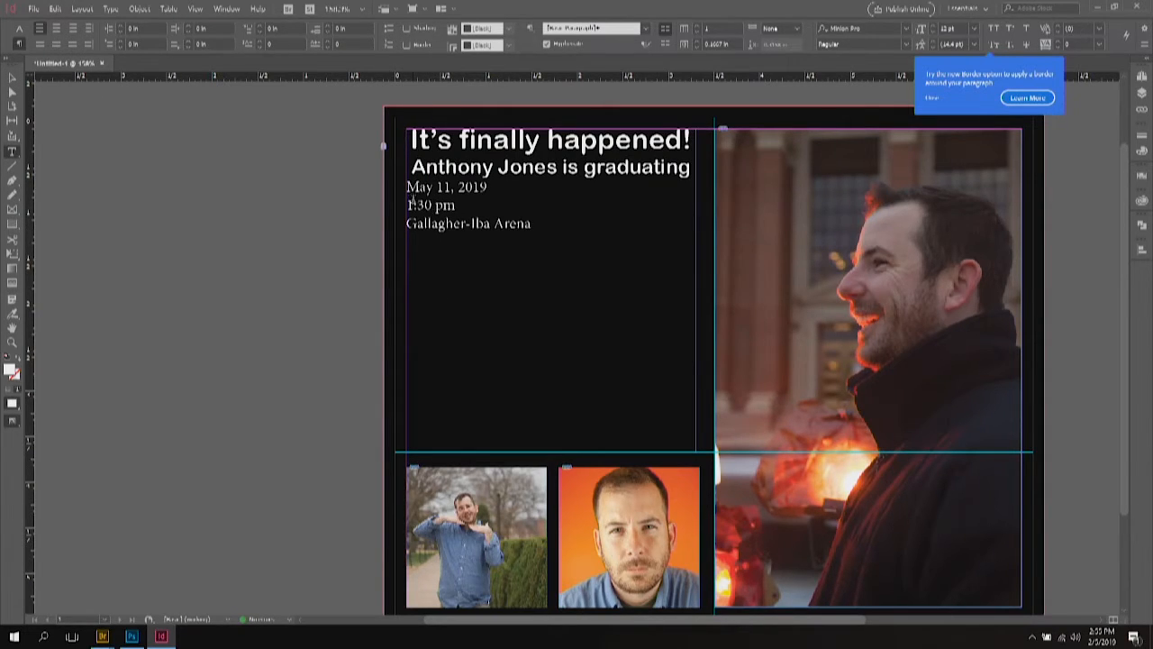
left_click(445, 167)
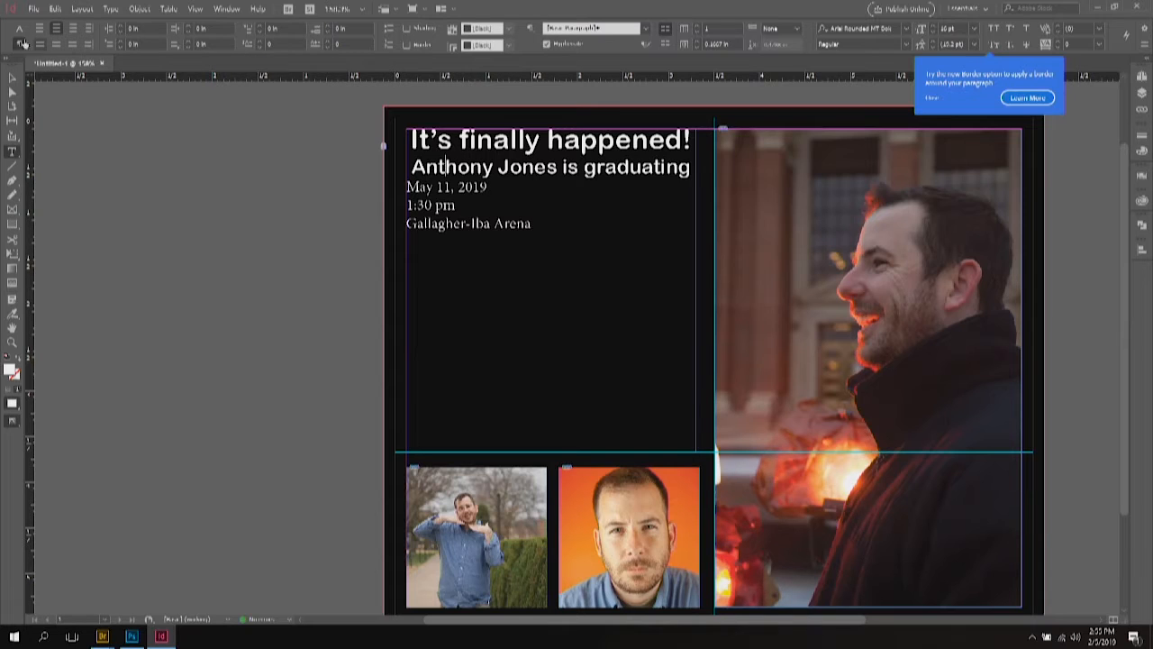
Step: Raise Space After on the second heading line to 0.375 in
left_click(331, 27)
left_click(331, 27)
left_click(331, 27)
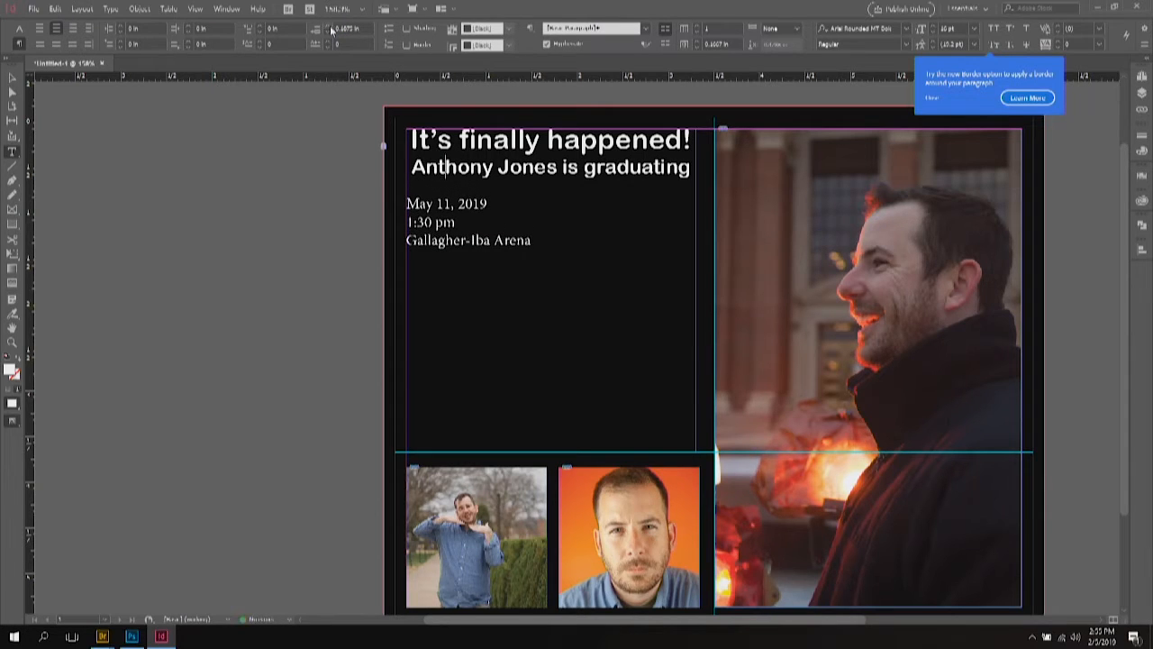
left_click(331, 27)
left_click(330, 28)
left_click(330, 27)
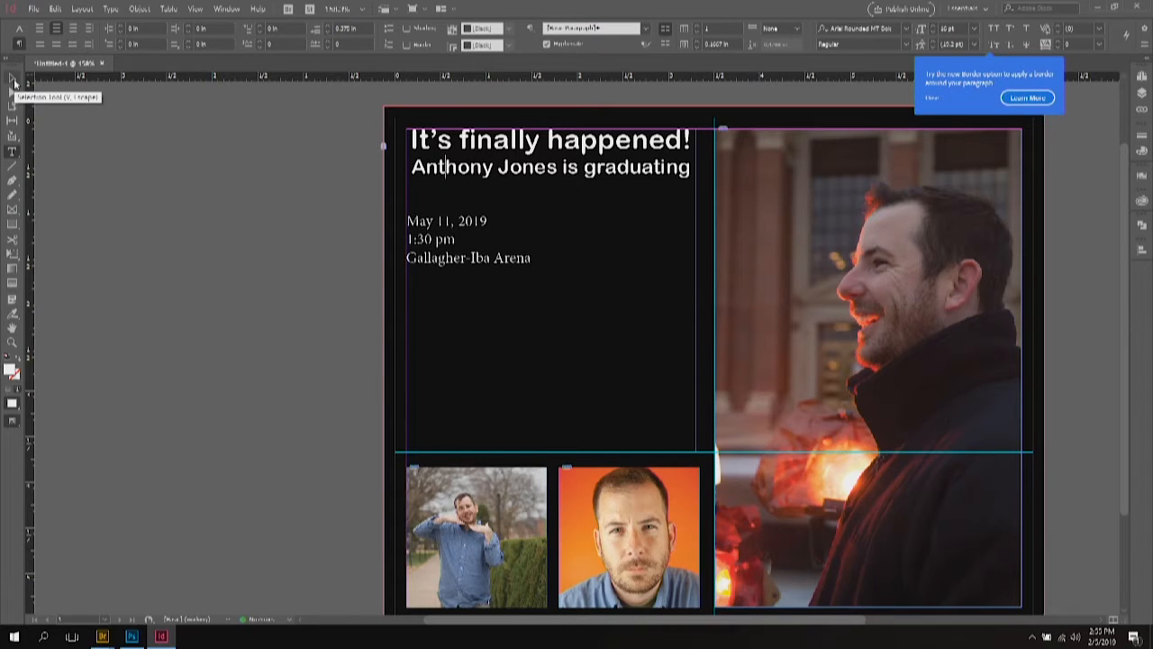
left_click(13, 79)
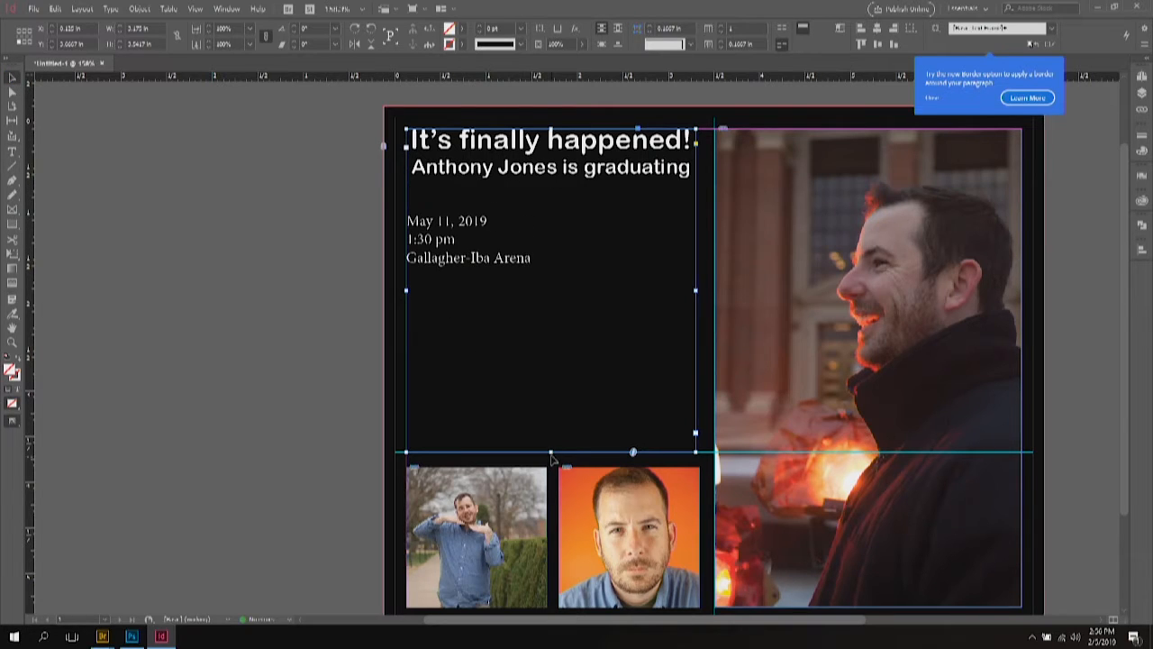
Step: Shrink the heading frame and thread the overflow date, time and venue into a new frame below
left_click_drag(551, 452, 555, 179)
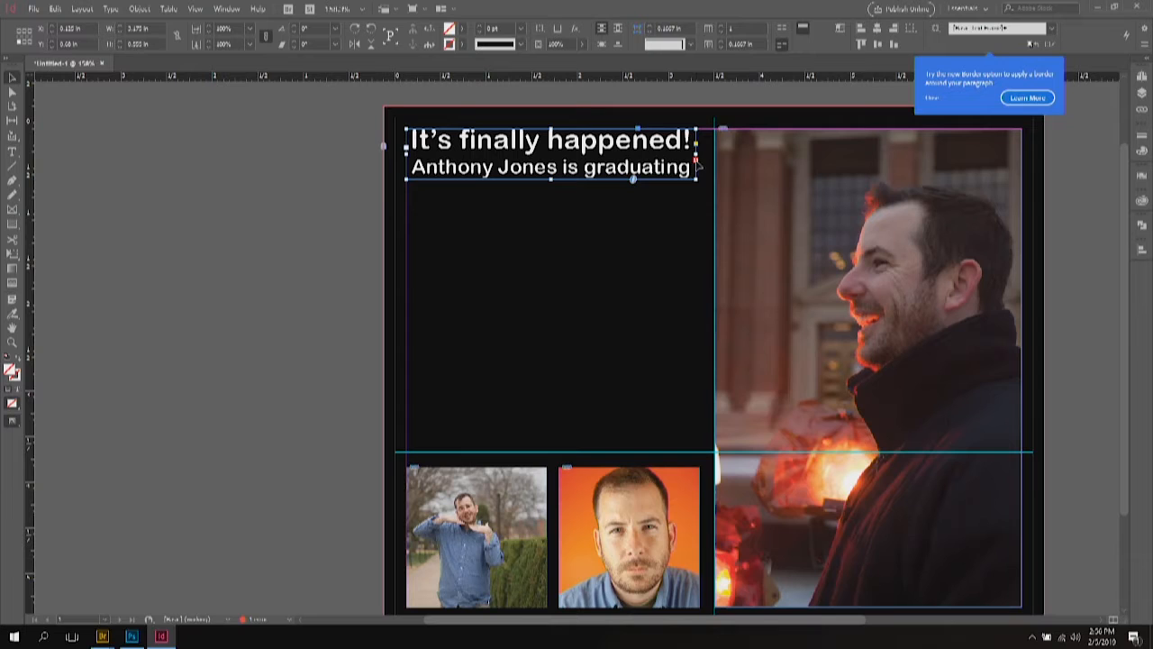
left_click(695, 161)
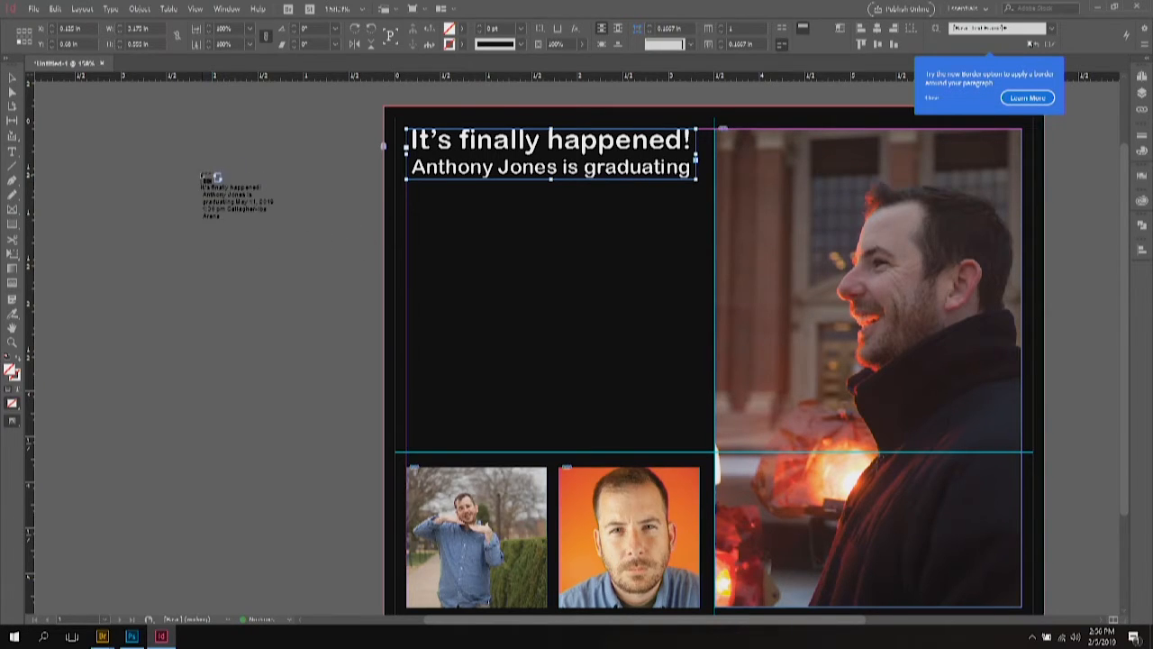
left_click(200, 172)
left_click_drag(232, 217, 438, 279)
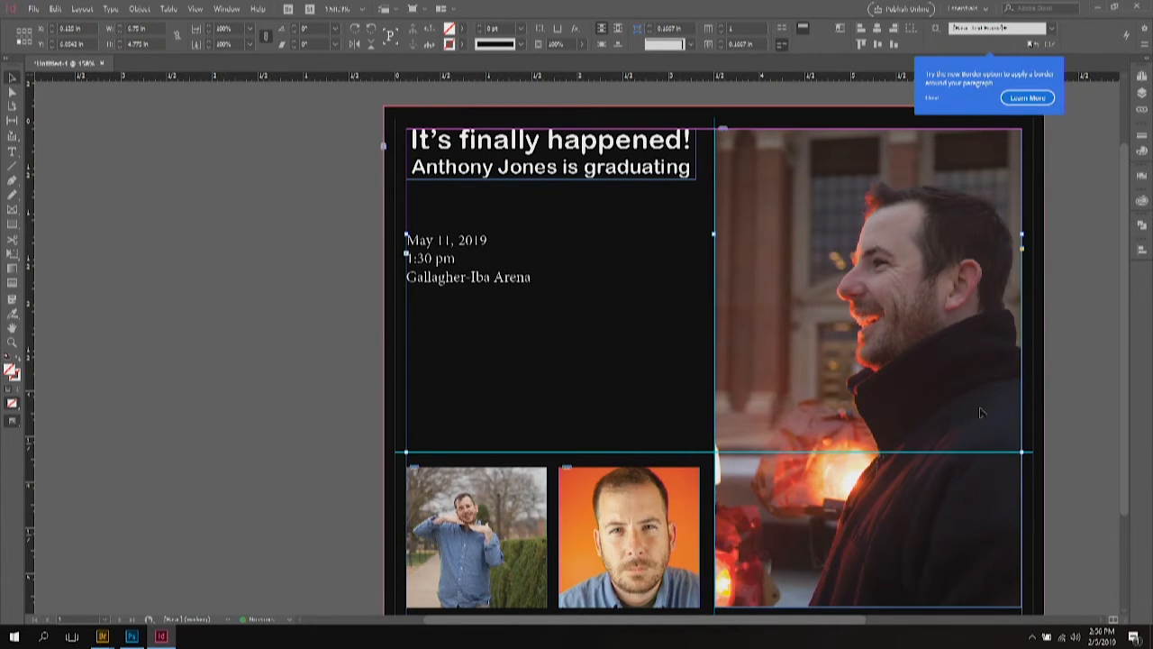
left_click_drag(1024, 451, 547, 385)
Step: Move 'Gallagher-Iba Arena' into its own frame beside the date and time frame
scroll(487, 541, "down", 2)
left_click_drag(480, 581, 477, 189)
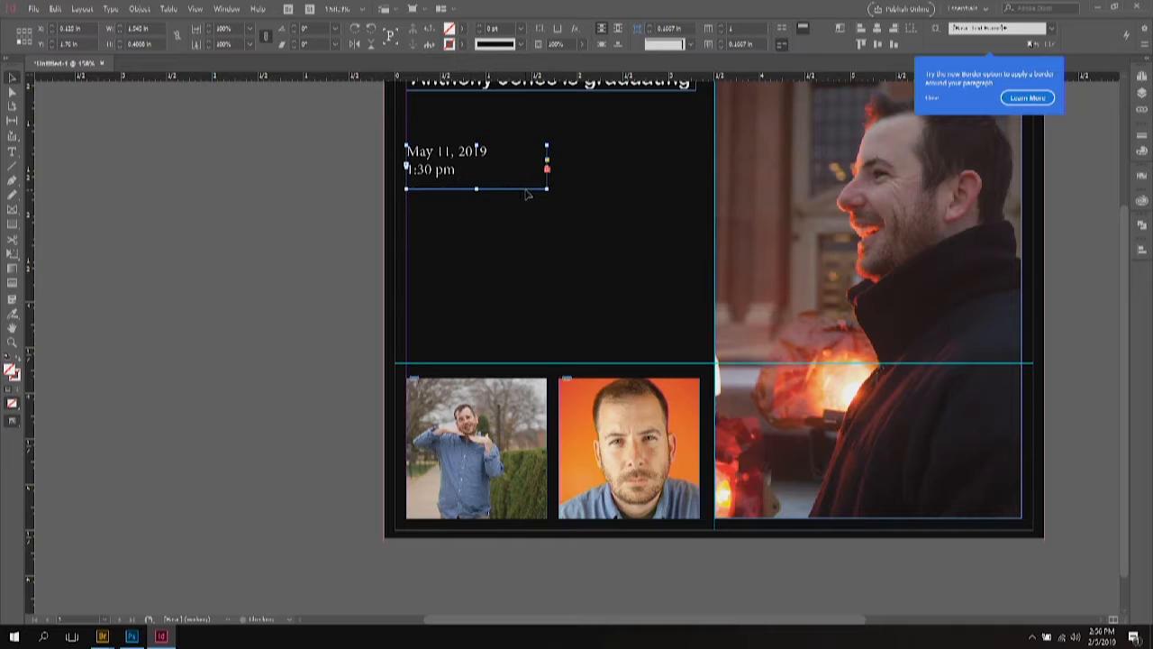
left_click(546, 170)
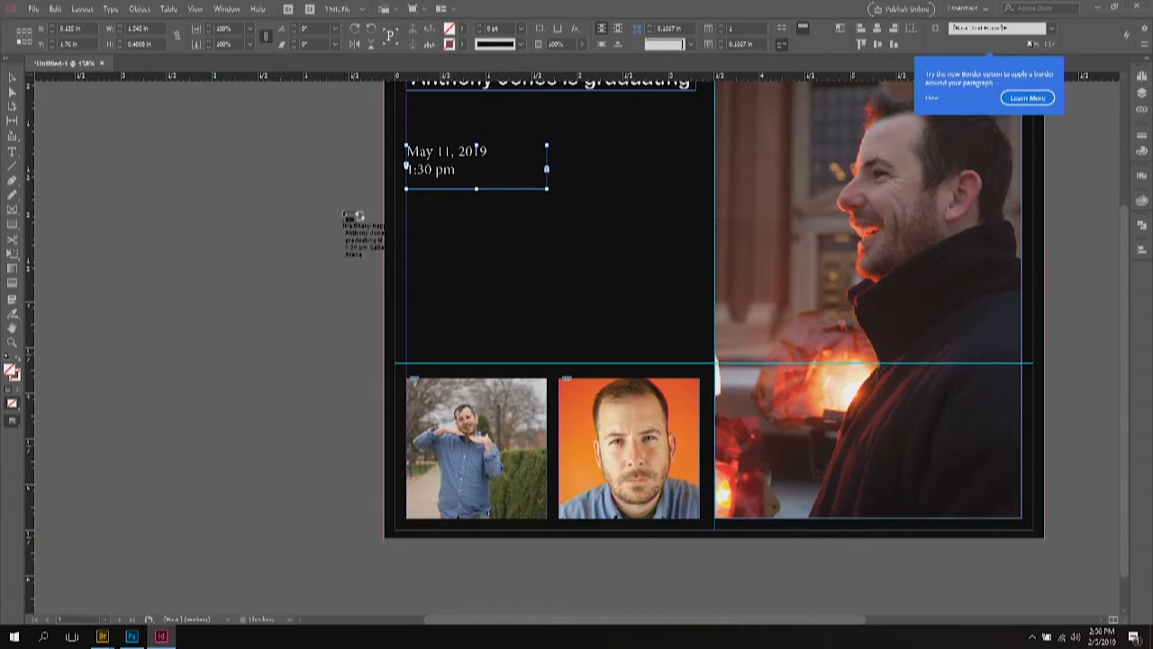
left_click_drag(282, 217, 898, 518)
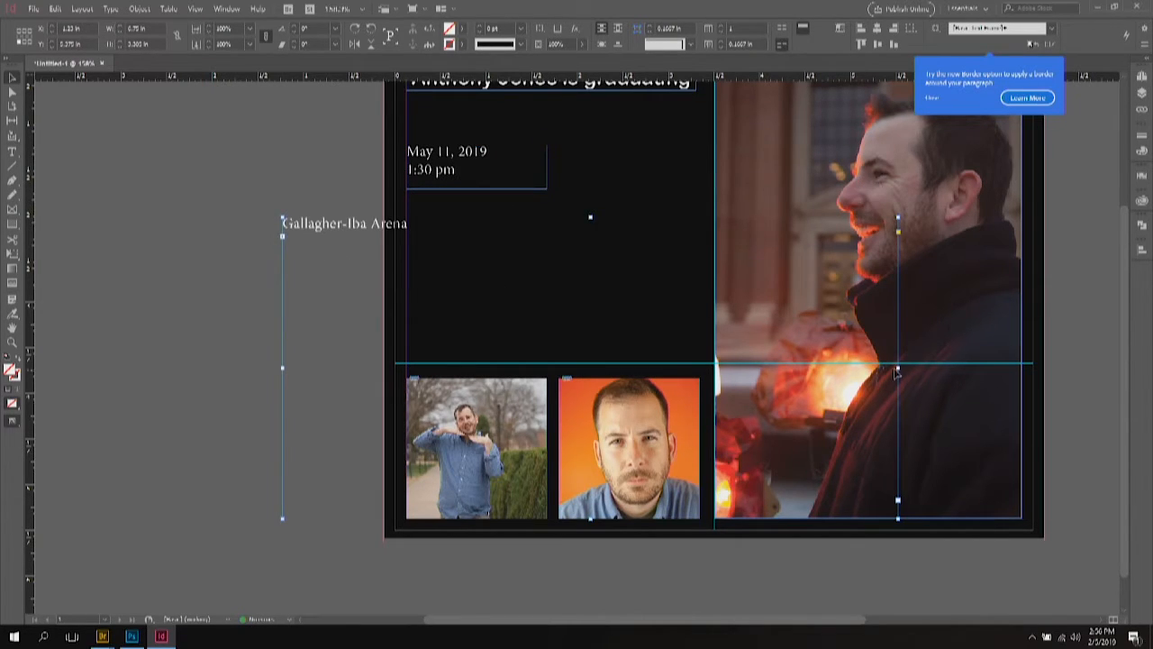
left_click_drag(898, 367, 437, 364)
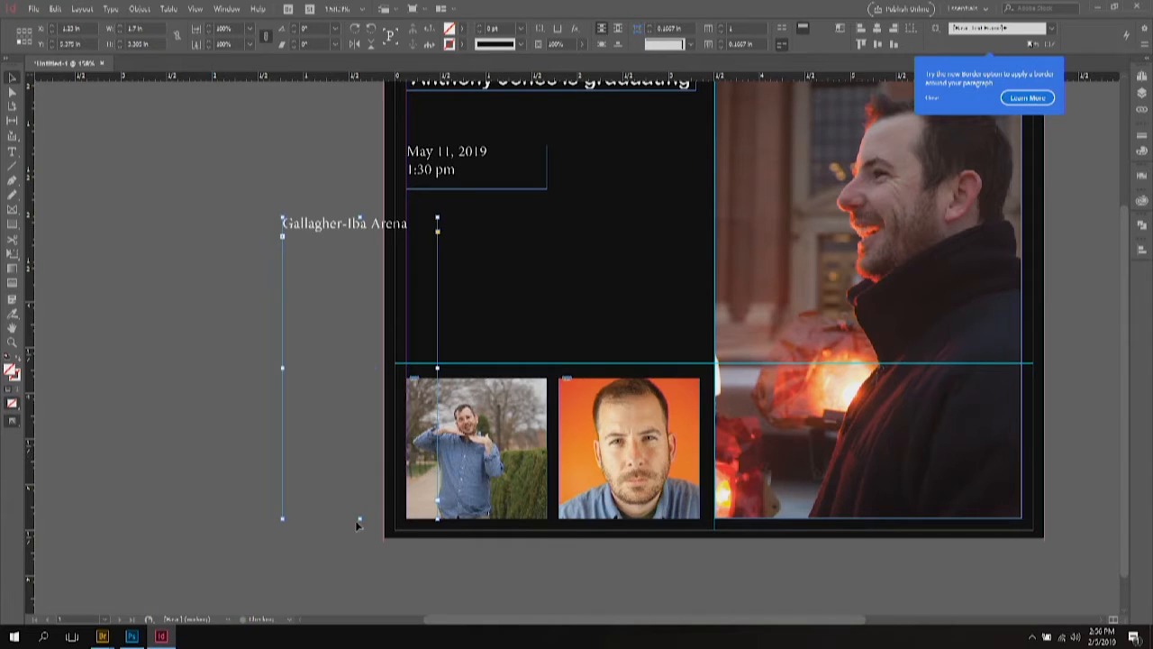
left_click_drag(361, 520, 360, 318)
left_click_drag(319, 237, 595, 164)
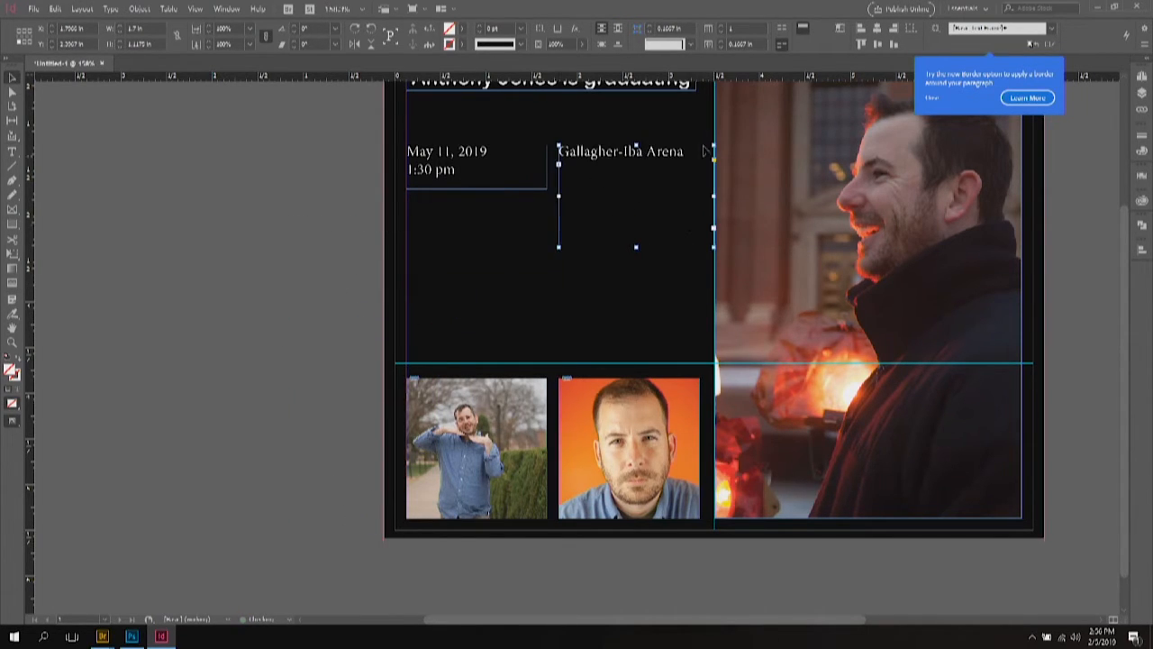
double_click(649, 151)
Step: Break 'Arena' onto its own line and enlarge the date, time and venue text one step
key("Return")
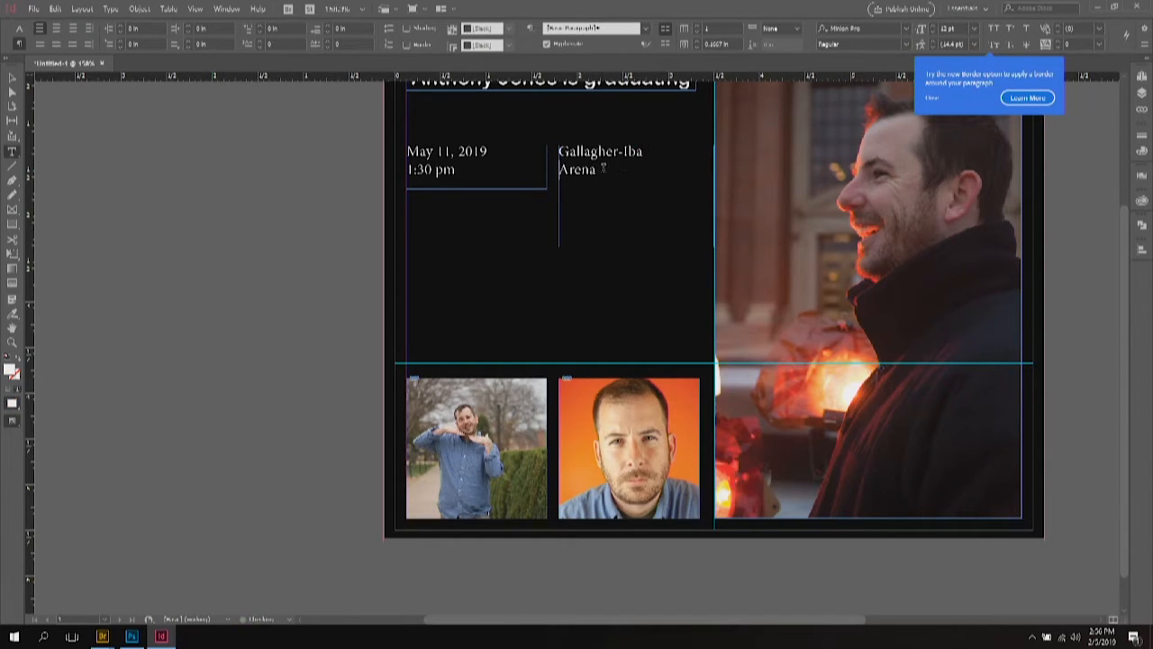
left_click_drag(598, 172, 374, 156)
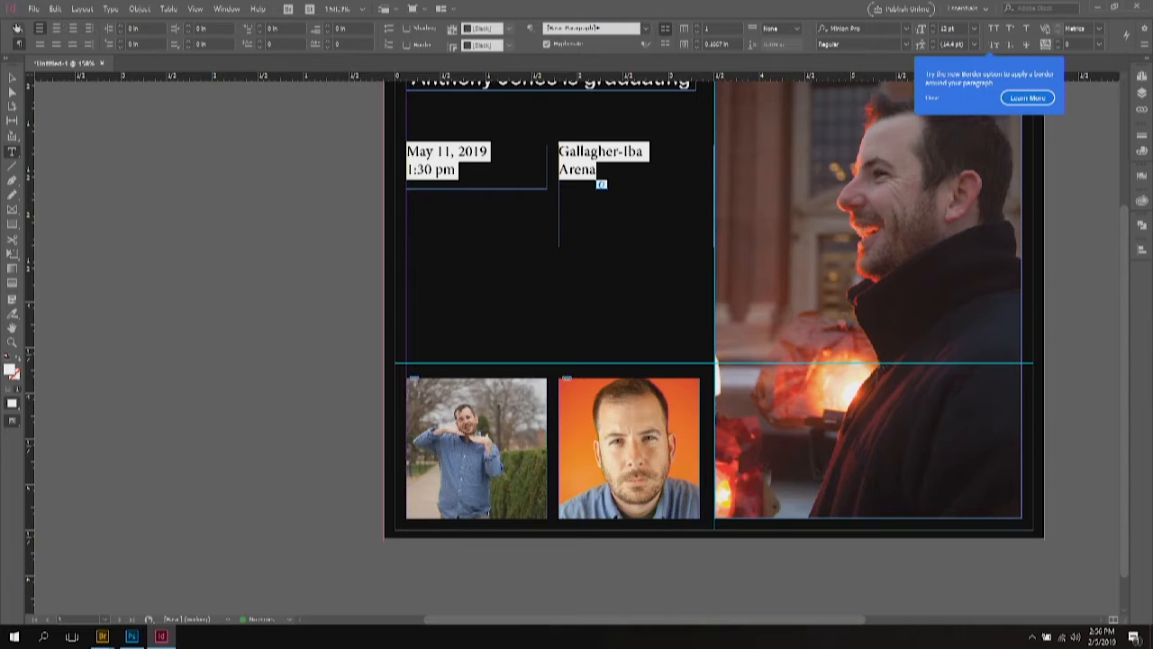
left_click(19, 28)
left_click(151, 28)
left_click(486, 231)
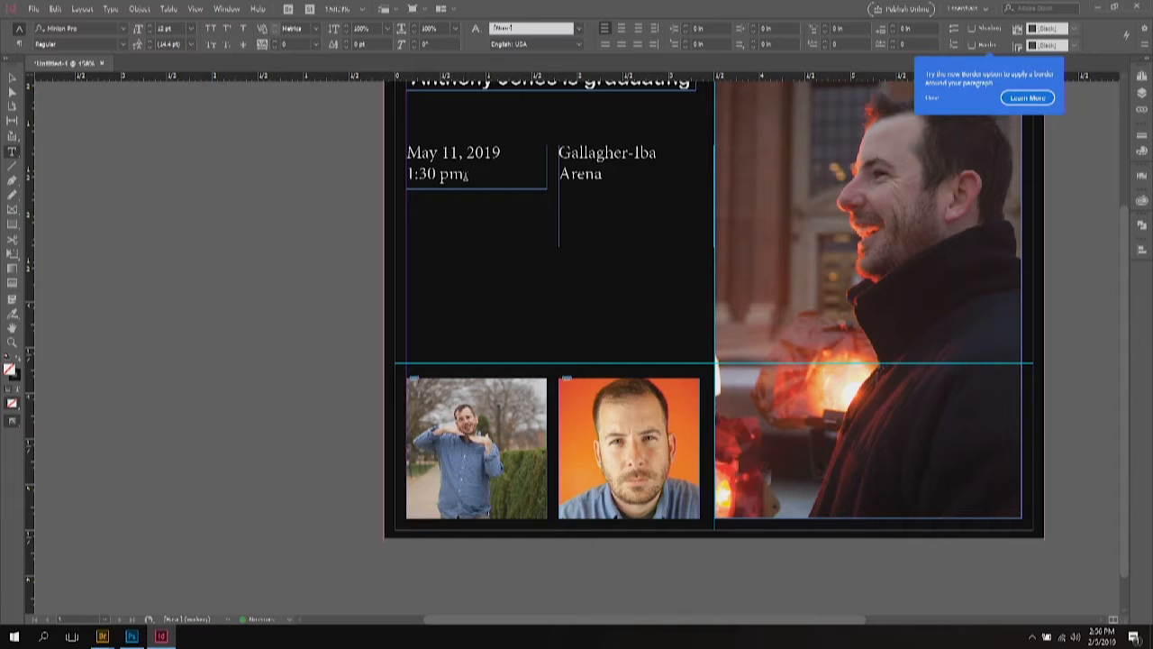
Step: Right-align the 'May 11, 2019' and '1:30 pm' lines
left_click_drag(466, 173, 343, 63)
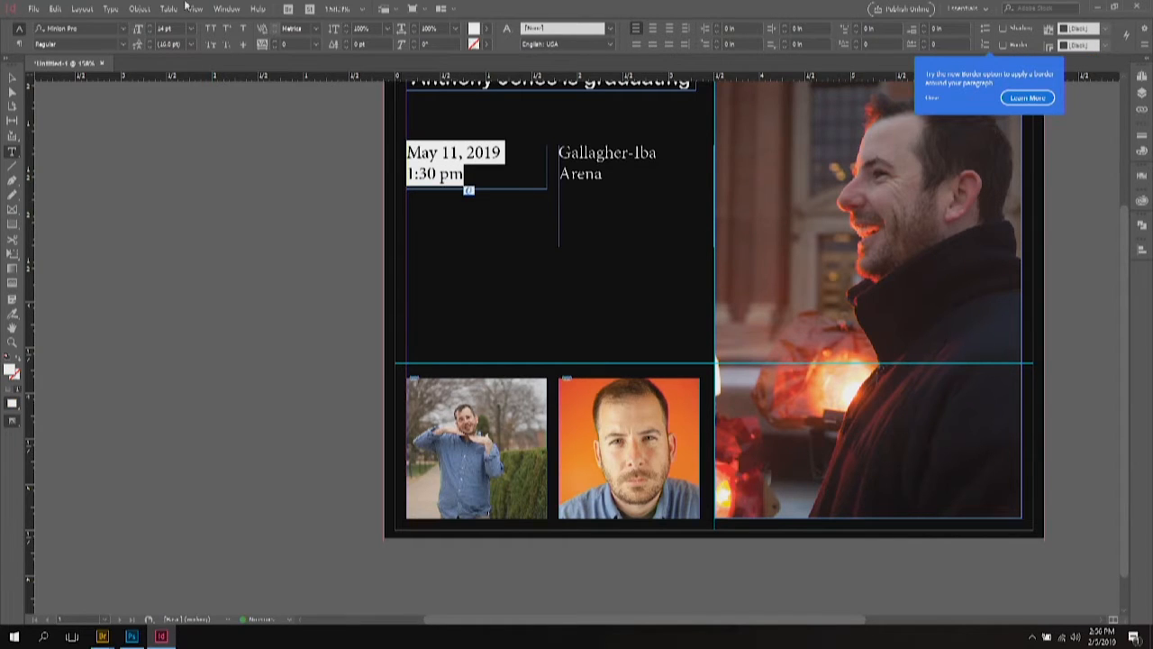
left_click(19, 45)
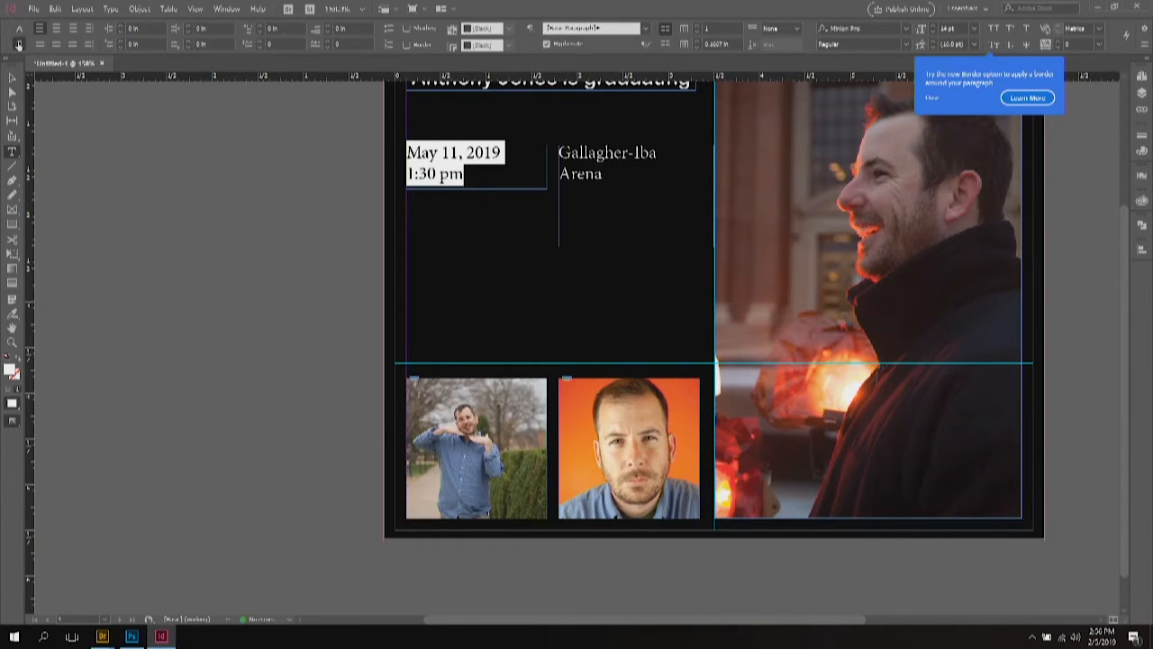
left_click(72, 30)
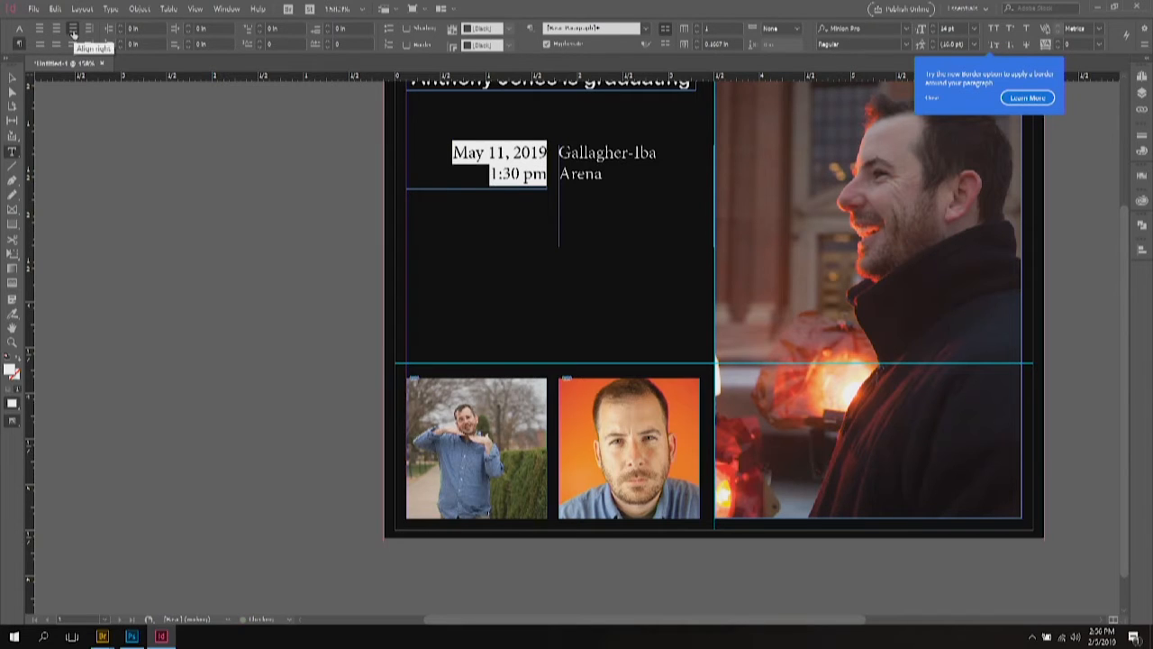
left_click(19, 29)
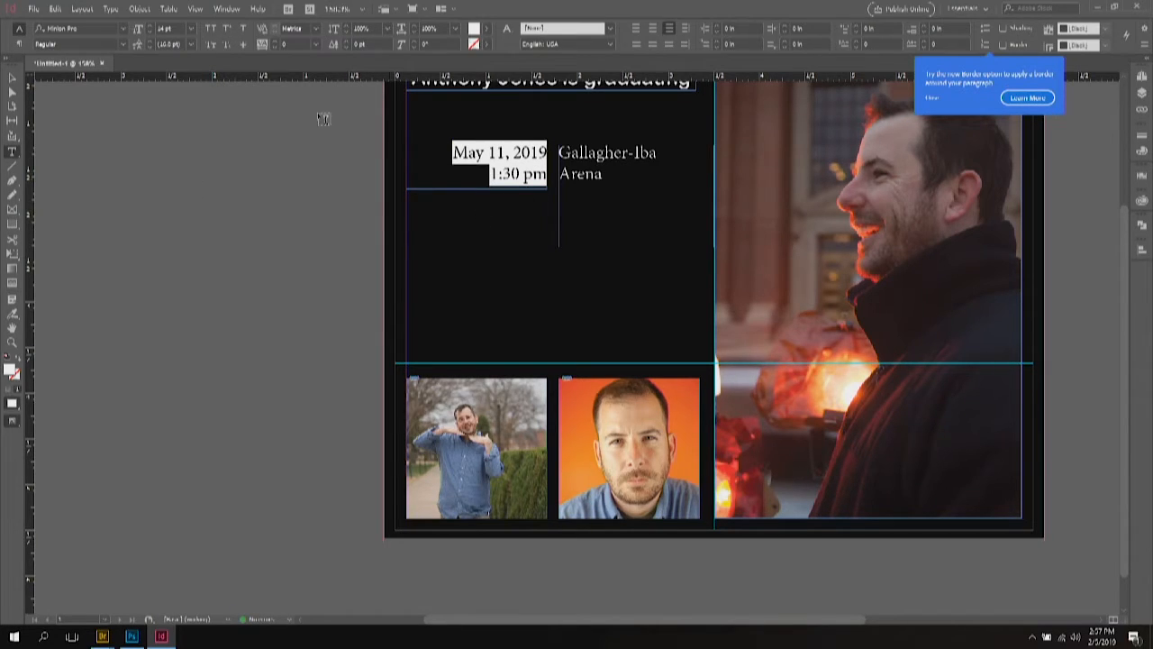
left_click(93, 132)
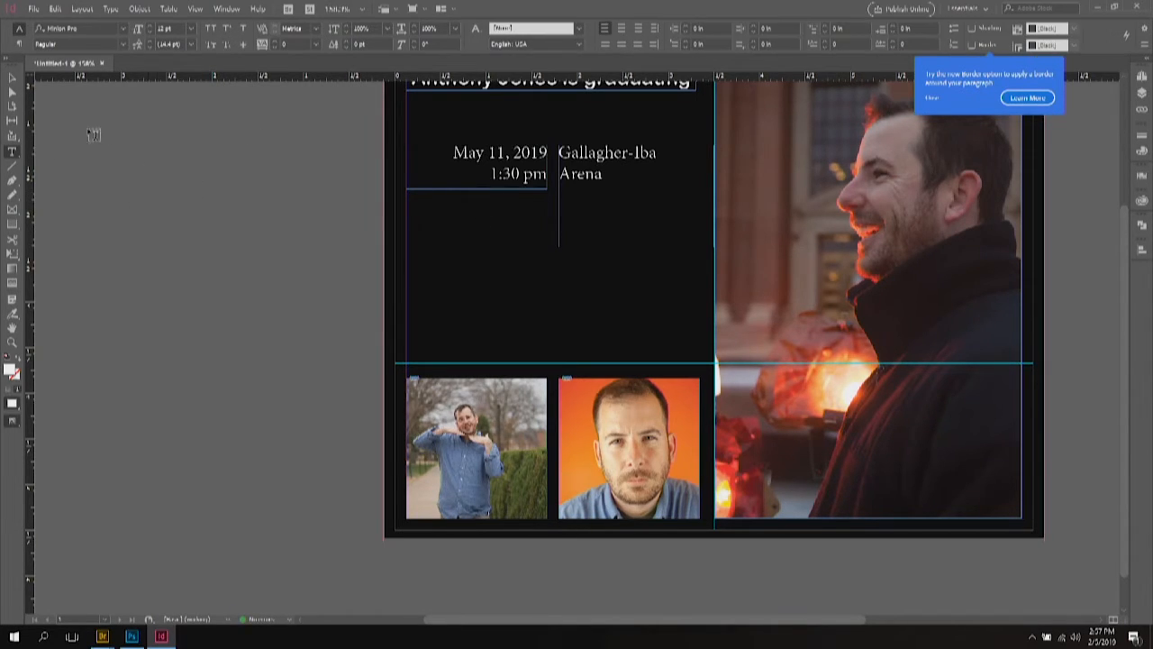
left_click(12, 168)
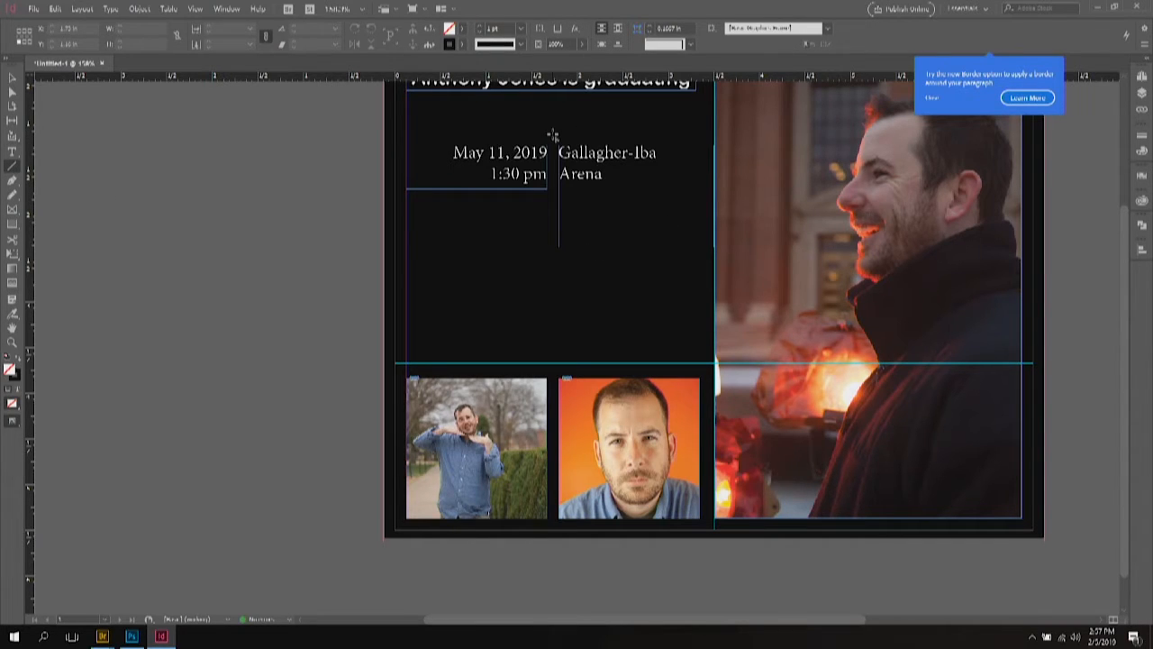
Step: Draw a vertical divider between the date and venue text with a 3 pt white (Paper) stroke
left_click_drag(553, 135, 556, 235)
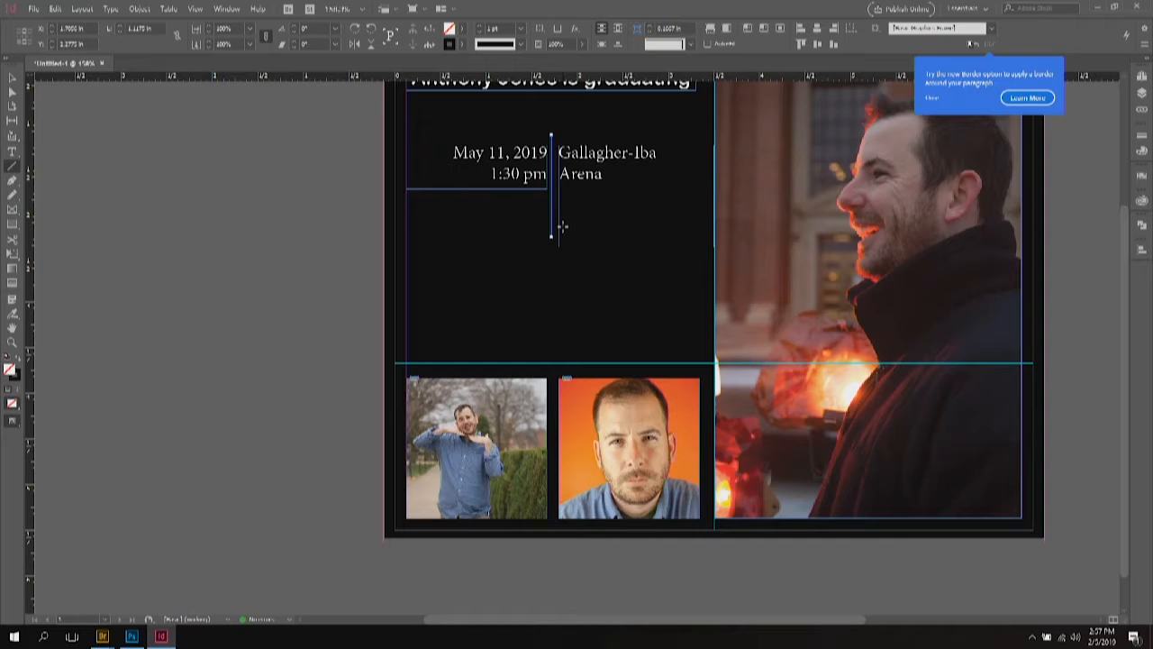
left_click(1141, 136)
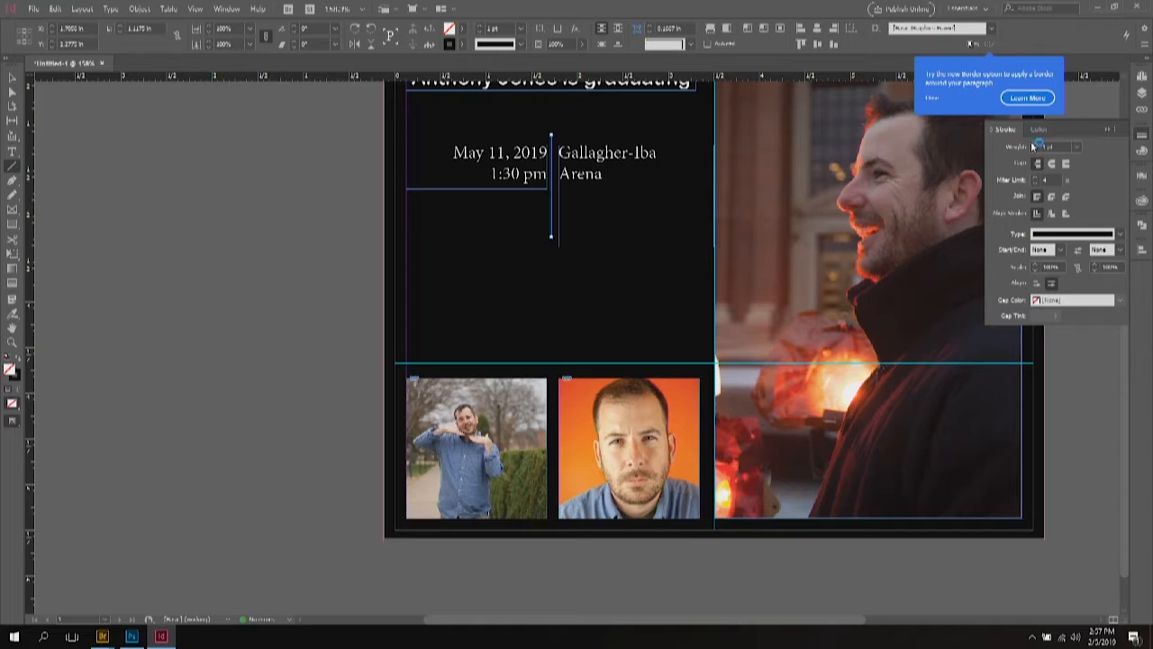
left_click(1038, 146)
left_click(1038, 147)
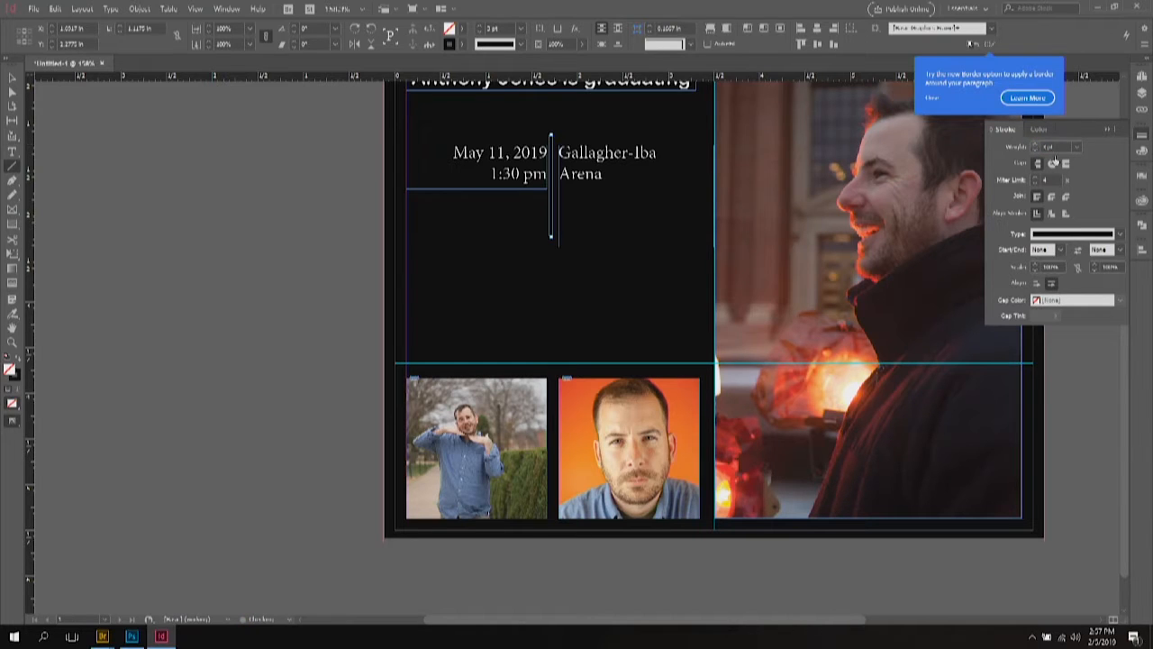
left_click(1143, 178)
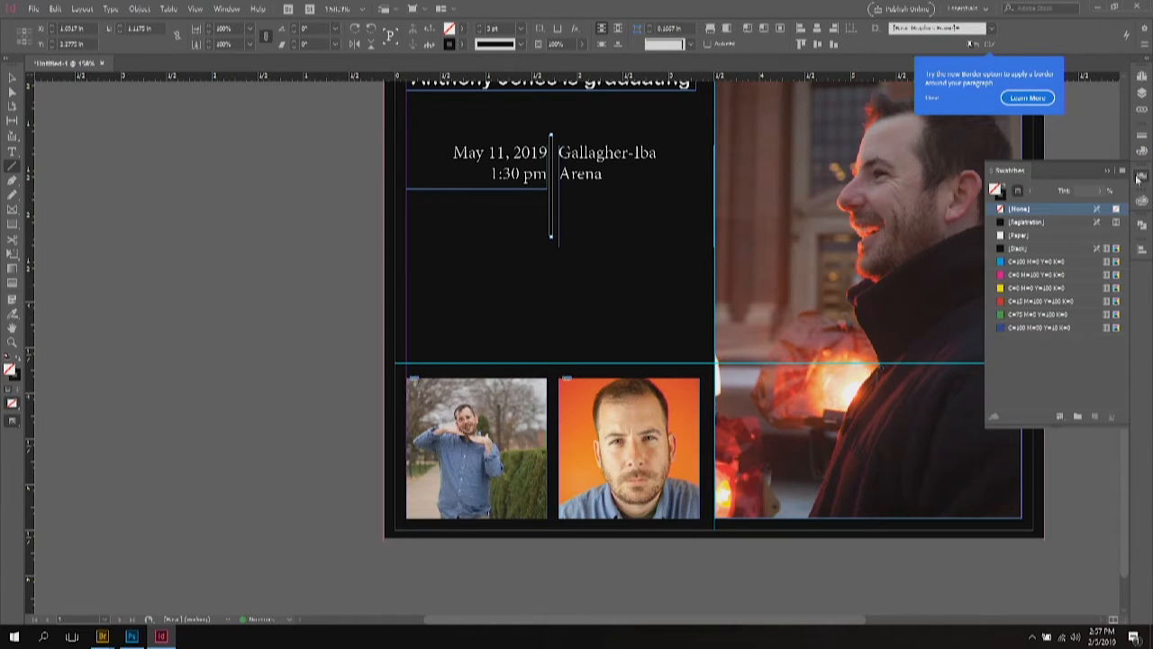
left_click(1003, 236)
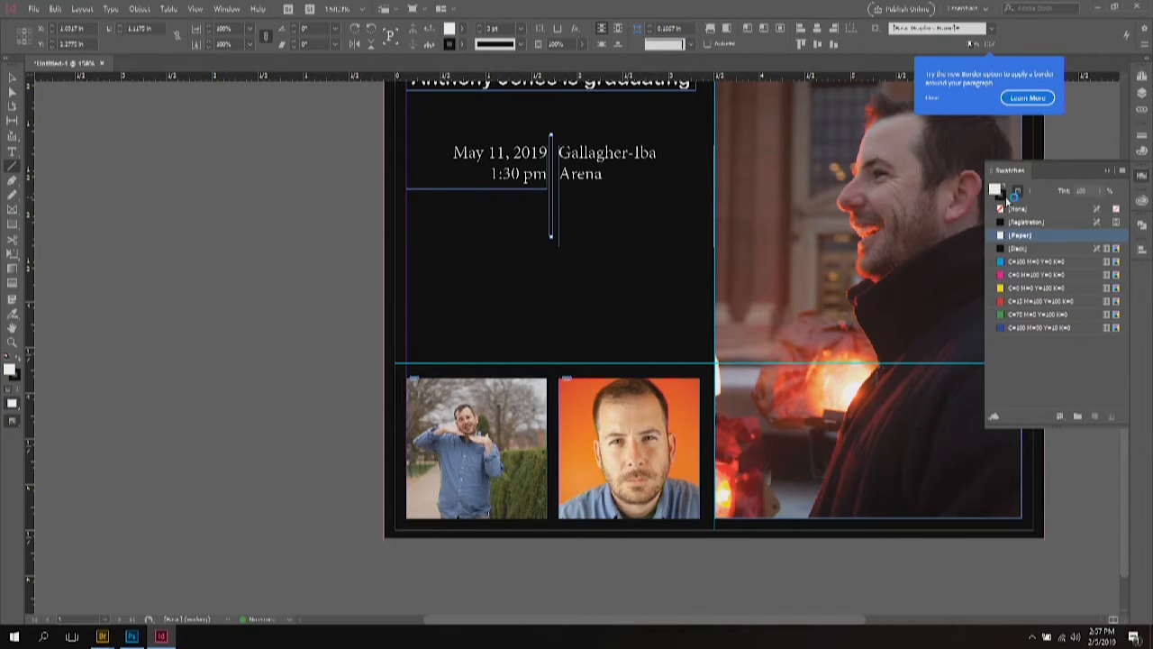
left_click(1002, 246)
left_click(399, 267)
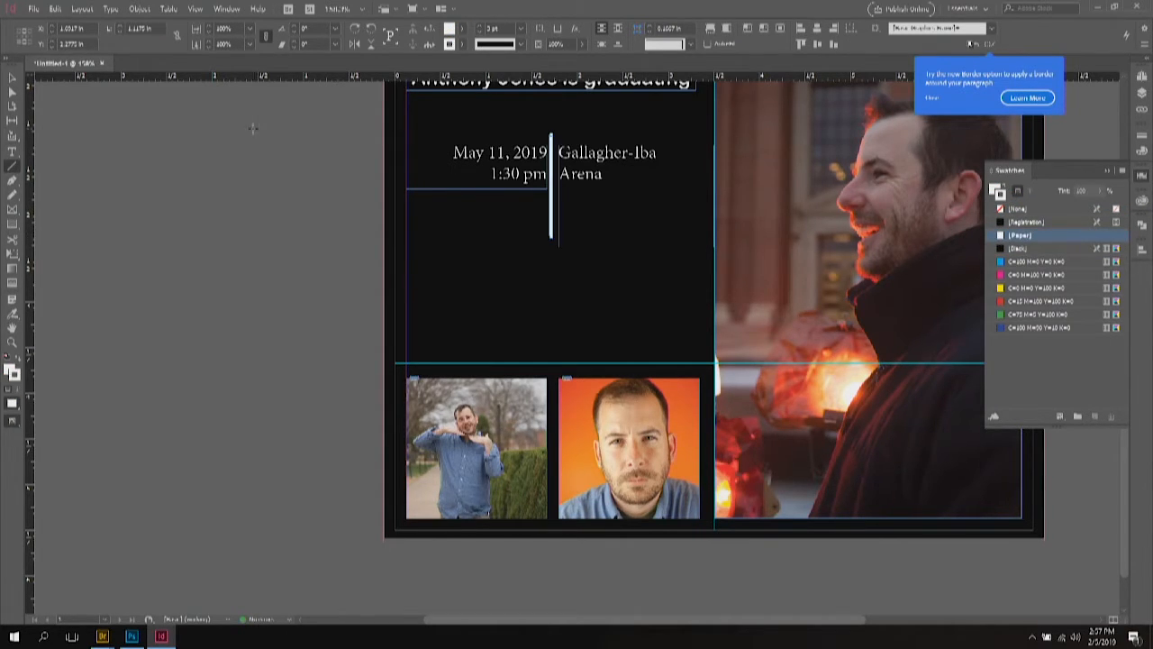
Step: Shorten the venue frame, the date frame and the divider line to matching heights
left_click(13, 77)
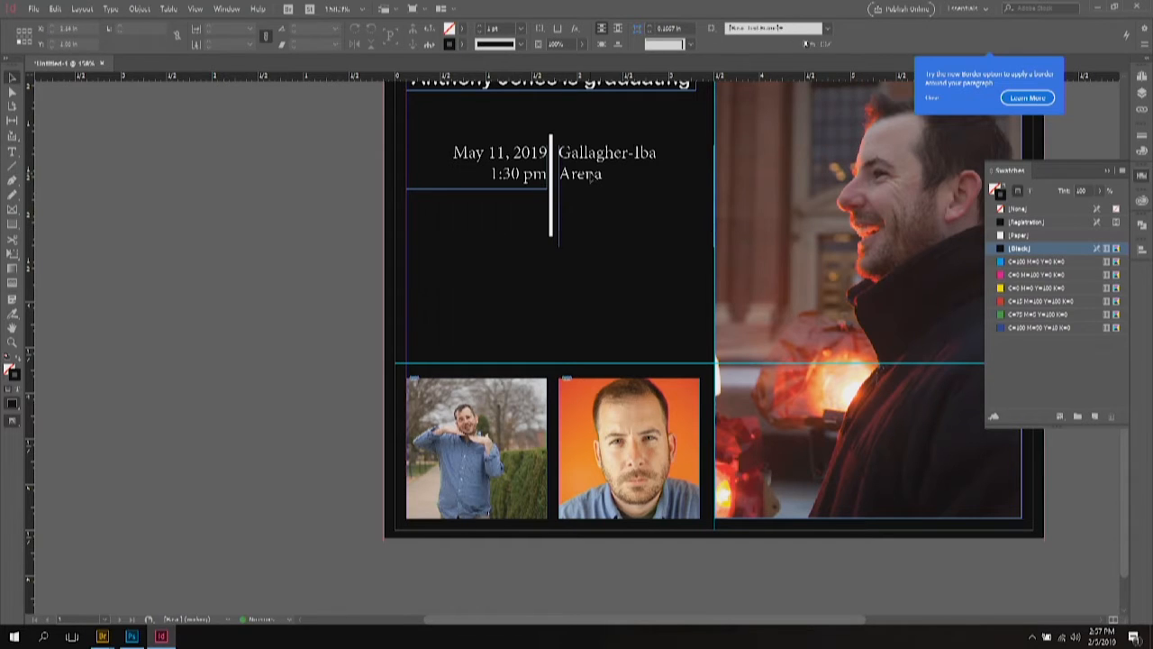
left_click(634, 247)
left_click_drag(637, 247, 632, 185)
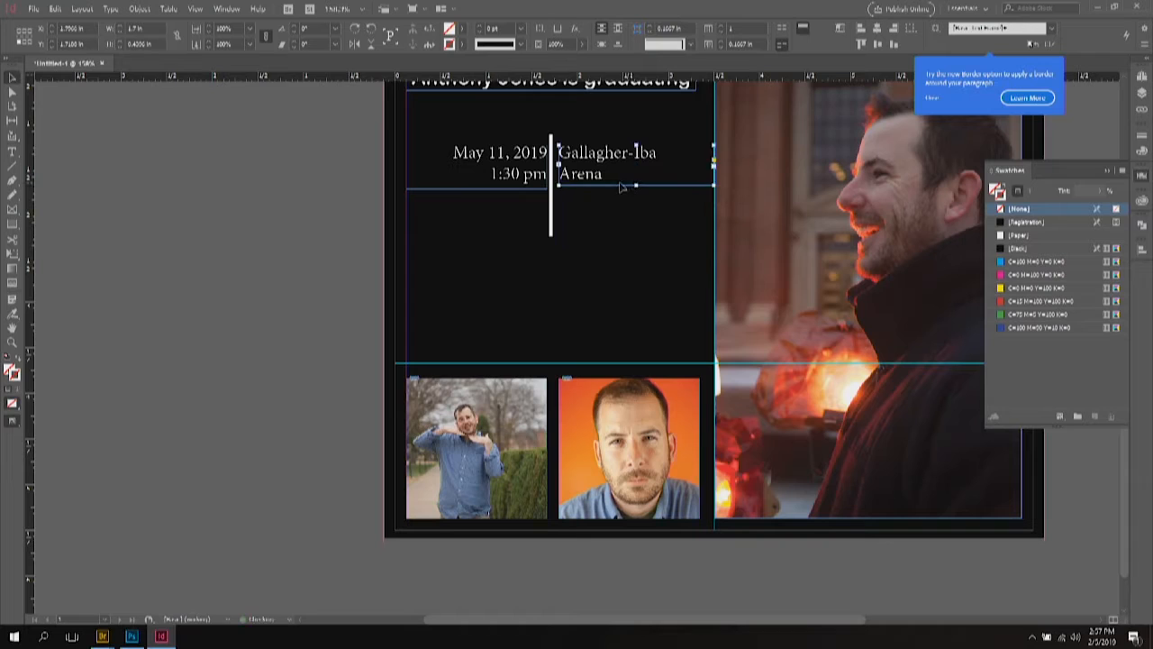
left_click(509, 173)
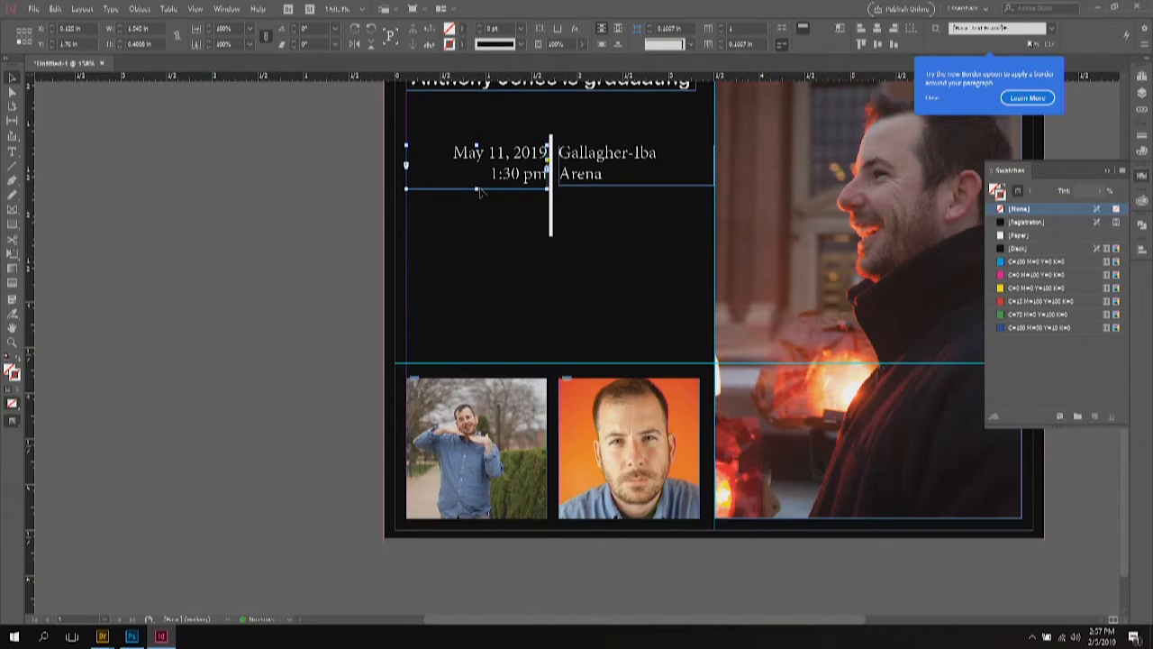
left_click_drag(477, 189, 477, 185)
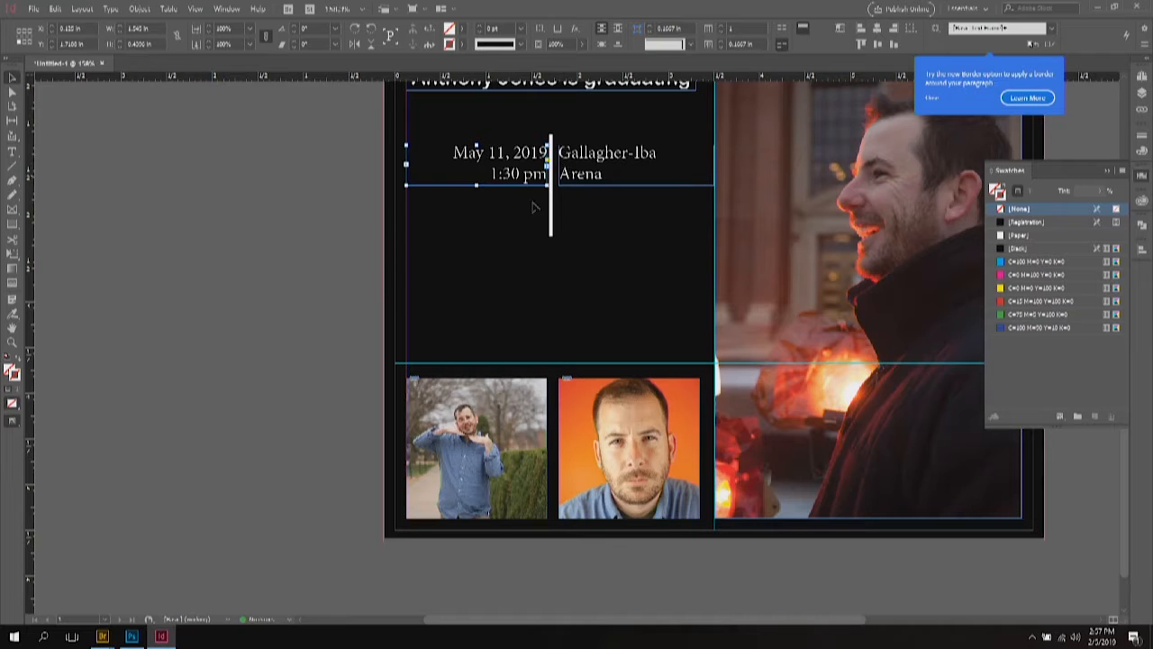
left_click(551, 232)
left_click_drag(551, 236, 552, 200)
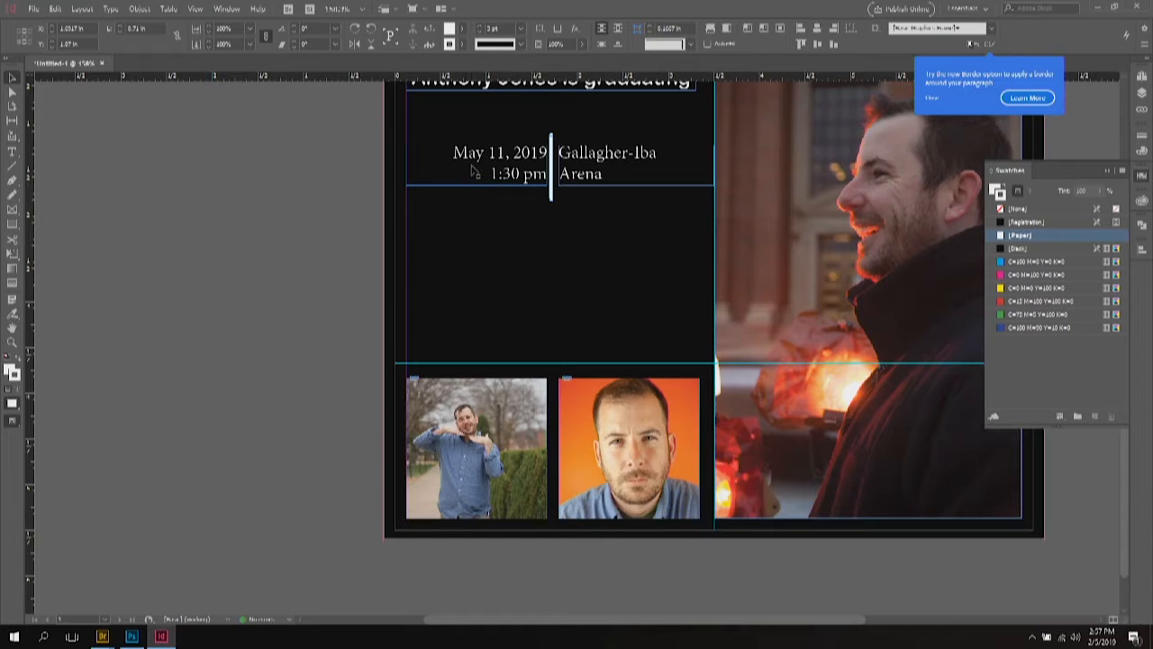
Step: Align the date and venue frames on their vertical centres and move the block down toward the photos
left_click(545, 162)
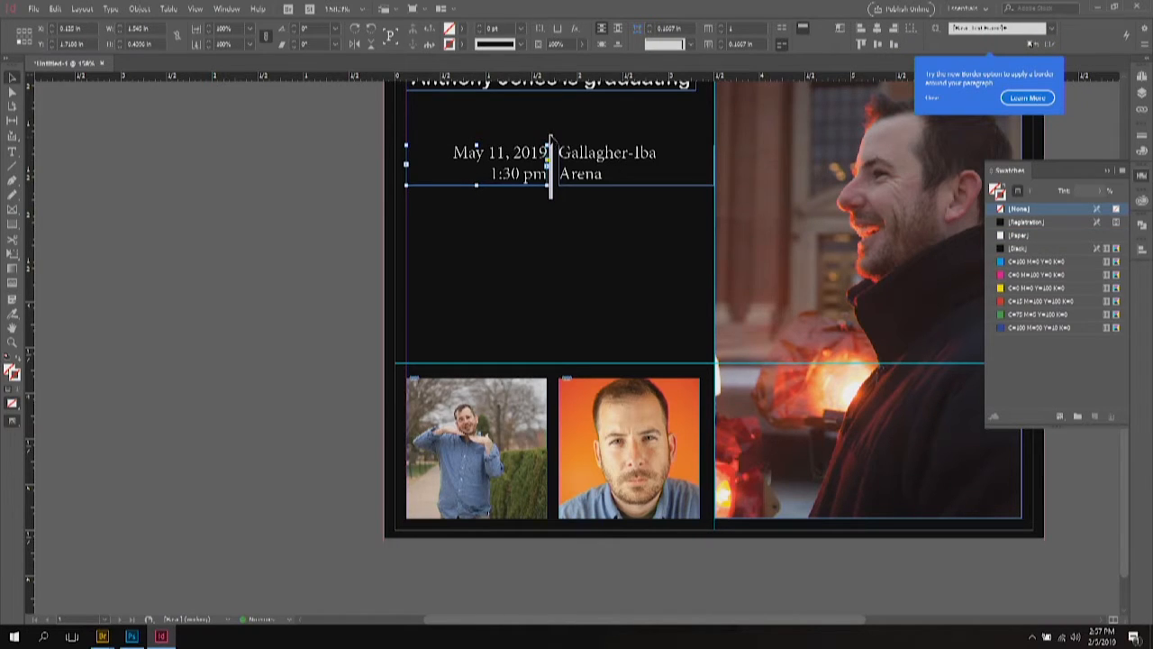
left_click(581, 167, "shift")
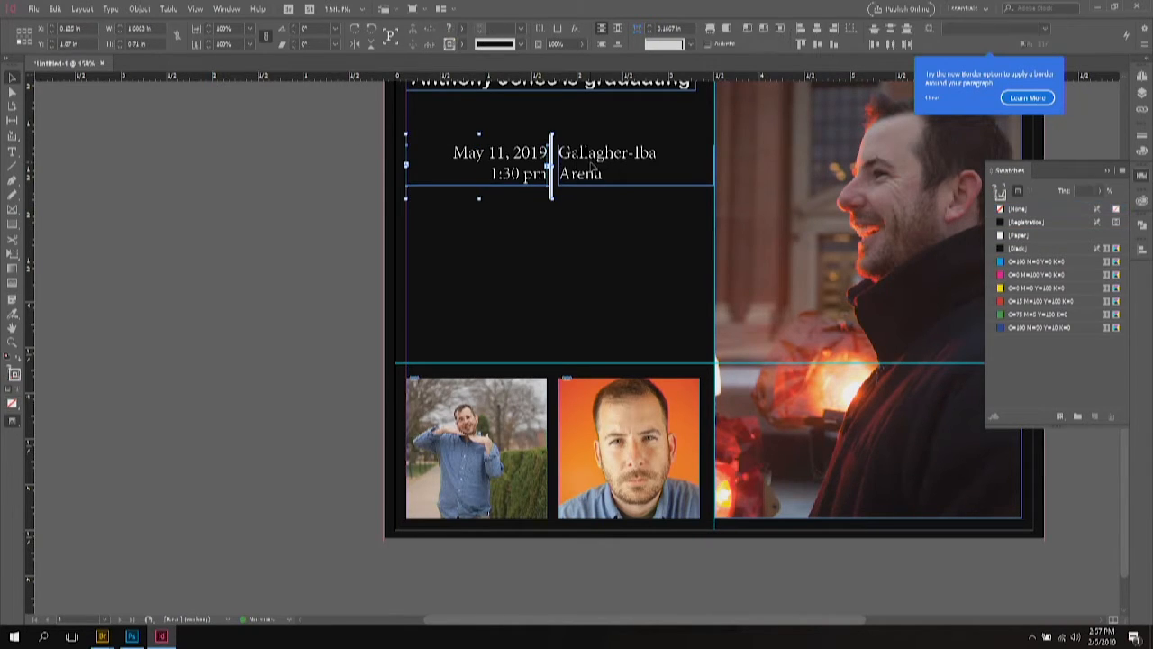
left_click(818, 45)
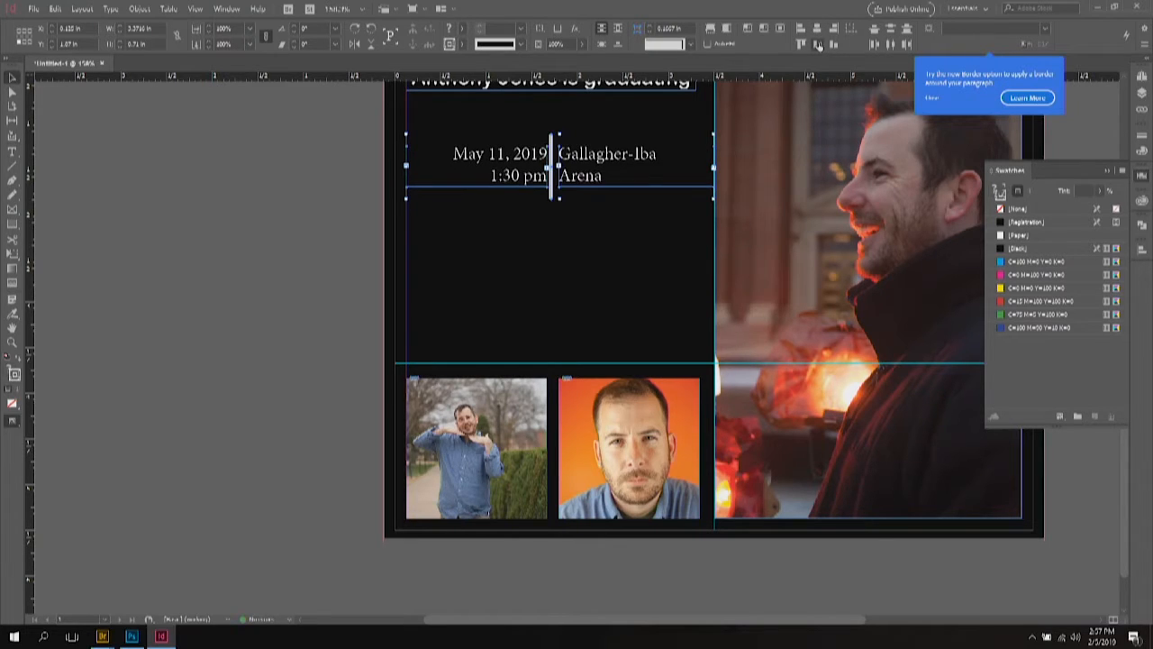
left_click(240, 154)
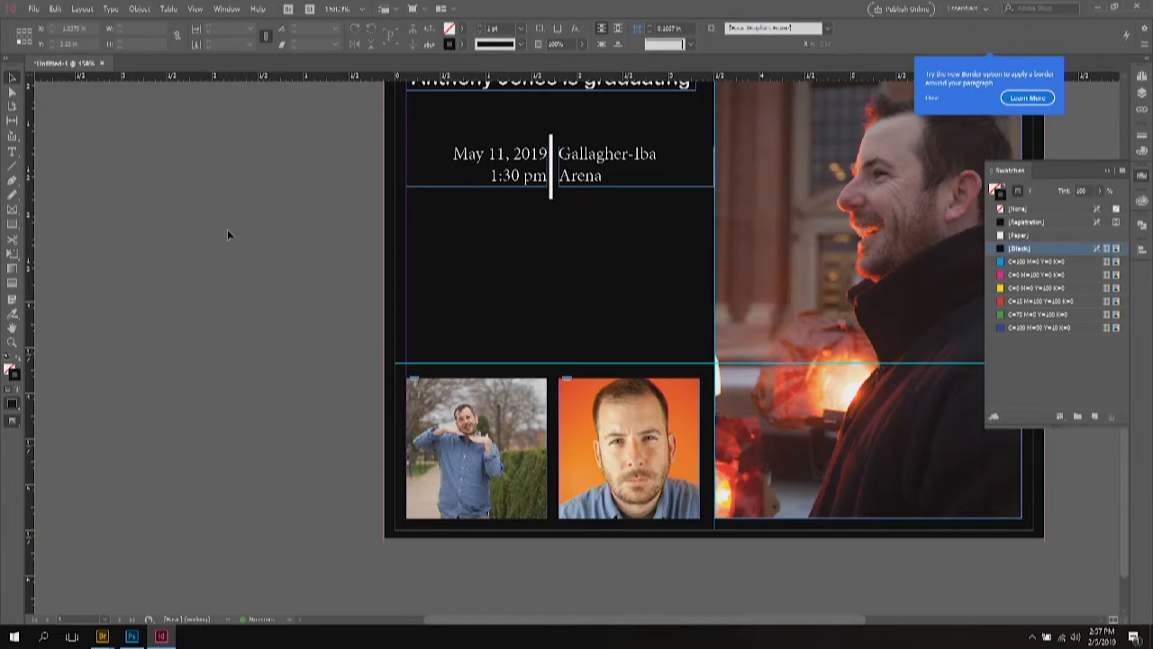
left_click(464, 158)
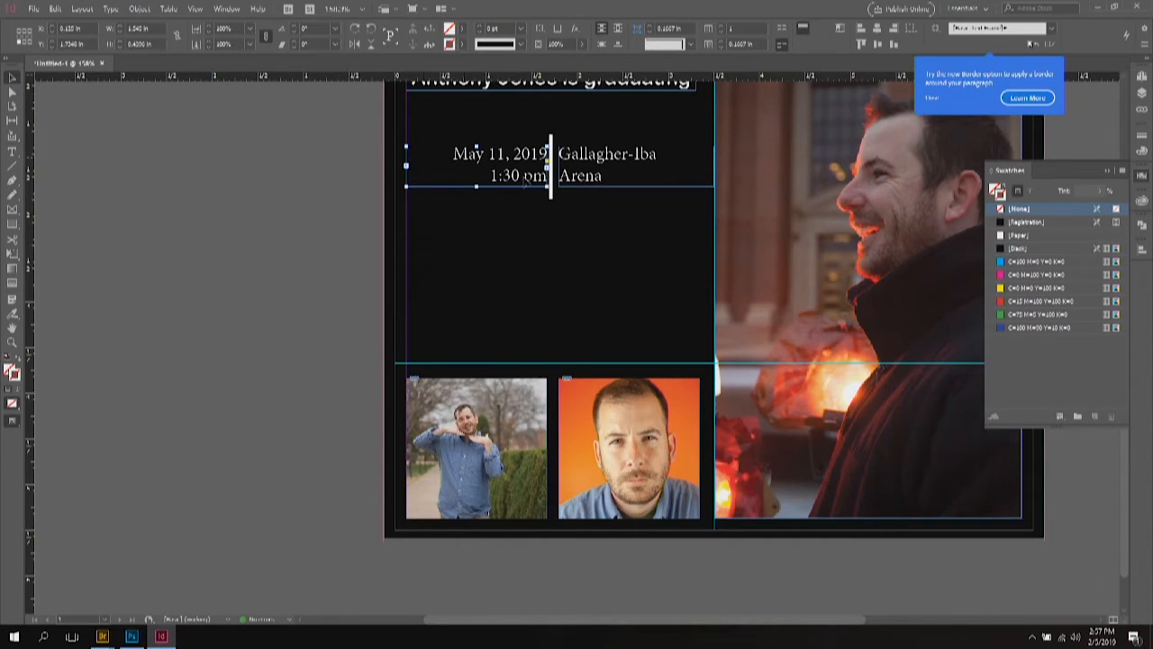
left_click(611, 184, "shift")
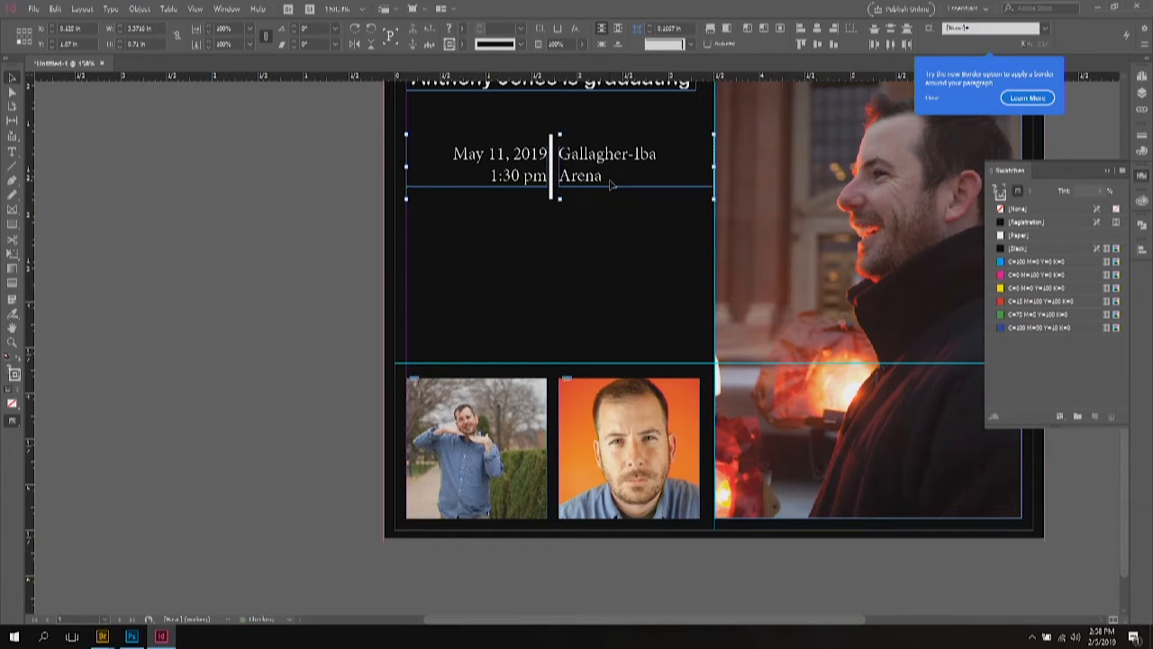
left_click(567, 276)
left_click_drag(620, 178, 622, 315)
left_click(354, 237)
Step: Place the Graduation Cap graphic at 25% scale and move it above the date and venue text
left_click(32, 8)
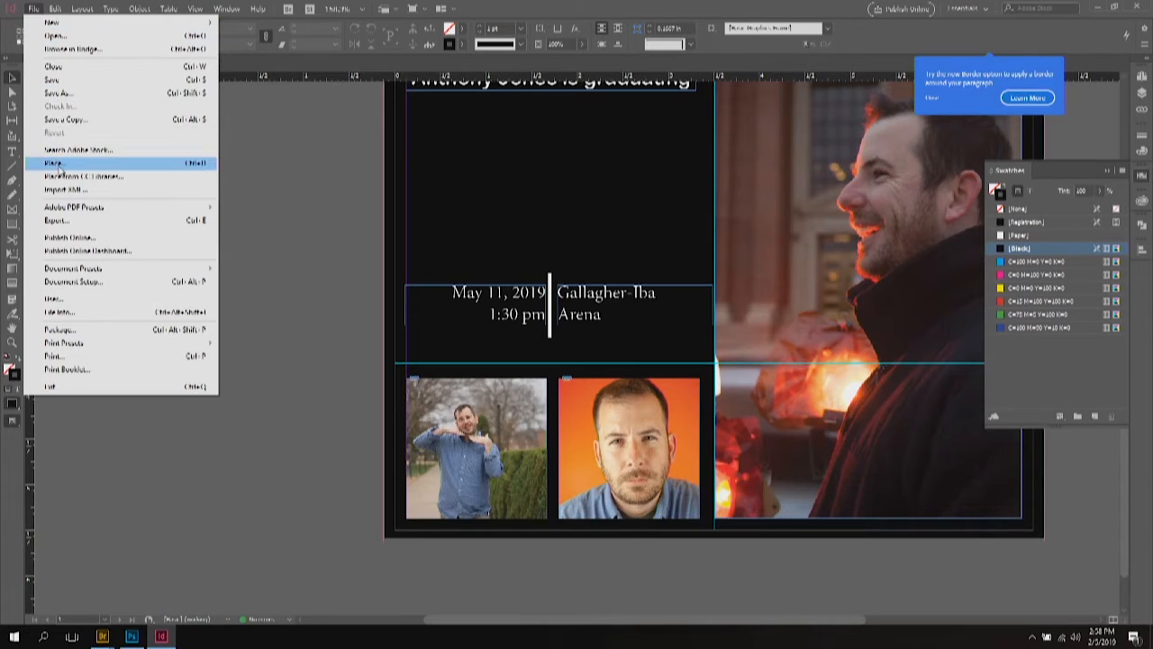
left_click(57, 165)
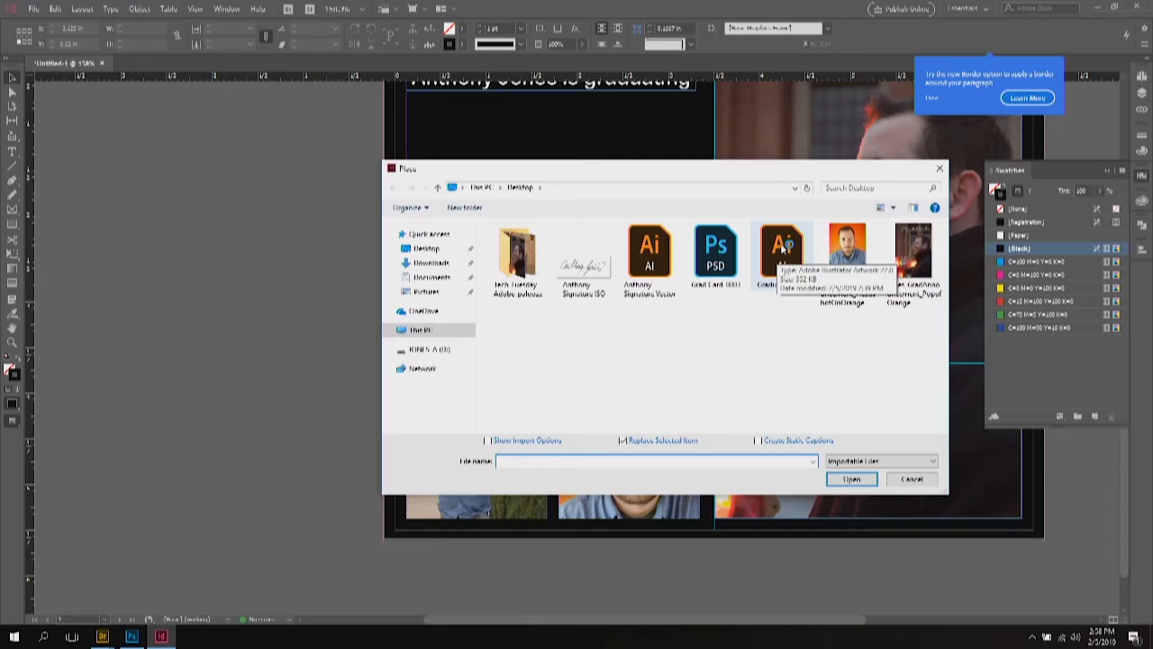
left_click(782, 255)
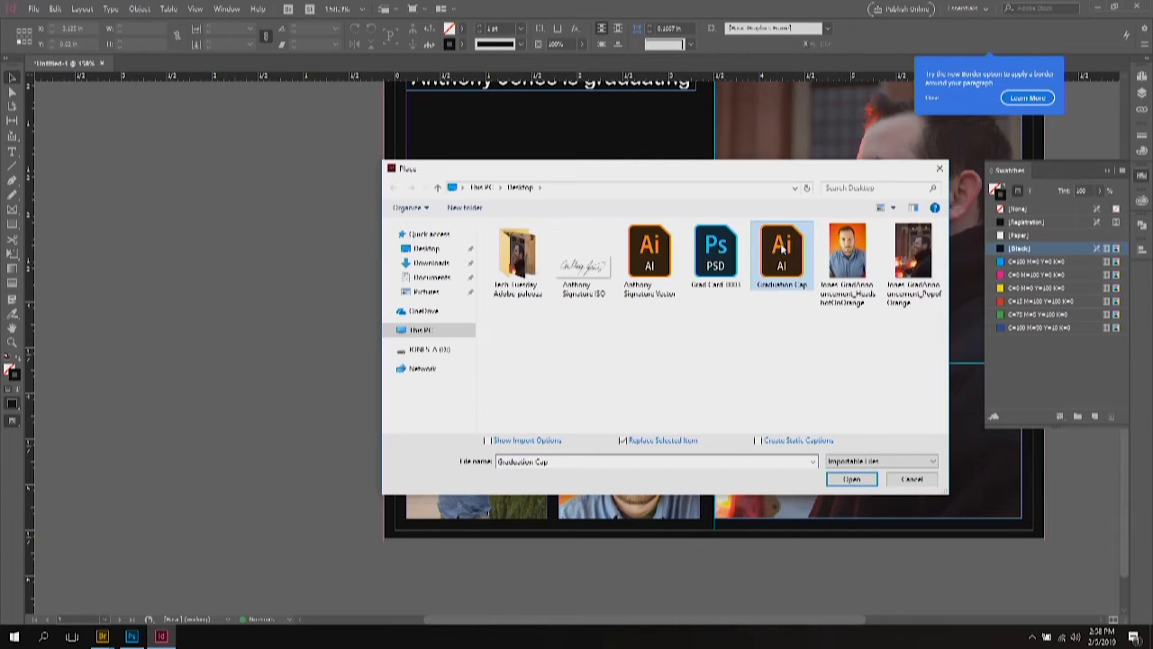
double_click(782, 255)
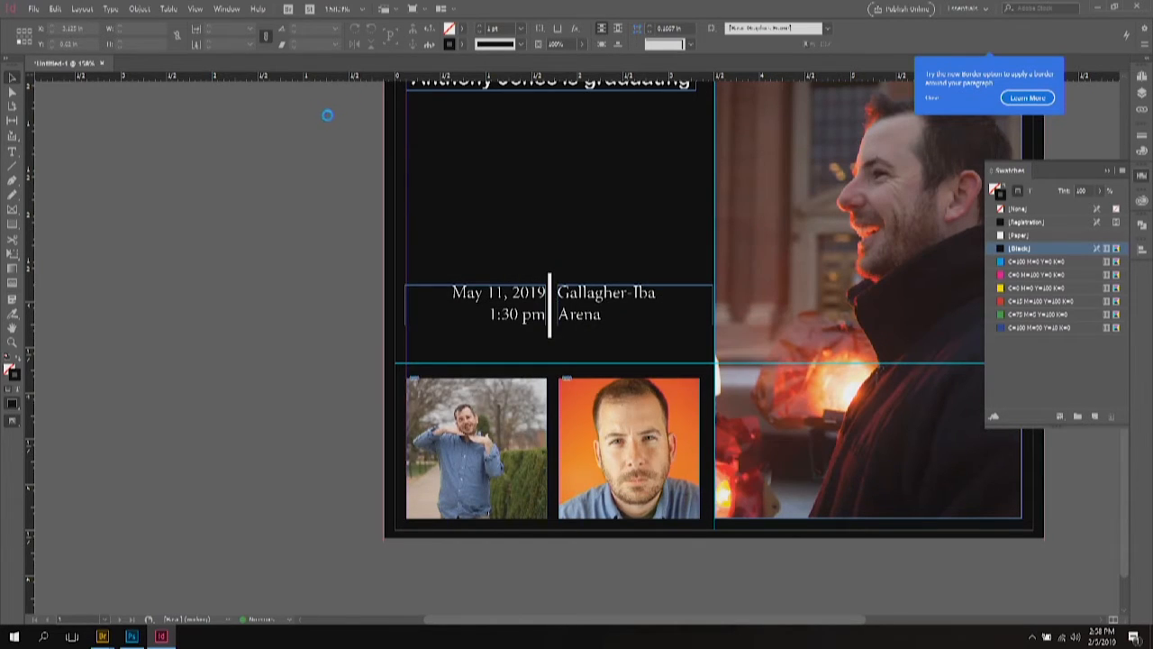
left_click(422, 132)
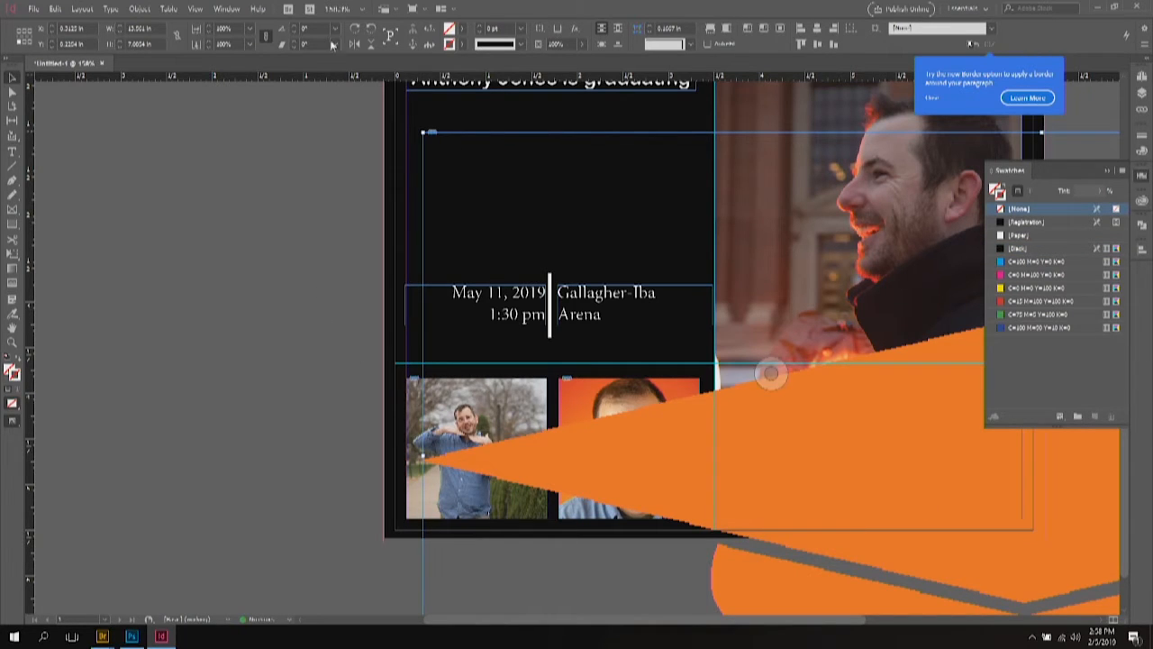
left_click(250, 29)
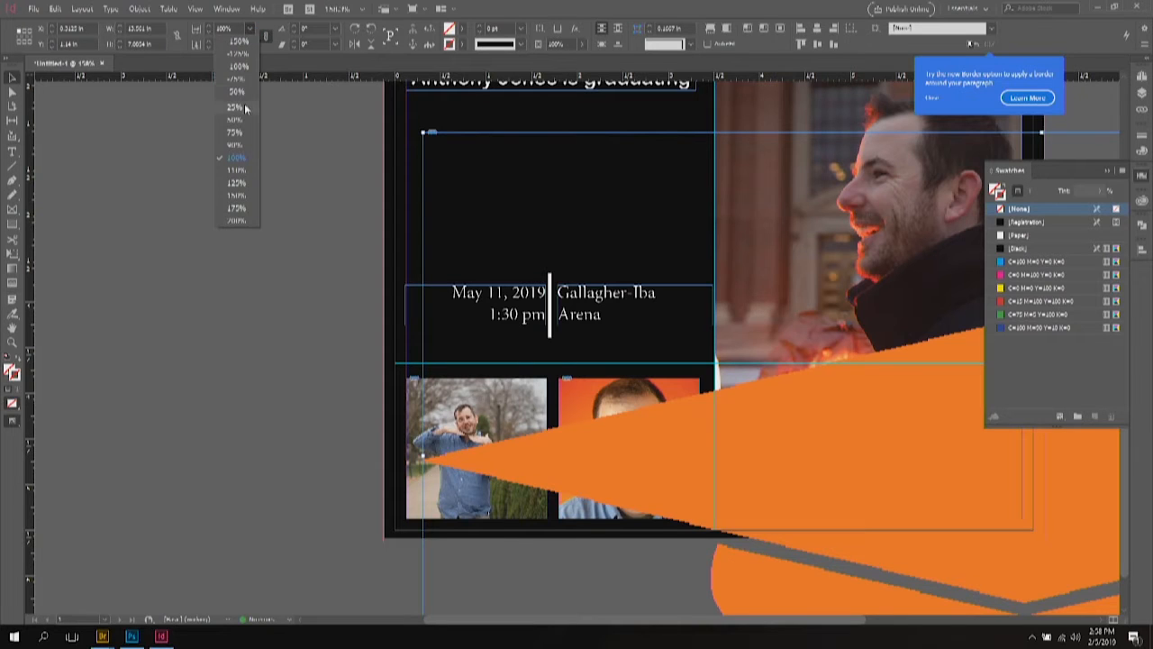
left_click(236, 107)
left_click_drag(557, 232, 523, 202)
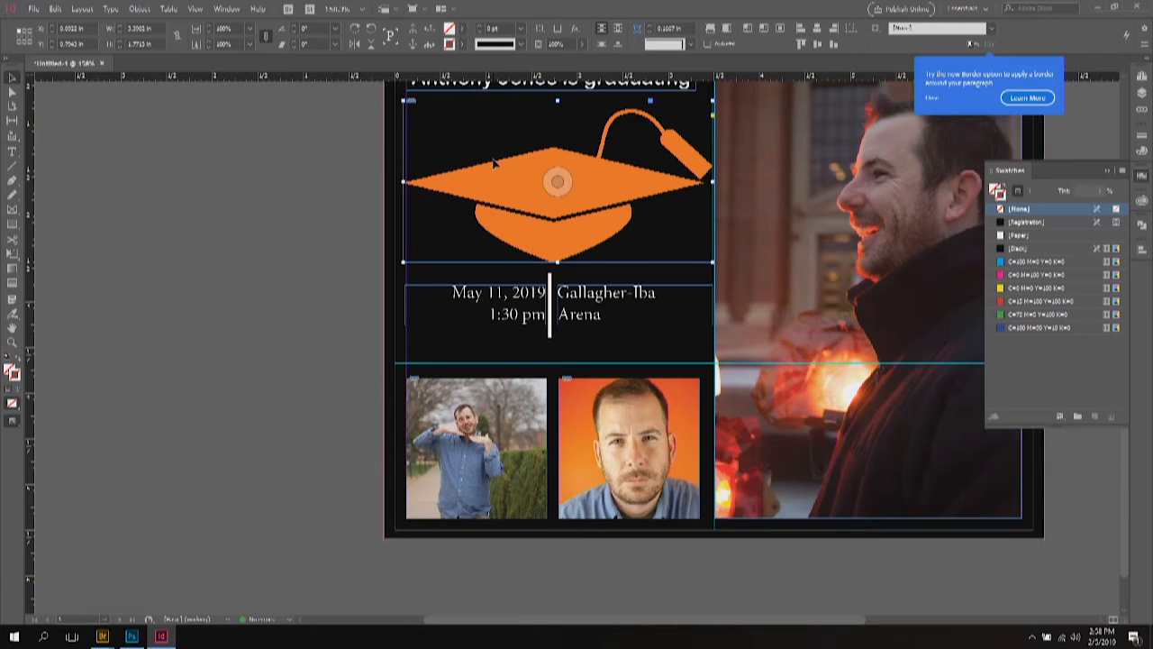
left_click(311, 159)
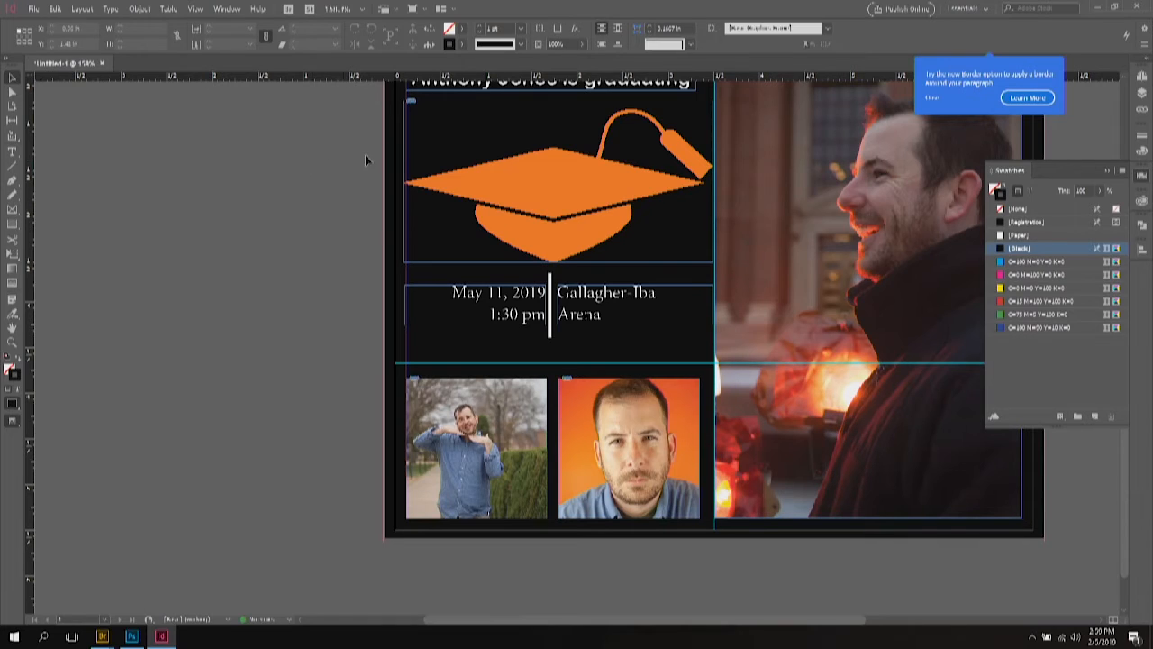
Step: Set the orange cap graphic to High Quality Display
right_click(517, 162)
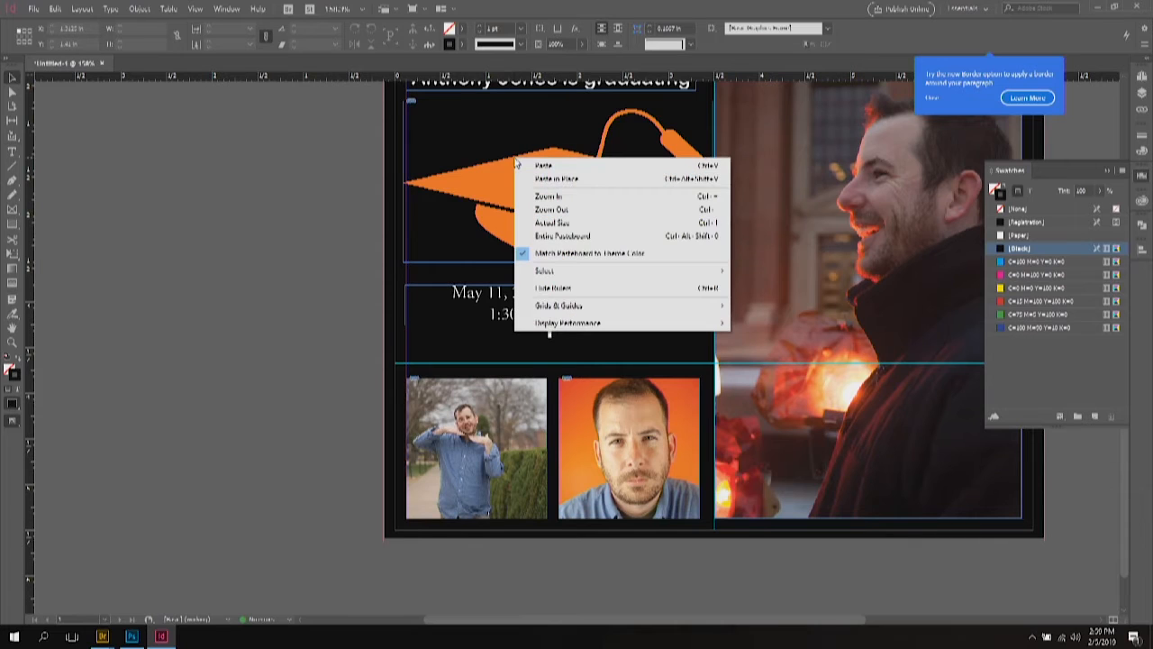
mouse_move(544, 326)
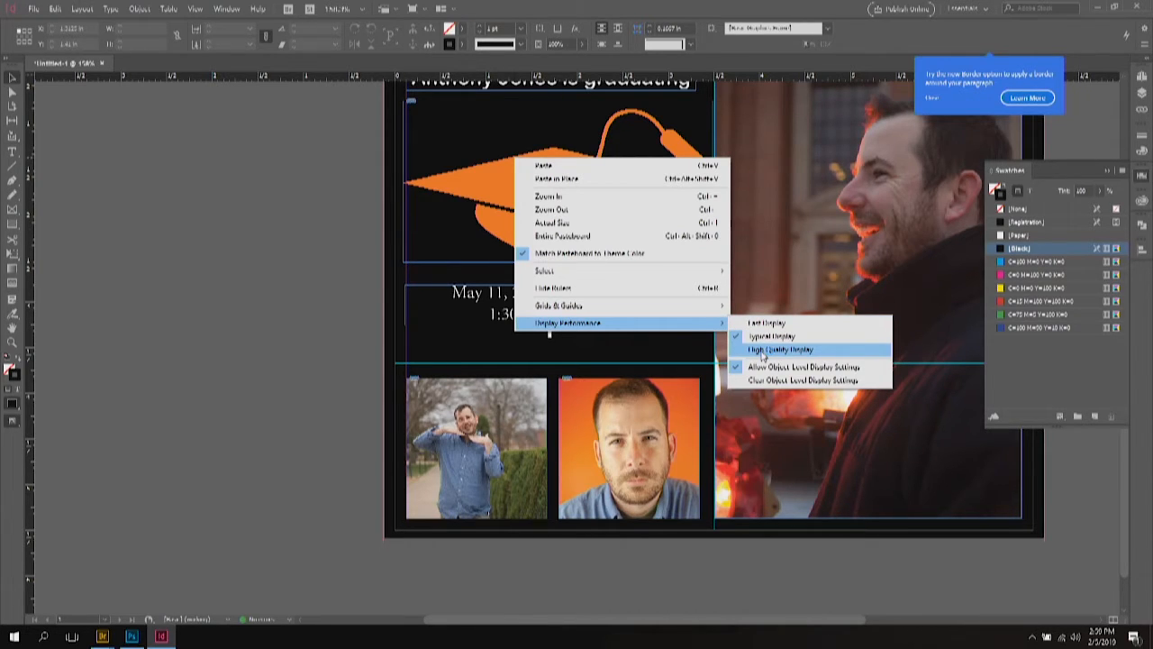
left_click(762, 350)
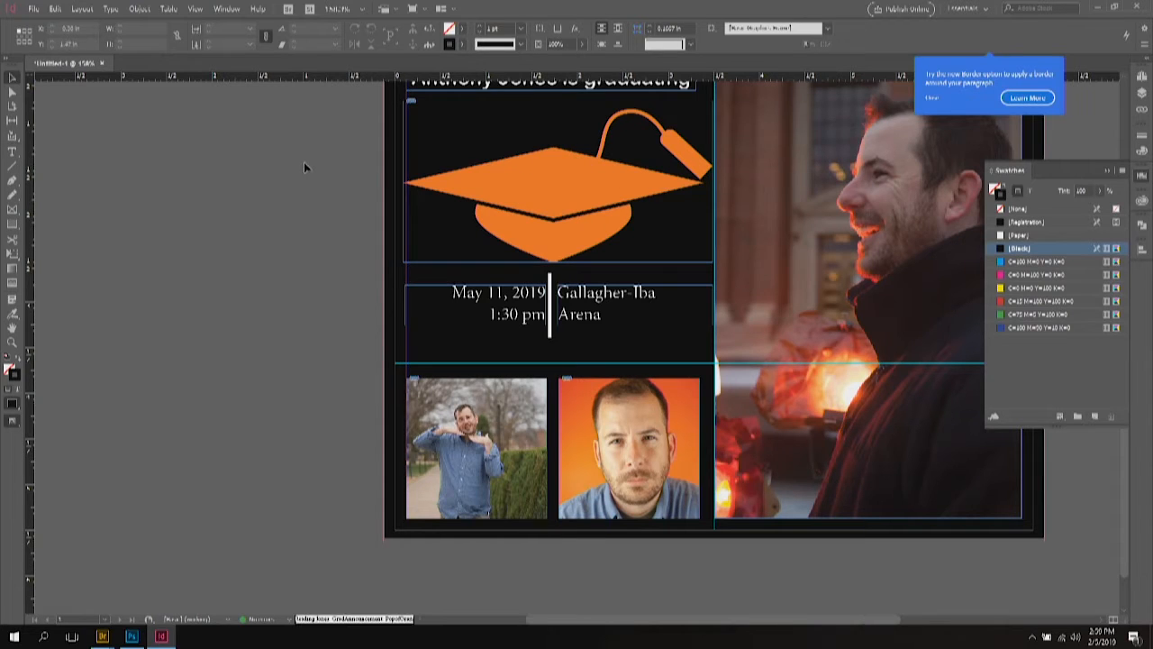
Step: Set the large portrait photo to High Quality Display
left_click(865, 223)
right_click(866, 223)
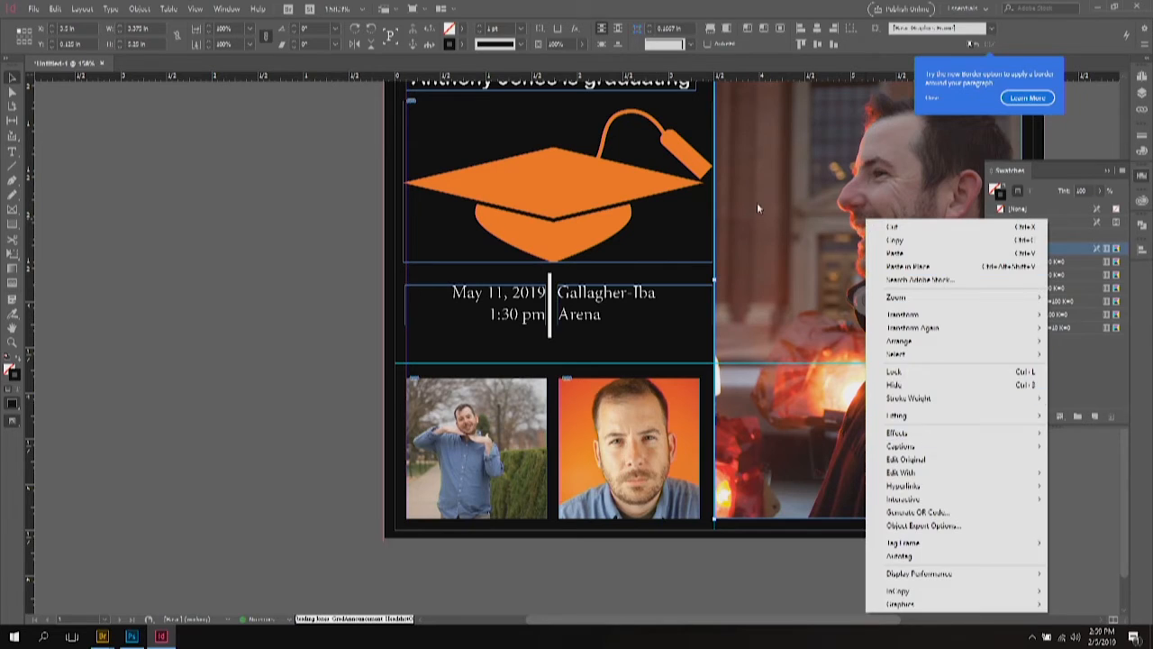
left_click(771, 245)
right_click(771, 245)
left_click(870, 332)
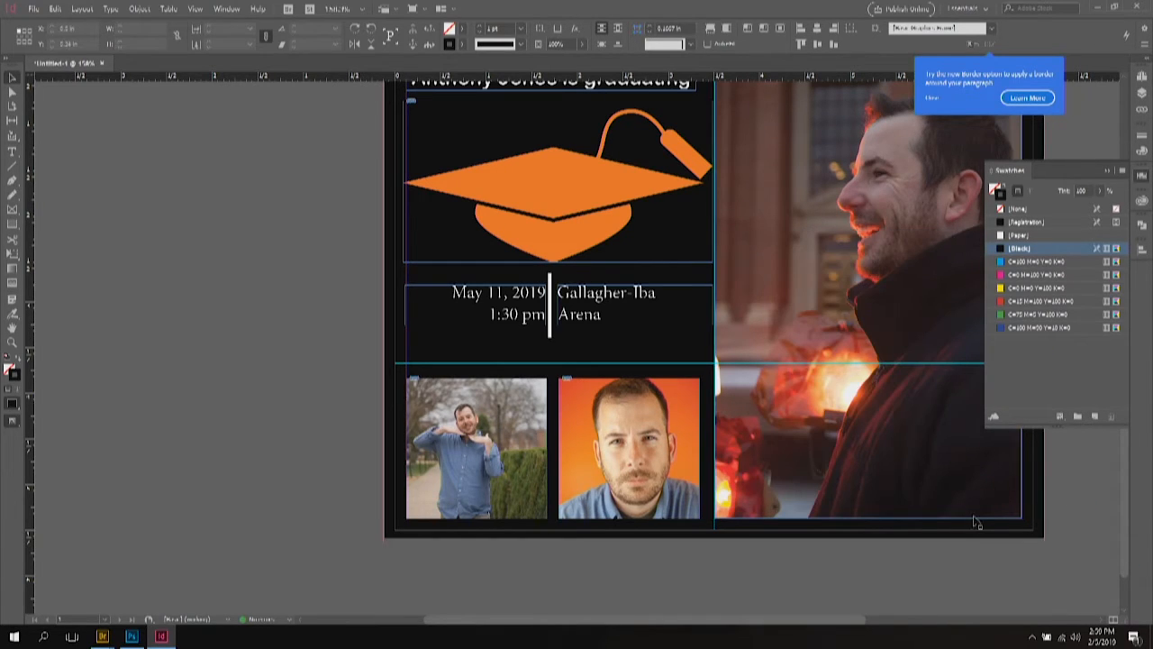
right_click(920, 458)
mouse_move(967, 422)
left_click(878, 444)
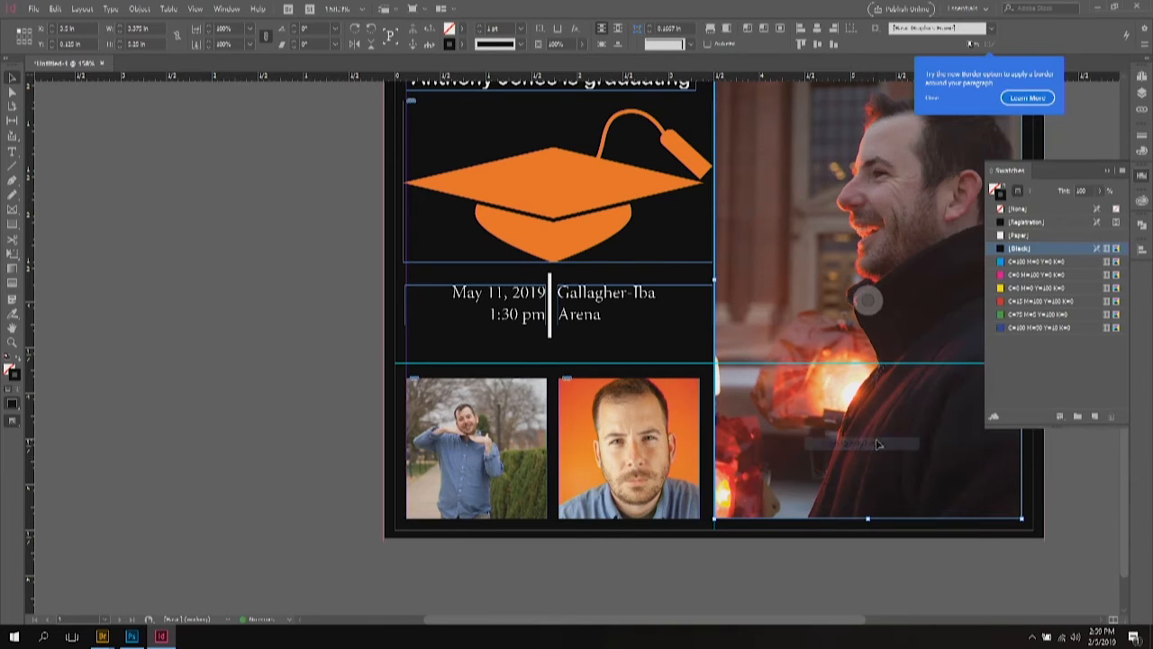
left_click(1069, 501)
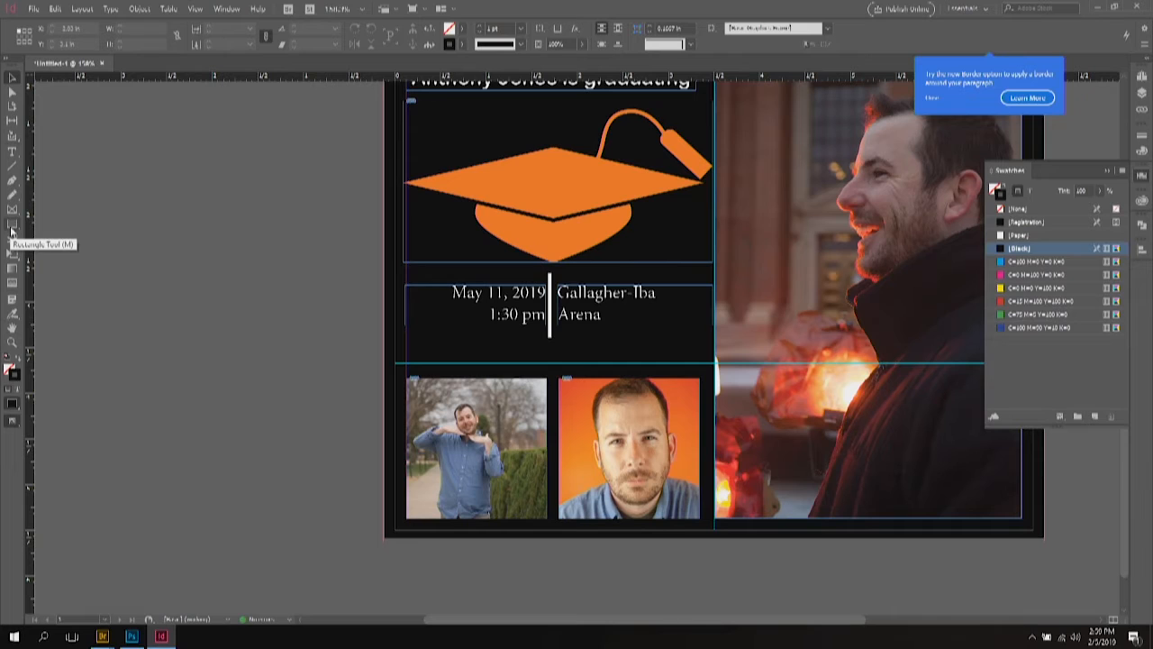
Step: Shrink the cap three scale steps, nudge it lower-right, and rotate it about 4.5°
key("ctrl+0")
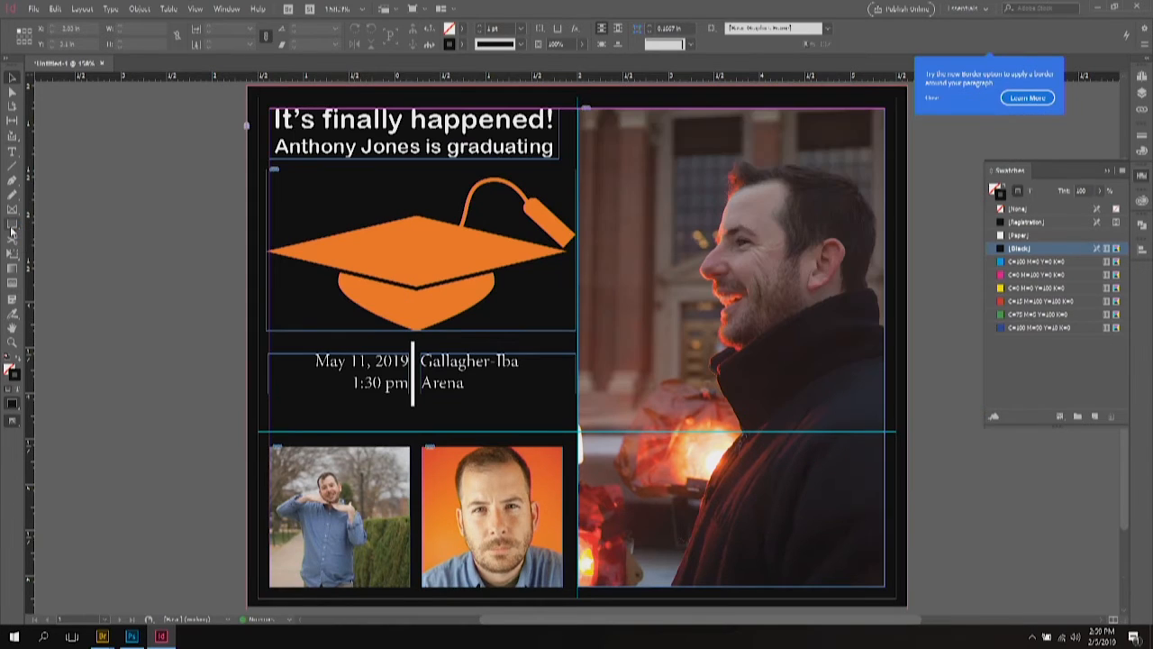
left_click(351, 248)
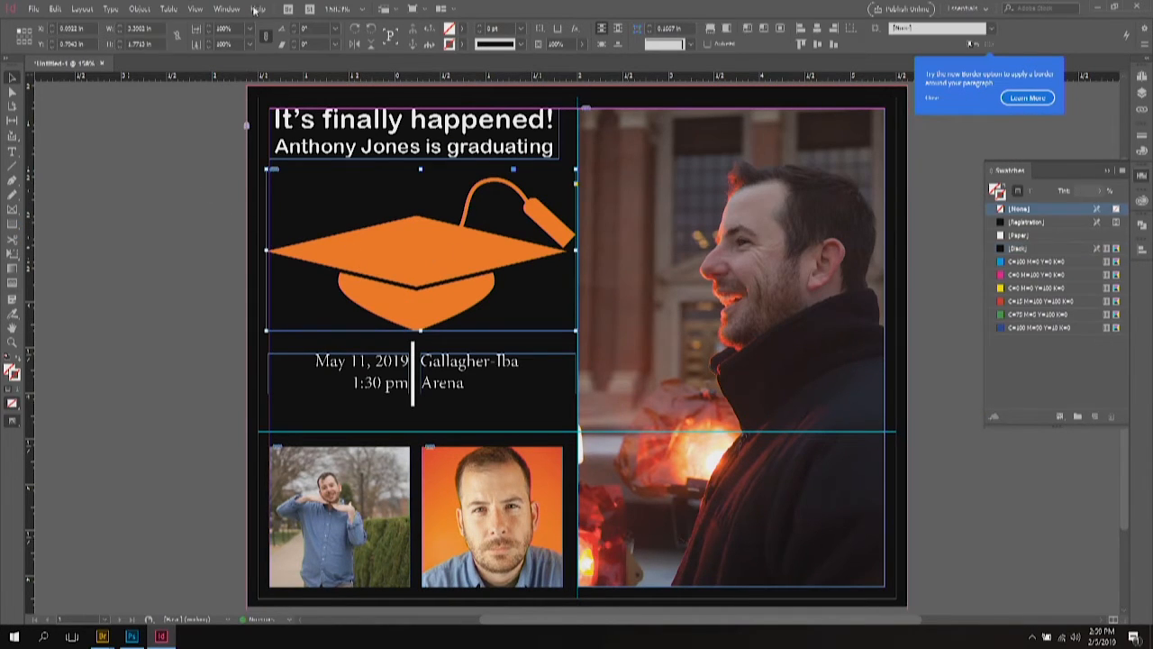
left_click(208, 32)
left_click(208, 32)
left_click(209, 33)
left_click_drag(384, 242, 386, 235)
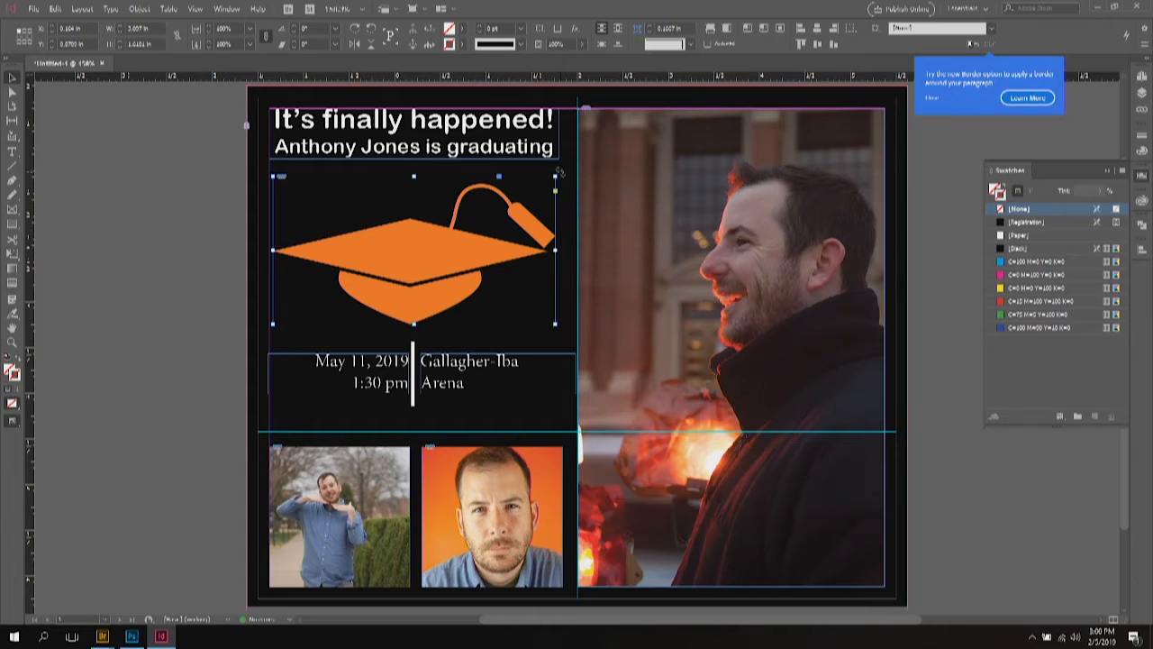
left_click_drag(559, 174, 566, 197)
left_click(158, 237)
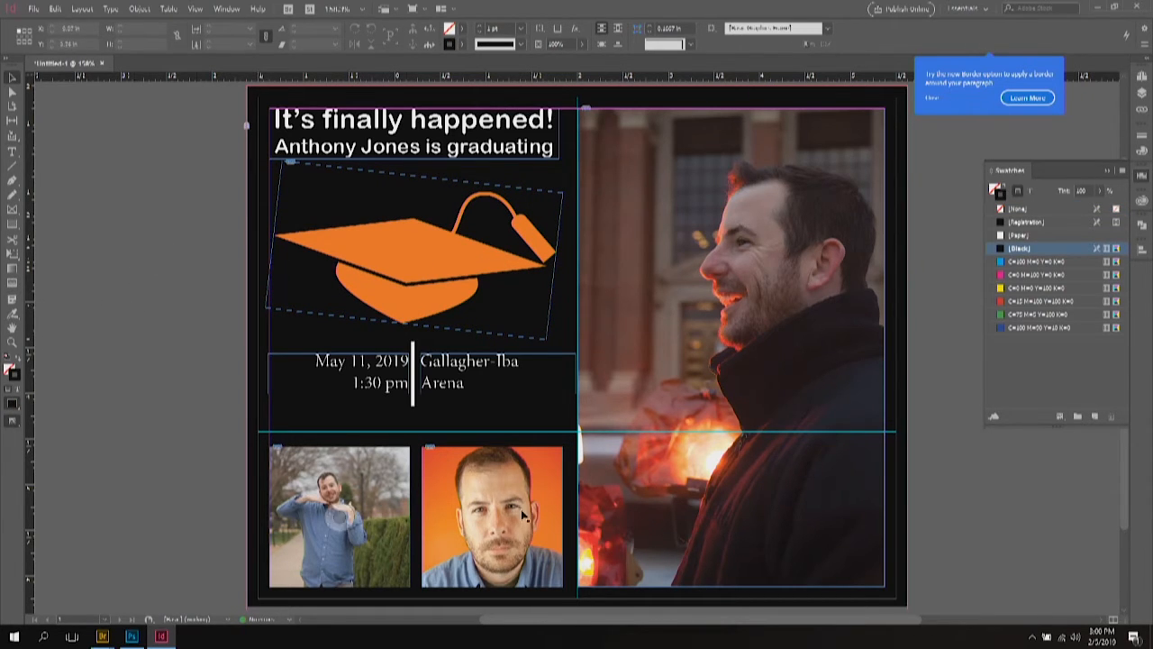
left_click(34, 10)
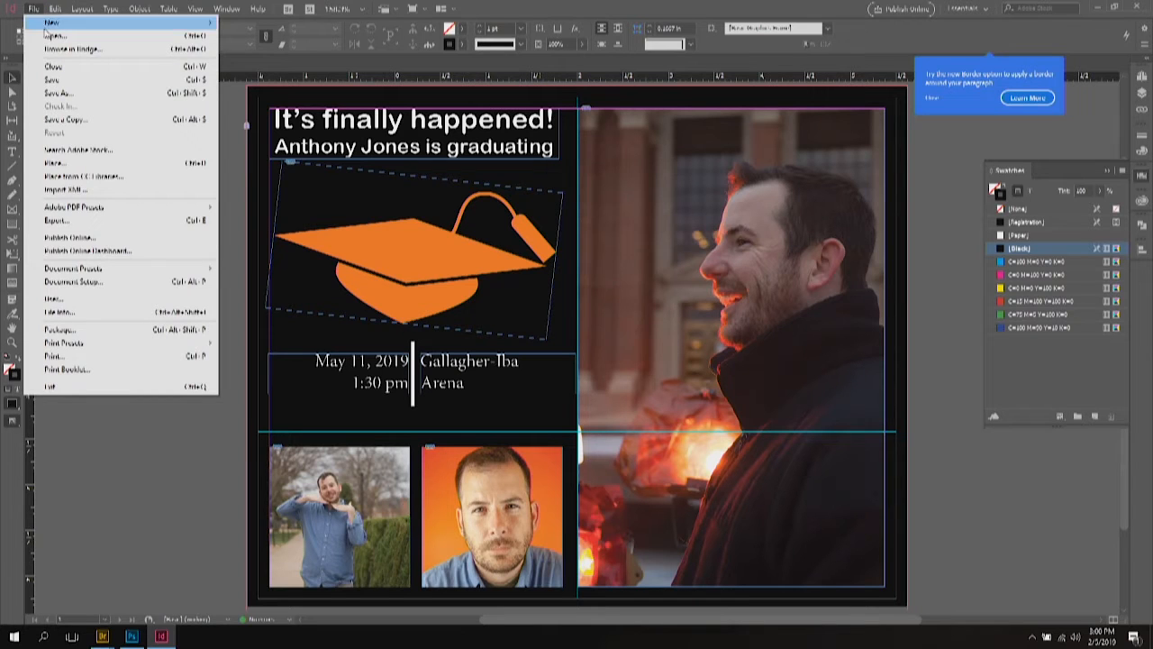
Step: Place the vector signature over the portrait photo at 25% scale, discarding a mistaken raster version
left_click(58, 165)
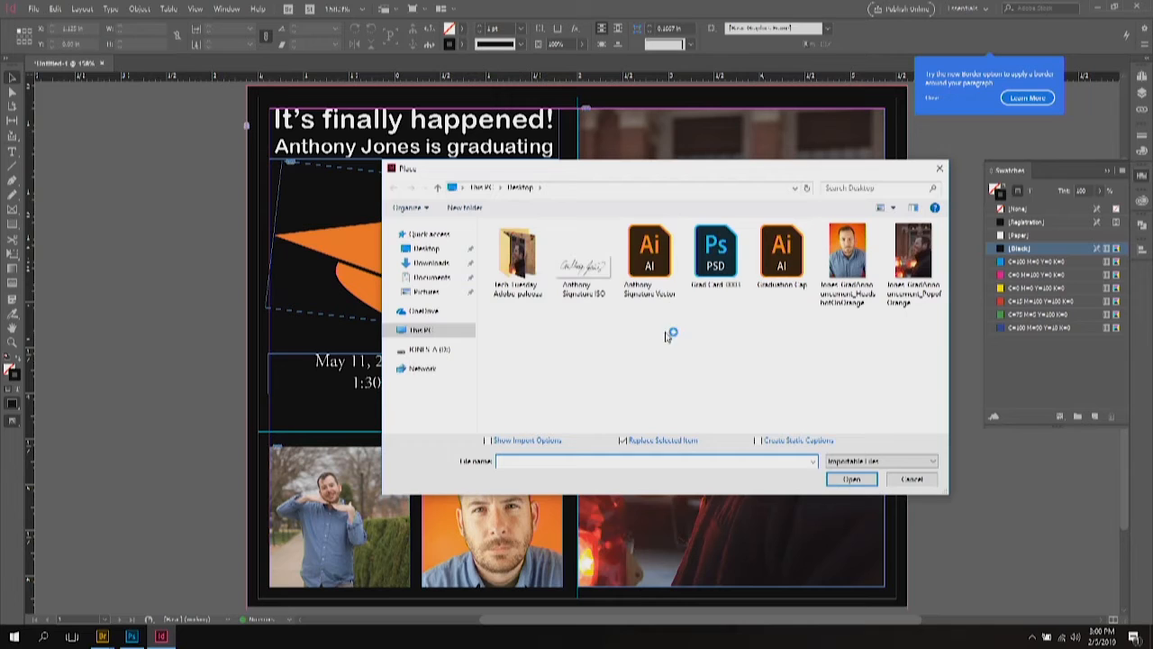
left_click(581, 265)
double_click(578, 270)
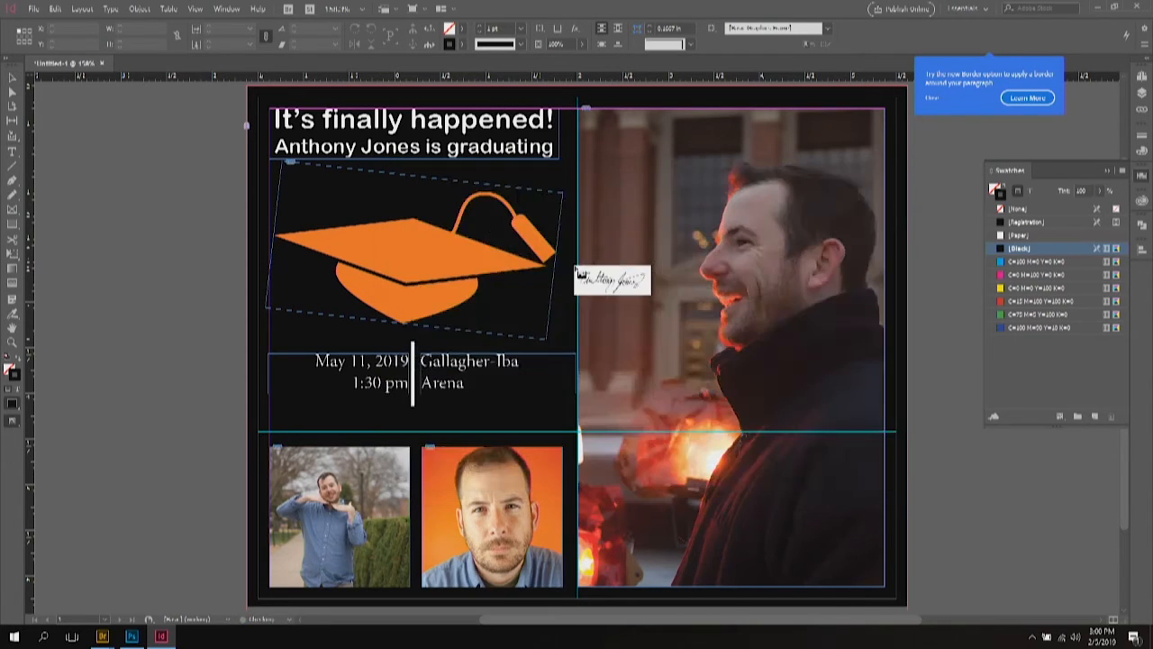
left_click(76, 140)
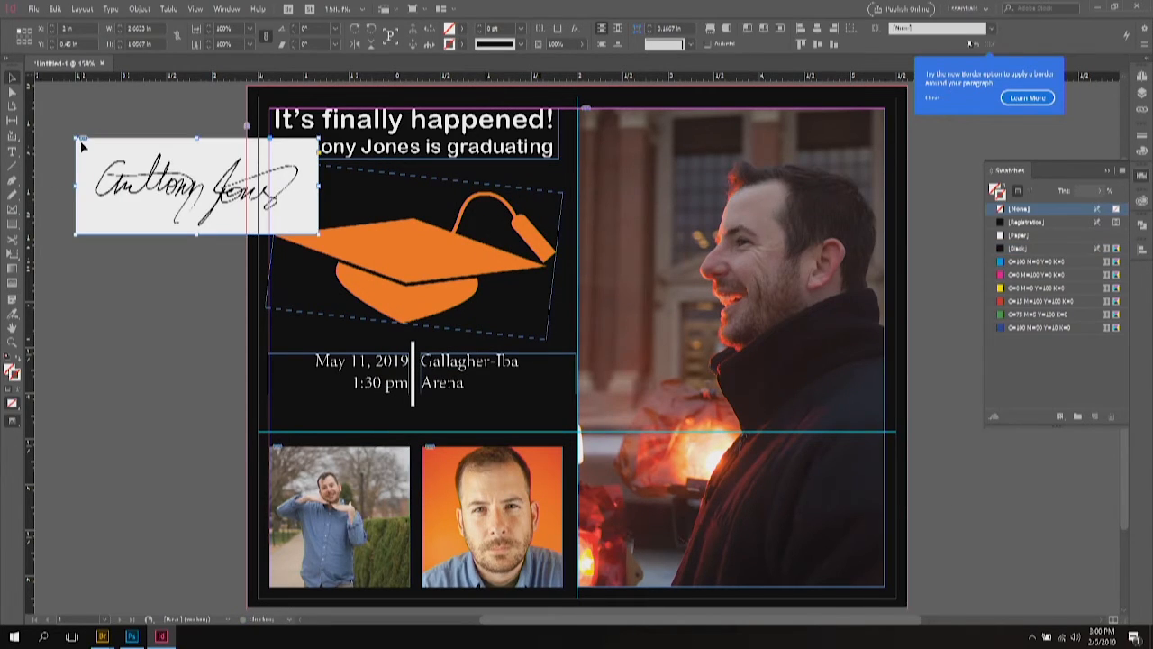
key("Delete")
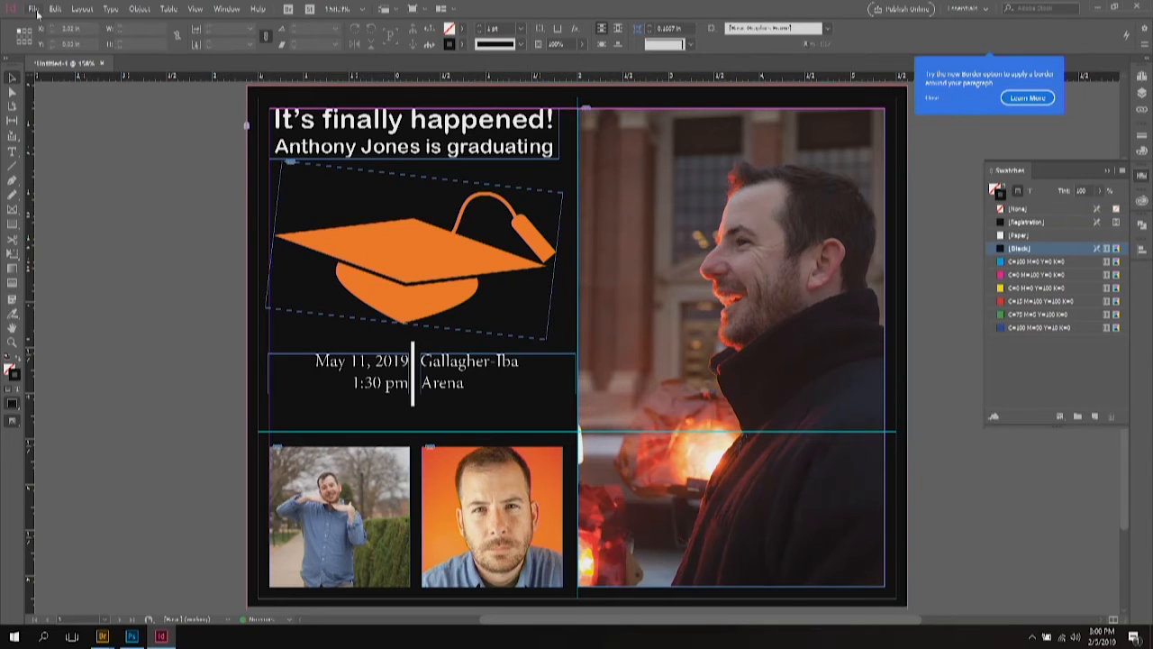
left_click(33, 9)
left_click(58, 163)
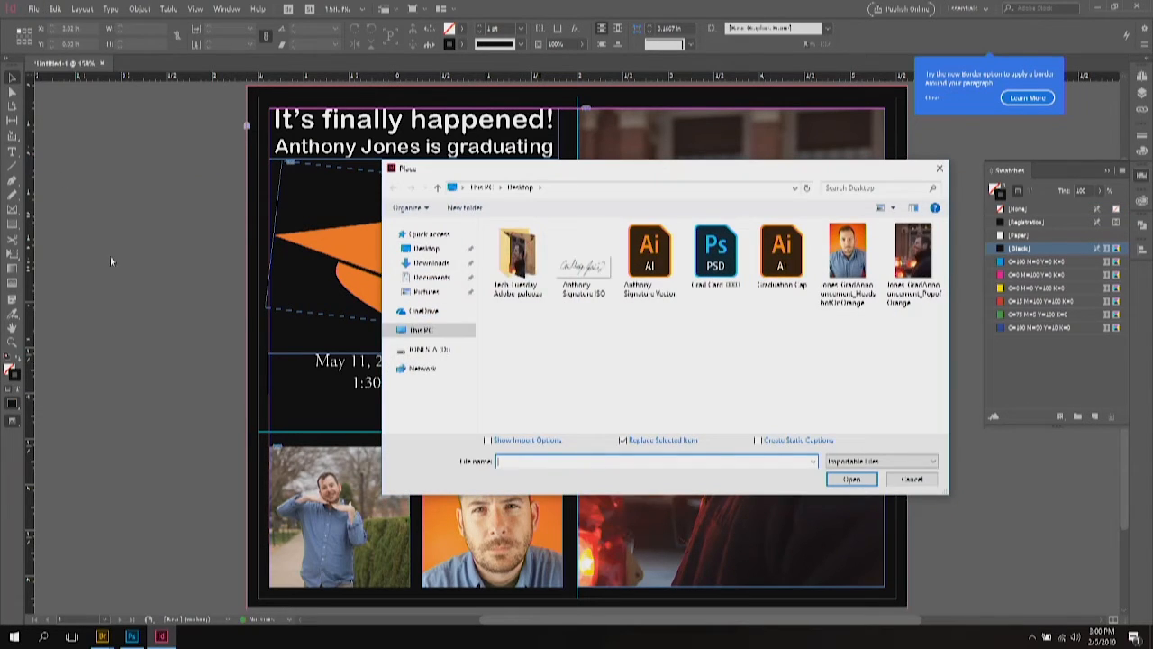
double_click(648, 261)
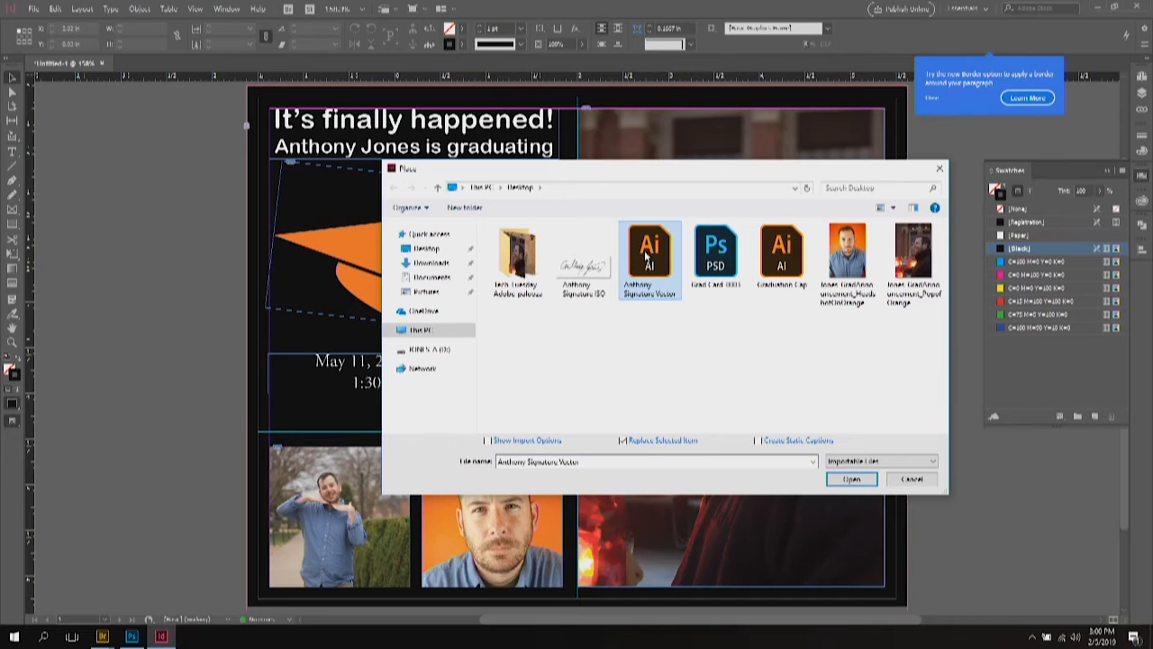
left_click(586, 288)
left_click(588, 292)
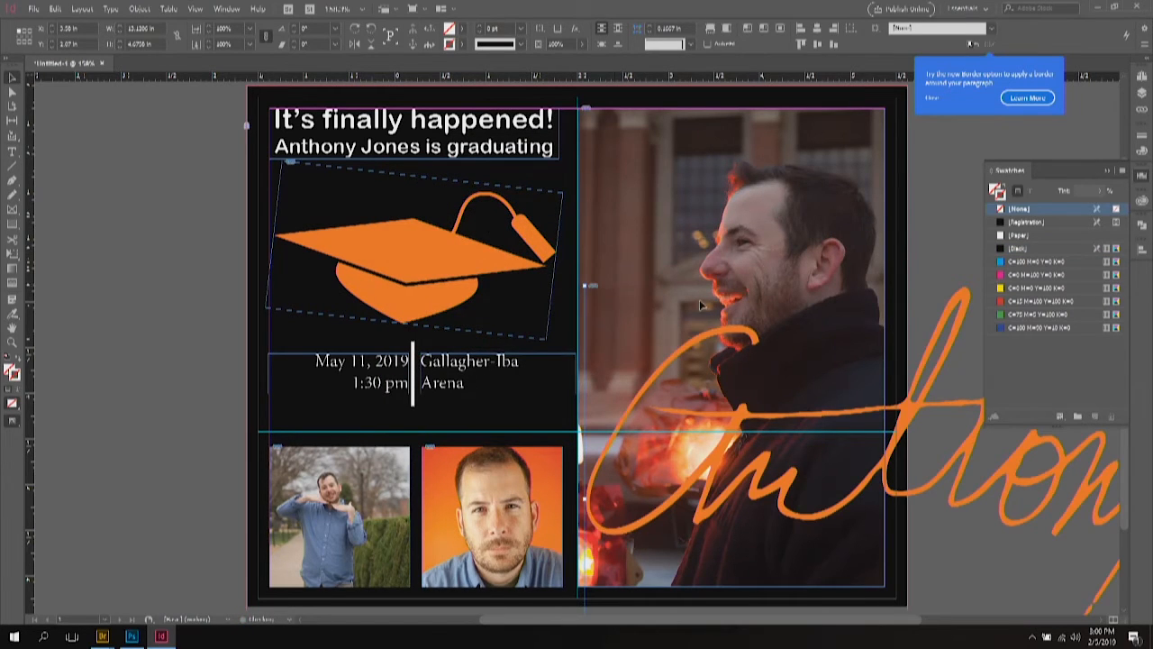
left_click(250, 28)
left_click(249, 107)
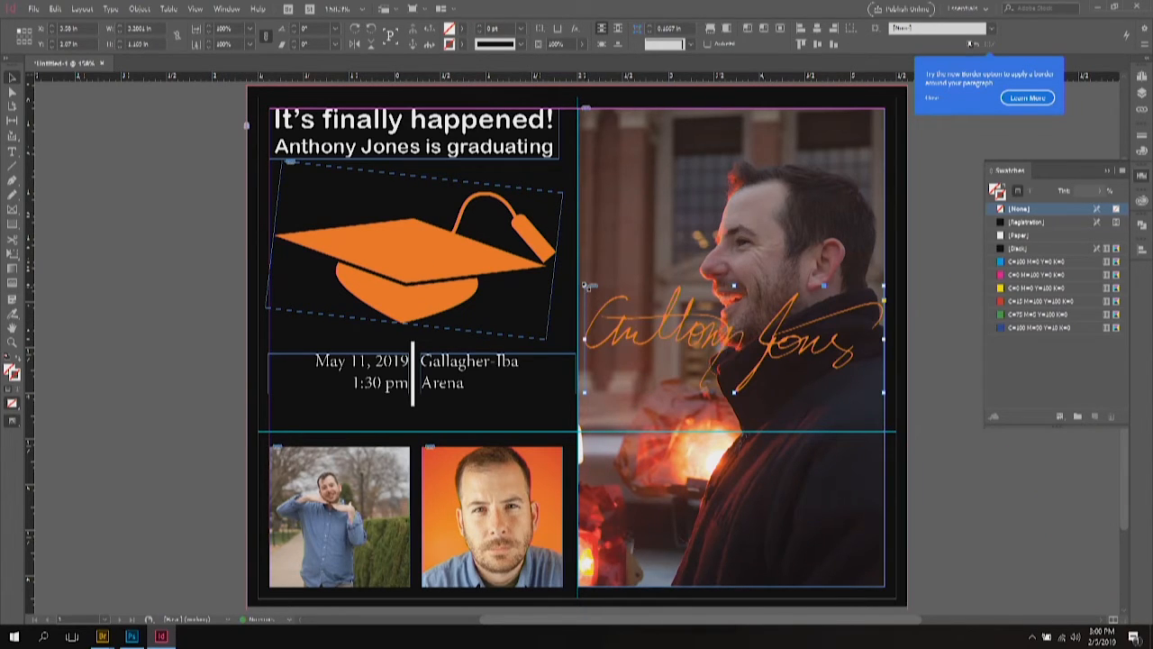
Step: Select the signature frame after undoing an accidental move of its artwork
double_click(592, 296)
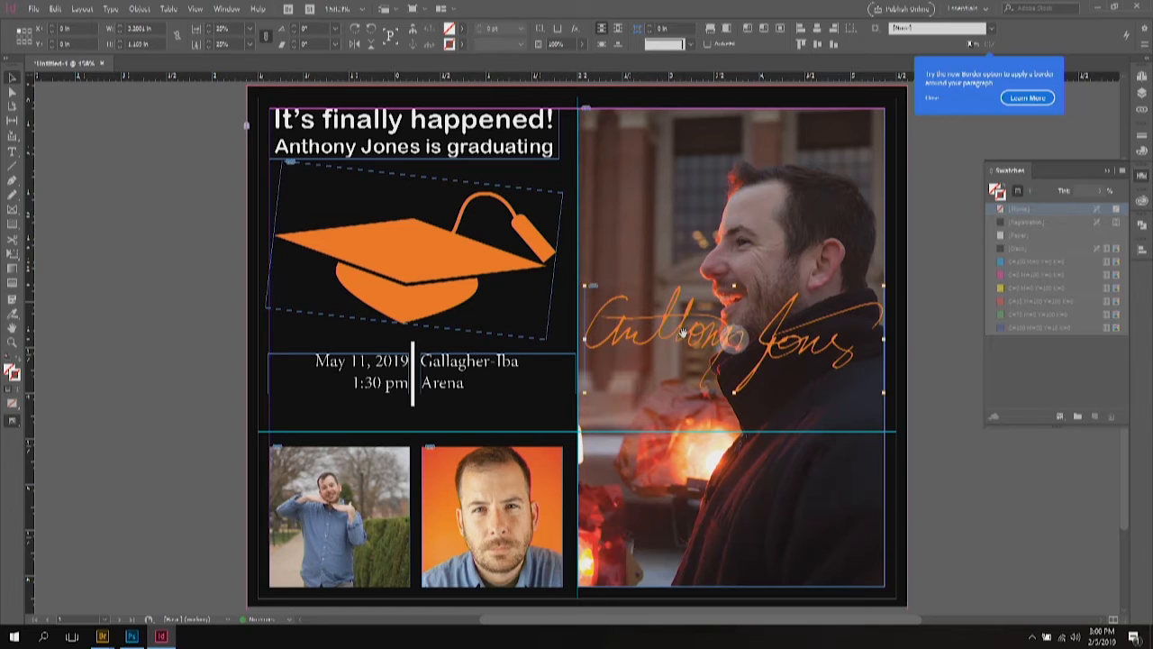
left_click_drag(814, 353, 810, 441)
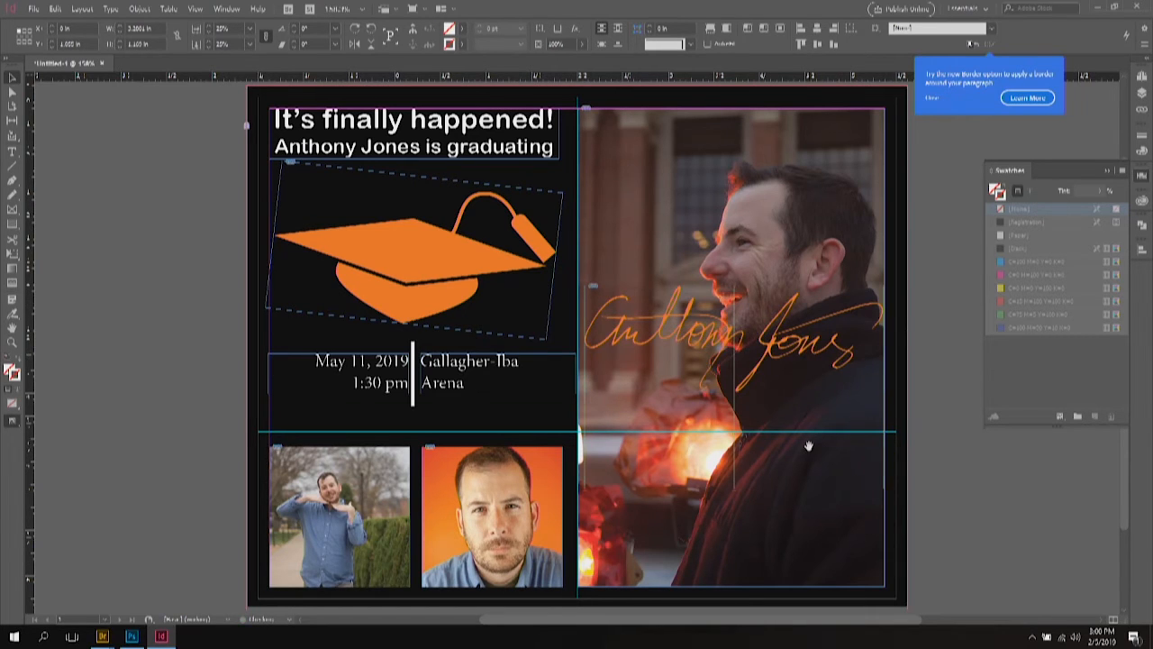
key("ctrl+z")
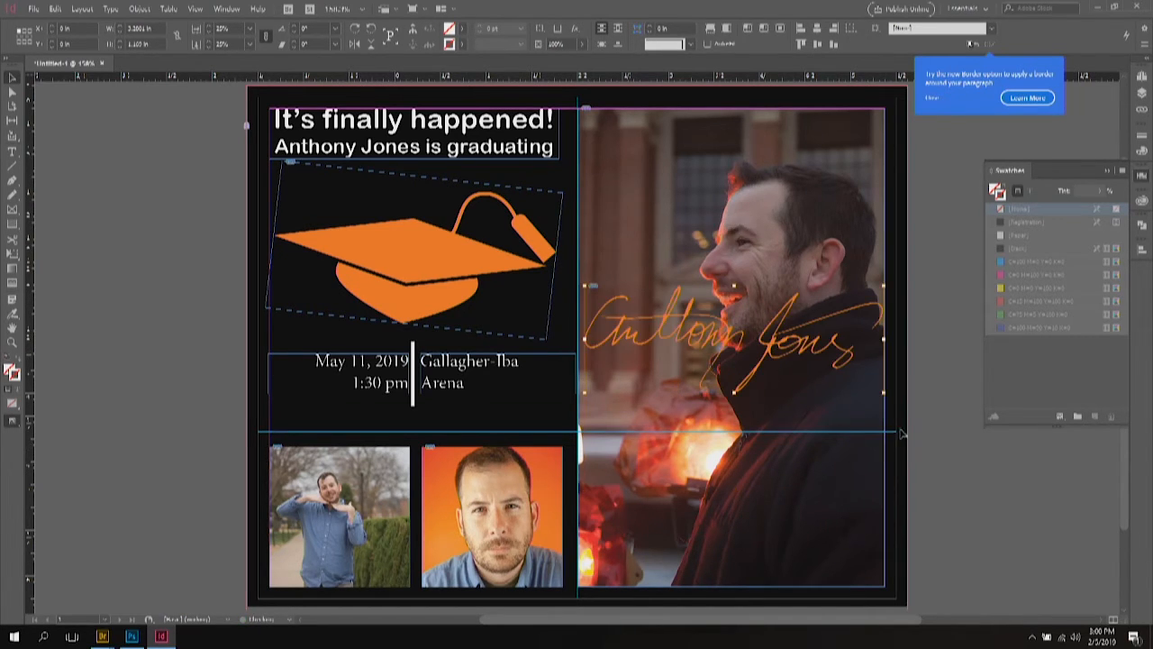
double_click(826, 343)
left_click(856, 371)
key("Escape")
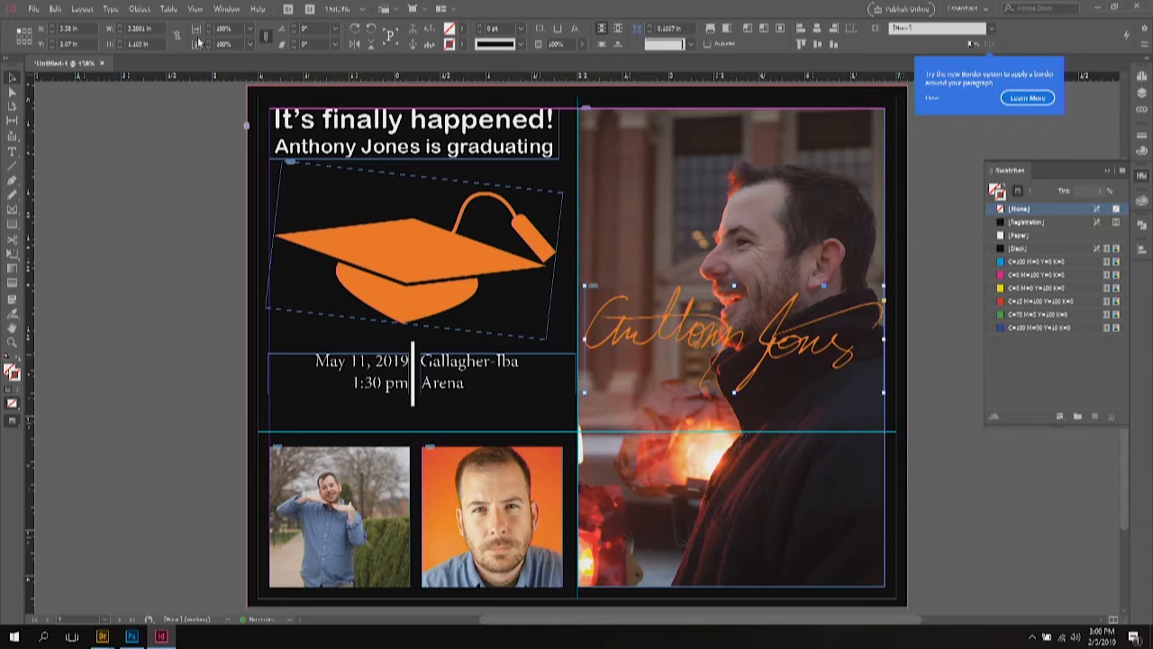
Step: Shrink the signature ten scale steps and move it across the portrait photo
left_click(211, 35)
left_click(211, 34)
left_click(211, 35)
left_click(211, 34)
left_click(211, 34)
left_click(211, 34)
left_click(211, 34)
left_click(211, 34)
left_click(211, 35)
left_click(211, 35)
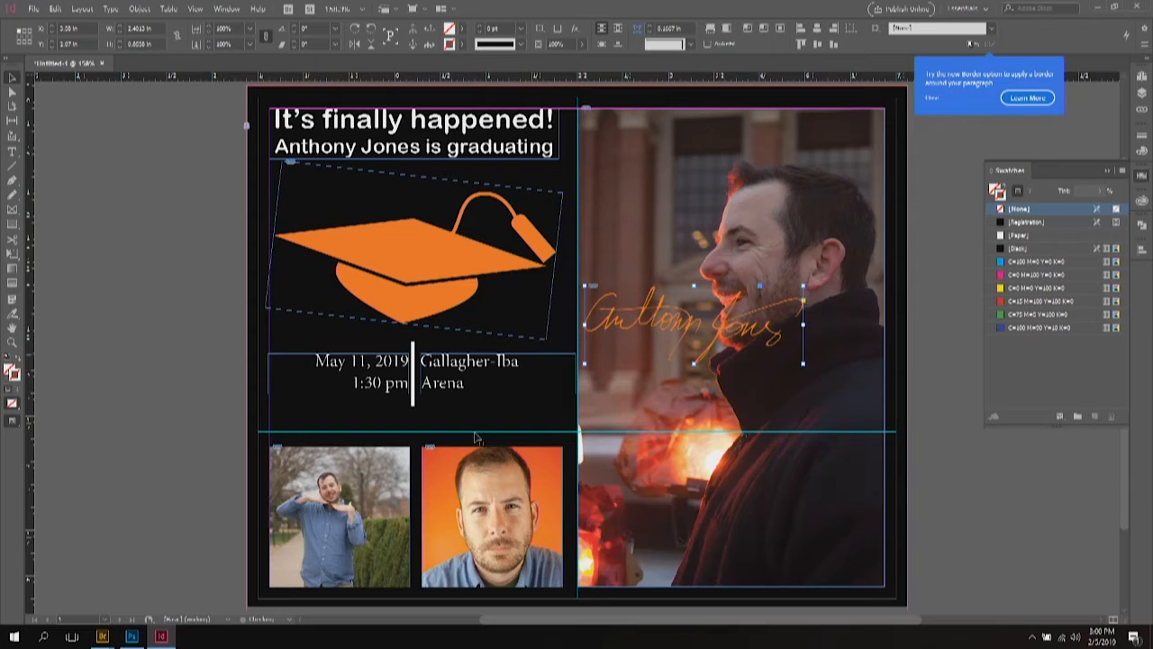
mouse_move(644, 347)
left_mouse_down()
mouse_move(693, 473)
mouse_move(734, 497)
mouse_move(739, 525)
left_mouse_up()
Step: Tilt the signature about 15°, shrink it six more steps, and set it at the photo's lower right
left_click_drag(672, 456, 664, 494)
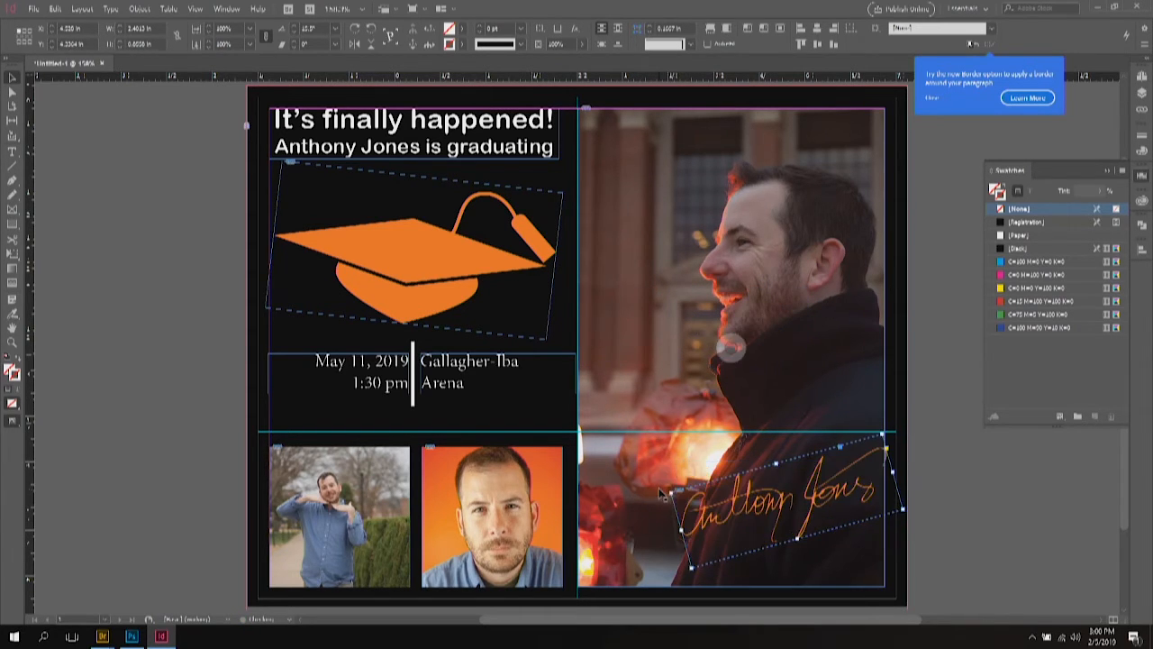
left_click(211, 34)
left_click(211, 34)
left_click(211, 35)
left_click(211, 34)
left_click(211, 34)
left_click(211, 34)
left_click_drag(730, 513, 750, 537)
left_click(973, 514)
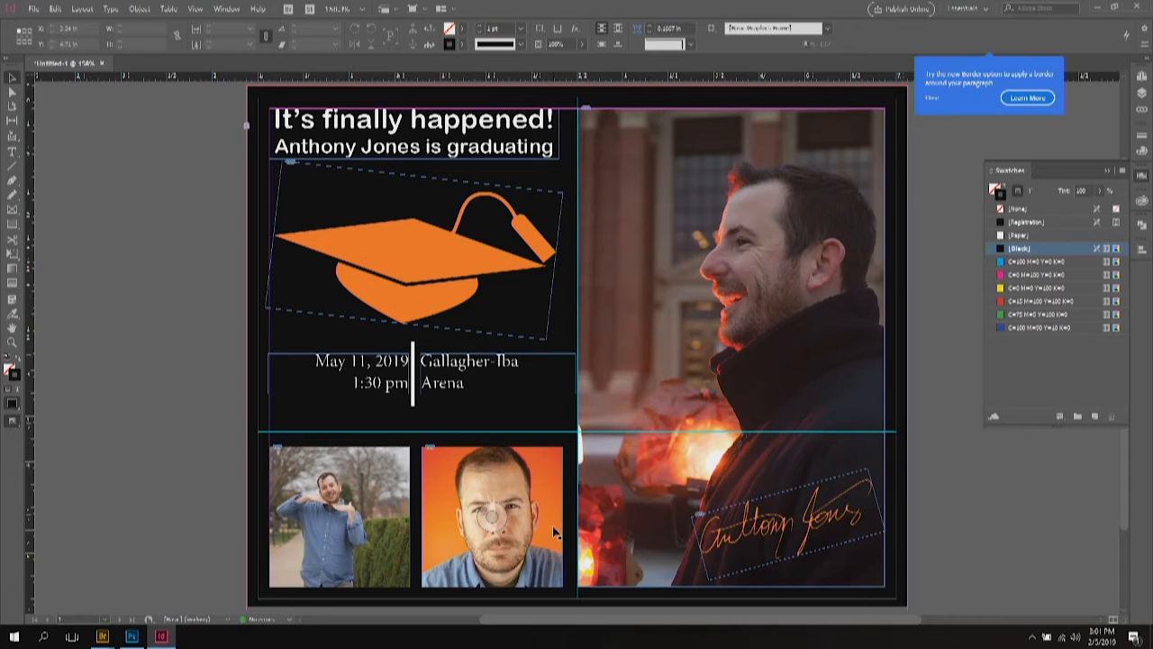
Step: Hide frame edges and all guides
left_click(195, 10)
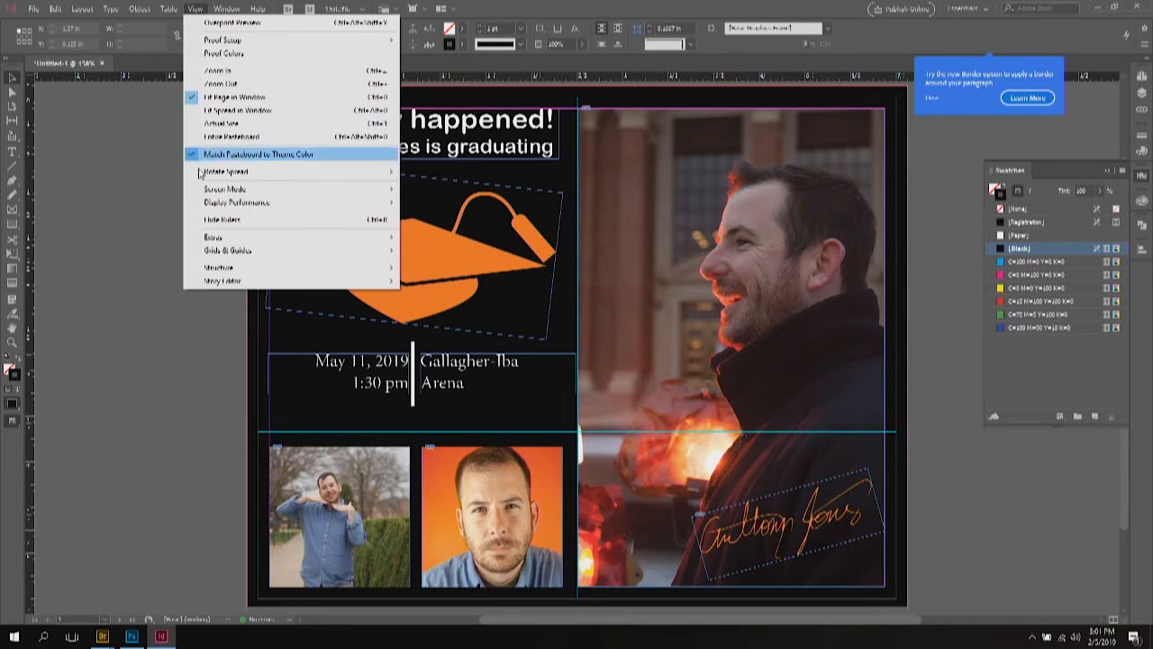
mouse_move(216, 237)
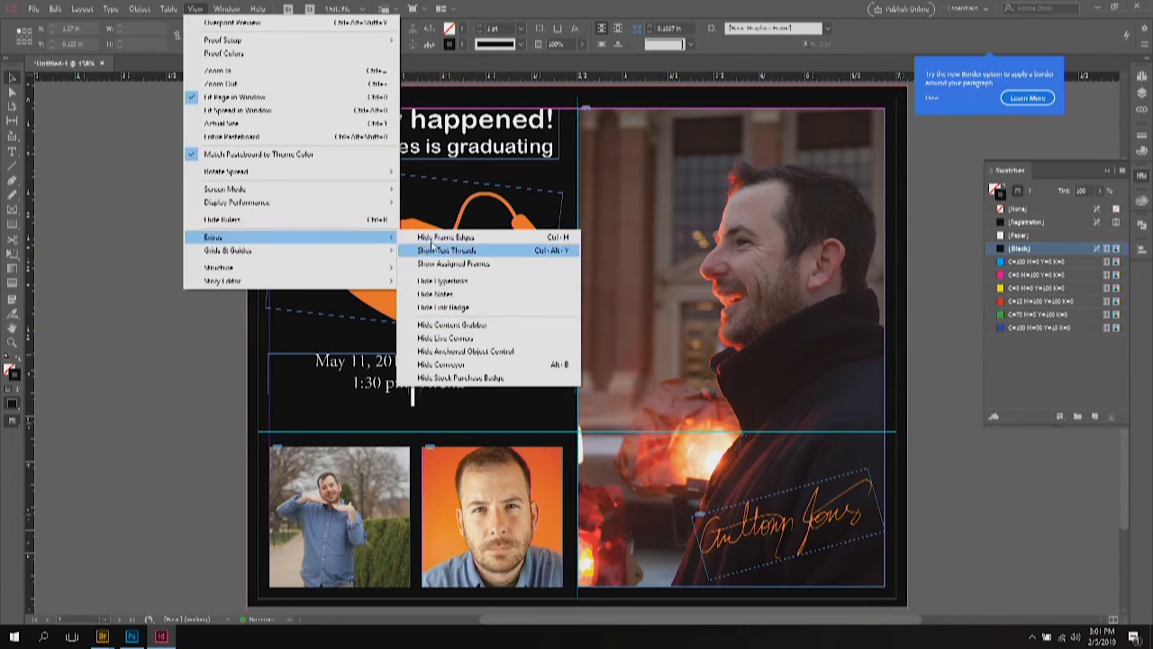
left_click(445, 238)
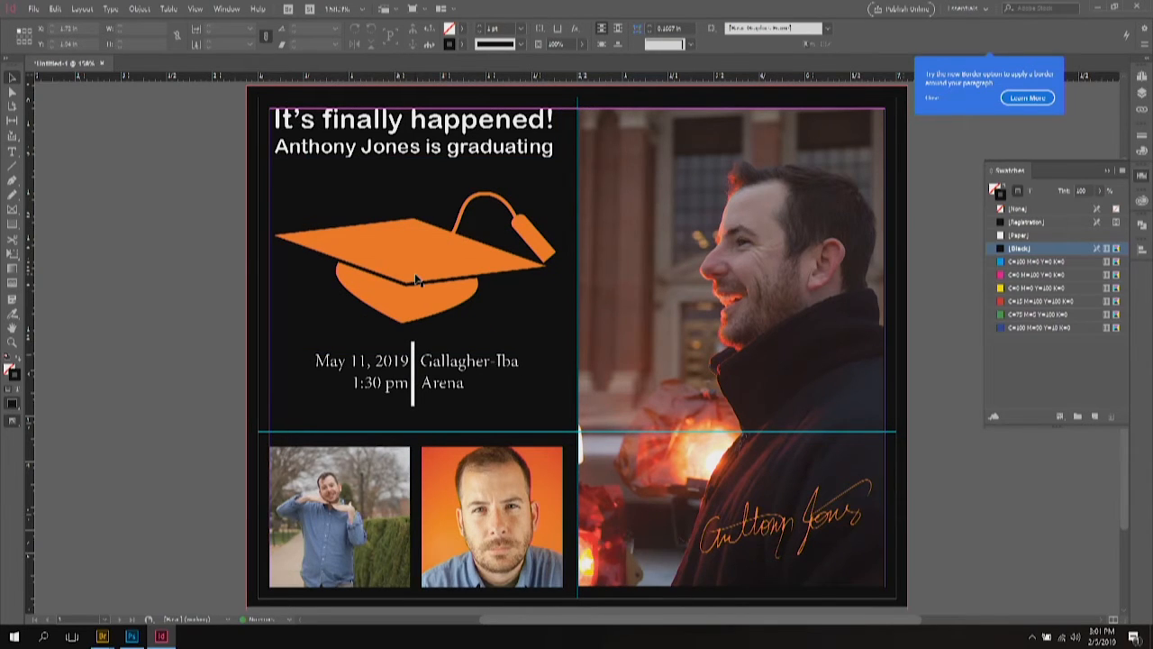
key("ctrl+semicolon")
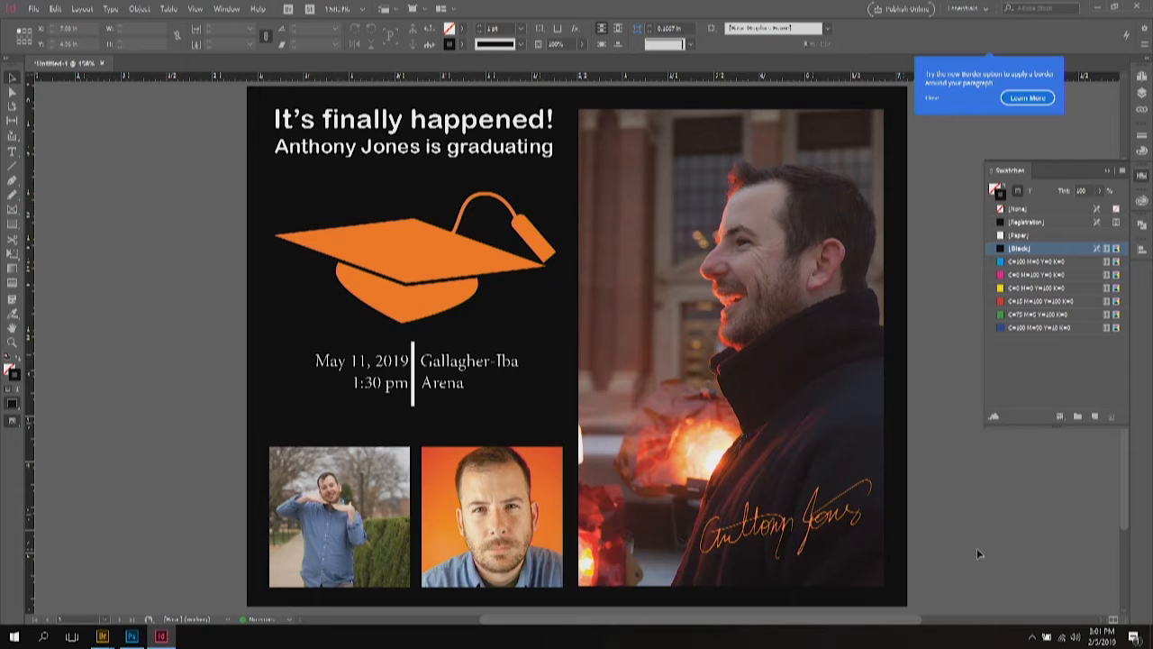
Step: Move the heading text frame slightly lower on the page
left_click(374, 304)
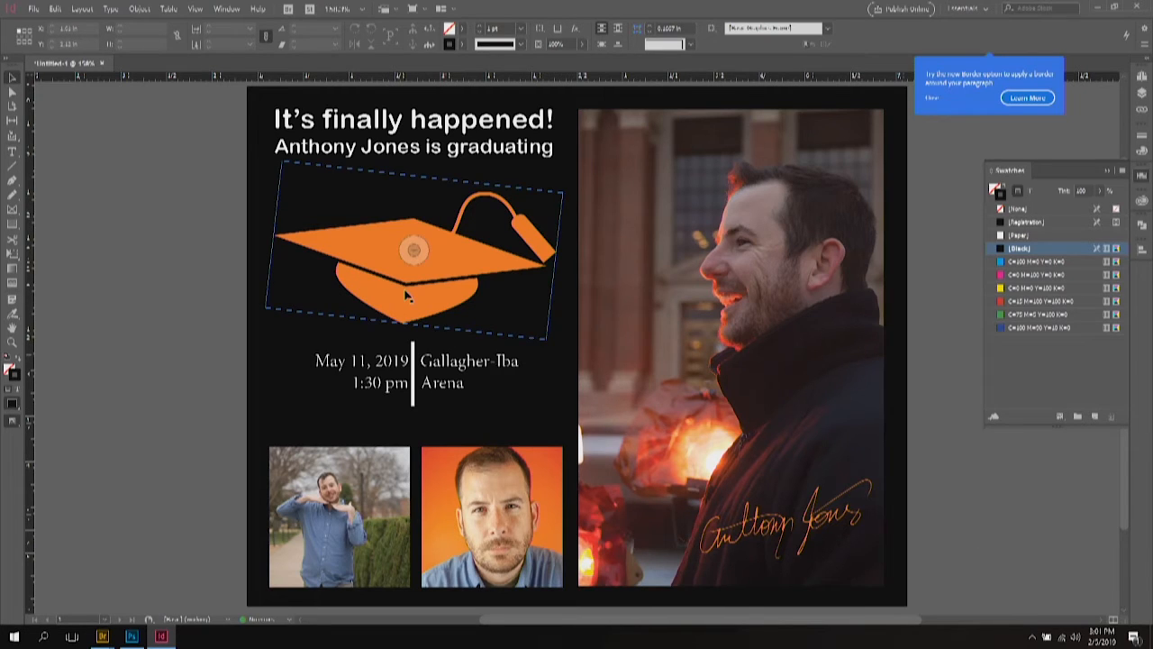
left_click(406, 294)
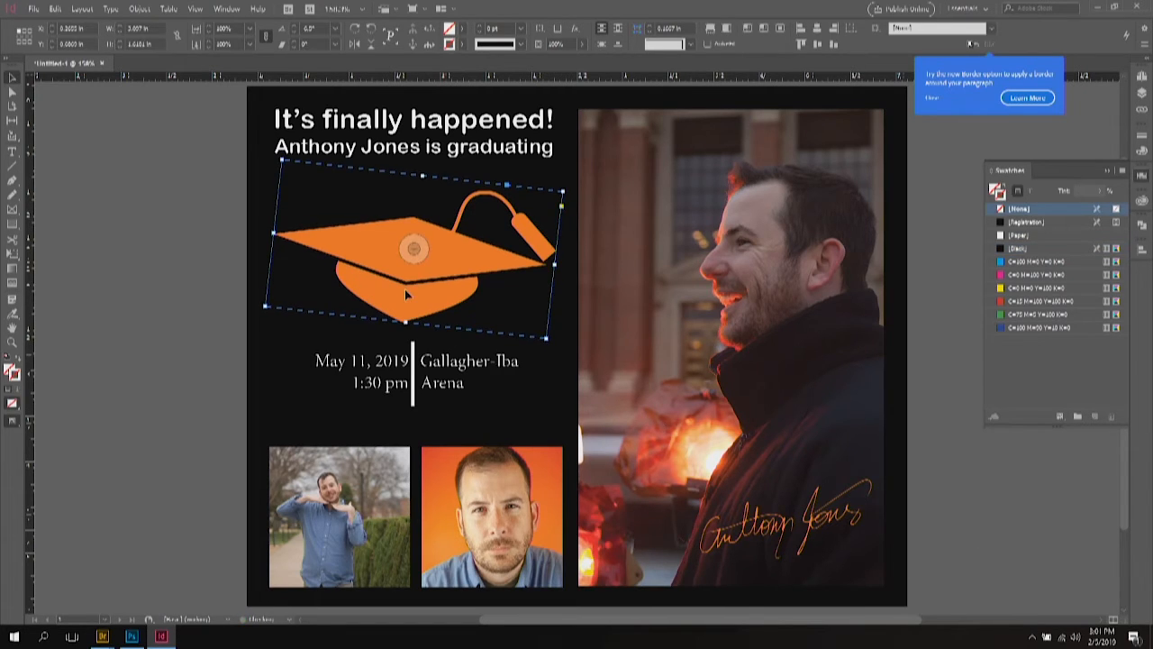
left_click(396, 376)
left_click(448, 158)
left_click_drag(449, 158, 449, 170)
left_click(446, 246)
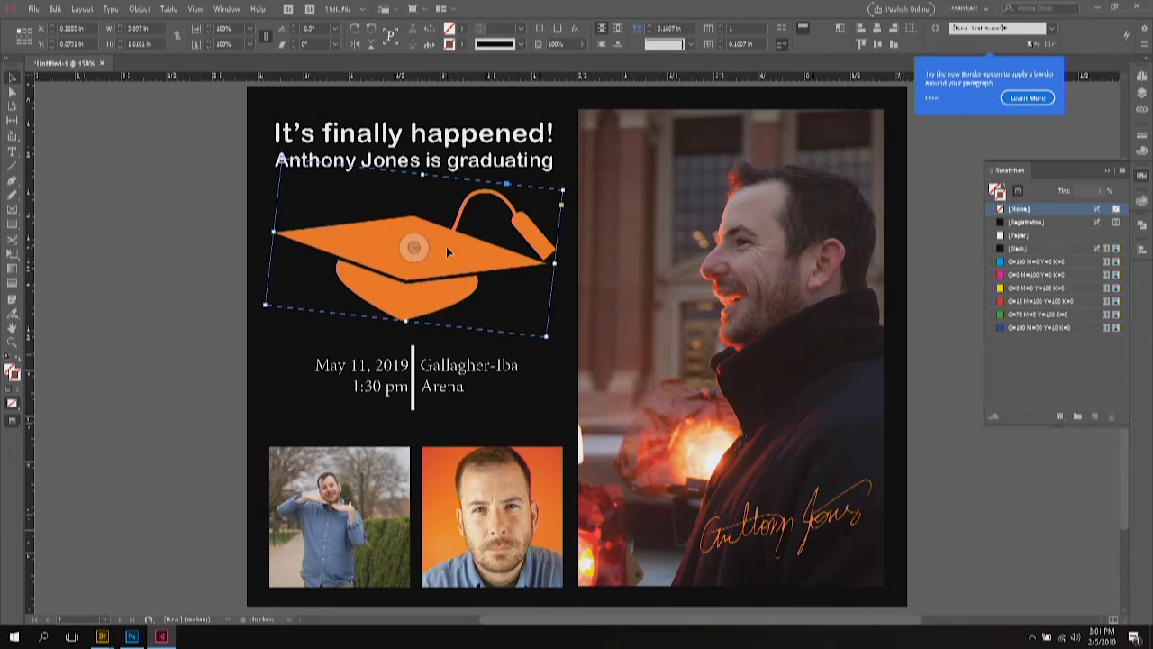
left_click(387, 379)
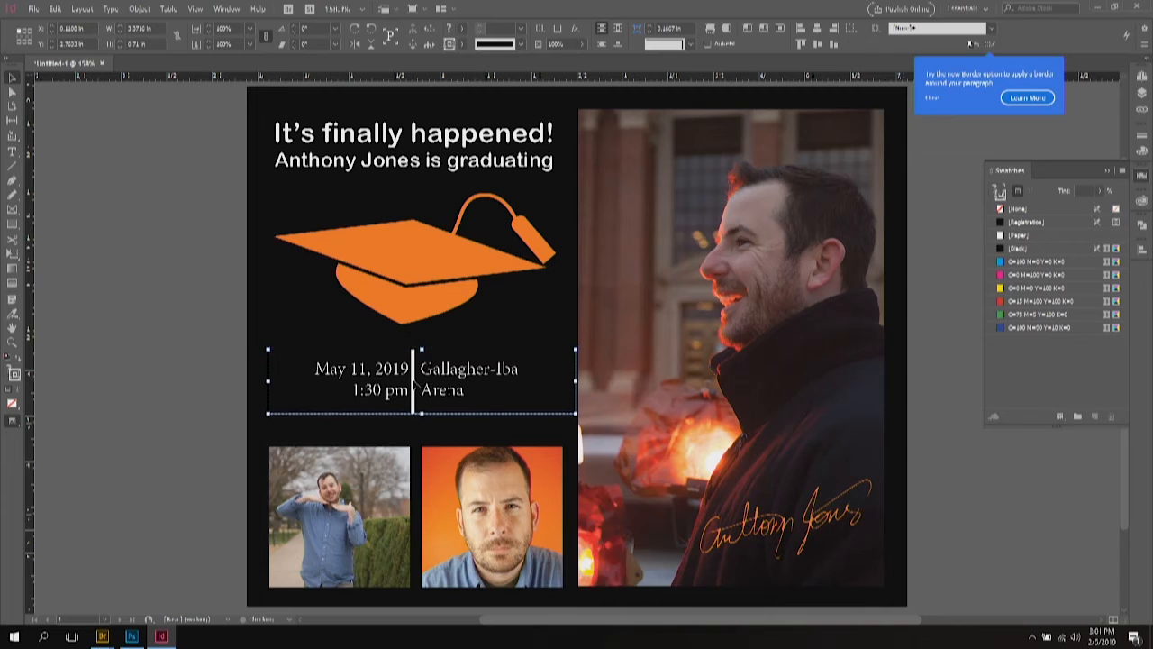
left_click(141, 350)
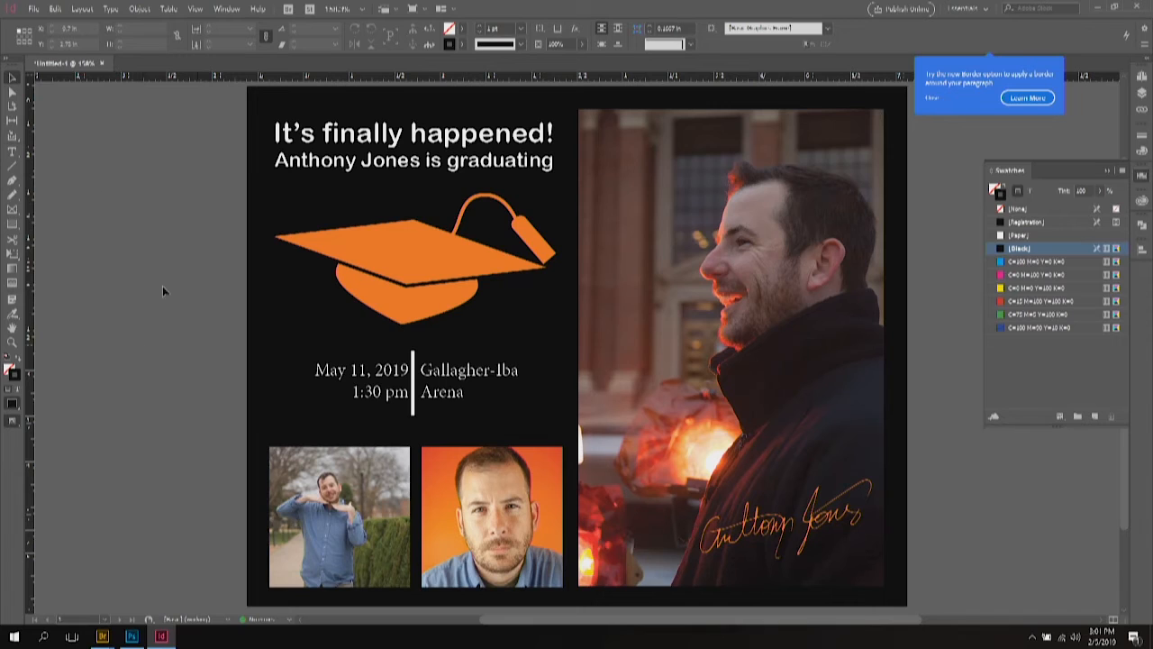
Step: Export the document with the Adobe PDF (Print) format
left_click(34, 10)
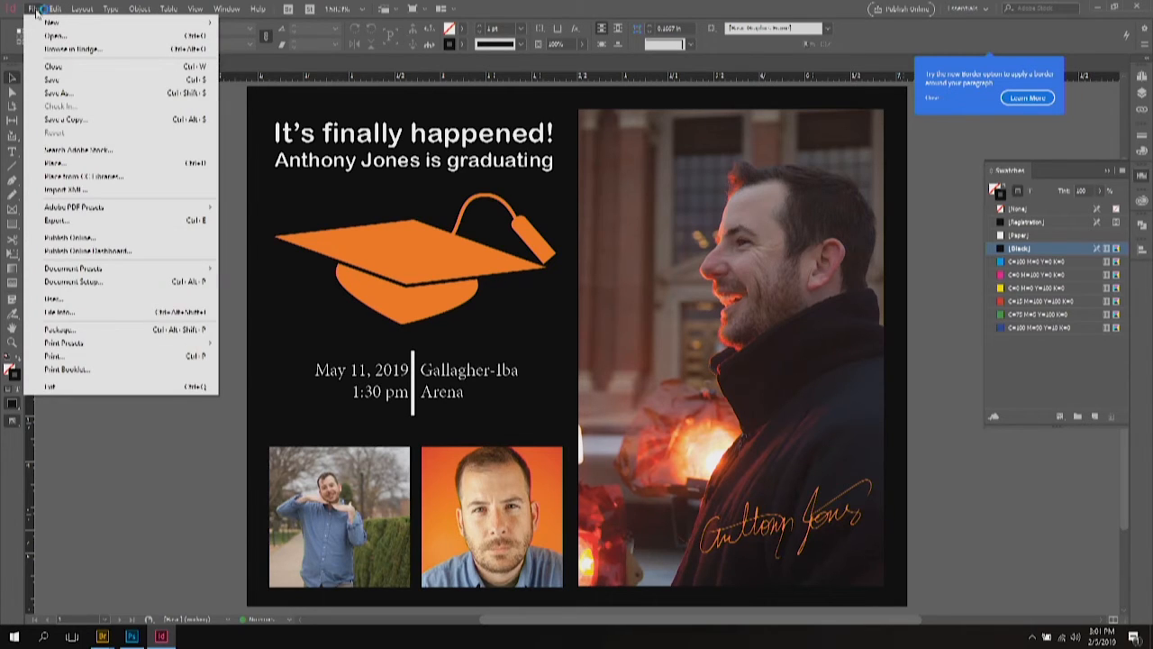
left_click(56, 222)
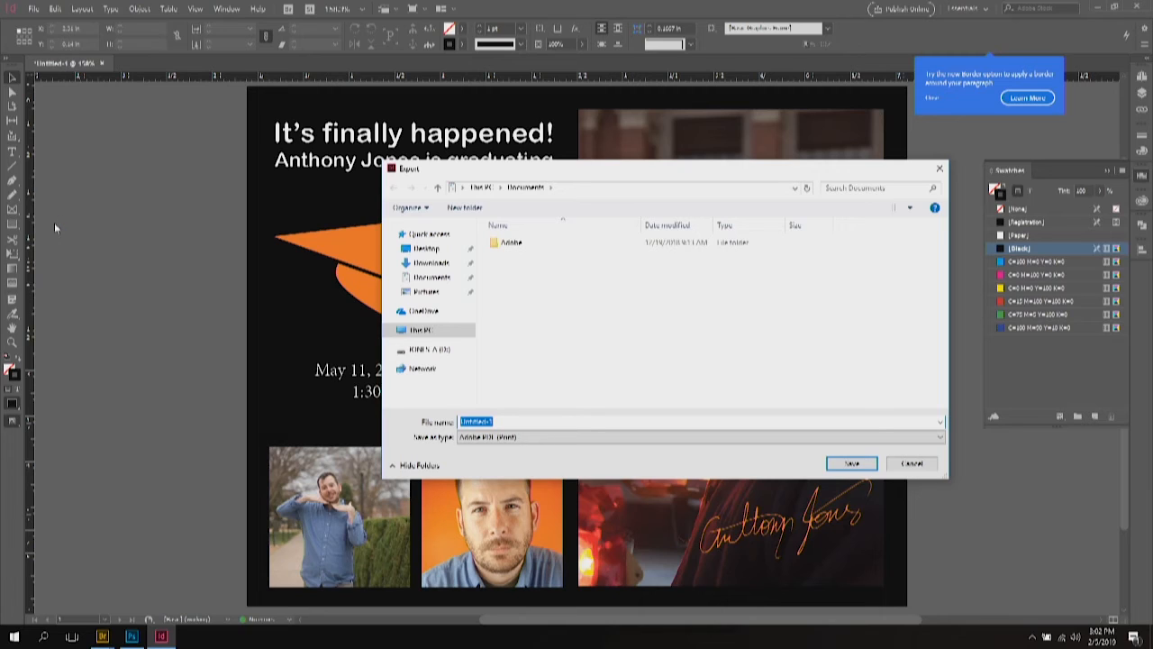
left_click(519, 442)
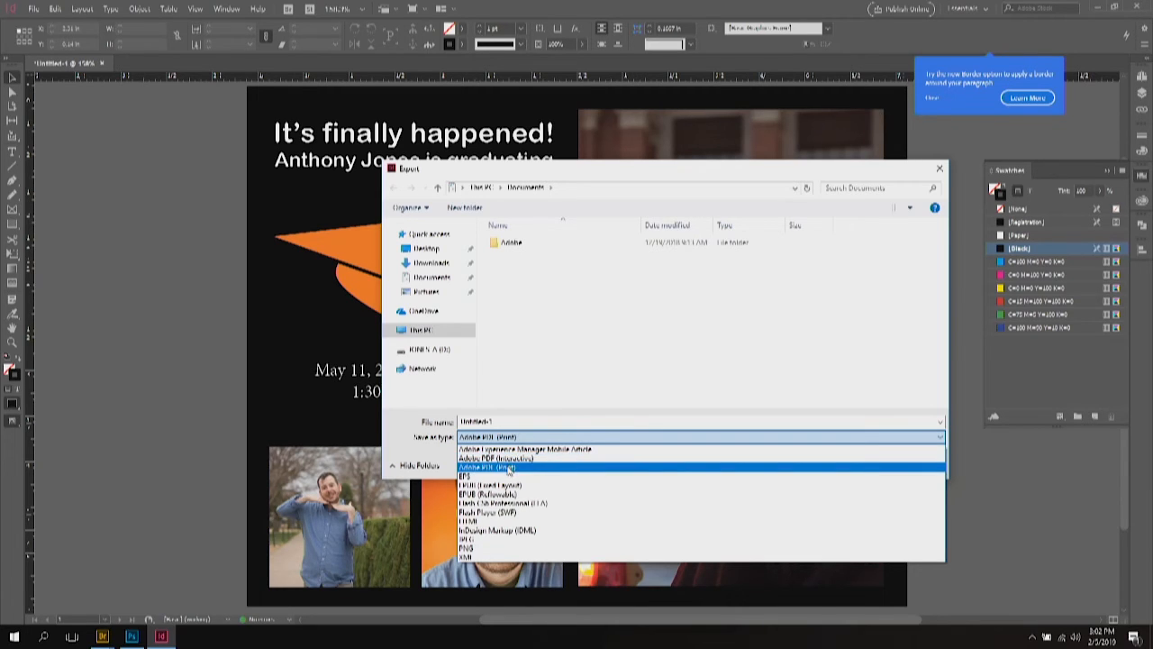
left_click(509, 470)
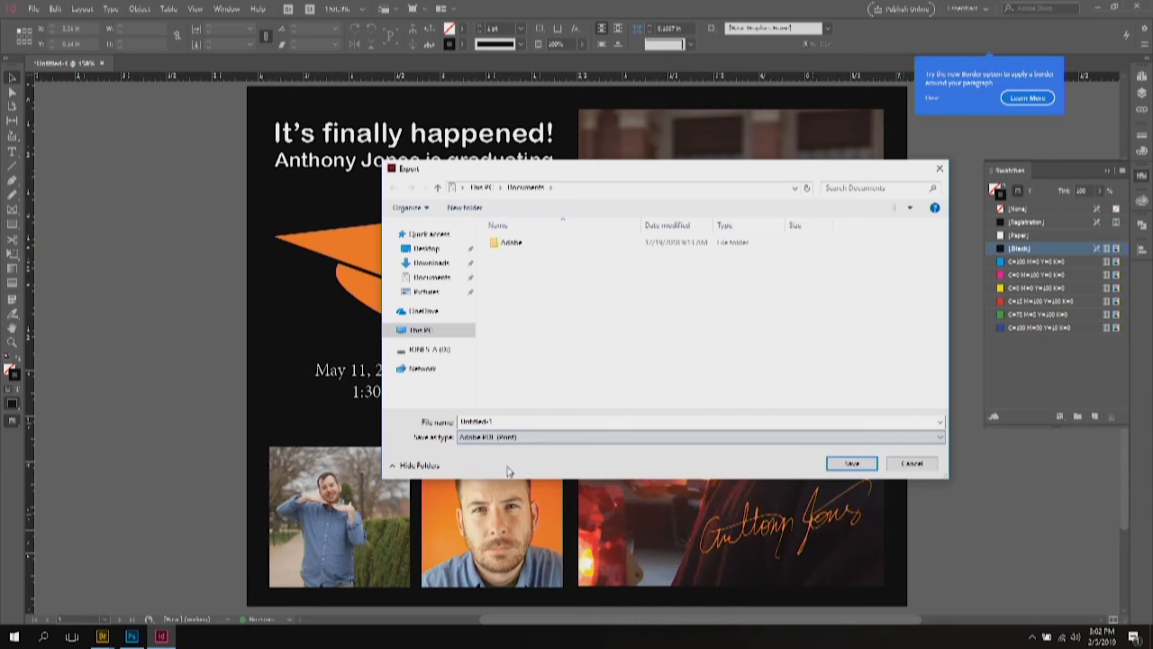
left_click(847, 463)
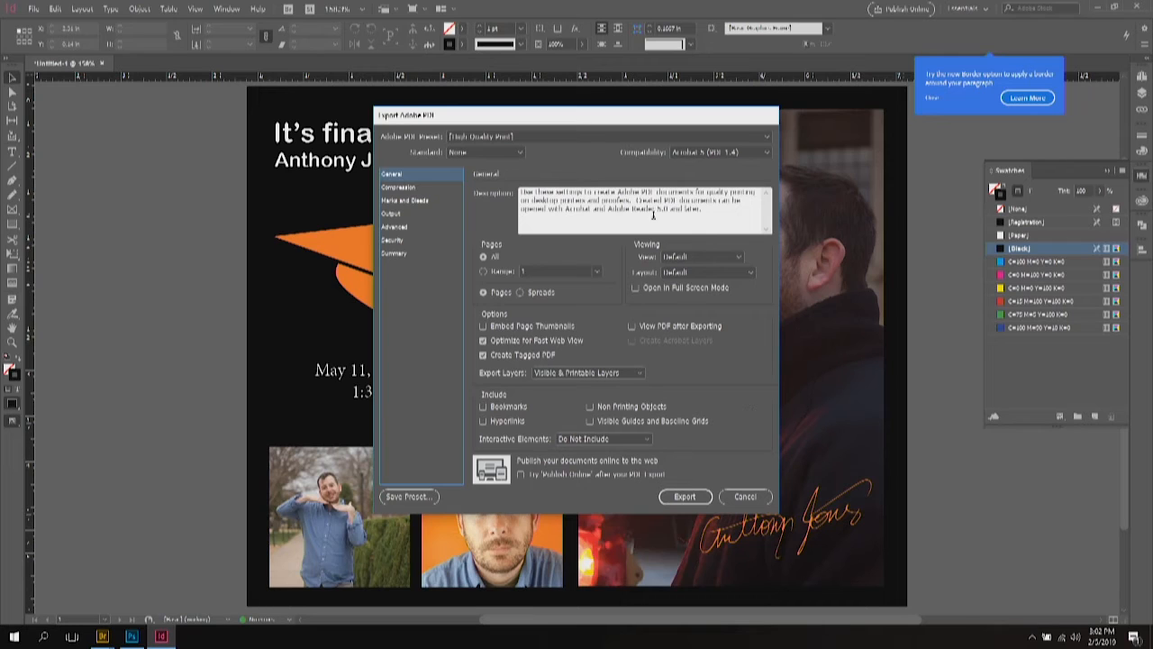
Step: Use the High Quality Print preset with all printer's marks and document bleed, and export
left_click(539, 138)
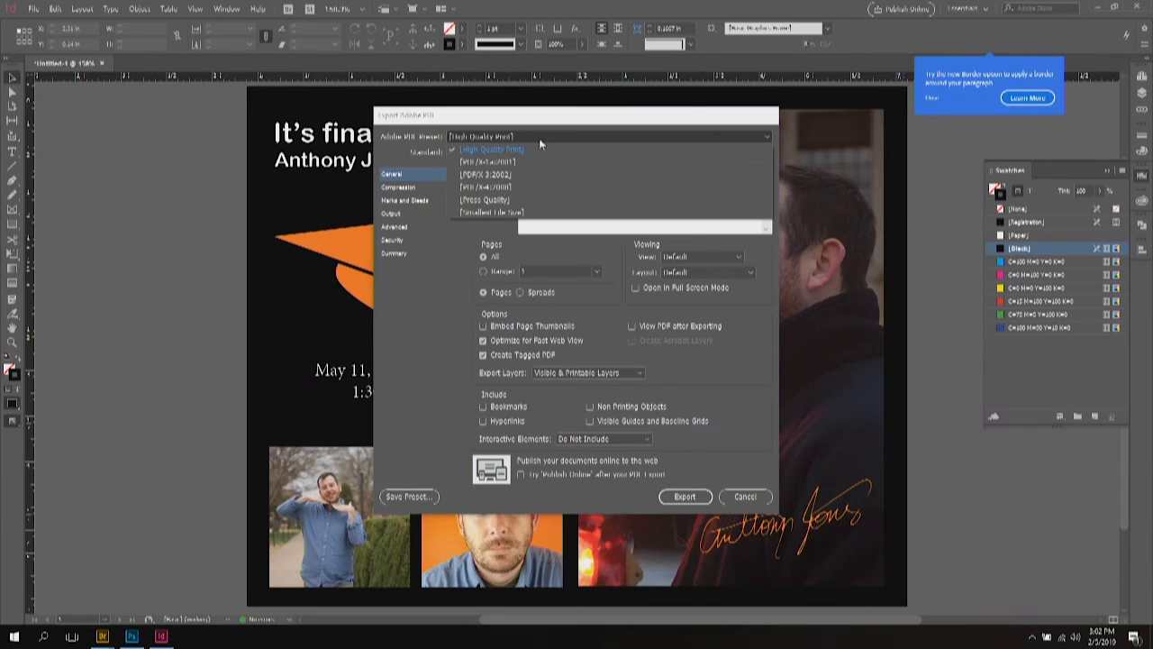
left_click(525, 150)
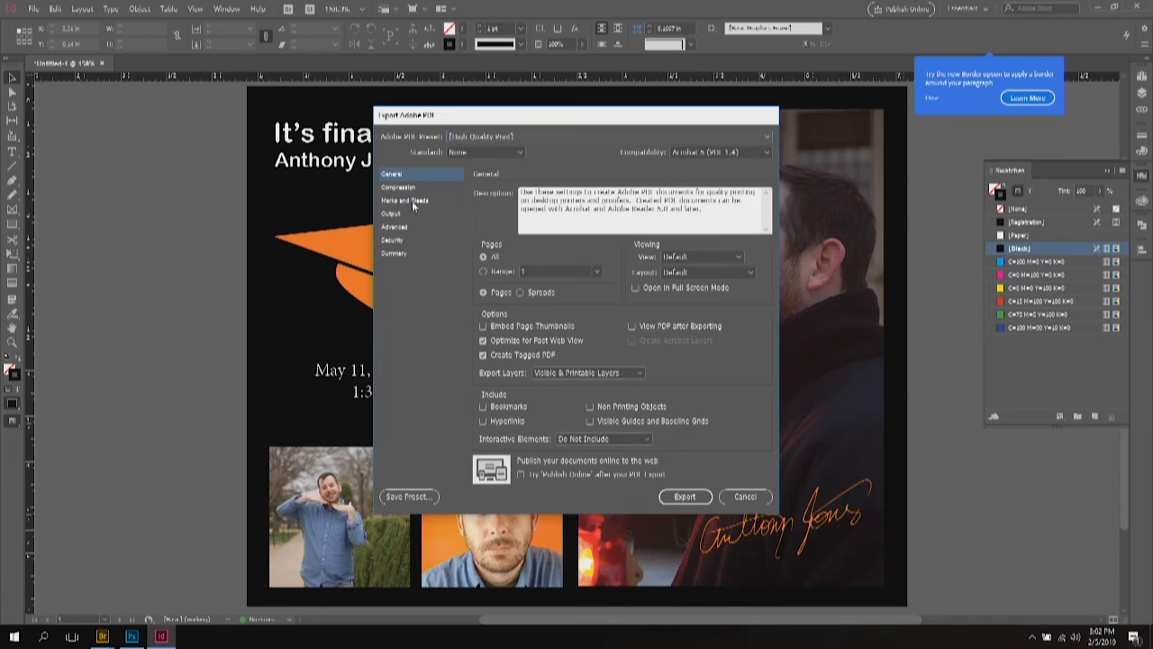
left_click(412, 200)
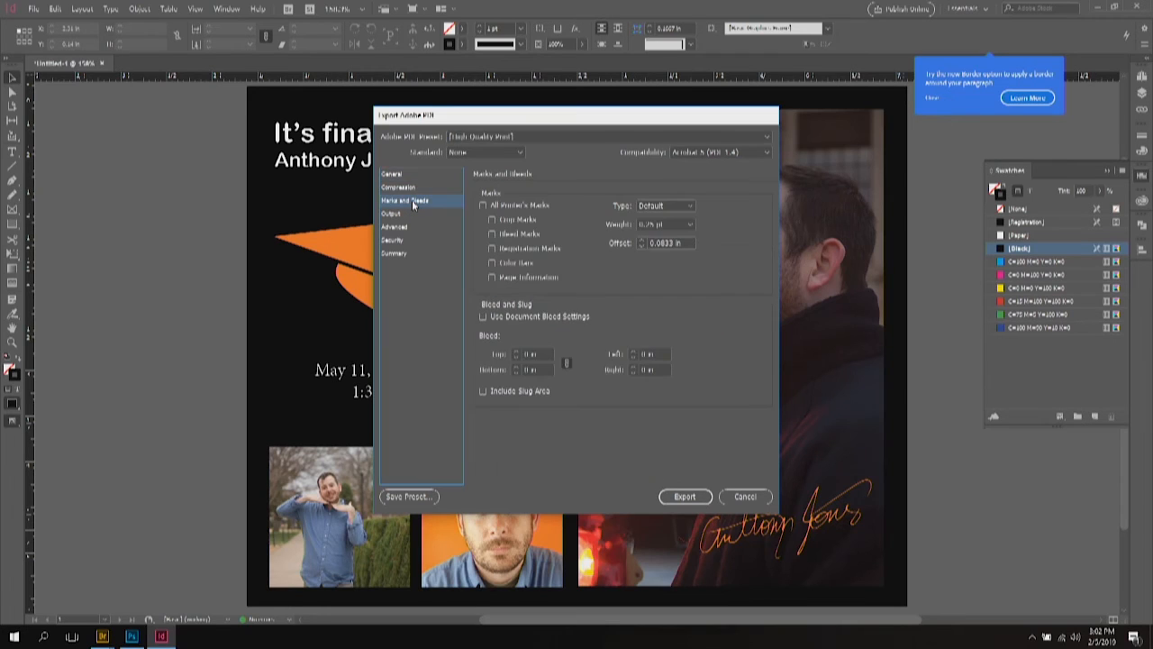
left_click(483, 206)
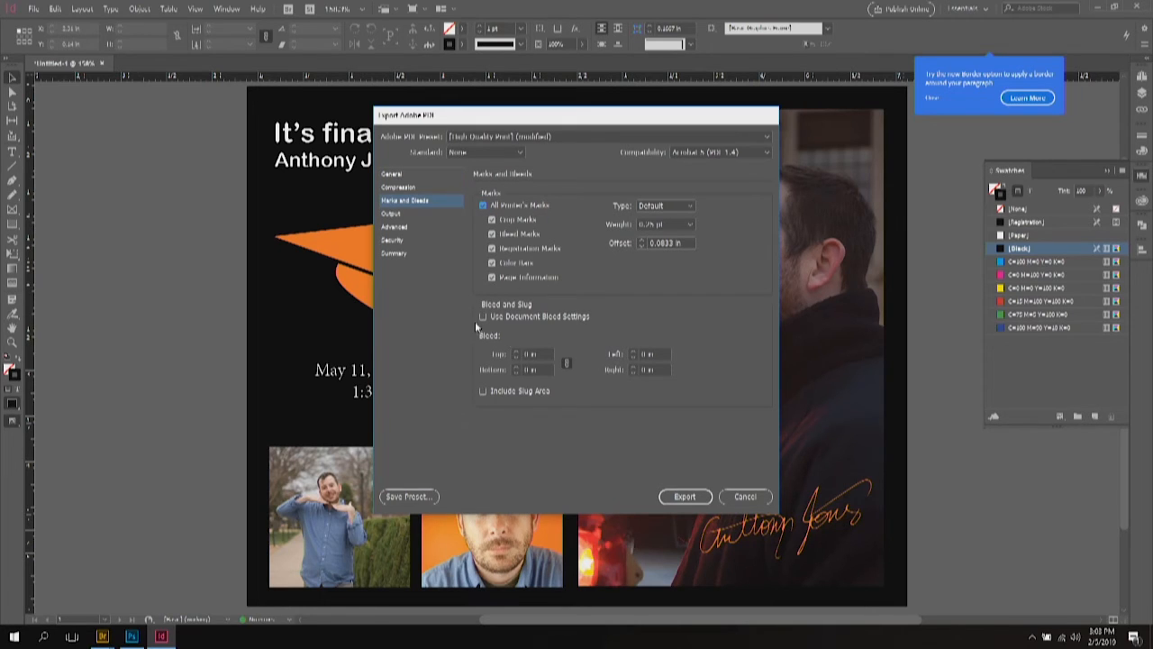
left_click(484, 317)
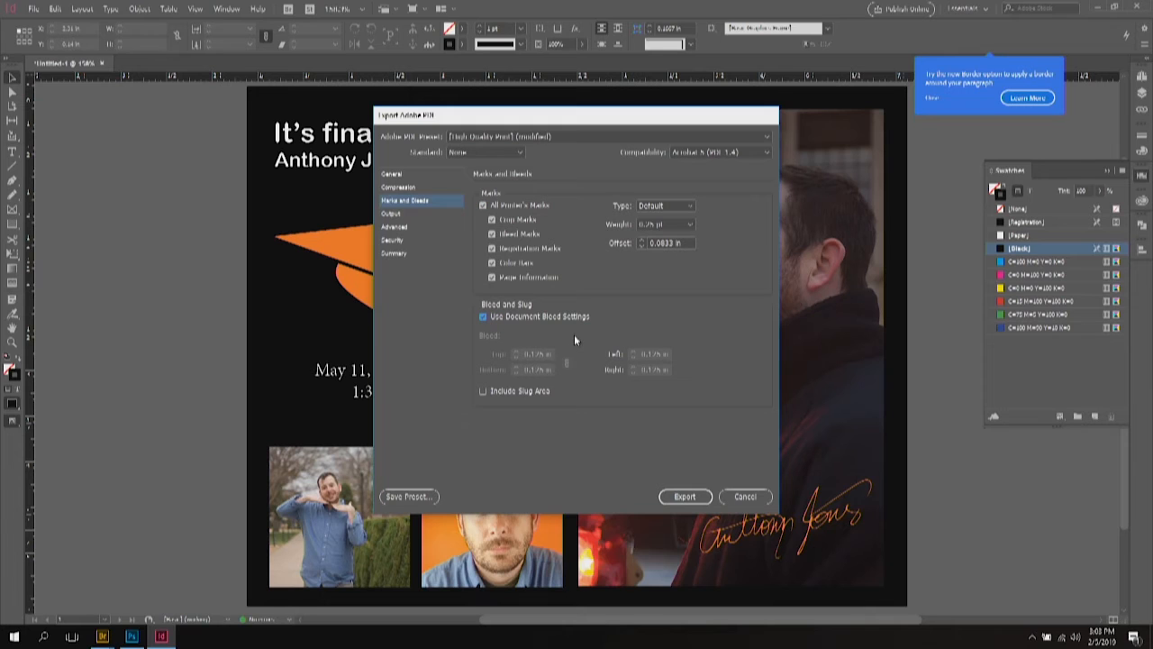
left_click(685, 496)
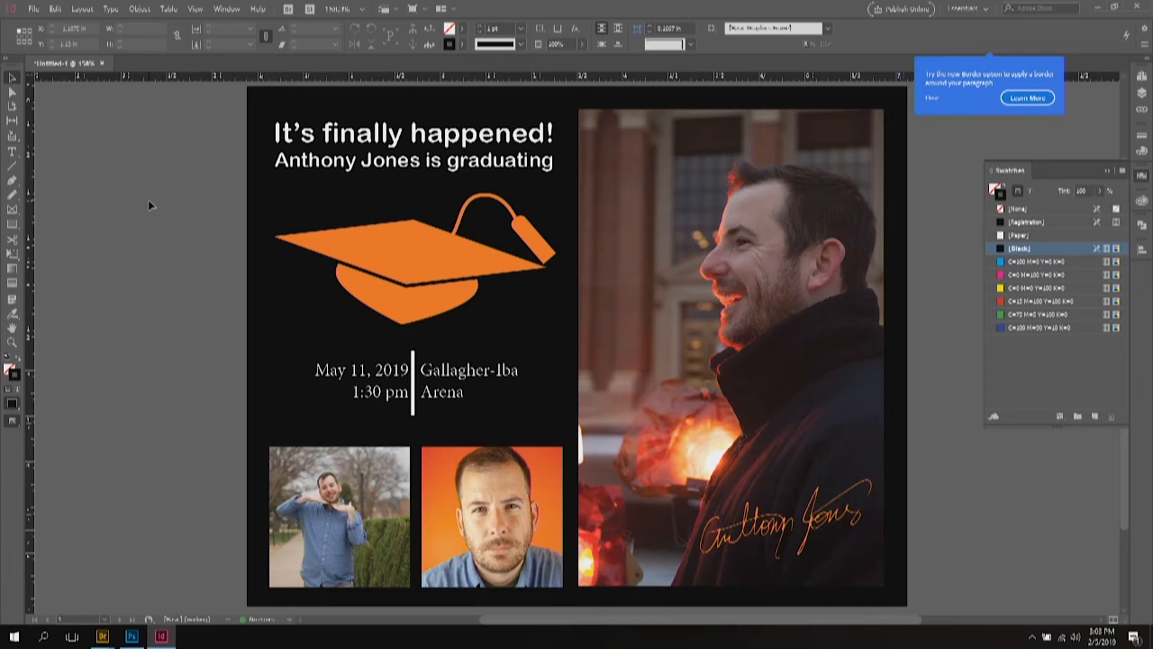
Step: Export the page as a PNG at Medium quality, 72 ppi, RGB
left_click(36, 10)
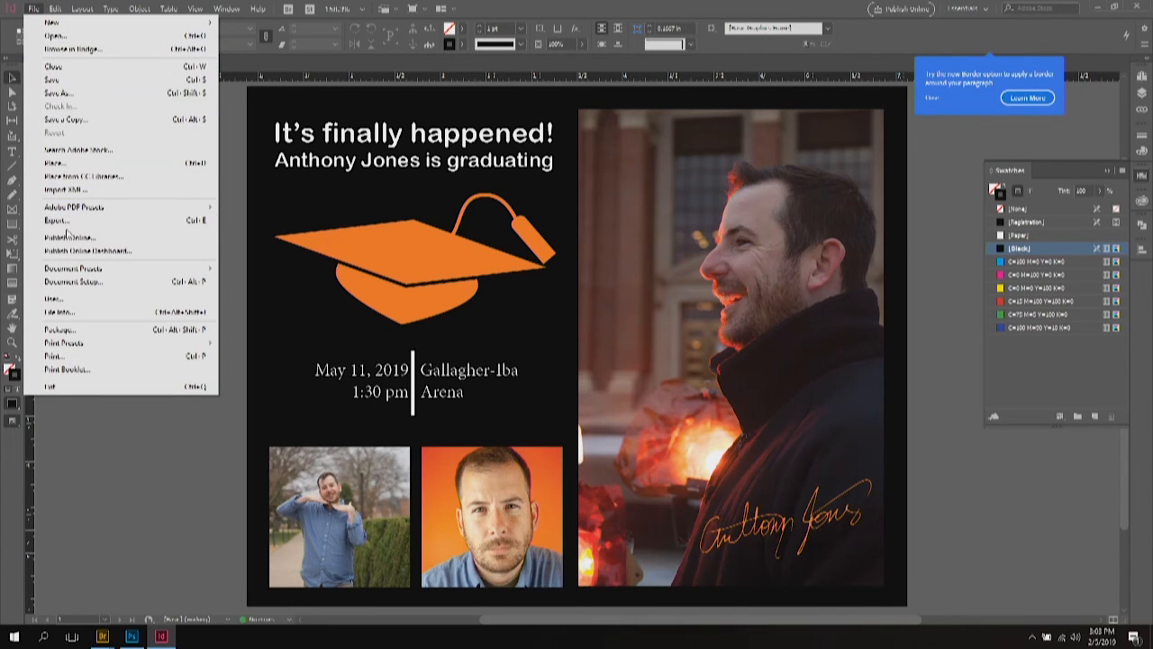
left_click(69, 222)
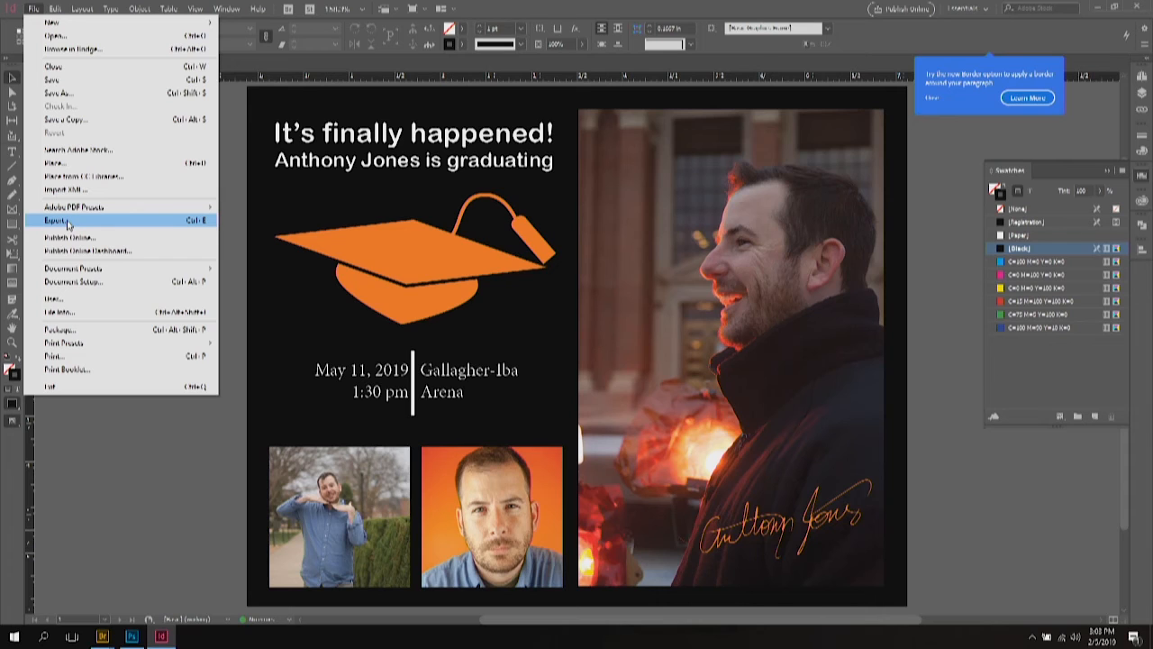
left_click(67, 223)
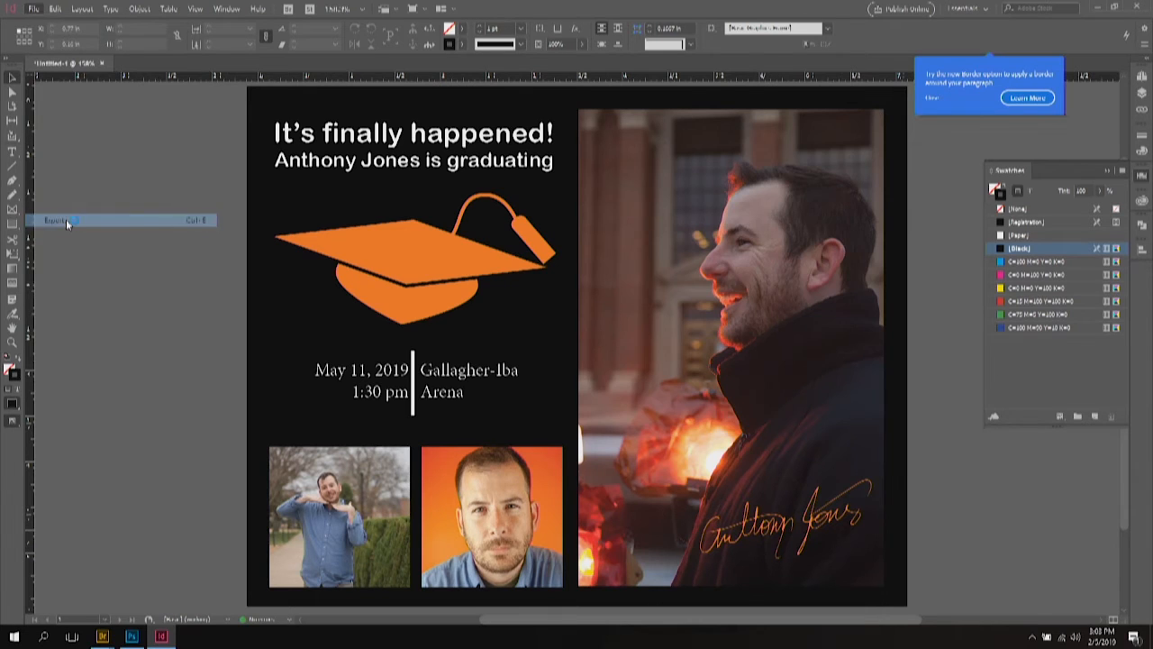
left_click(572, 443)
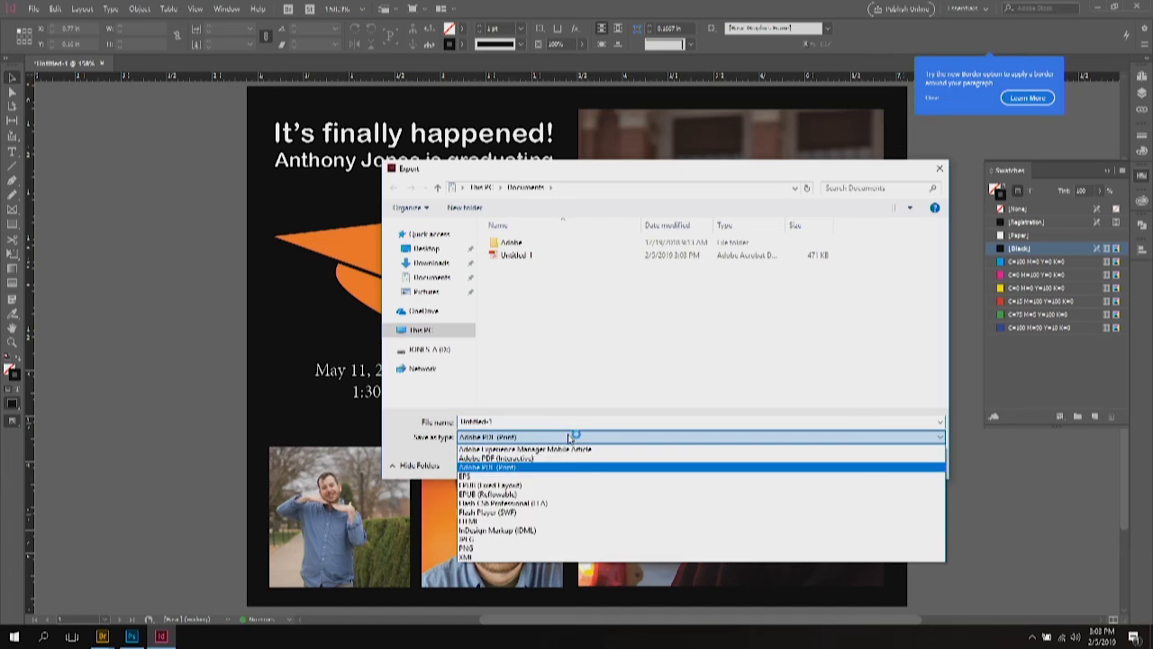
left_click(486, 551)
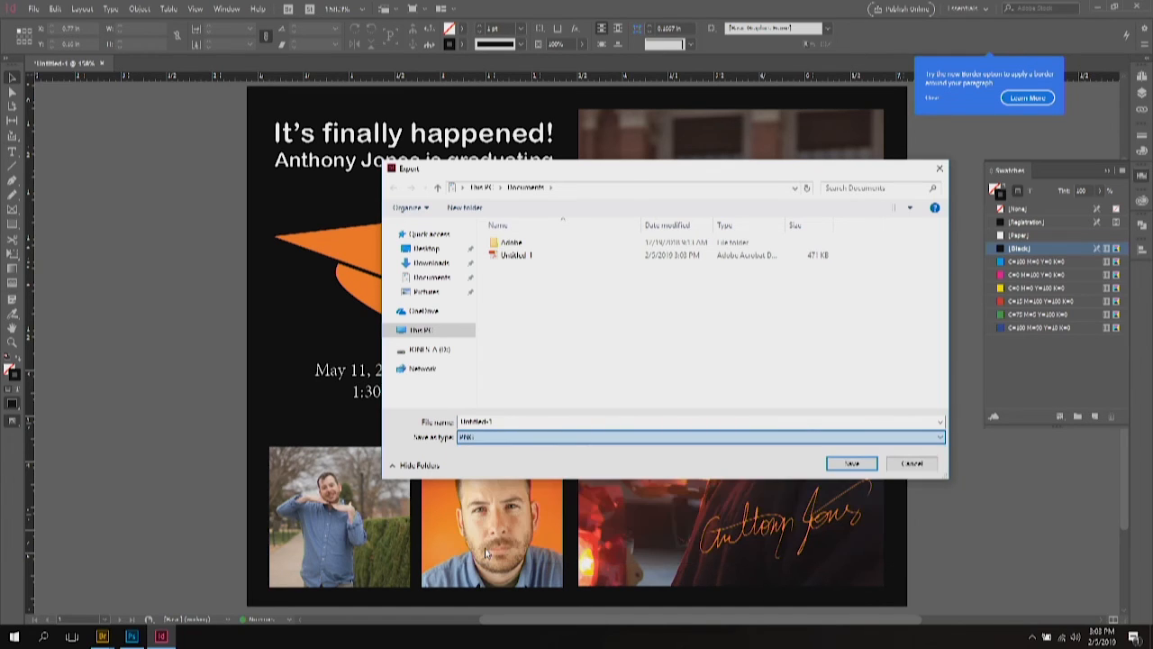
left_click(850, 464)
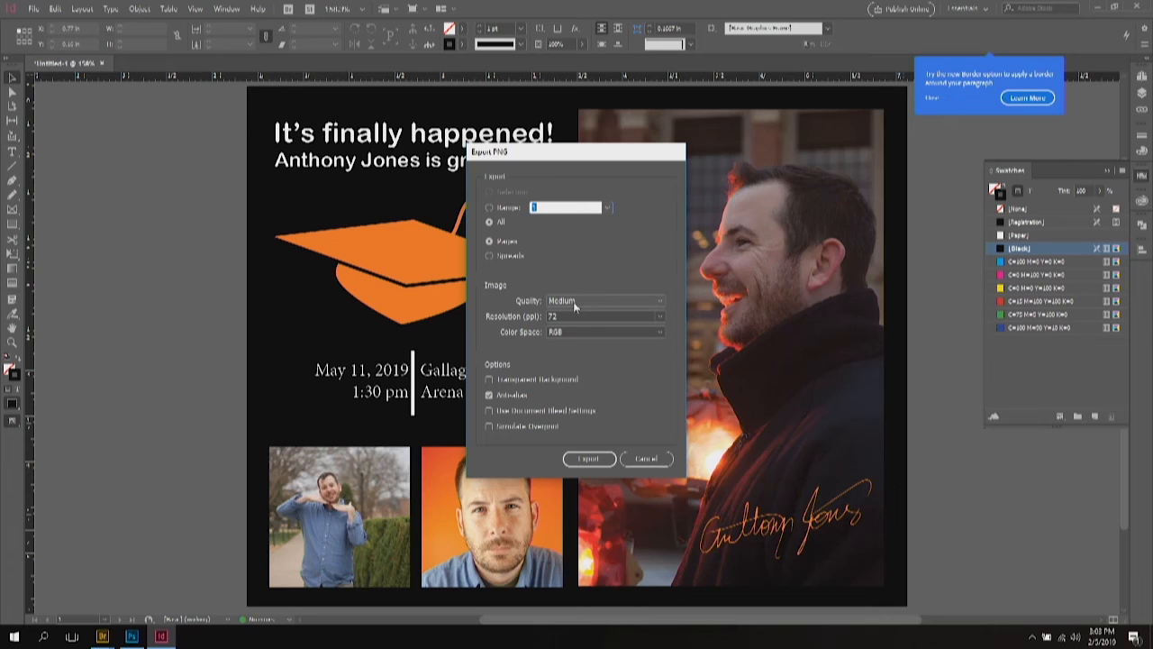
left_click(589, 459)
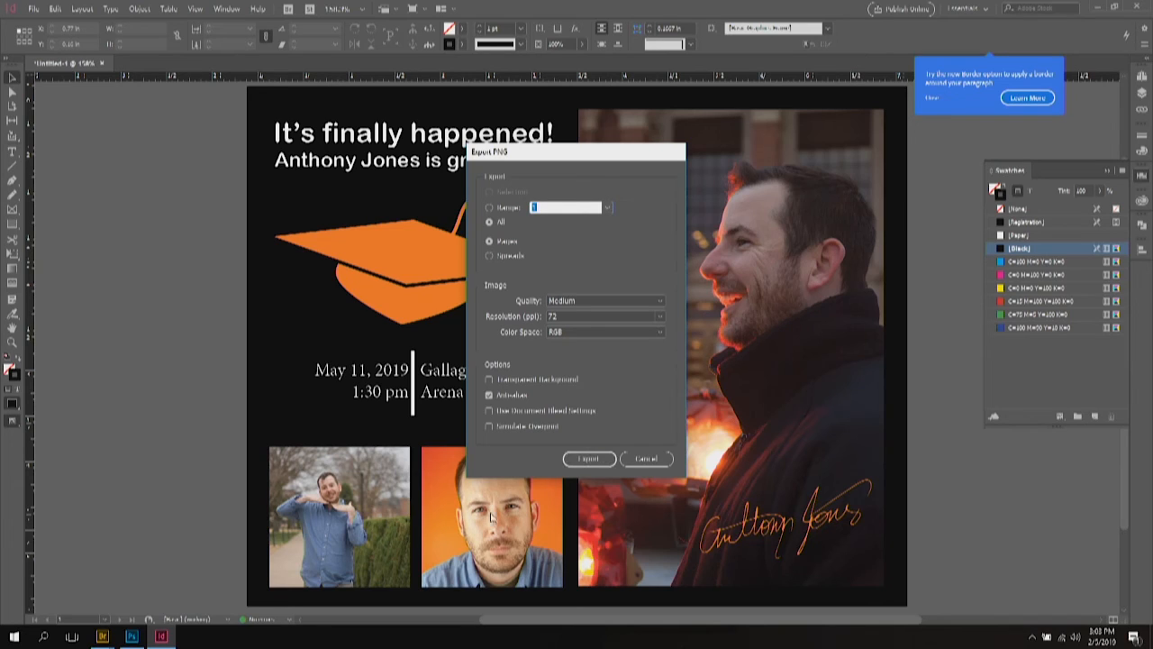